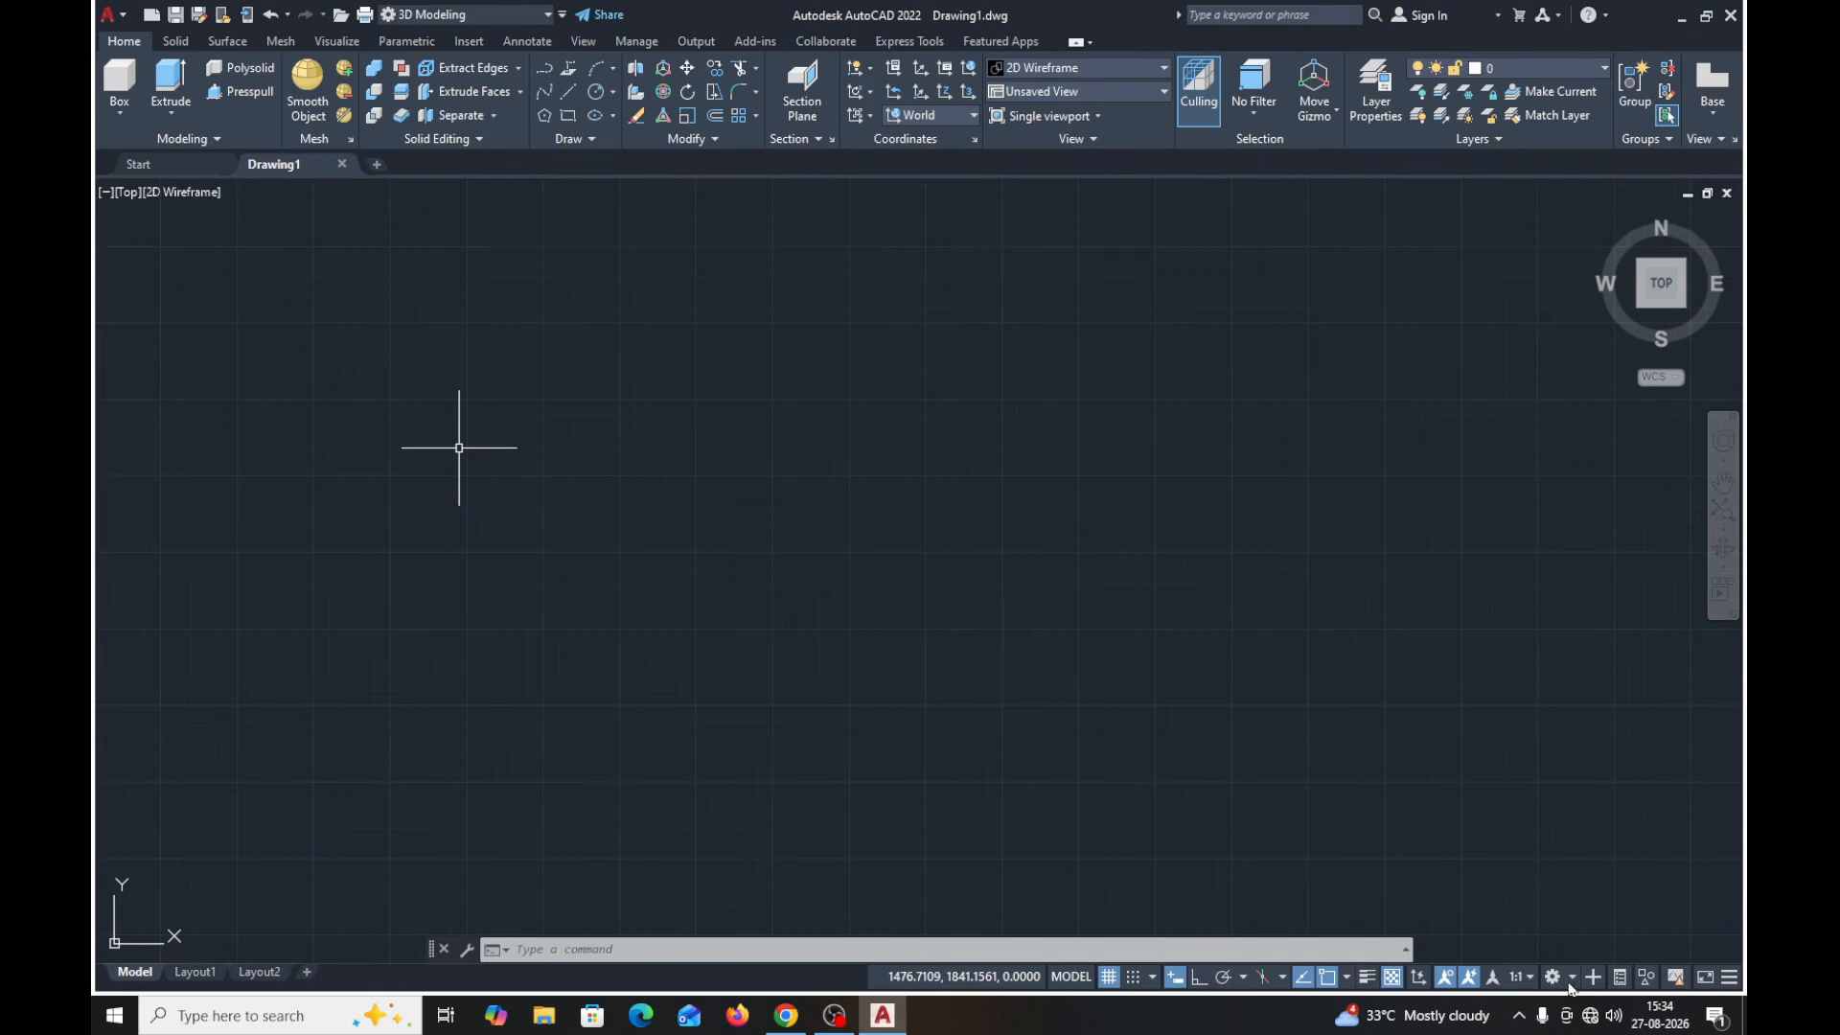
- Switch the workspace to 3D Basics, to Drafting & Annotation, and back to 3D Modeling
{"action": "left_click", "coordinate": [1575, 982]}
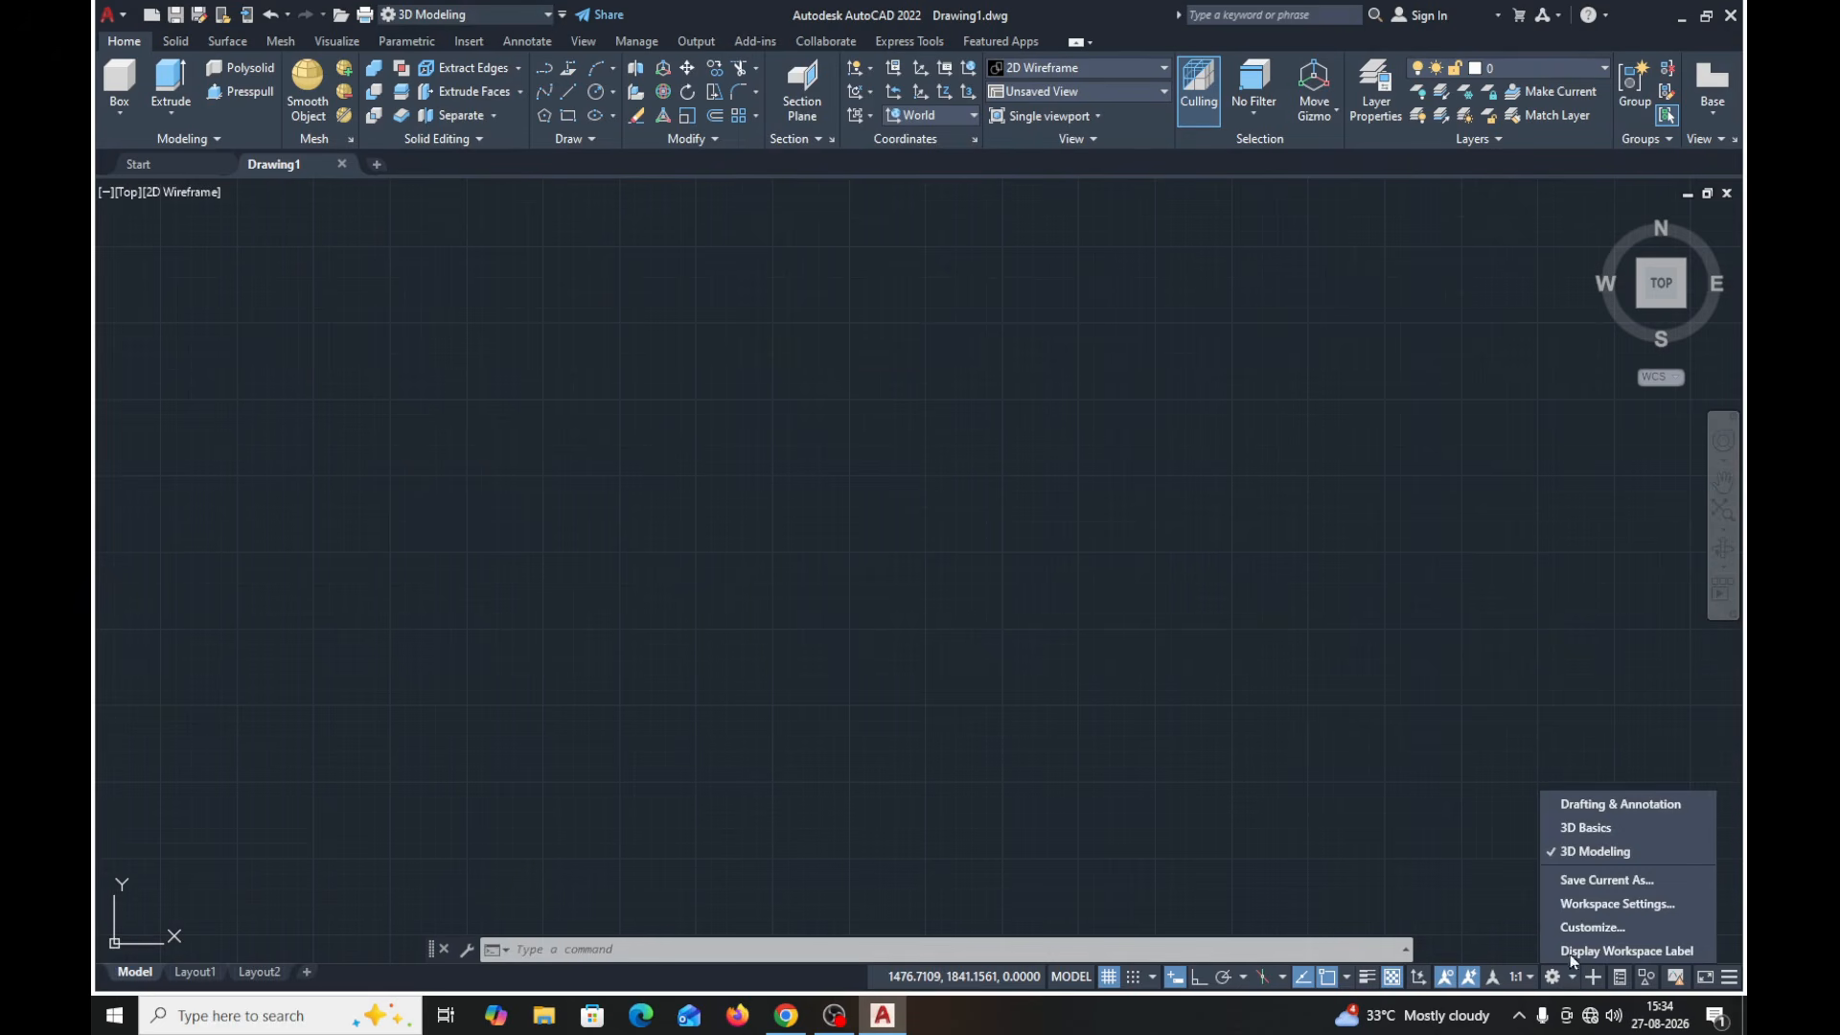
{"action": "left_click", "coordinate": [1586, 827]}
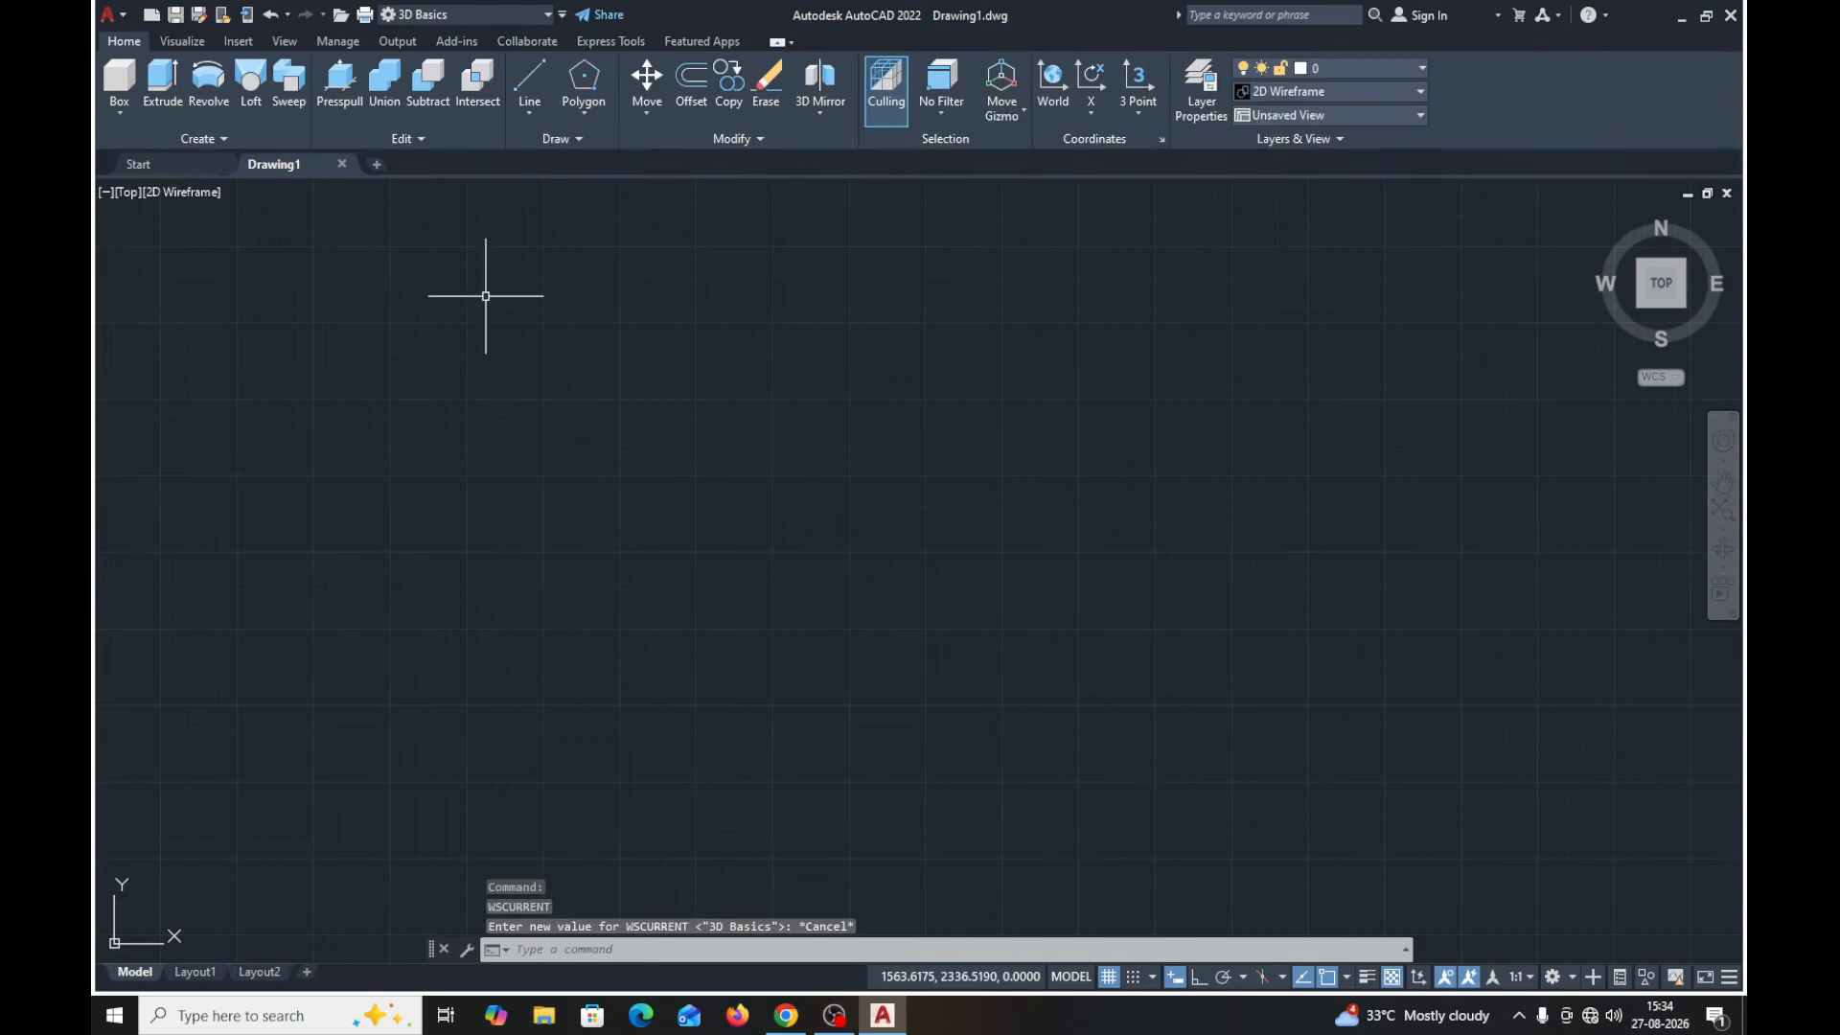
{"action": "left_click", "coordinate": [1572, 982]}
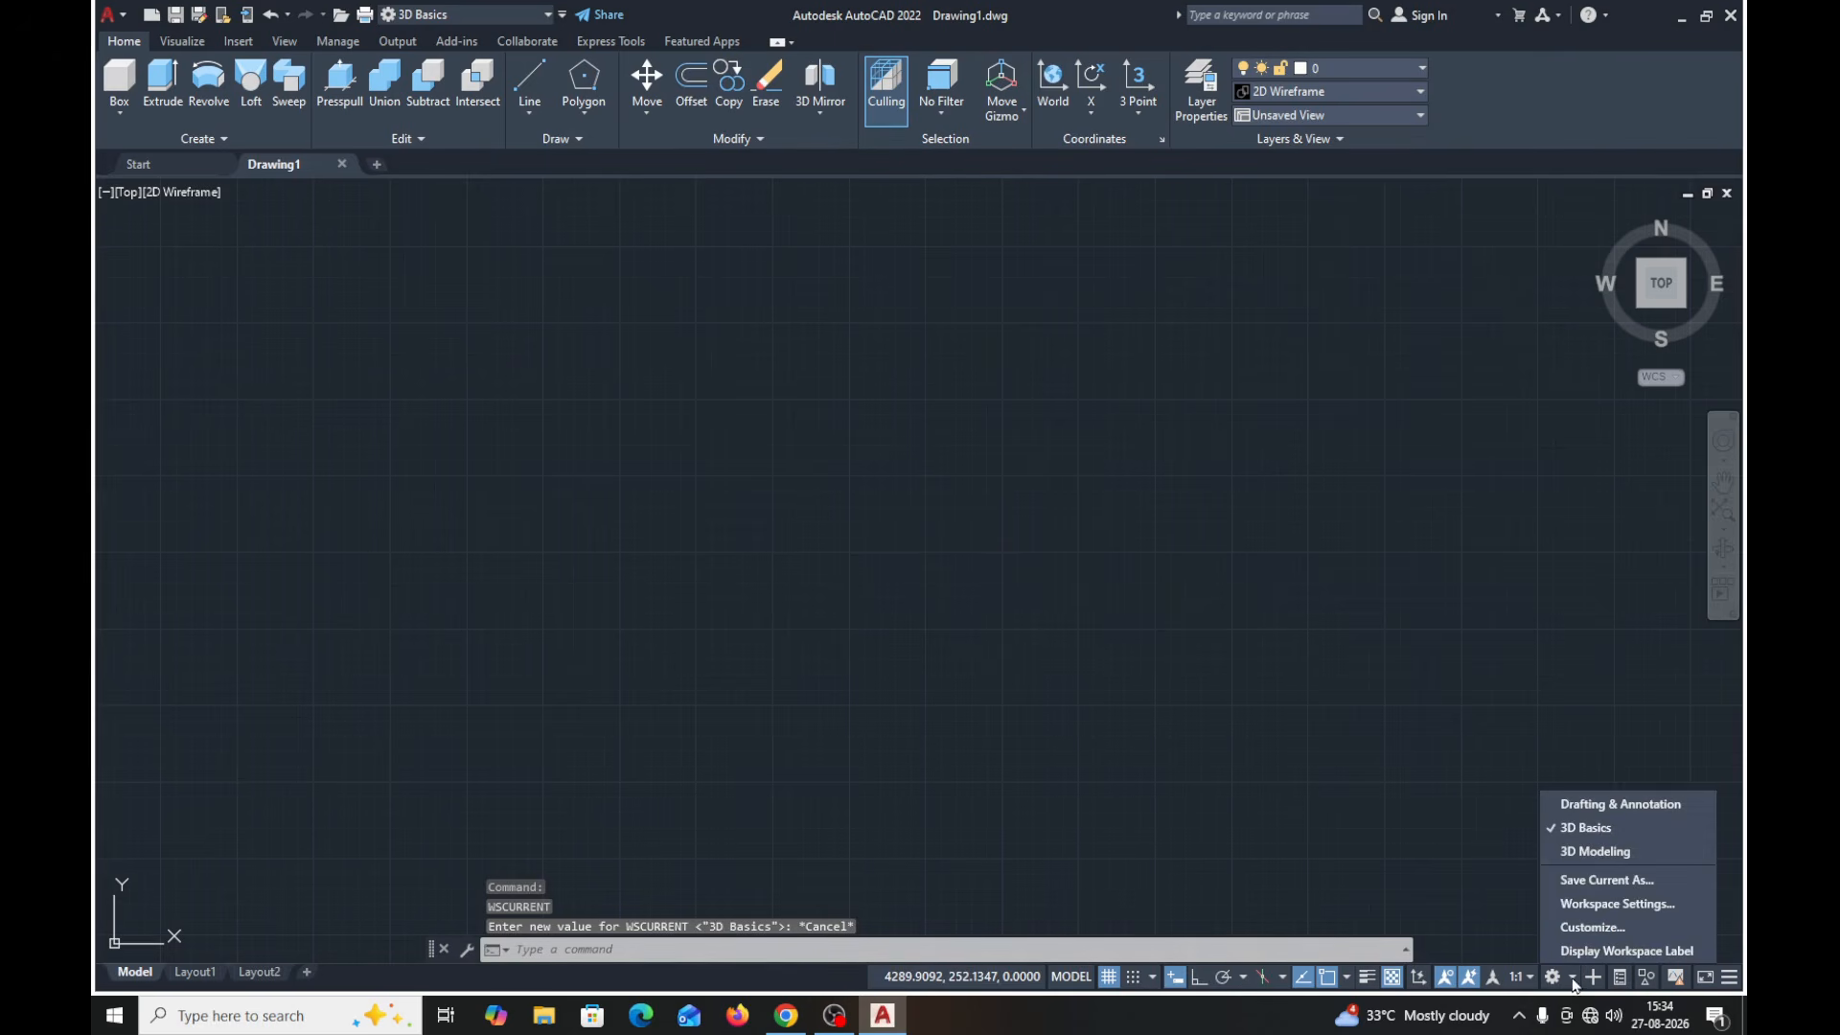
{"action": "left_click", "coordinate": [1572, 805]}
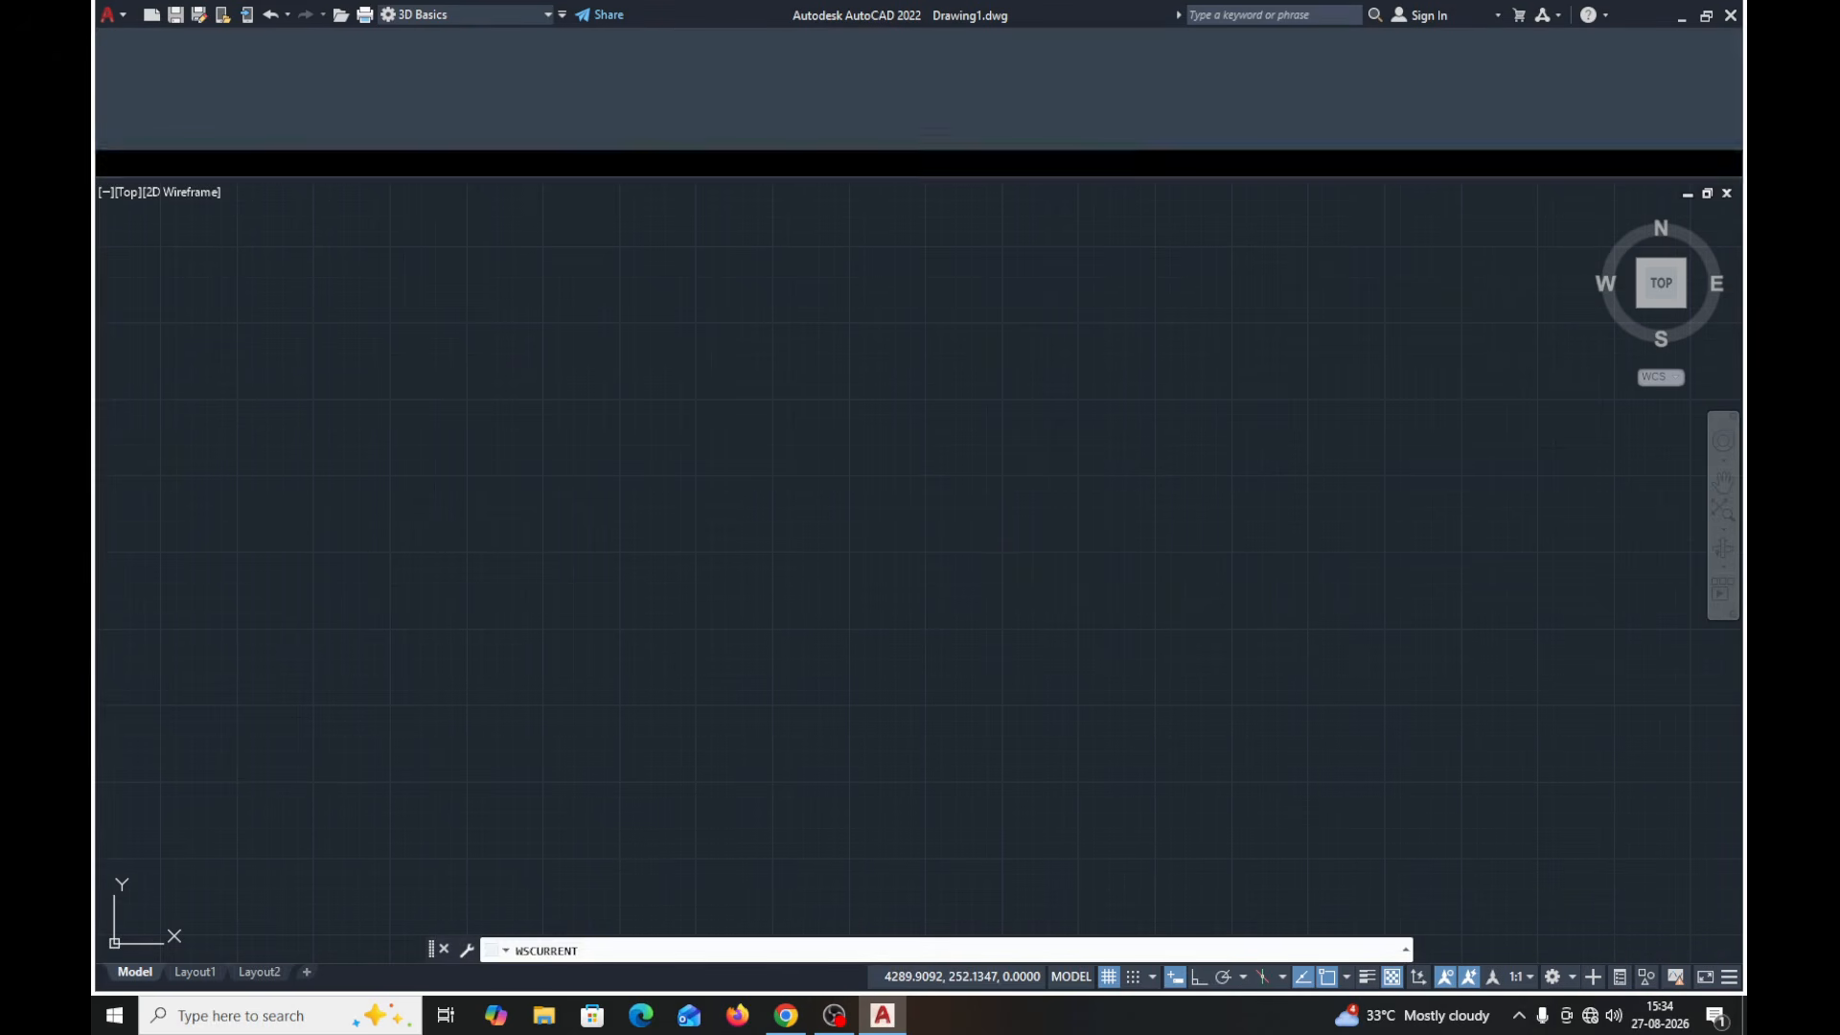
{"action": "left_click", "coordinate": [1575, 980]}
{"action": "left_click", "coordinate": [1583, 849]}
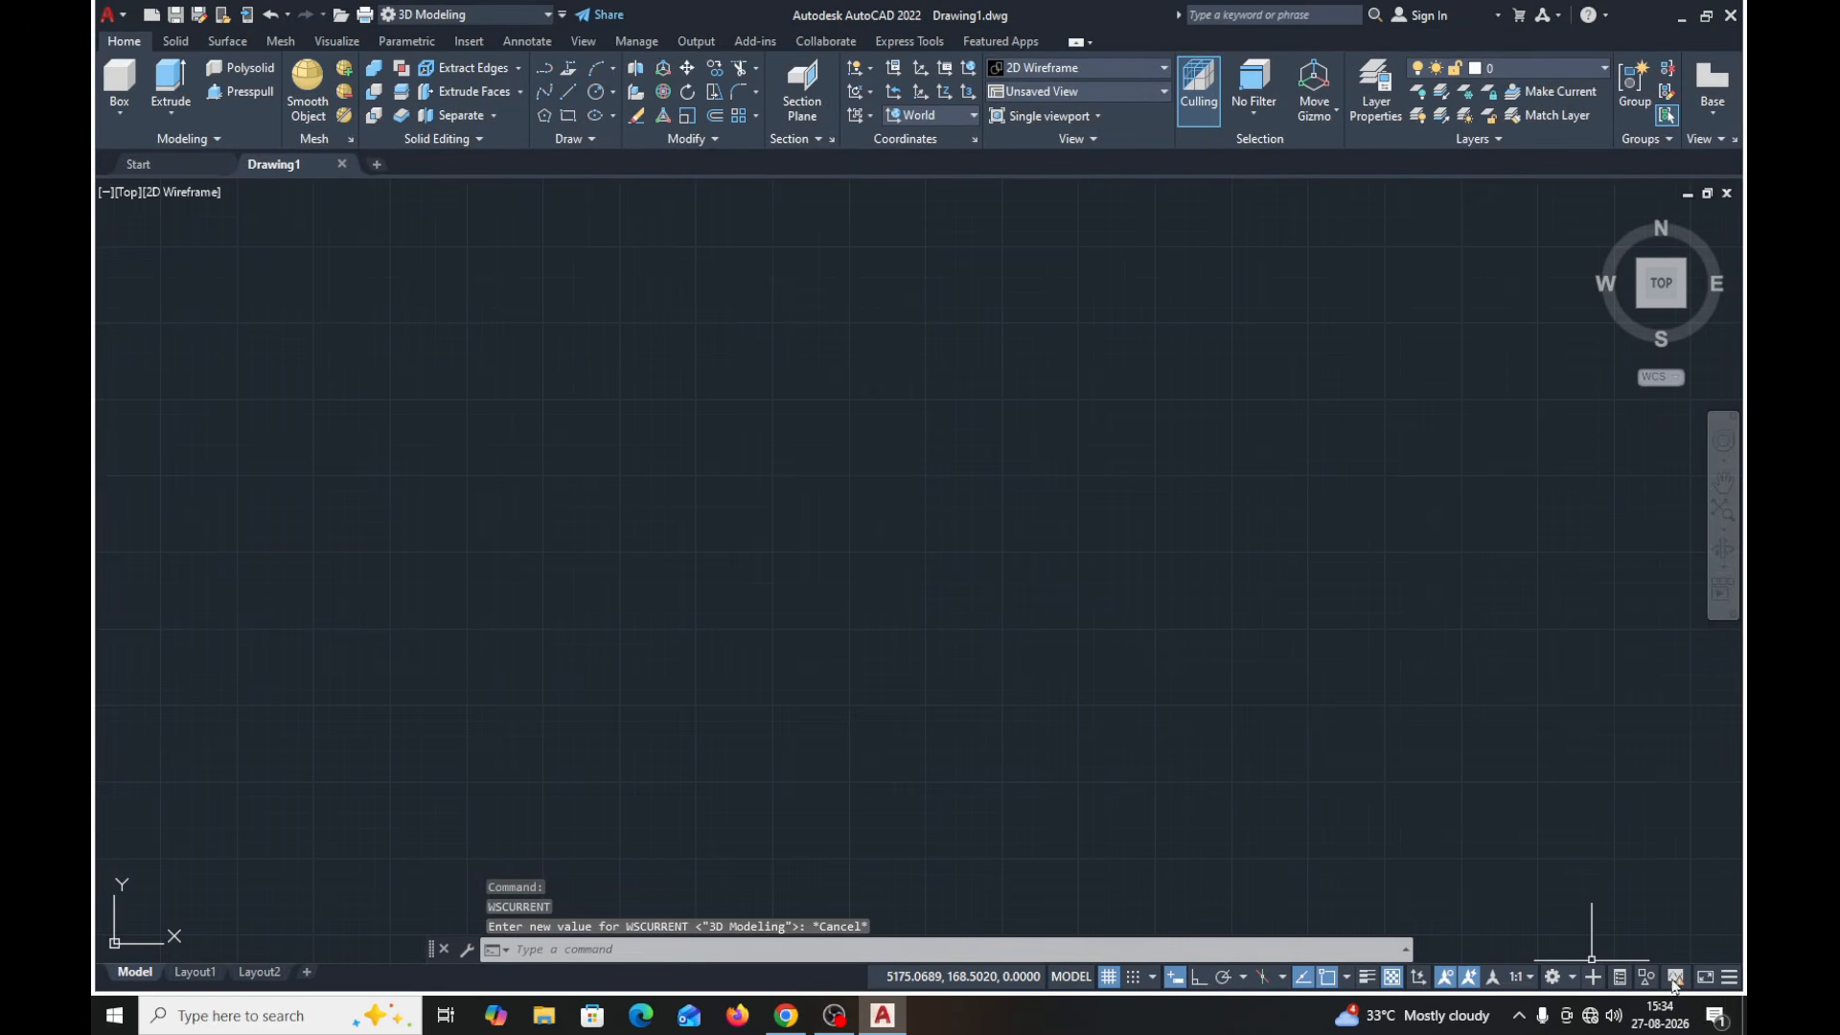
- Hide the Workspace Switching control on the status bar and show it again
{"action": "left_click", "coordinate": [1730, 978]}
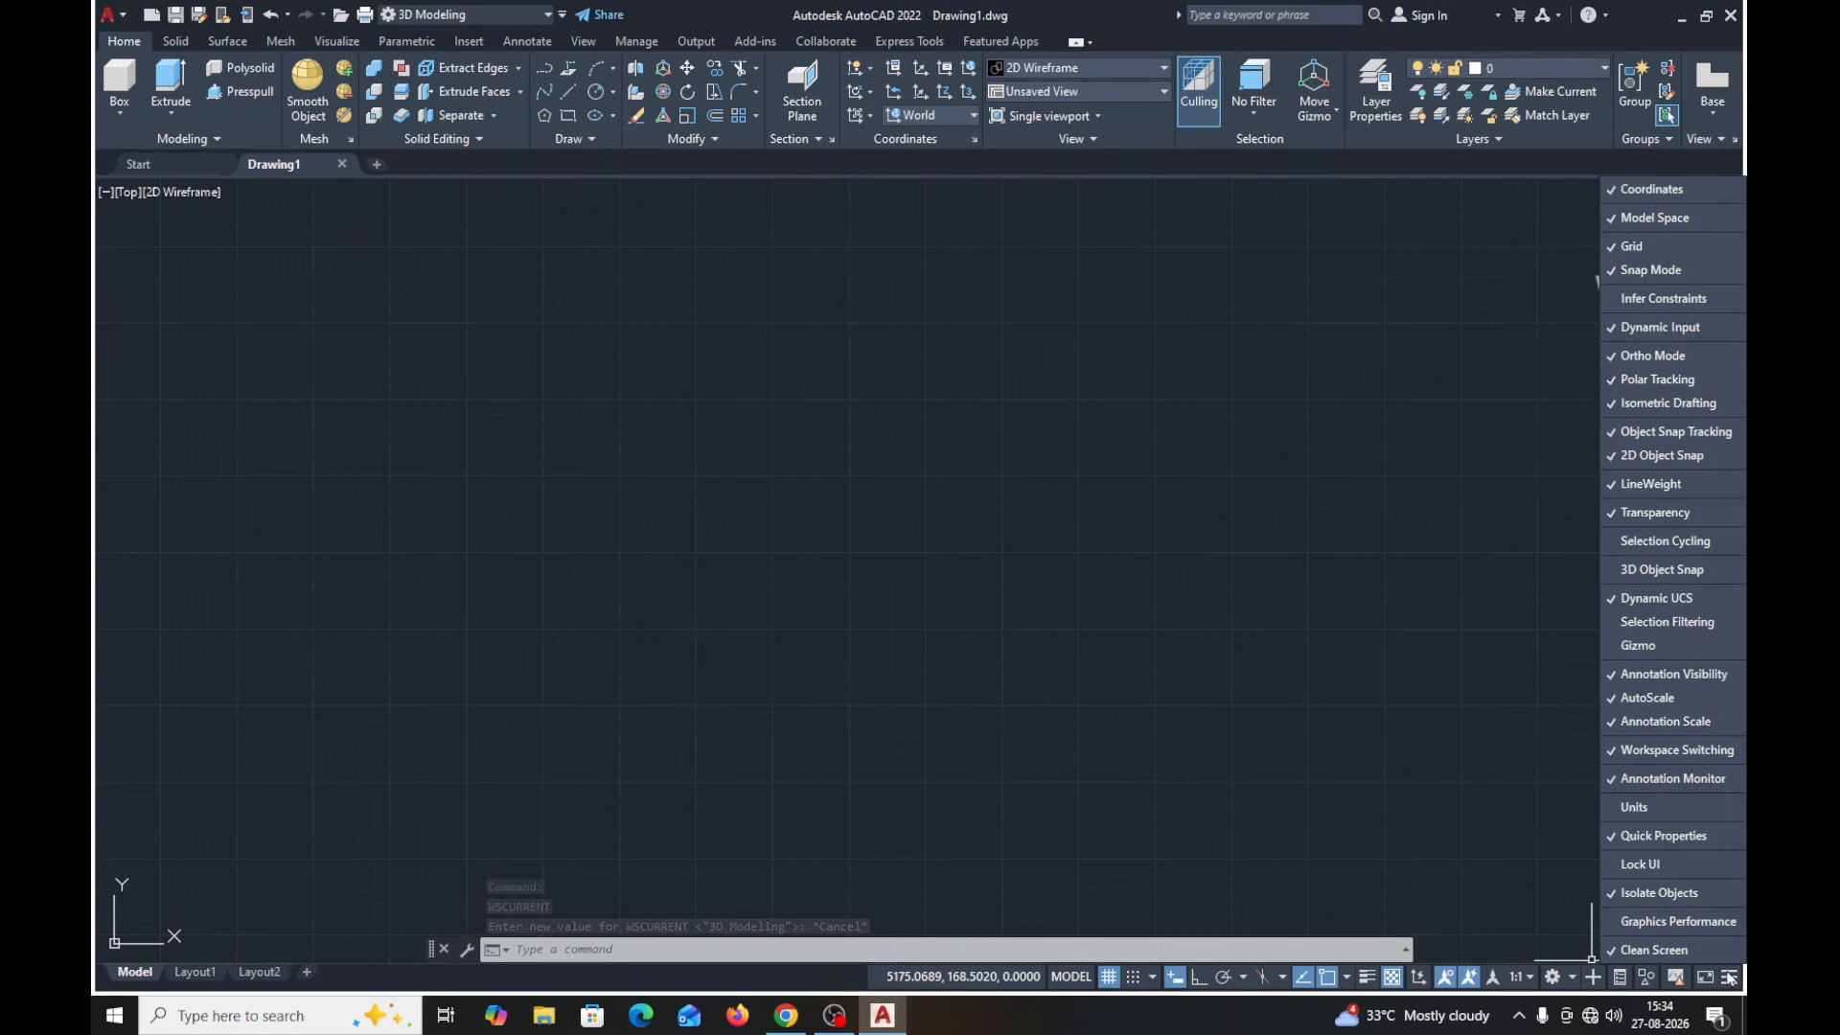
{"action": "left_click", "coordinate": [1654, 757]}
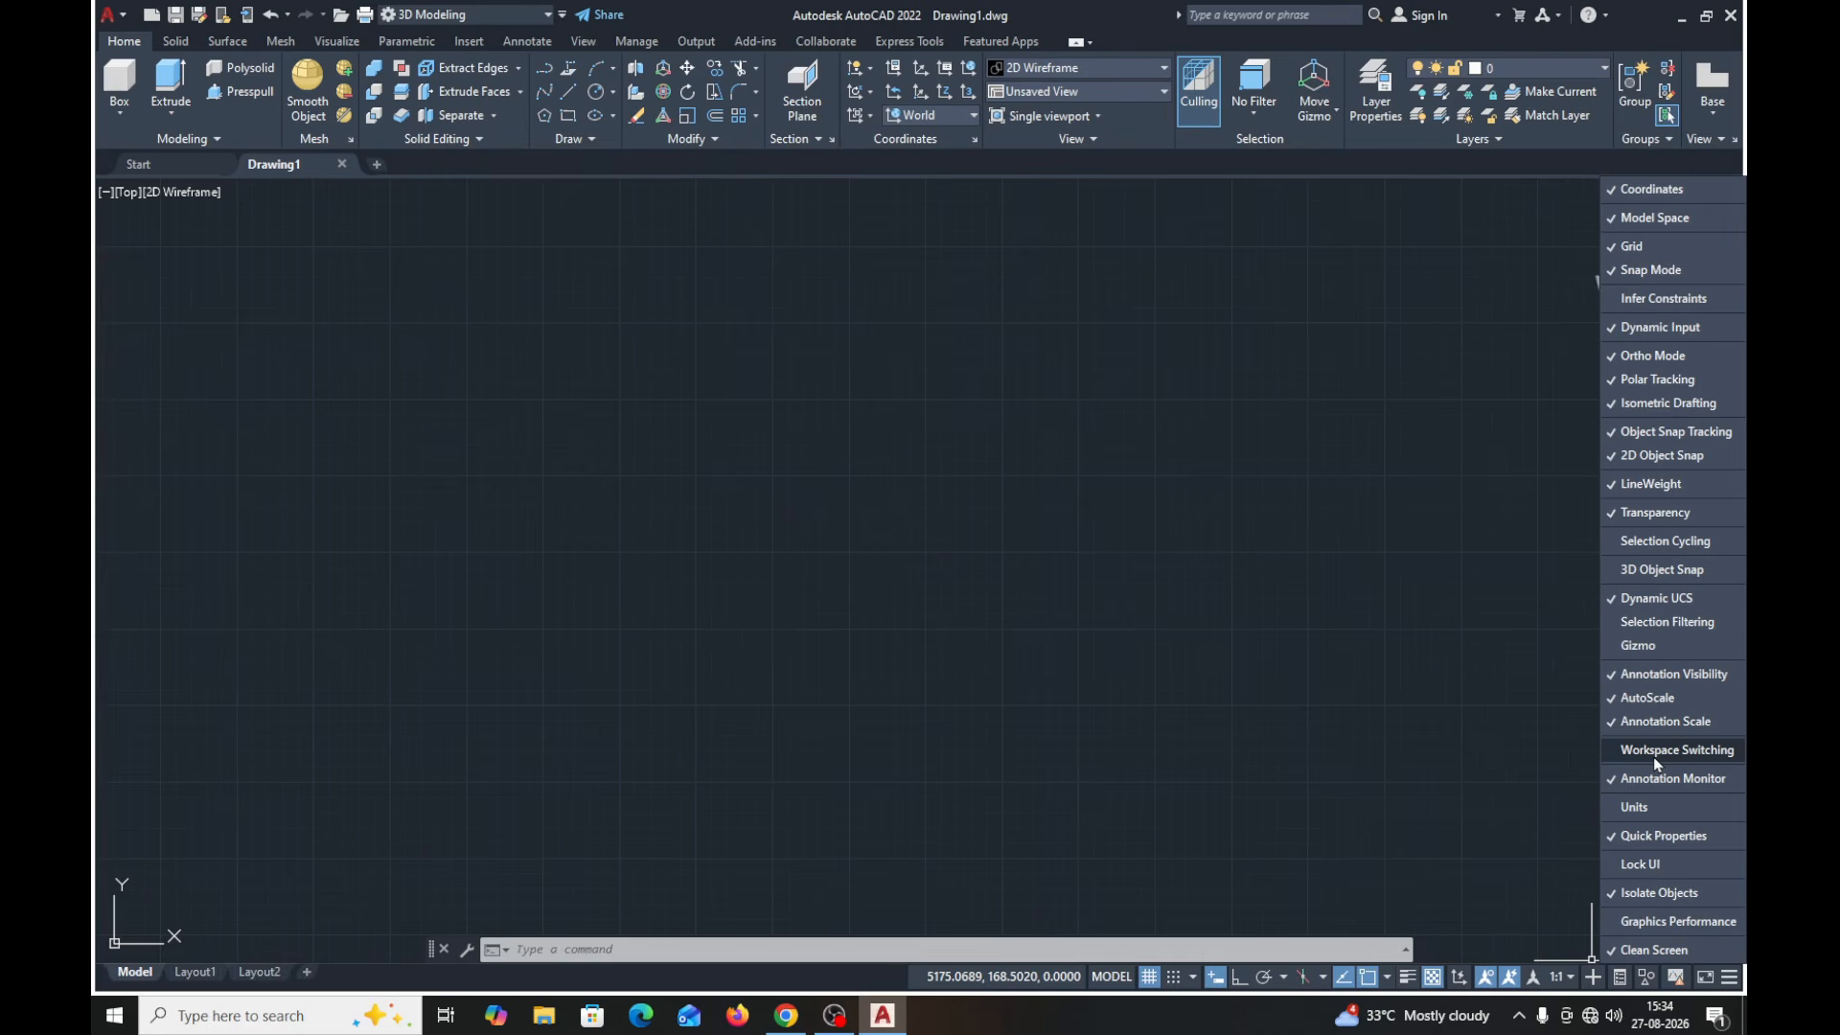
{"action": "left_click", "coordinate": [1653, 756]}
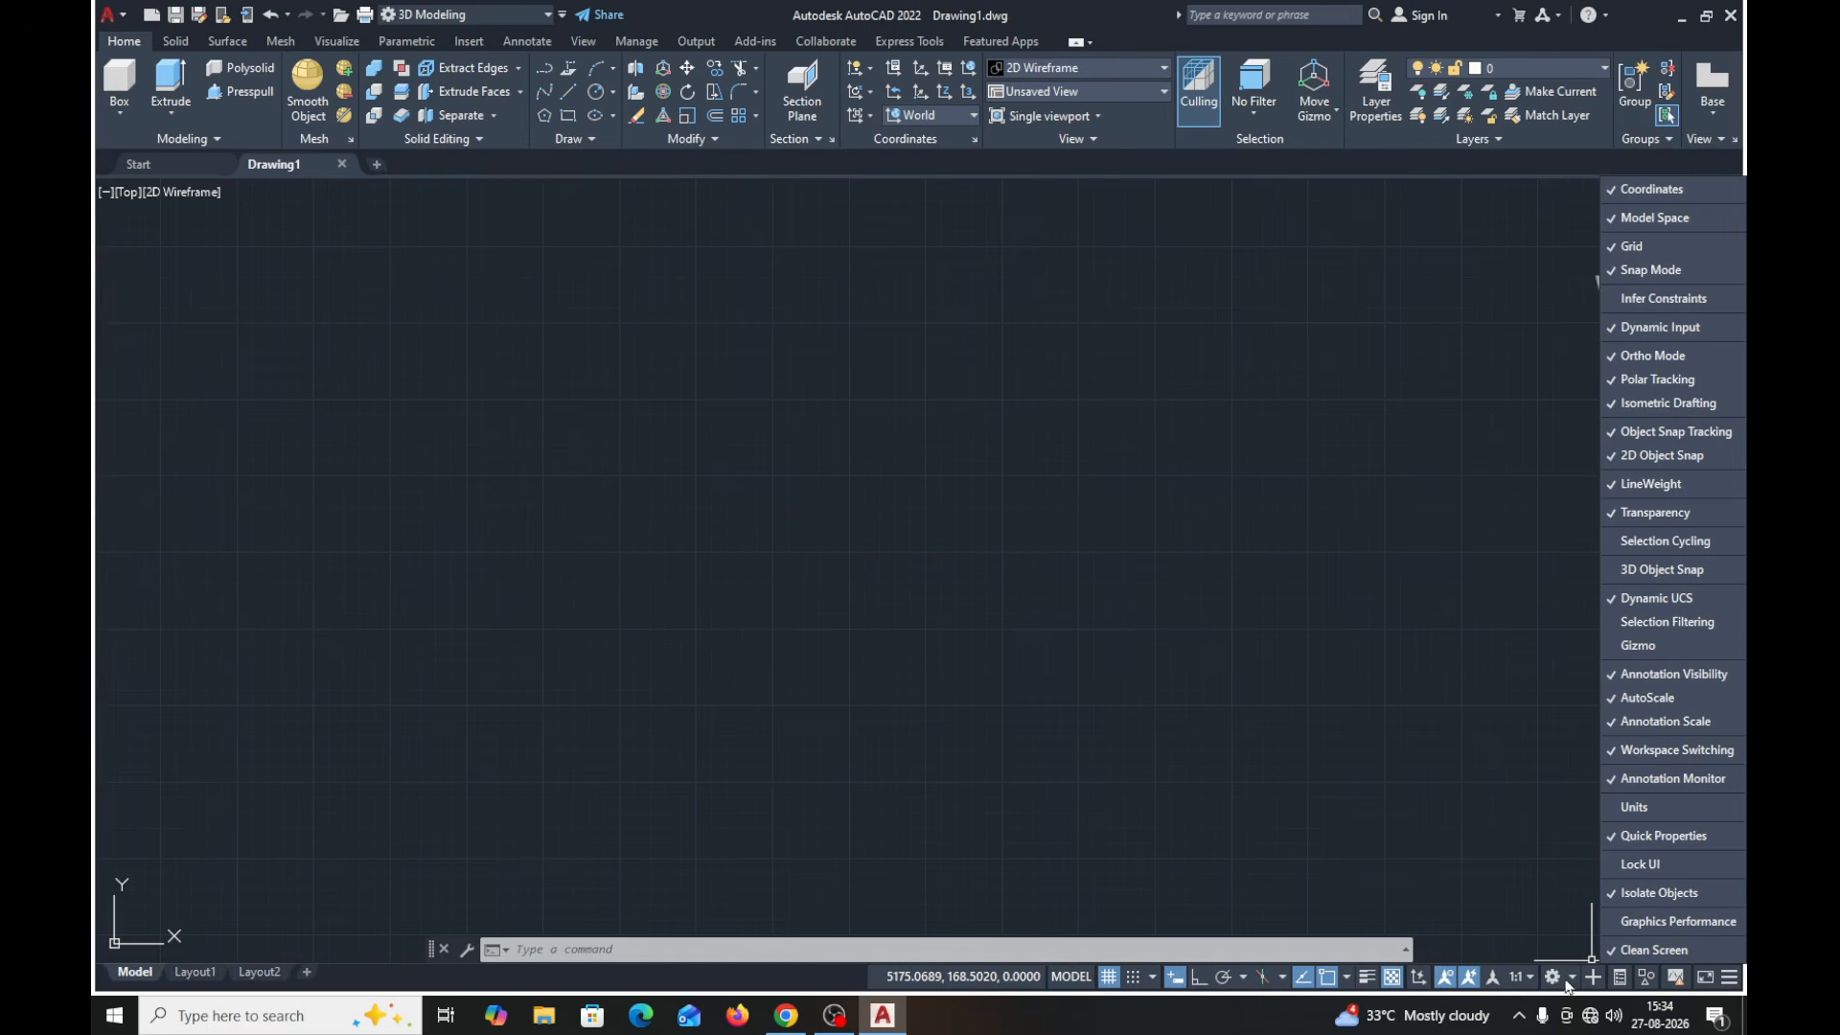
{"action": "left_click", "coordinate": [1474, 828]}
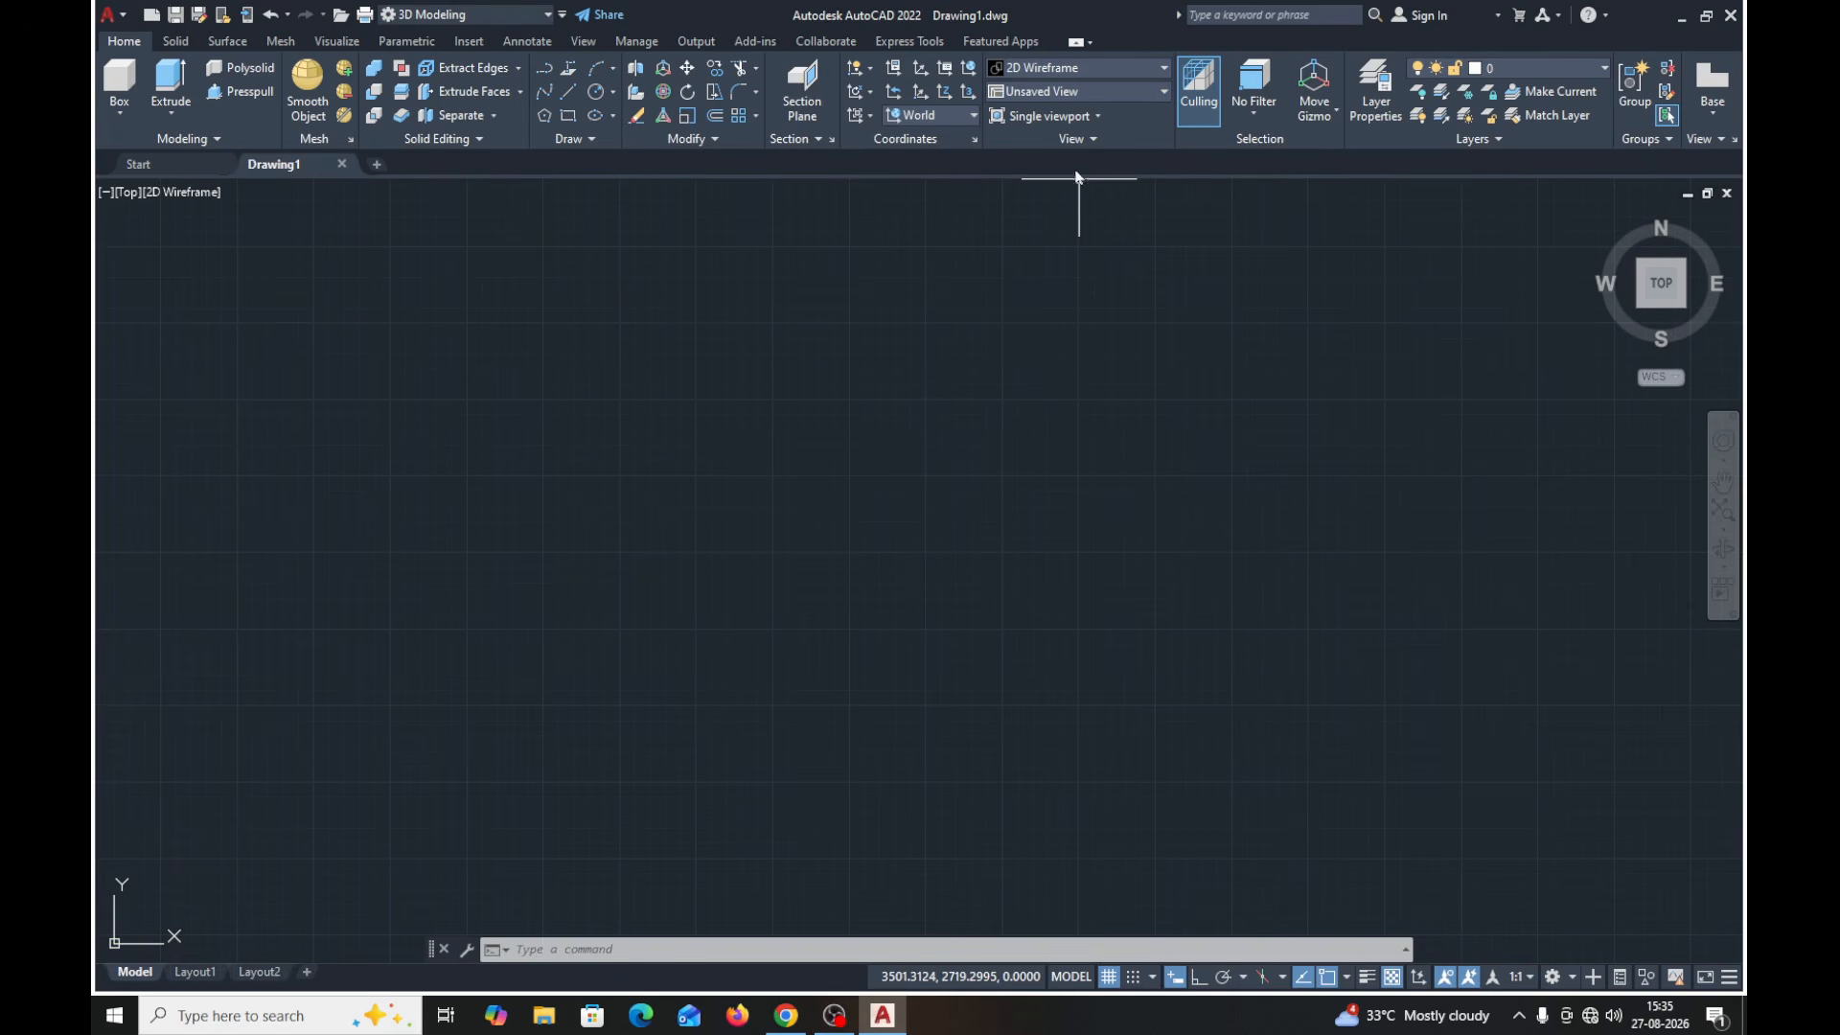
- Set the view to SE Isometric and place the UCS icon at the viewport corner instead of the origin
{"action": "left_click", "coordinate": [1101, 92]}
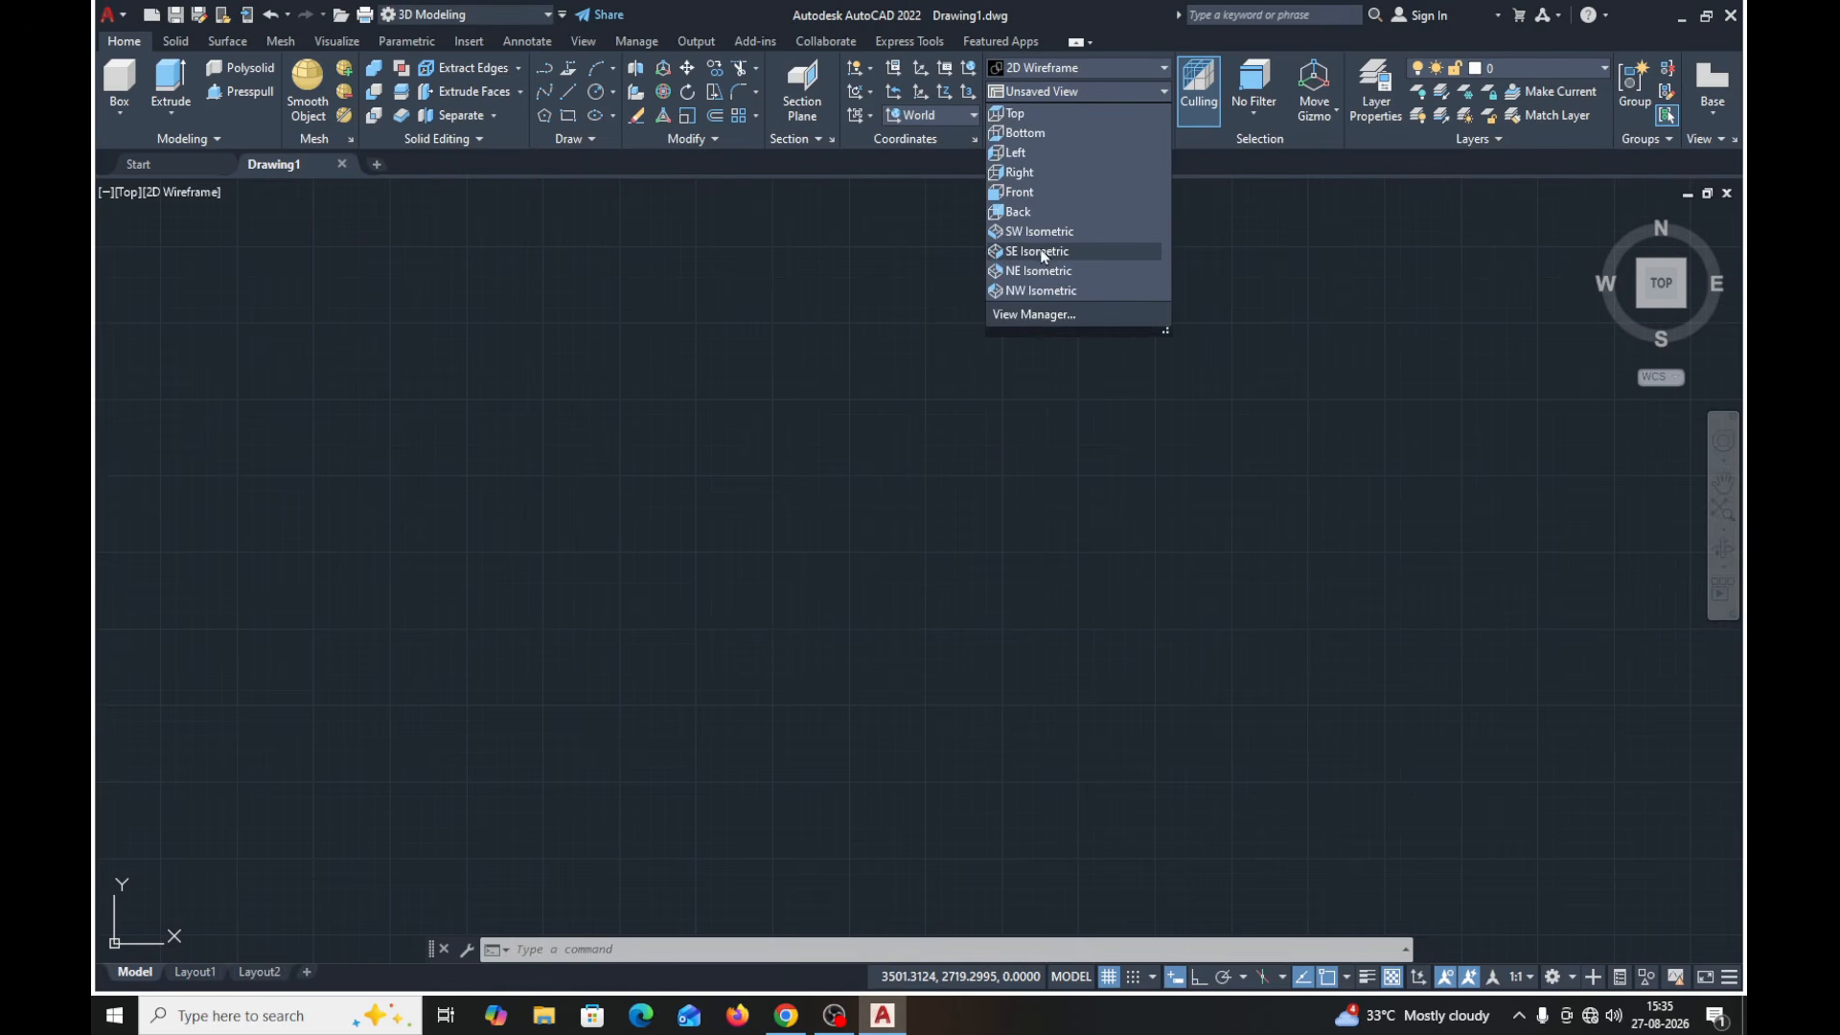
{"action": "left_click", "coordinate": [1042, 252]}
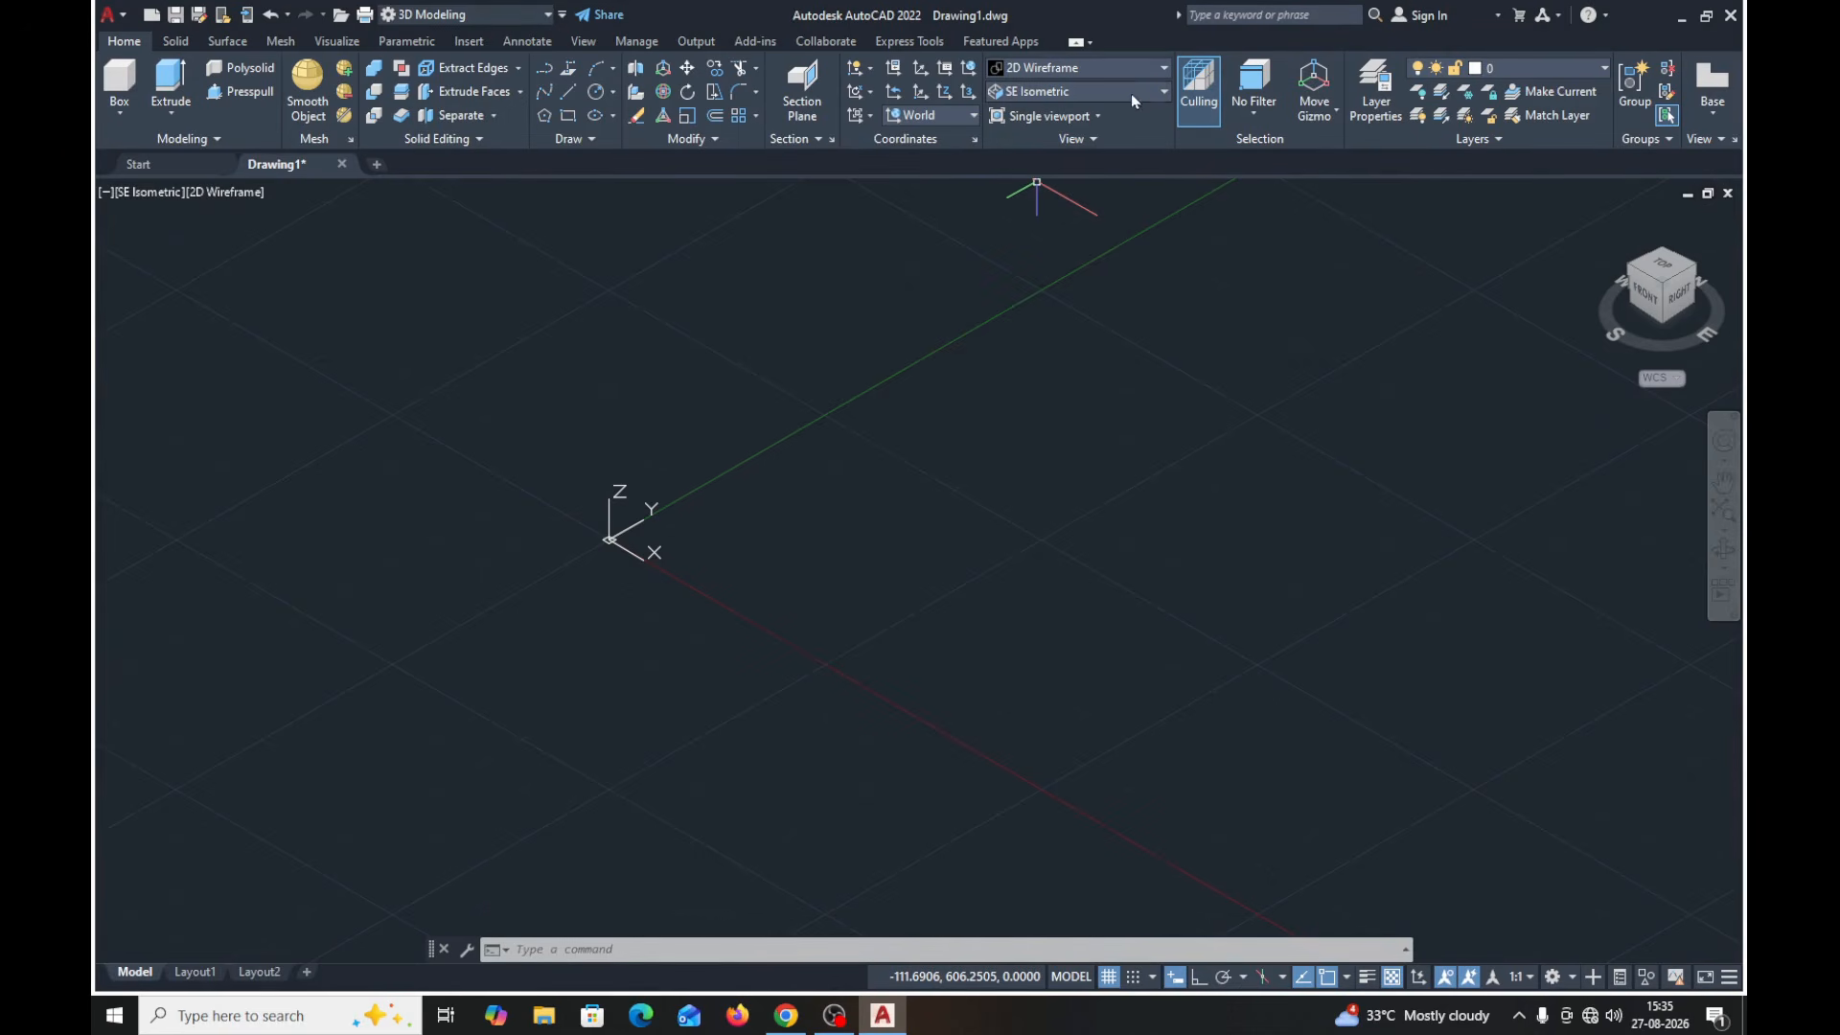
{"action": "left_click", "coordinate": [1166, 92]}
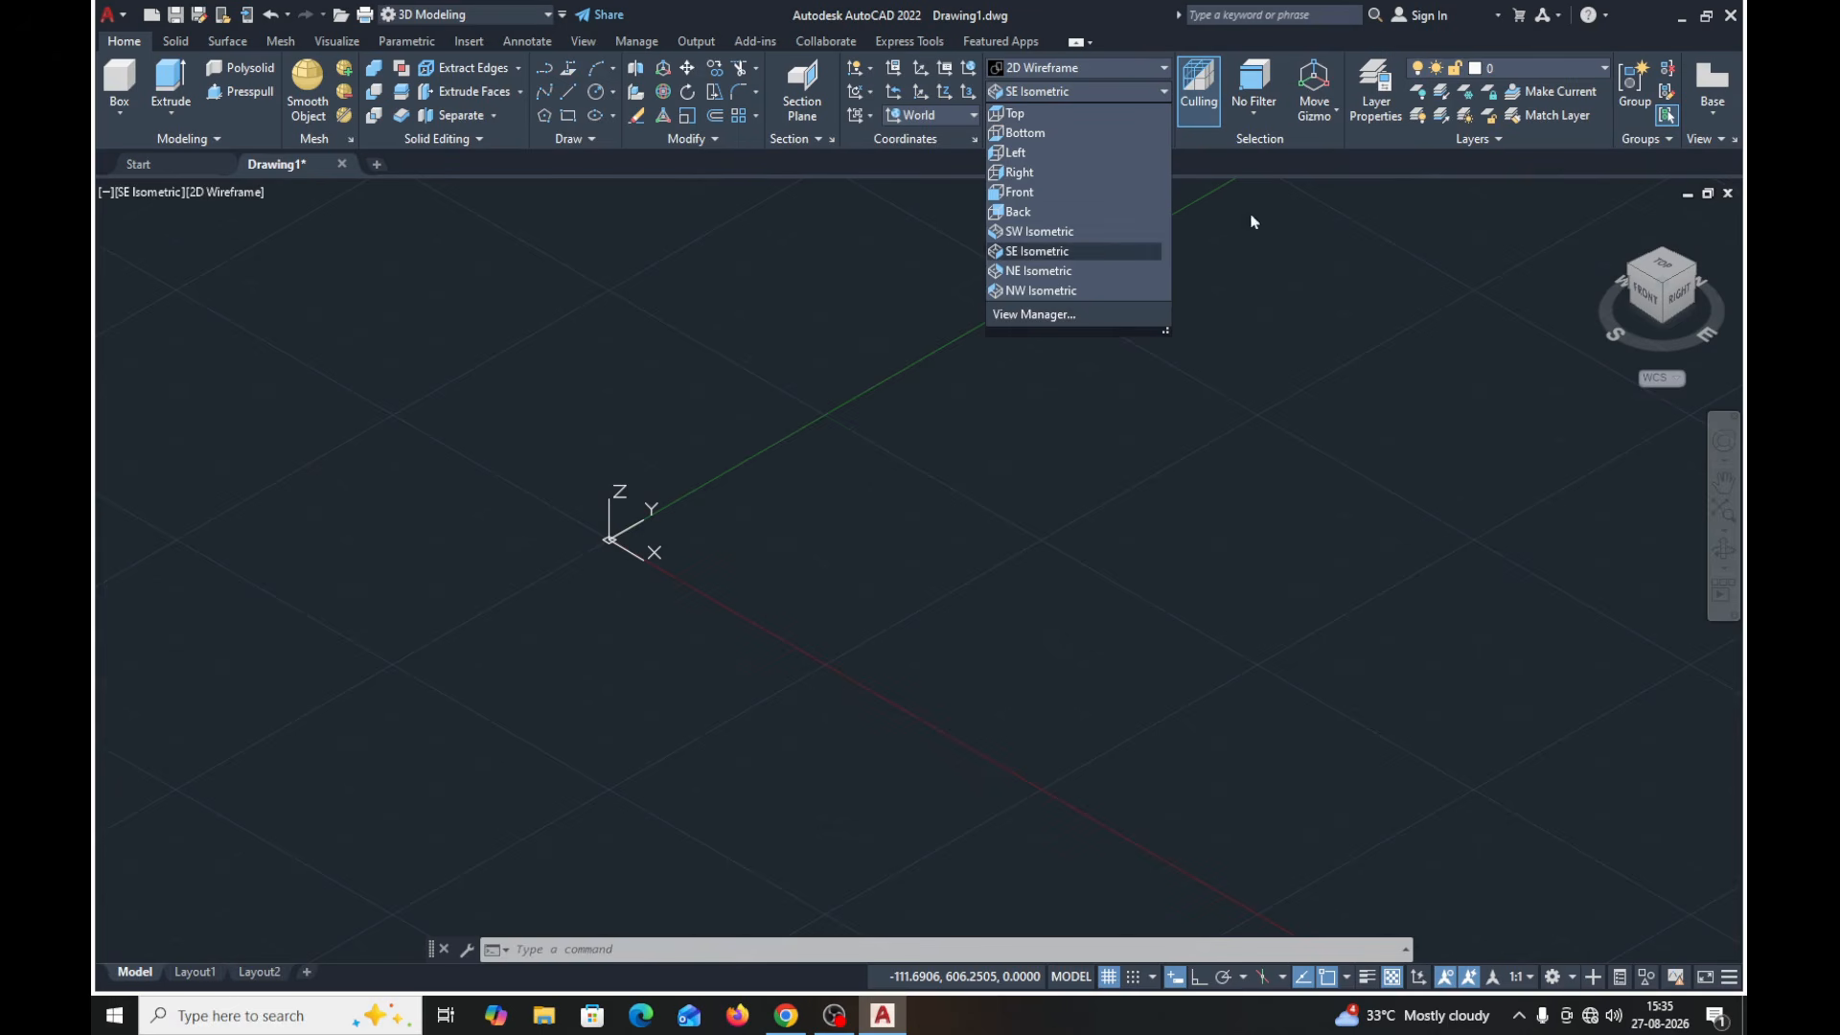
{"action": "left_click", "coordinate": [1104, 251]}
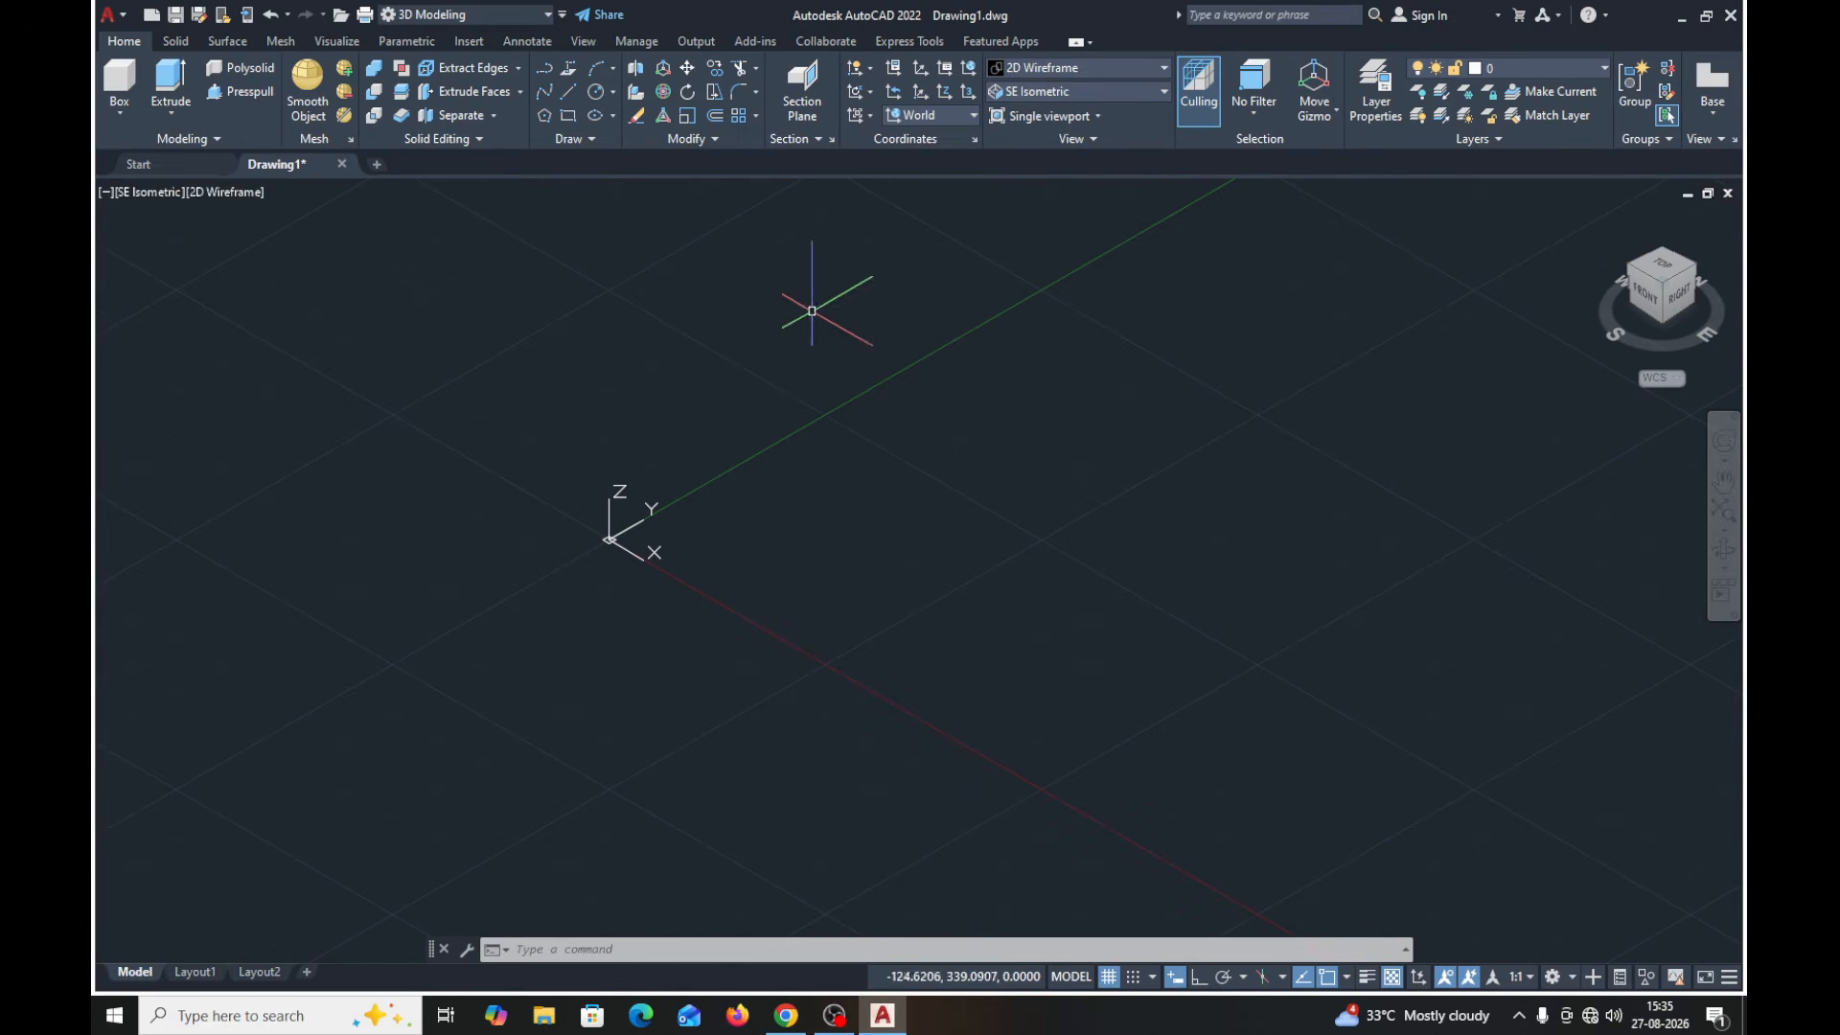
{"action": "left_click", "coordinate": [872, 70]}
{"action": "left_click", "coordinate": [896, 141]}
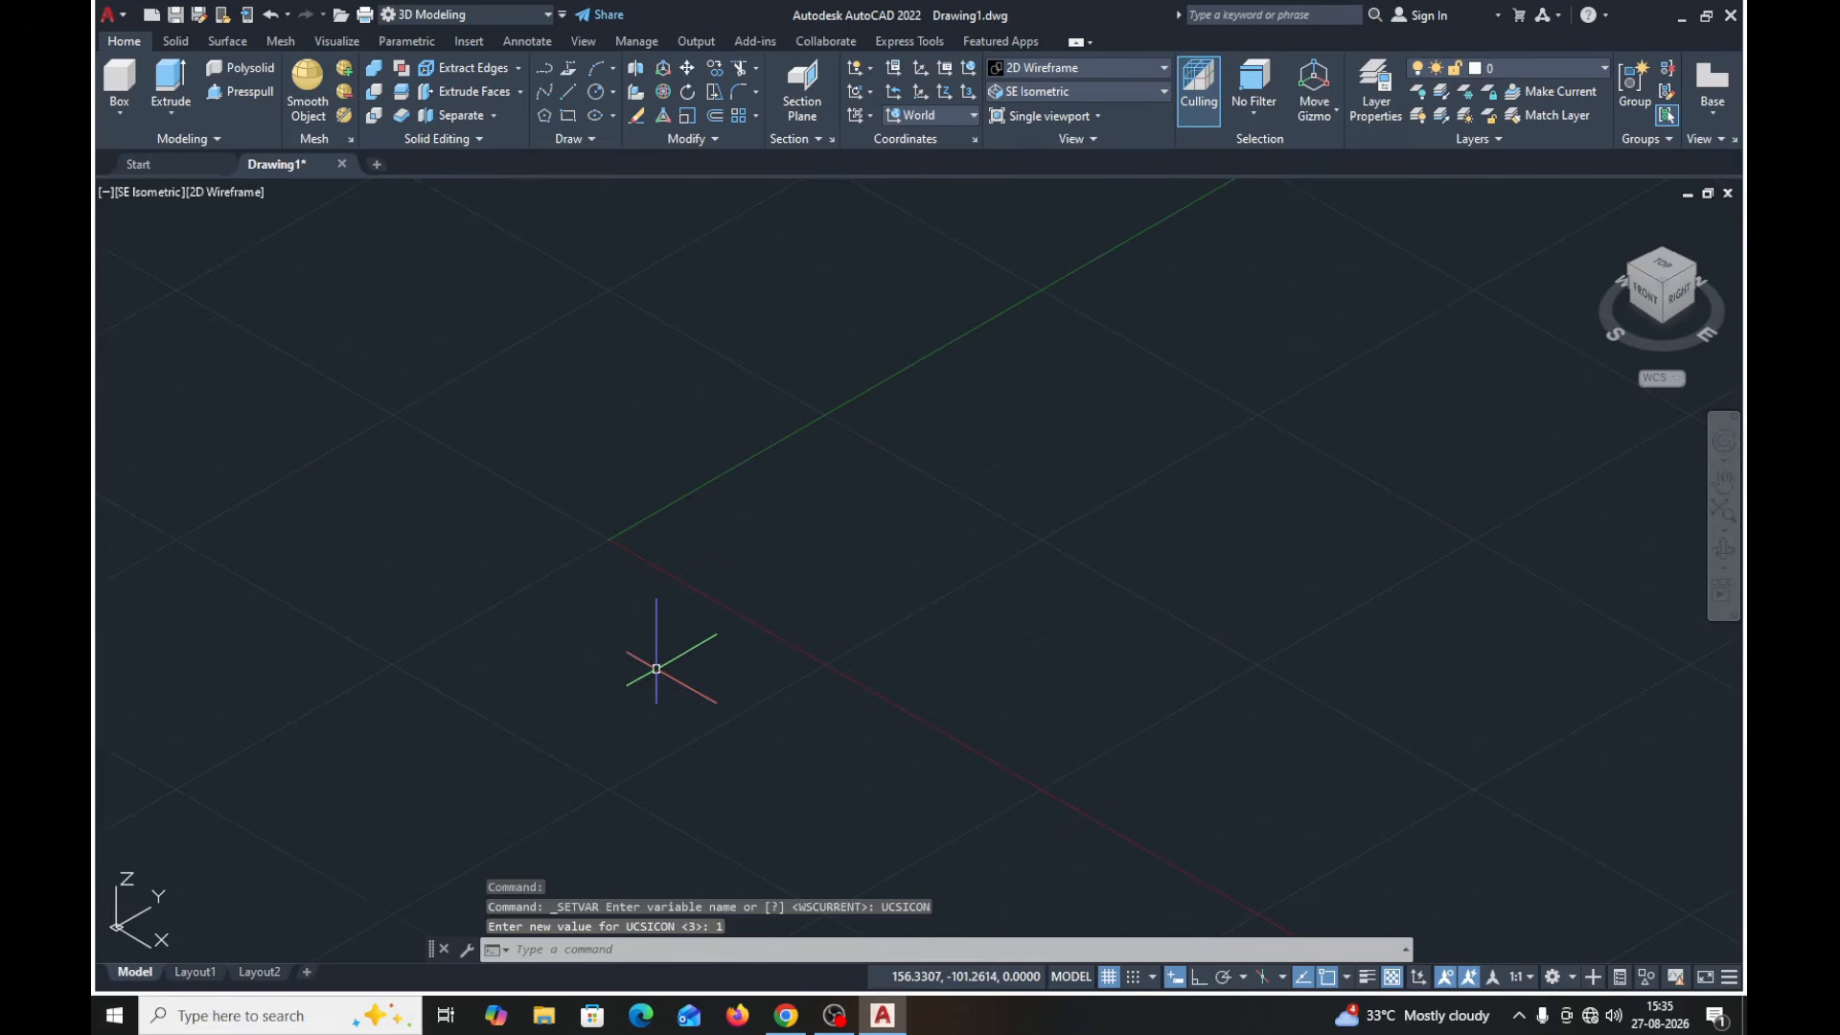
- Turn on Ortho and draw a 400-unit line along the X direction, starting near the origin
{"action": "middle_click_drag", "start_coordinate": [645, 670], "coordinate": [711, 637]}
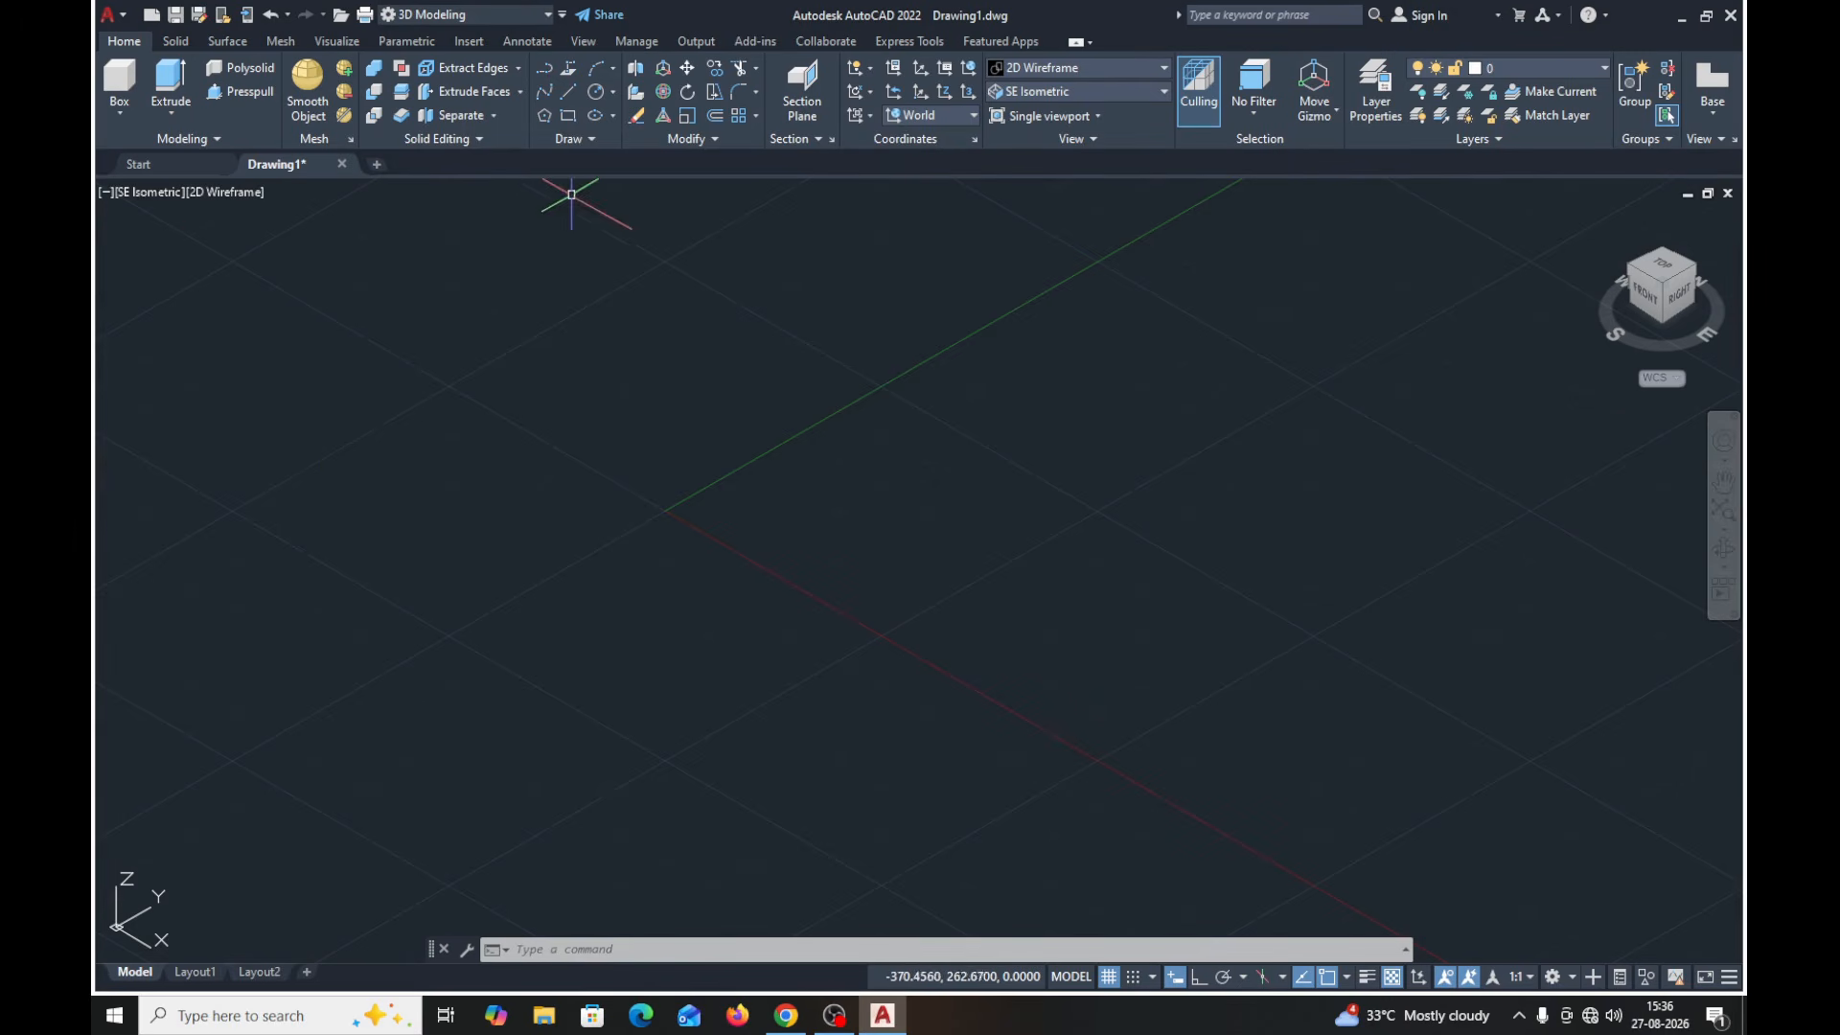
{"action": "left_click", "coordinate": [568, 93]}
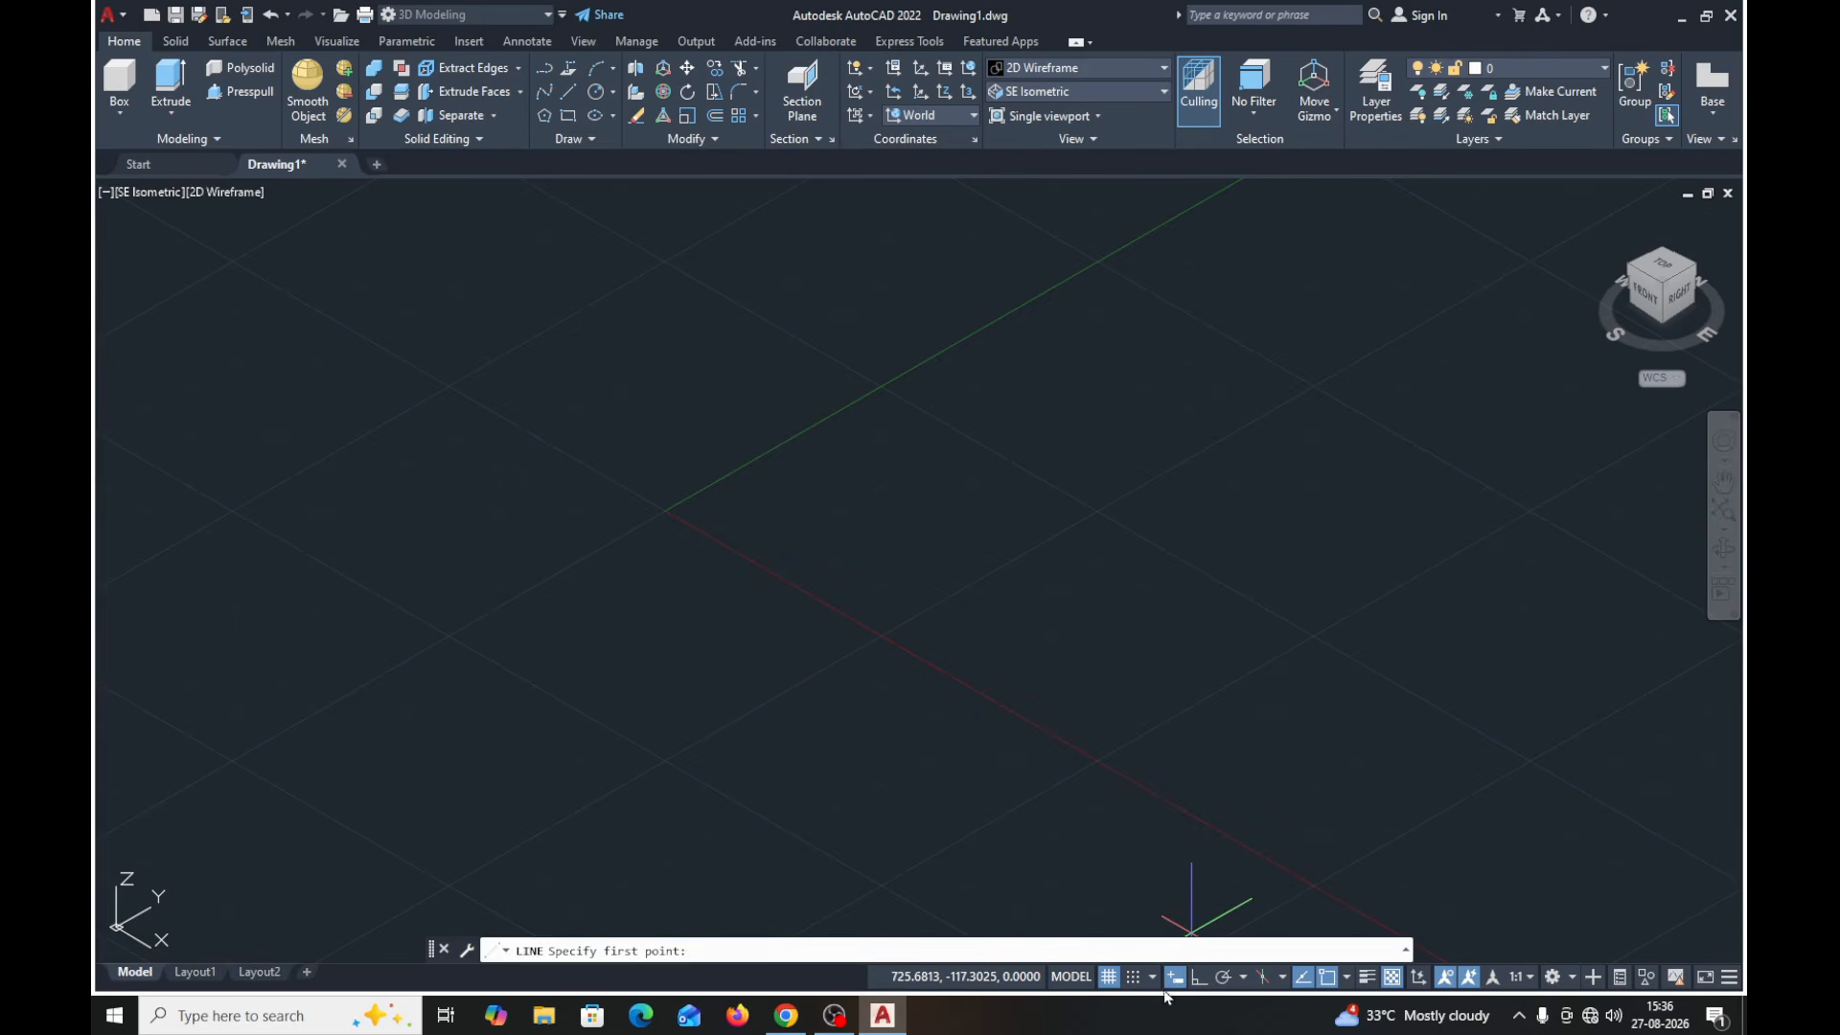
{"action": "left_click", "coordinate": [1200, 980]}
{"action": "left_click", "coordinate": [1347, 979]}
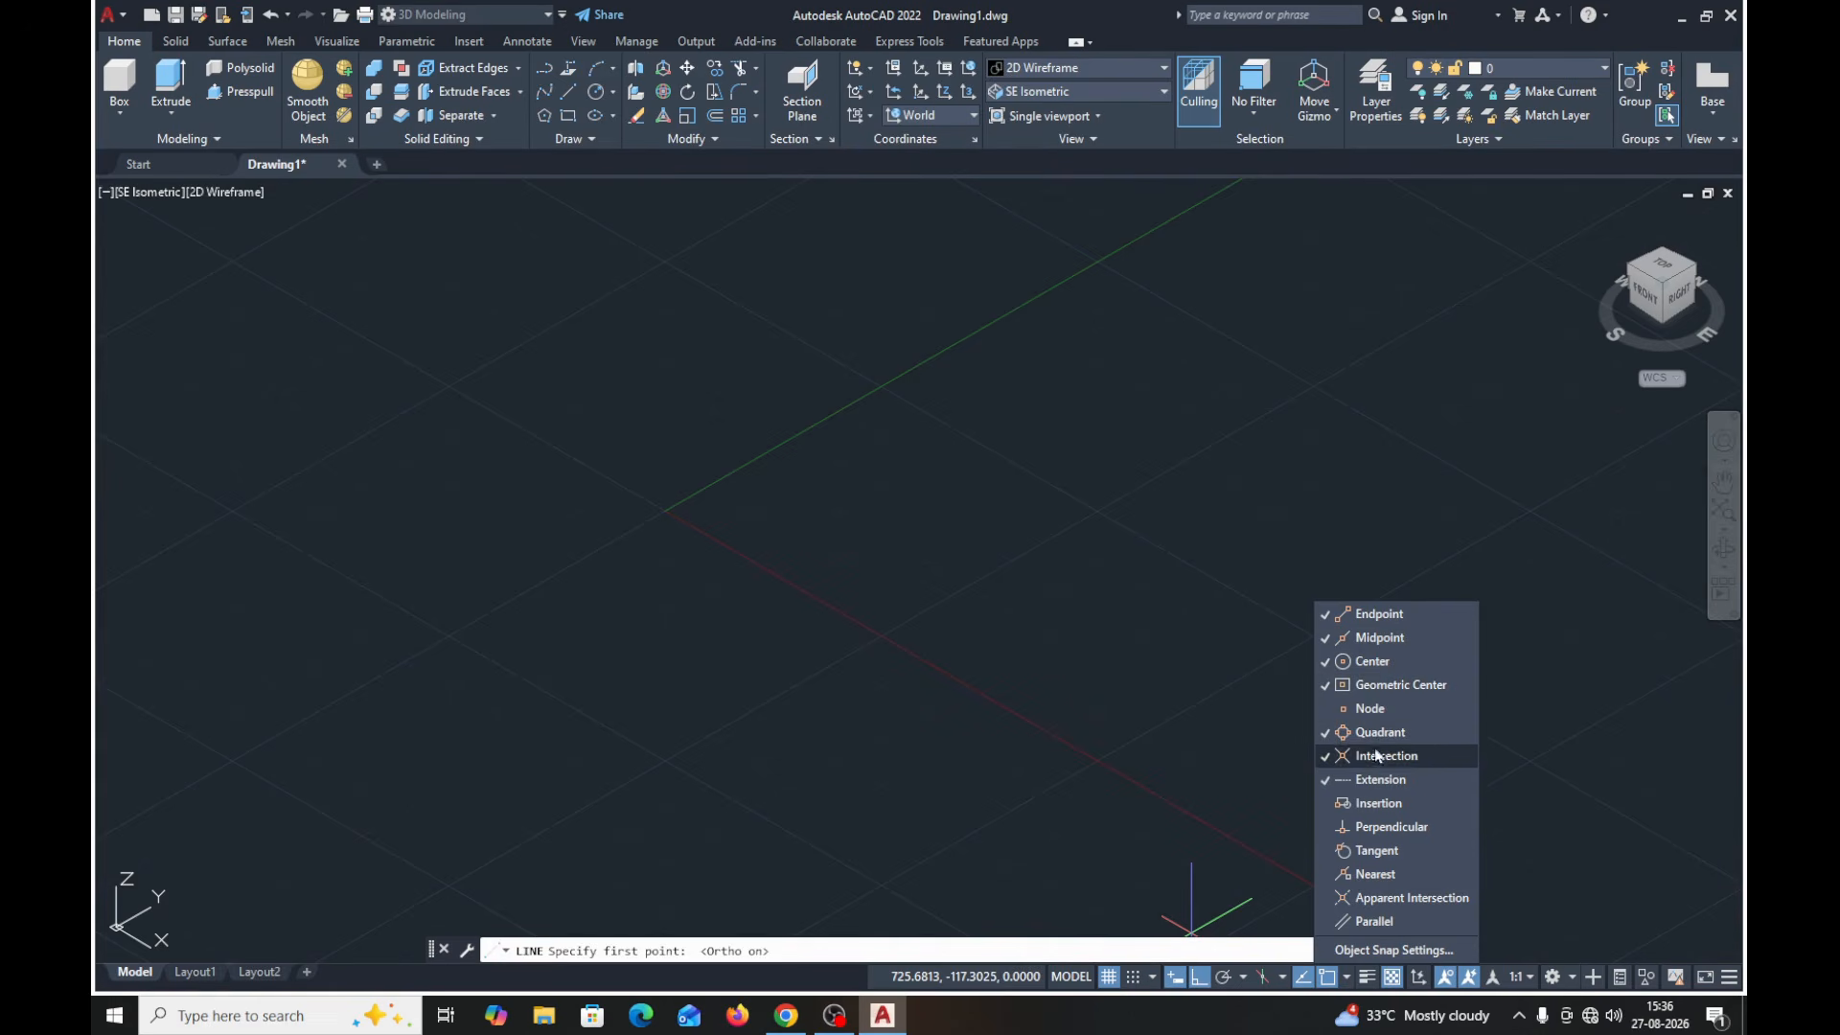
{"action": "left_click", "coordinate": [1176, 785]}
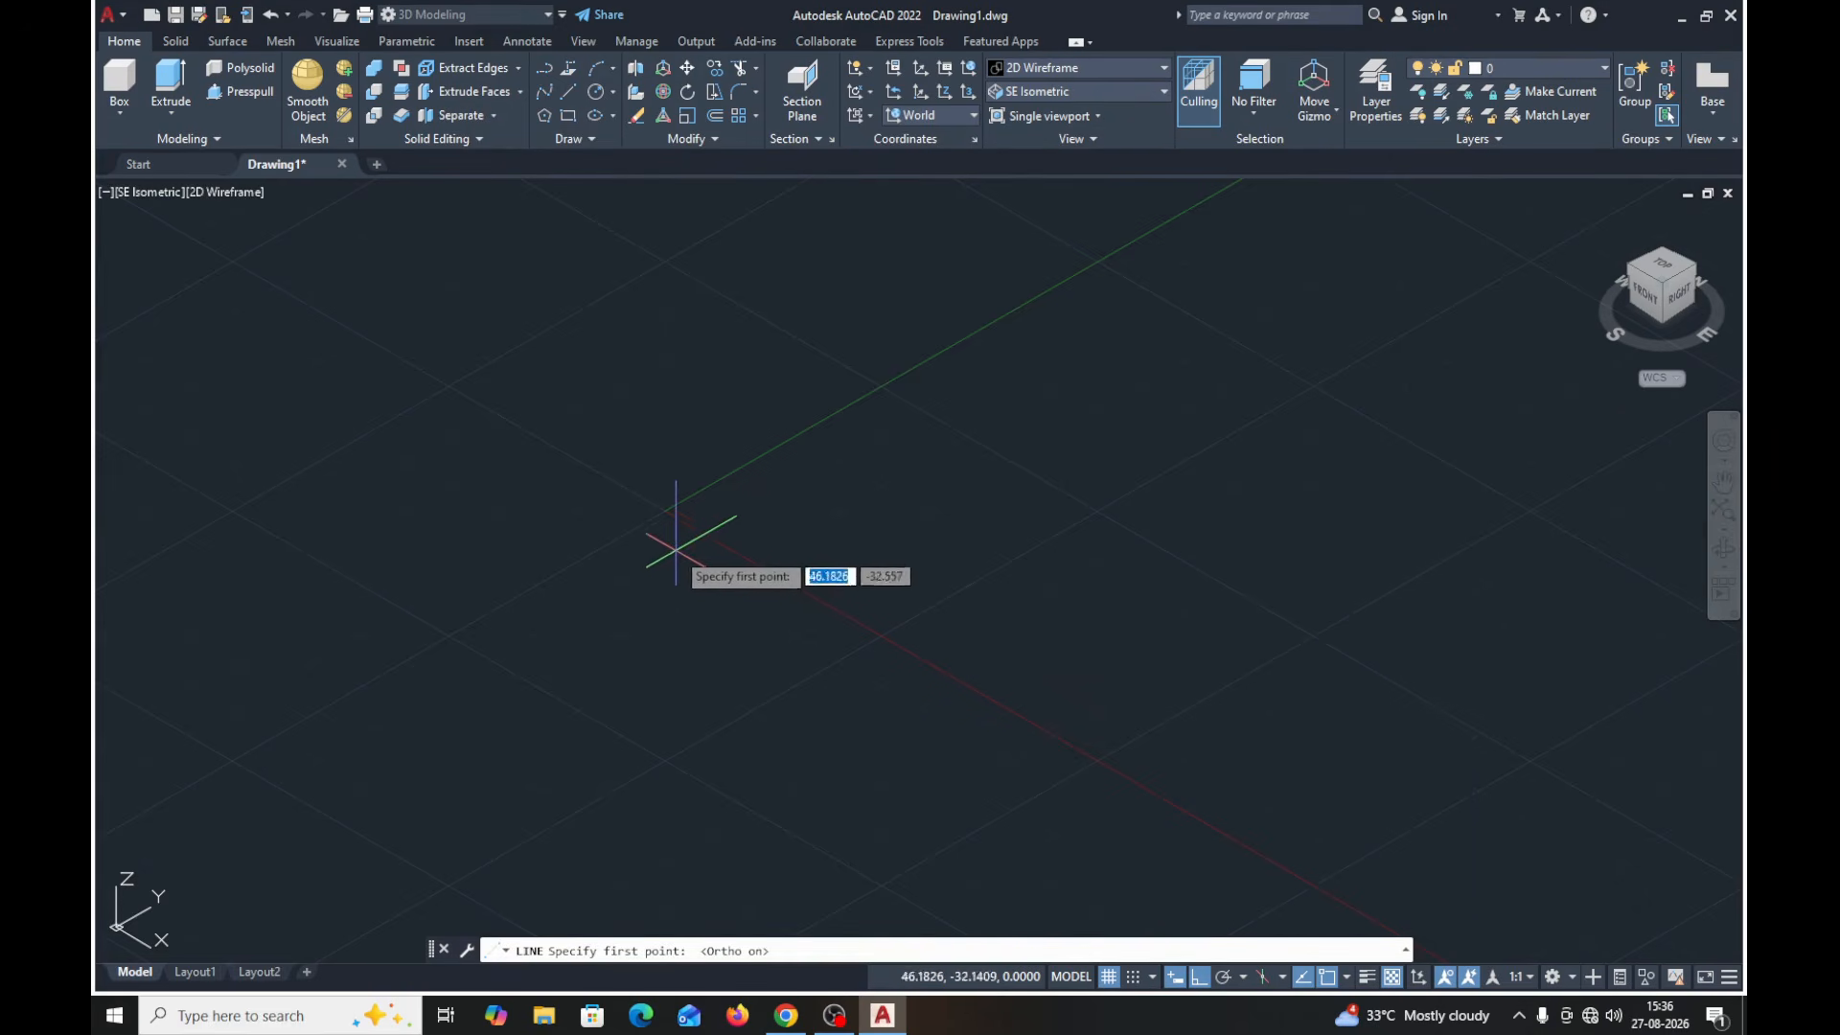
{"action": "left_click", "coordinate": [667, 571]}
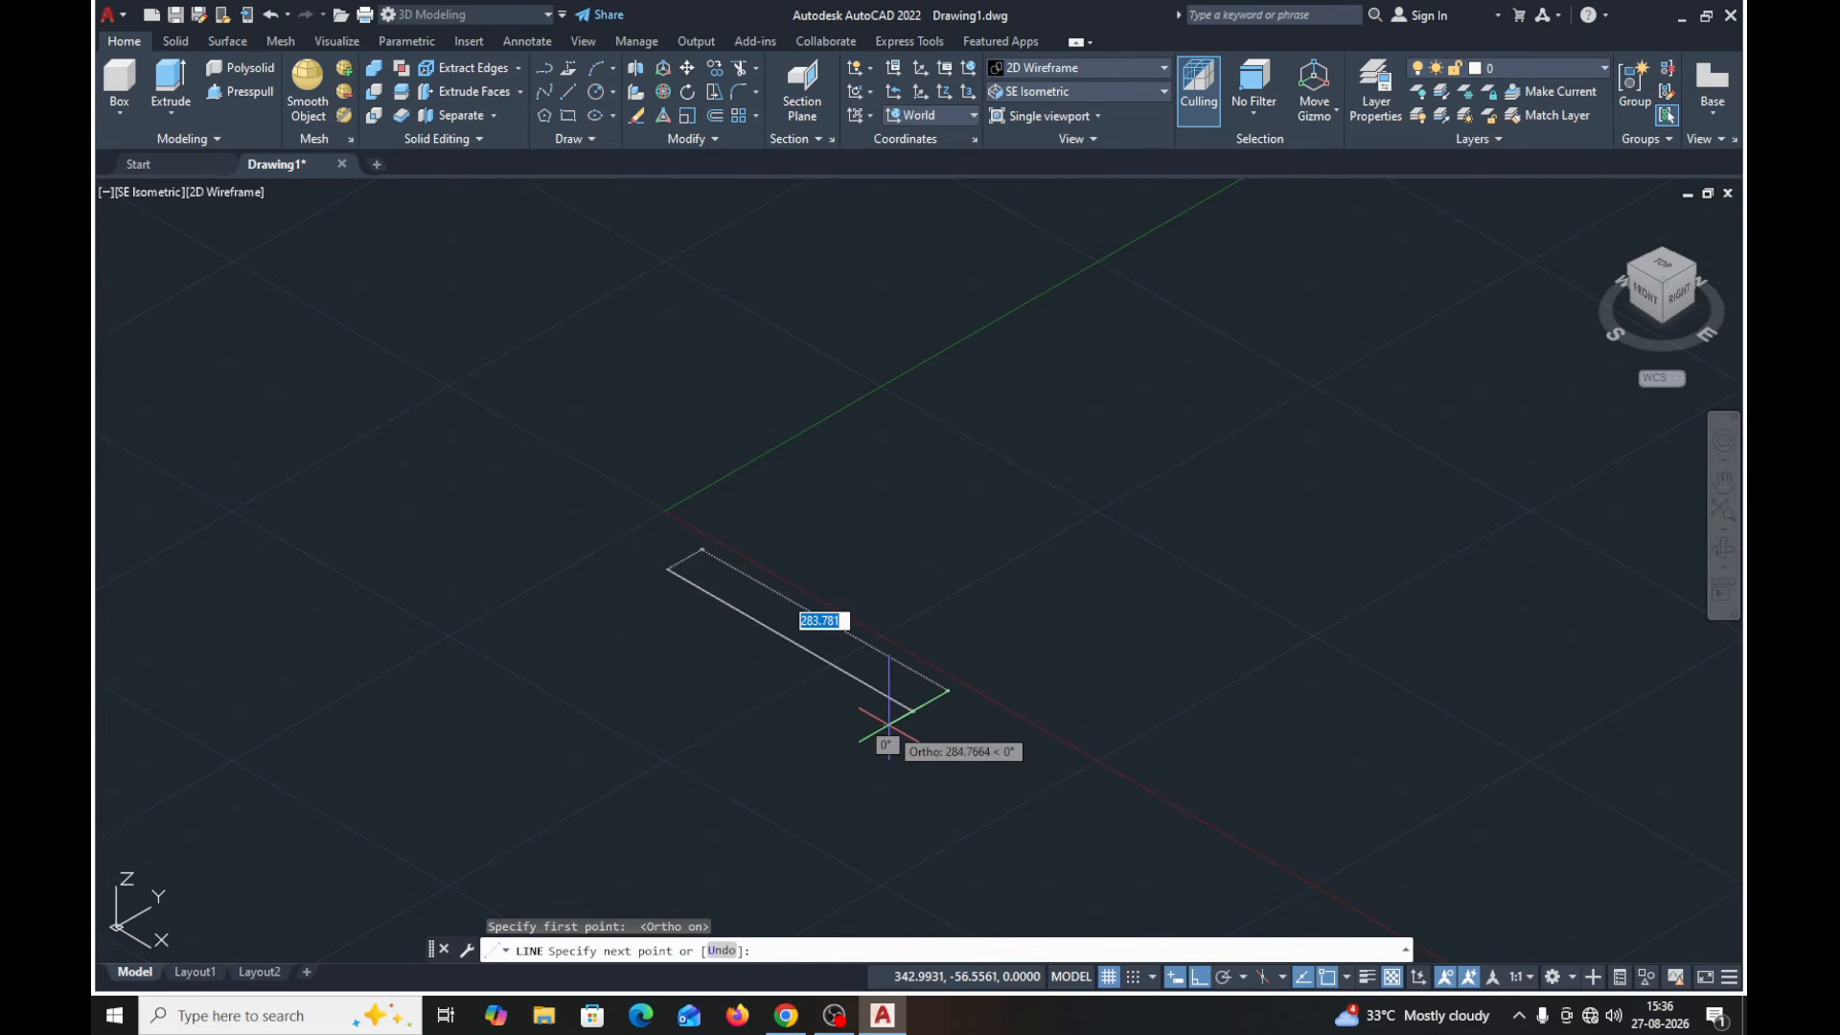
{"action": "type", "text": "400"}
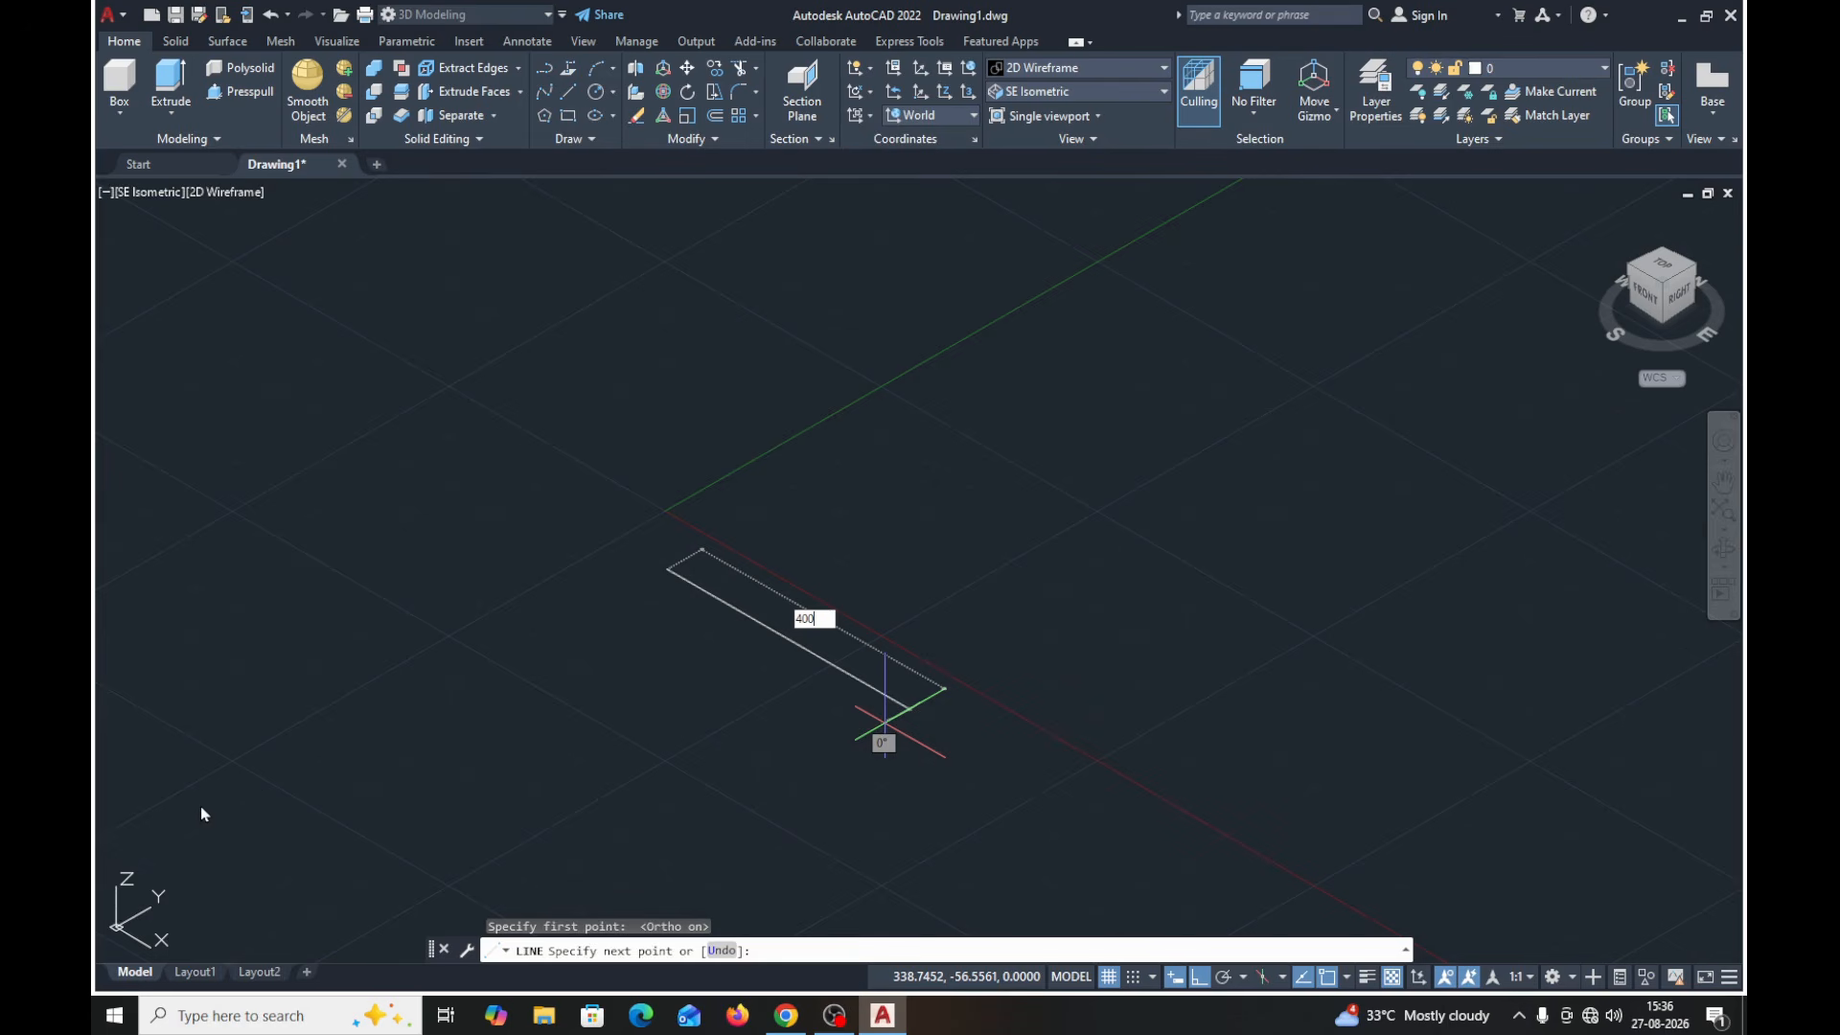
{"action": "key", "text": "Return"}
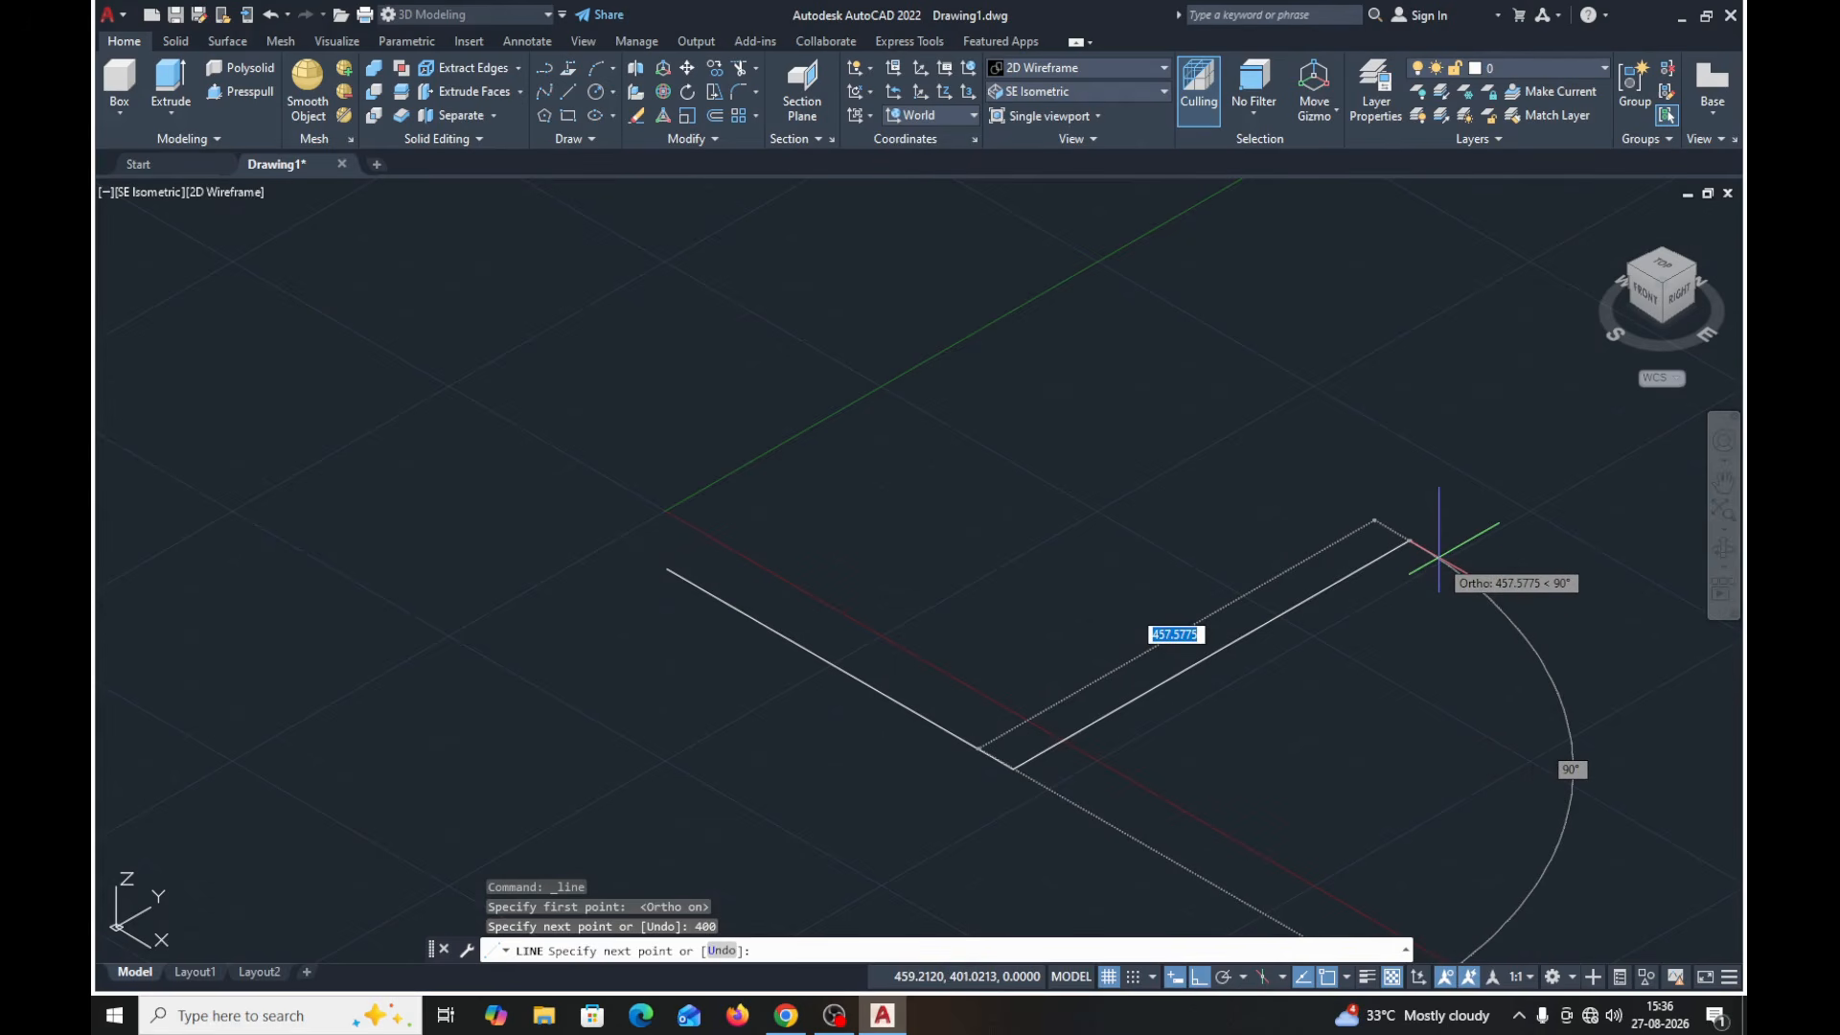
- Continue with a 500-unit line along the Y direction and complete the closed rectangle, aligning its last corner with the start point
{"action": "type", "text": "500"}
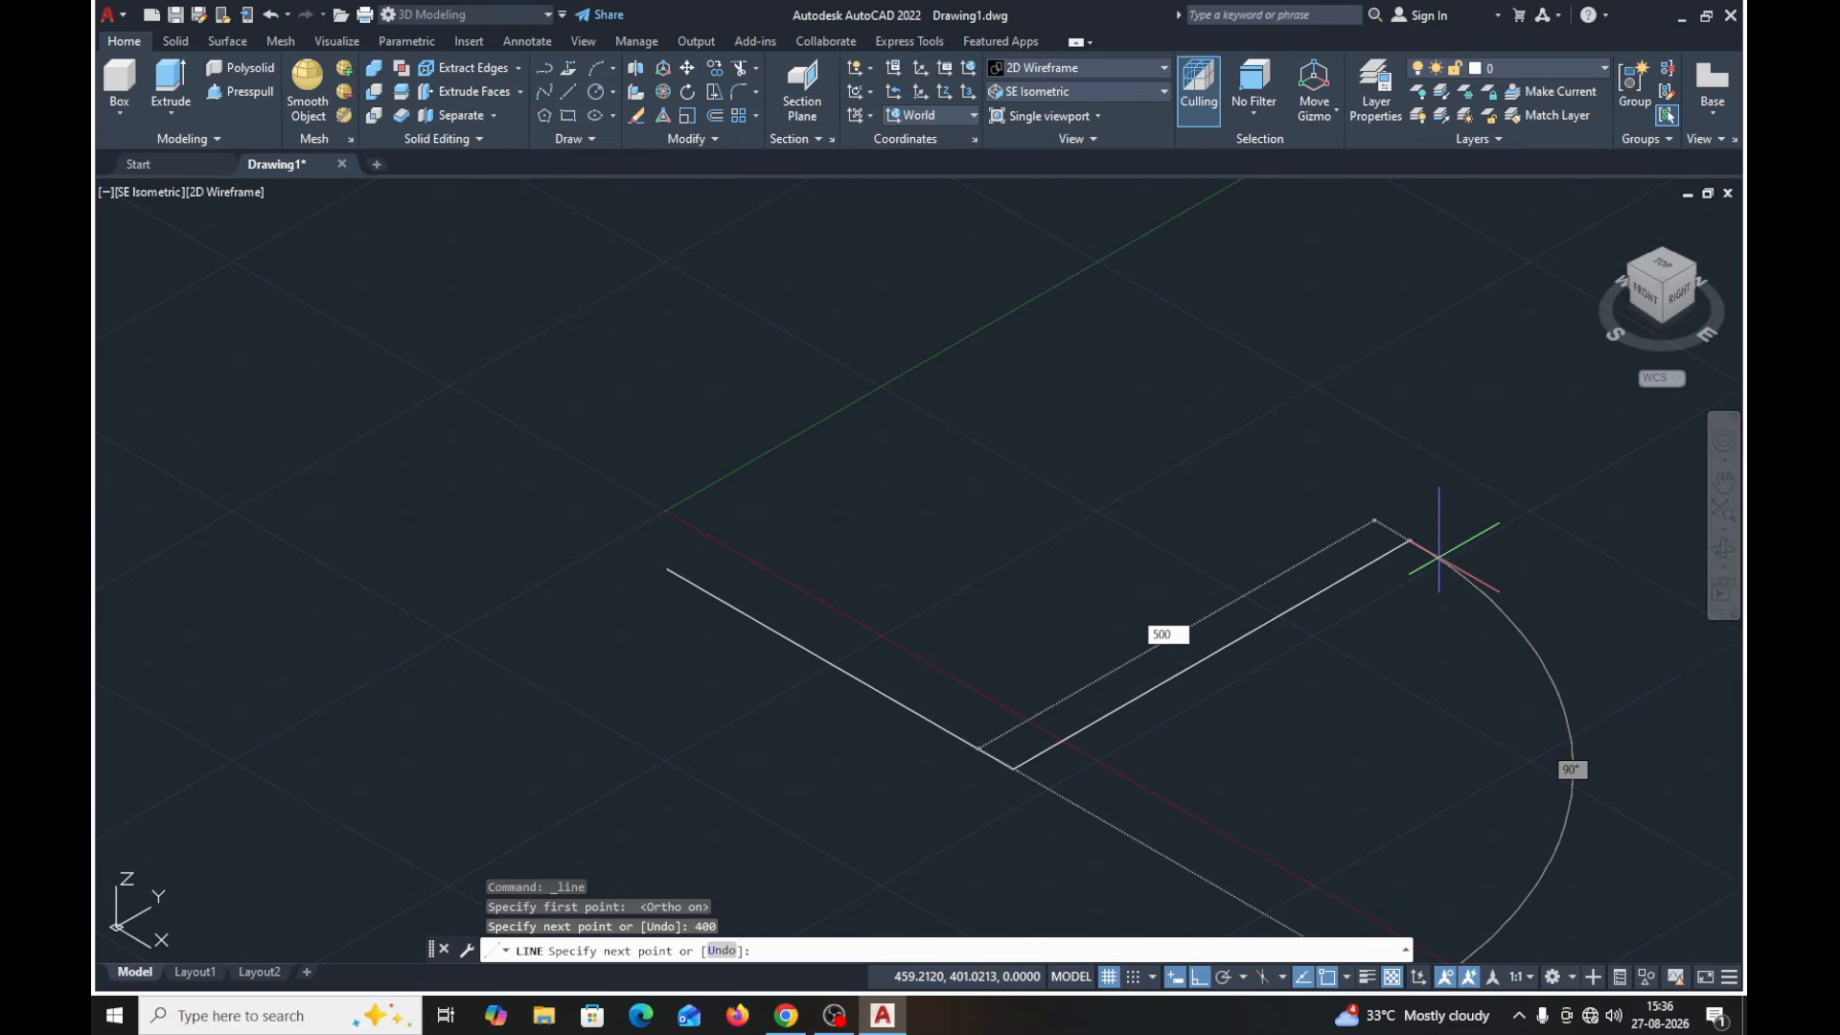
{"action": "key", "text": "Return"}
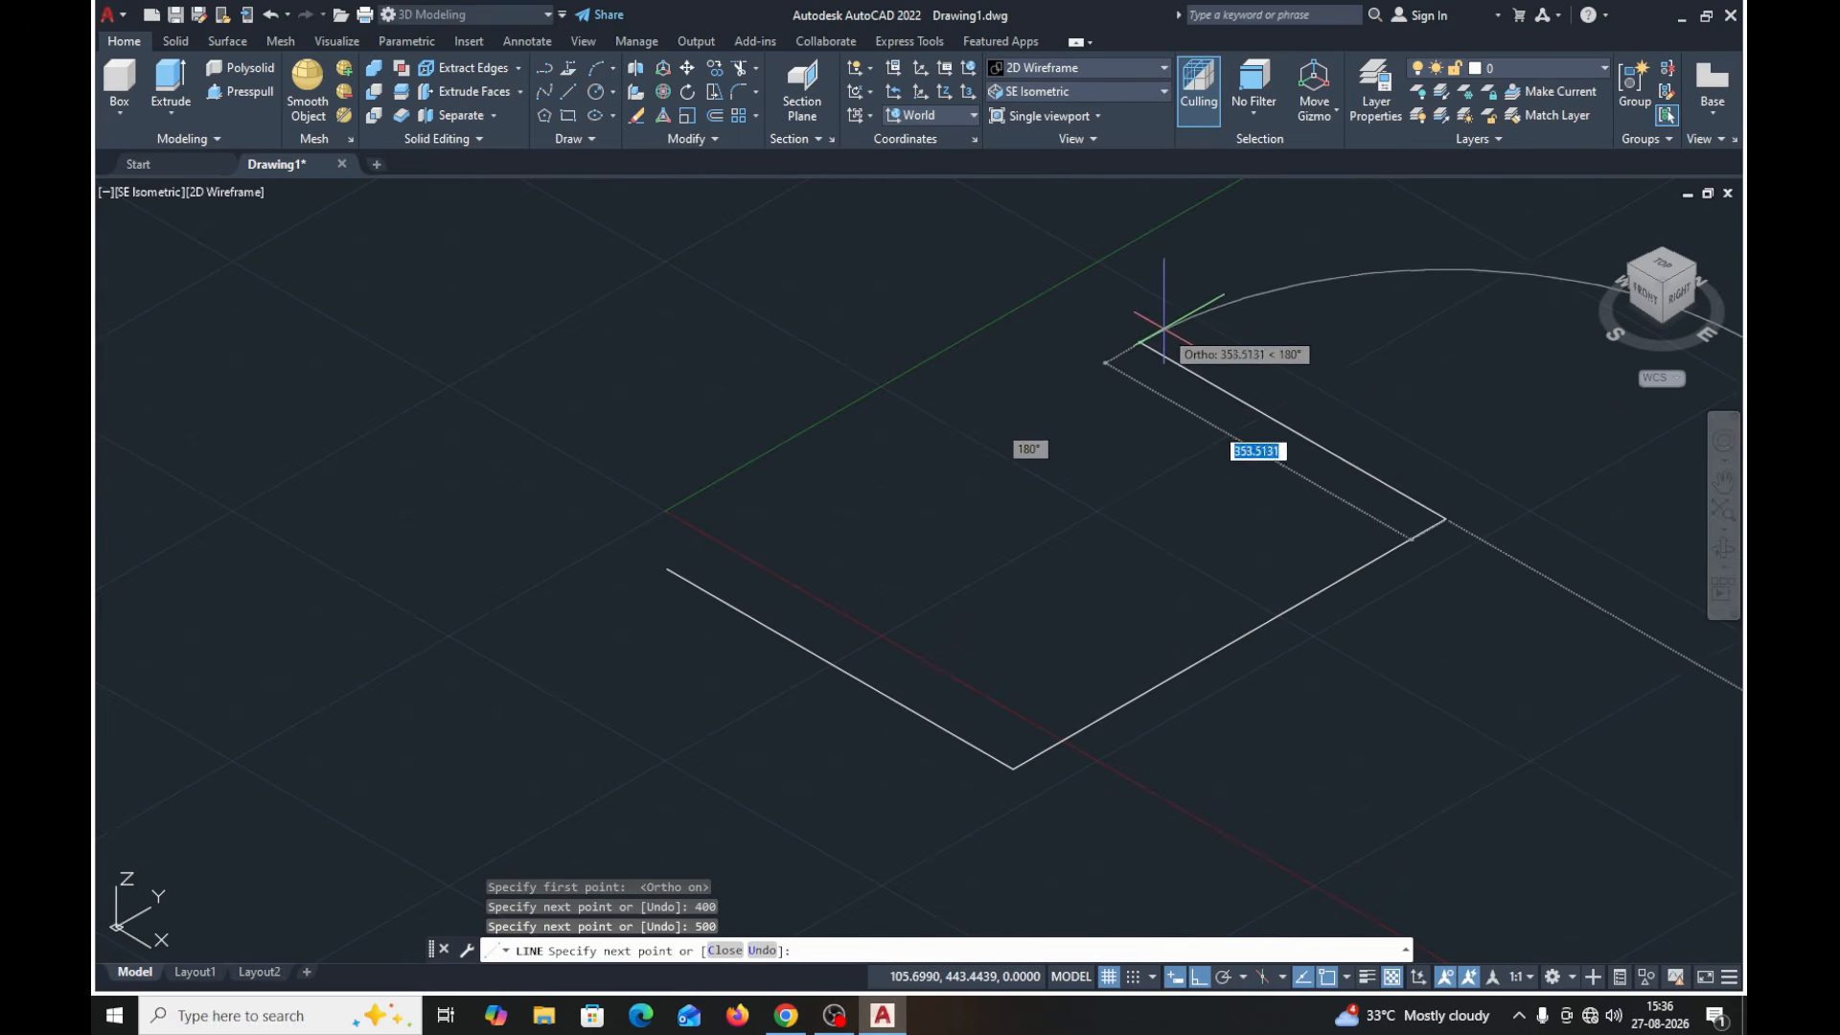
{"action": "mouse_move", "coordinate": [668, 569]}
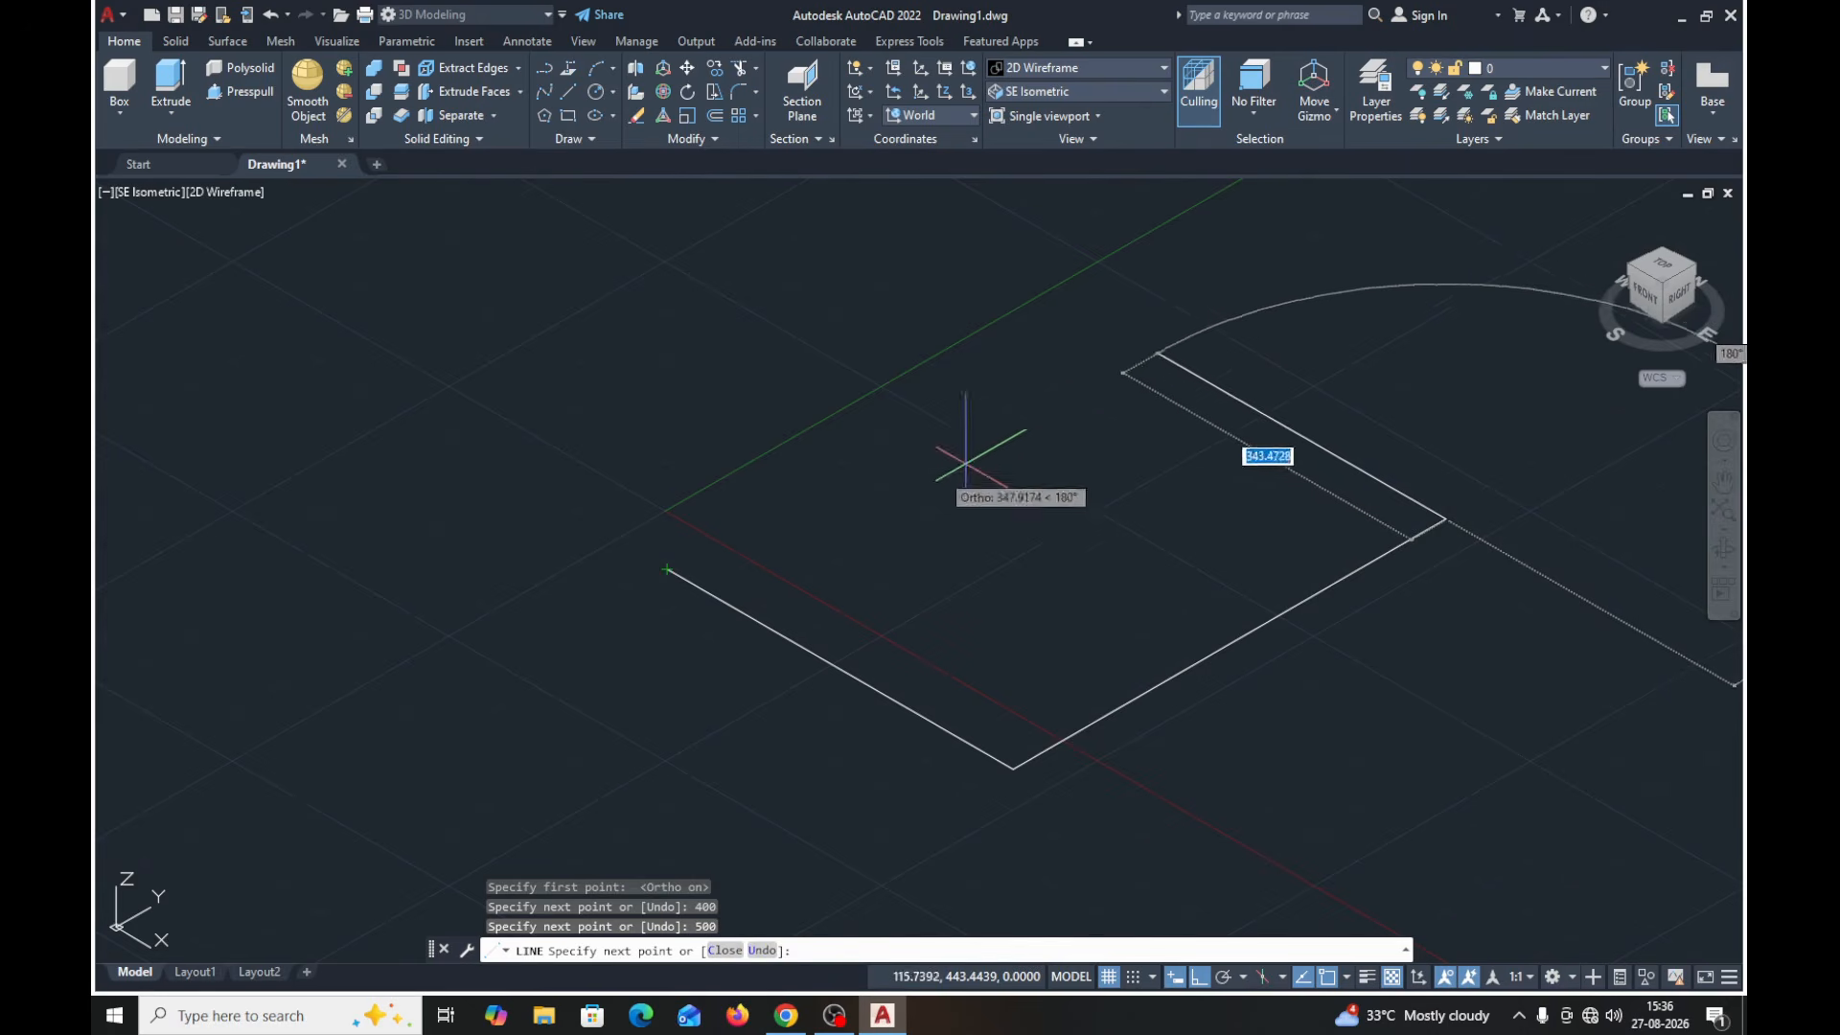
{"action": "left_click", "coordinate": [1099, 318]}
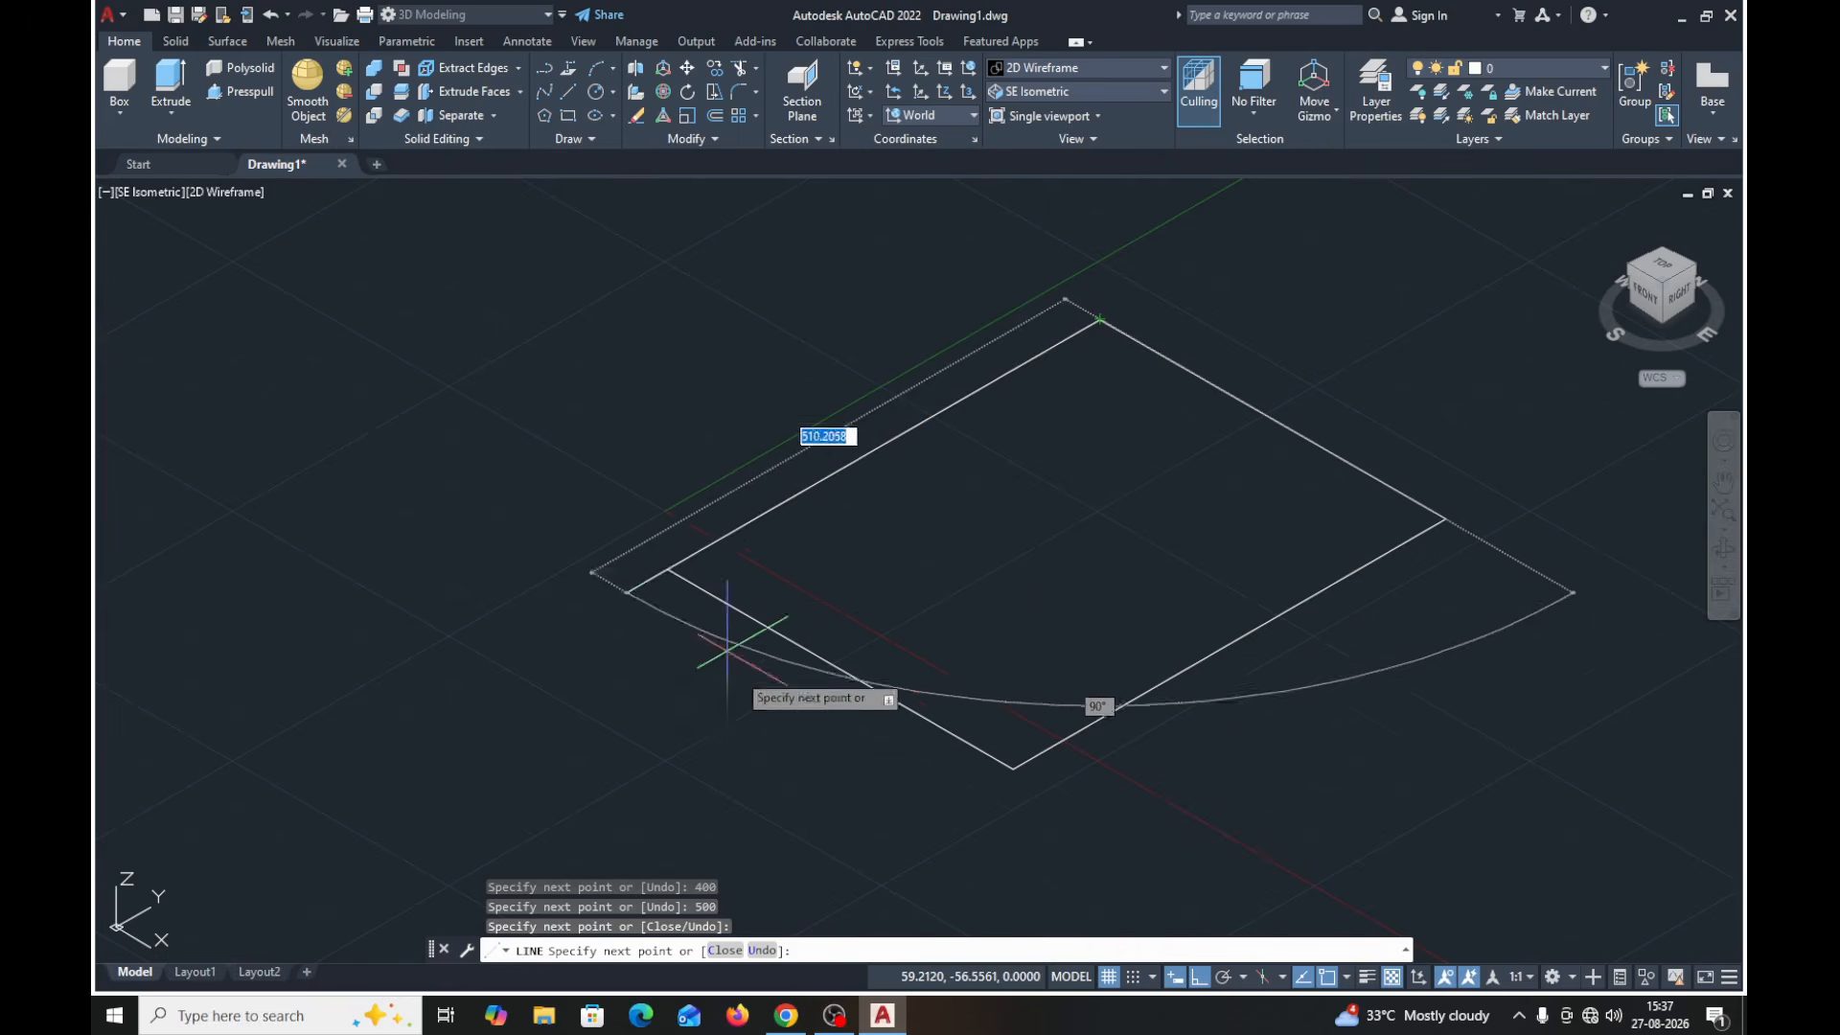
{"action": "left_click", "coordinate": [731, 951]}
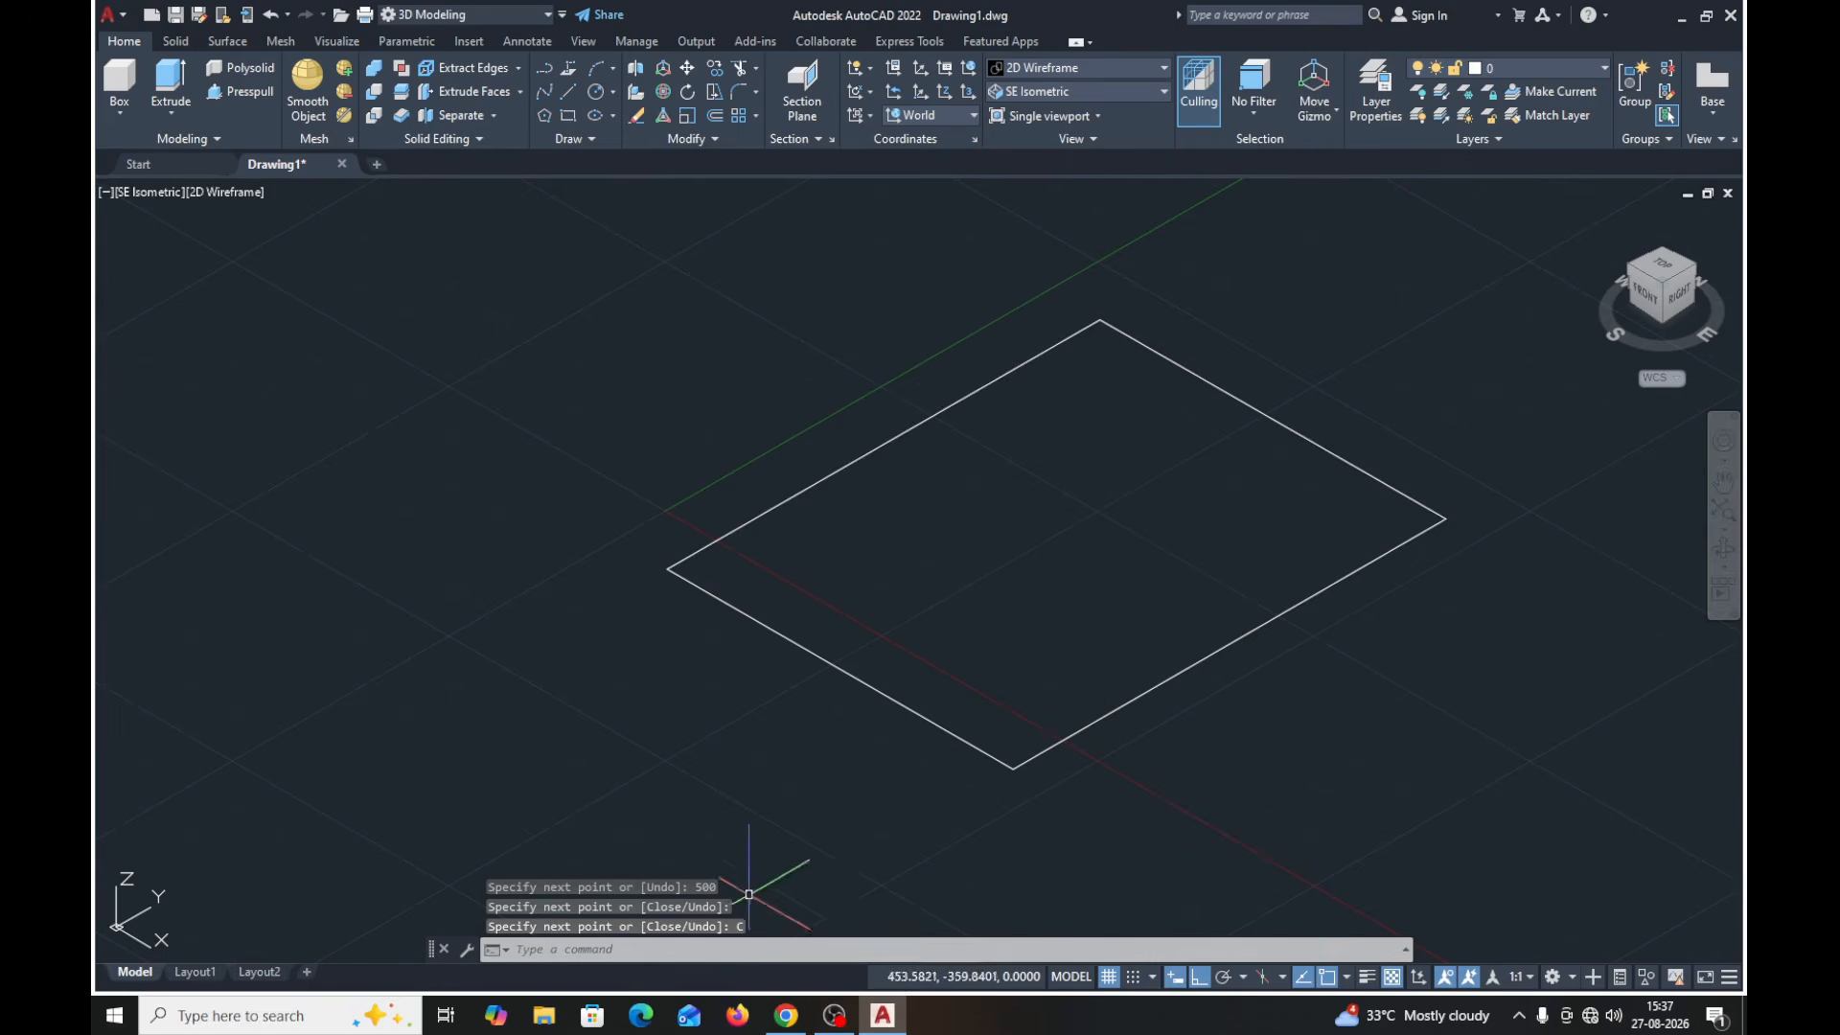
- Presspull the area inside the rectangle upward to a height of 100
{"action": "scroll", "coordinate": [959, 536], "scroll_direction": "down", "scroll_amount": 3}
{"action": "middle_click_drag", "start_coordinate": [1235, 563], "coordinate": [957, 518]}
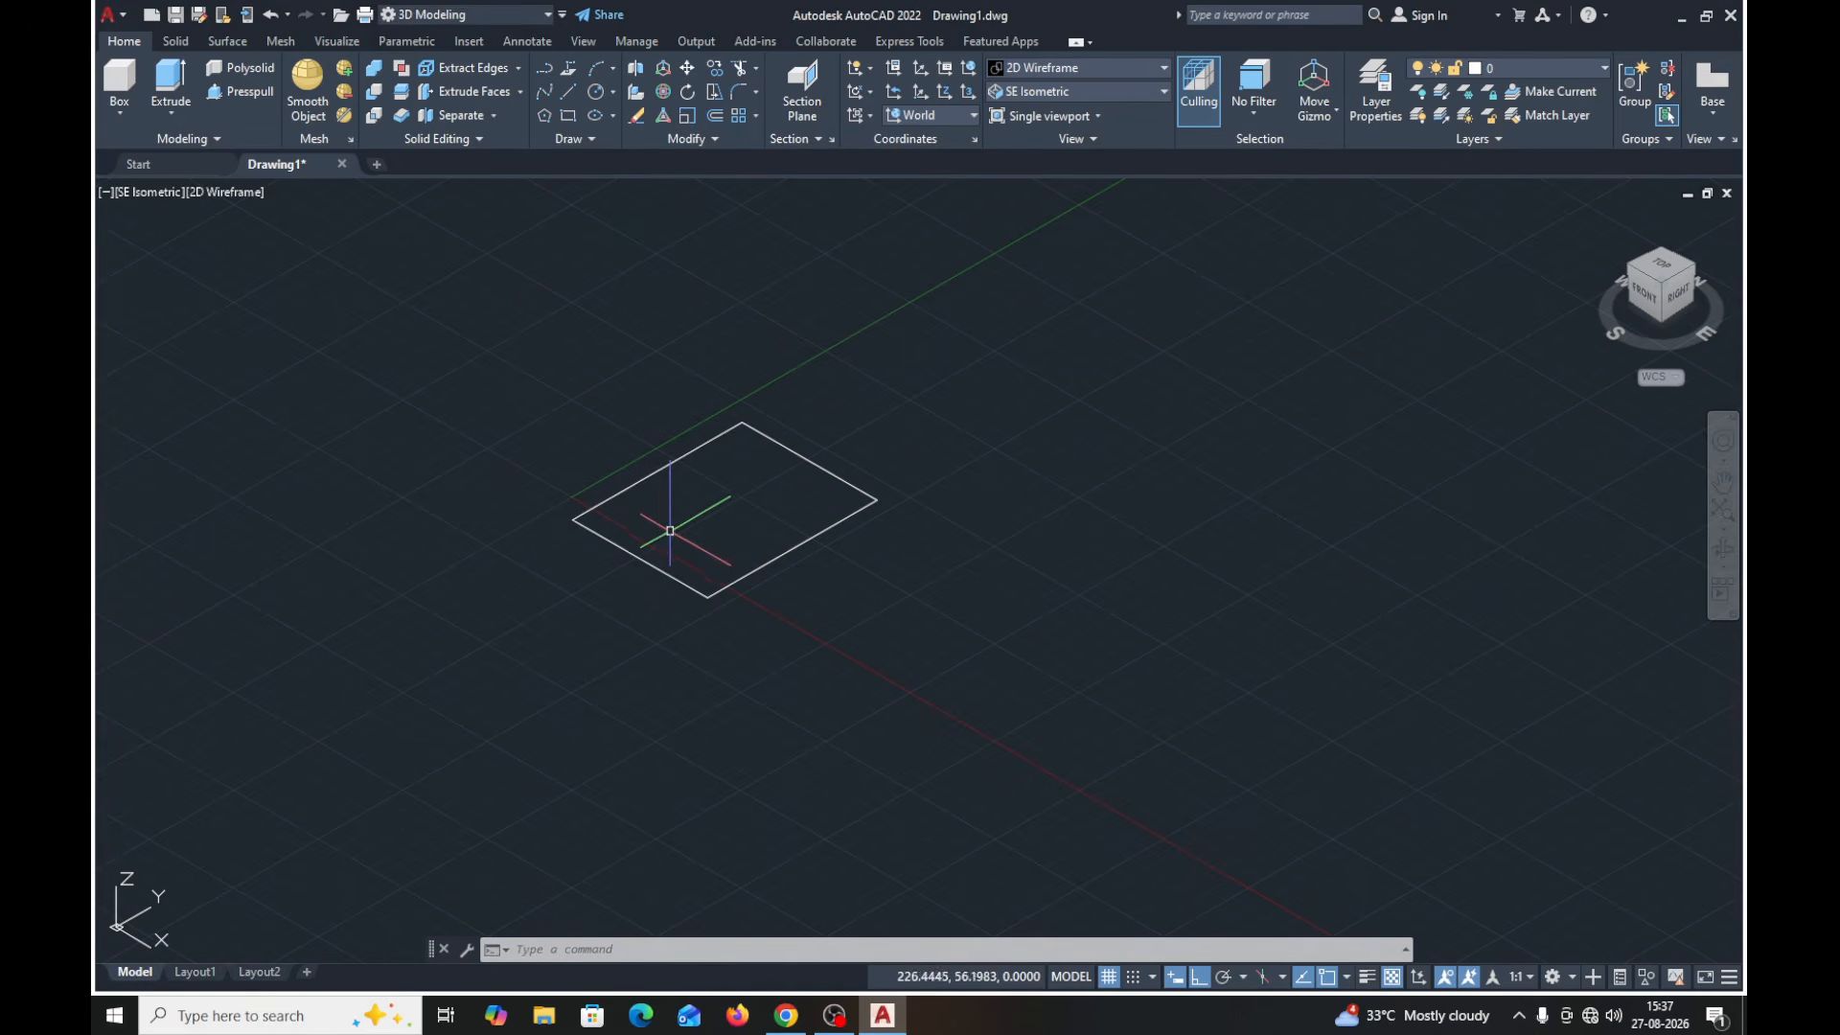
{"action": "scroll", "coordinate": [688, 517], "scroll_direction": "up", "scroll_amount": 2}
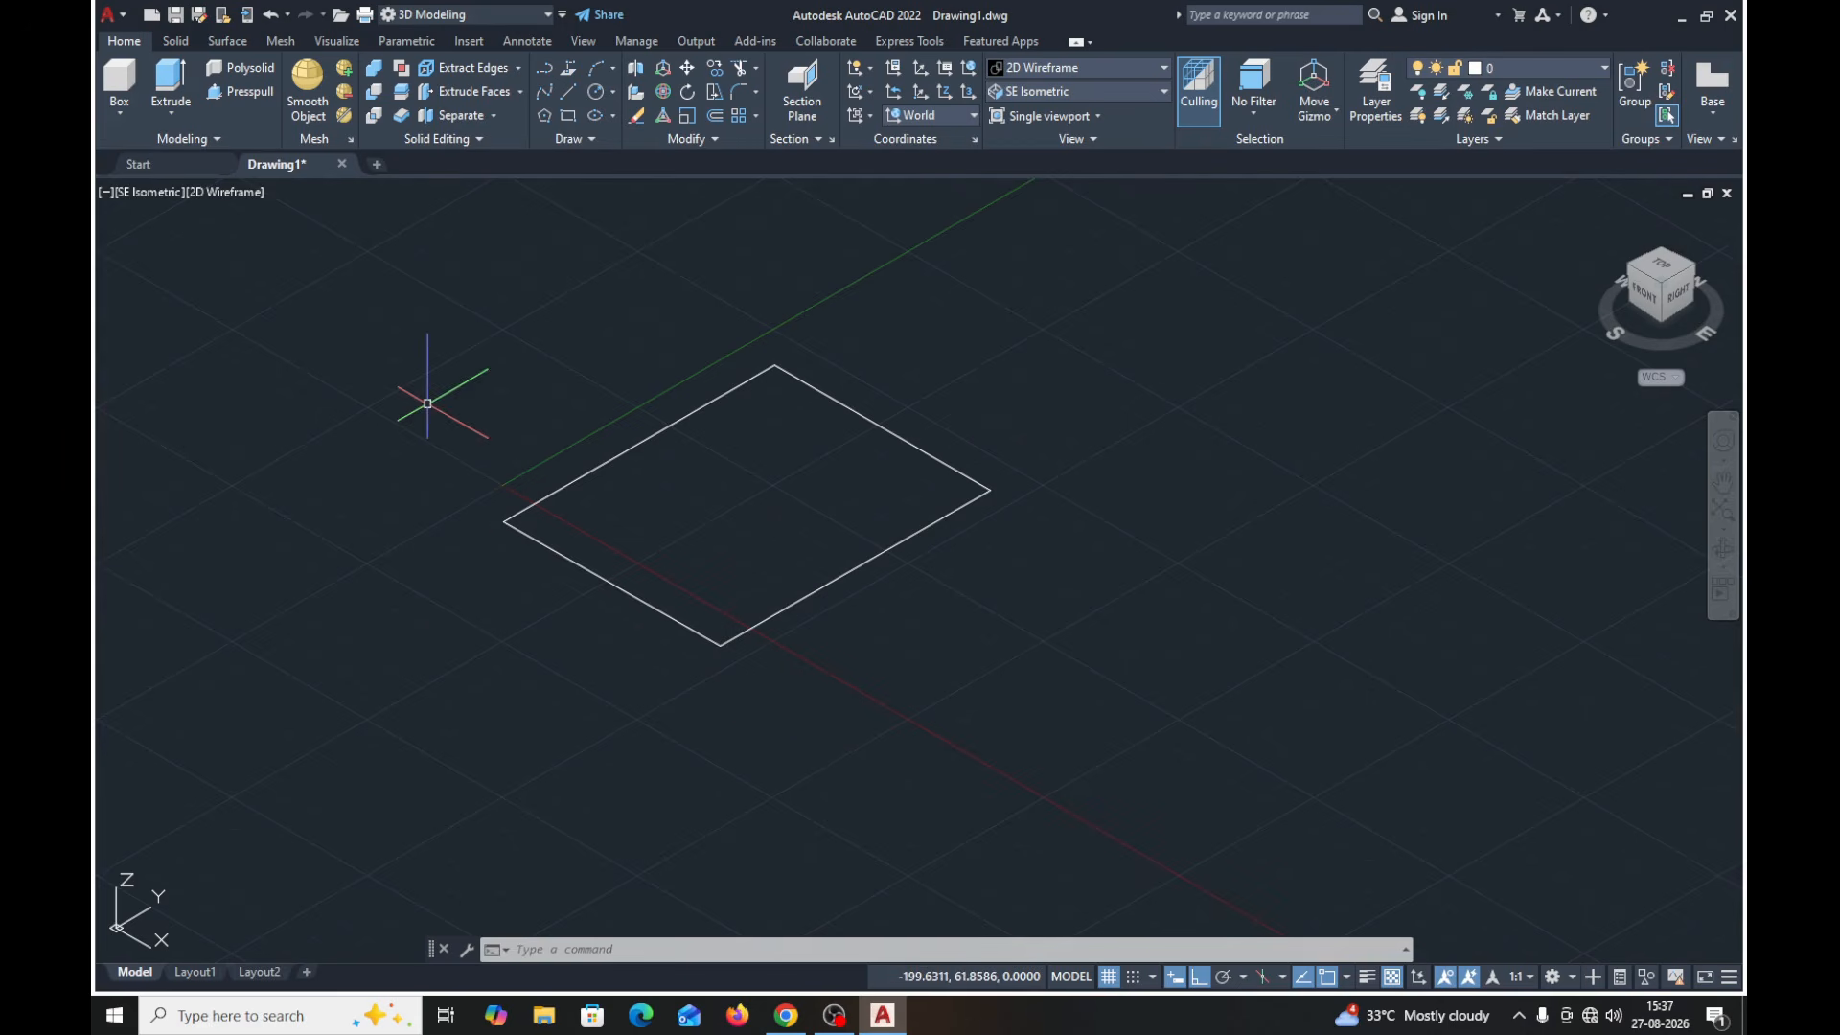
{"action": "left_click", "coordinate": [247, 93]}
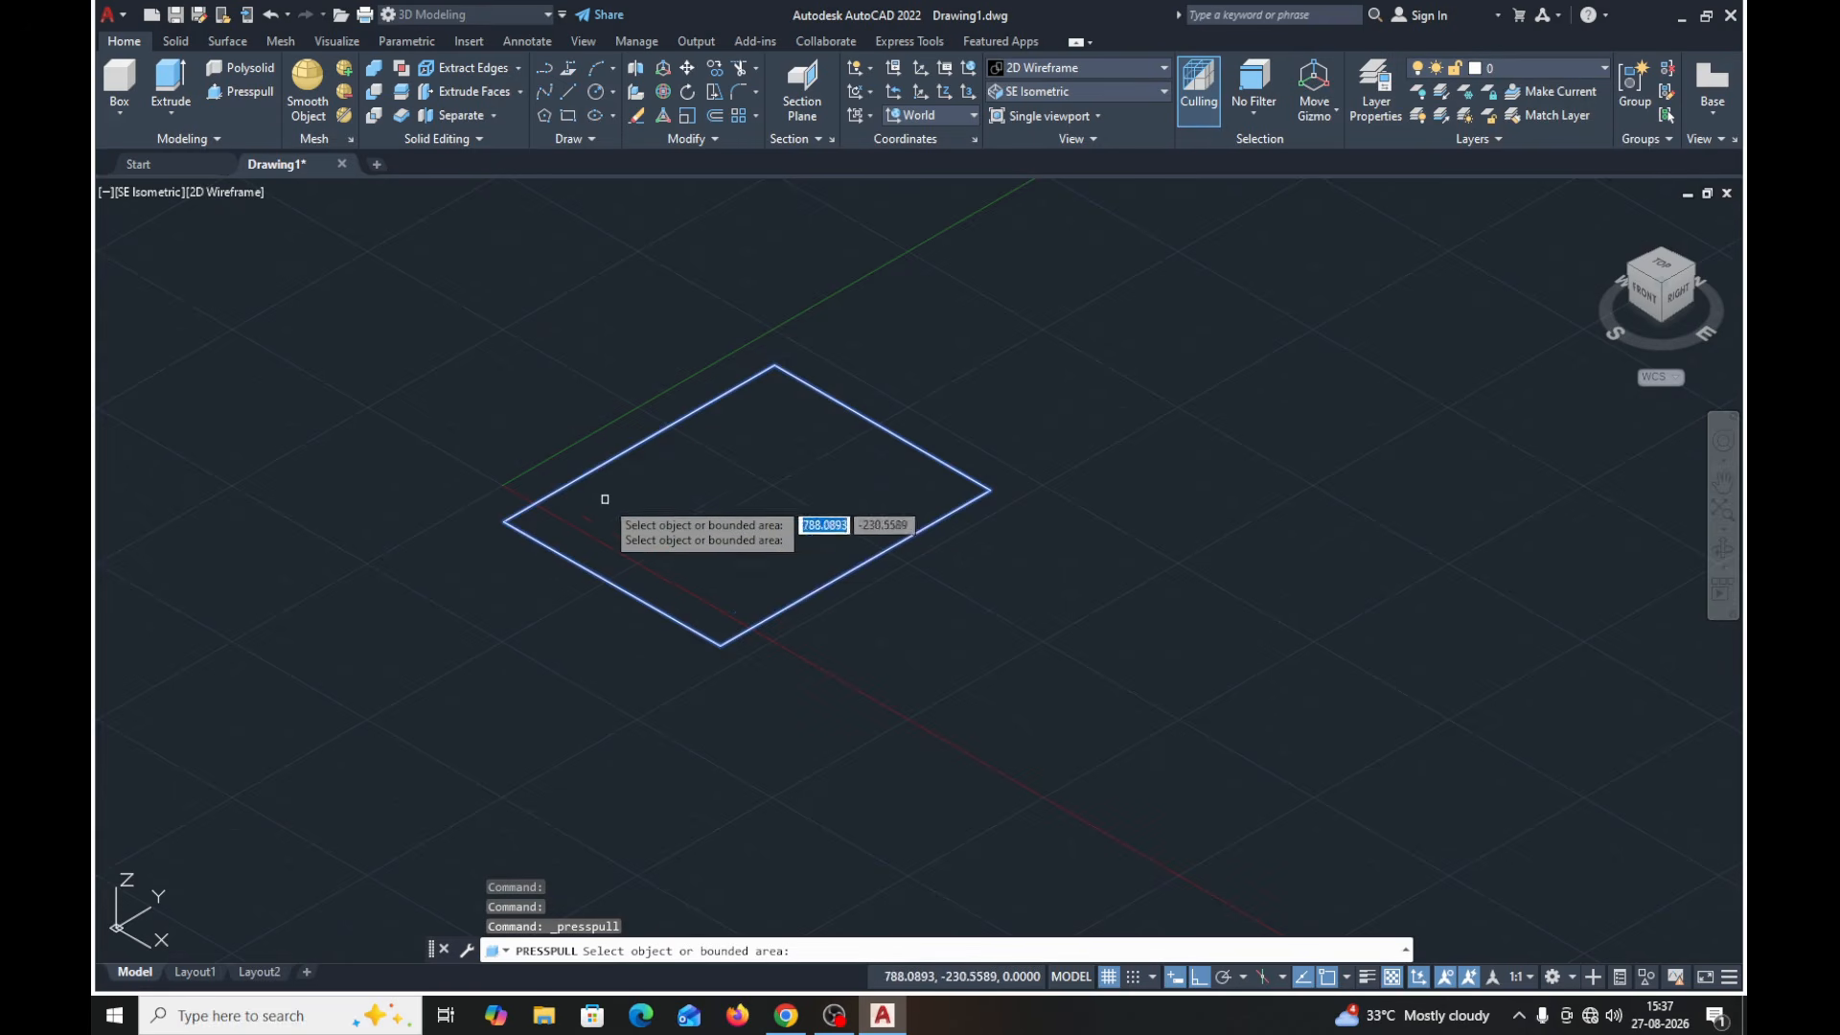
{"action": "left_click", "coordinate": [641, 535]}
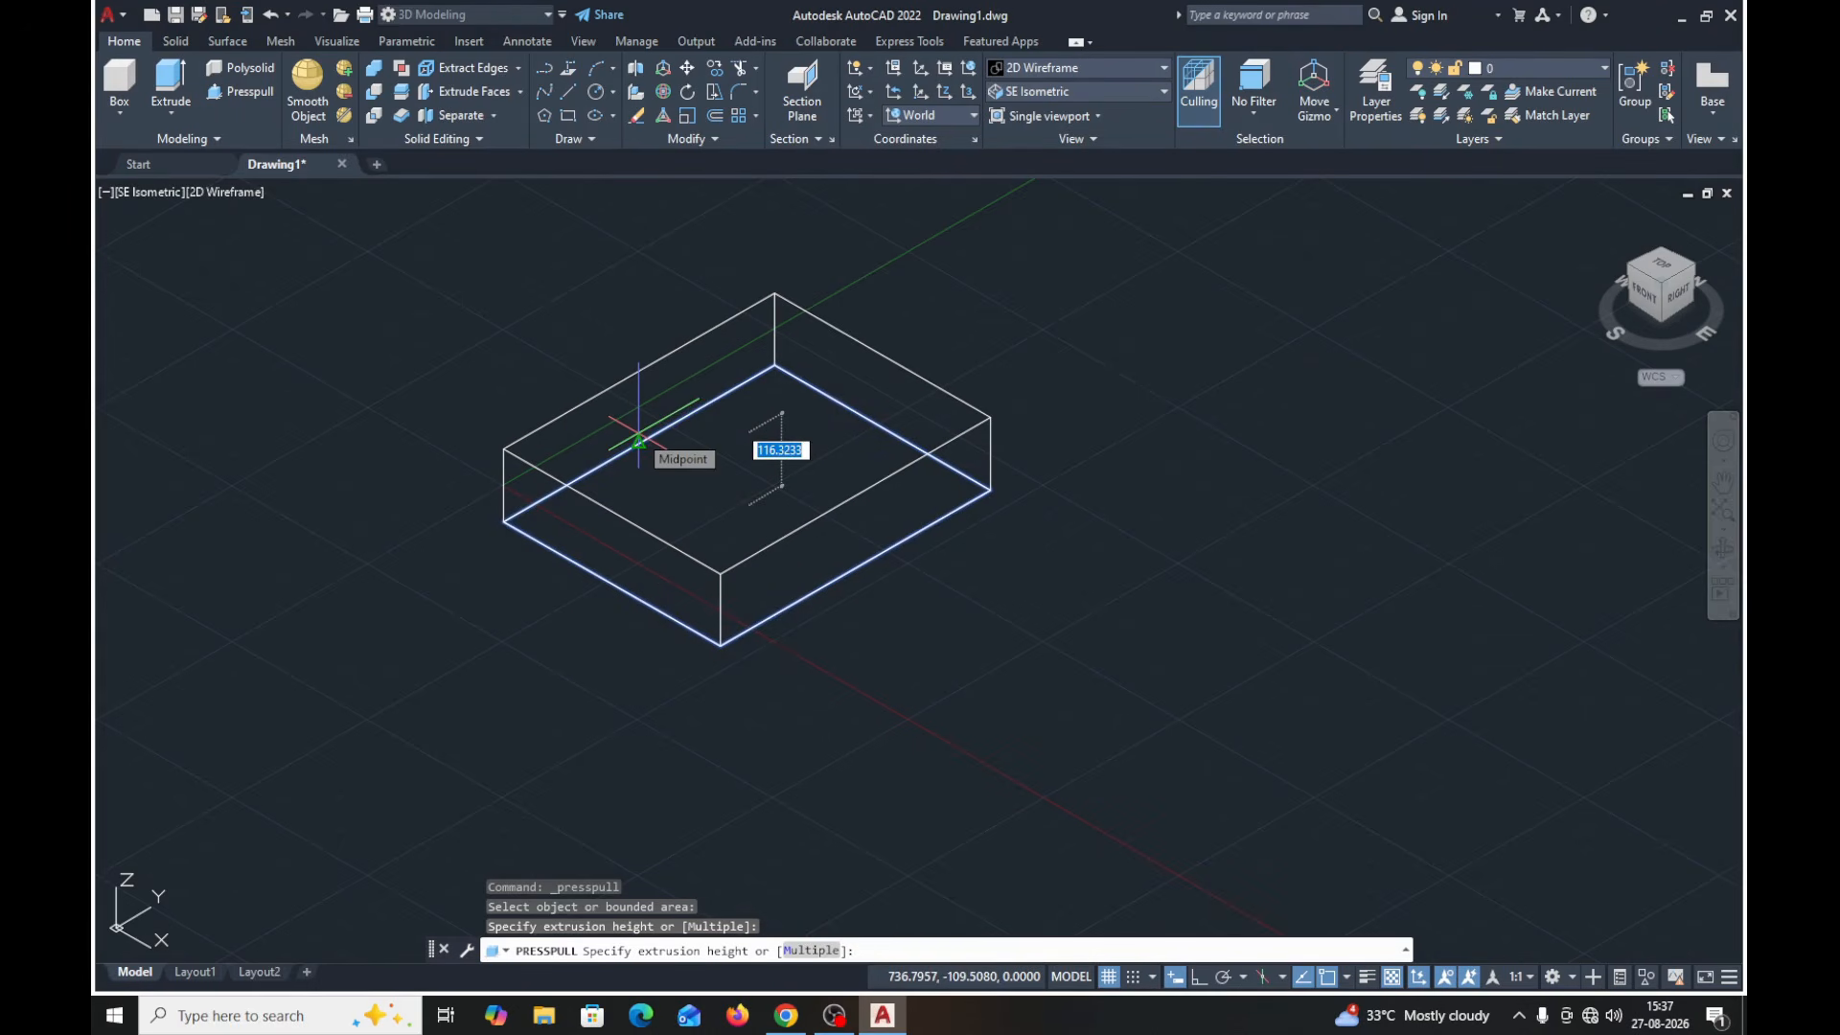
{"action": "type", "text": "100"}
{"action": "key", "text": "Return"}
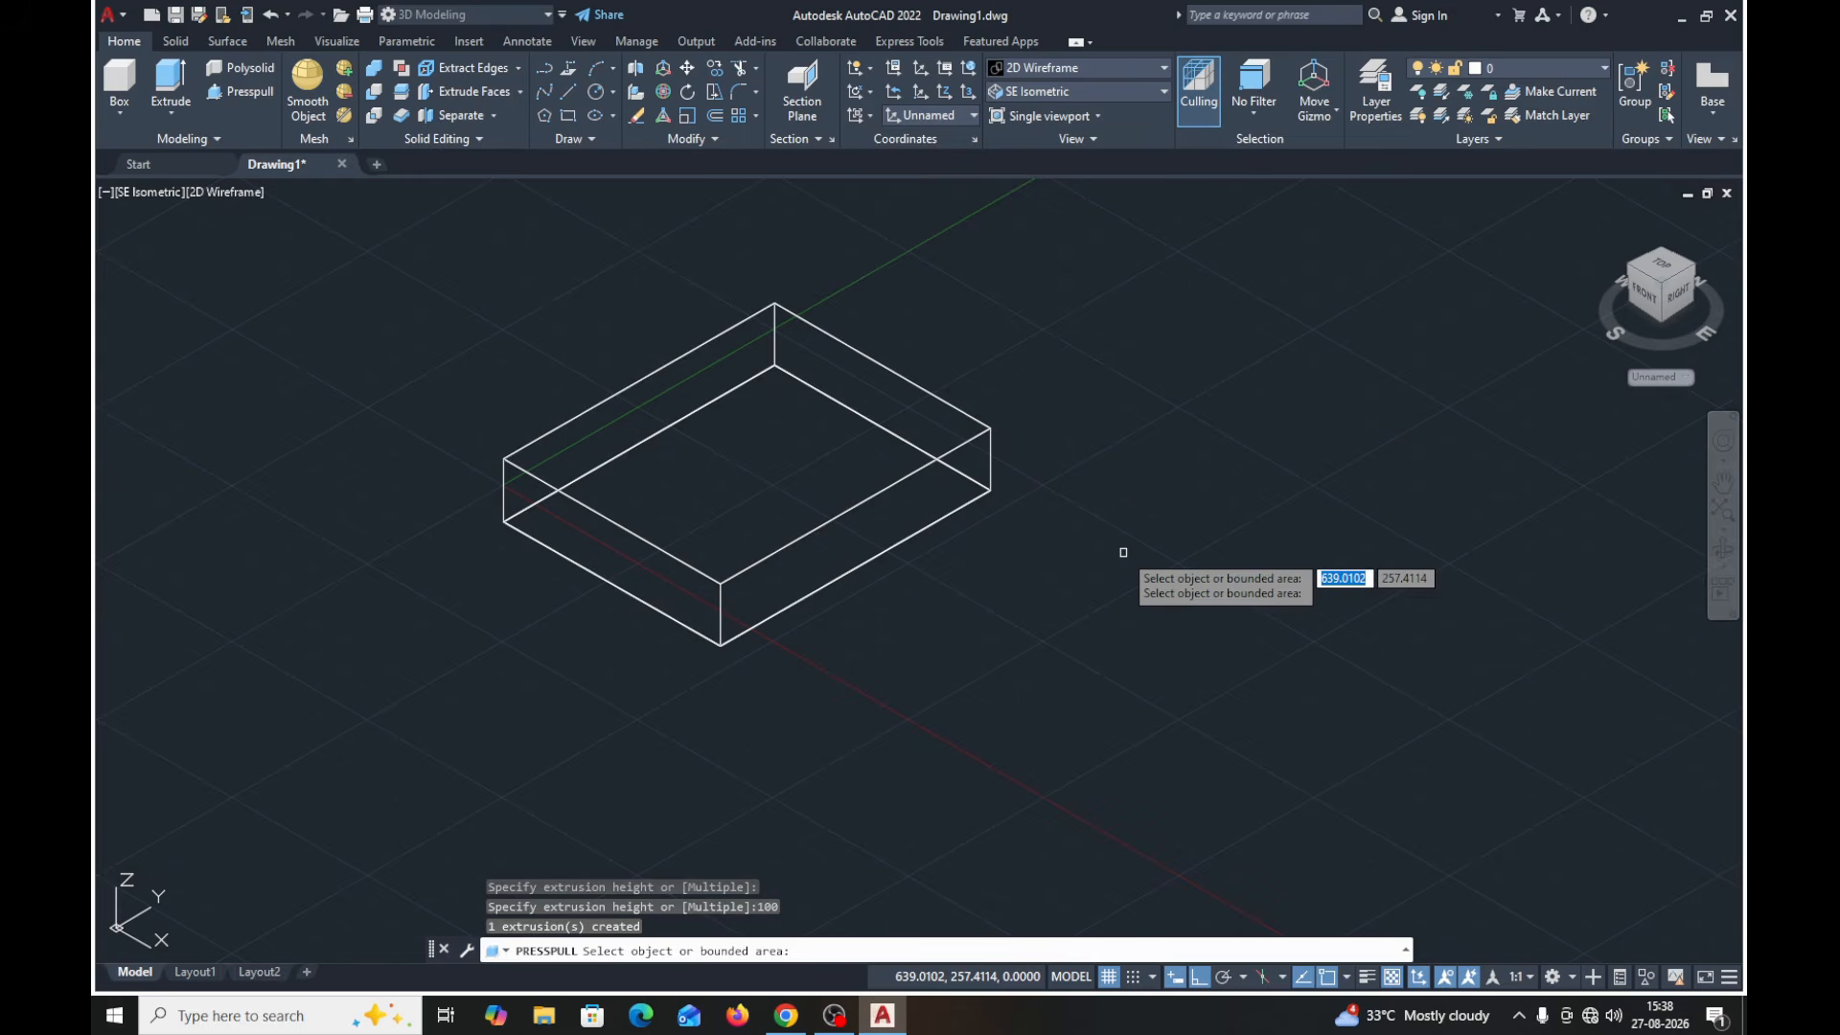
{"action": "key", "text": "Return"}
- Change the visual style of the view to Shaded with edges
{"action": "middle_click_drag", "start_coordinate": [1122, 548], "coordinate": [1159, 567]}
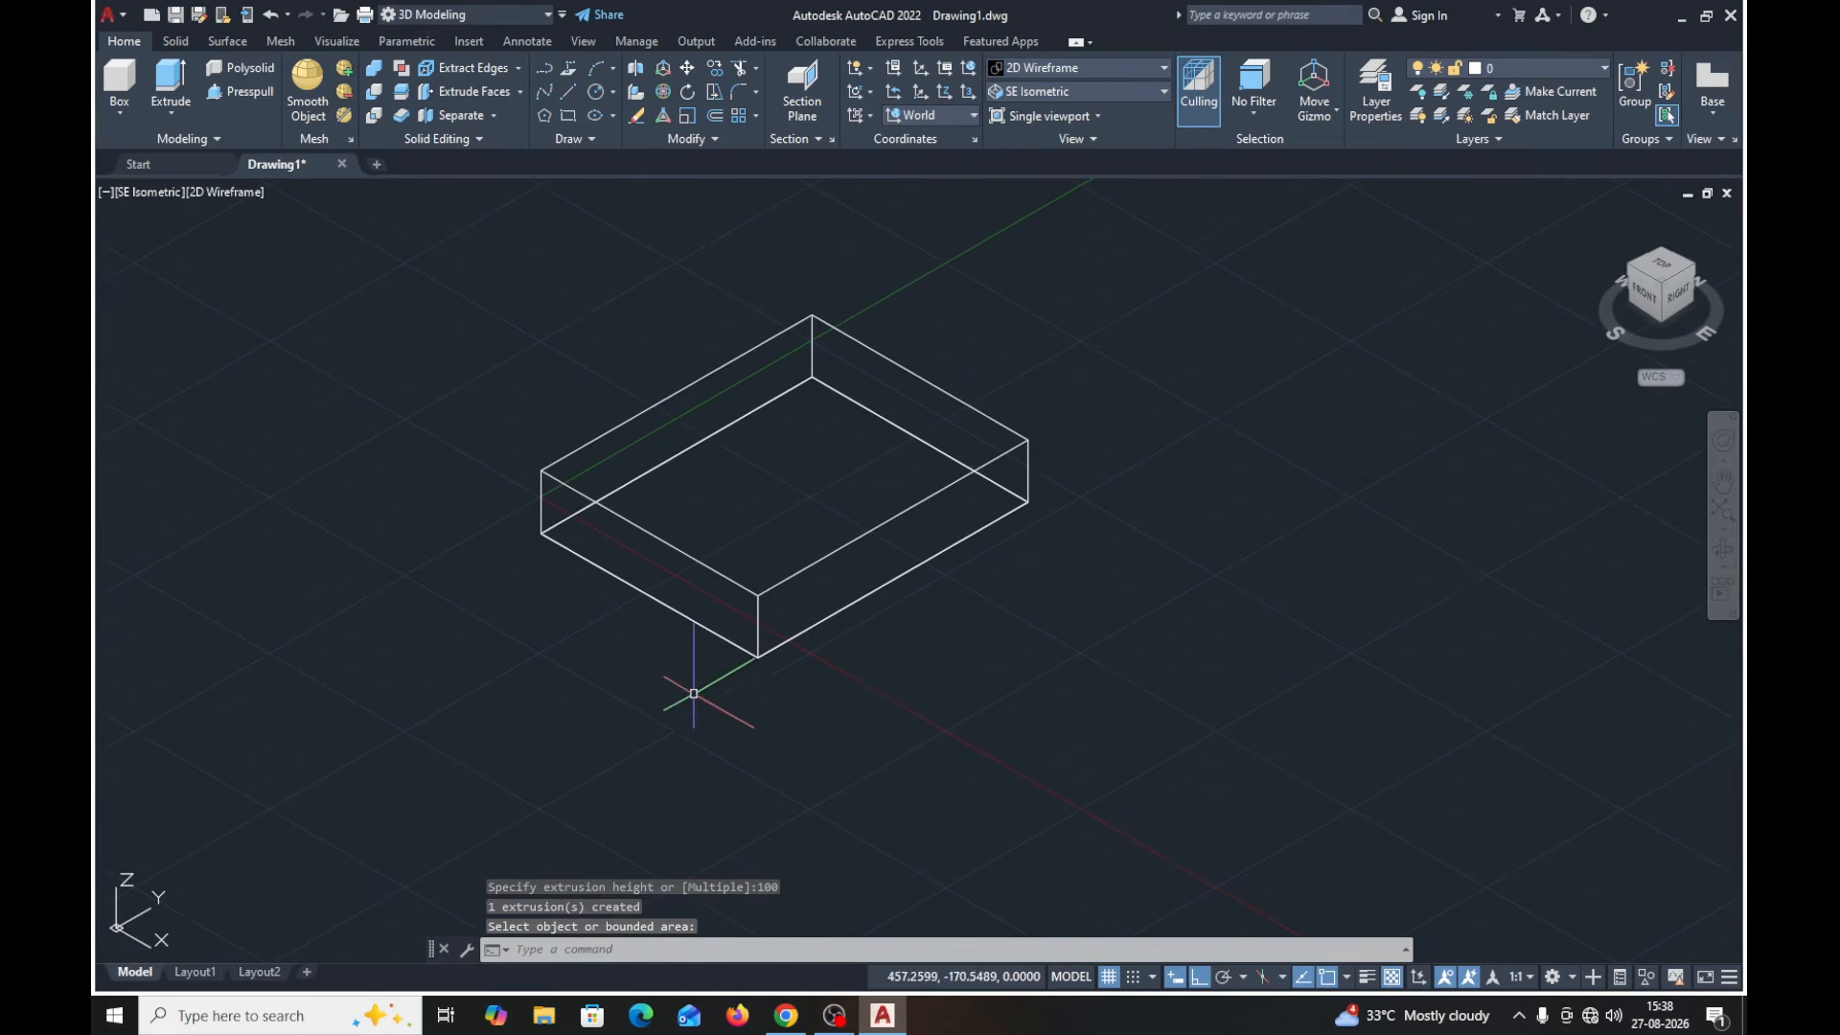
{"action": "middle_click_drag", "start_coordinate": [917, 655], "coordinate": [845, 669]}
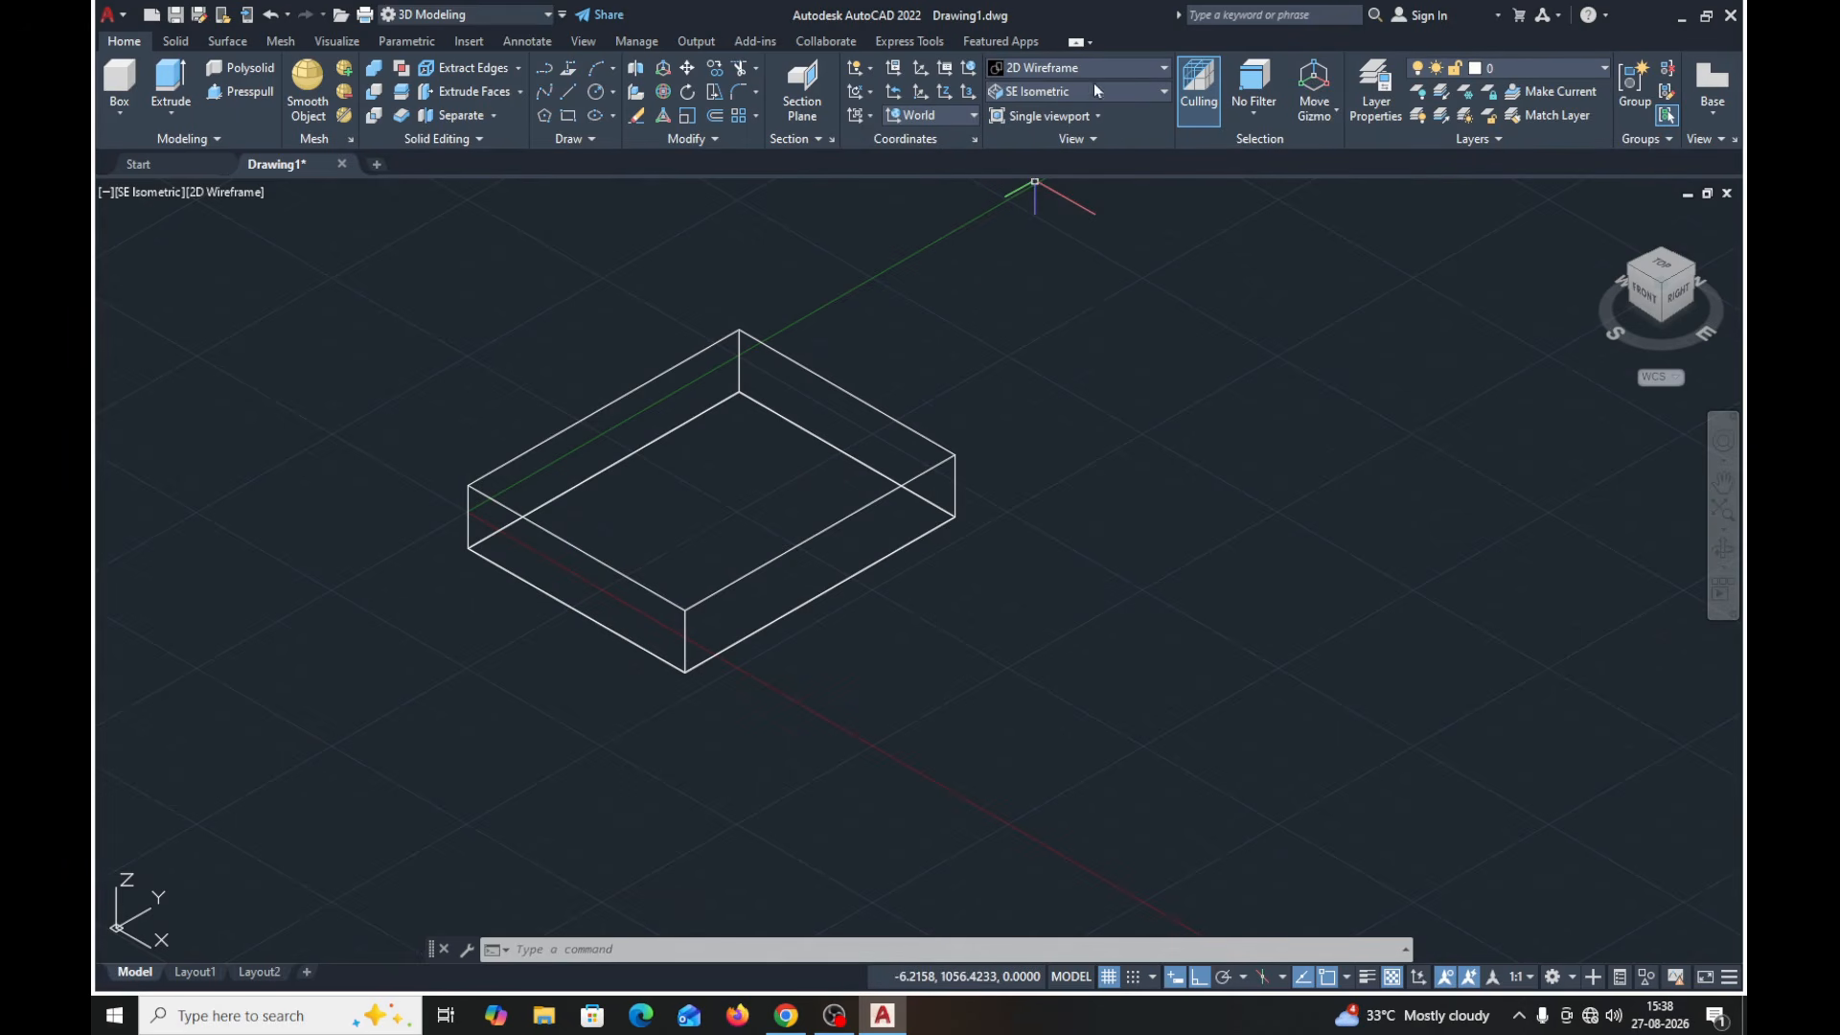
{"action": "left_click", "coordinate": [1164, 68]}
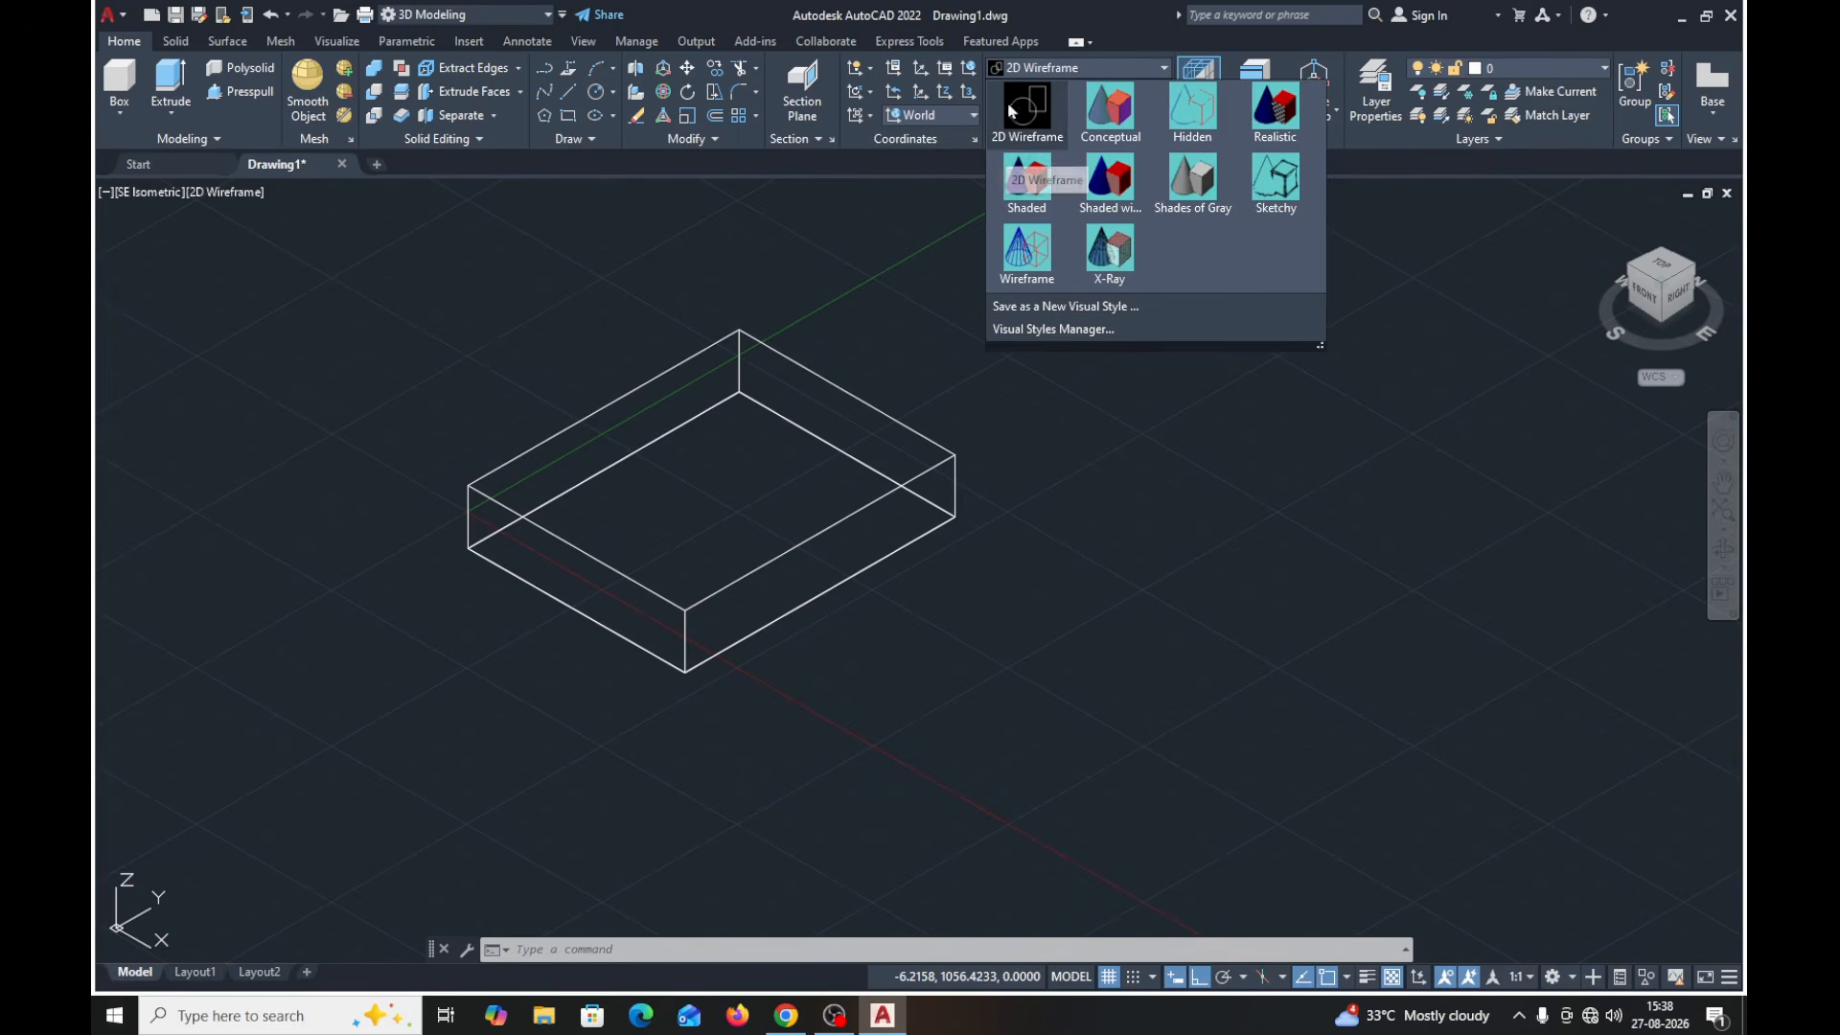
{"action": "left_click", "coordinate": [1109, 166]}
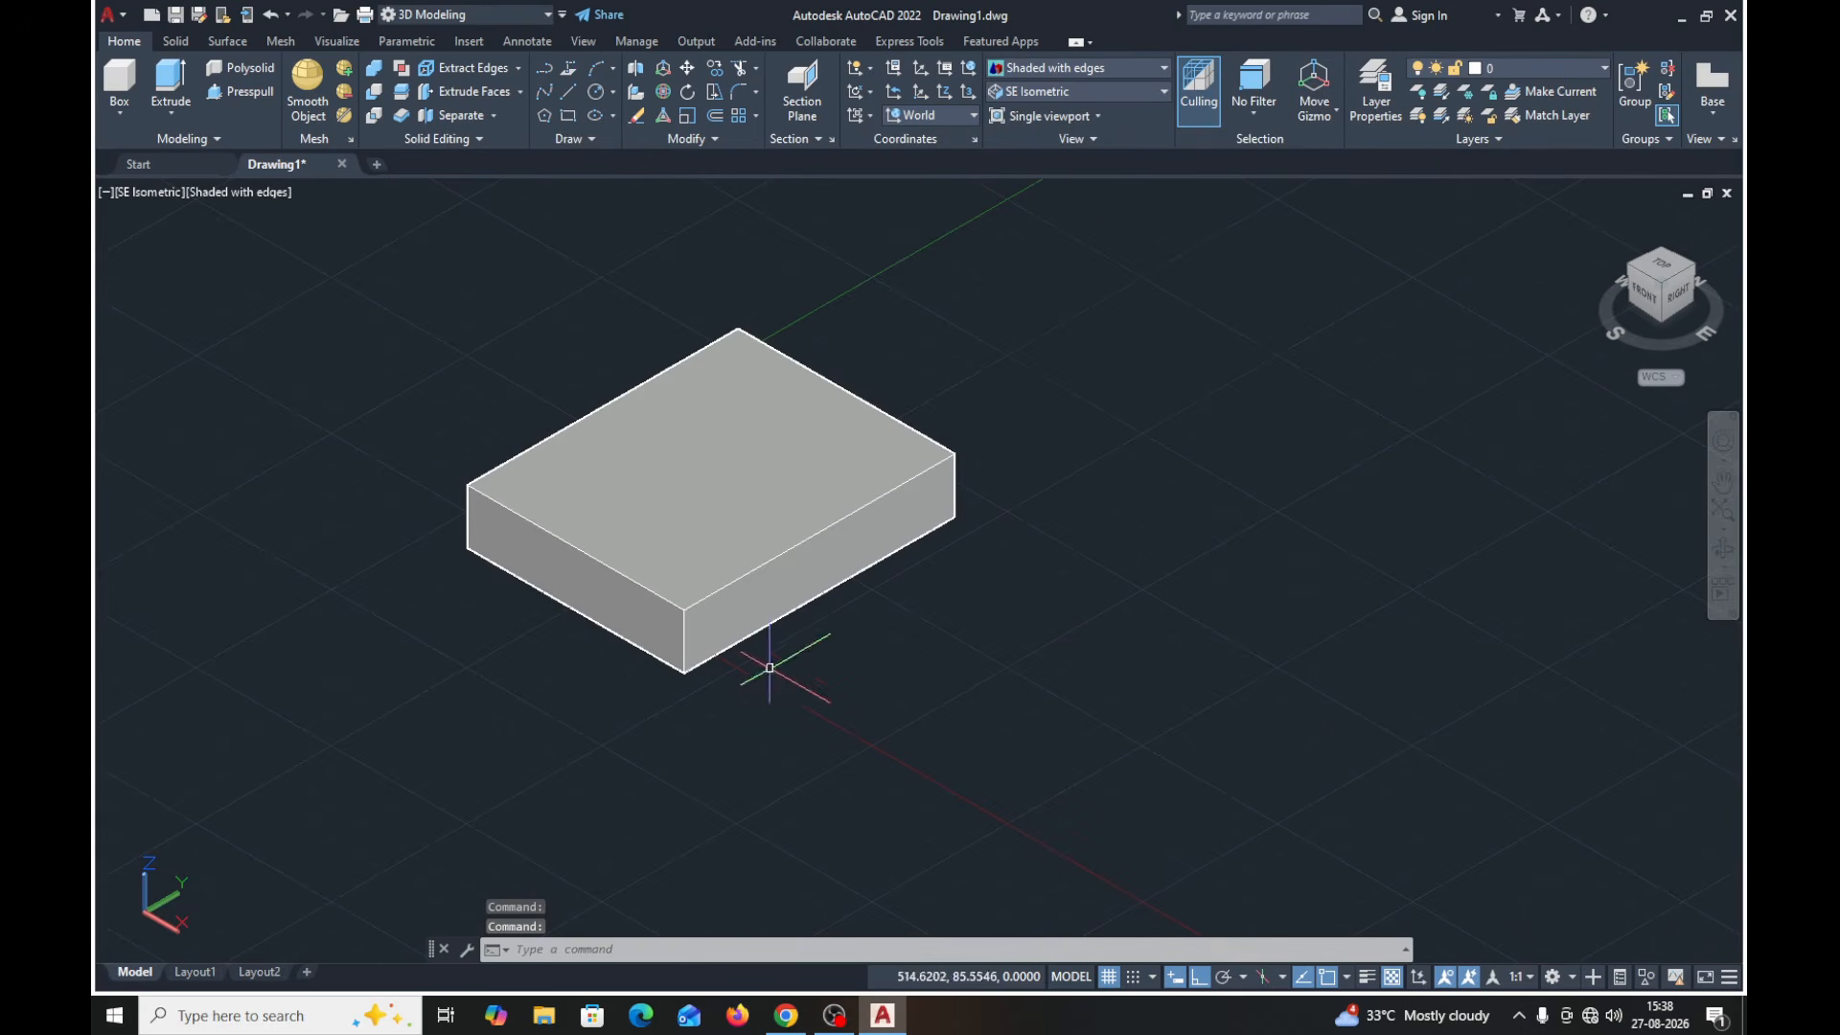
- Copy the solid's upper 500-unit edge at its low-X side 100 units in the positive X direction across the top face
{"action": "middle_click_drag", "start_coordinate": [1136, 523], "coordinate": [1076, 521]}
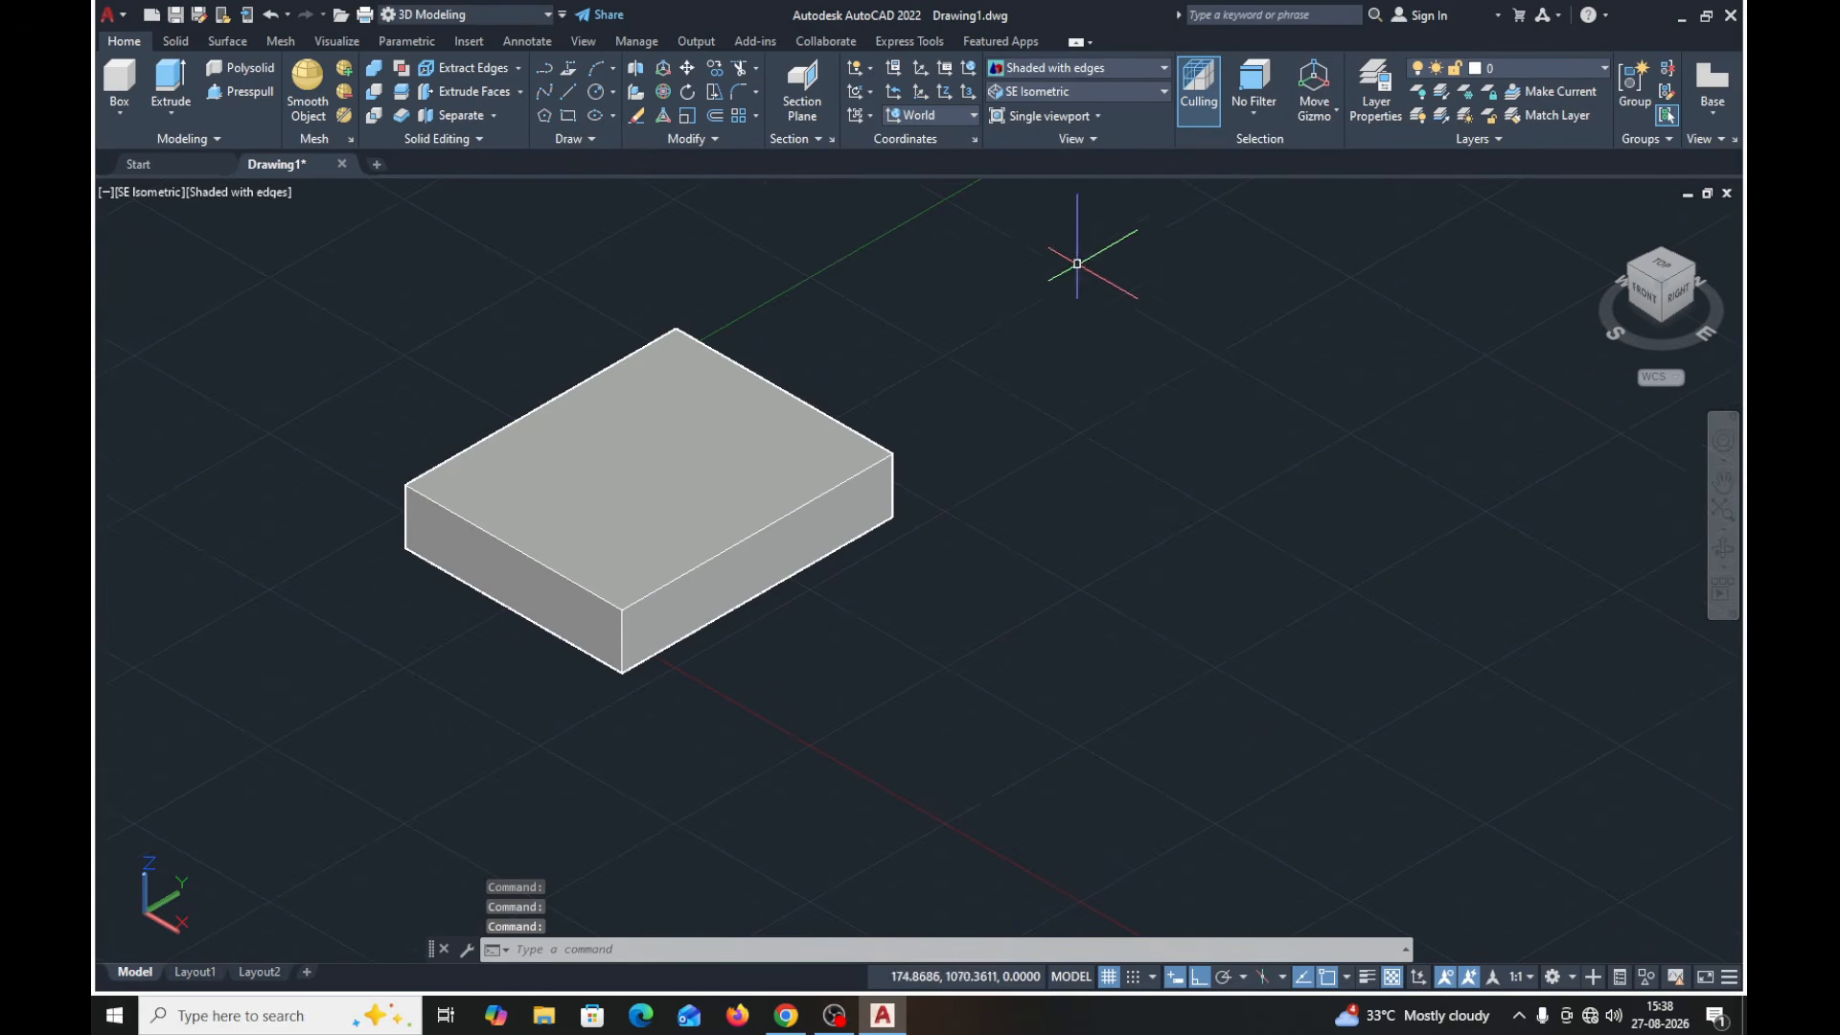
{"action": "middle_click_drag", "start_coordinate": [1062, 386], "coordinate": [1106, 406]}
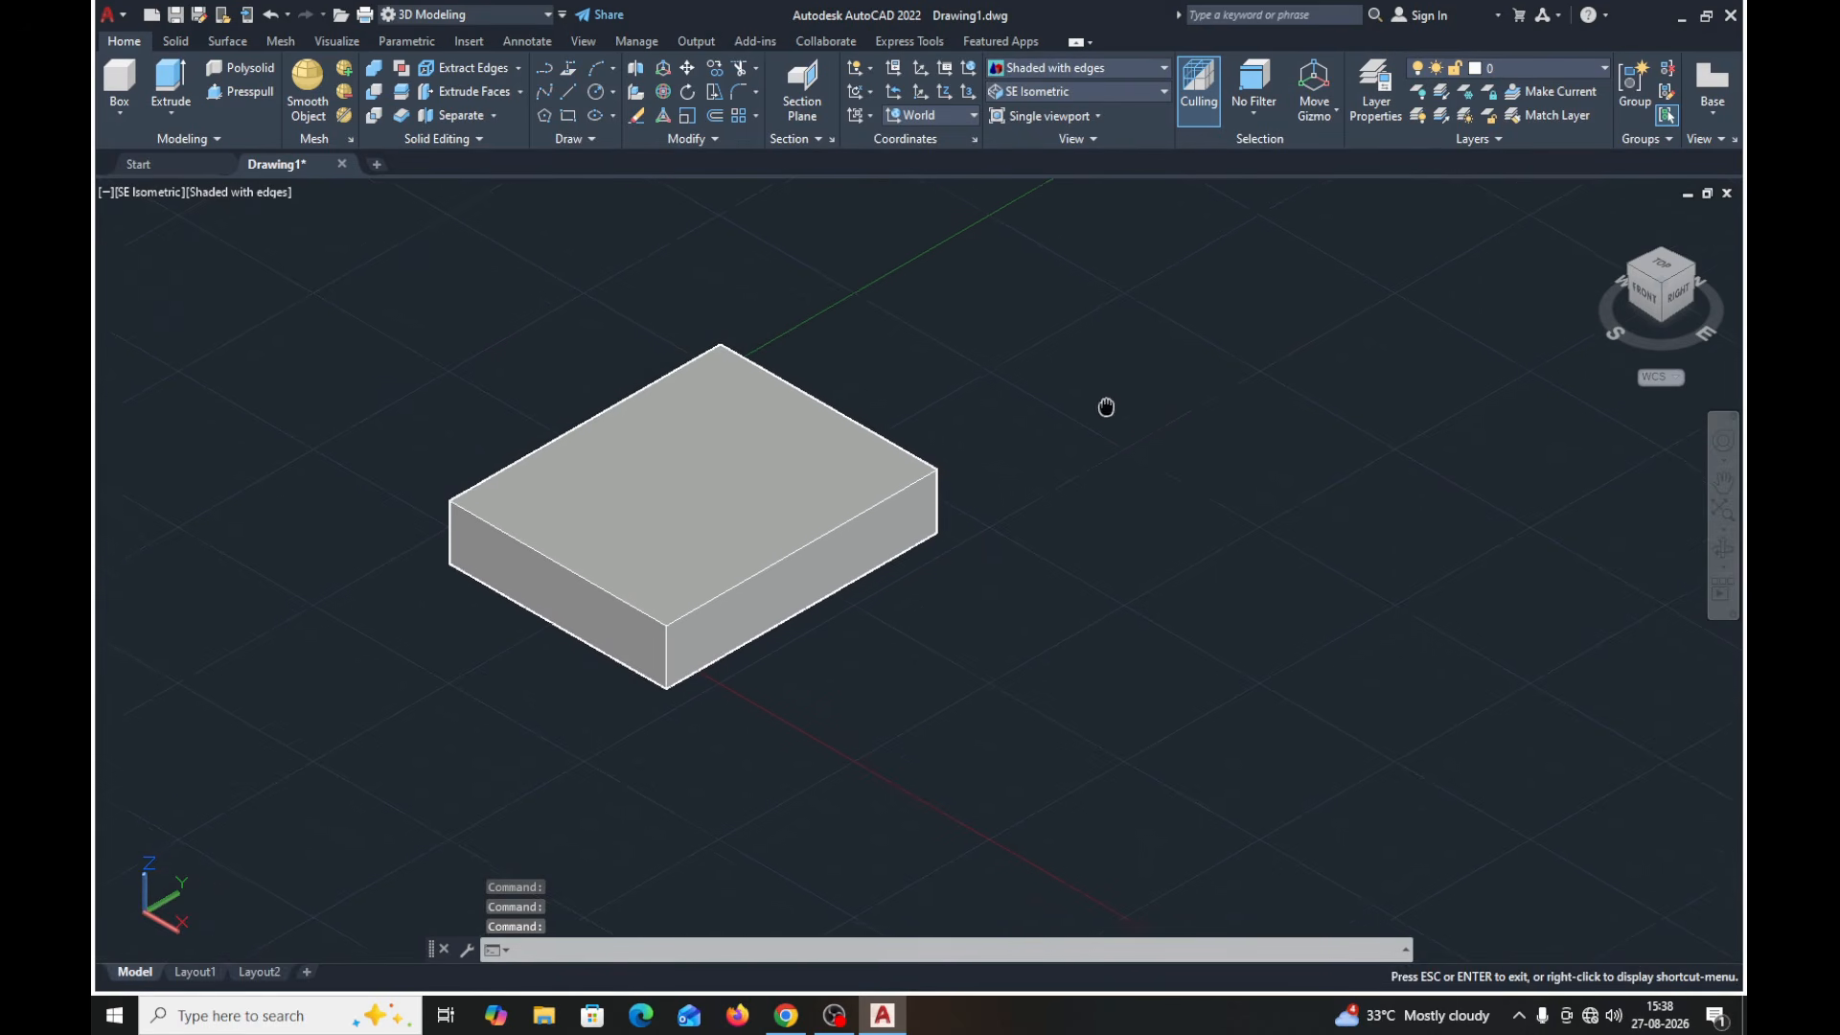
{"action": "key", "text": "Escape"}
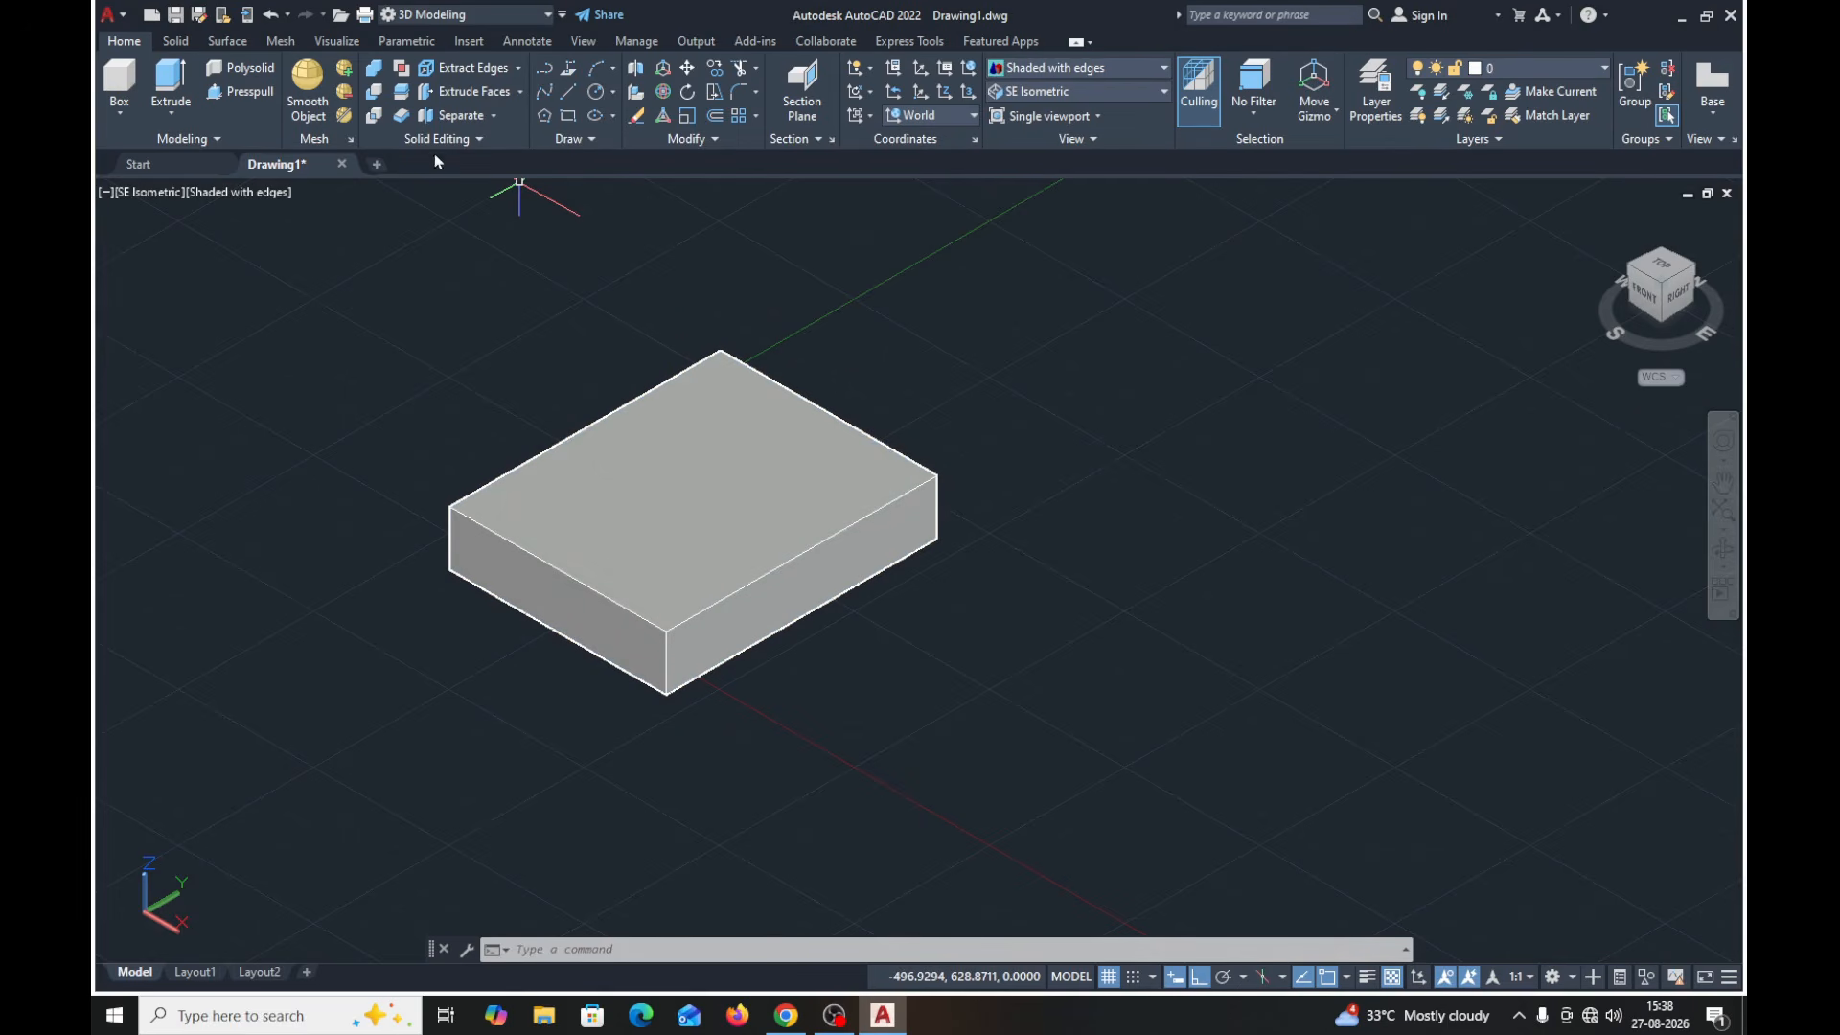
{"action": "left_click", "coordinate": [517, 68]}
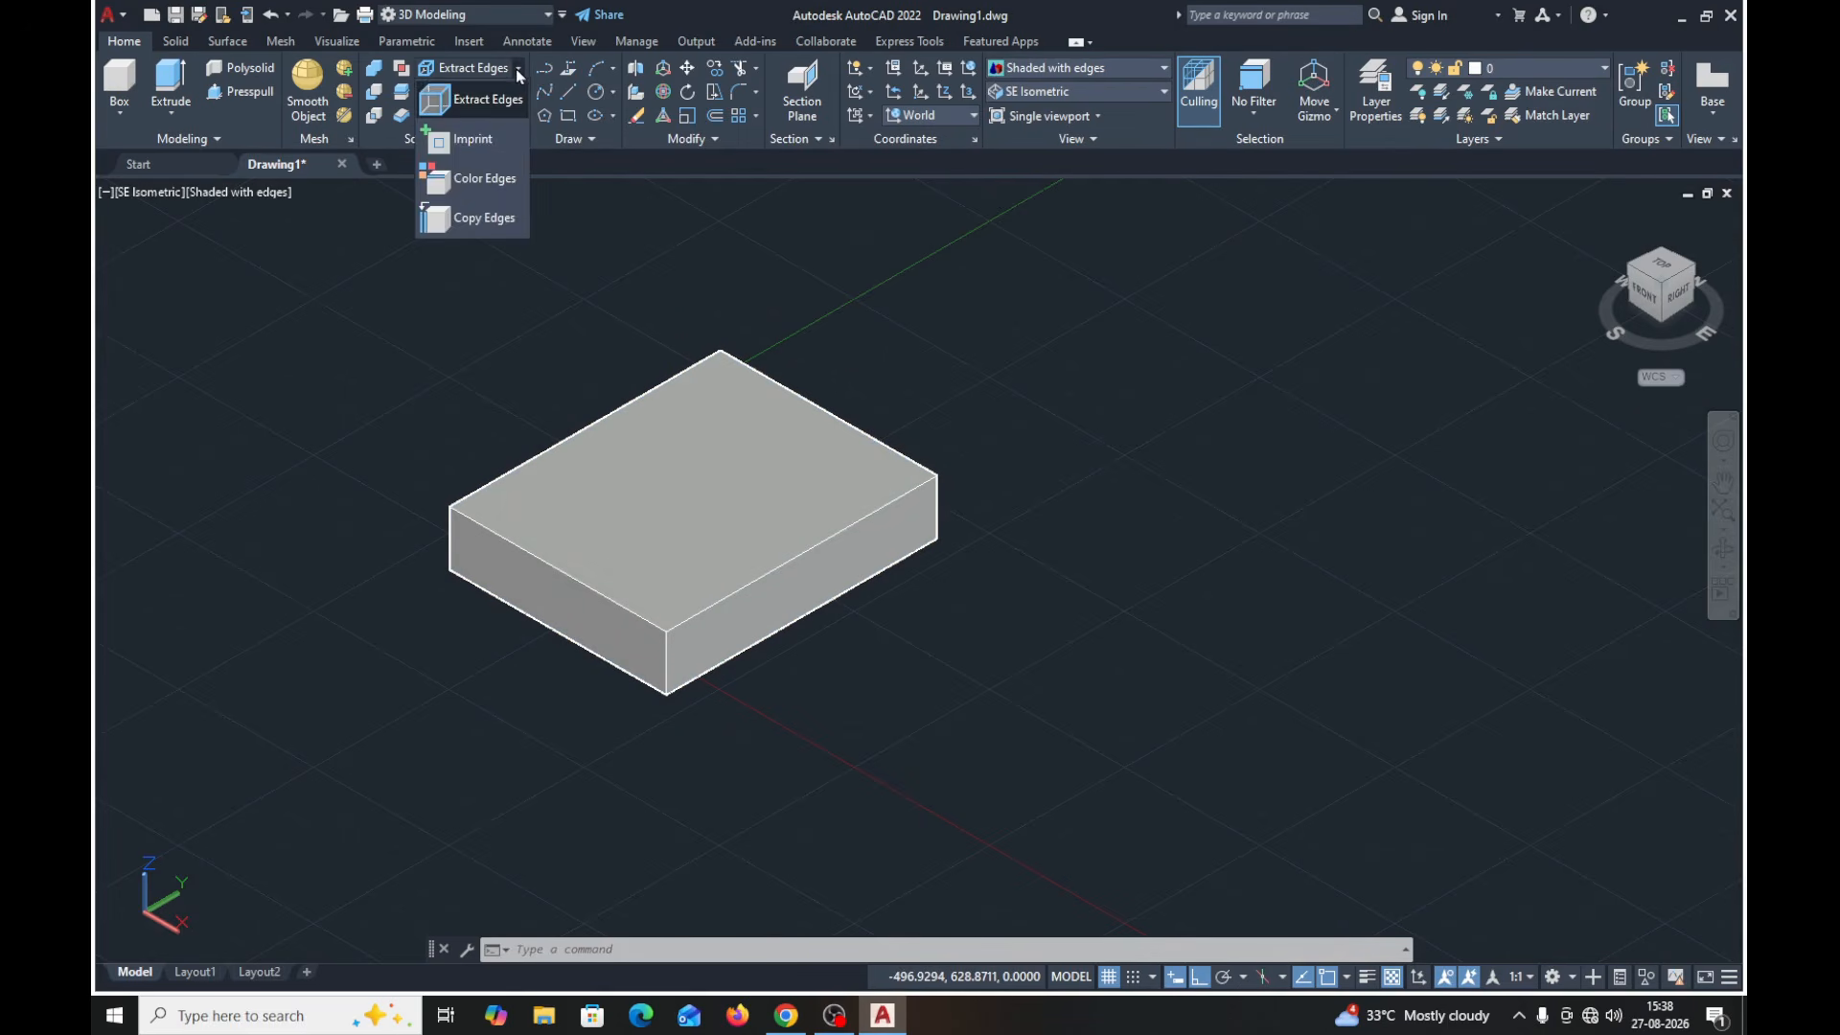
{"action": "left_click", "coordinate": [477, 218]}
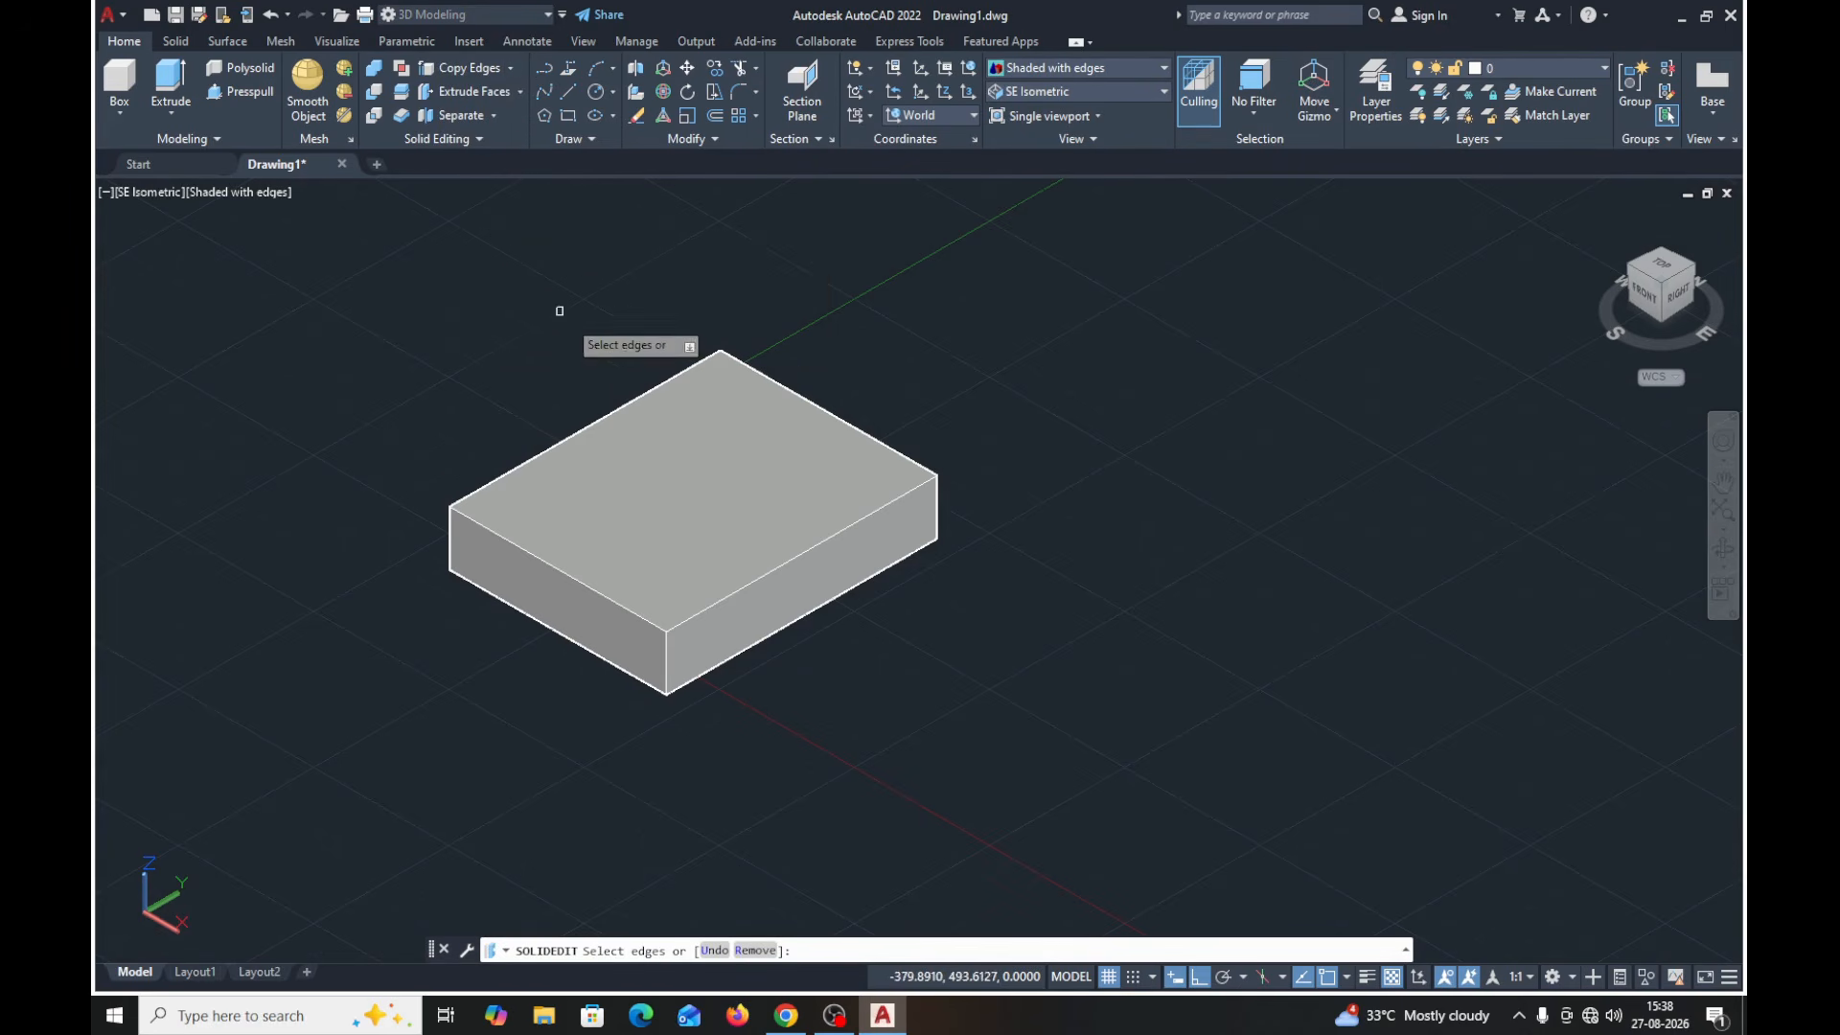
{"action": "left_click", "coordinate": [615, 410]}
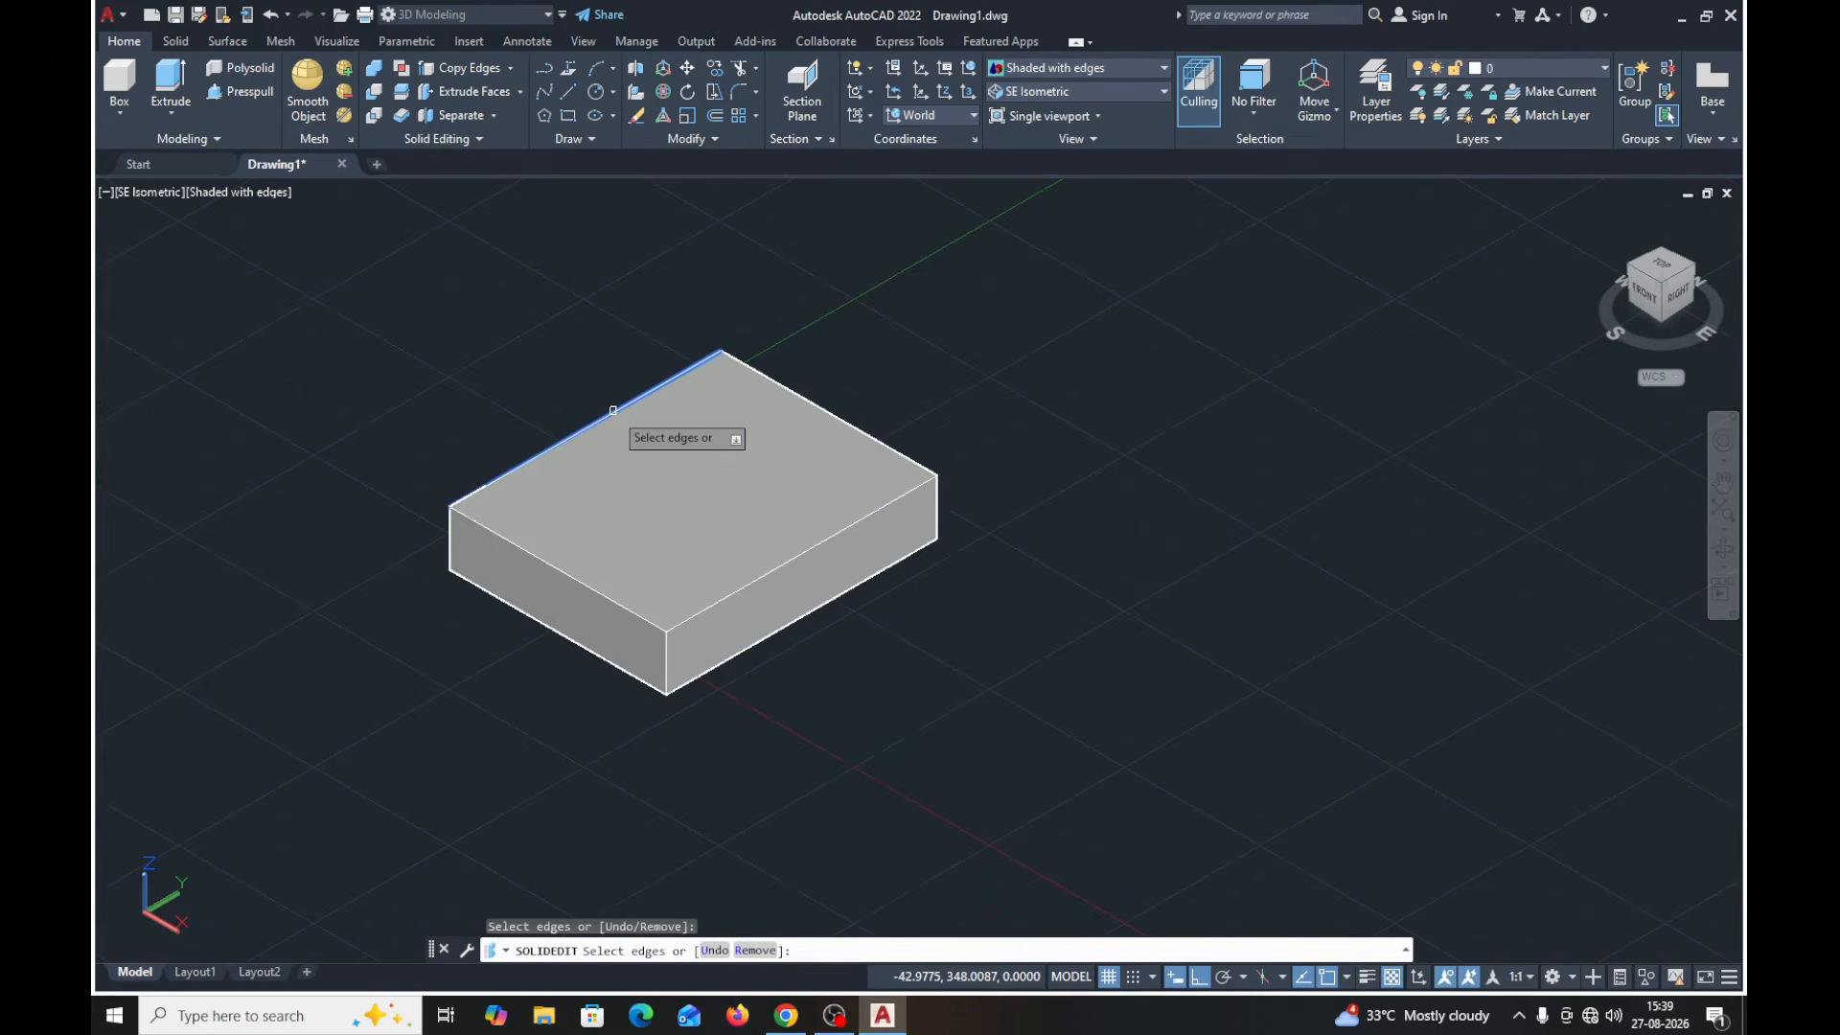
{"action": "key", "text": "Return"}
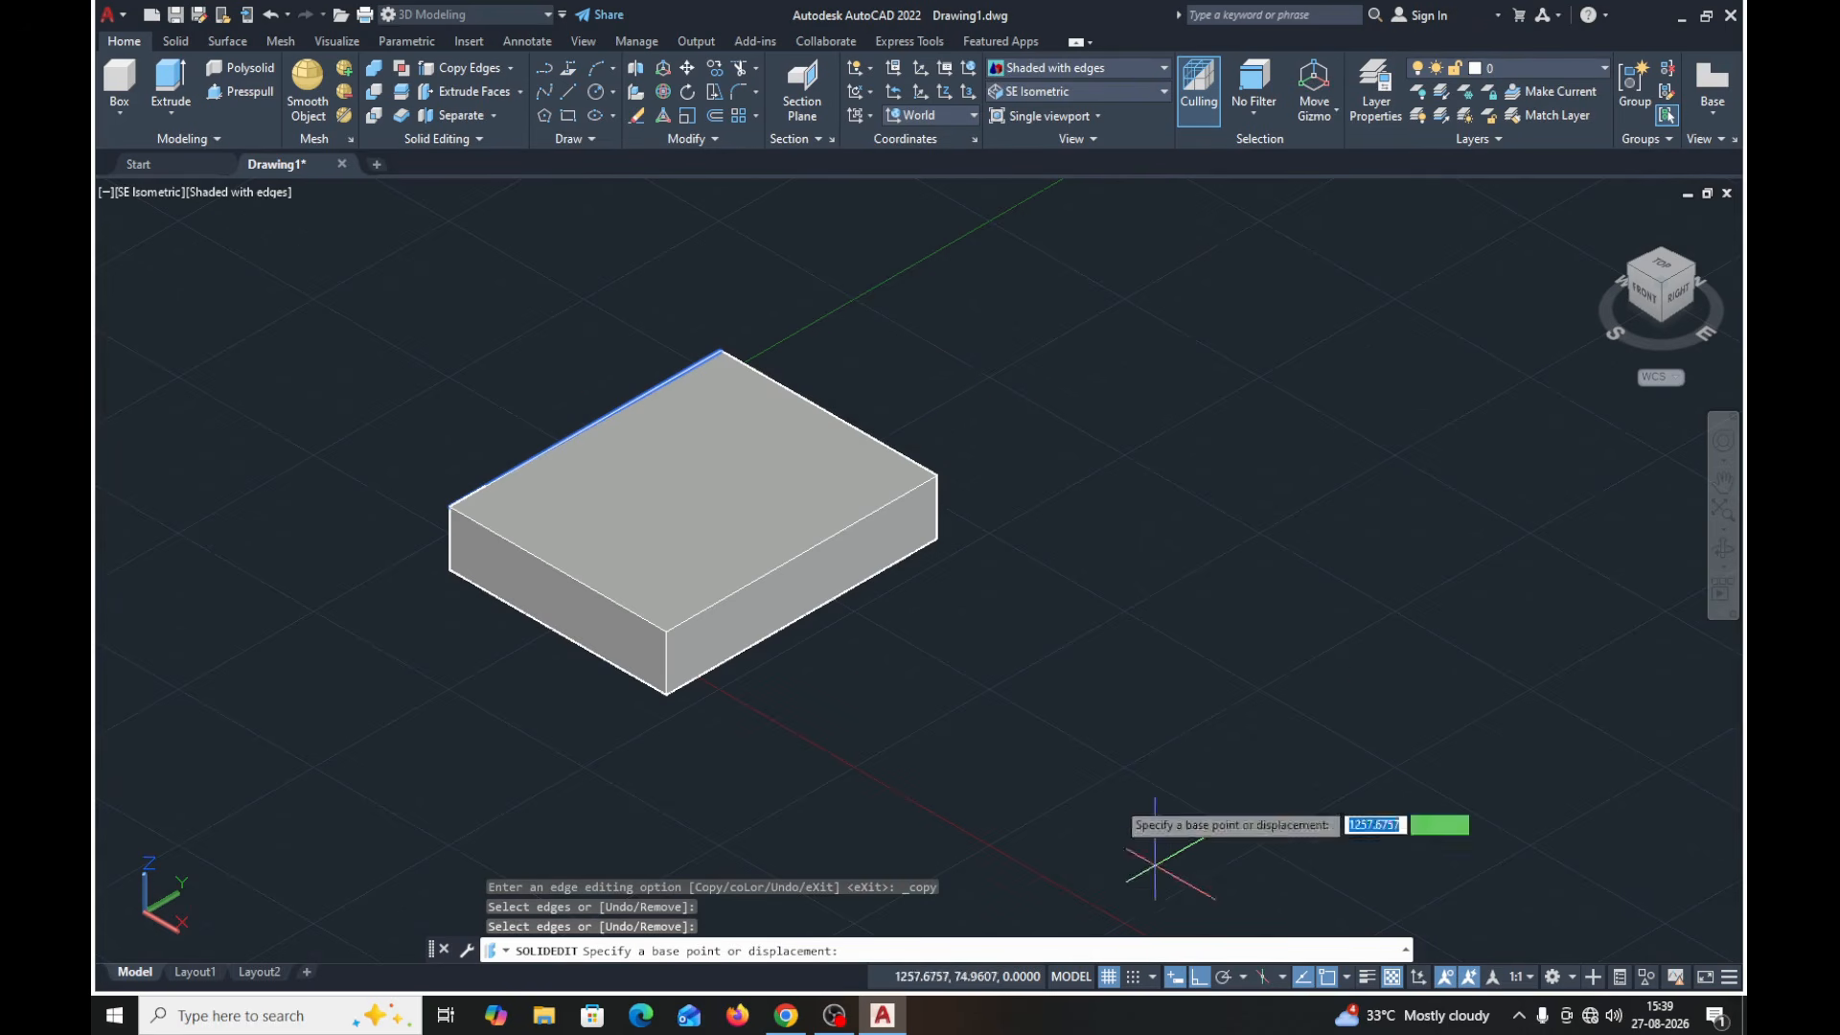
{"action": "left_click", "coordinate": [821, 285]}
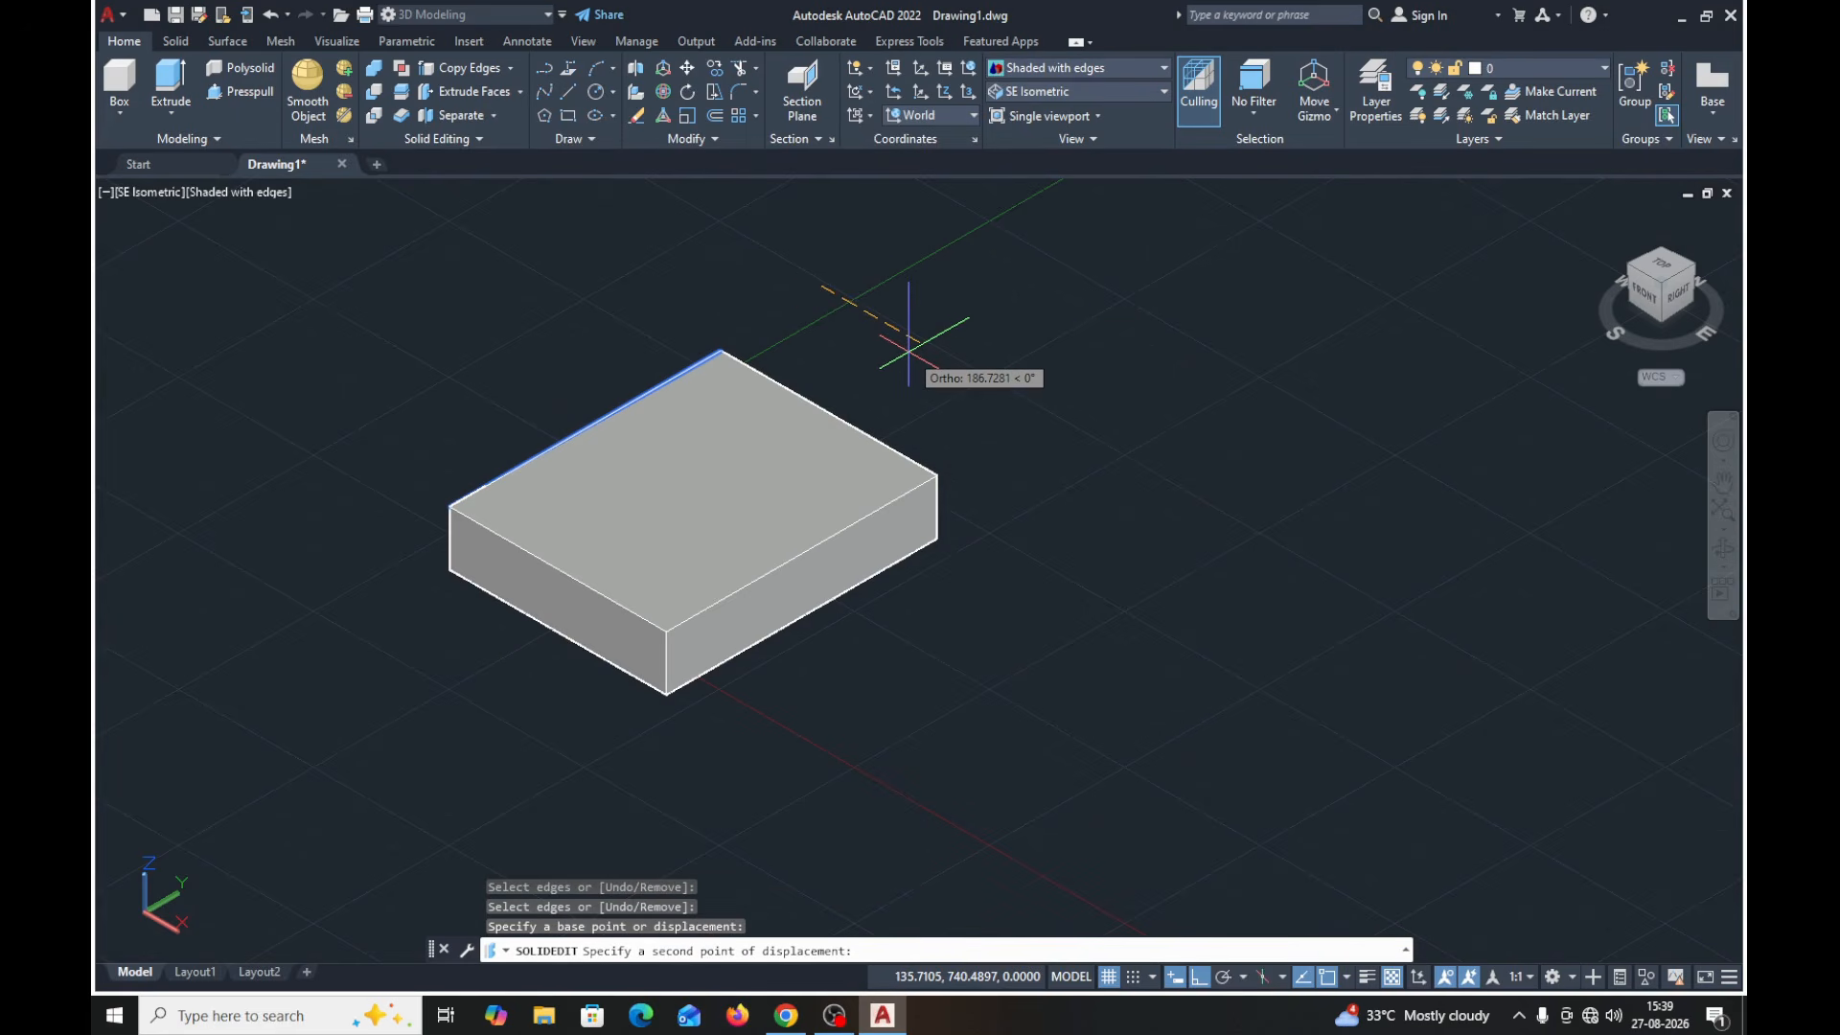
{"action": "type", "text": "100"}
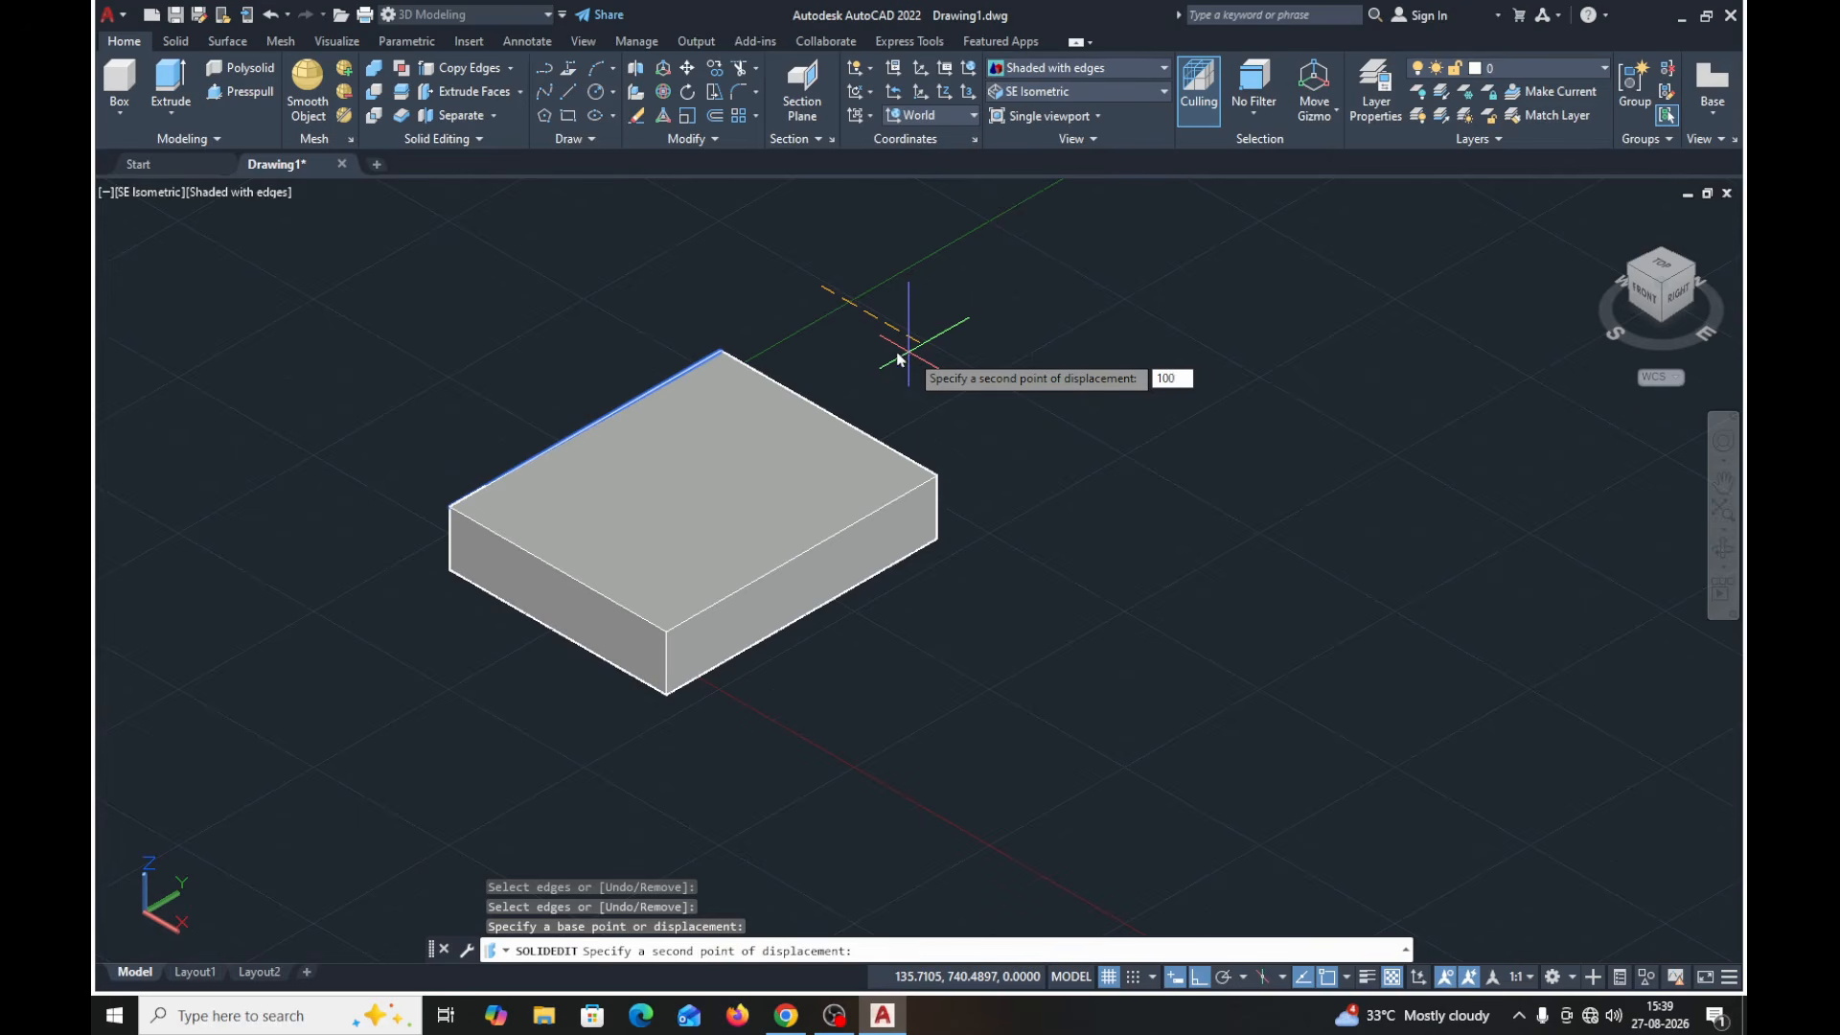
{"action": "key", "text": "Return"}
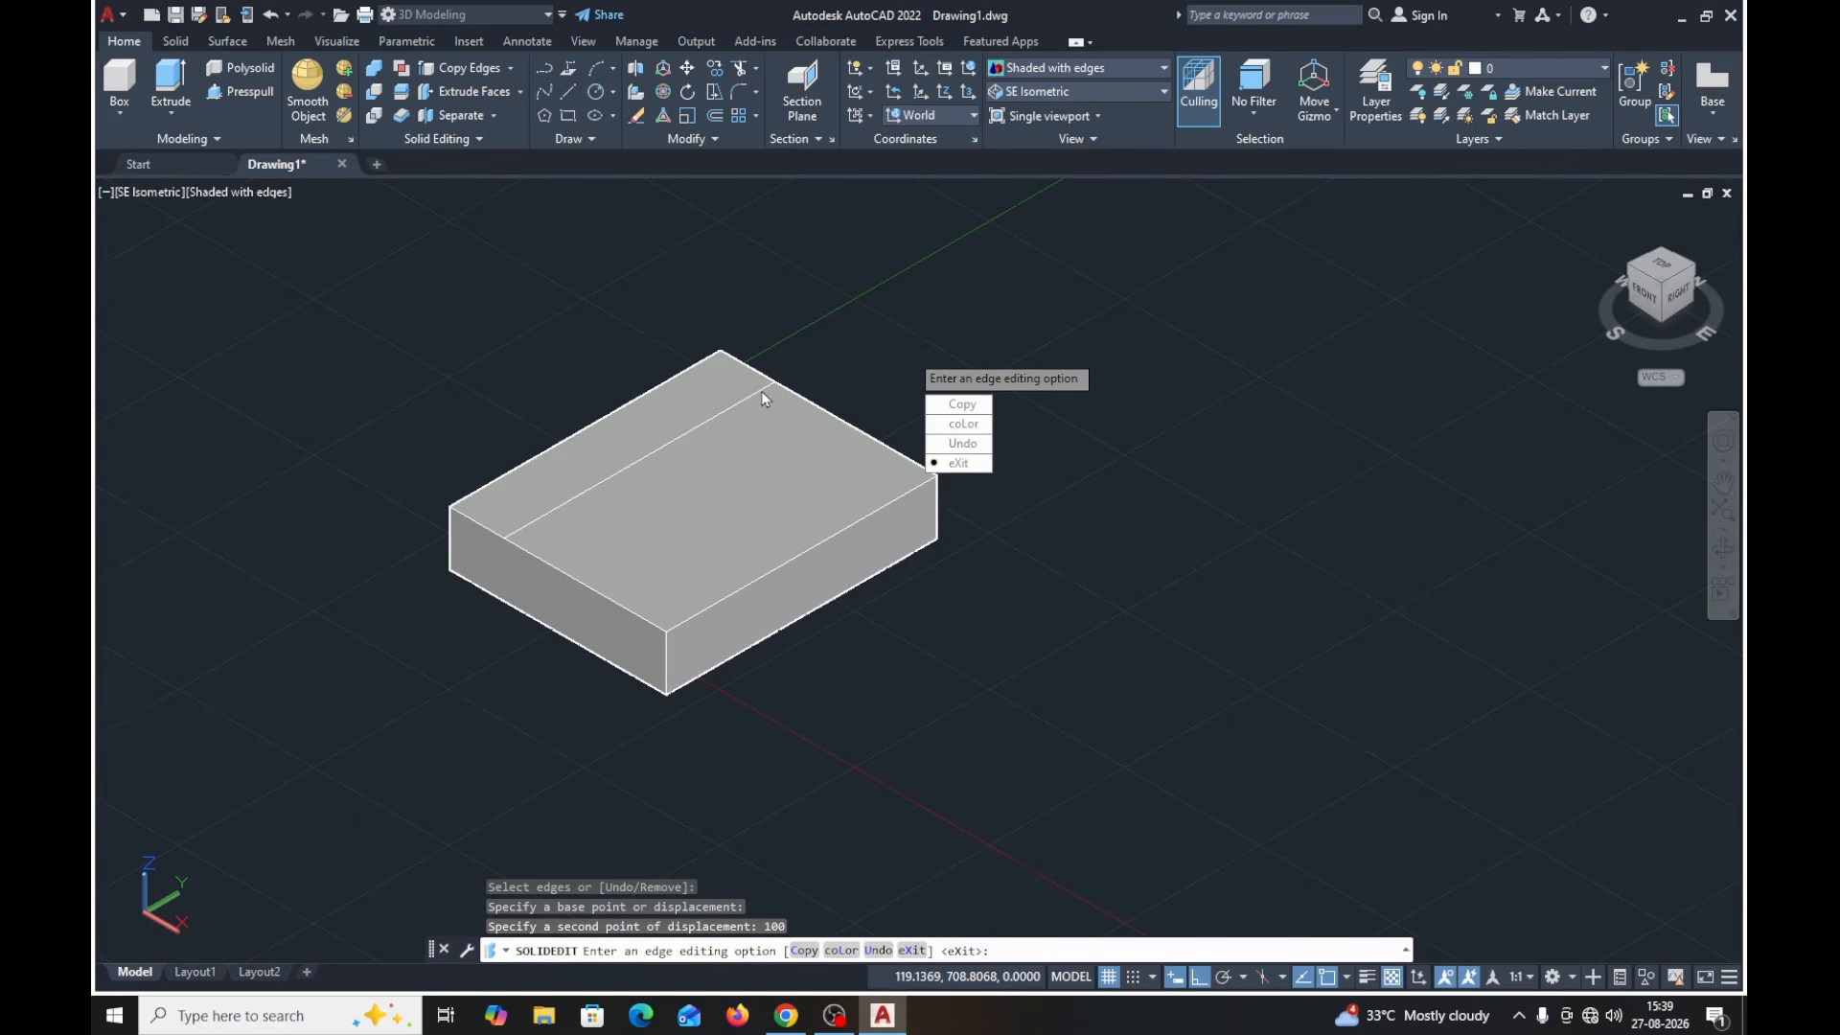
- Copy the top face's rear 400-unit edge 100 units in the negative Y direction and exit solid editing
{"action": "left_click", "coordinate": [948, 410]}
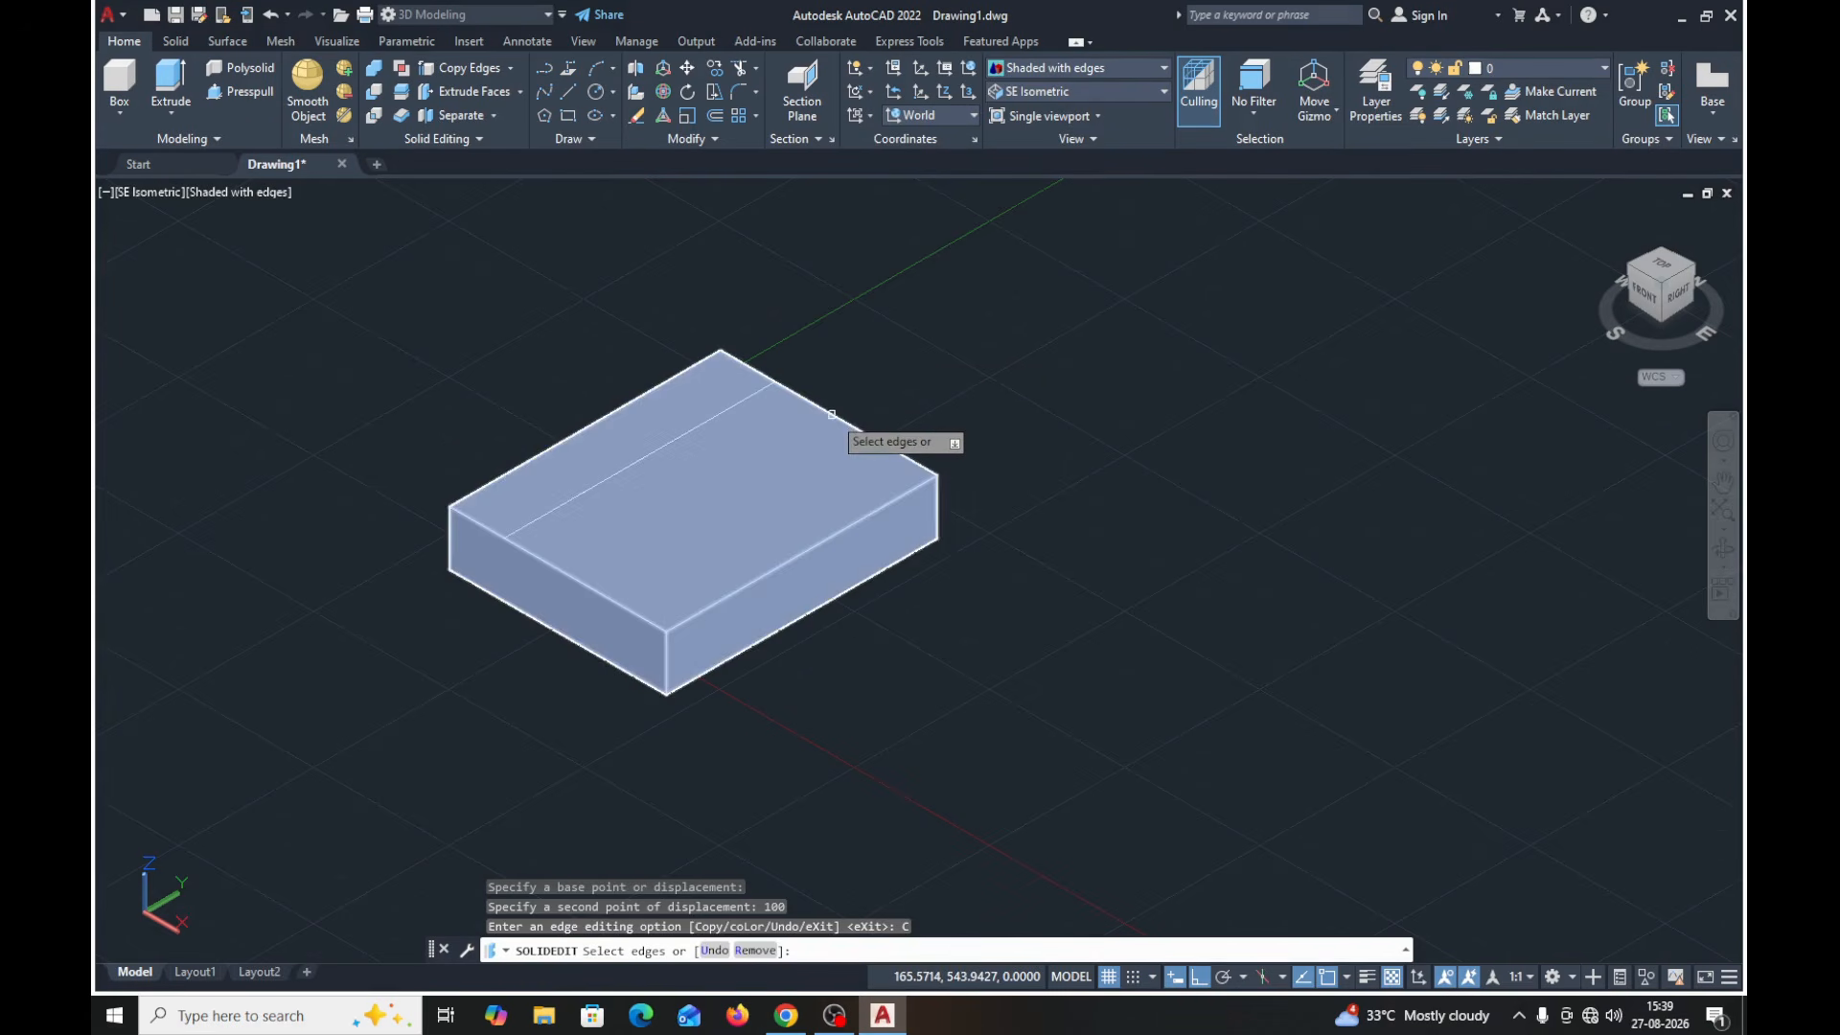
{"action": "left_click", "coordinate": [831, 413]}
{"action": "key", "text": "Return"}
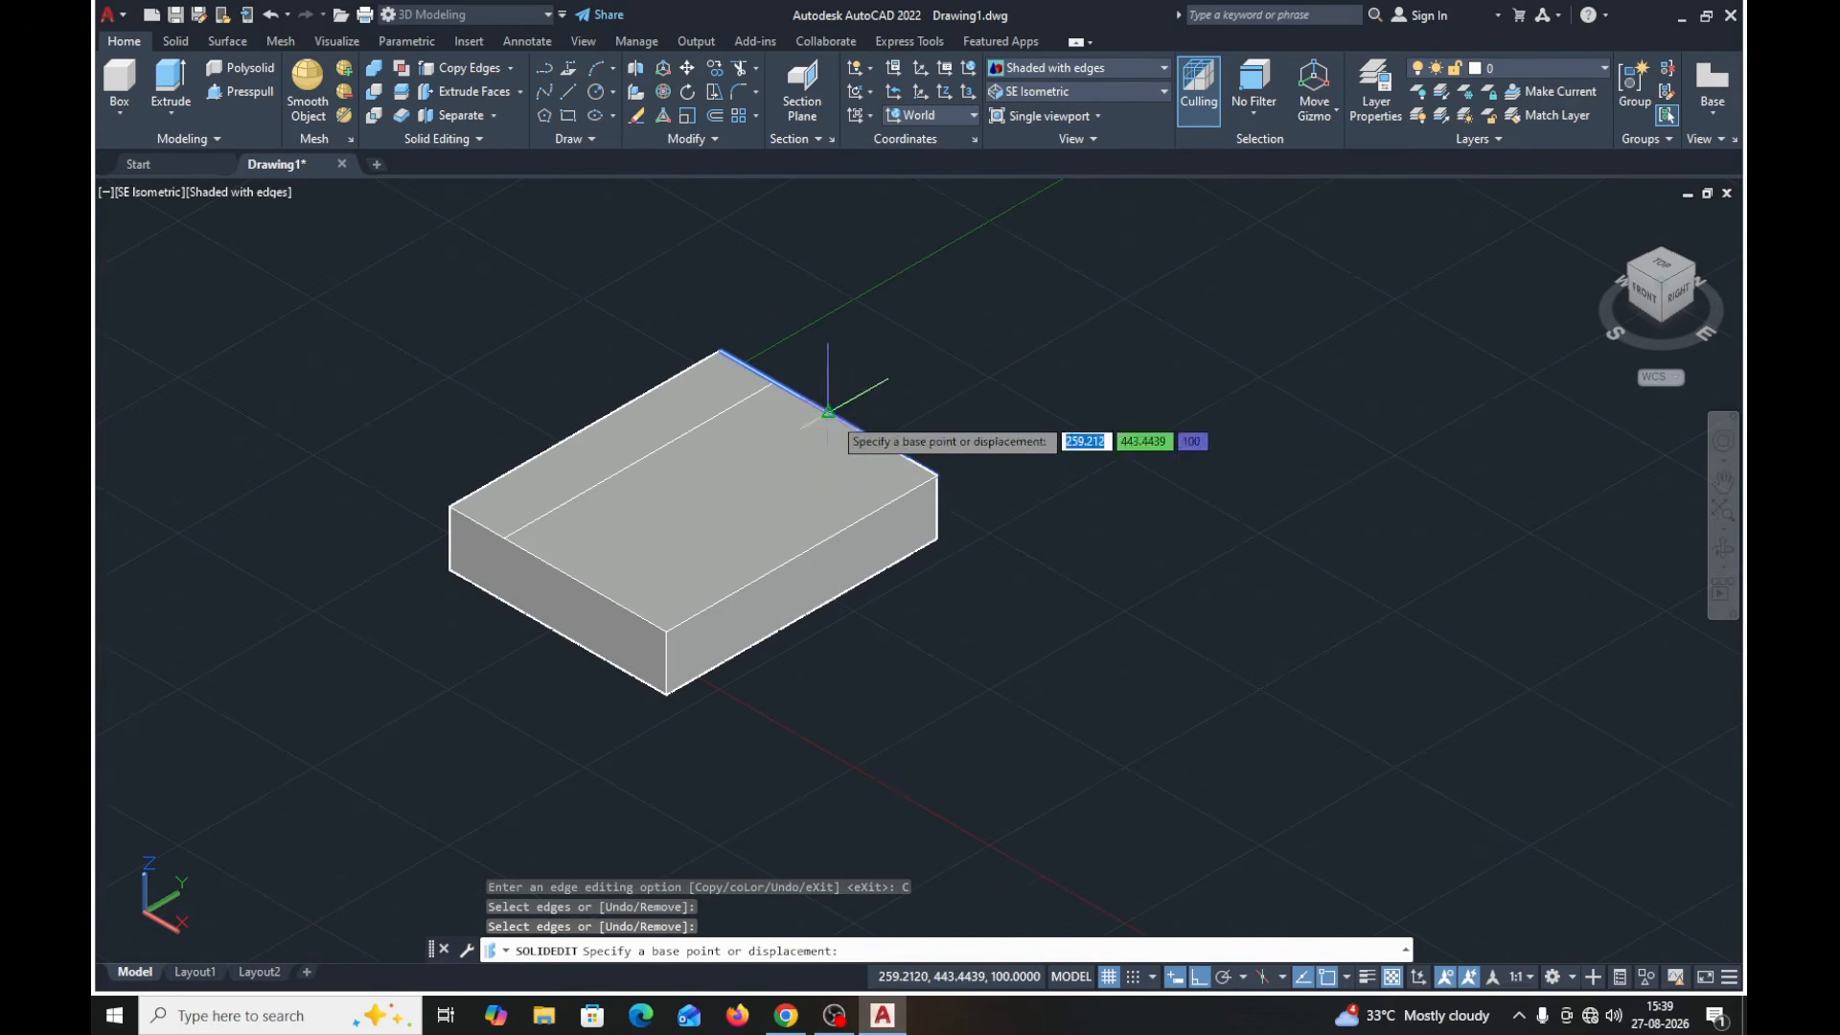
{"action": "left_click", "coordinate": [1117, 628]}
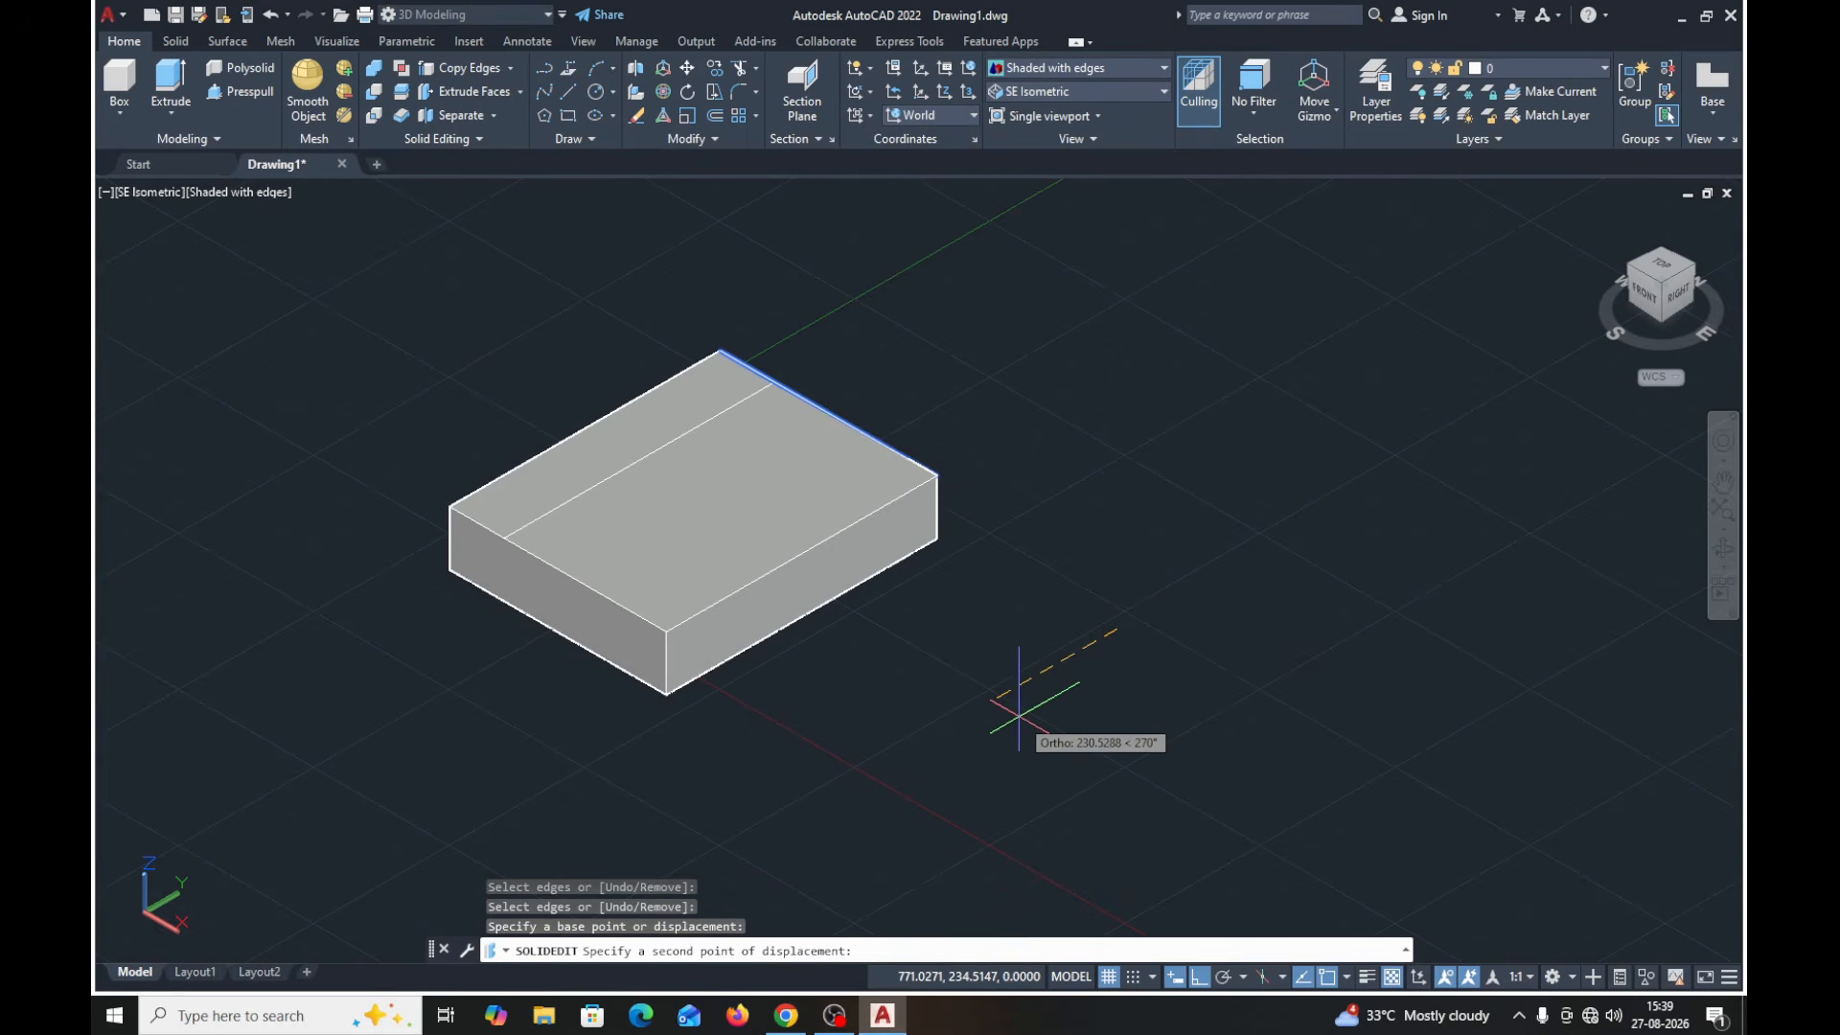
{"action": "type", "text": "10"}
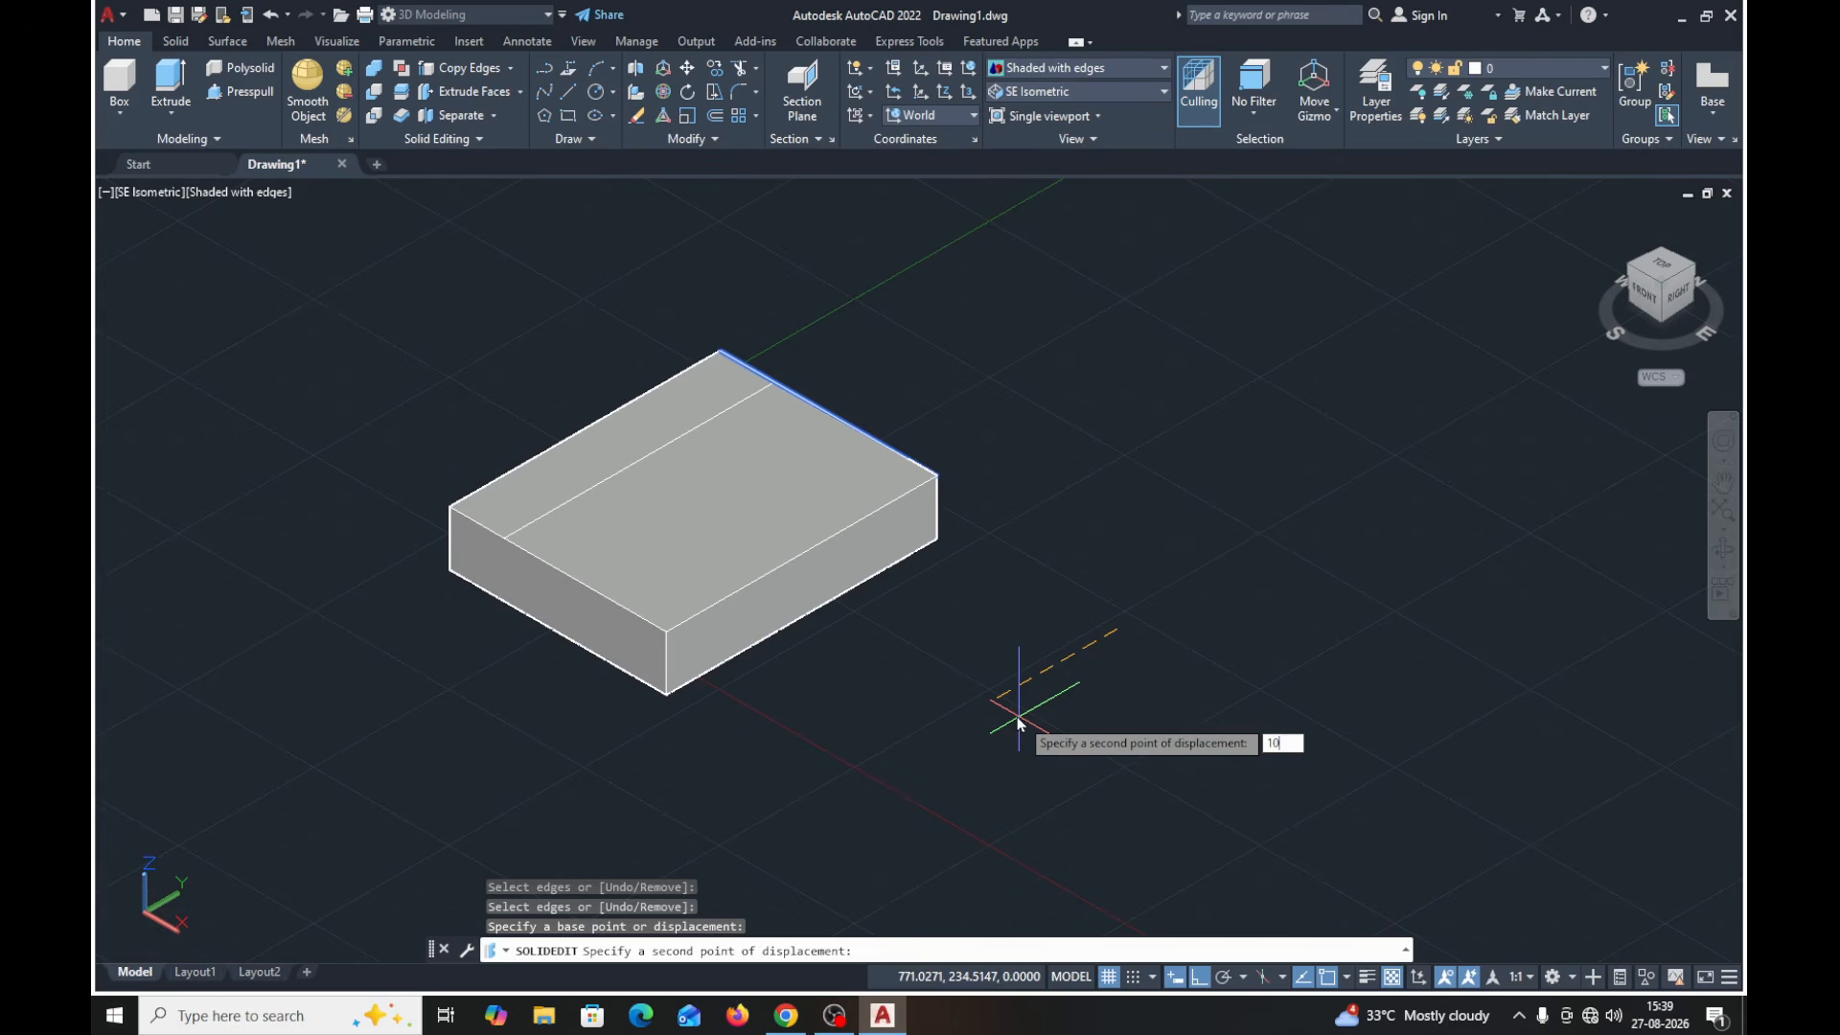
{"action": "type", "text": "0"}
{"action": "key", "text": "Return"}
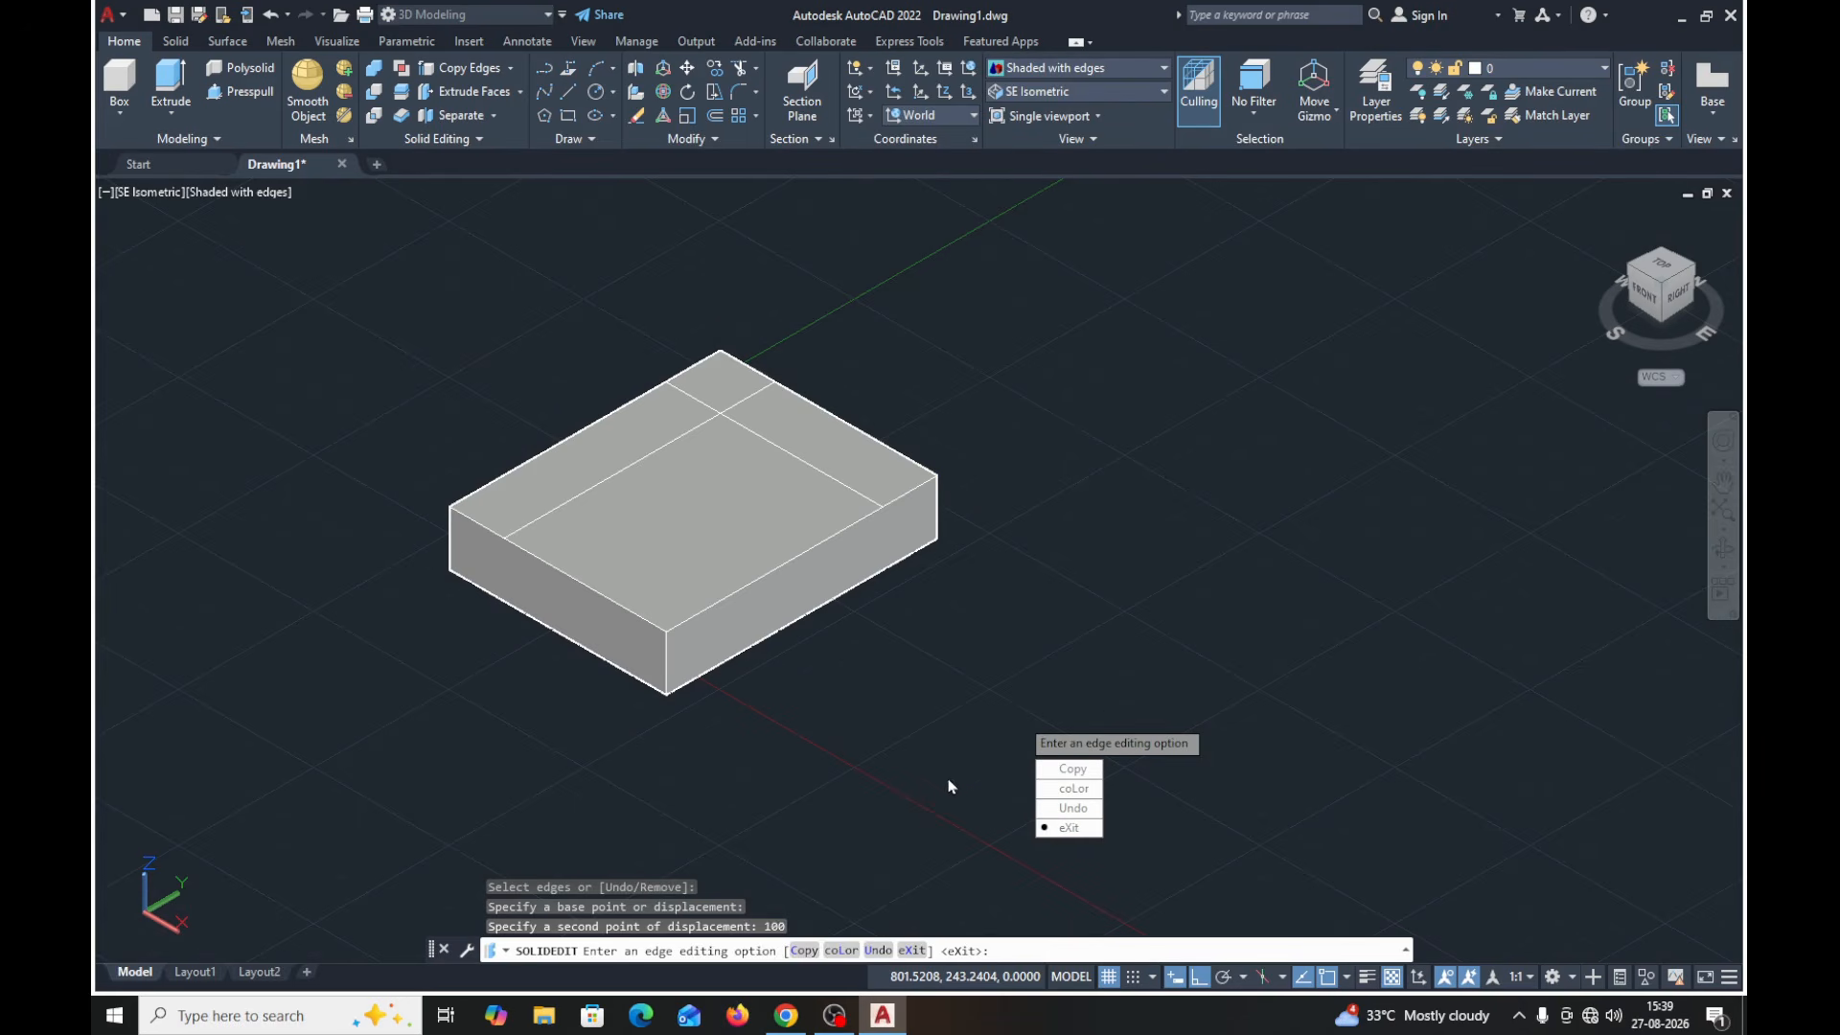
{"action": "left_click", "coordinate": [1066, 830]}
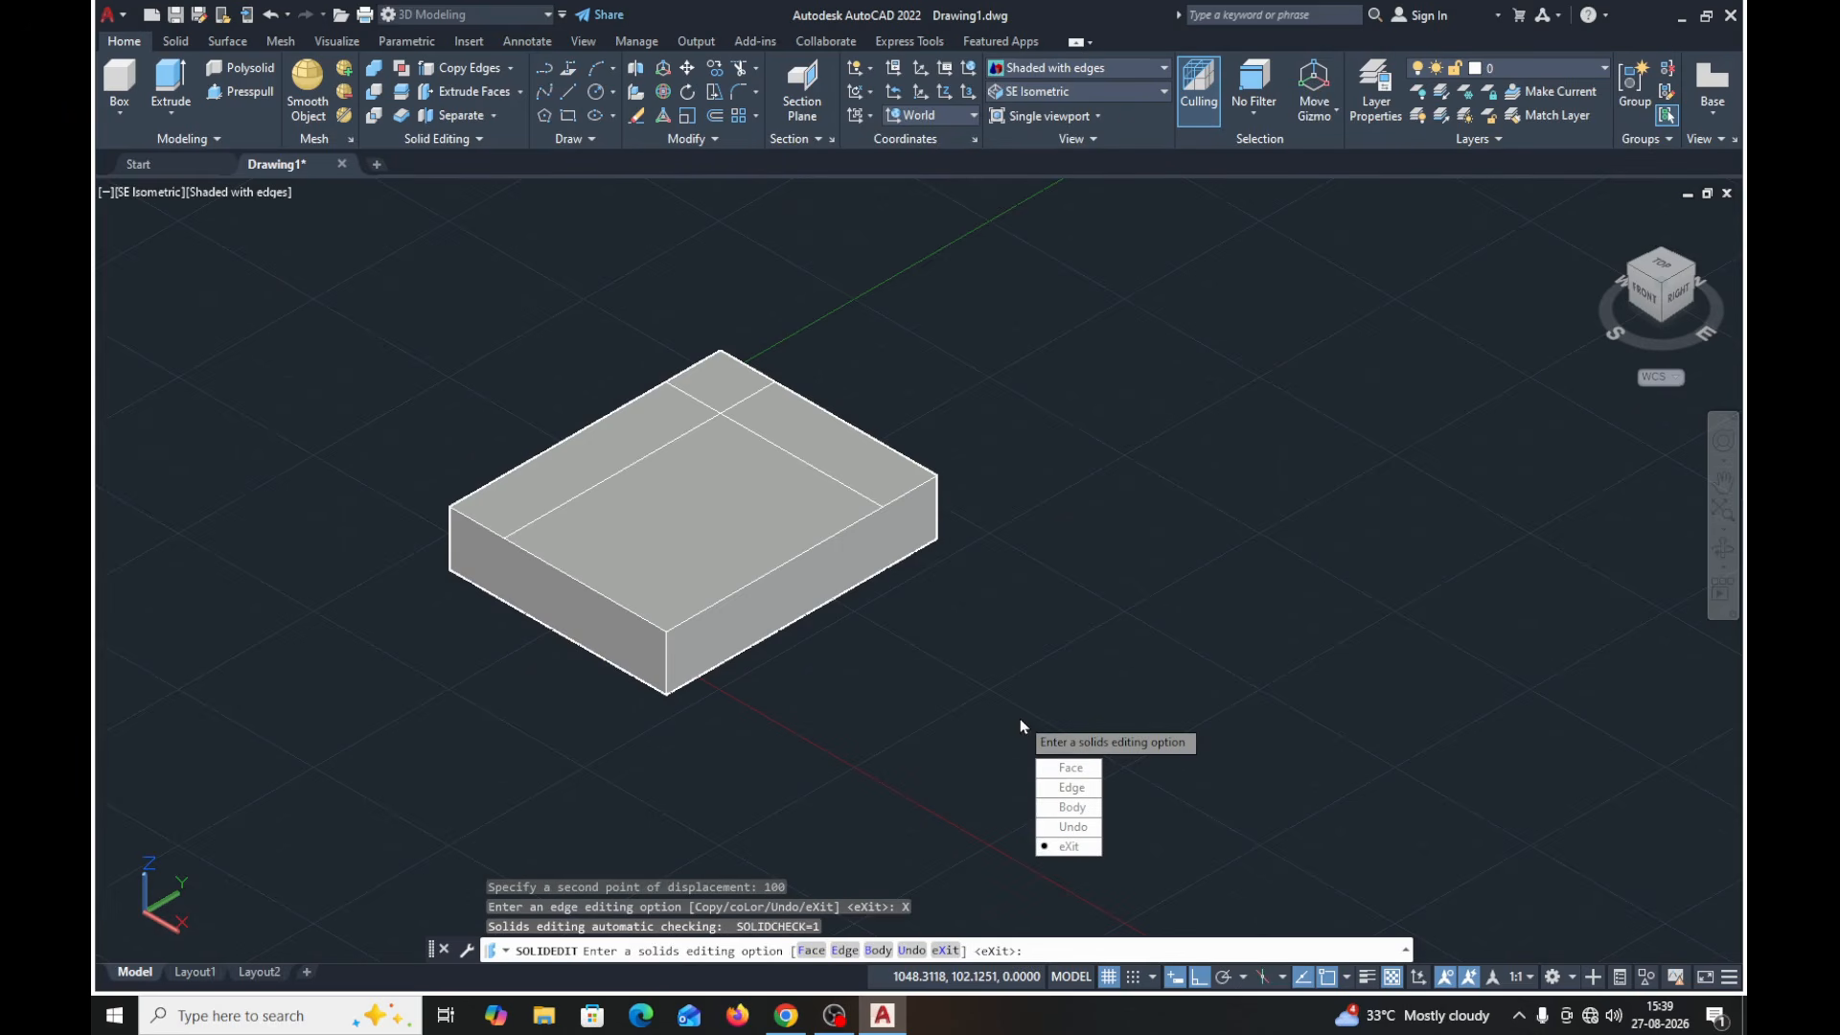
{"action": "left_click", "coordinate": [1066, 847]}
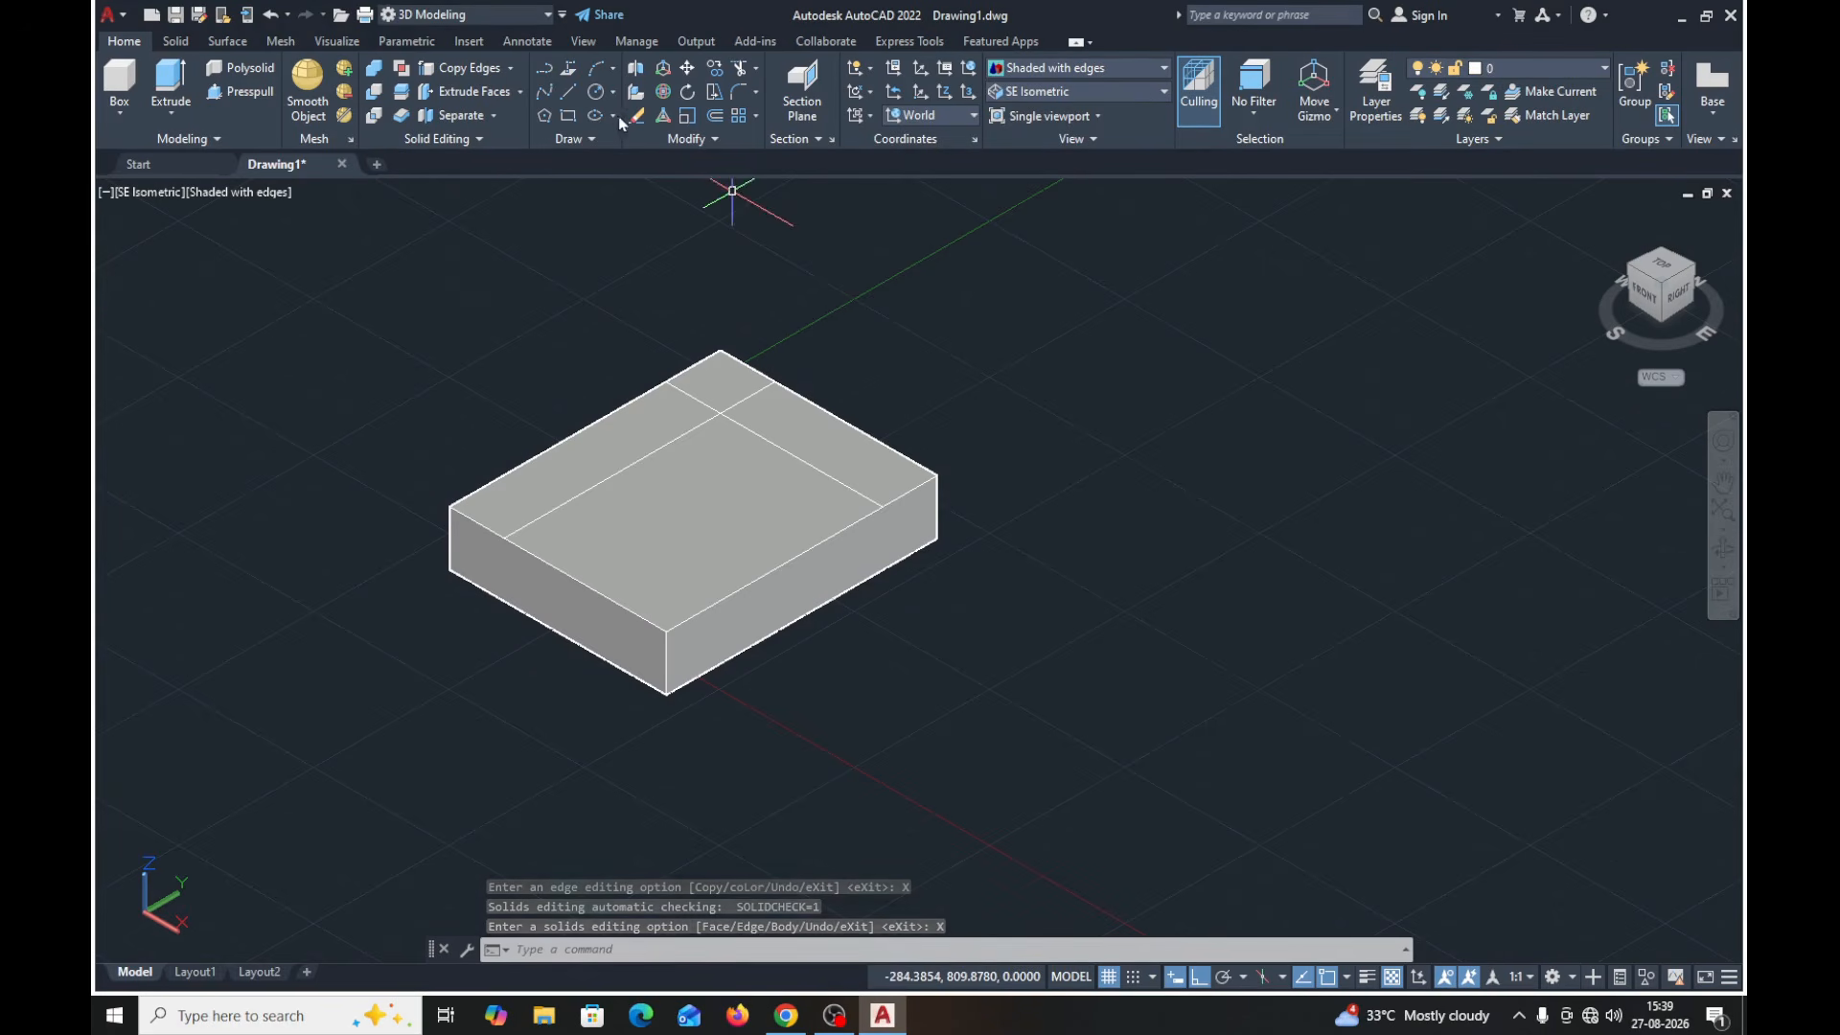
{"action": "left_click", "coordinate": [598, 96]}
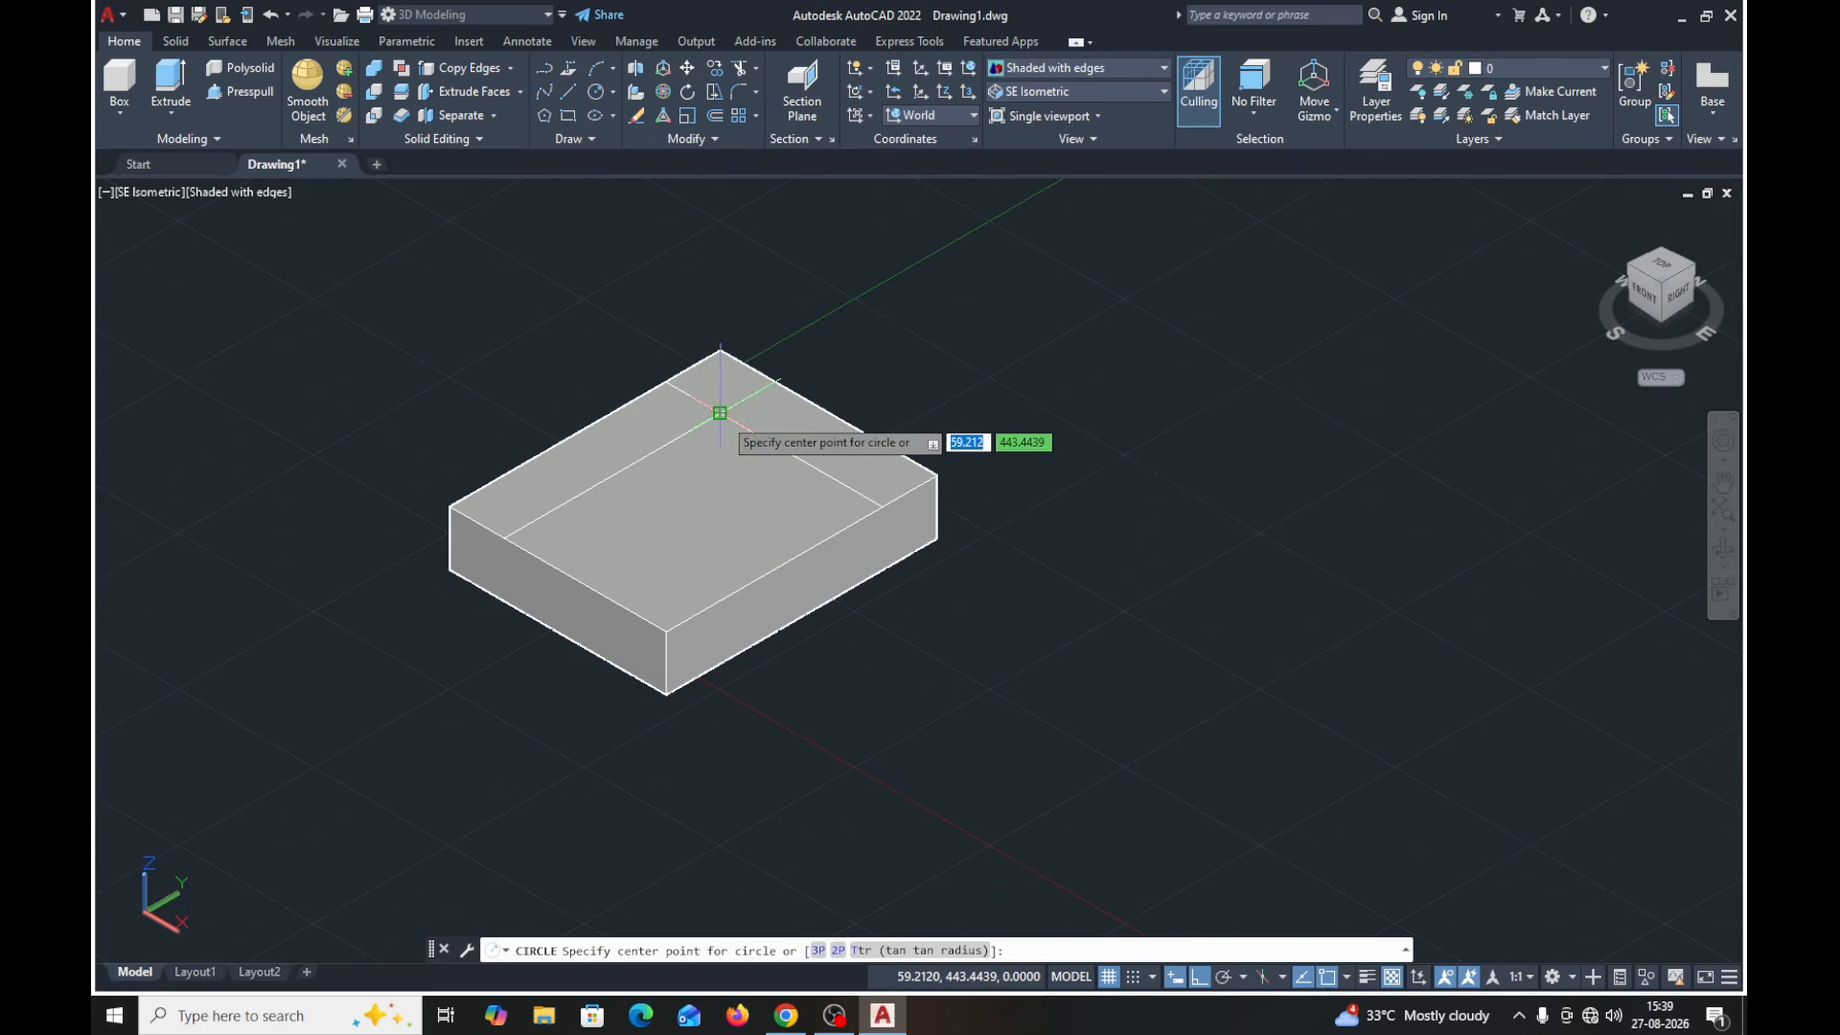
{"action": "scroll", "coordinate": [720, 413], "scroll_direction": "up", "scroll_amount": 3}
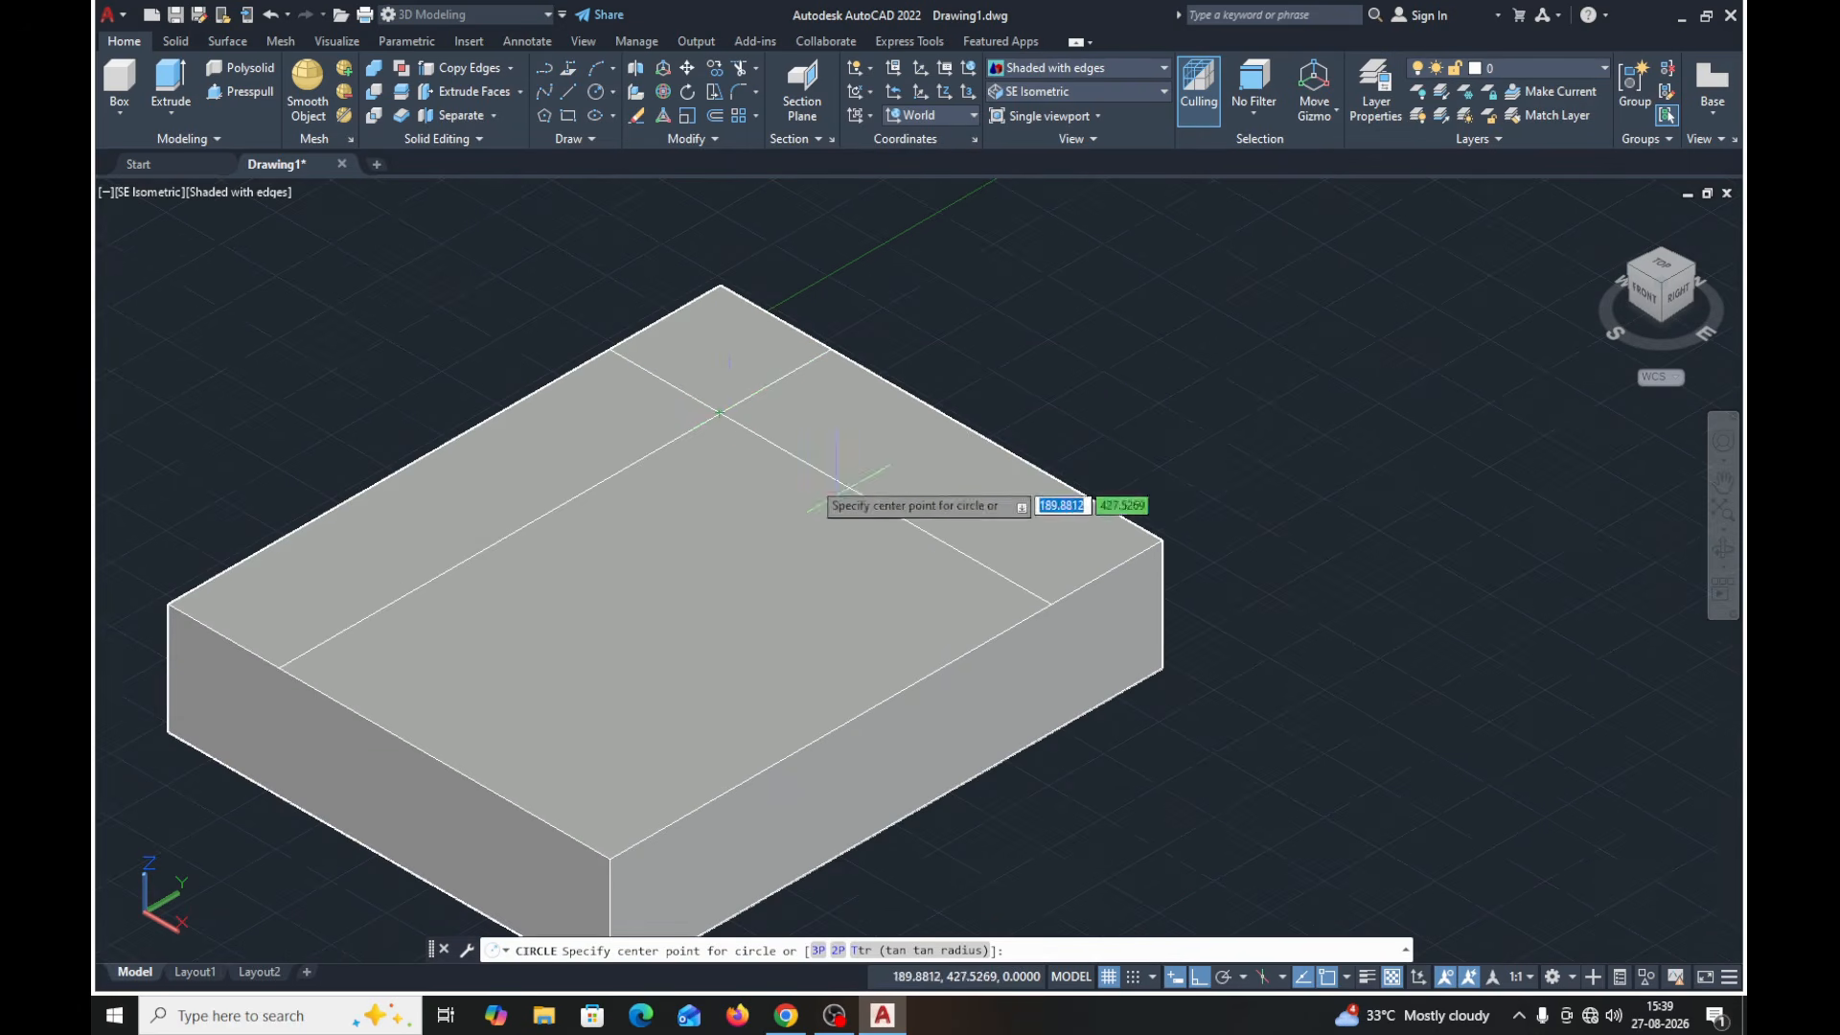
{"action": "left_click", "coordinate": [720, 414]}
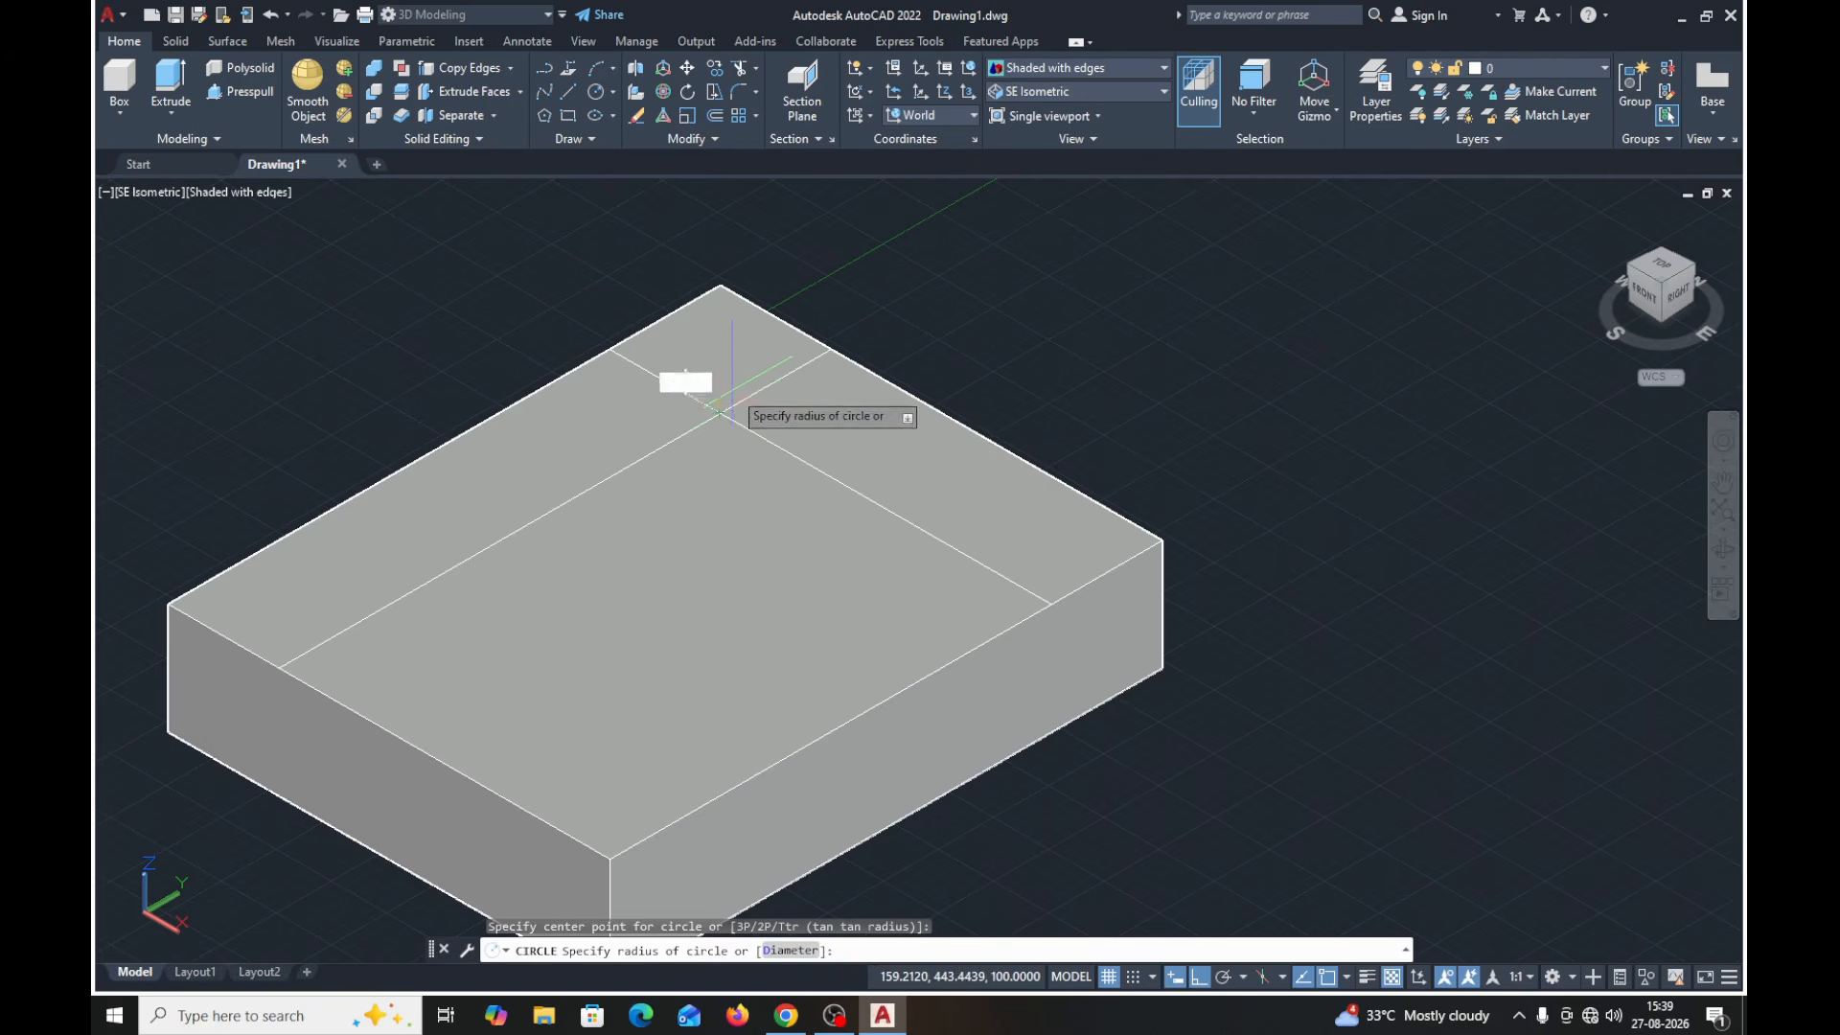
{"action": "key", "text": "Escape"}
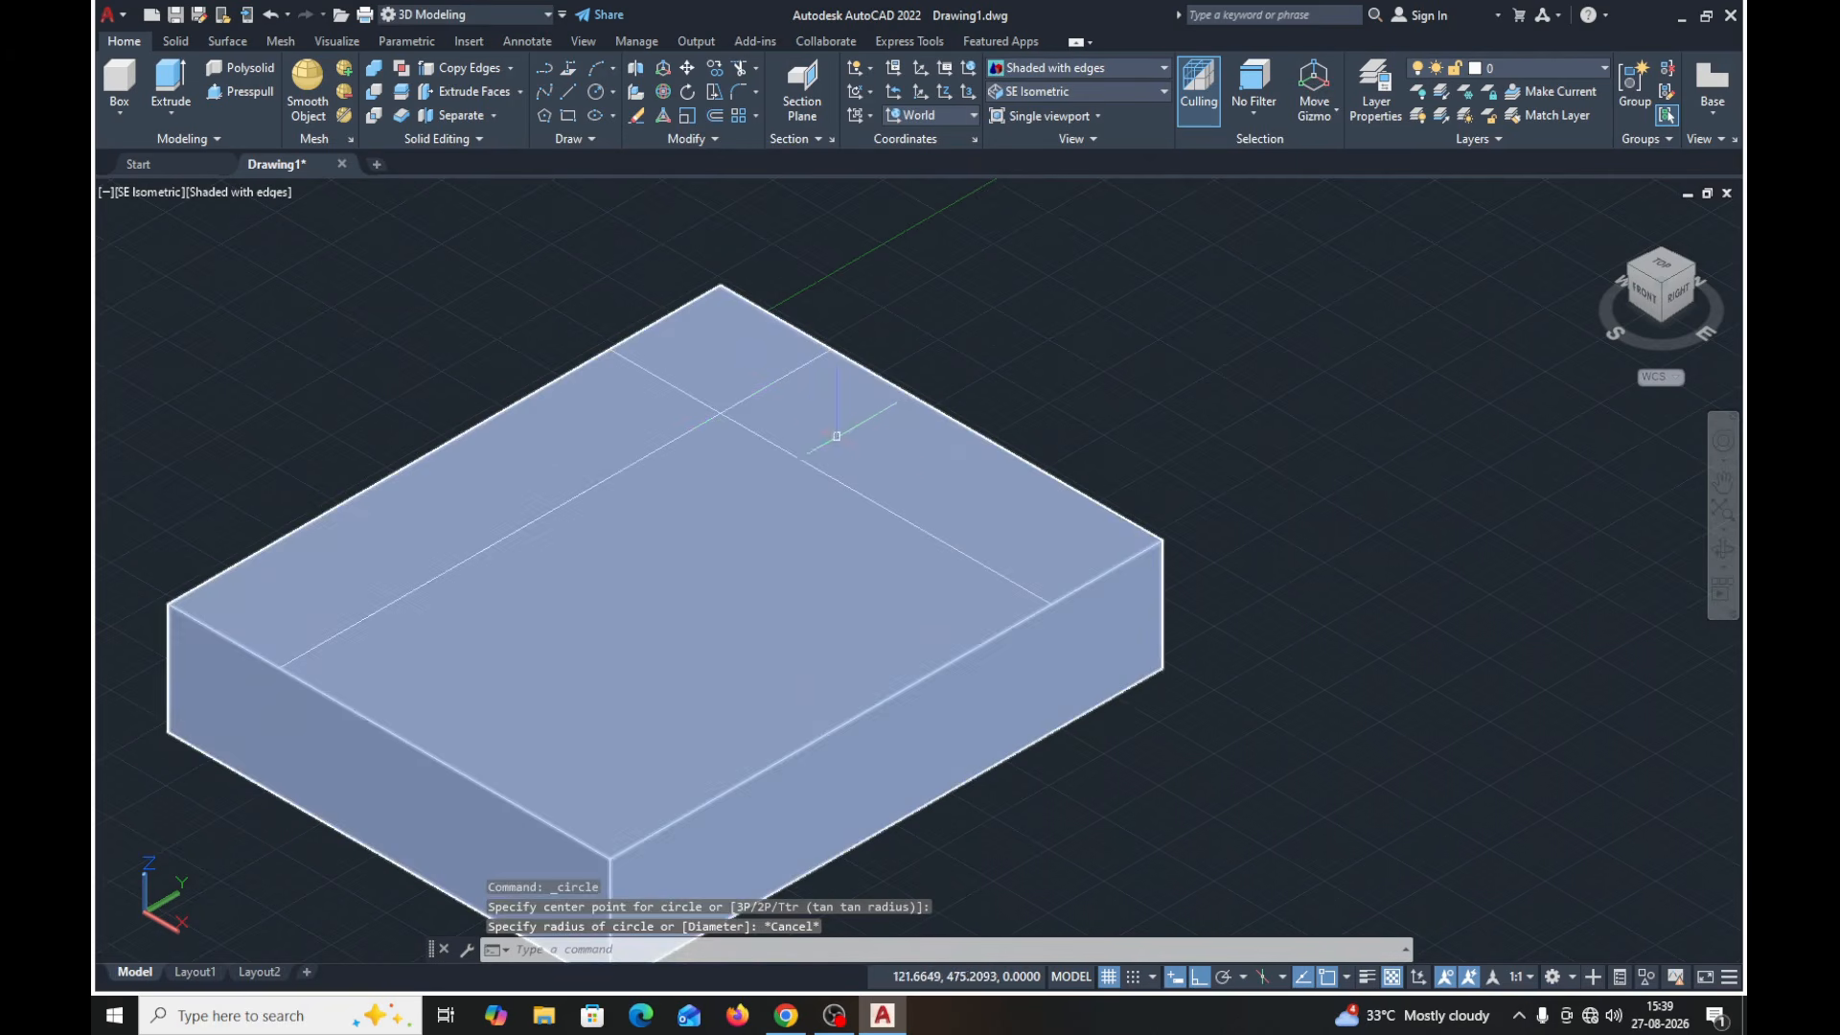
{"action": "scroll", "coordinate": [848, 437], "scroll_direction": "down", "scroll_amount": 4}
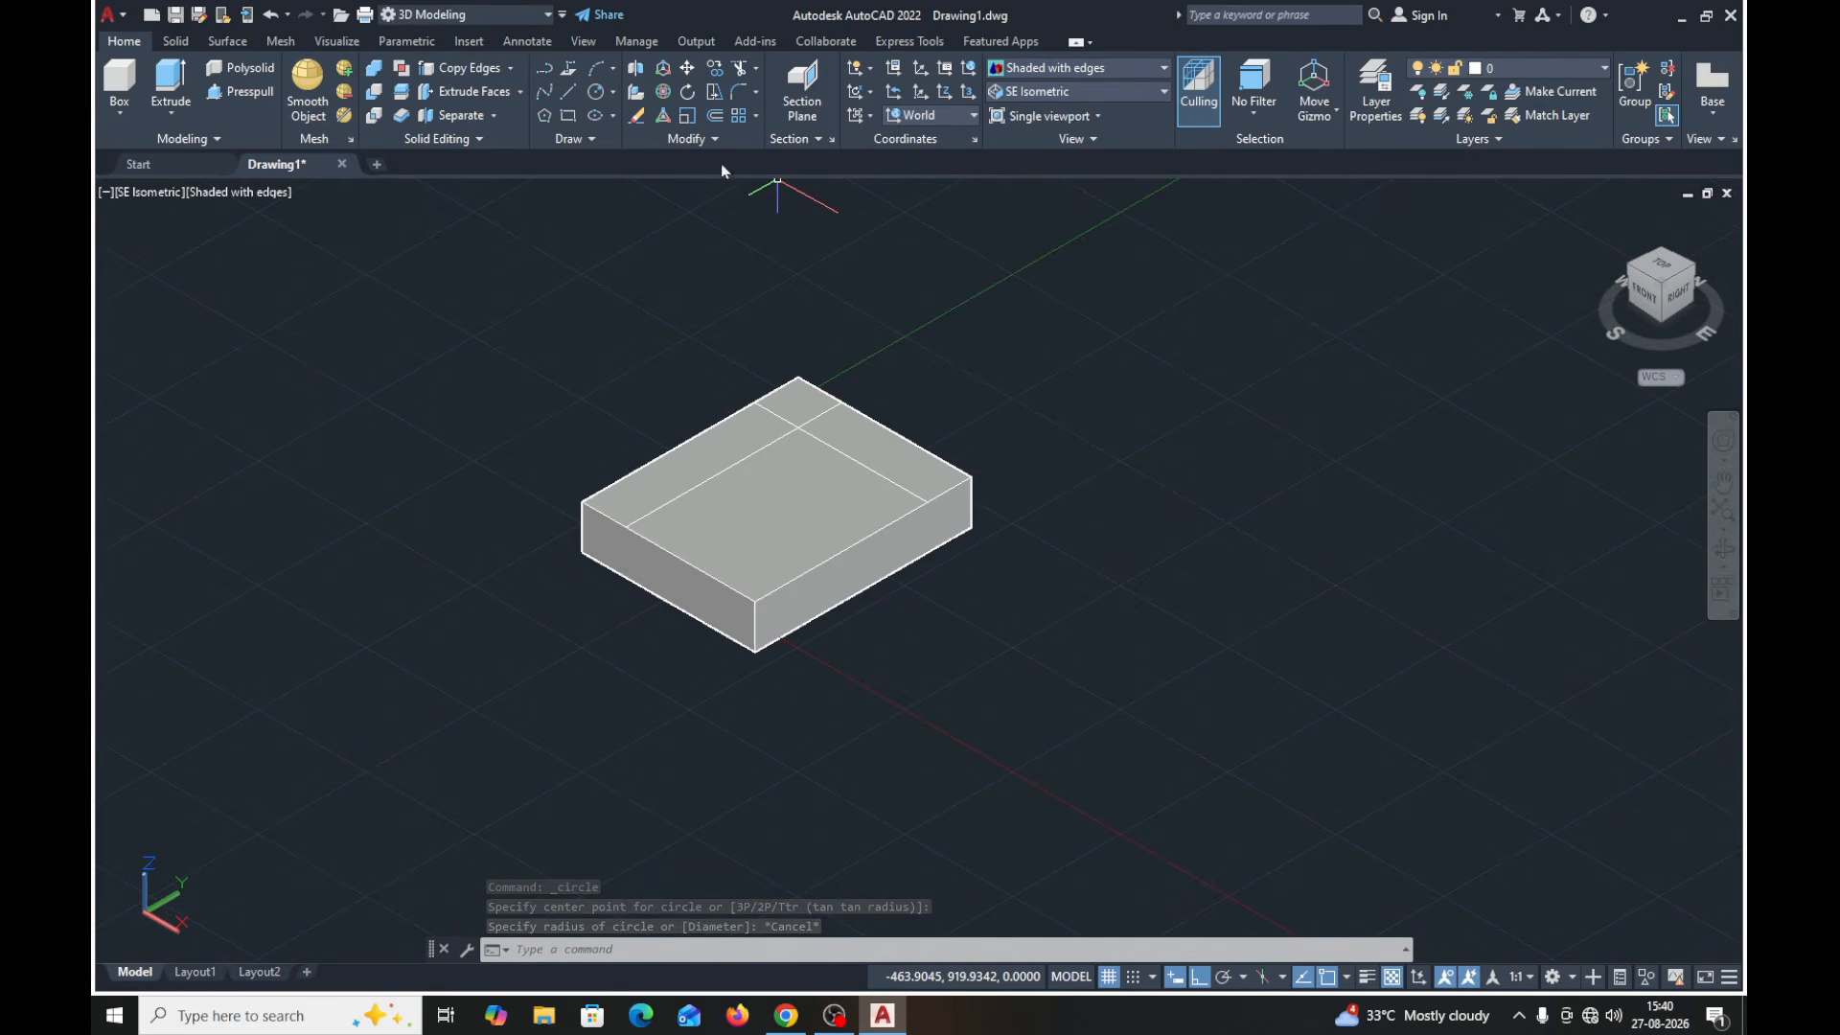
{"action": "left_click", "coordinate": [596, 93]}
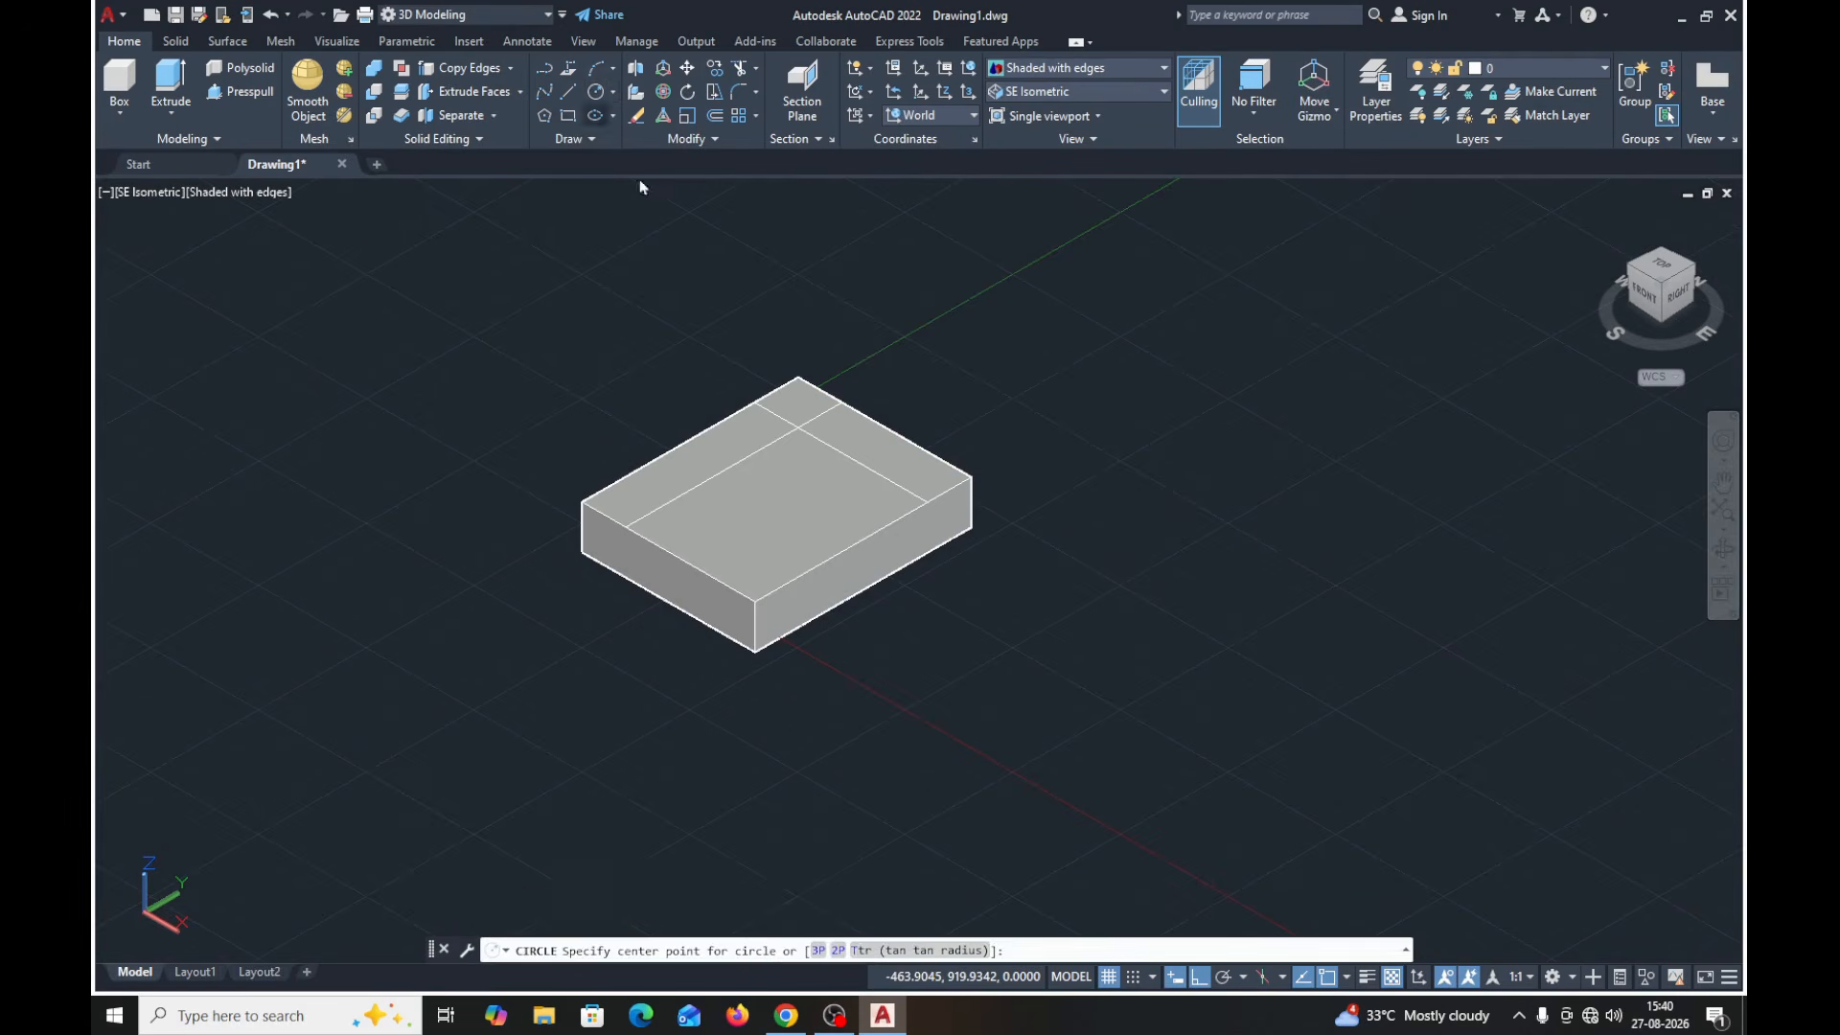
{"action": "left_click", "coordinate": [797, 427]}
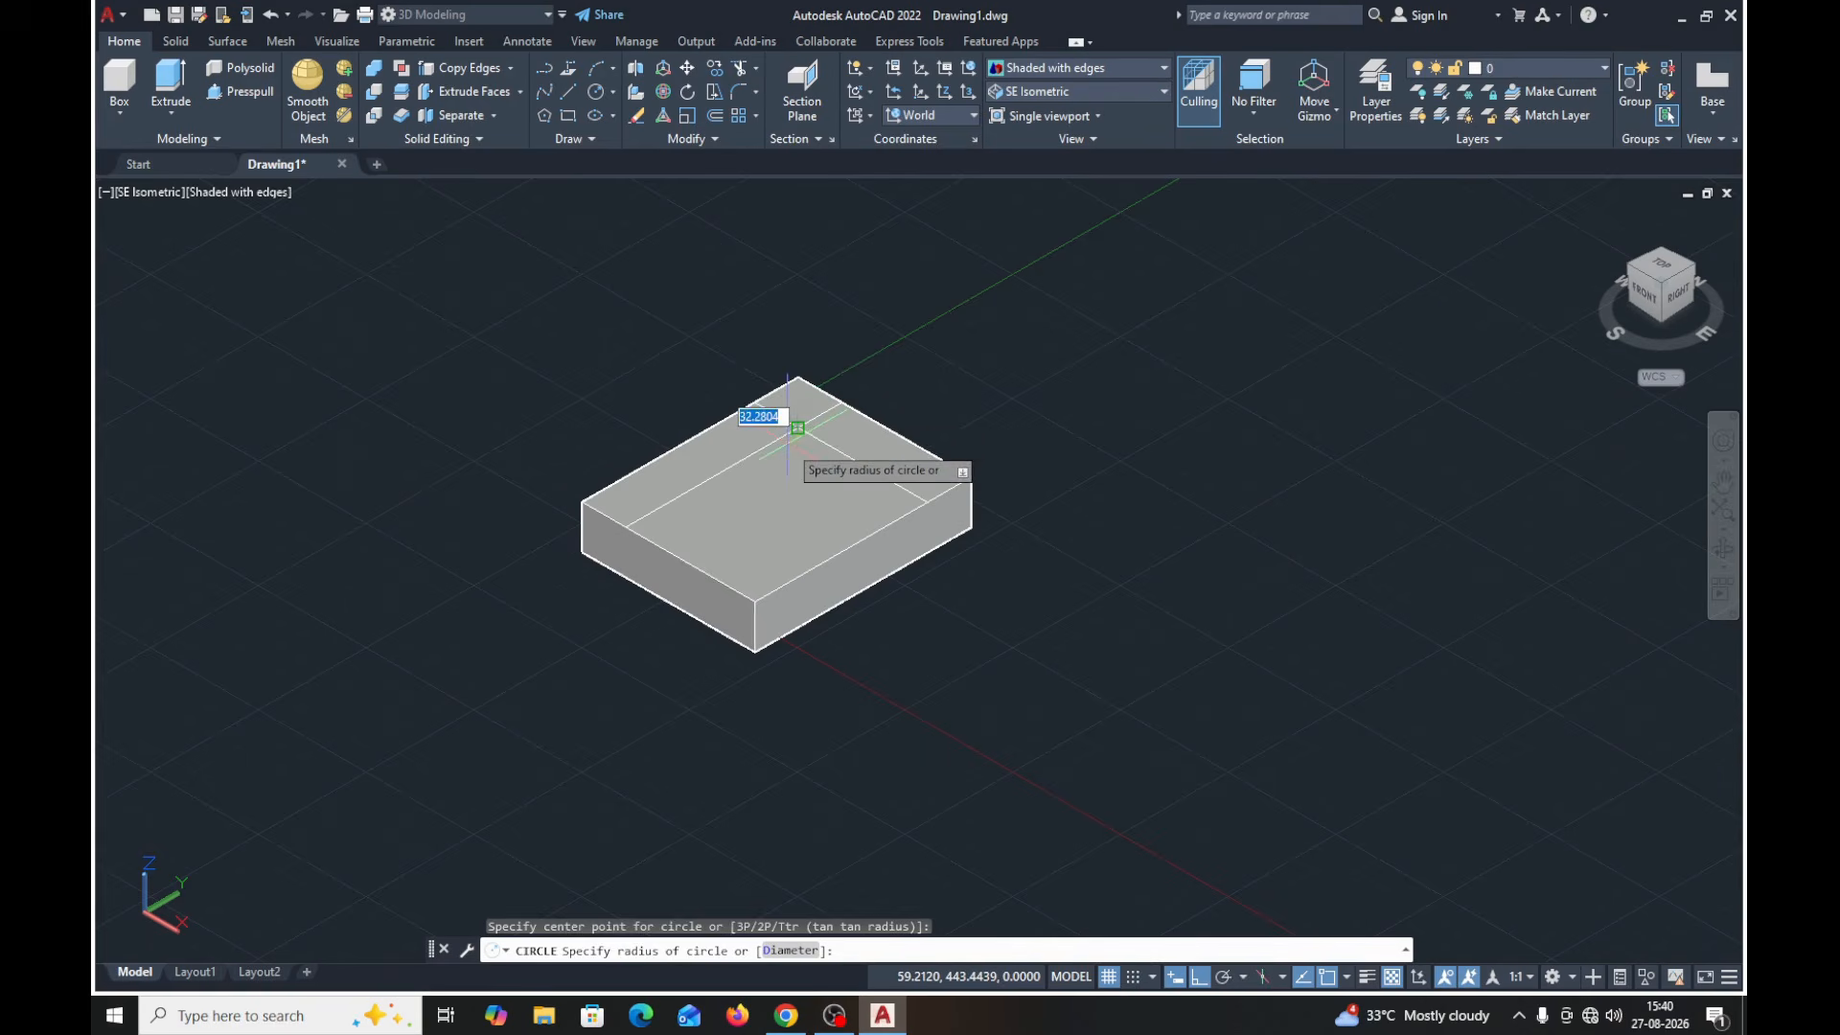
{"action": "key", "text": "Escape"}
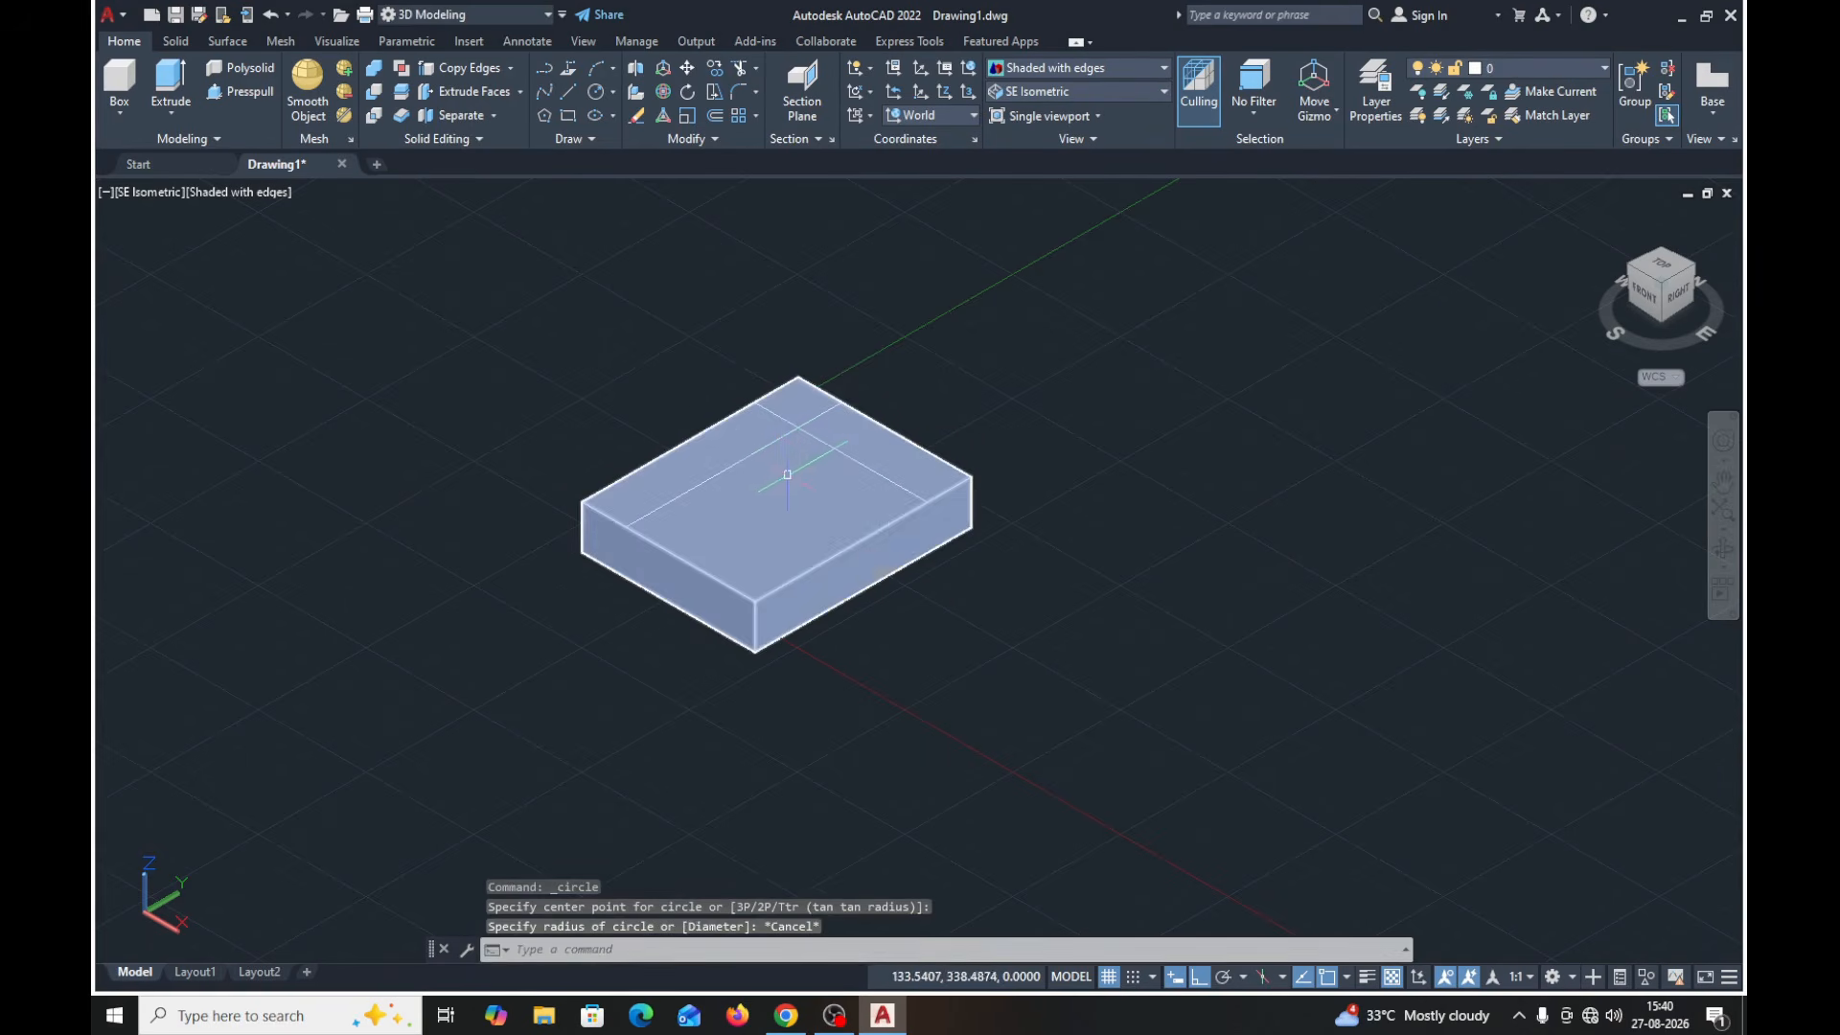
- Turn on Dynamic UCS and draw a circle of radius 50 on the top face, centered where the two copied edges cross
{"action": "left_click", "coordinate": [1418, 979]}
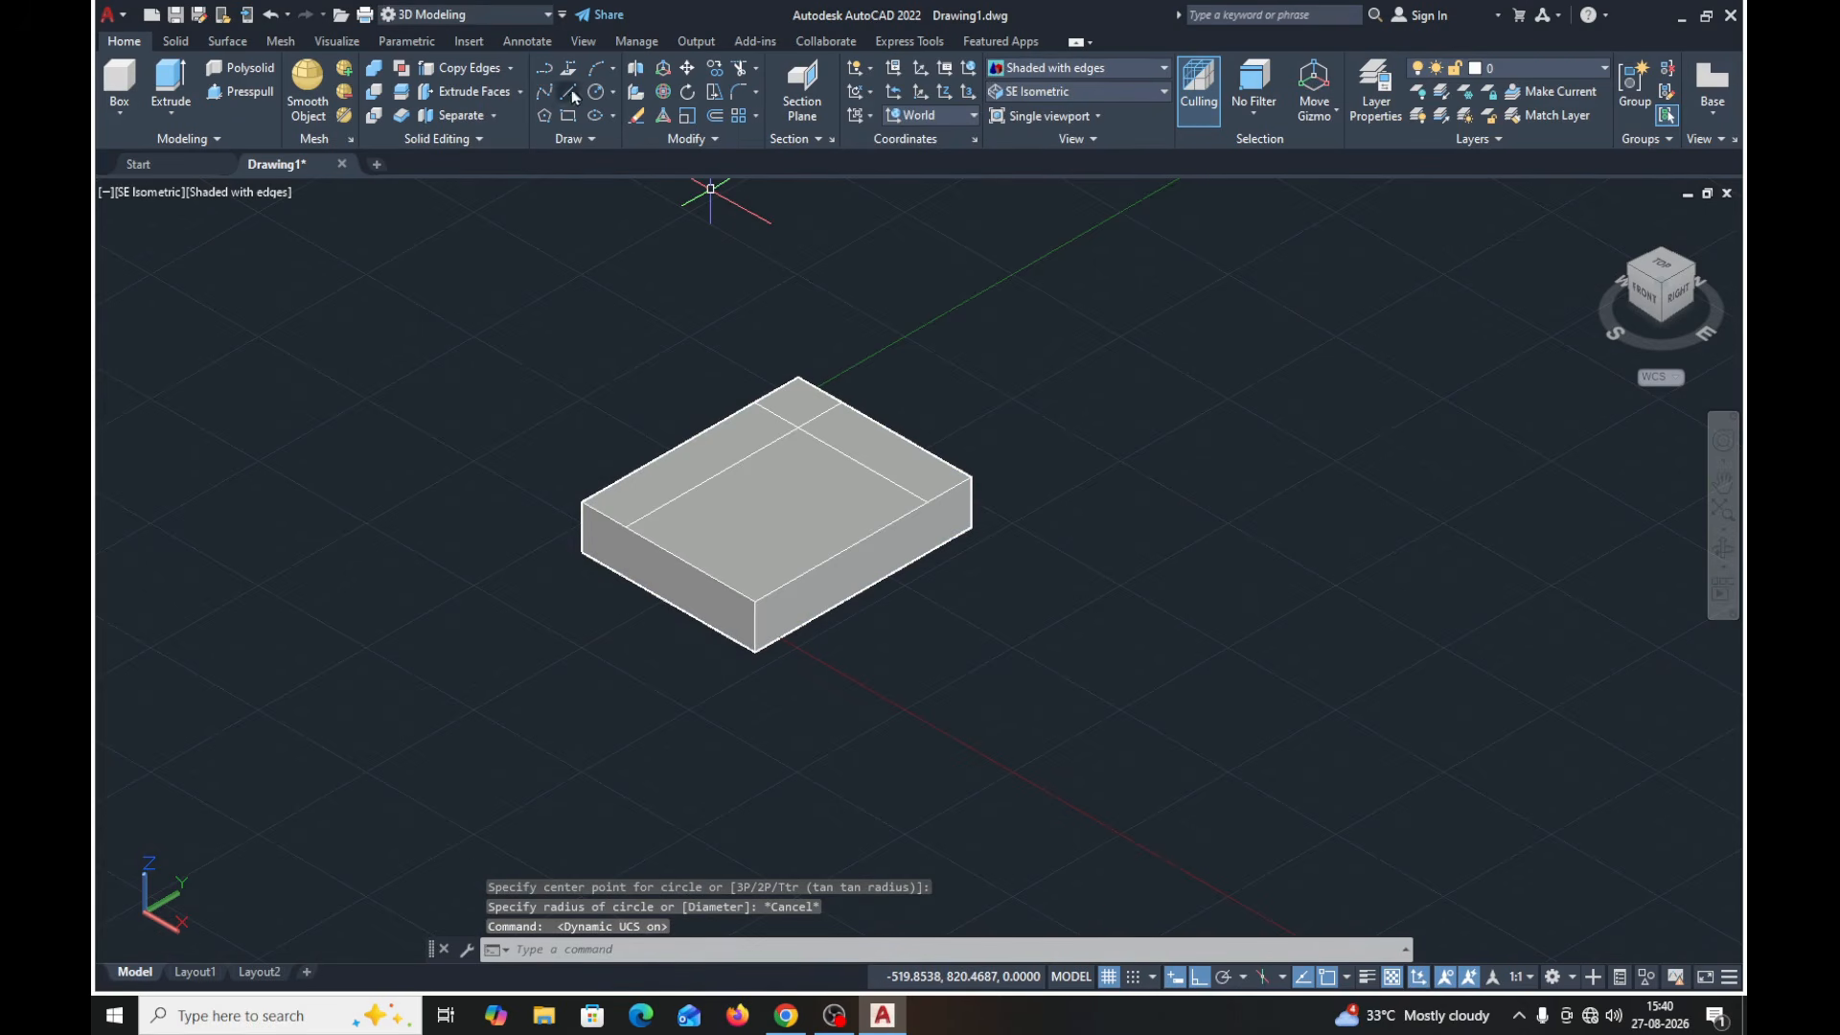
{"action": "left_click", "coordinate": [602, 96]}
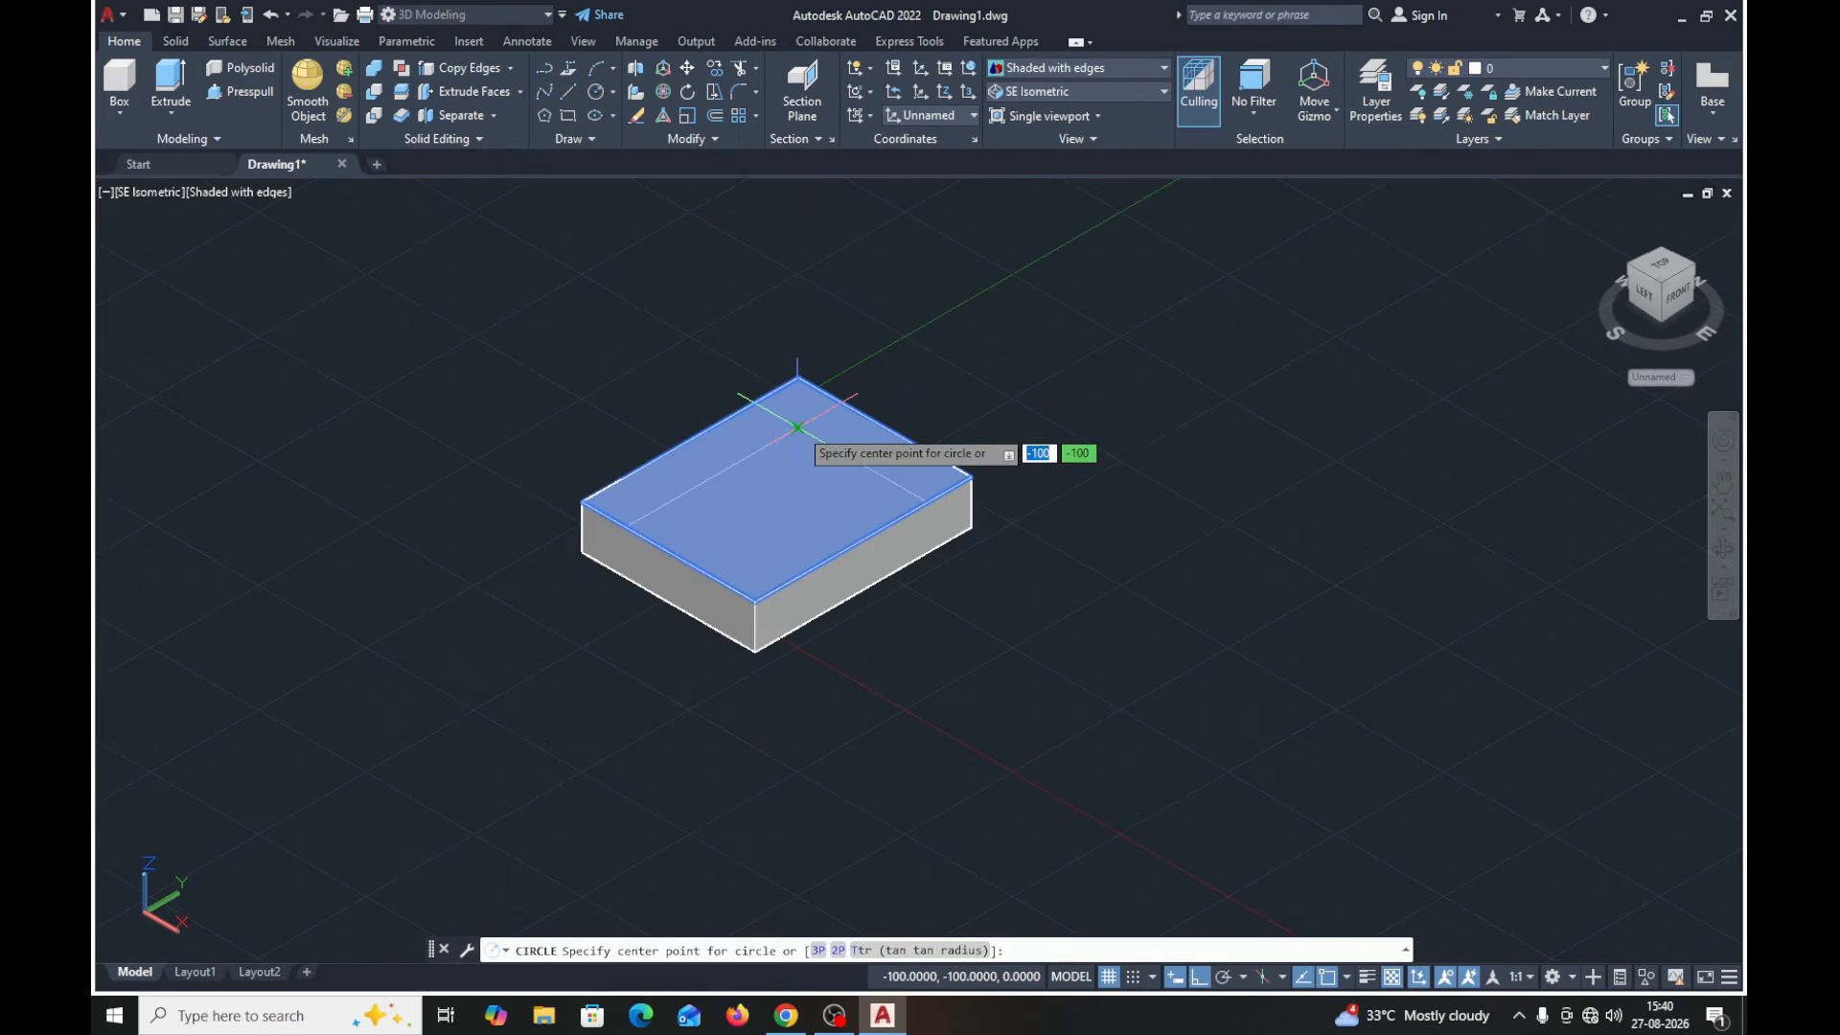
{"action": "left_click", "coordinate": [798, 427]}
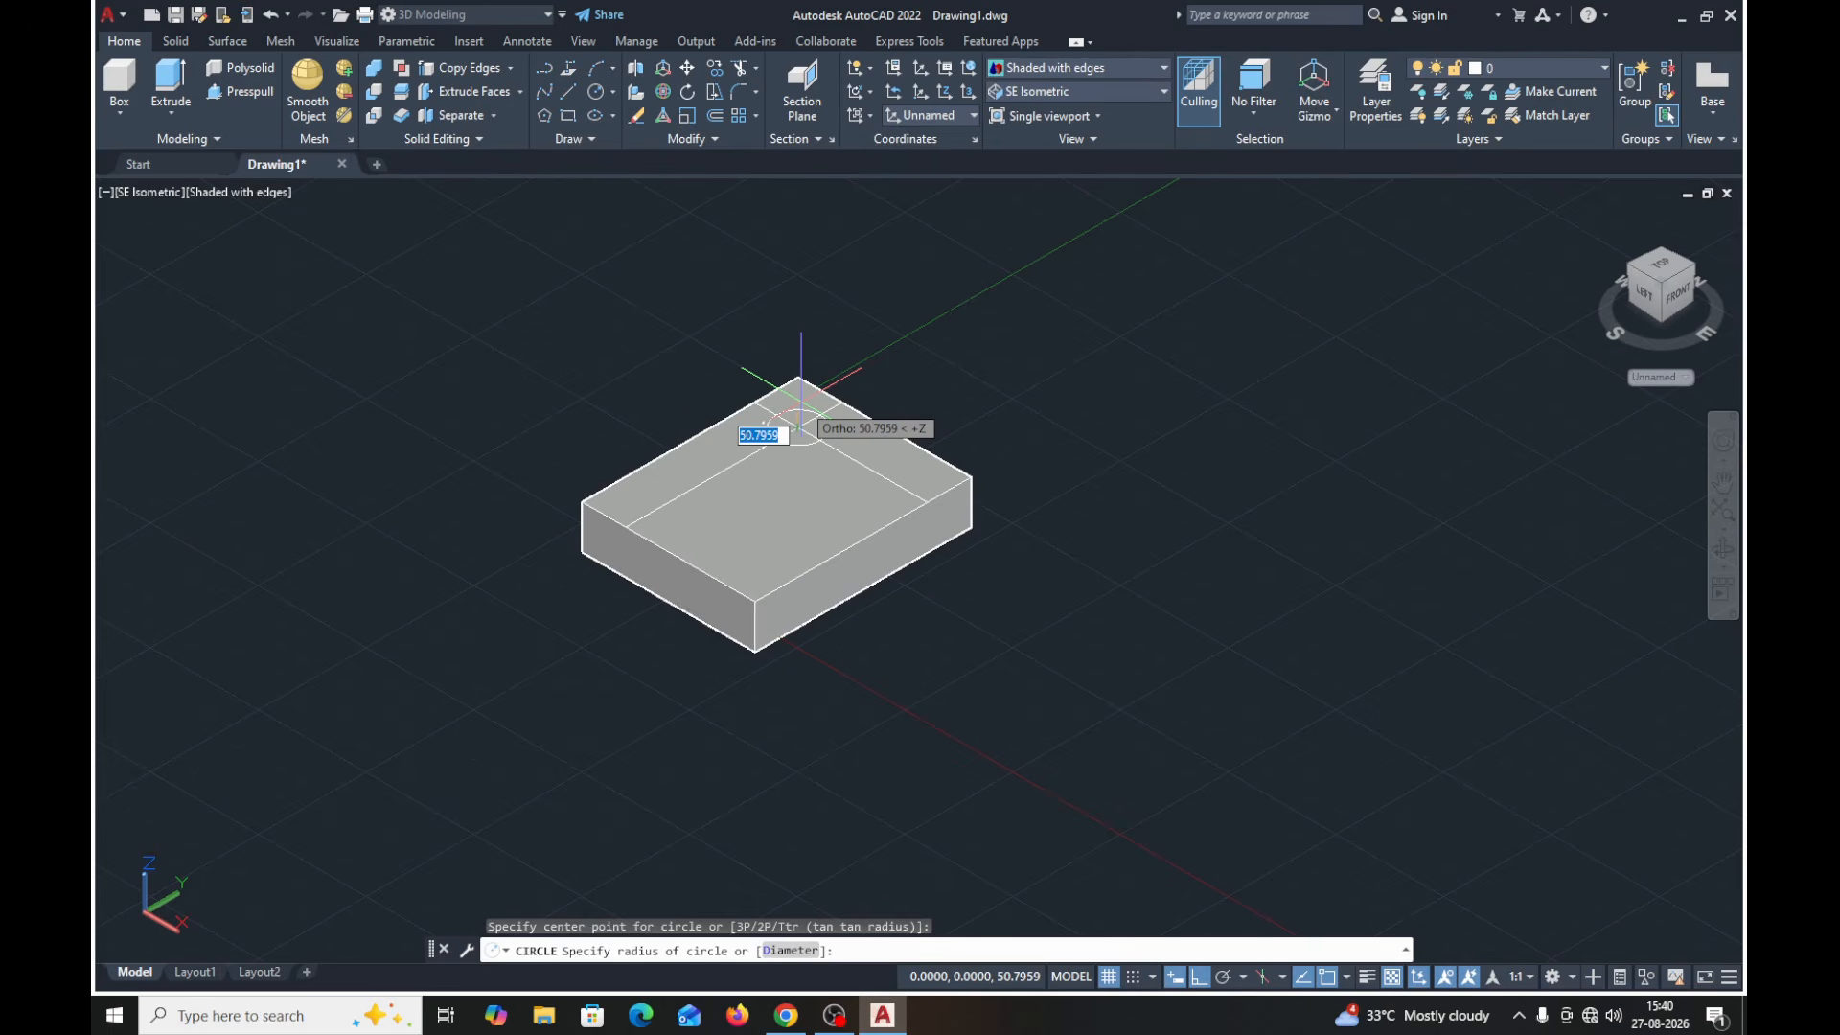
{"action": "type", "text": "5"}
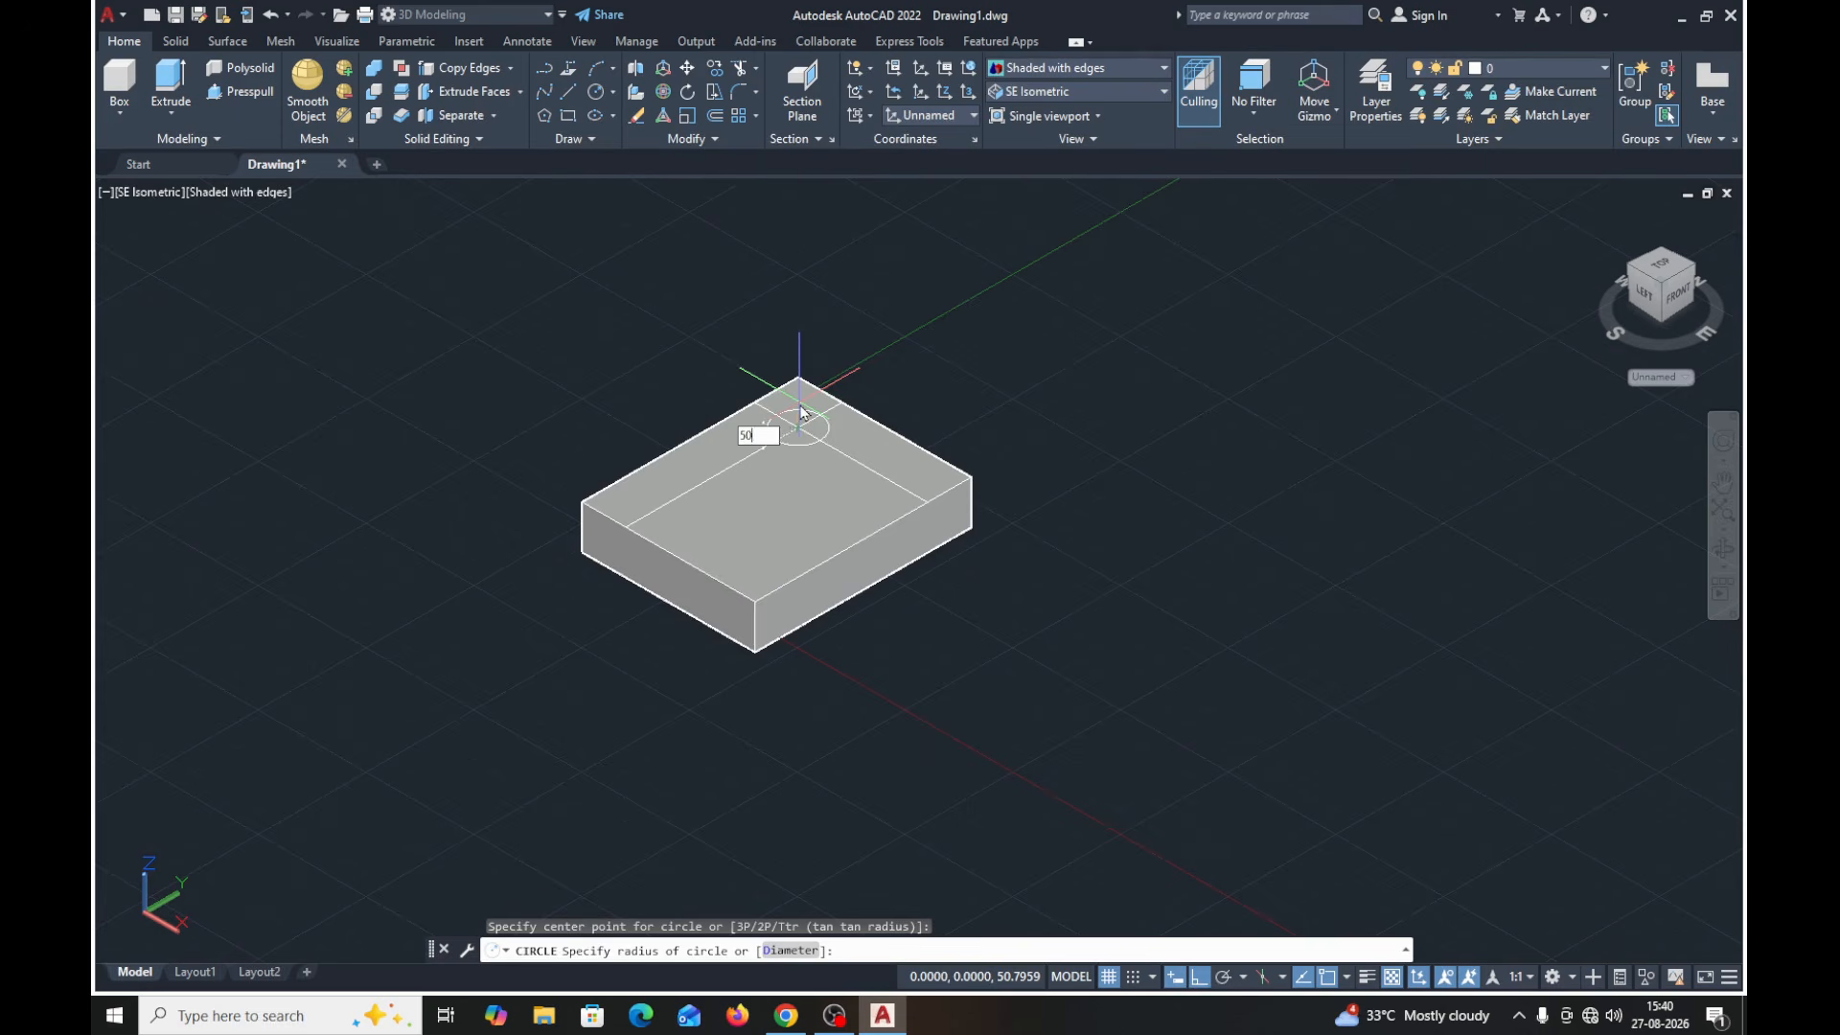
{"action": "type", "text": "0"}
{"action": "key", "text": "Return"}
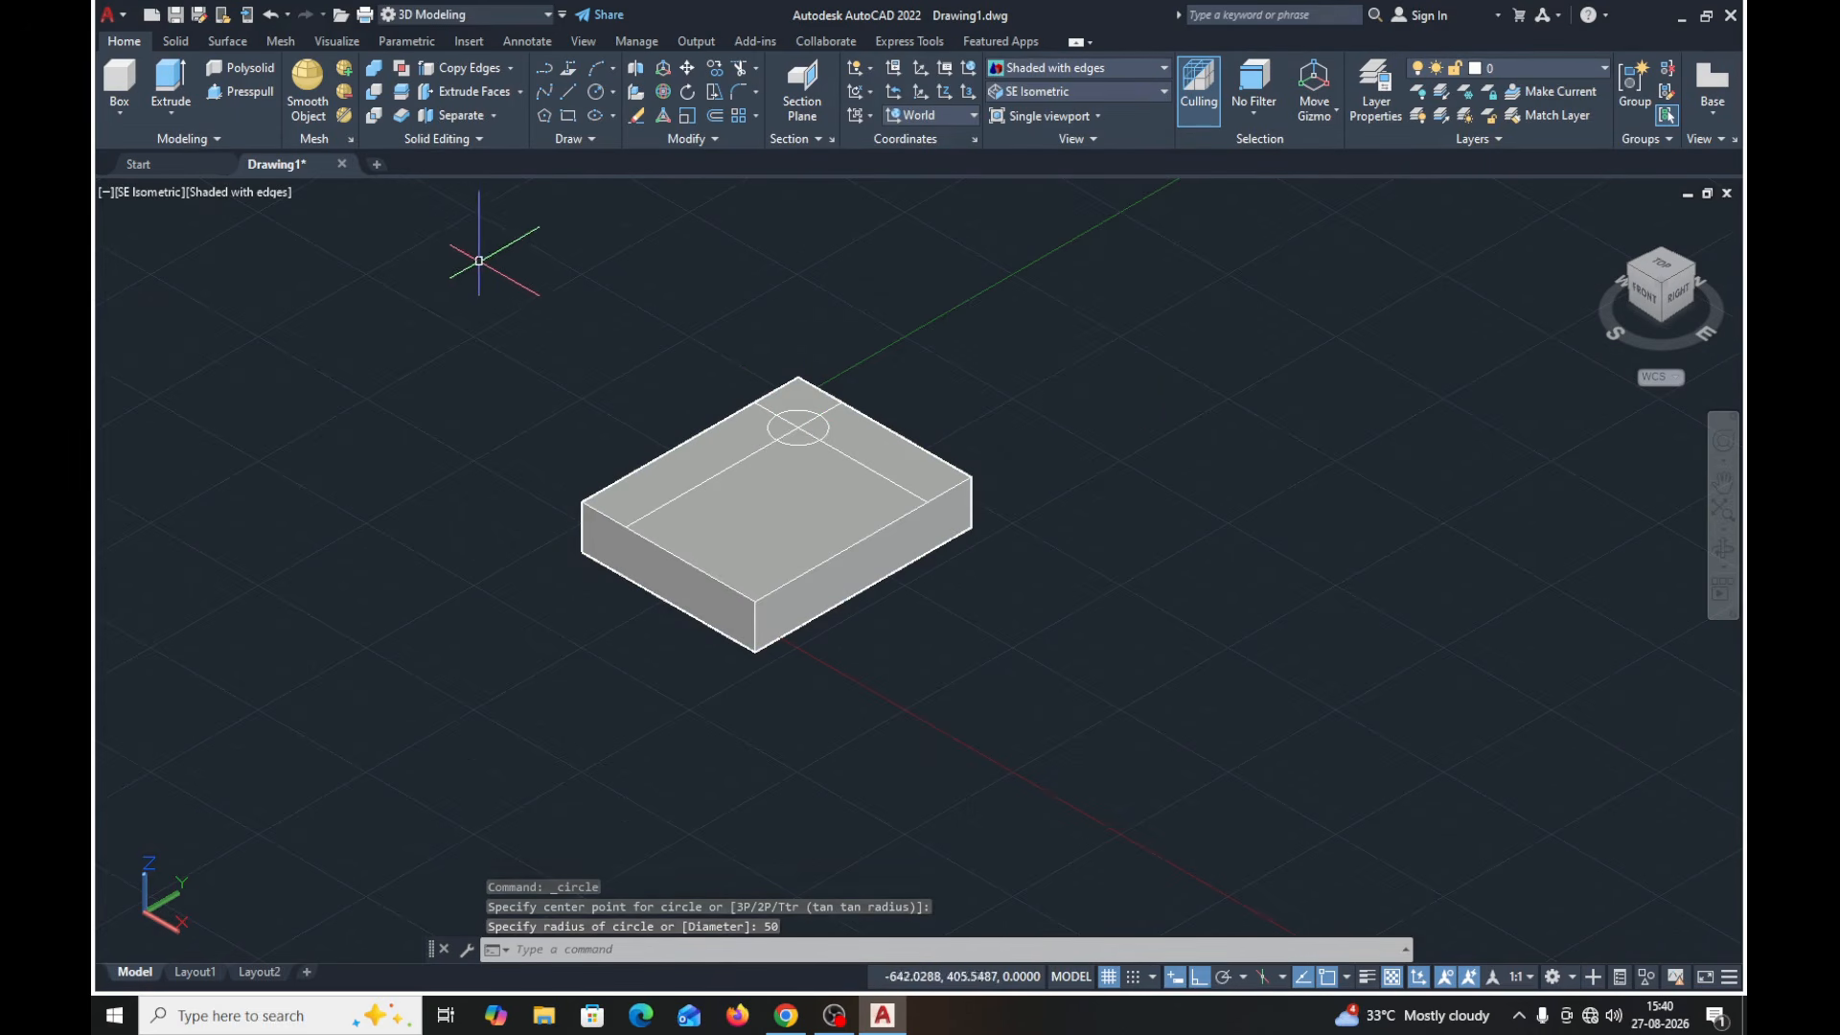
- Presspull all four quarter areas of the radius-50 circle downward past the block's underside to cut a through hole
{"action": "left_click", "coordinate": [244, 94]}
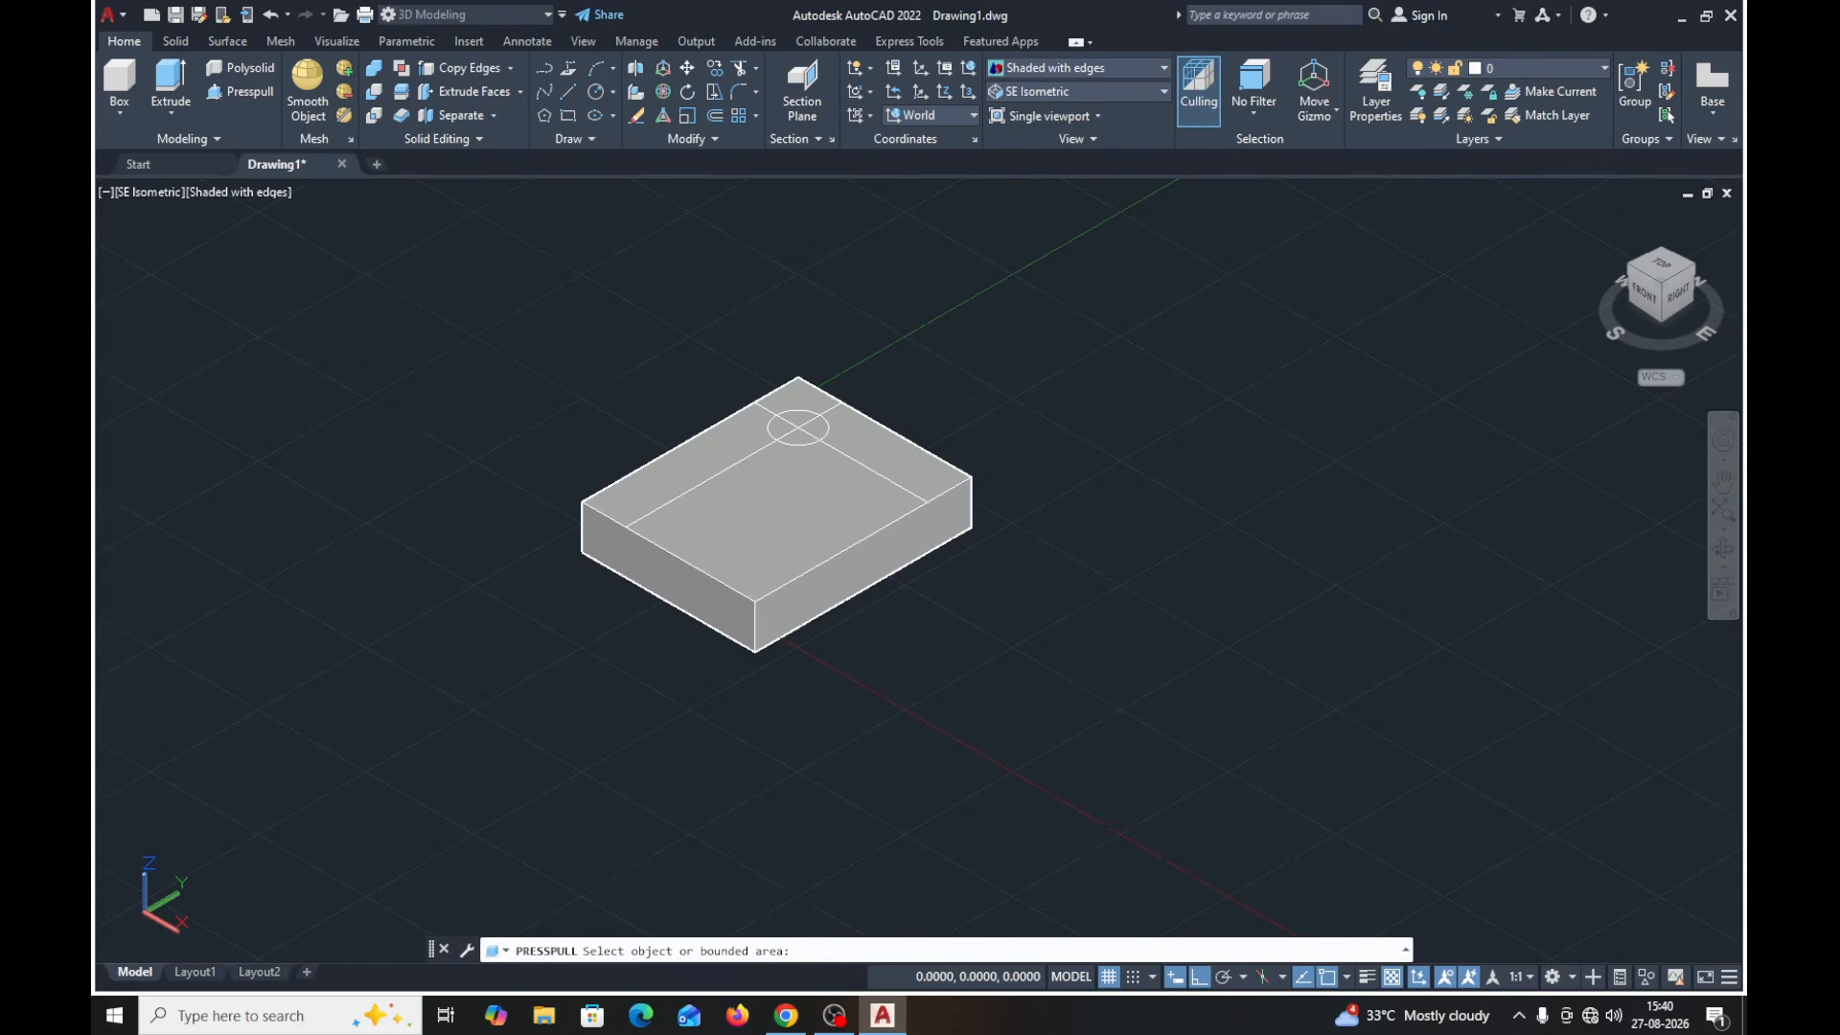
{"action": "left_click", "coordinate": [799, 418]}
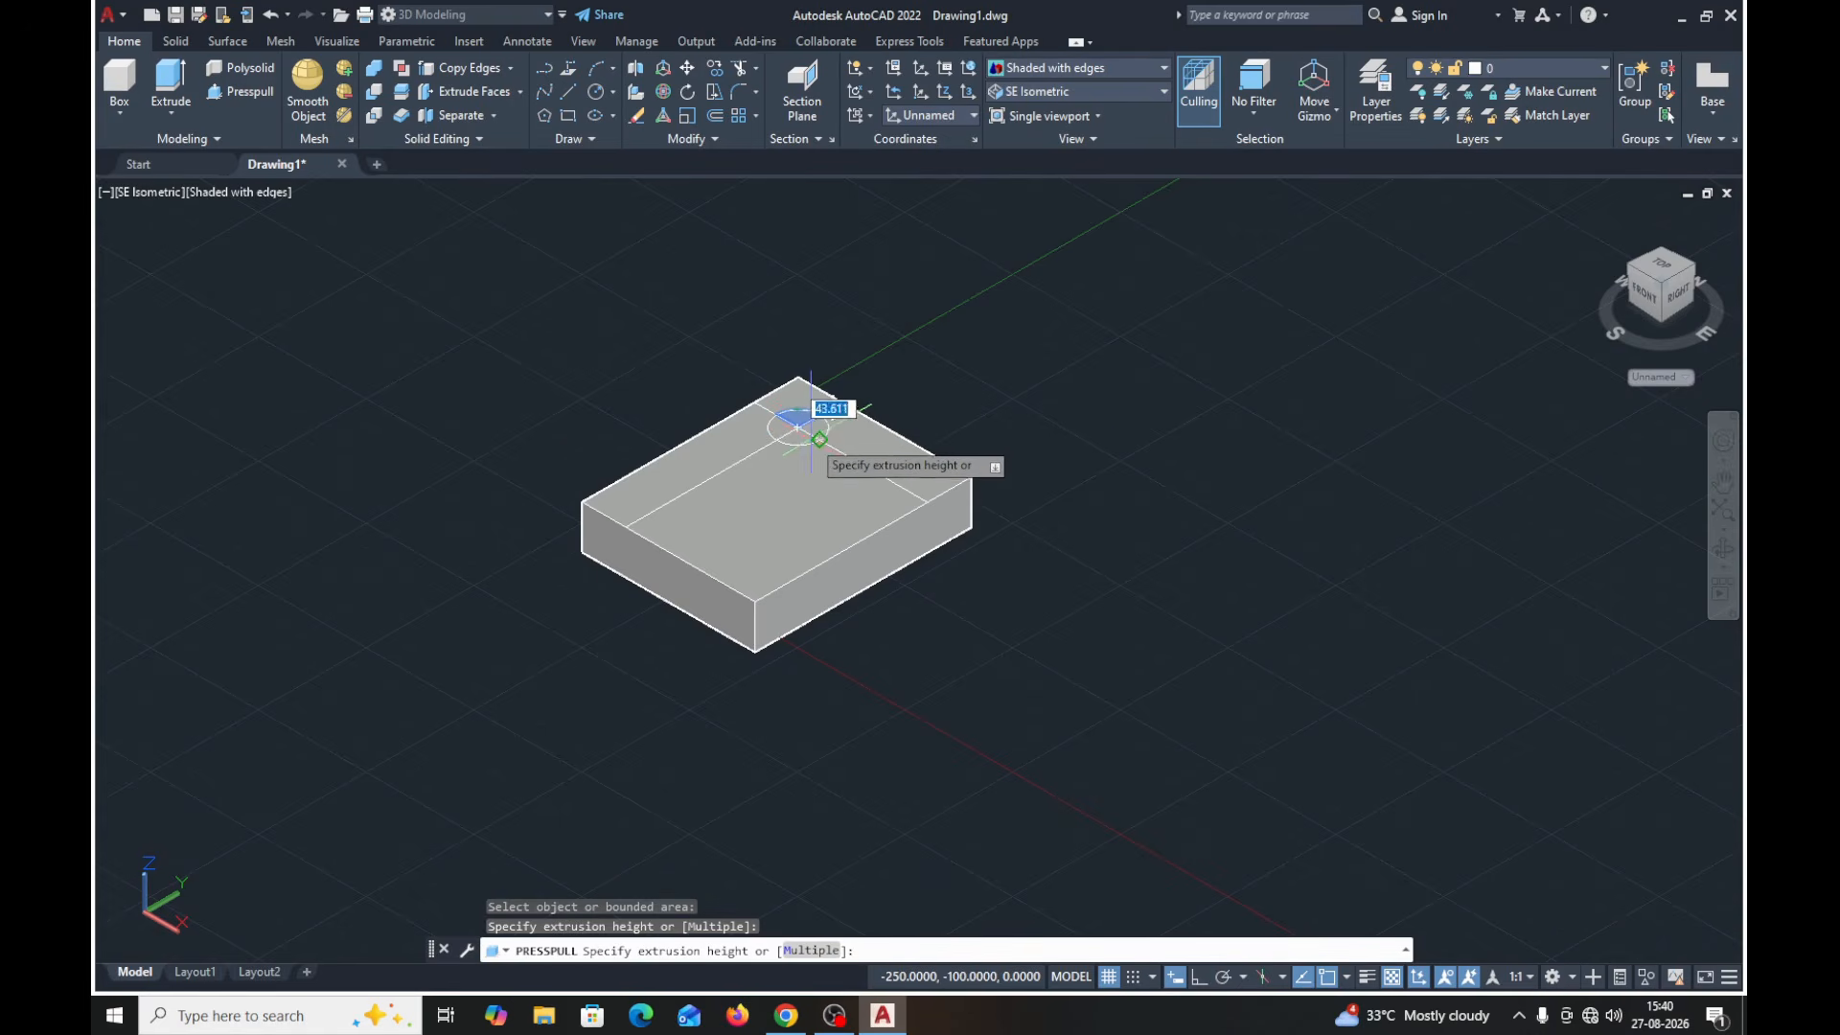
{"action": "left_click", "coordinate": [805, 950]}
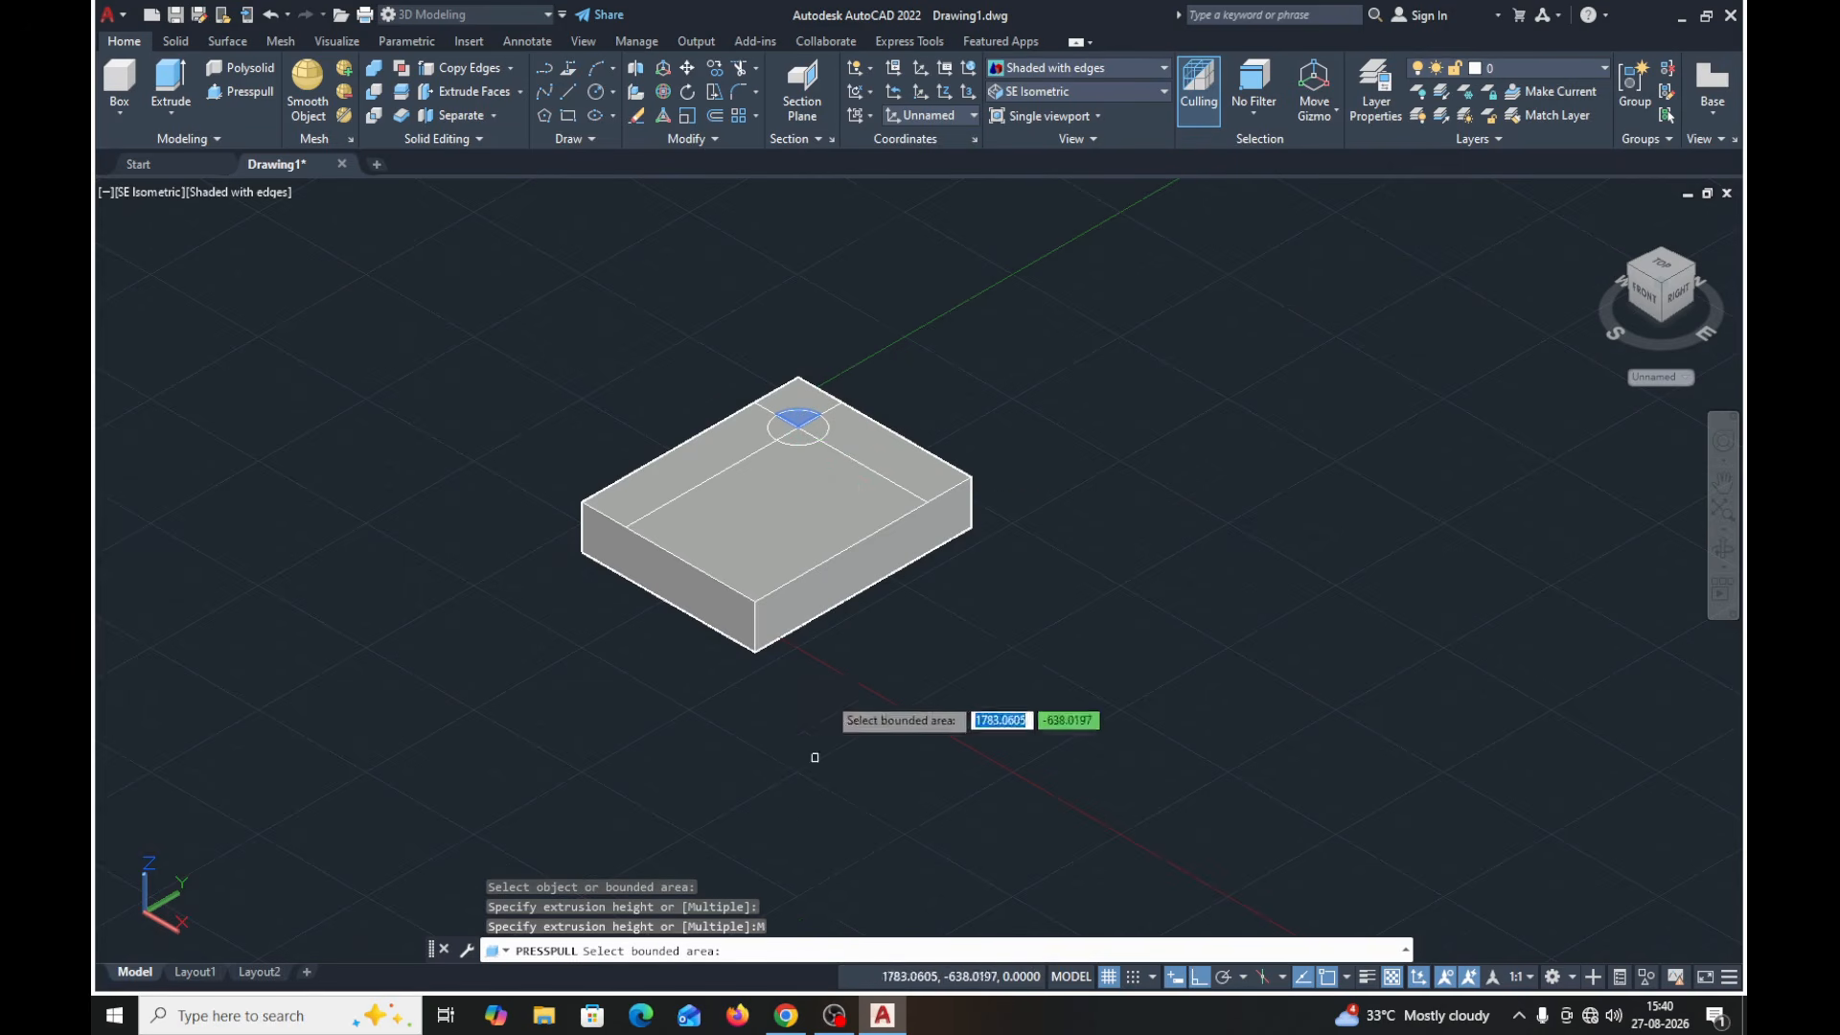
{"action": "left_click", "coordinate": [812, 427]}
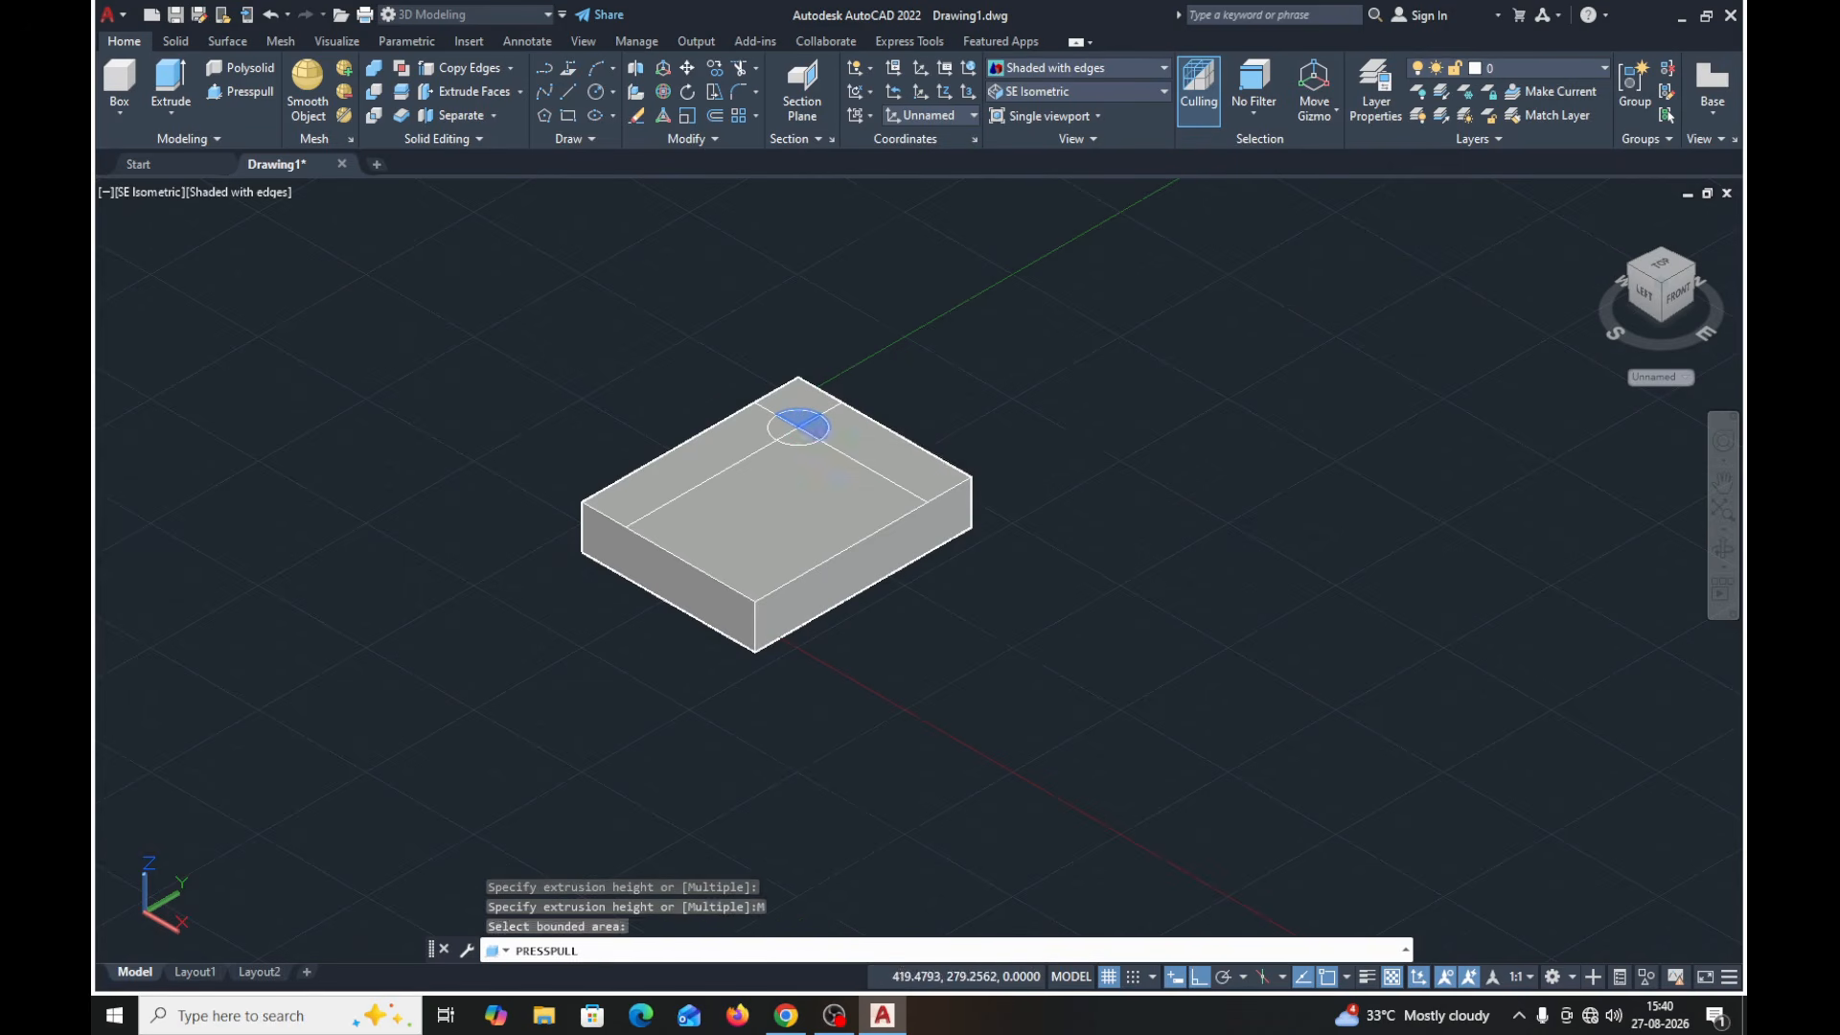
{"action": "left_click", "coordinate": [803, 438]}
{"action": "left_click", "coordinate": [778, 429]}
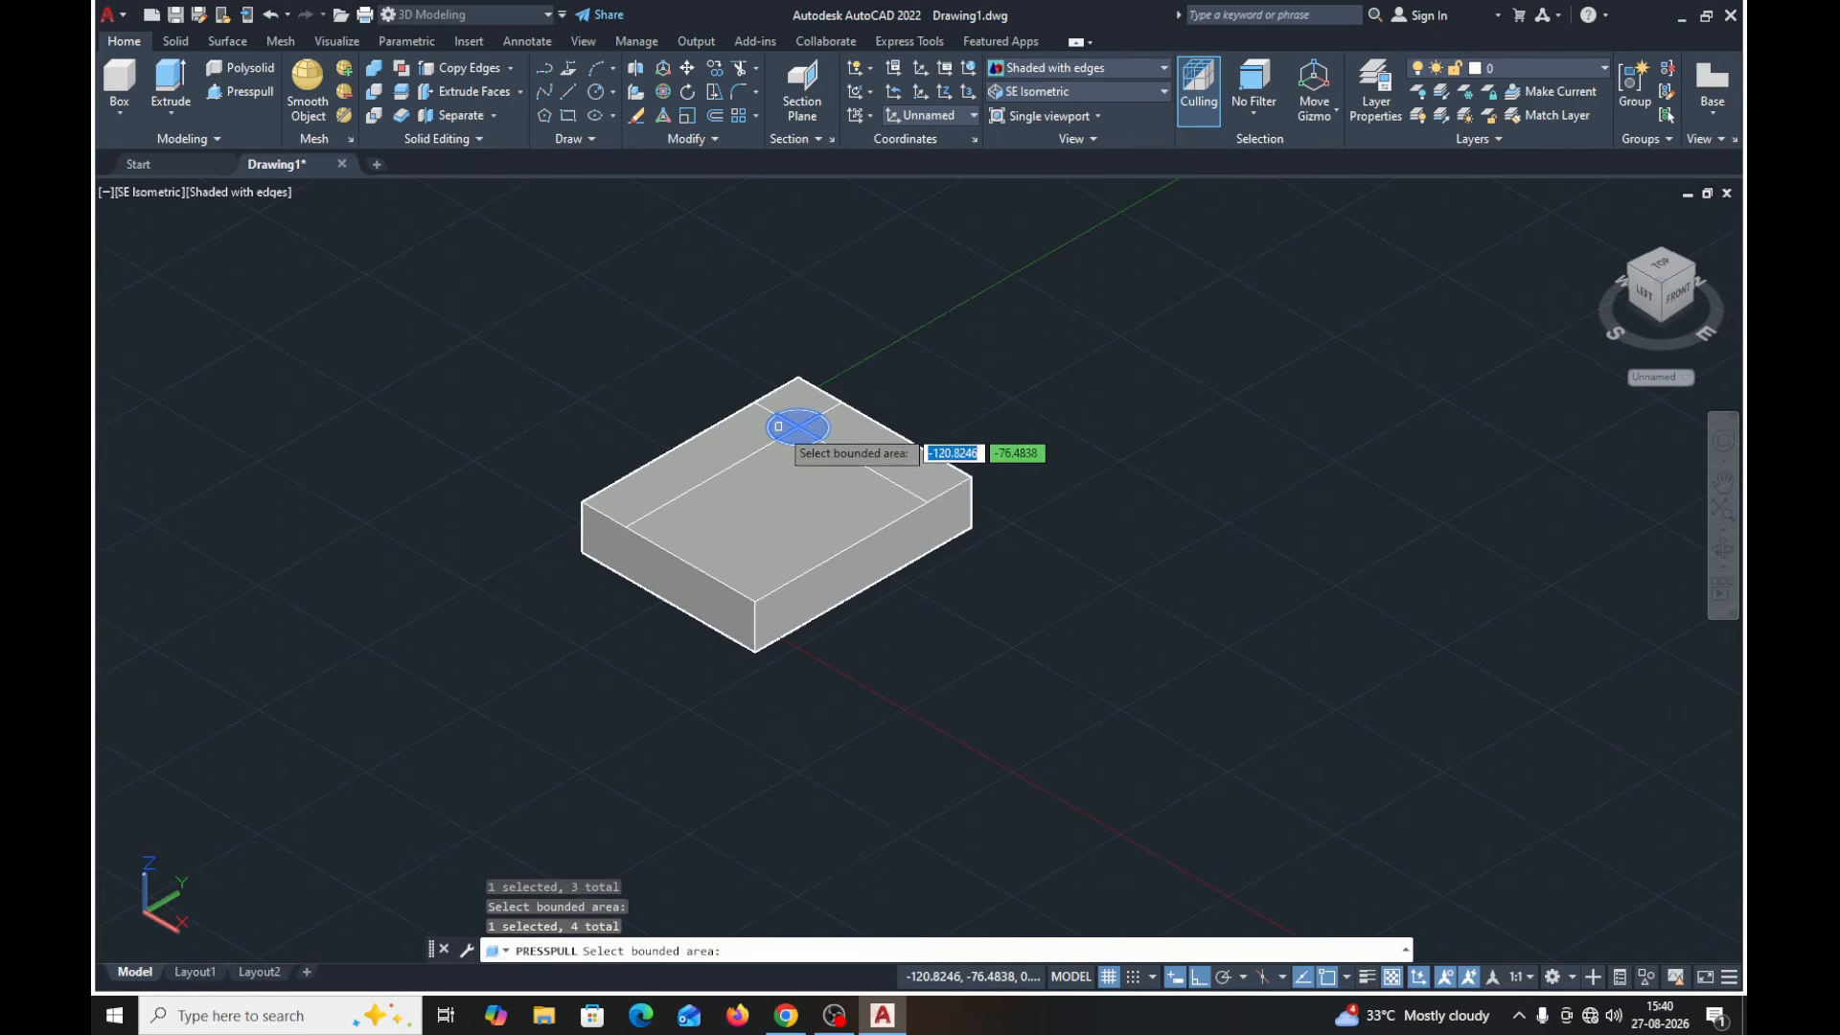
{"action": "key", "text": "Return"}
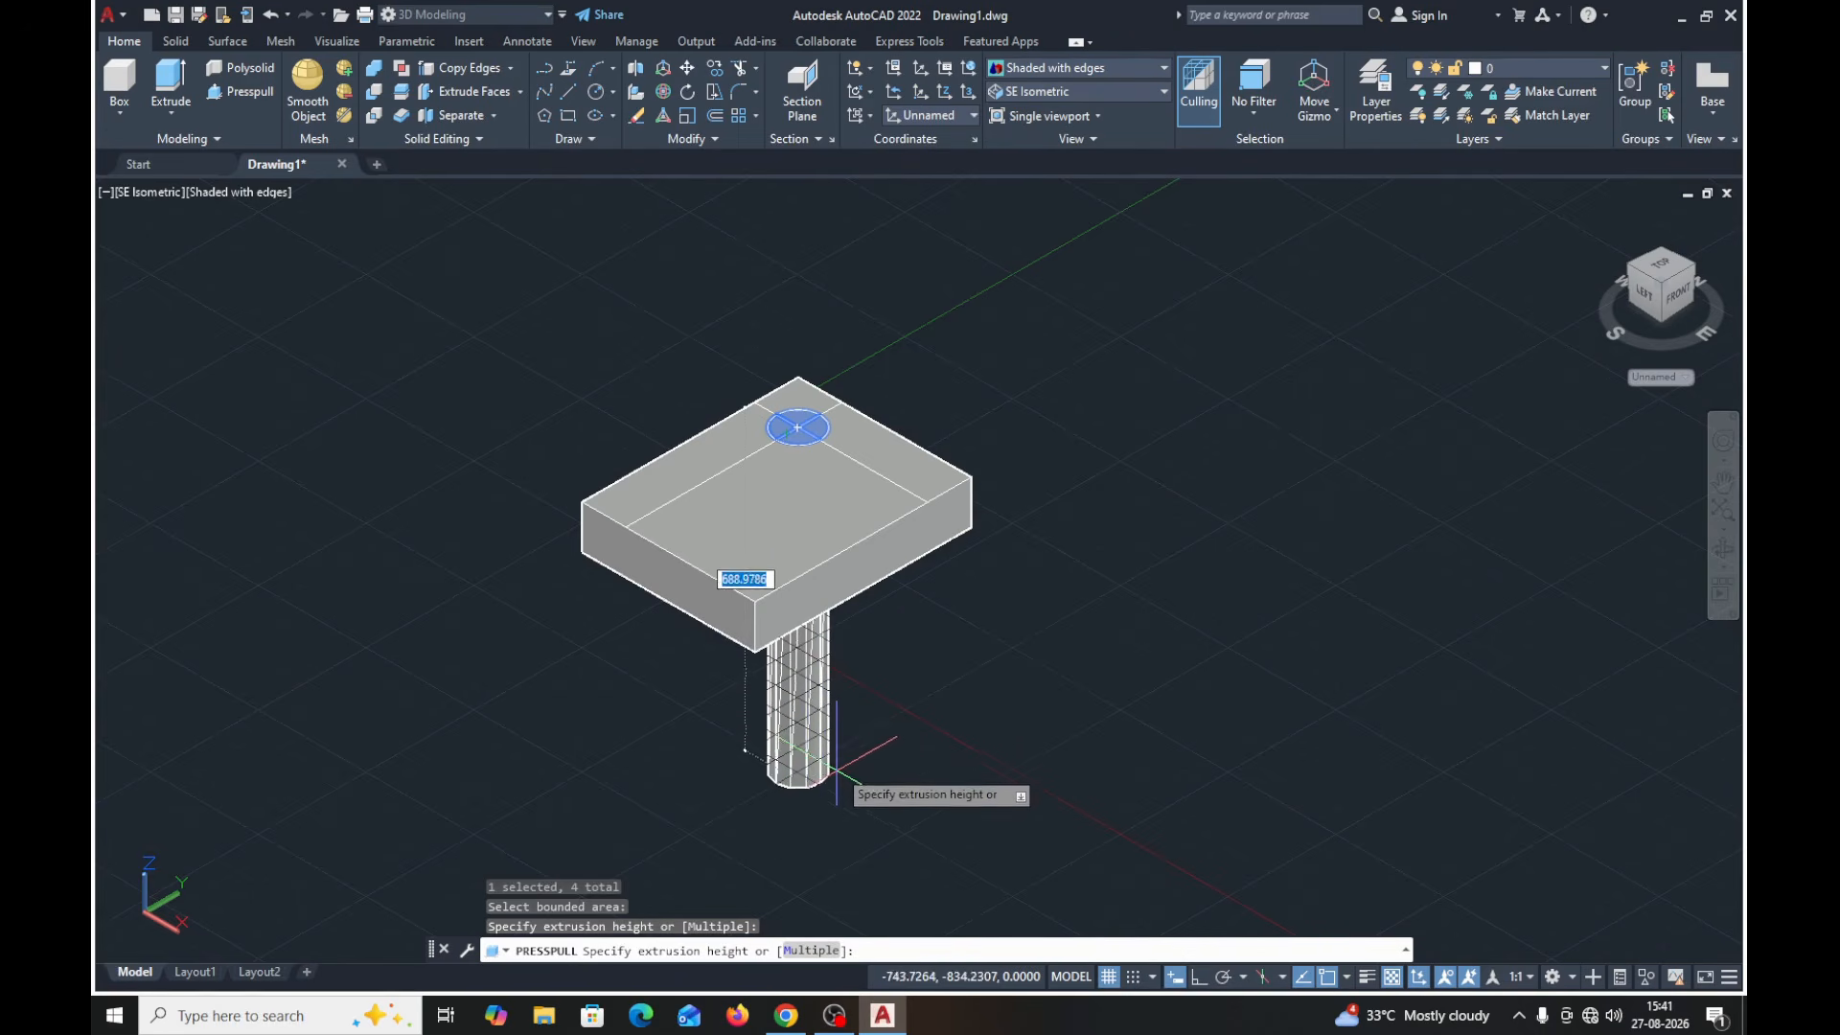
{"action": "left_click", "coordinate": [837, 758]}
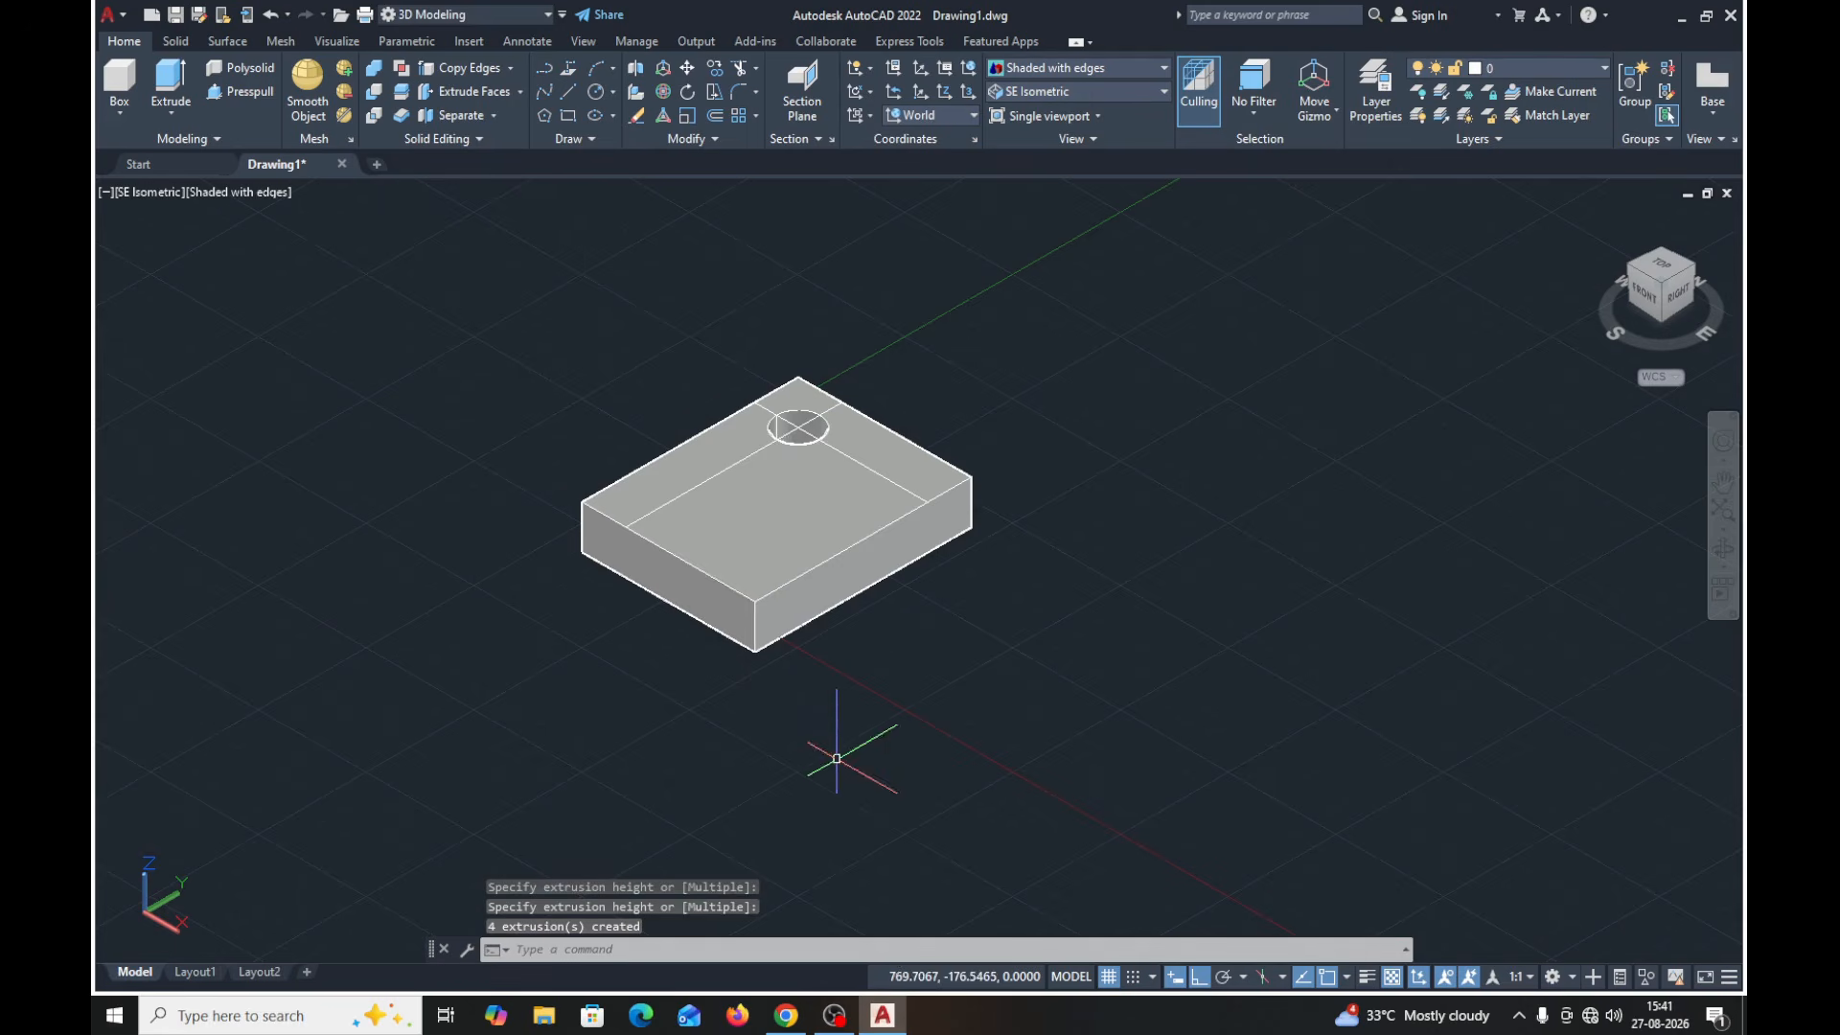
- Erase the two copied edge lines that cross at the hole on the top face
{"action": "scroll", "coordinate": [1090, 614], "scroll_direction": "up", "scroll_amount": 1}
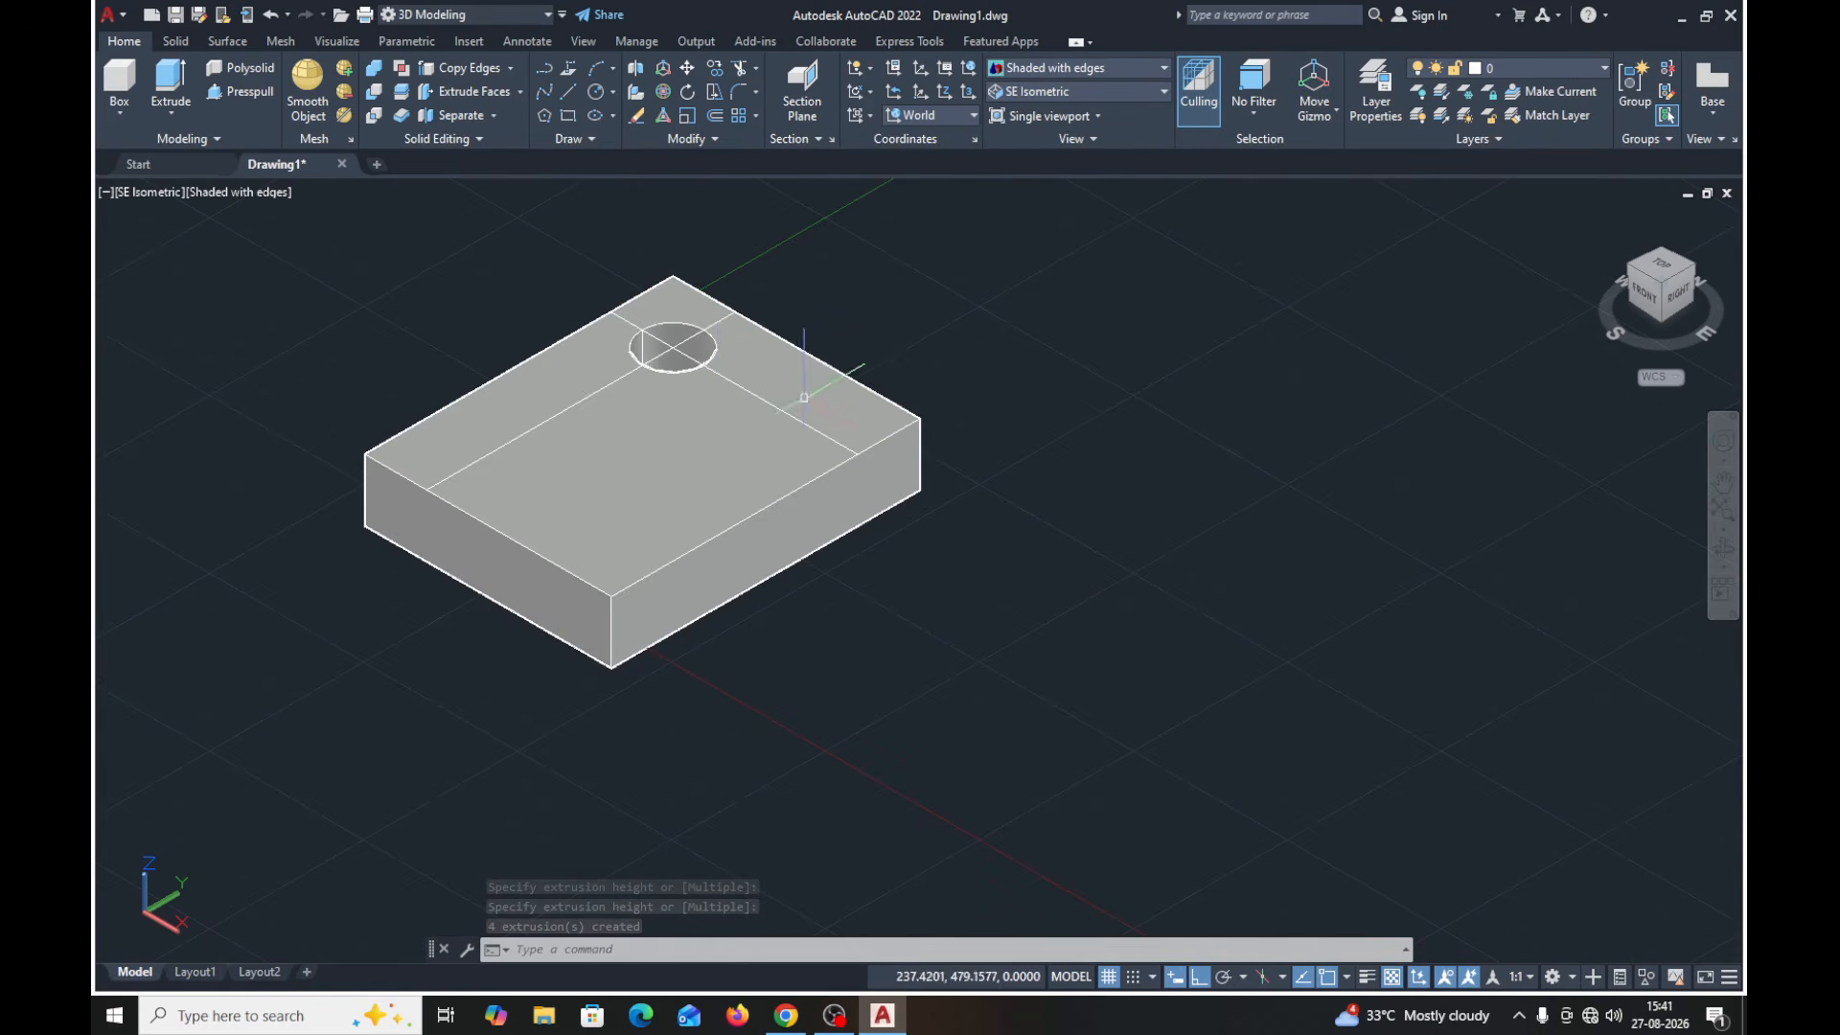
{"action": "left_click", "coordinate": [639, 118]}
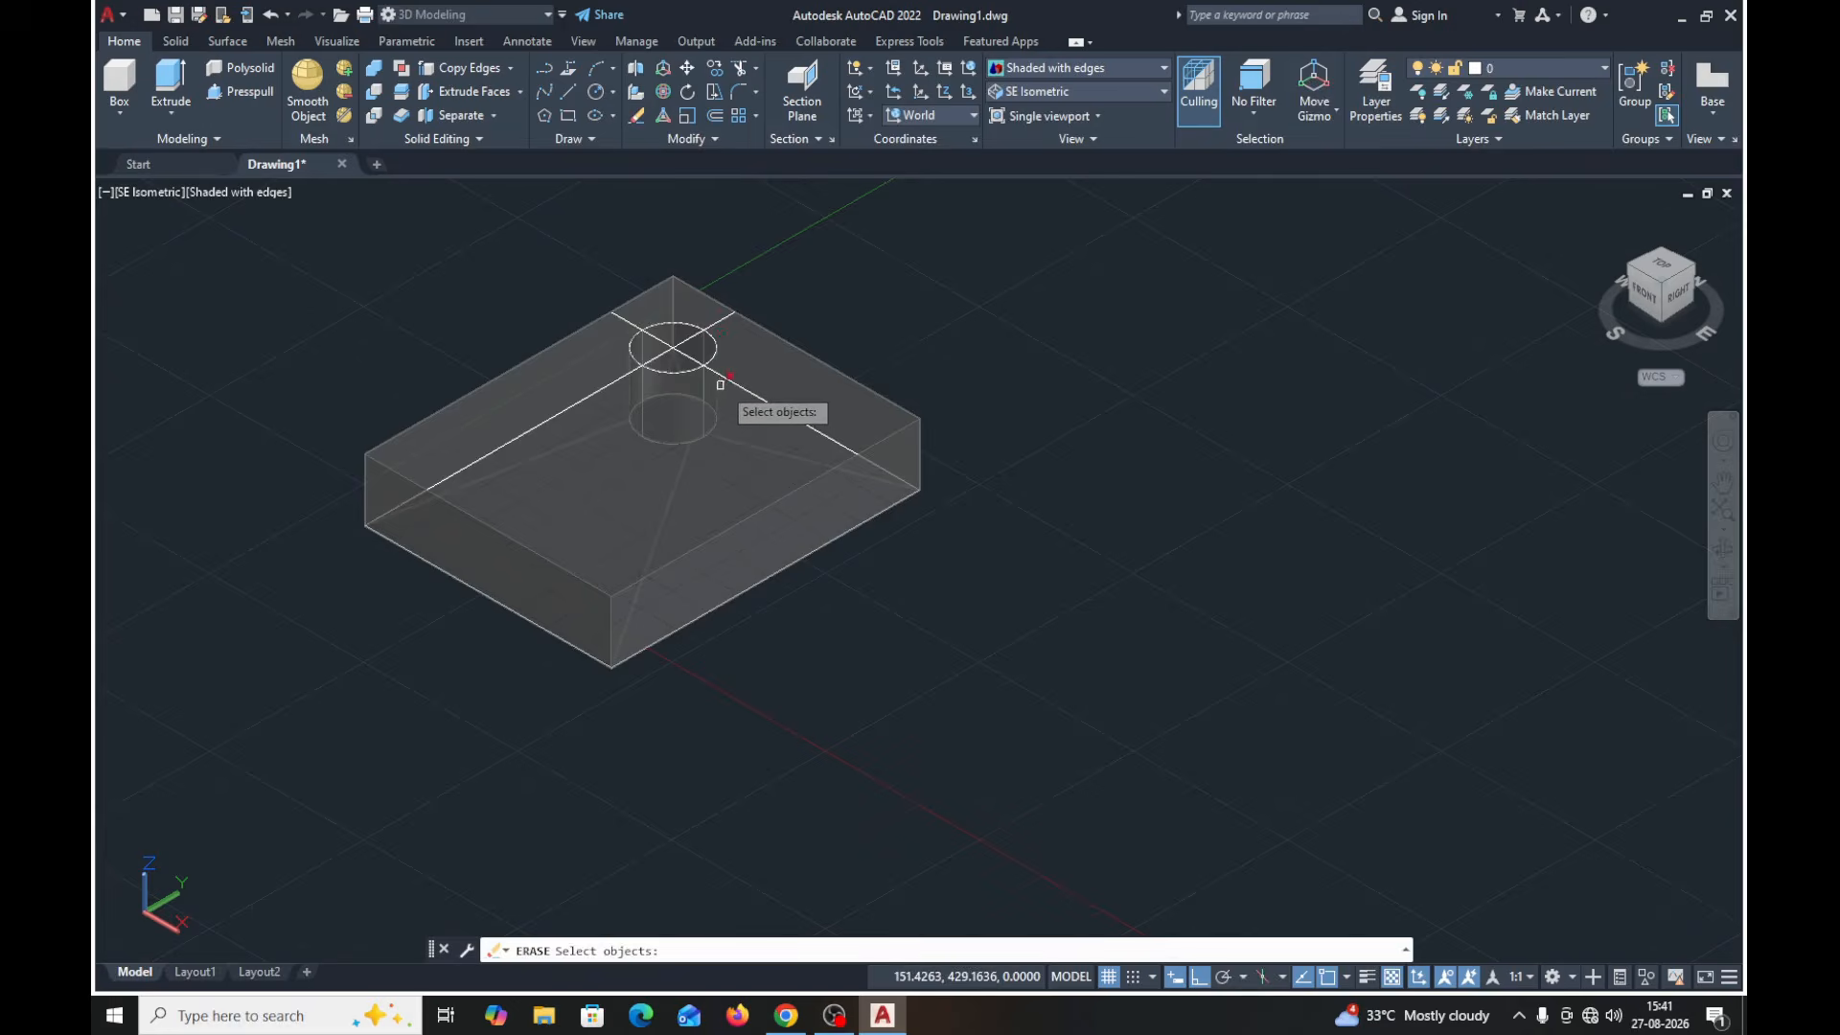
{"action": "left_click", "coordinate": [768, 400]}
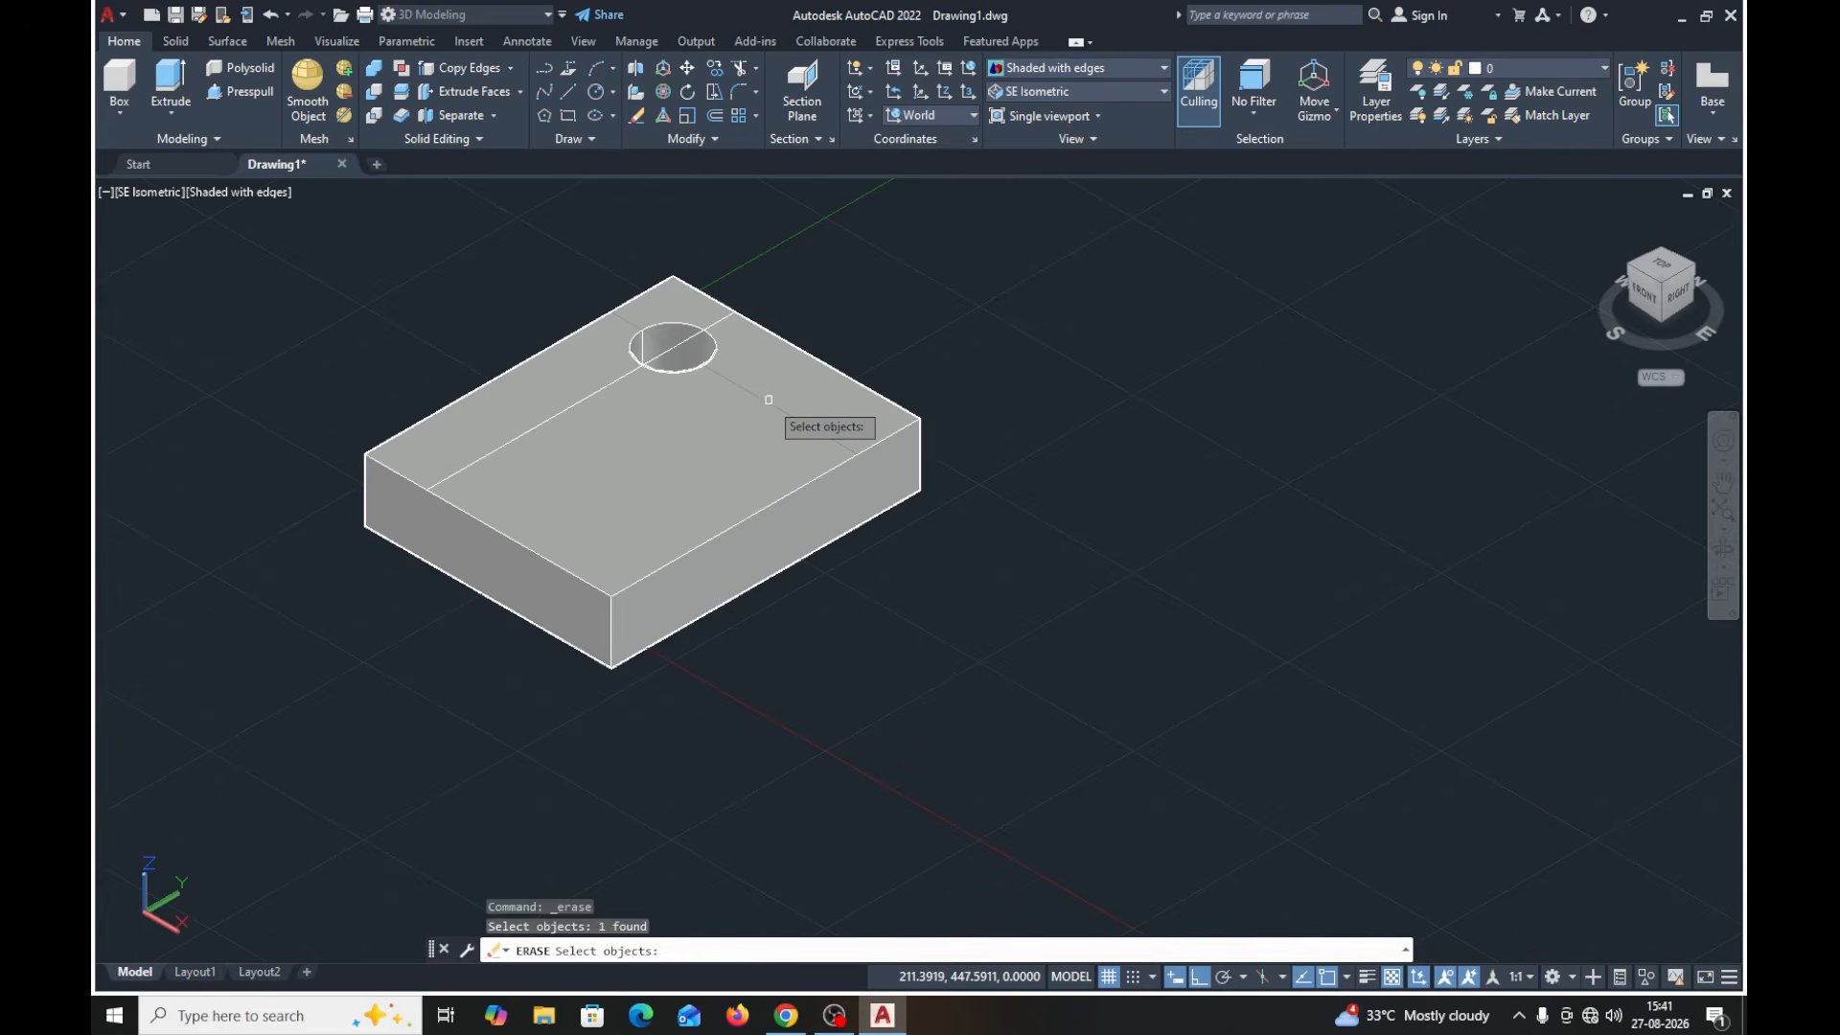
{"action": "left_click", "coordinate": [723, 314]}
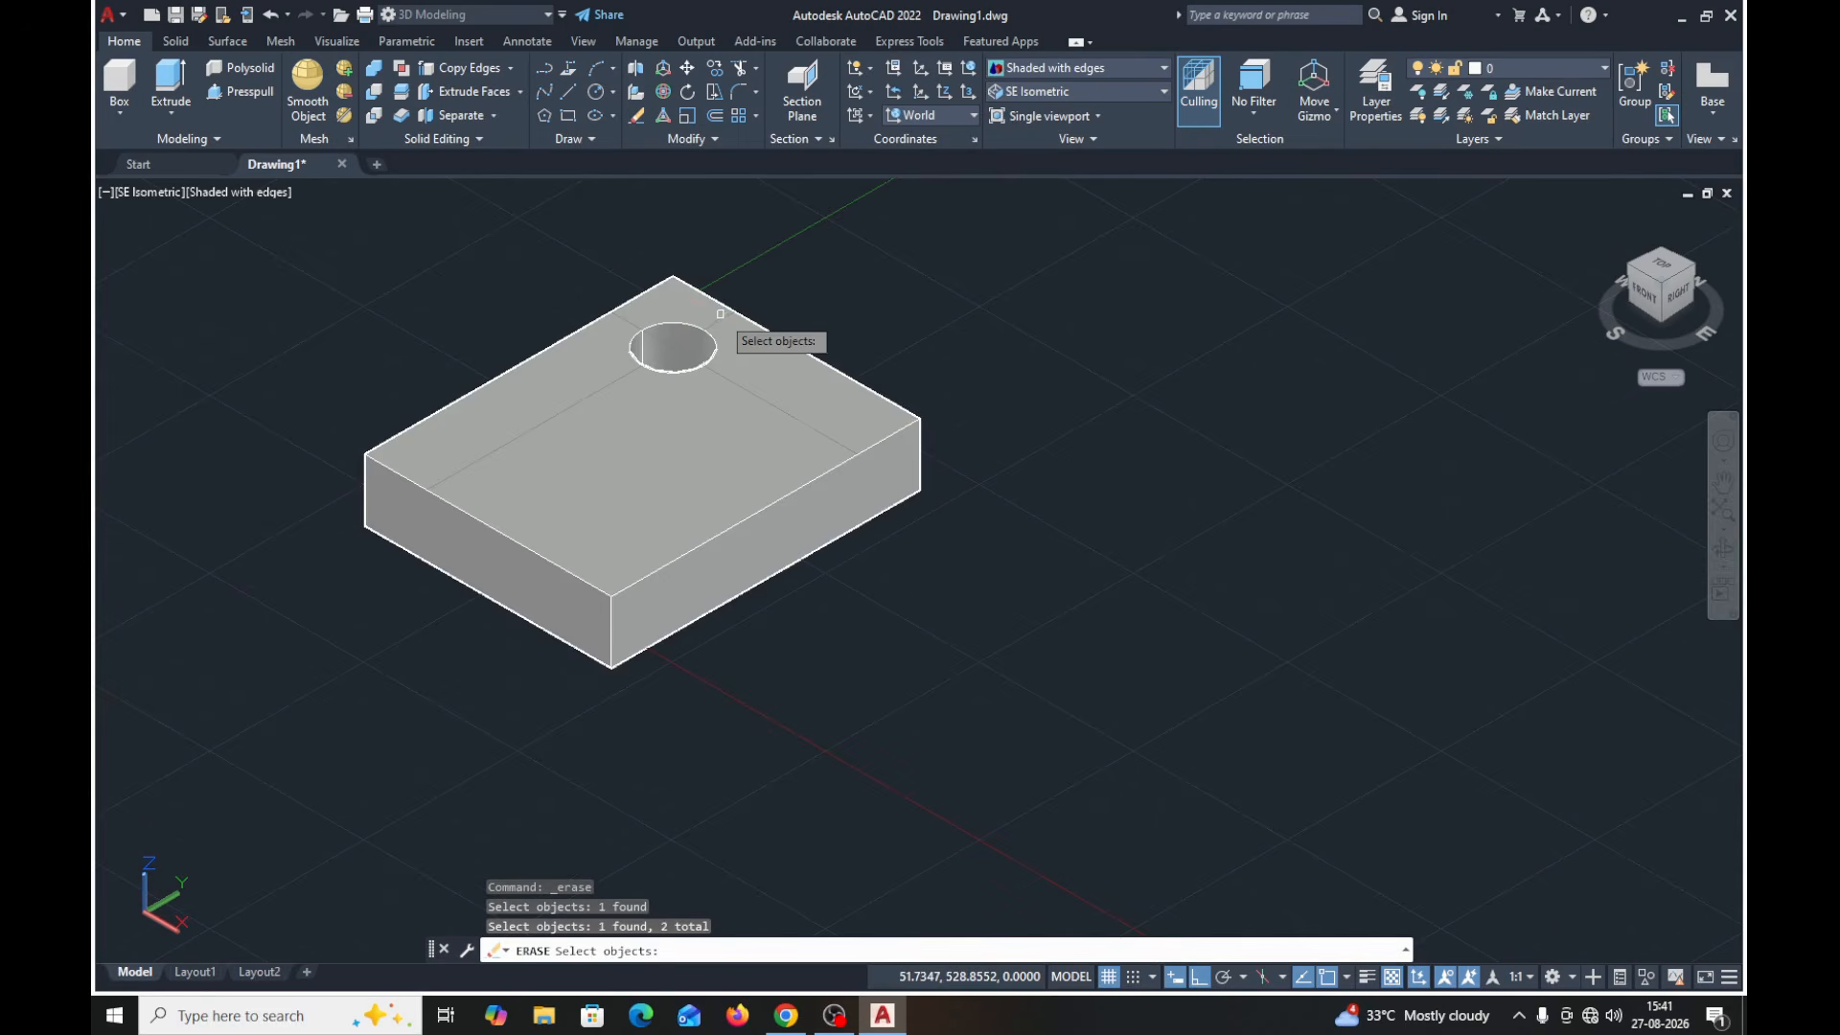
{"action": "key", "text": "Return"}
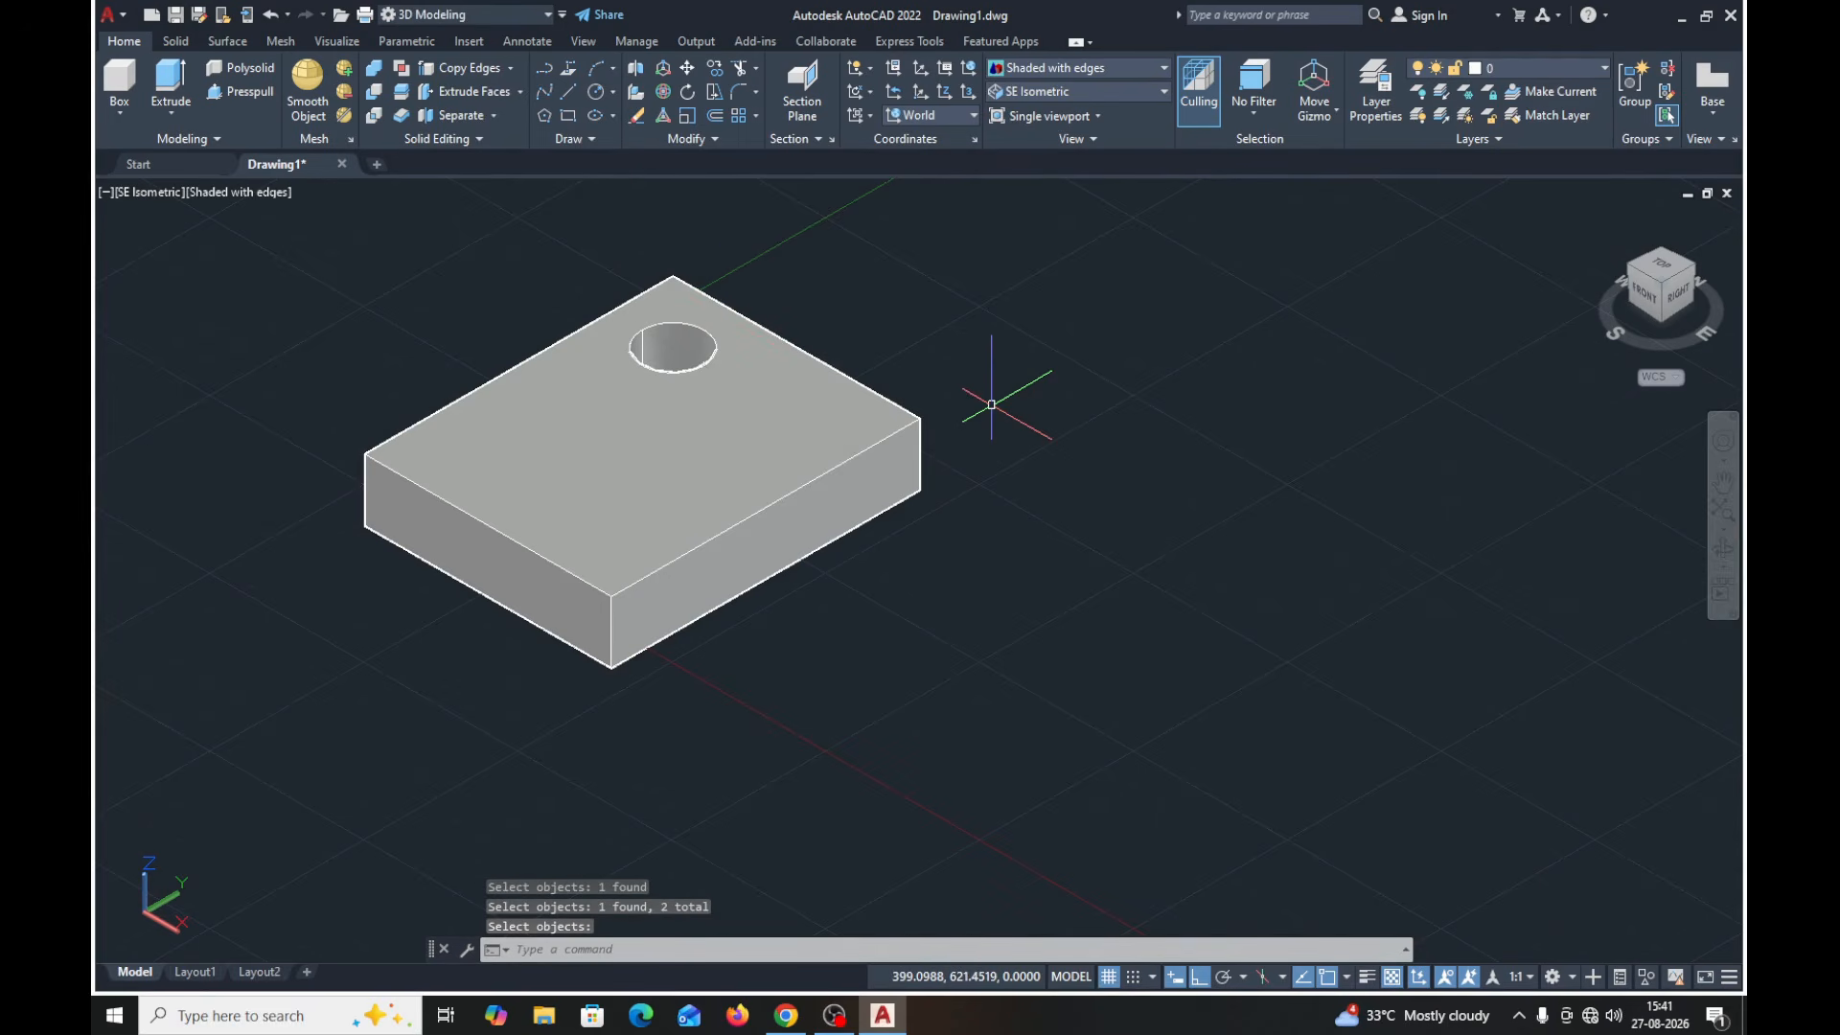
- Copy the top face's 500-unit edge at its low-X side 100 units in the positive X direction
{"action": "middle_click_drag", "start_coordinate": [998, 407], "coordinate": [1065, 433]}
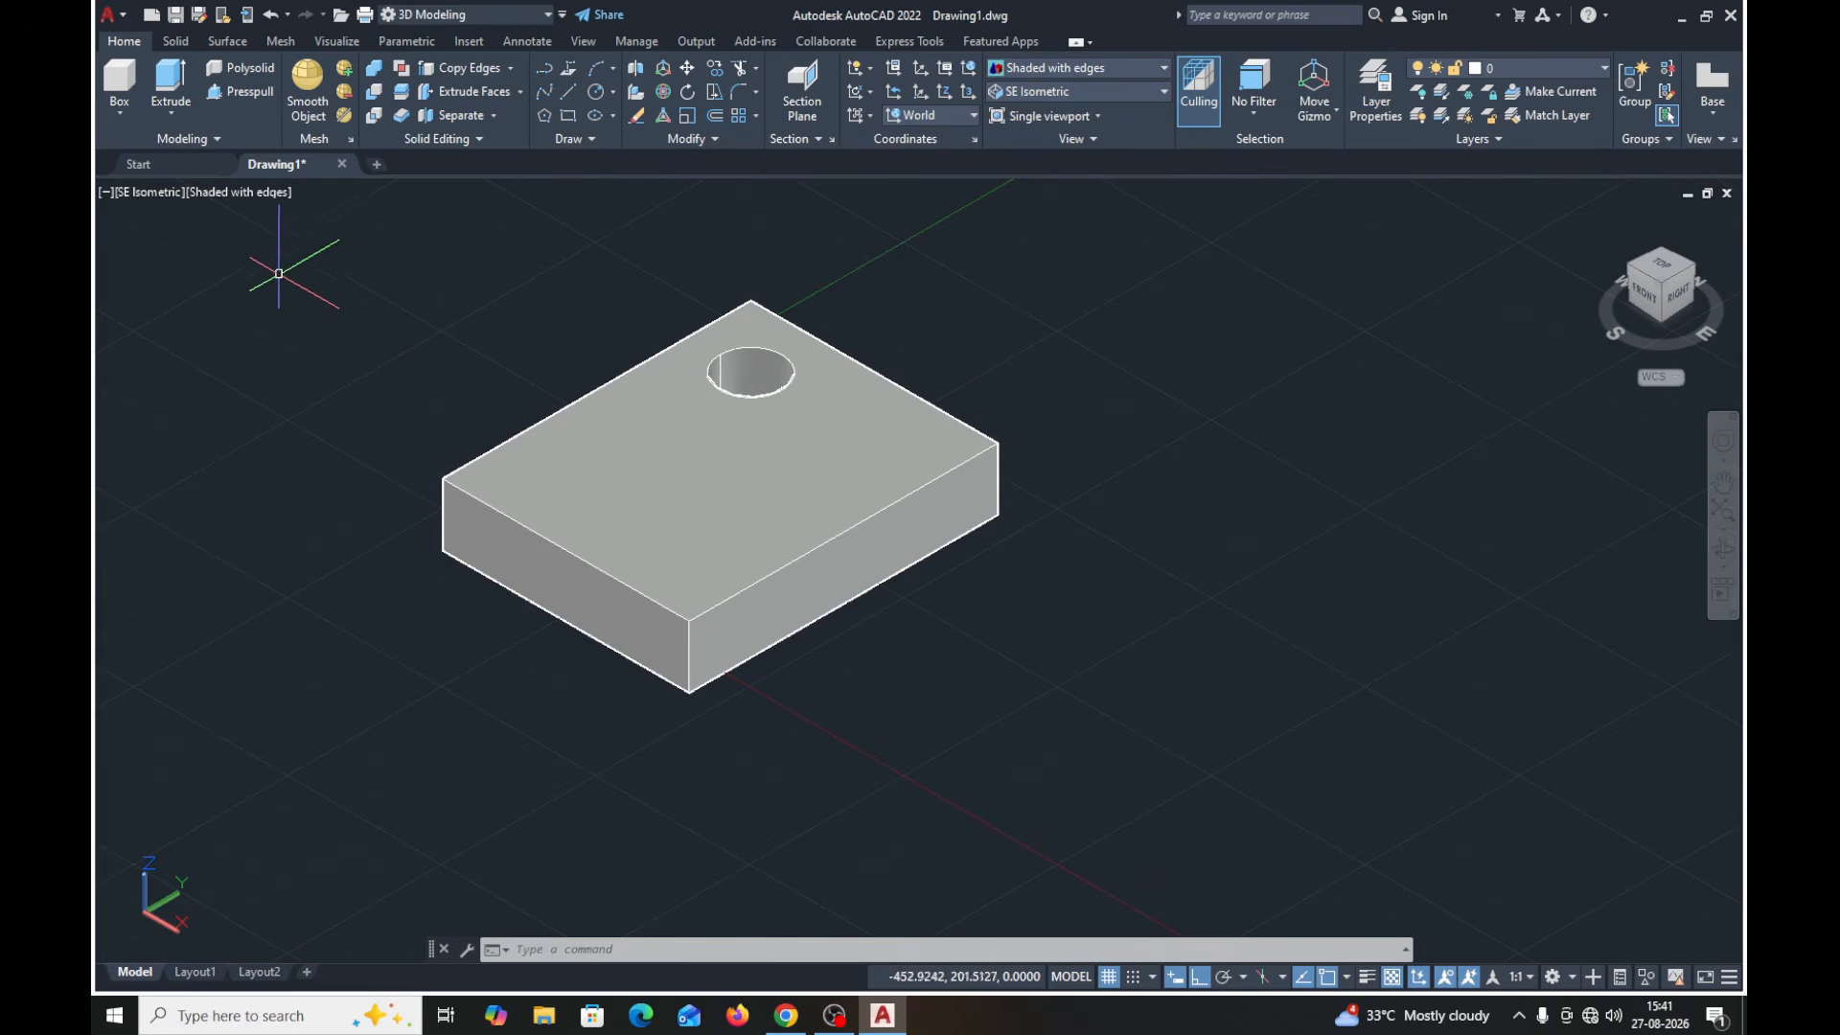
{"action": "left_click", "coordinate": [484, 71]}
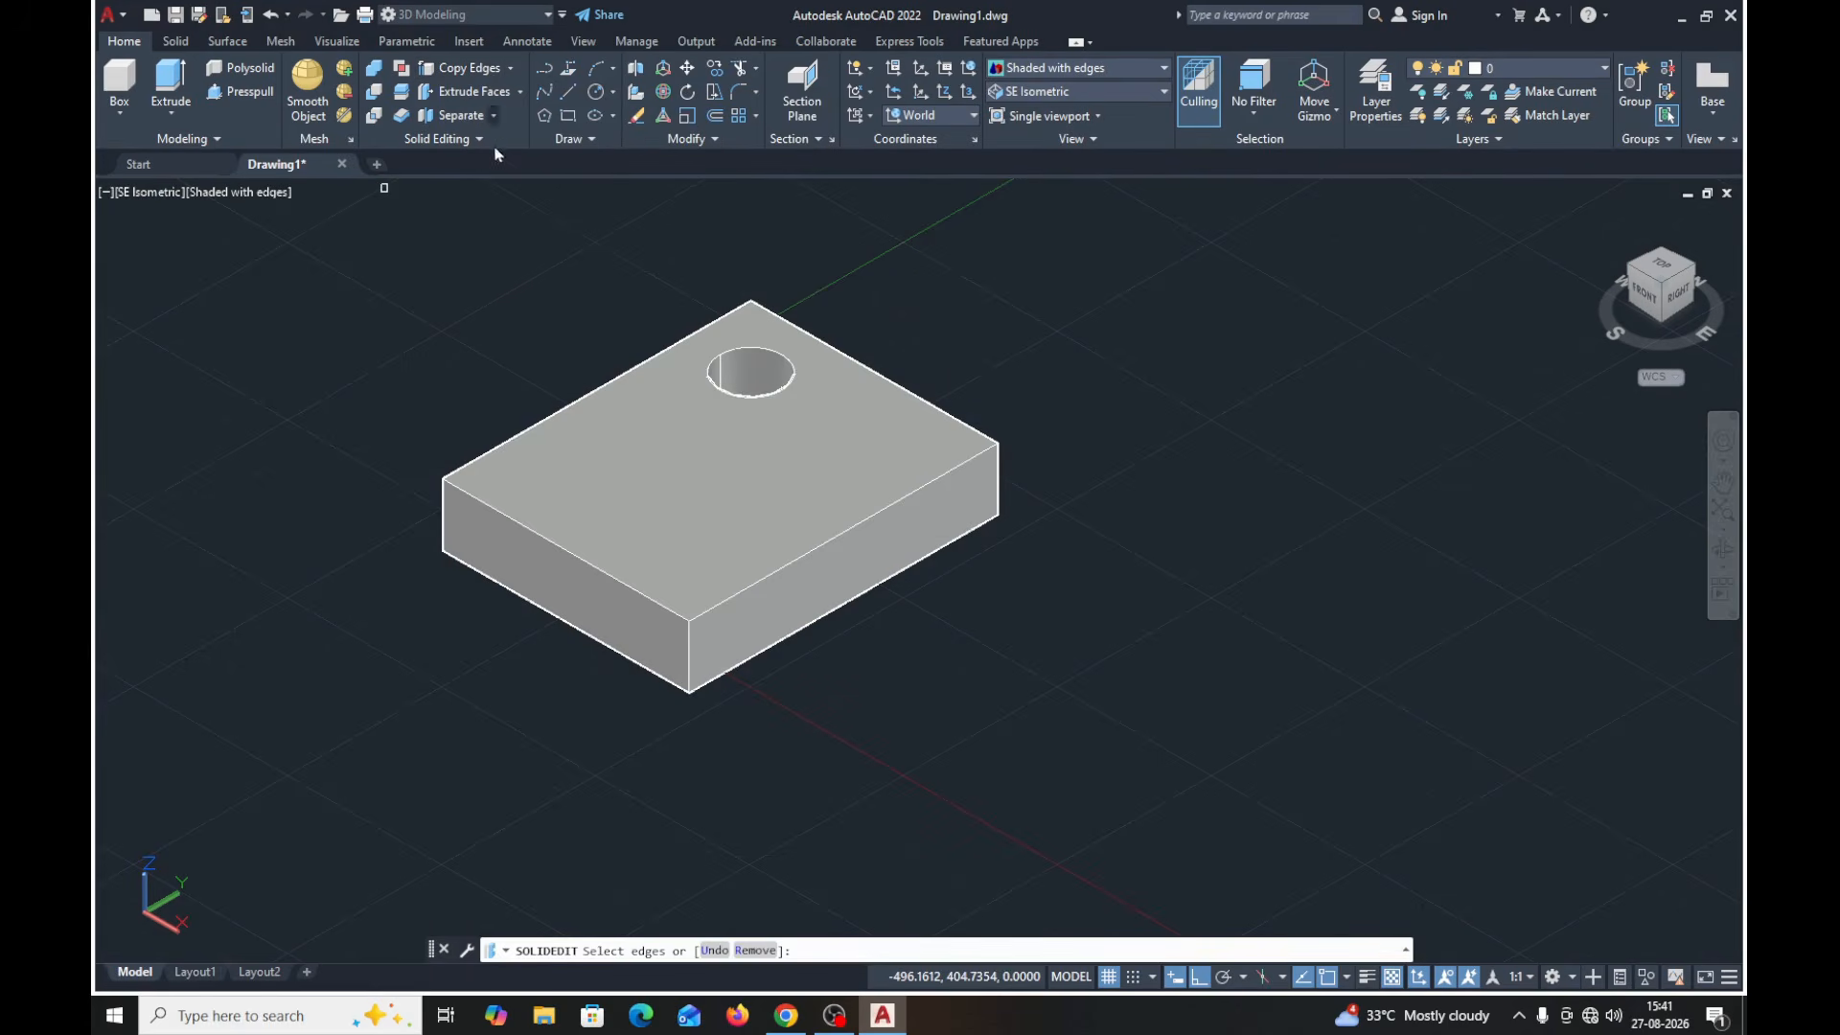
{"action": "left_click", "coordinate": [490, 451]}
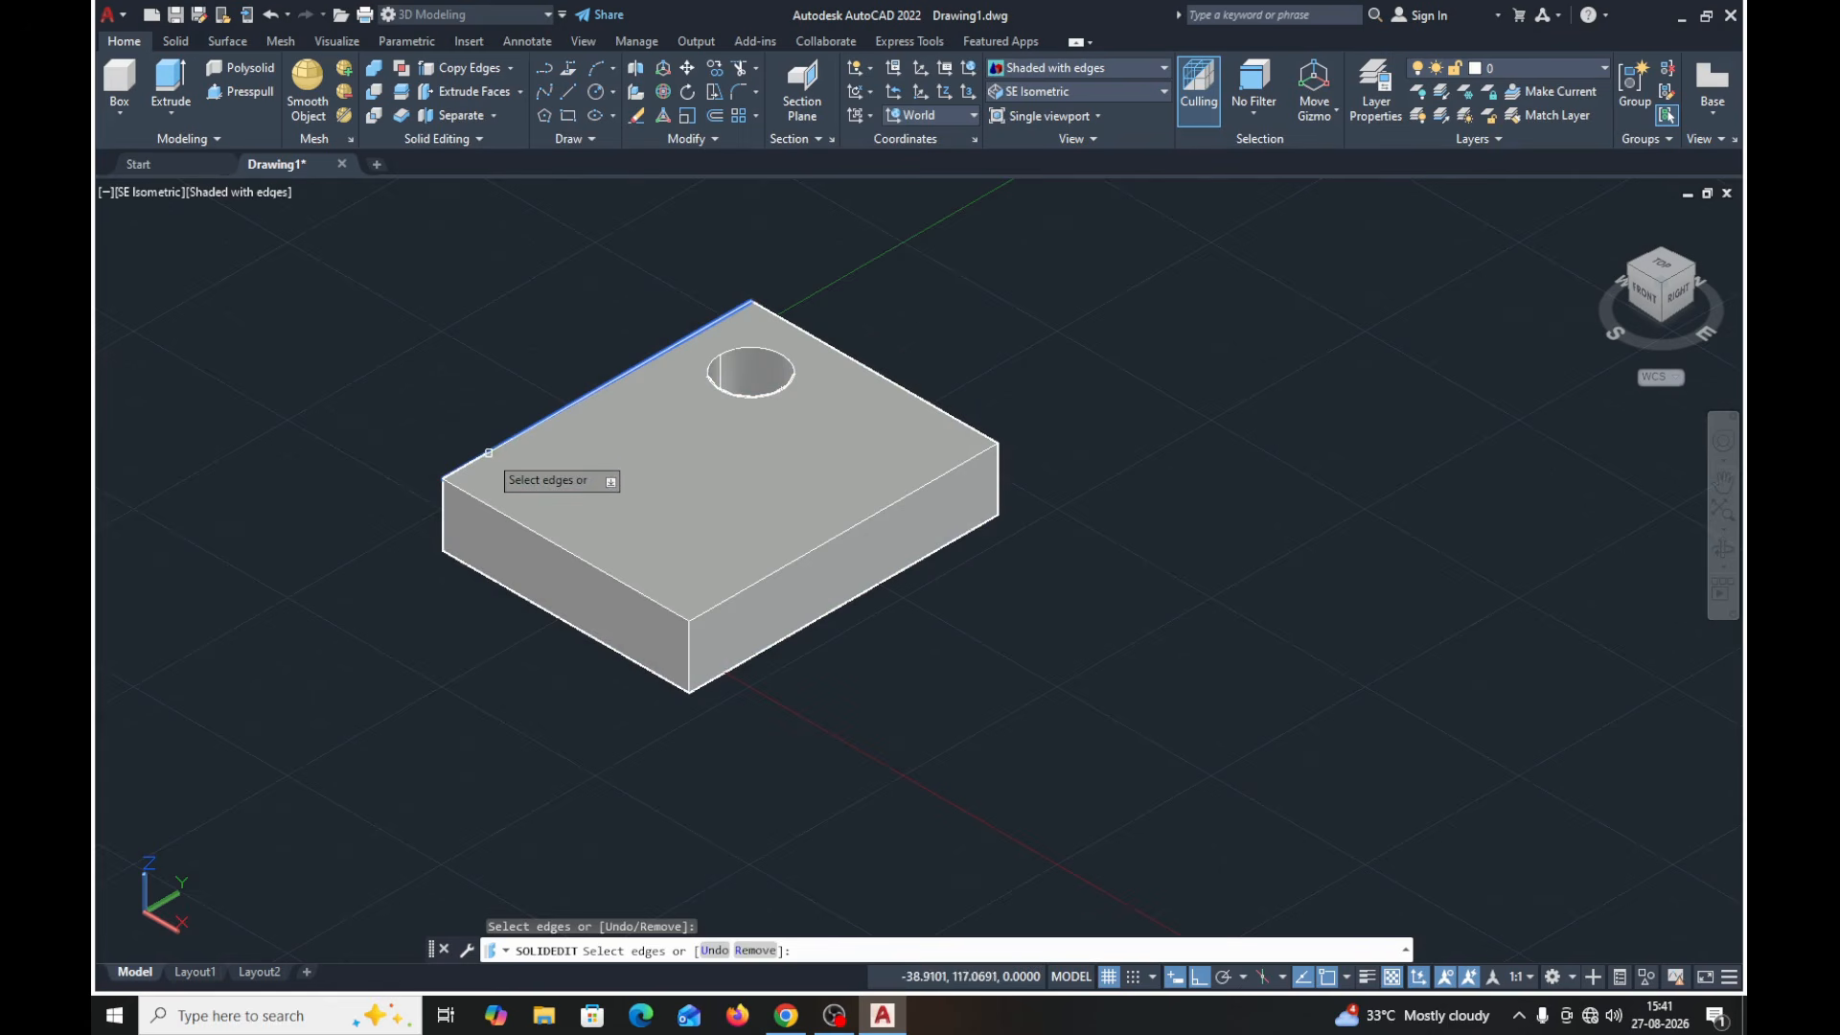
{"action": "key", "text": "Return"}
{"action": "left_click", "coordinate": [326, 597]}
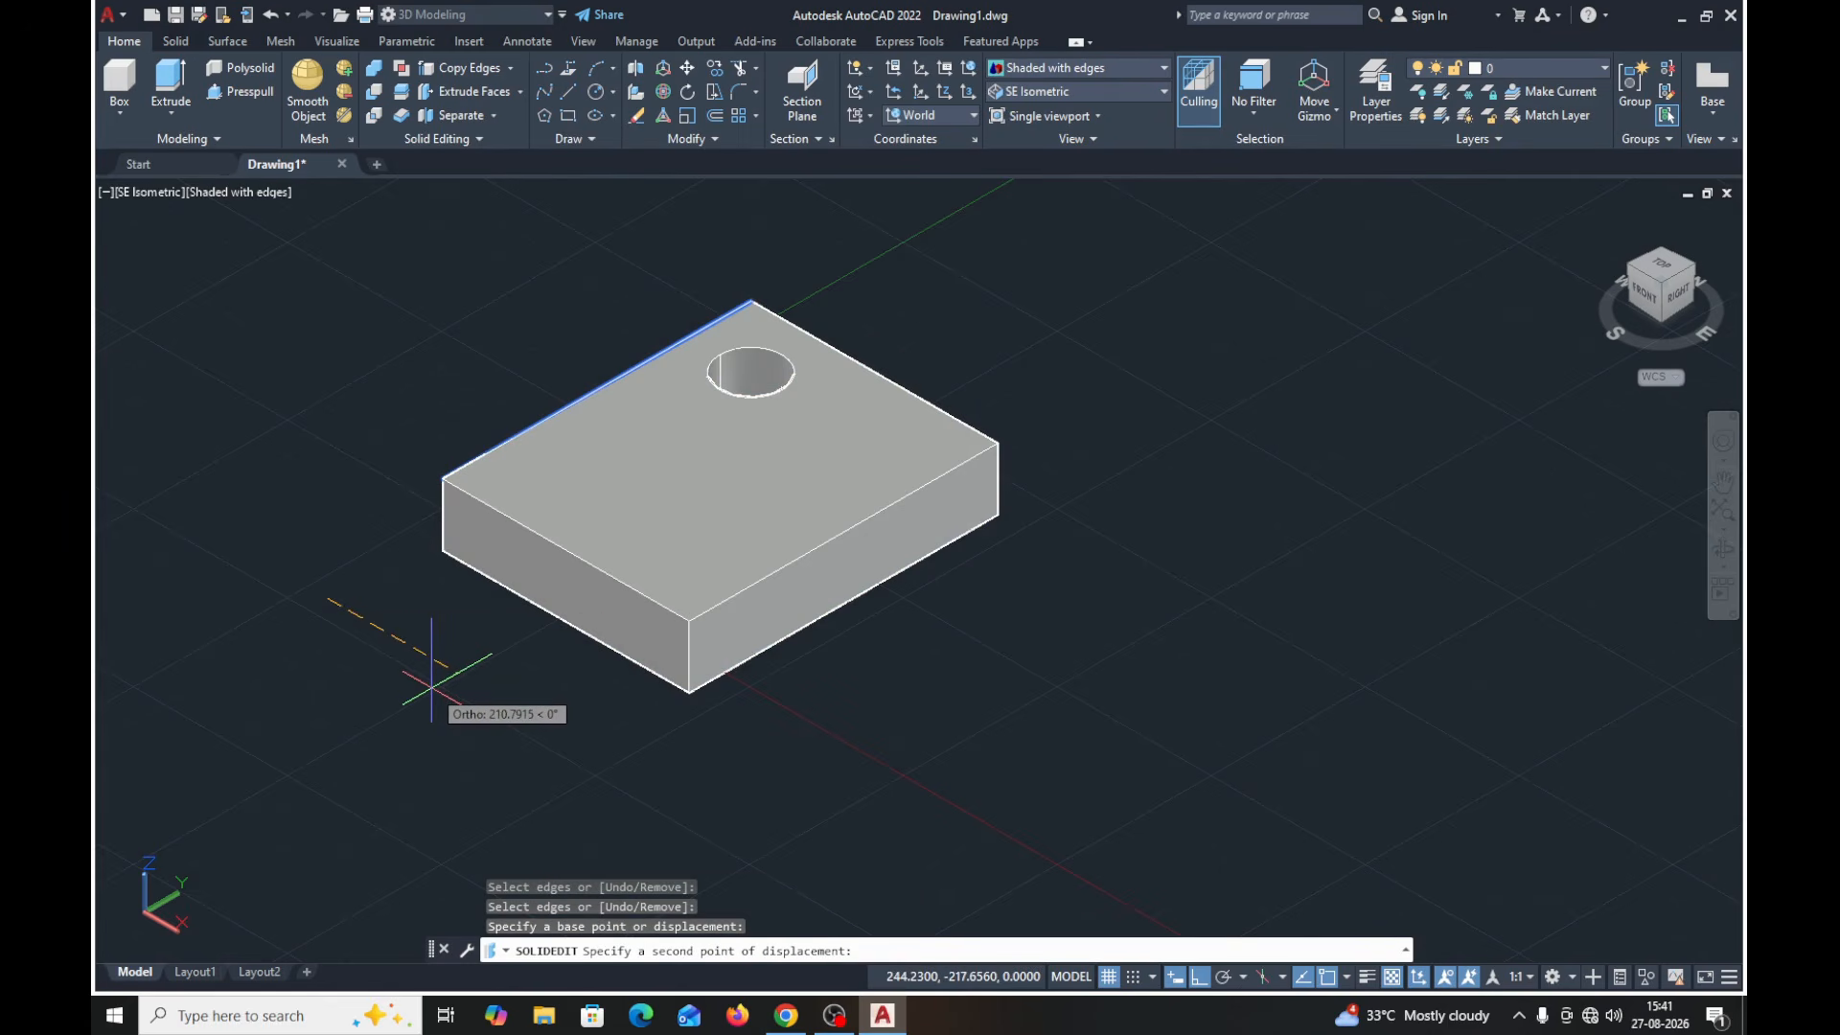
{"action": "type", "text": "10"}
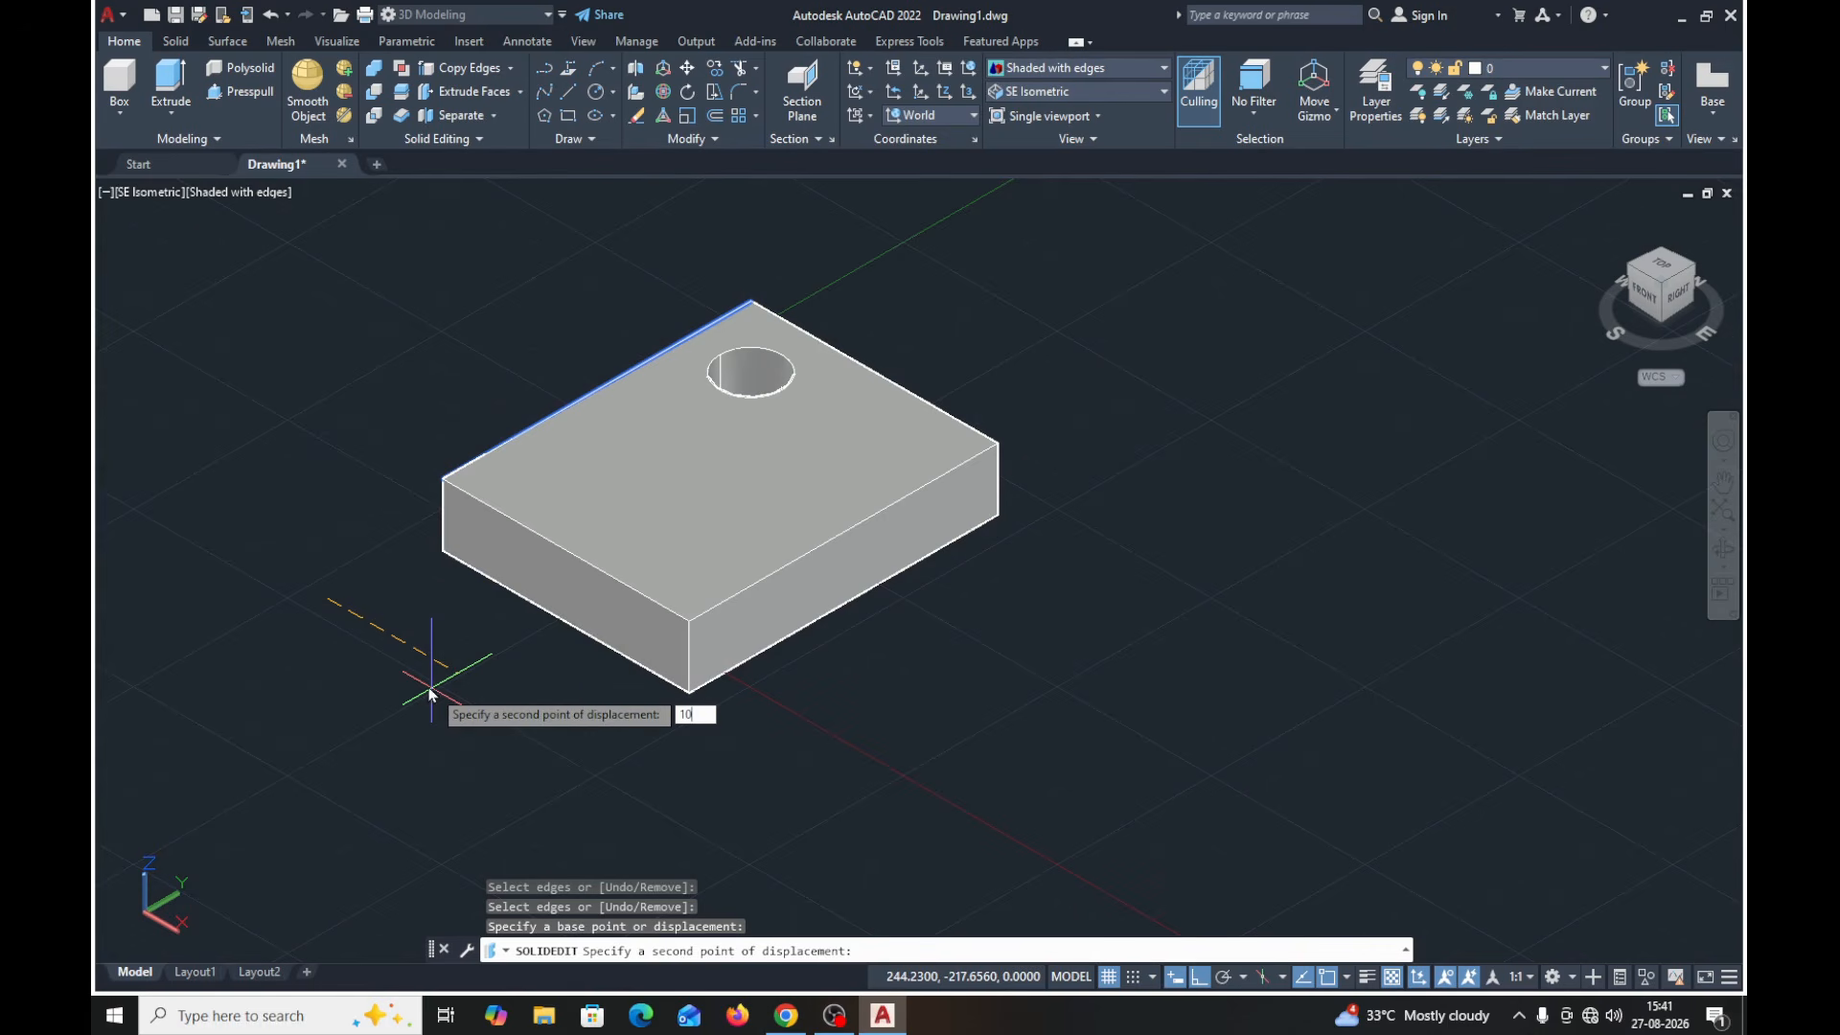
{"action": "type", "text": "0"}
{"action": "key", "text": "Return"}
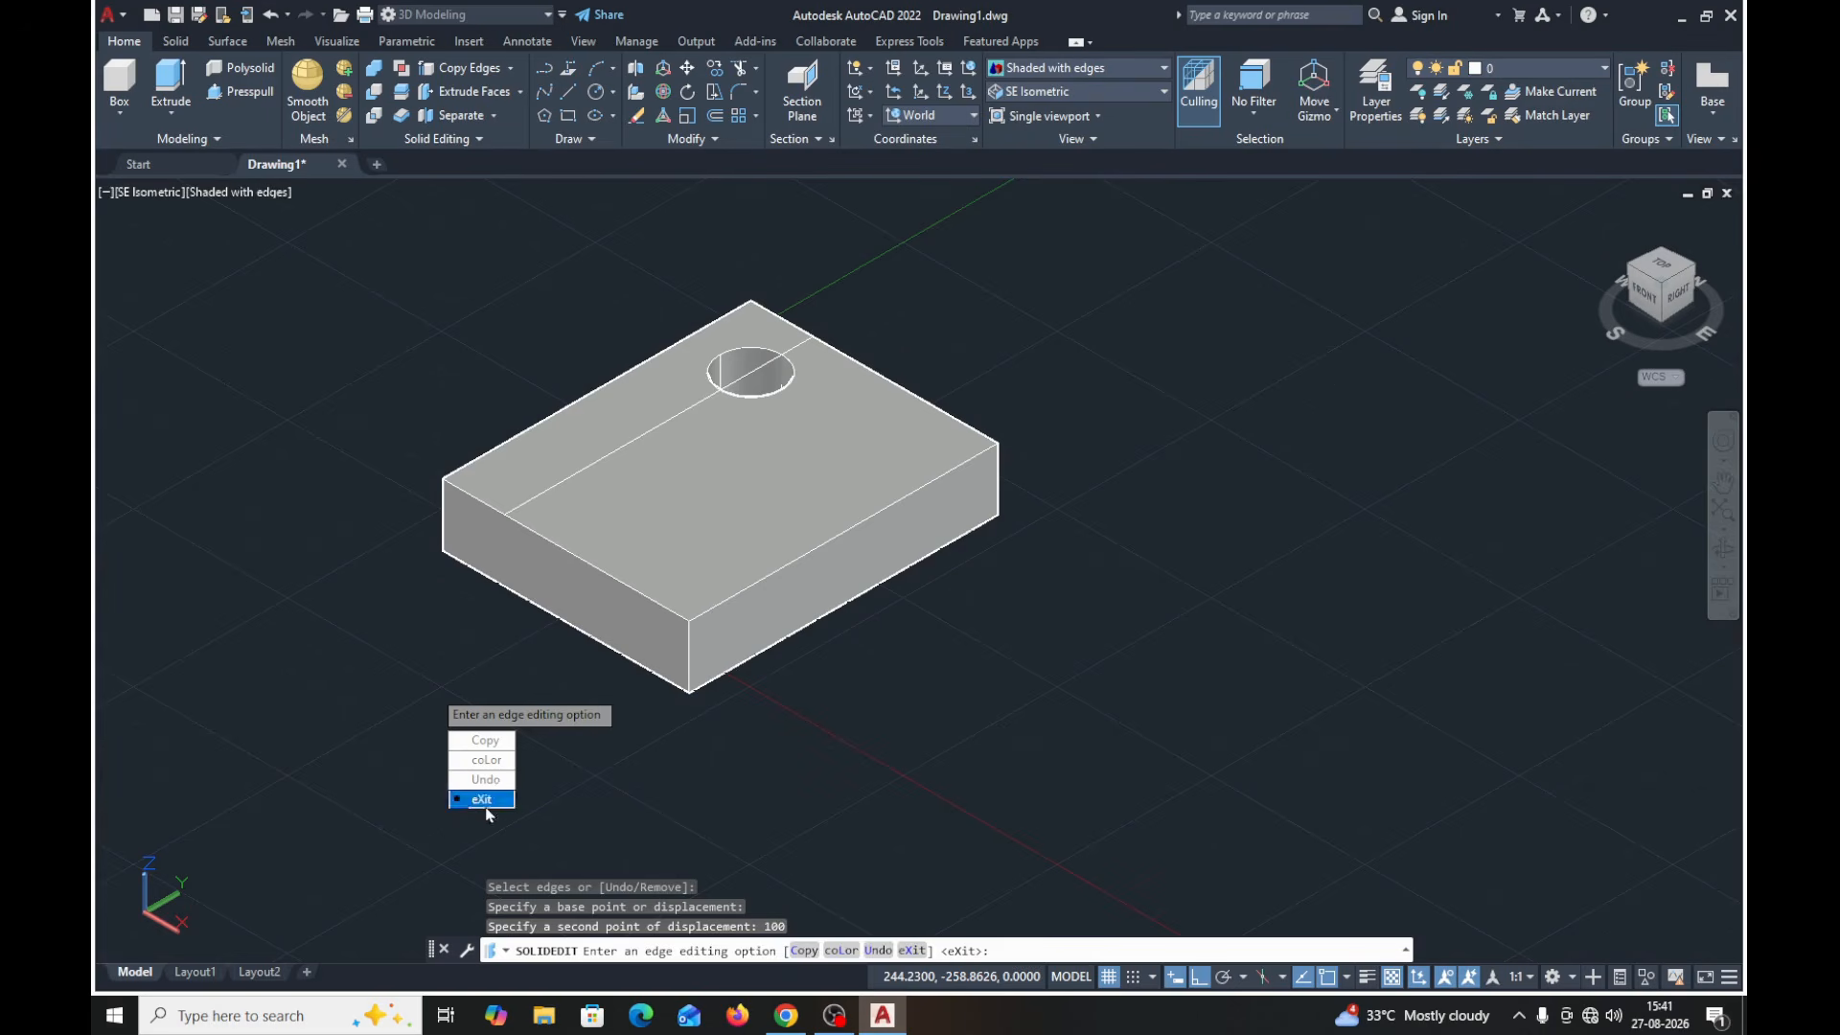
- Copy the top face's front 400-unit edge 150 units in the positive Y direction and exit solid editing
{"action": "left_click", "coordinate": [484, 740]}
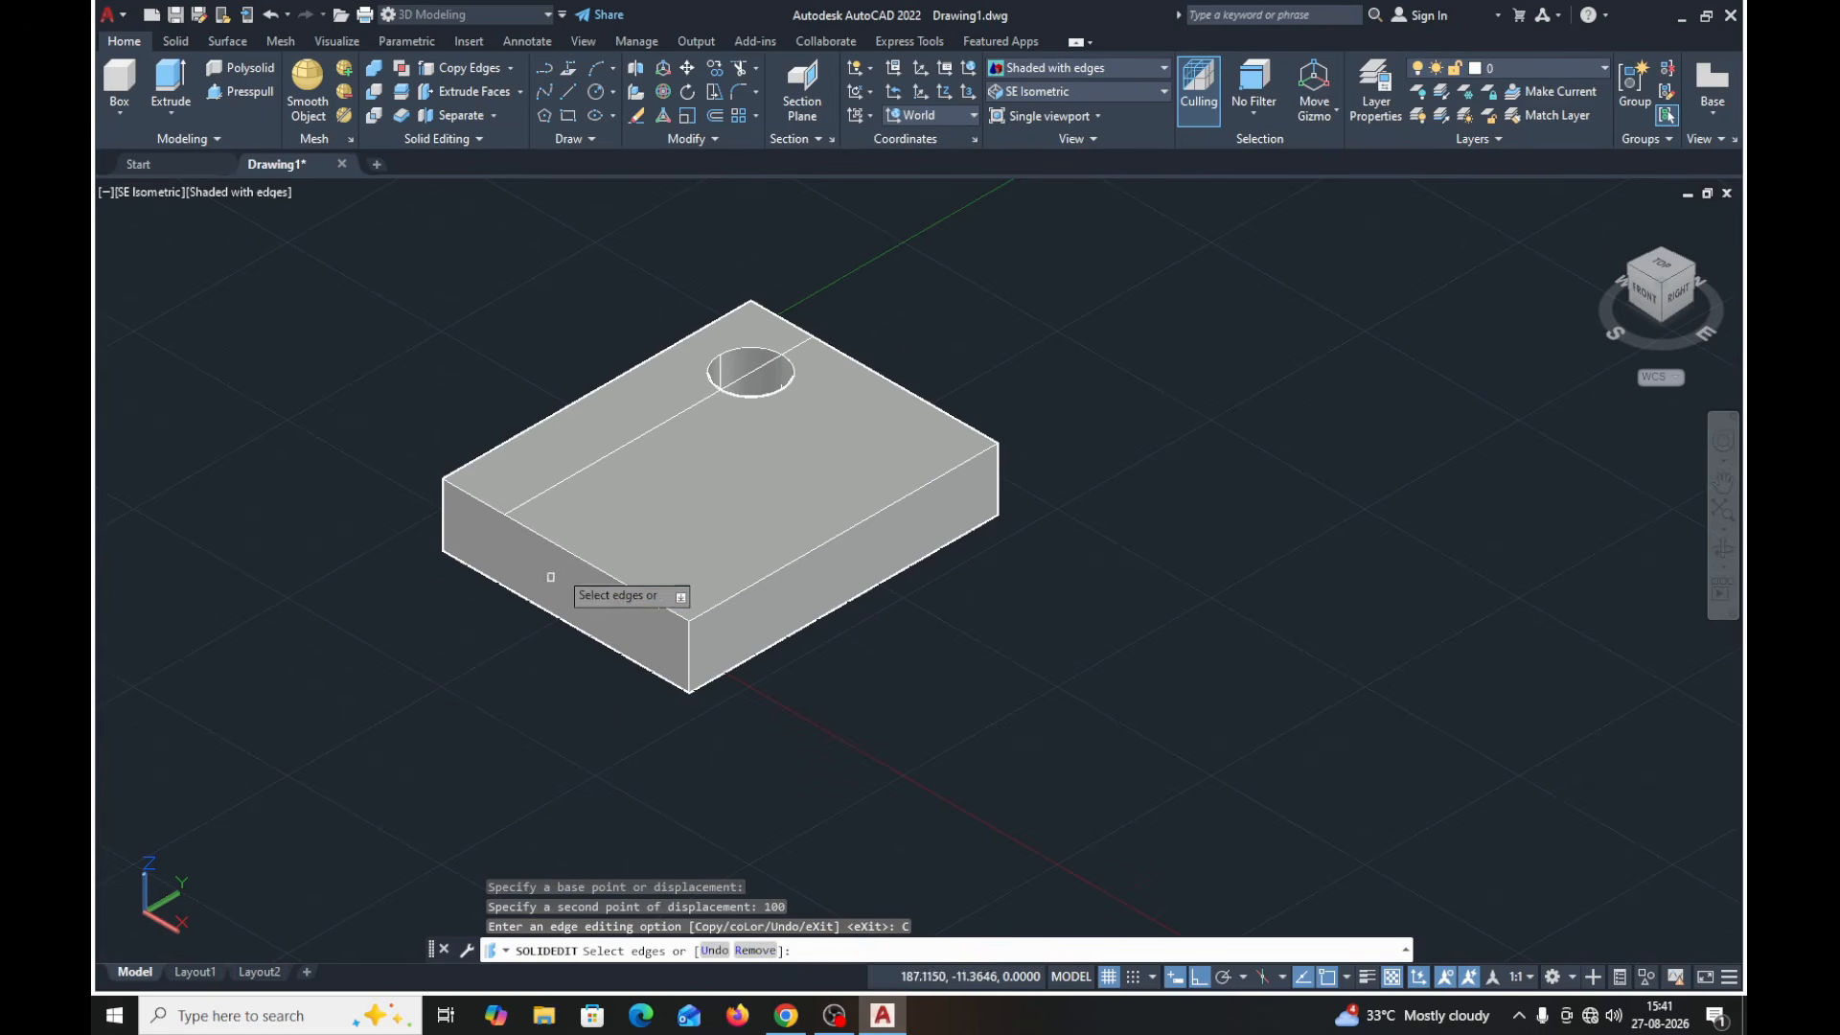
{"action": "left_click", "coordinate": [568, 550]}
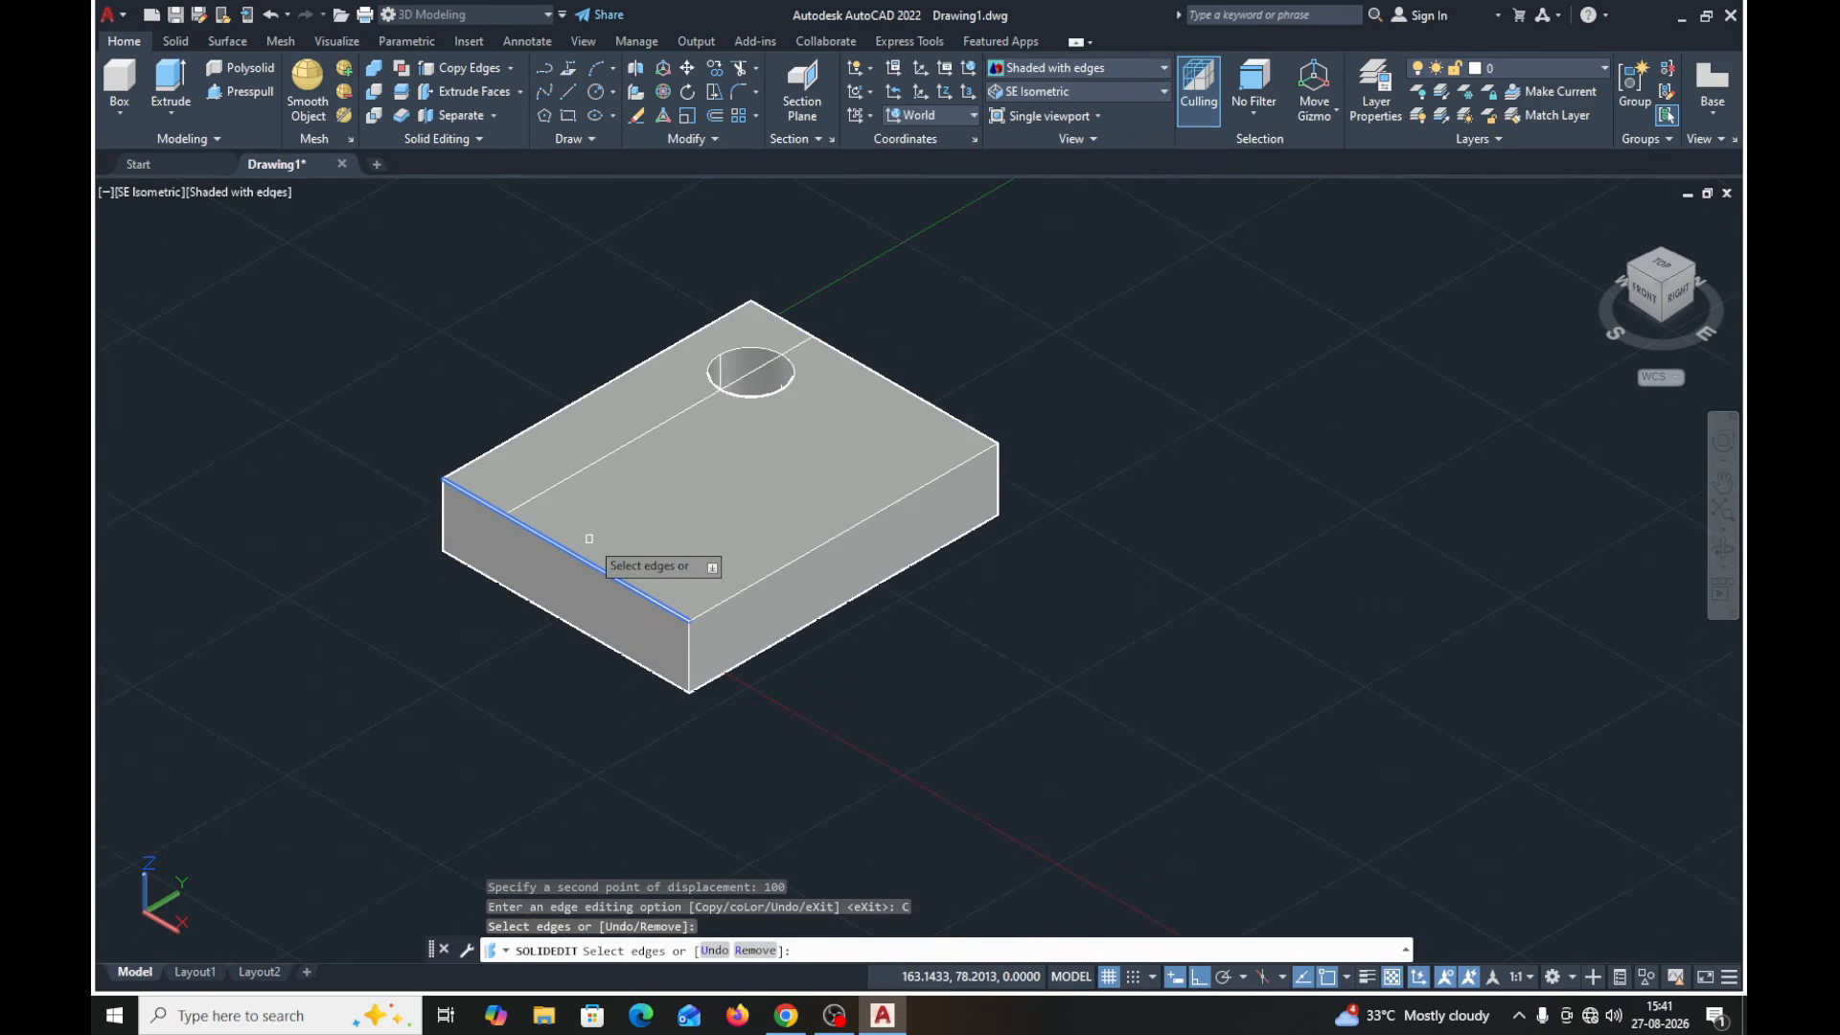
{"action": "key", "text": "Return"}
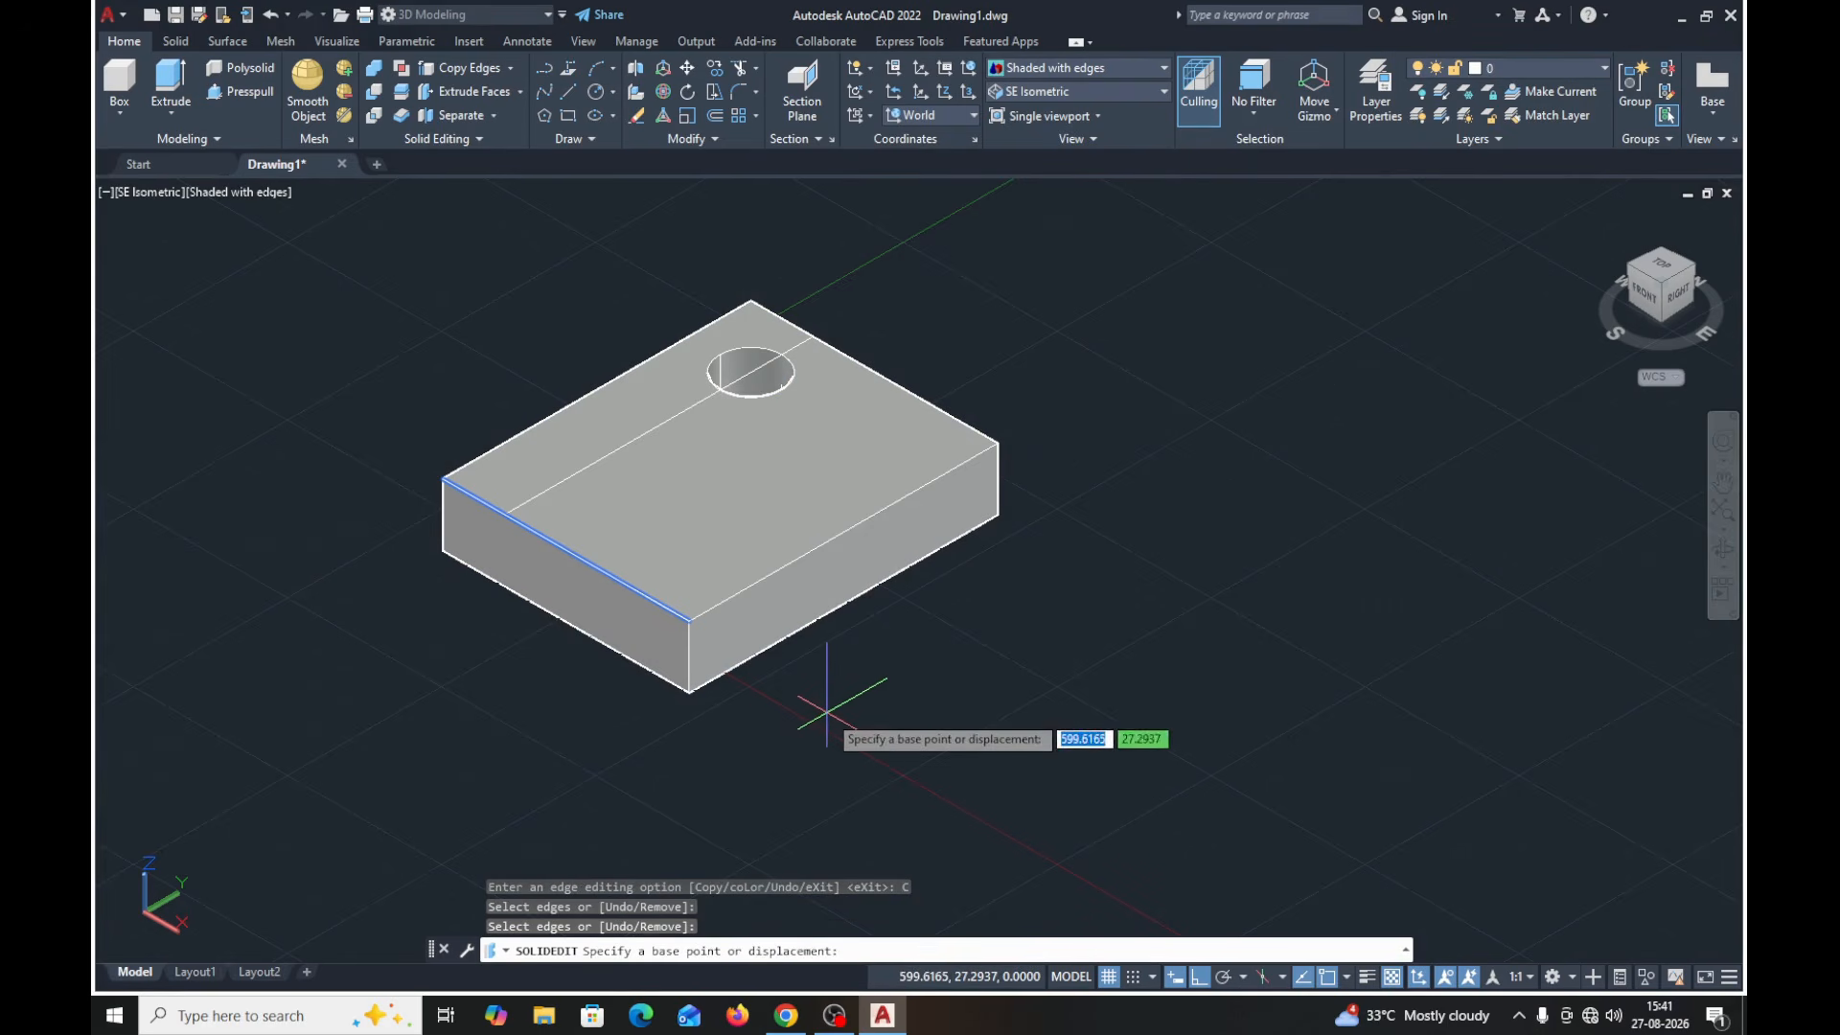
{"action": "left_click", "coordinate": [826, 711]}
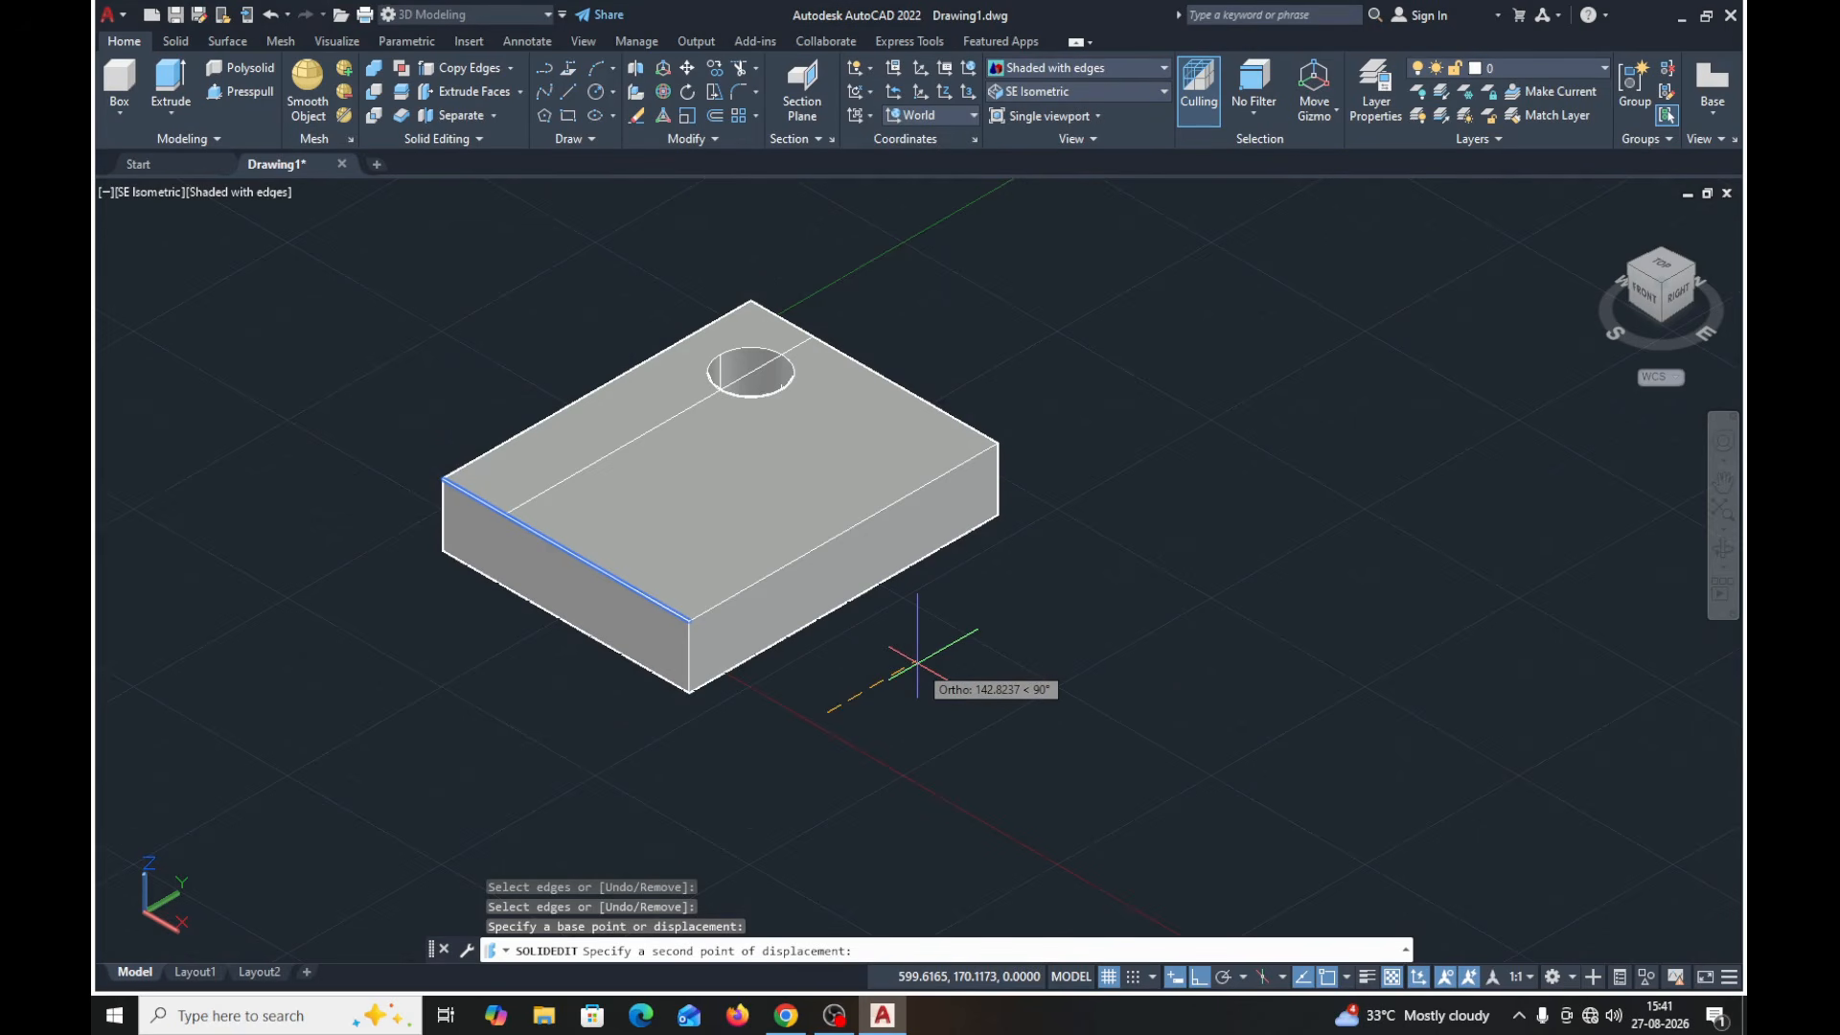
{"action": "type", "text": "150"}
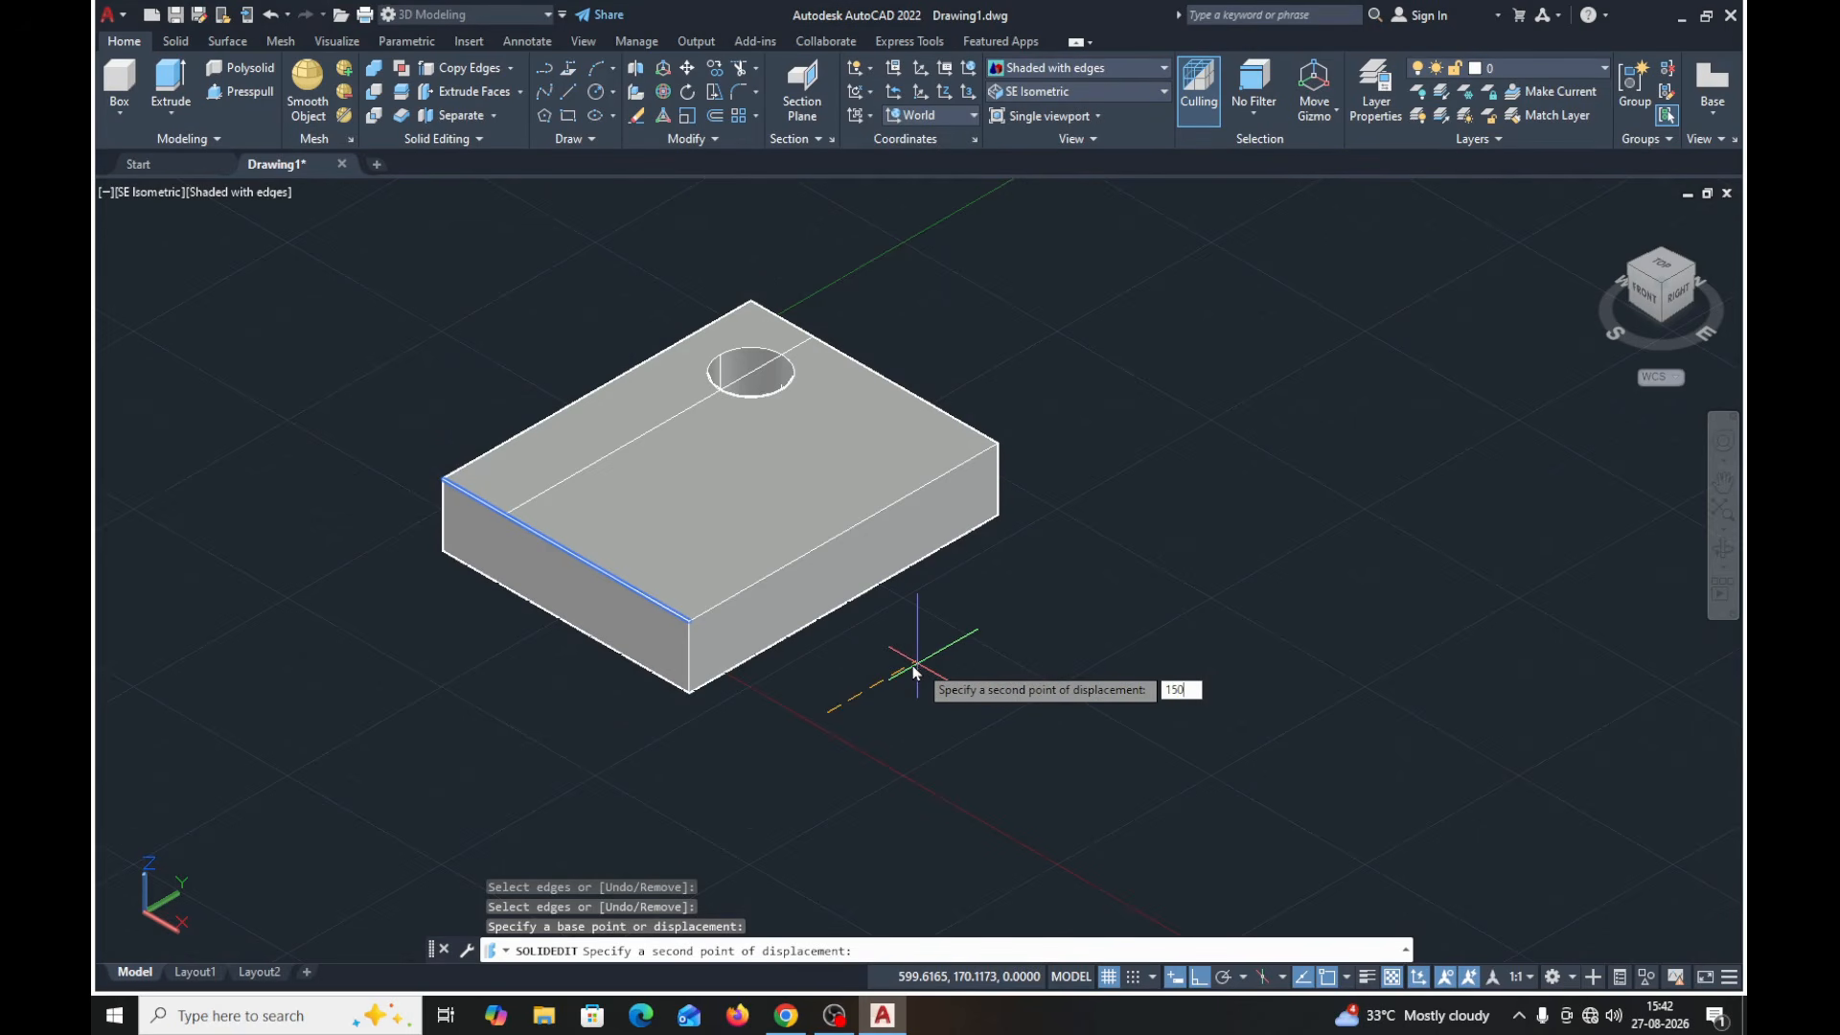
{"action": "key", "text": "Return"}
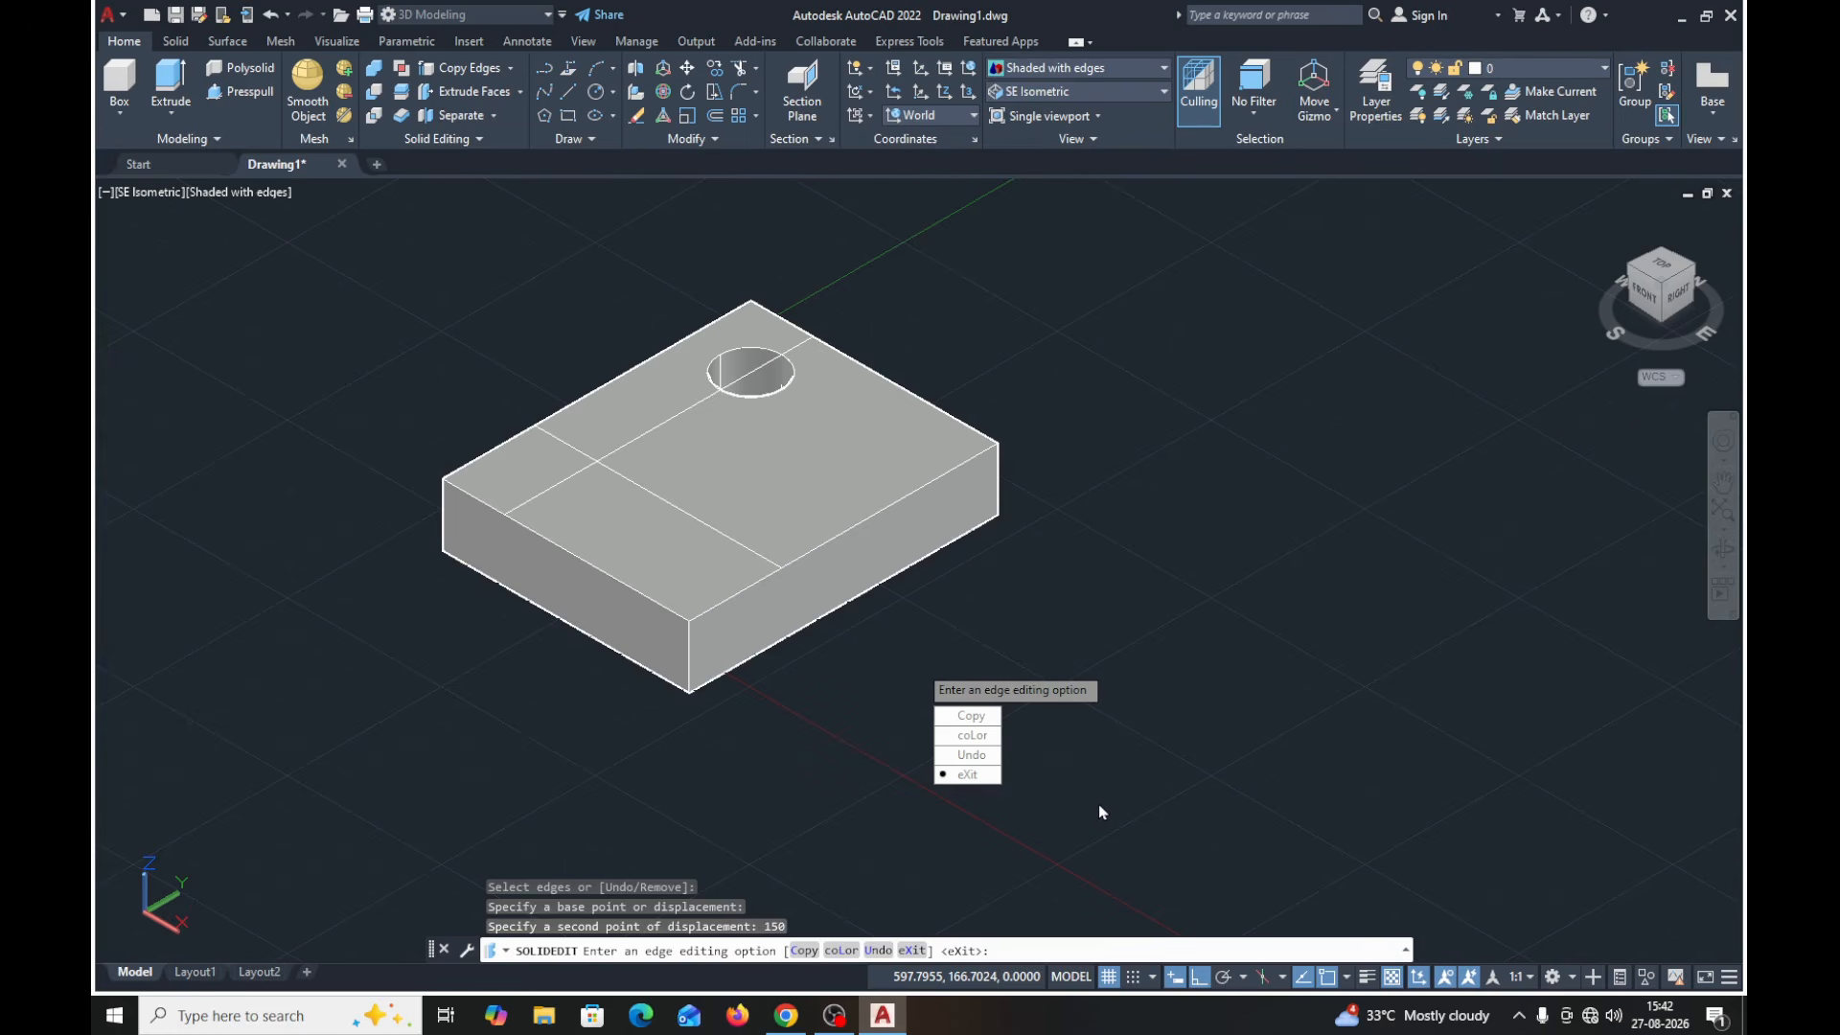
{"action": "key", "text": "Return"}
{"action": "key", "text": "Return"}
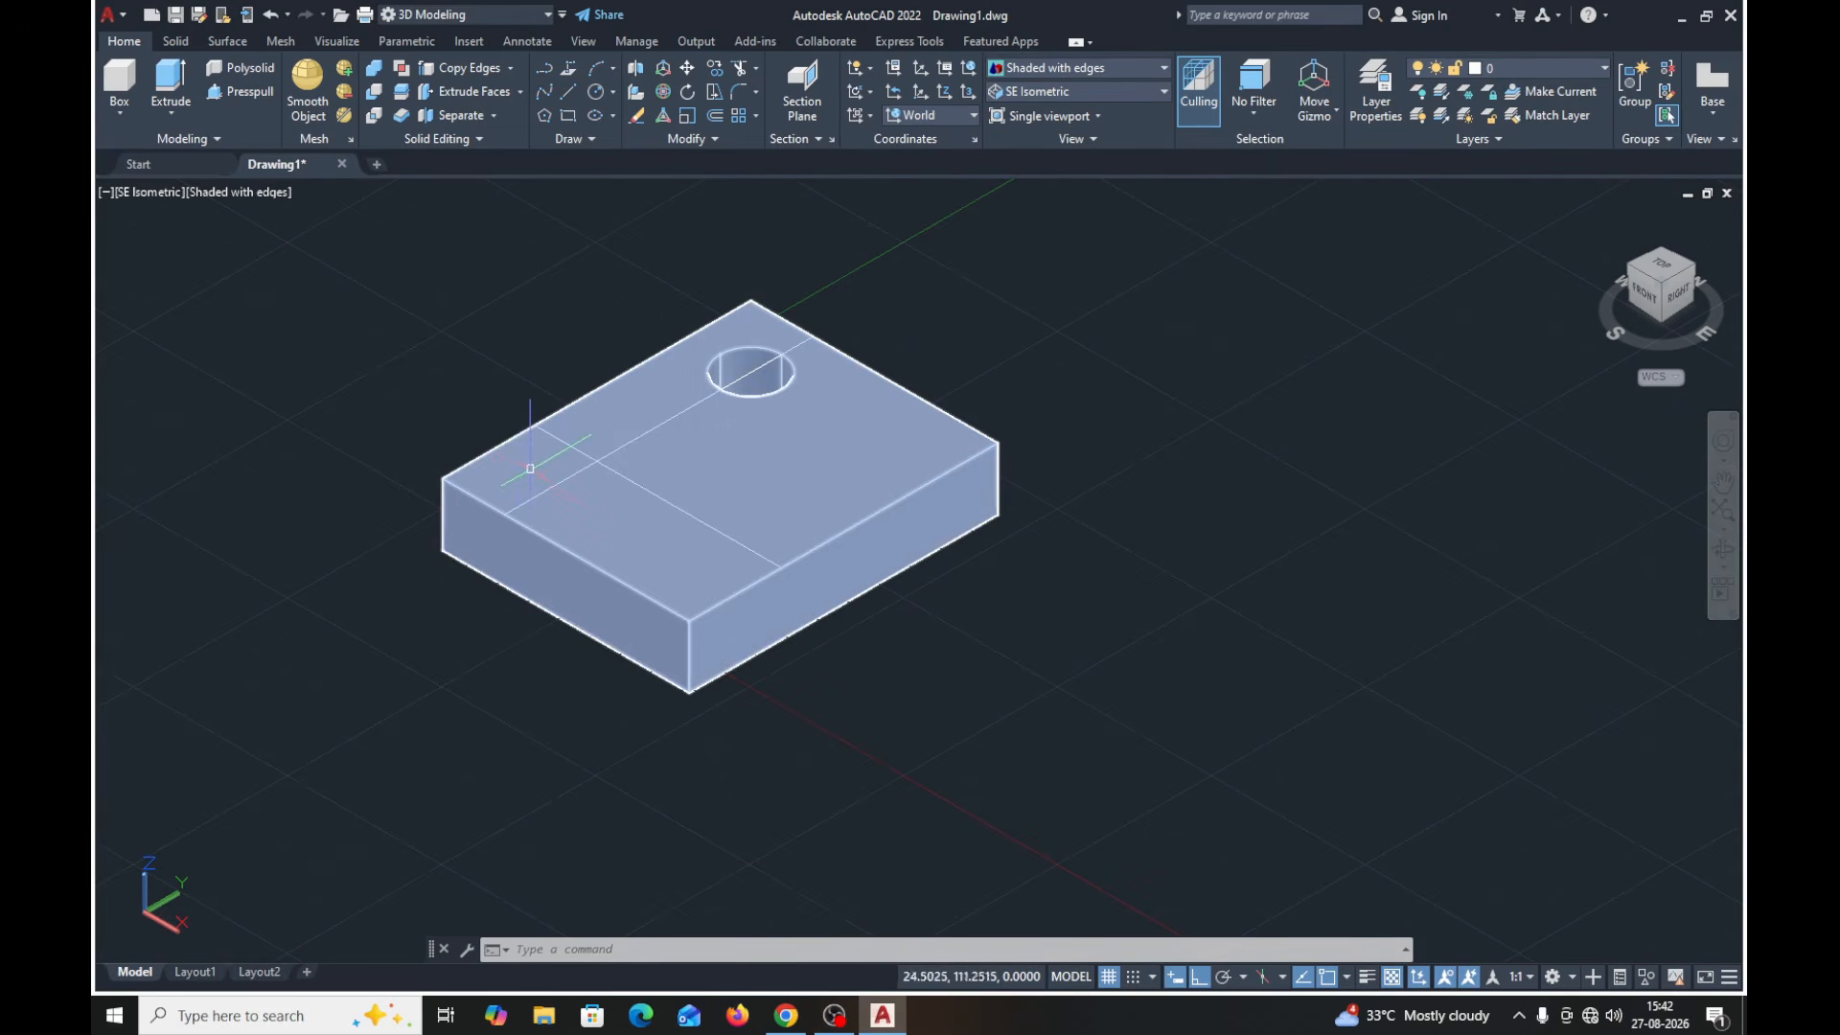
- Presspull the 100 by 150 corner area at the top face's front low-X corner upward by 100 units
{"action": "left_click", "coordinate": [245, 95]}
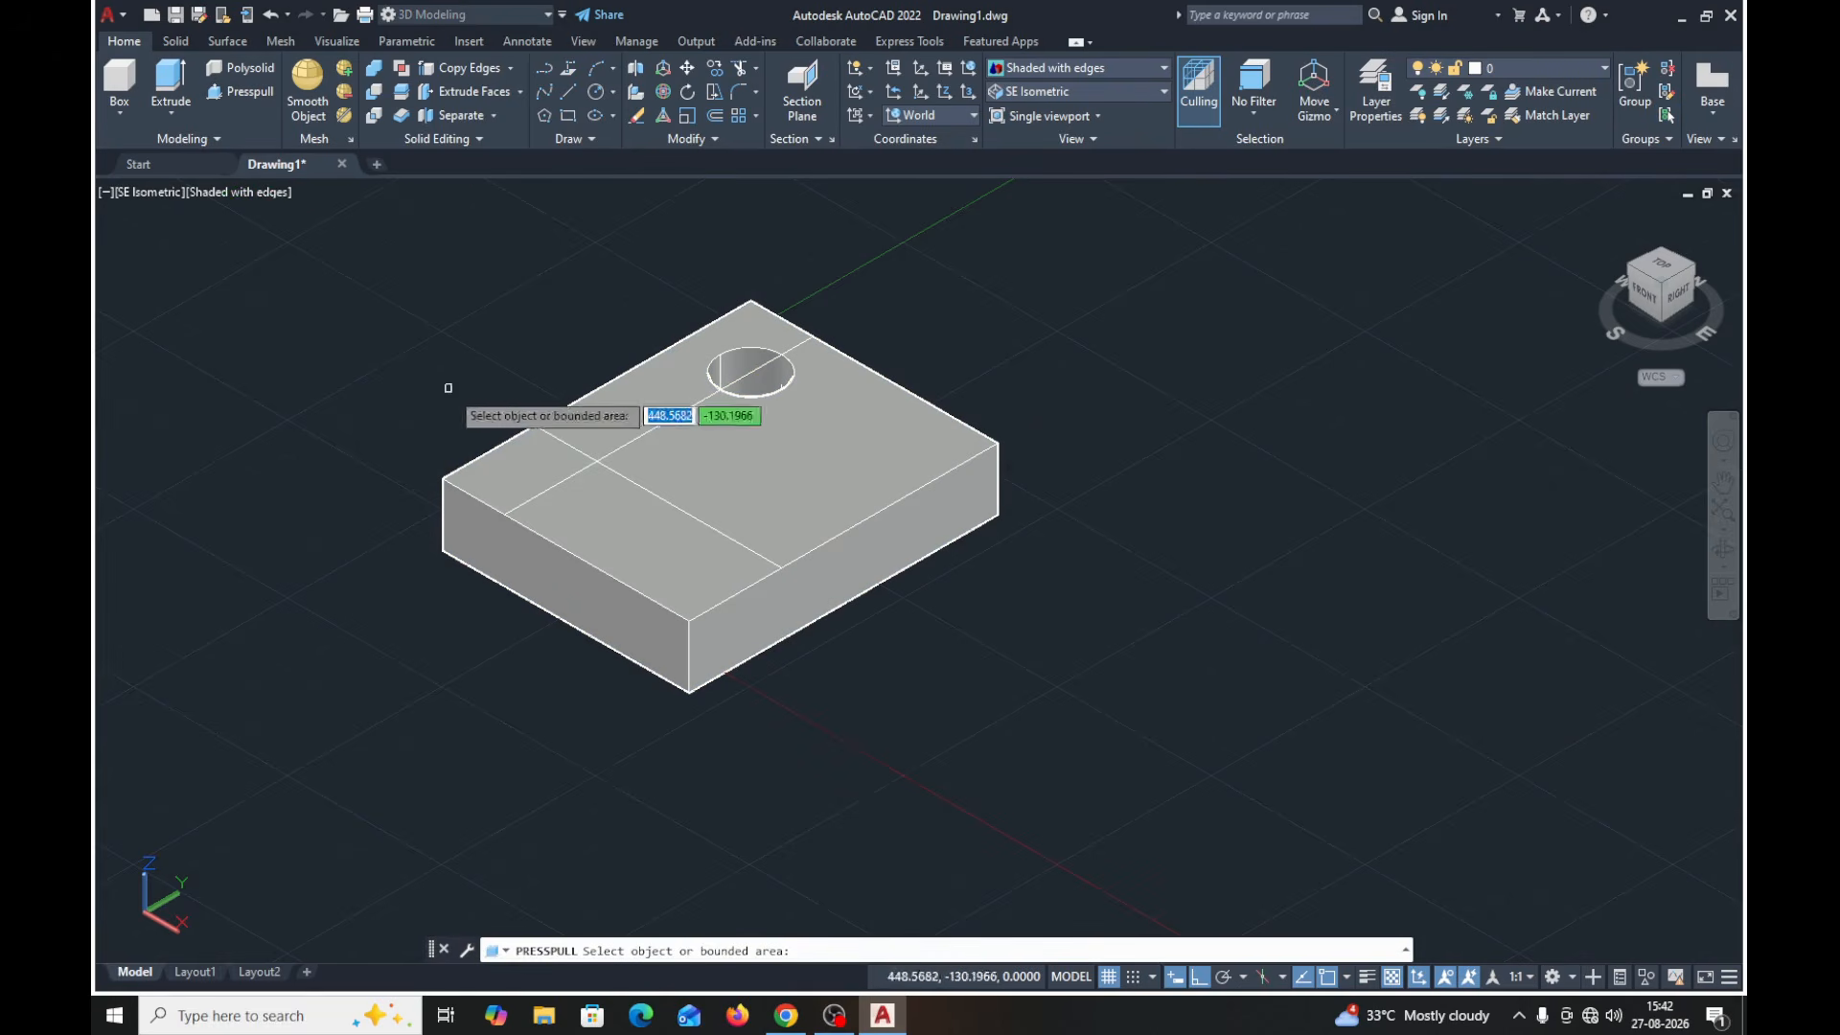
{"action": "left_click", "coordinate": [499, 482]}
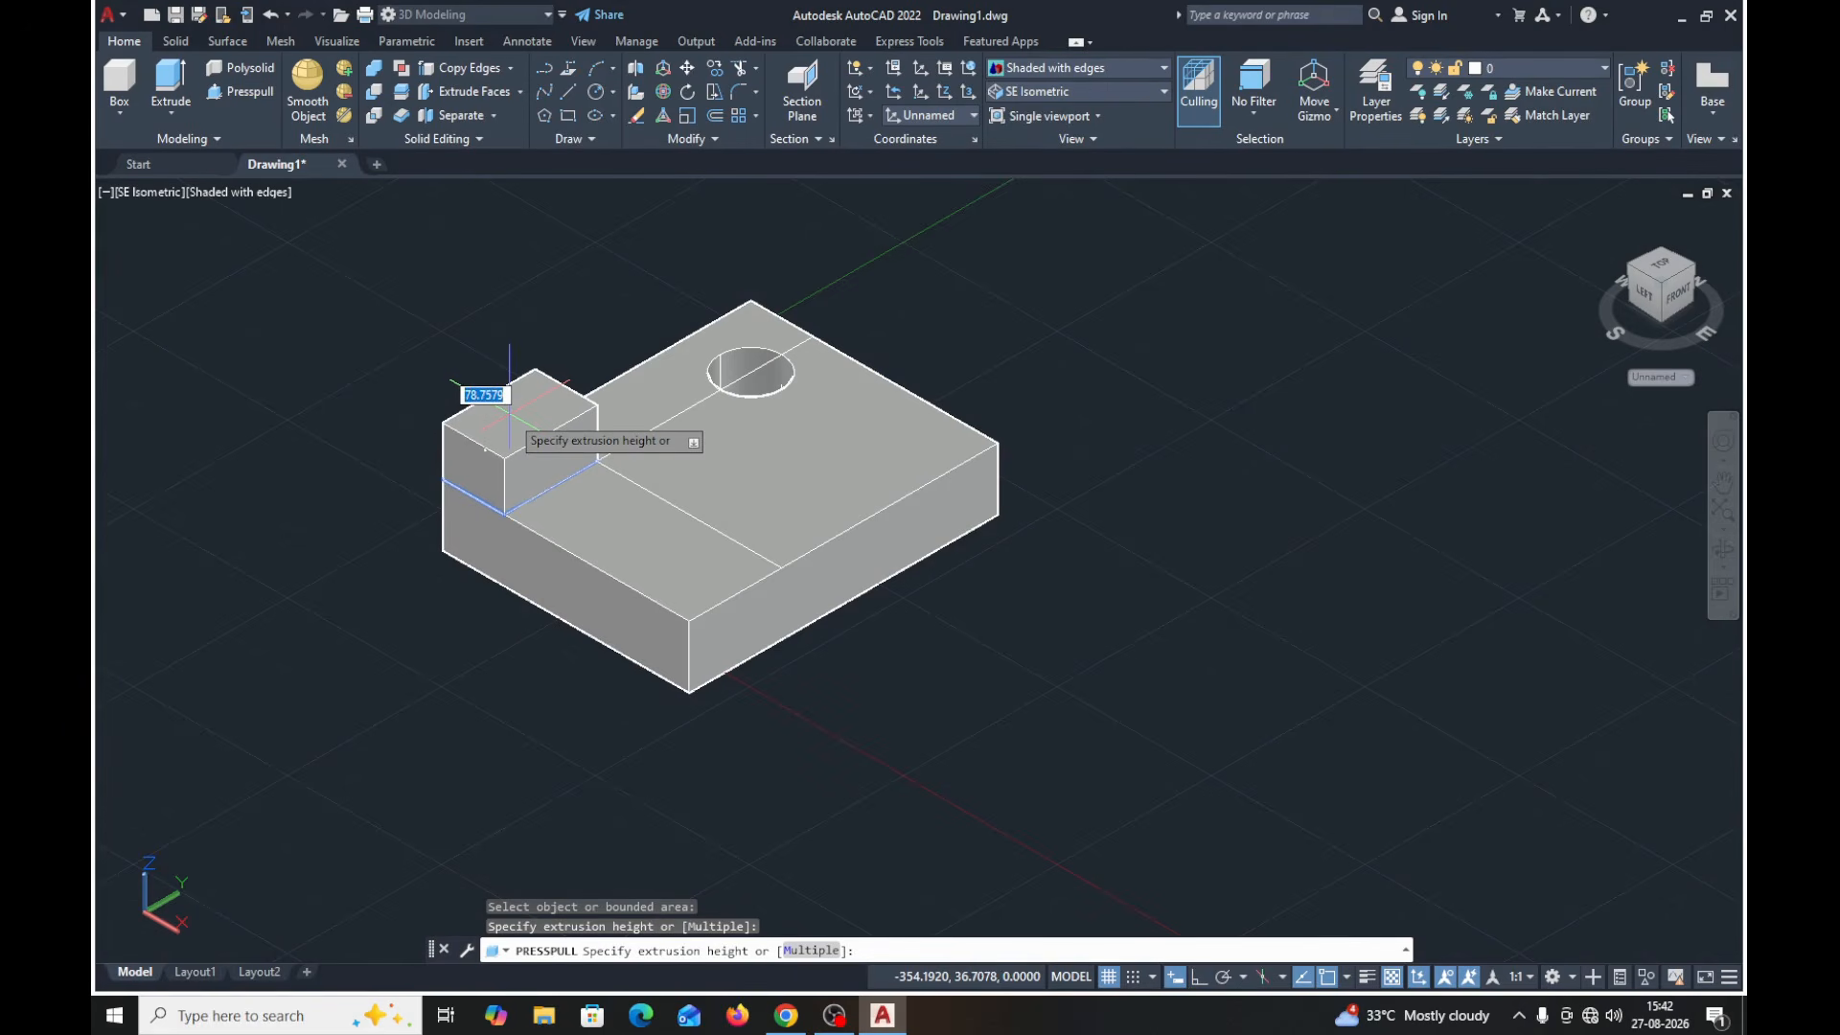
{"action": "key", "text": "Return"}
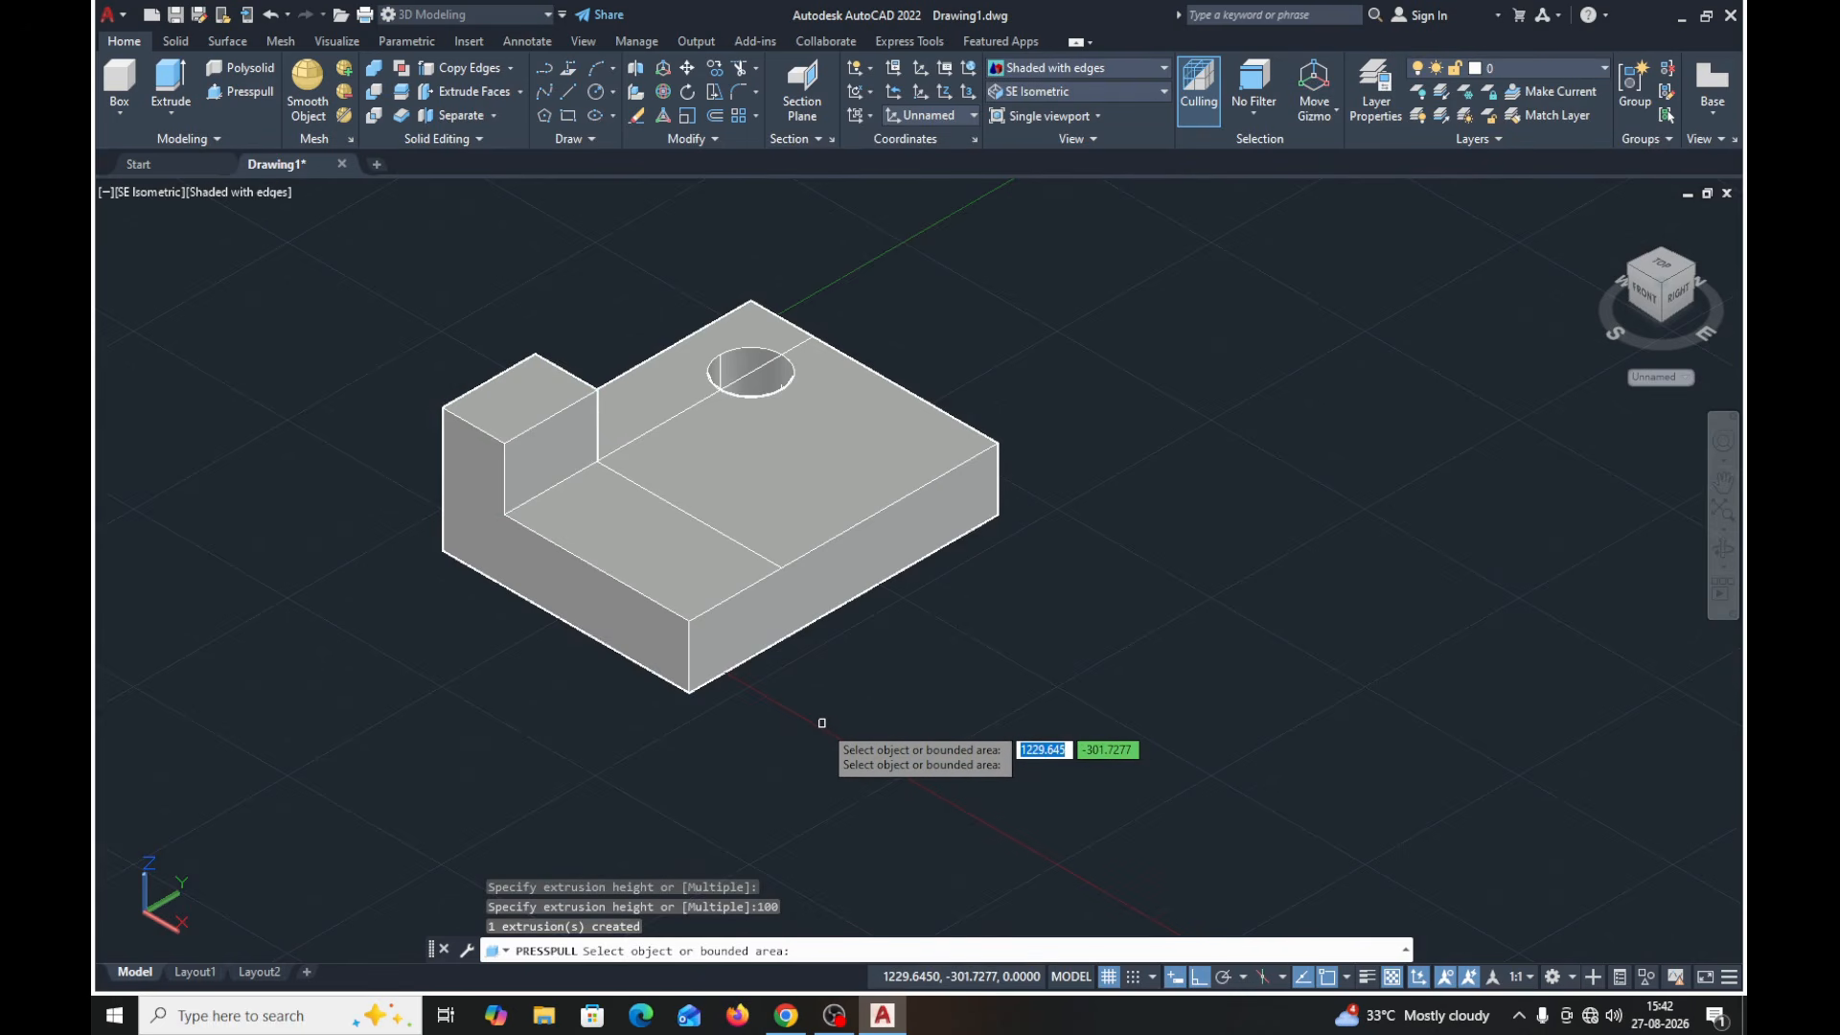
{"action": "key", "text": "Return"}
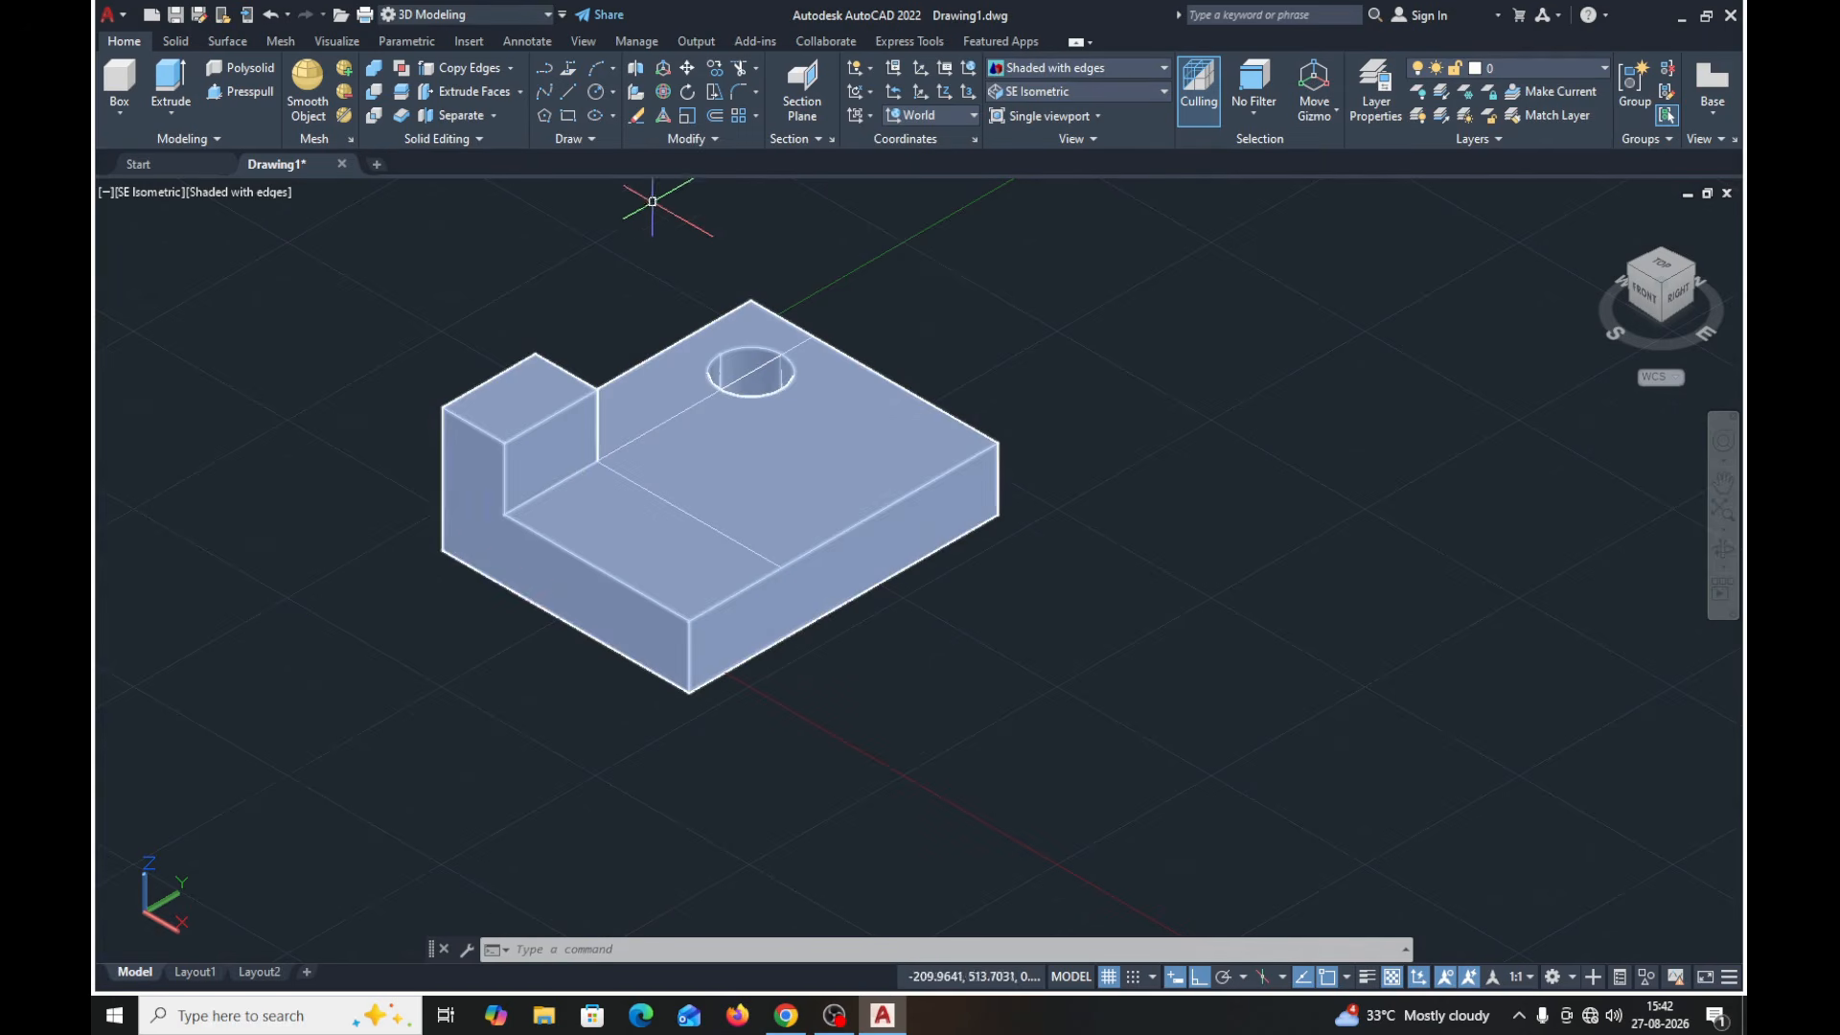
- Erase the two copied edge lines that bound the raised corner block
{"action": "left_click", "coordinate": [637, 117]}
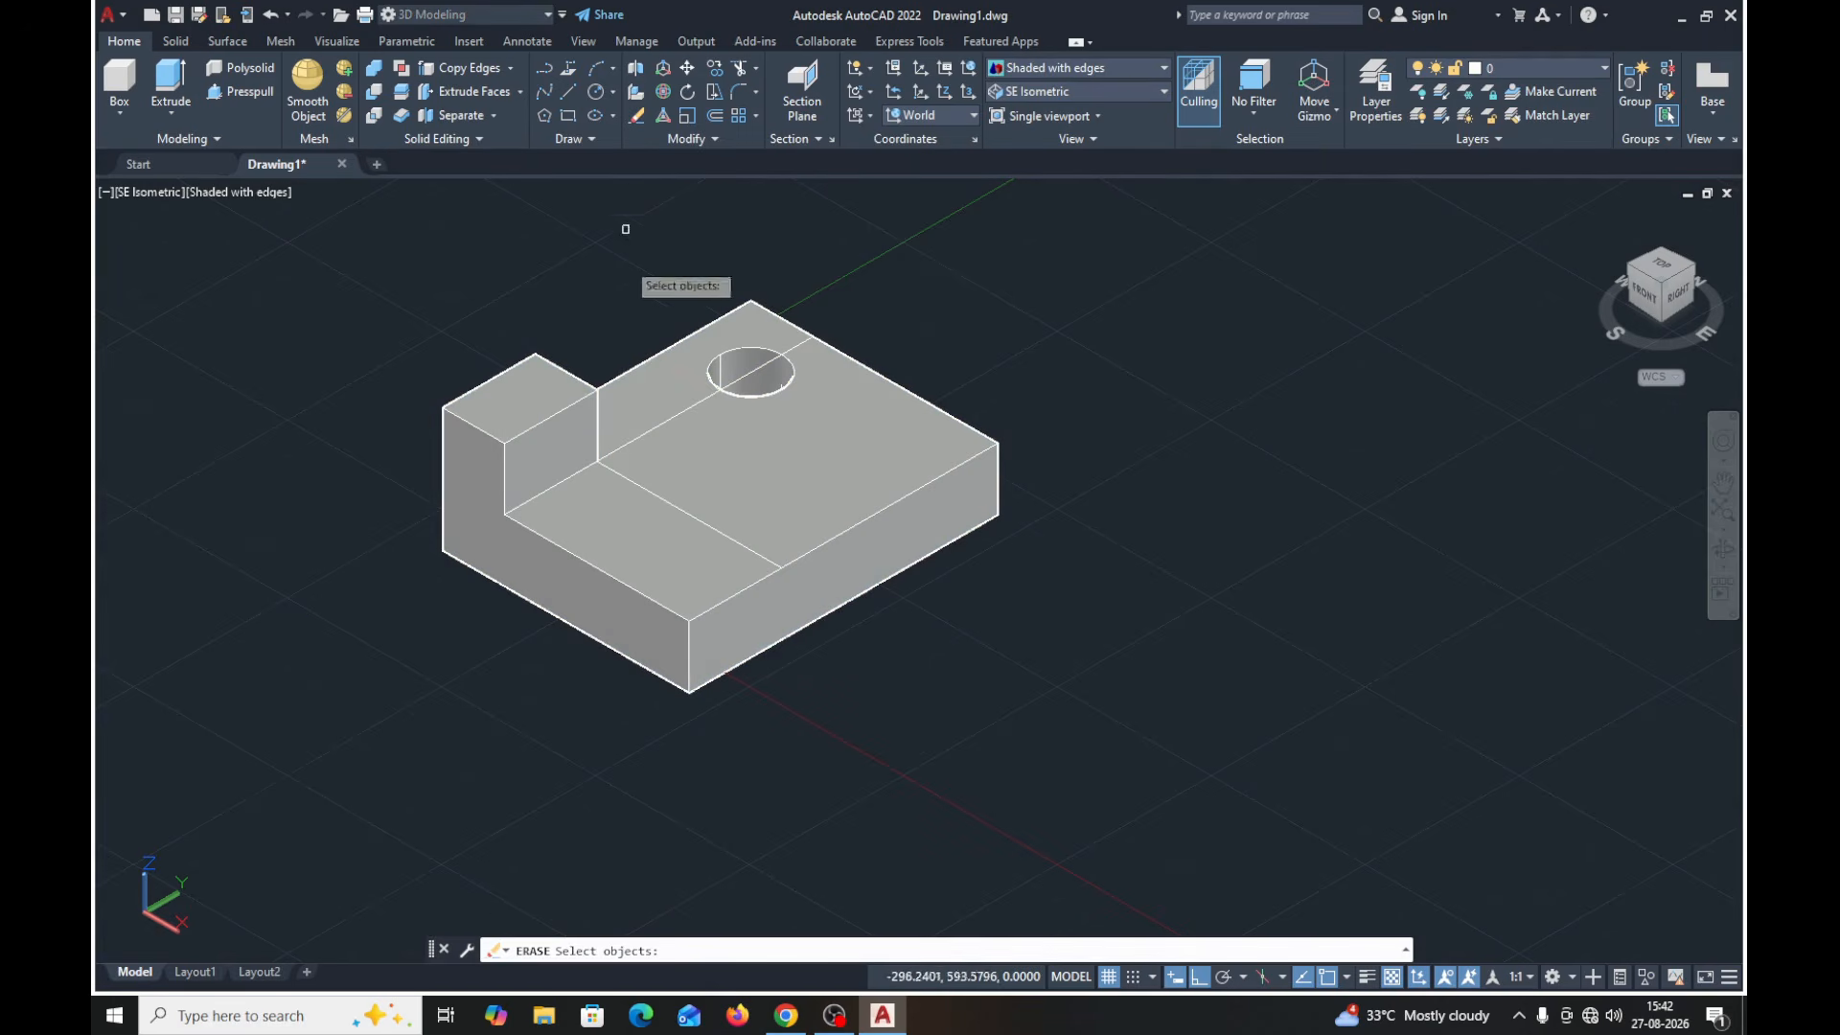
{"action": "left_click", "coordinate": [658, 421]}
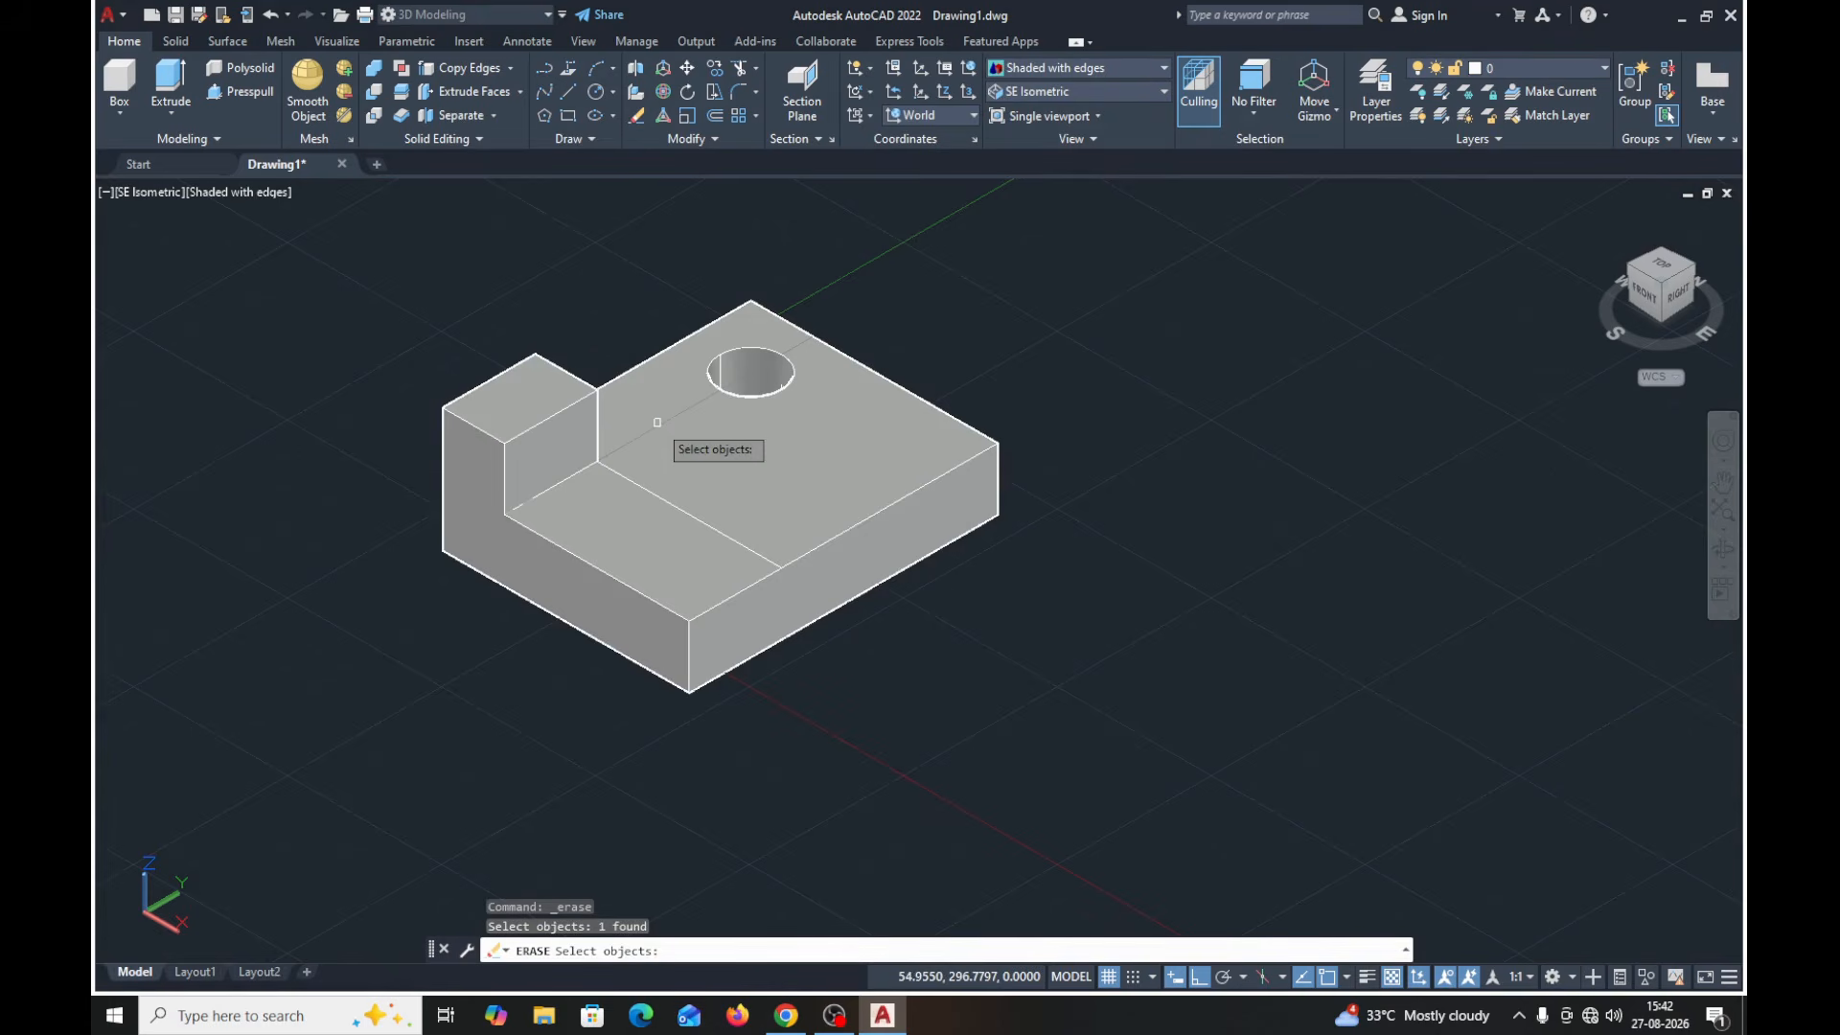
{"action": "left_click", "coordinate": [642, 484]}
{"action": "key", "text": "Return"}
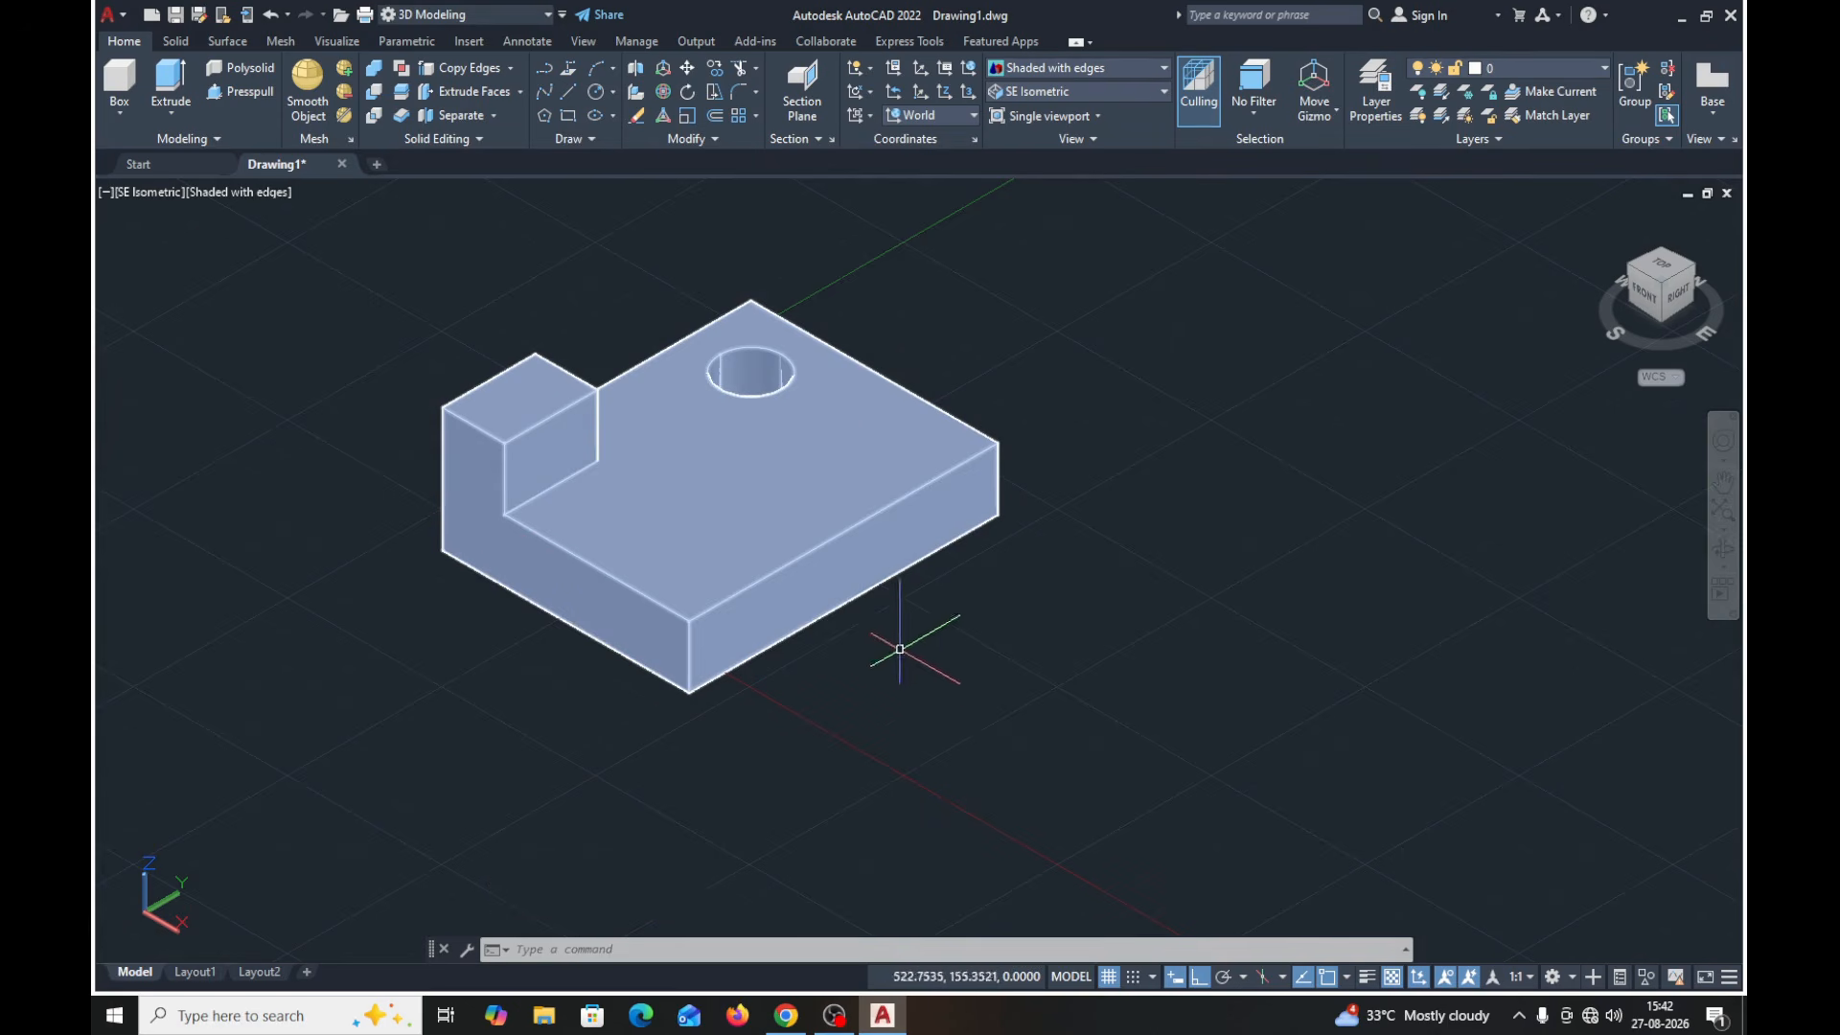
- Draw a rectangle 50 units in X by 150 units in Y in the empty space on the block's high-X side
{"action": "middle_click_drag", "start_coordinate": [945, 687], "coordinate": [814, 657]}
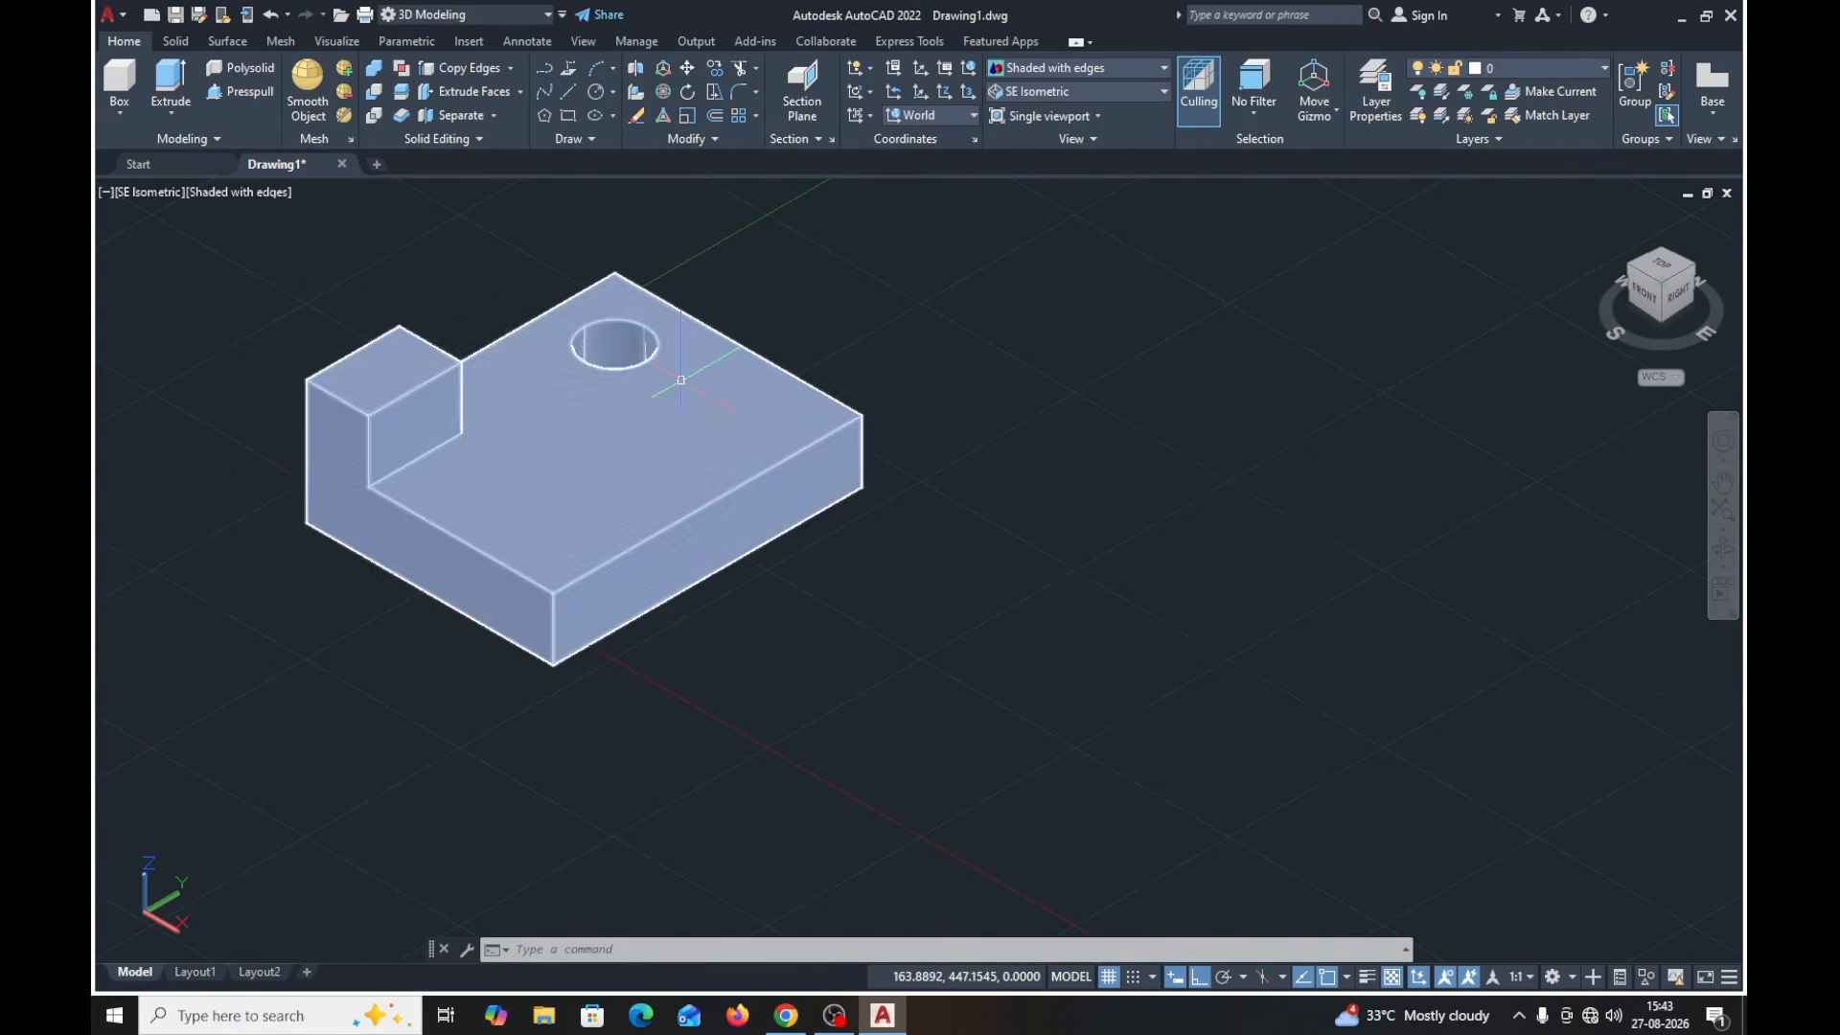
{"action": "middle_click_drag", "start_coordinate": [1245, 580], "coordinate": [1220, 582]}
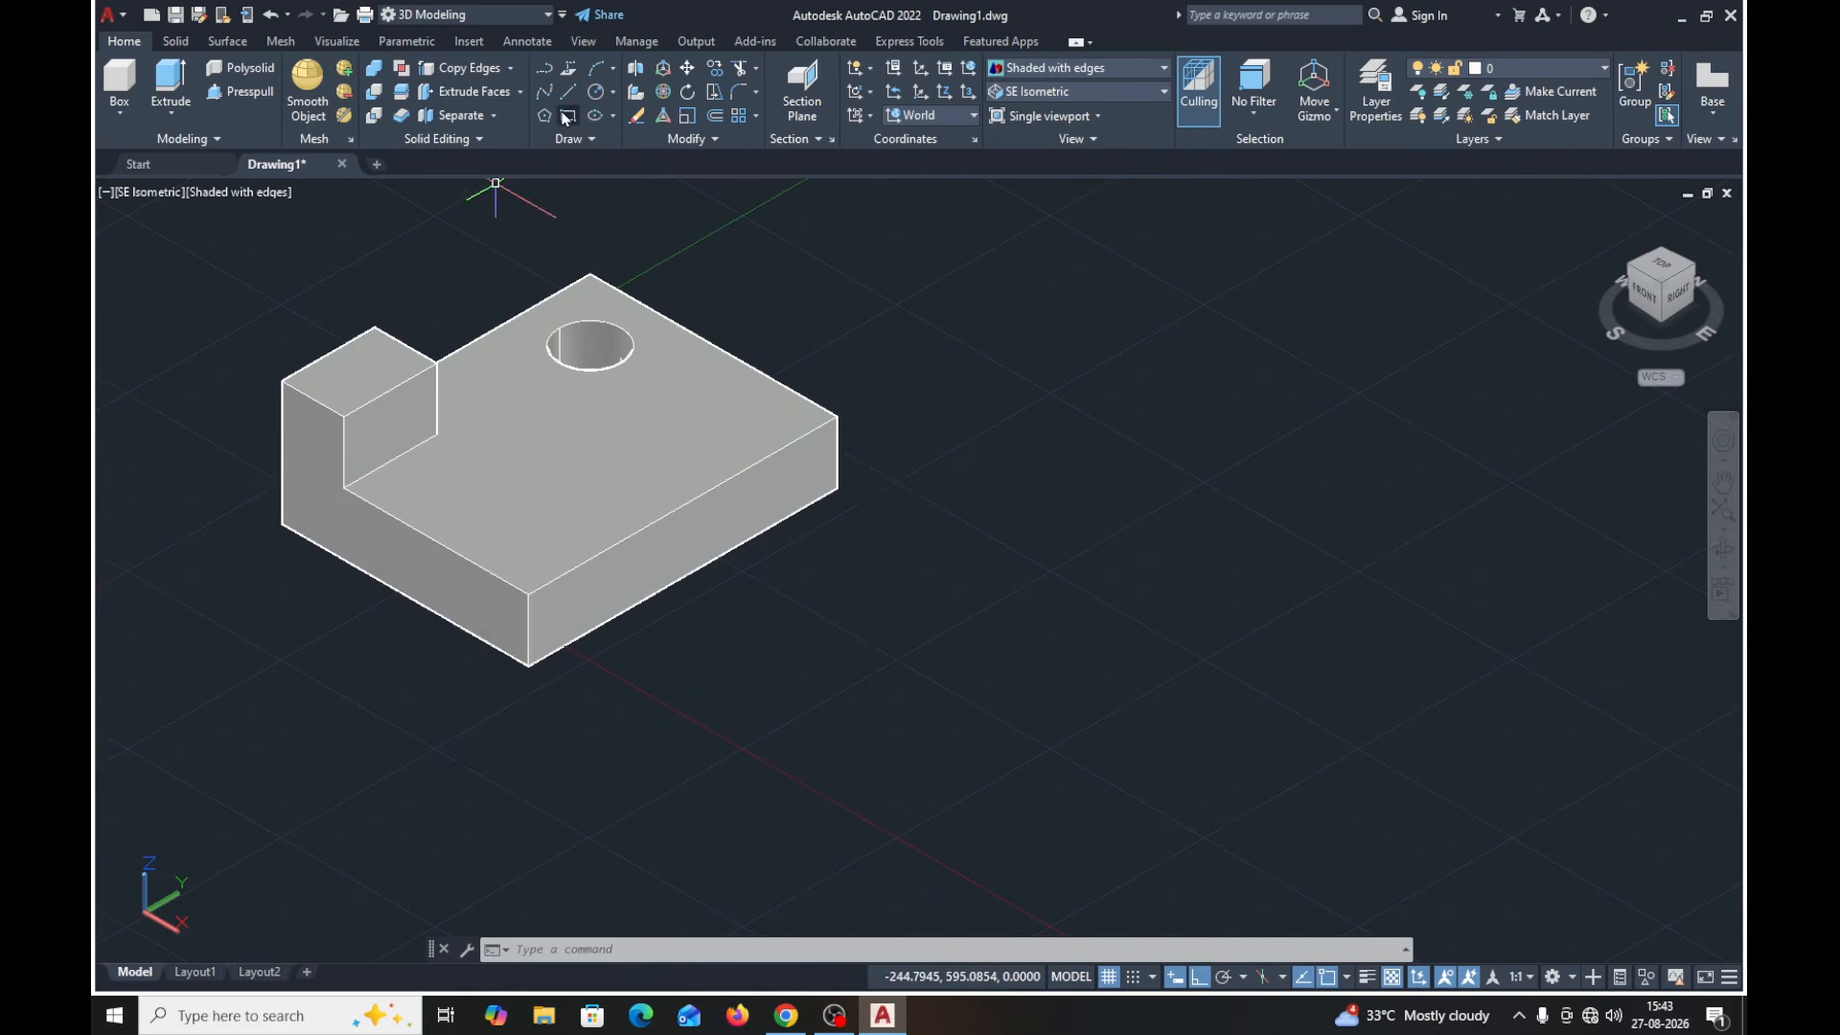
{"action": "left_click", "coordinate": [987, 641]}
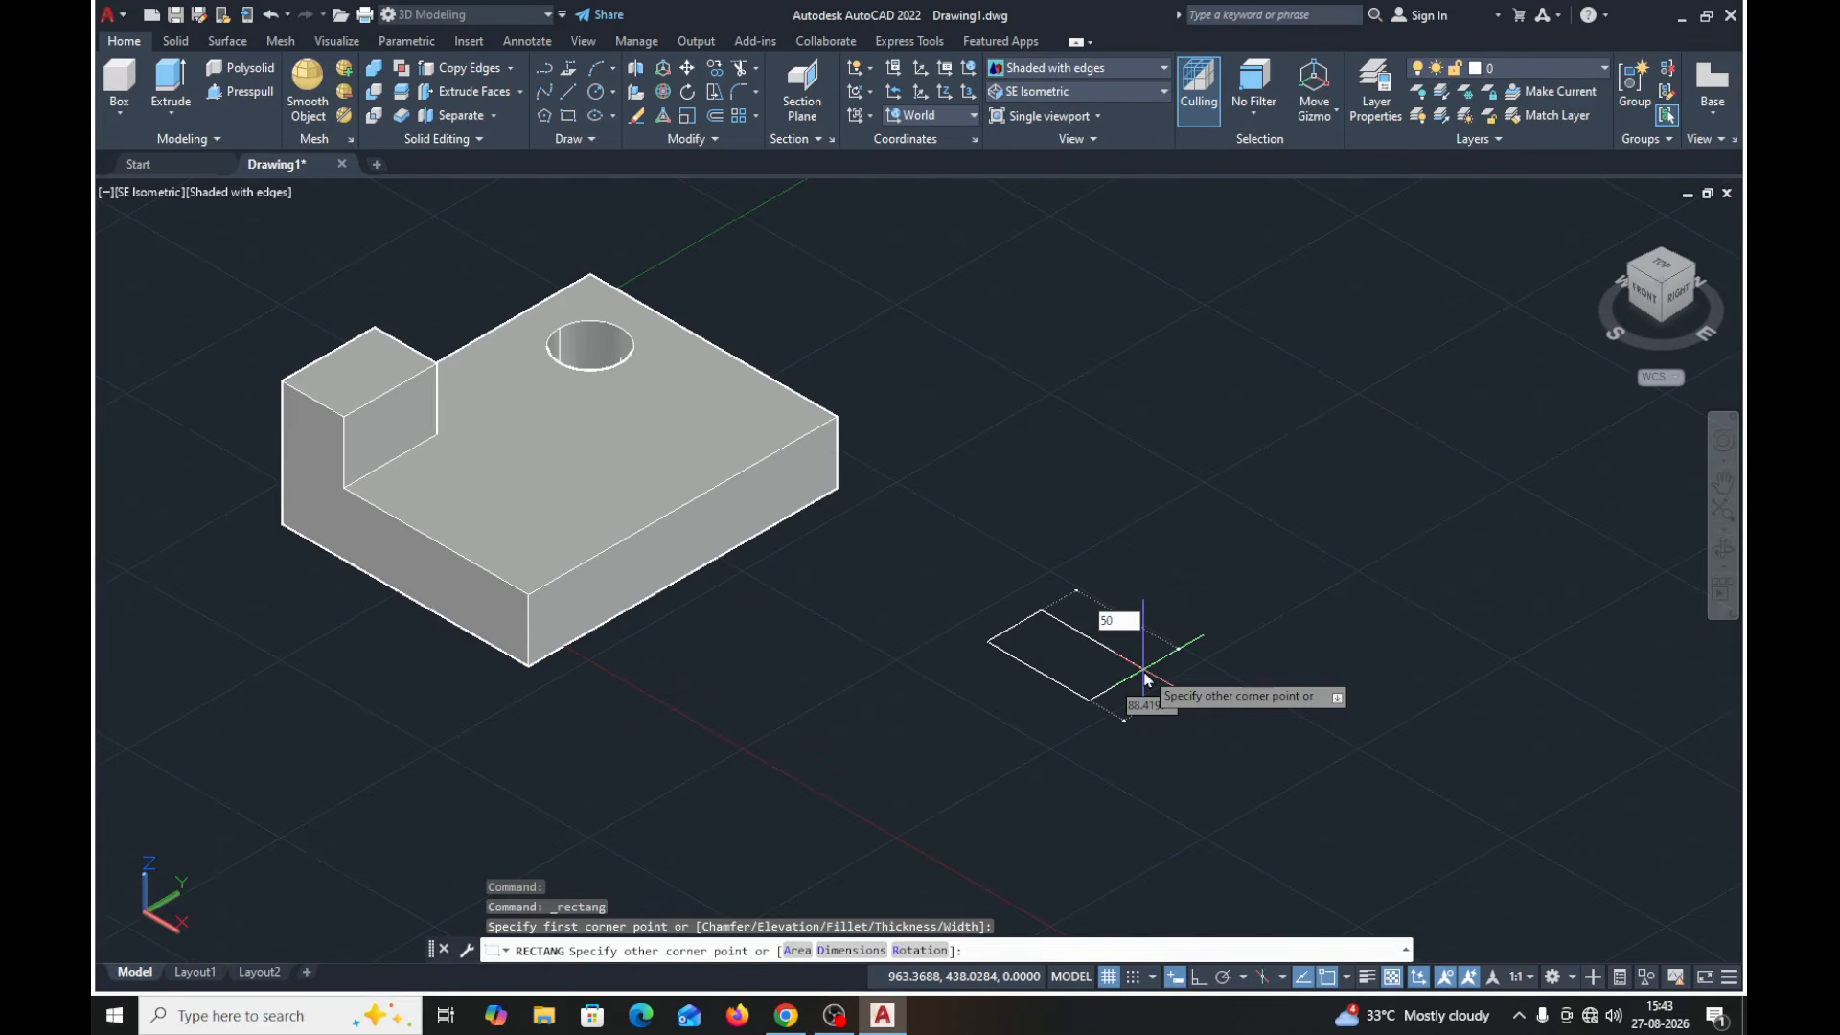
{"action": "key", "text": "Tab"}
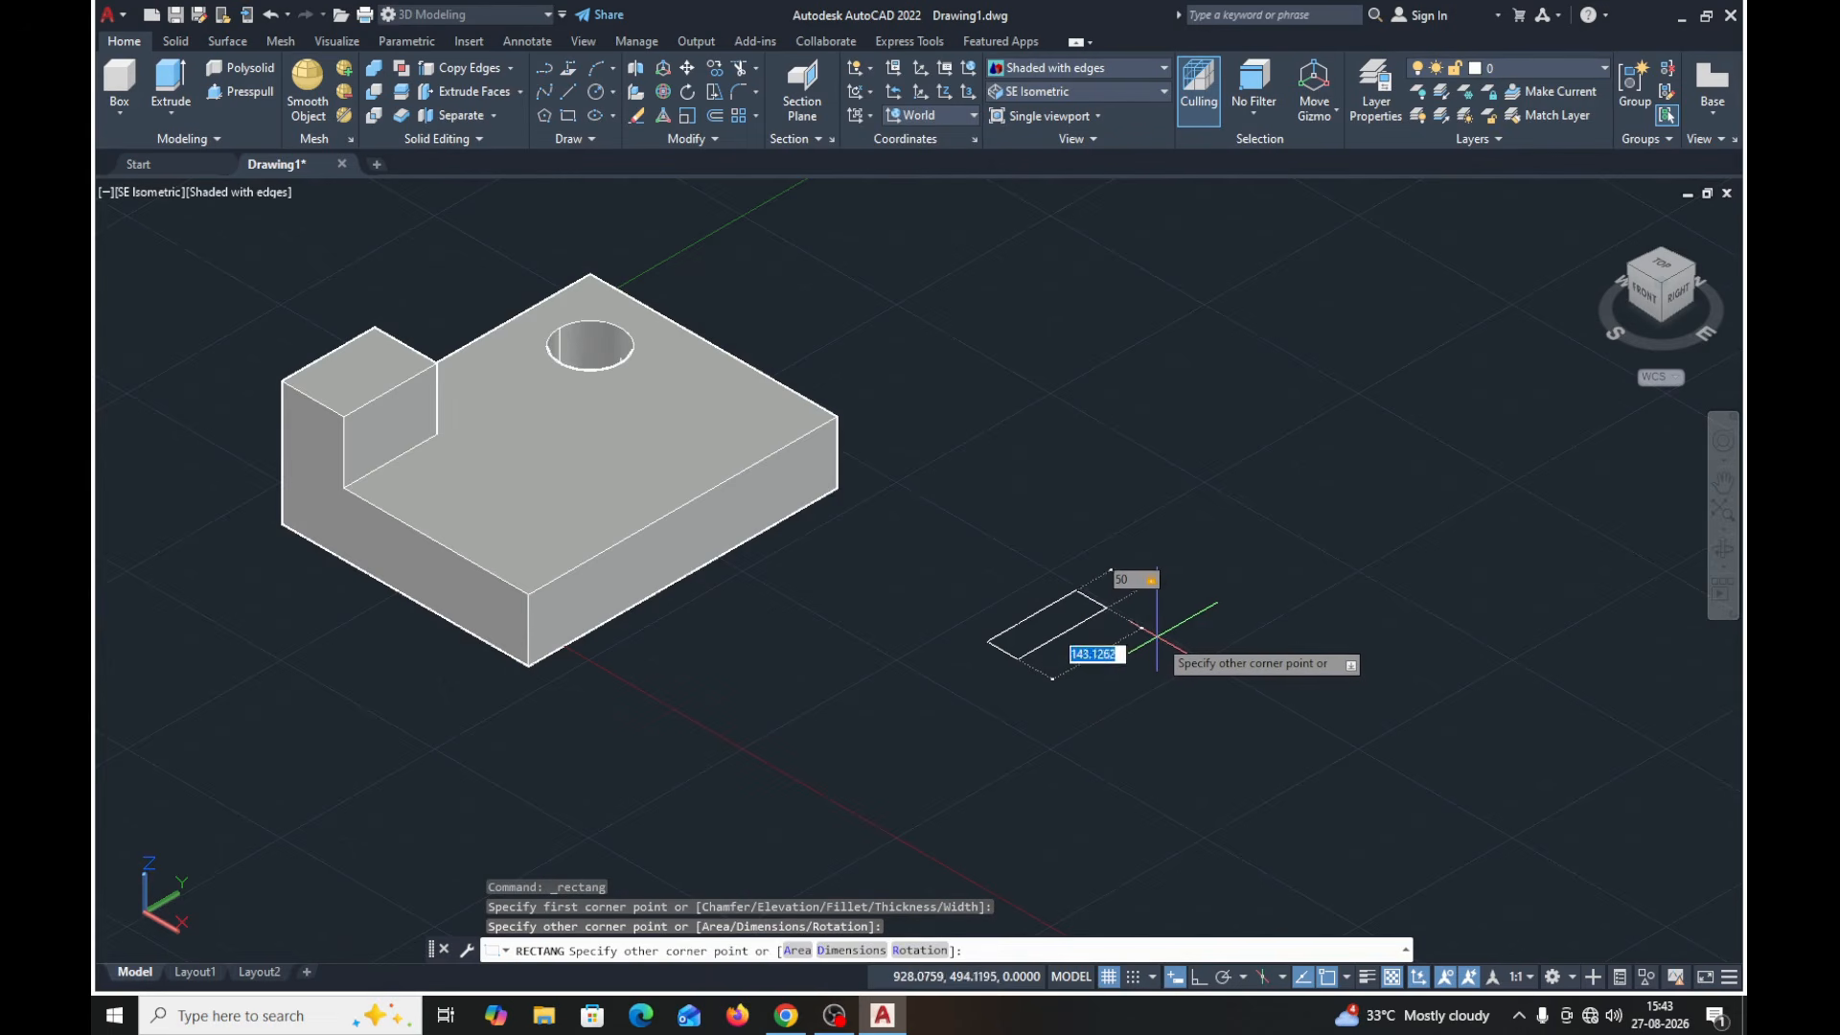
{"action": "type", "text": "1"}
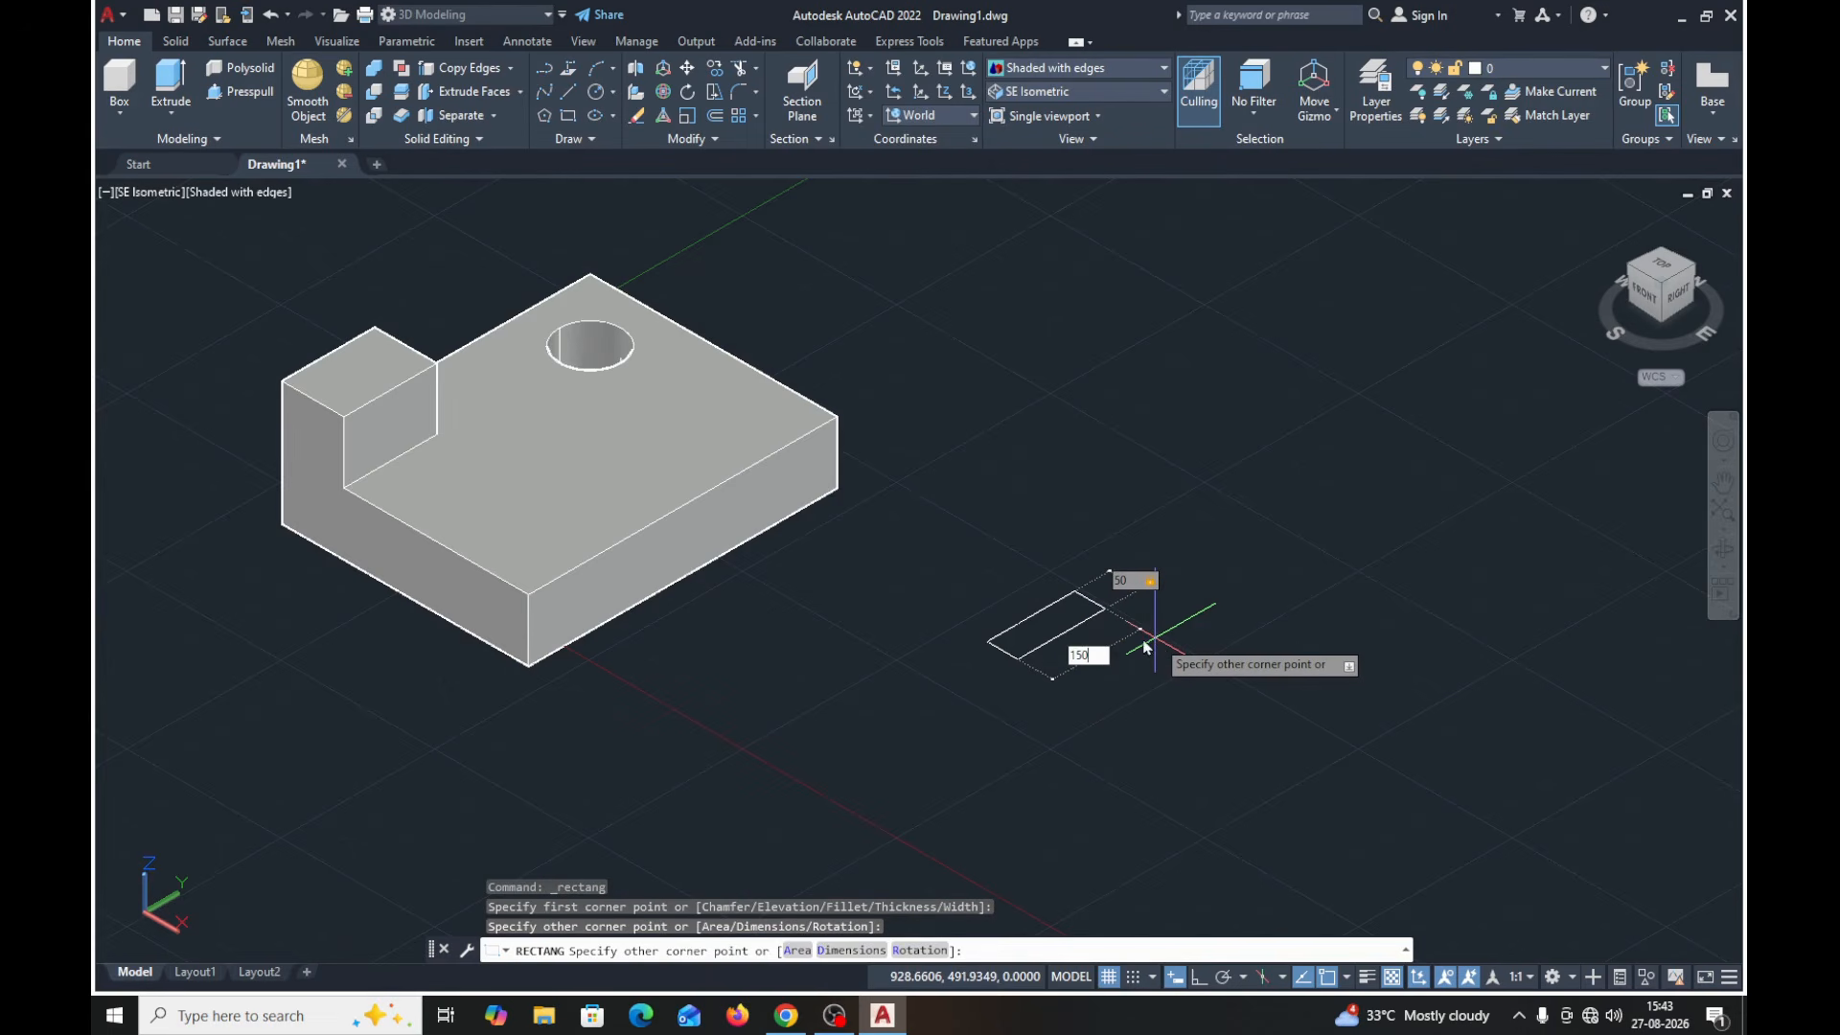
{"action": "type", "text": "50"}
{"action": "key", "text": "Return"}
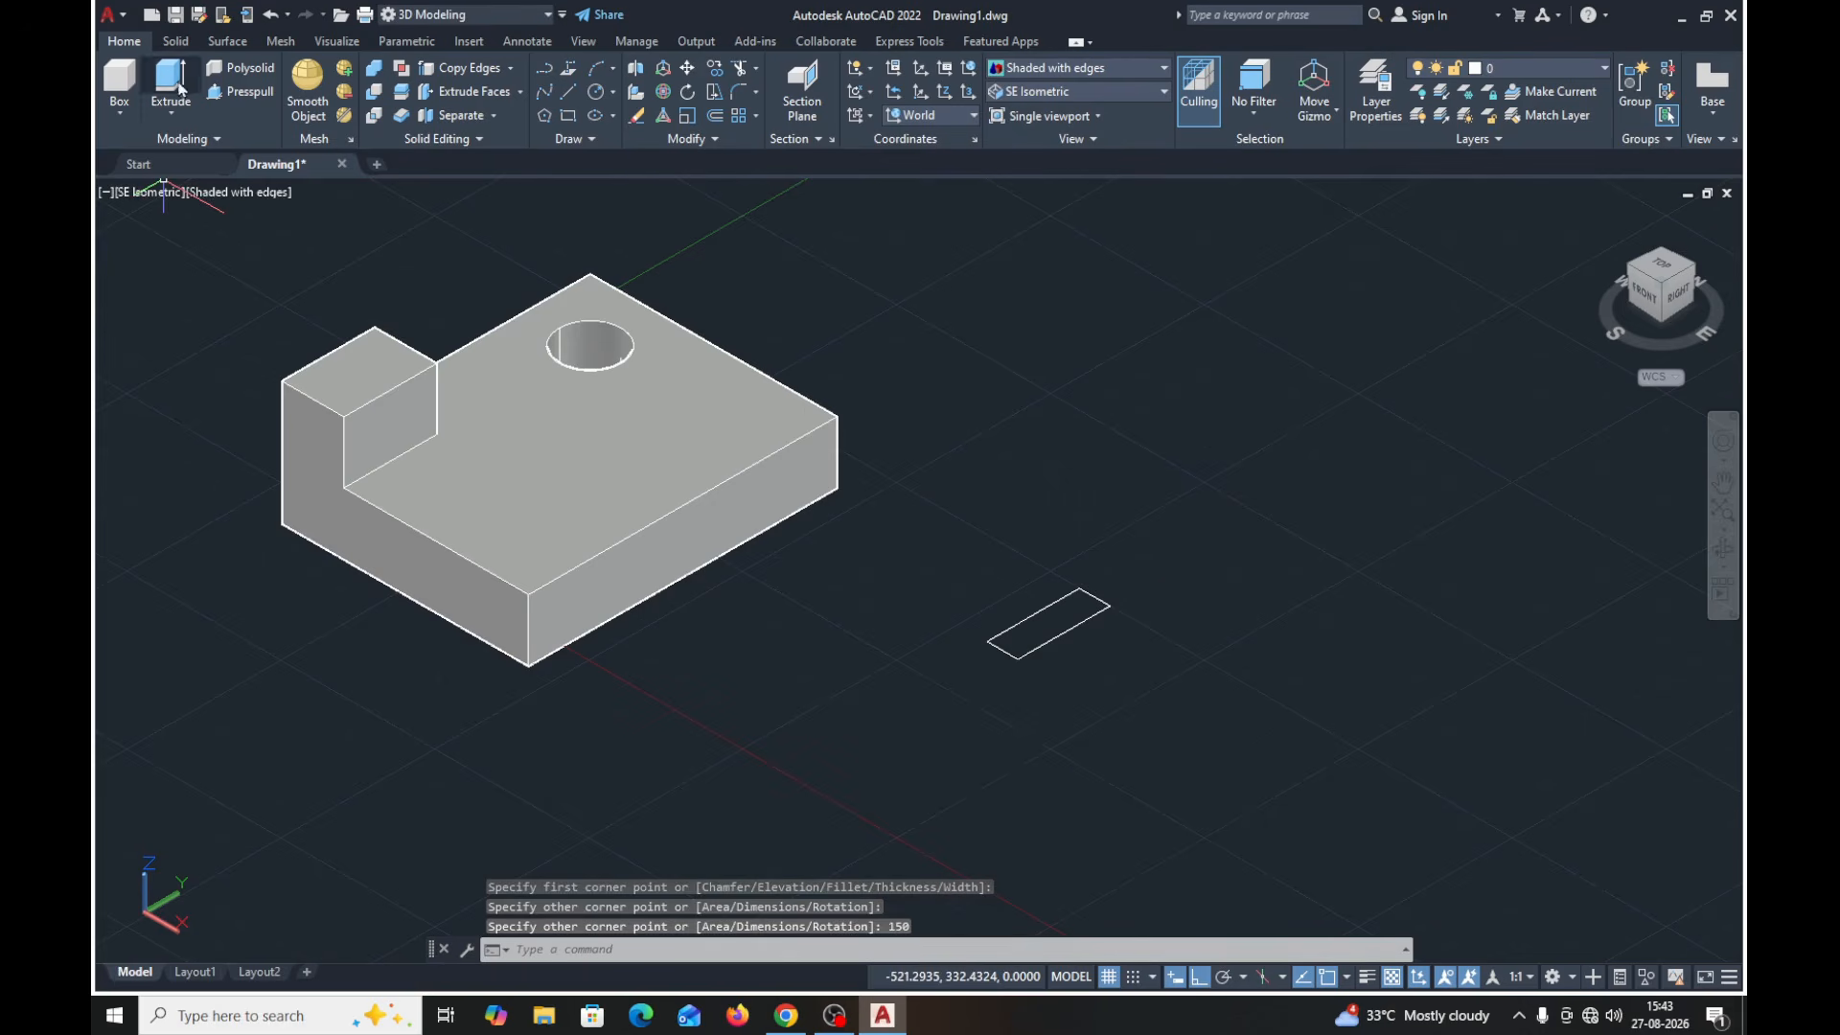
- Presspull the separate 50 by 150 rectangle upward by 100 units
{"action": "left_click", "coordinate": [230, 91]}
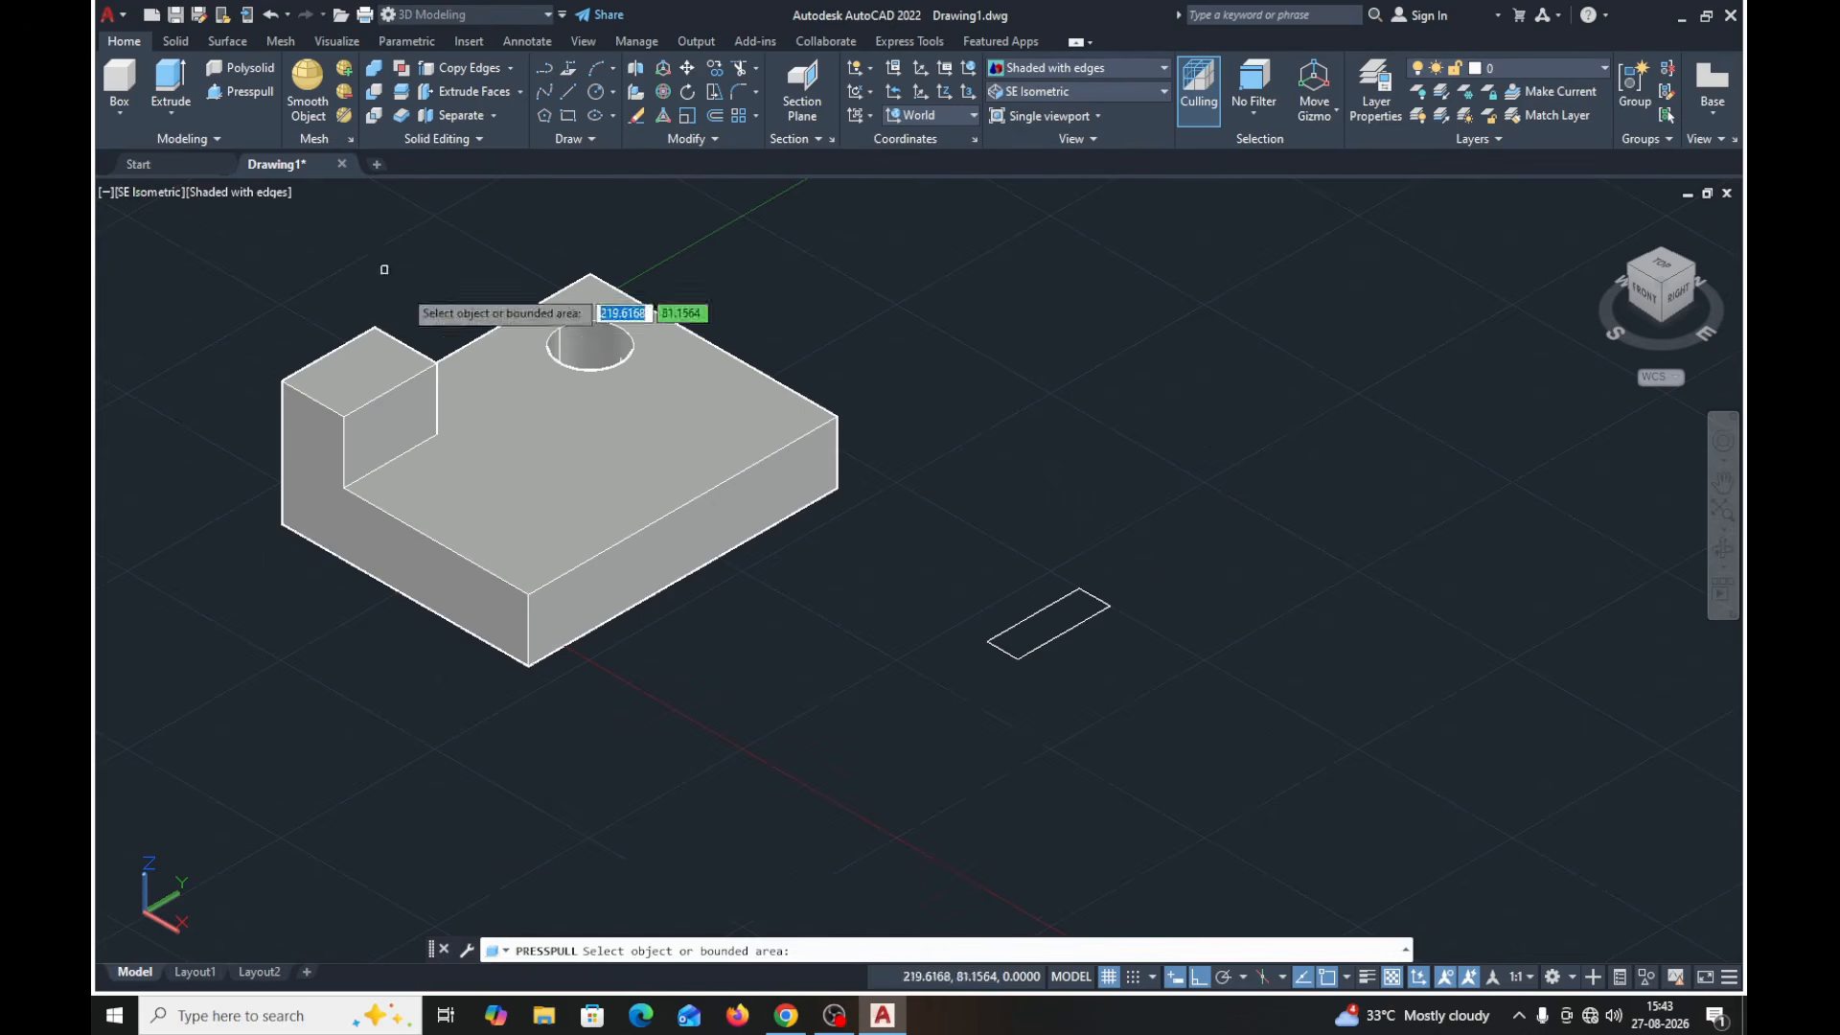
{"action": "left_click", "coordinate": [1072, 614]}
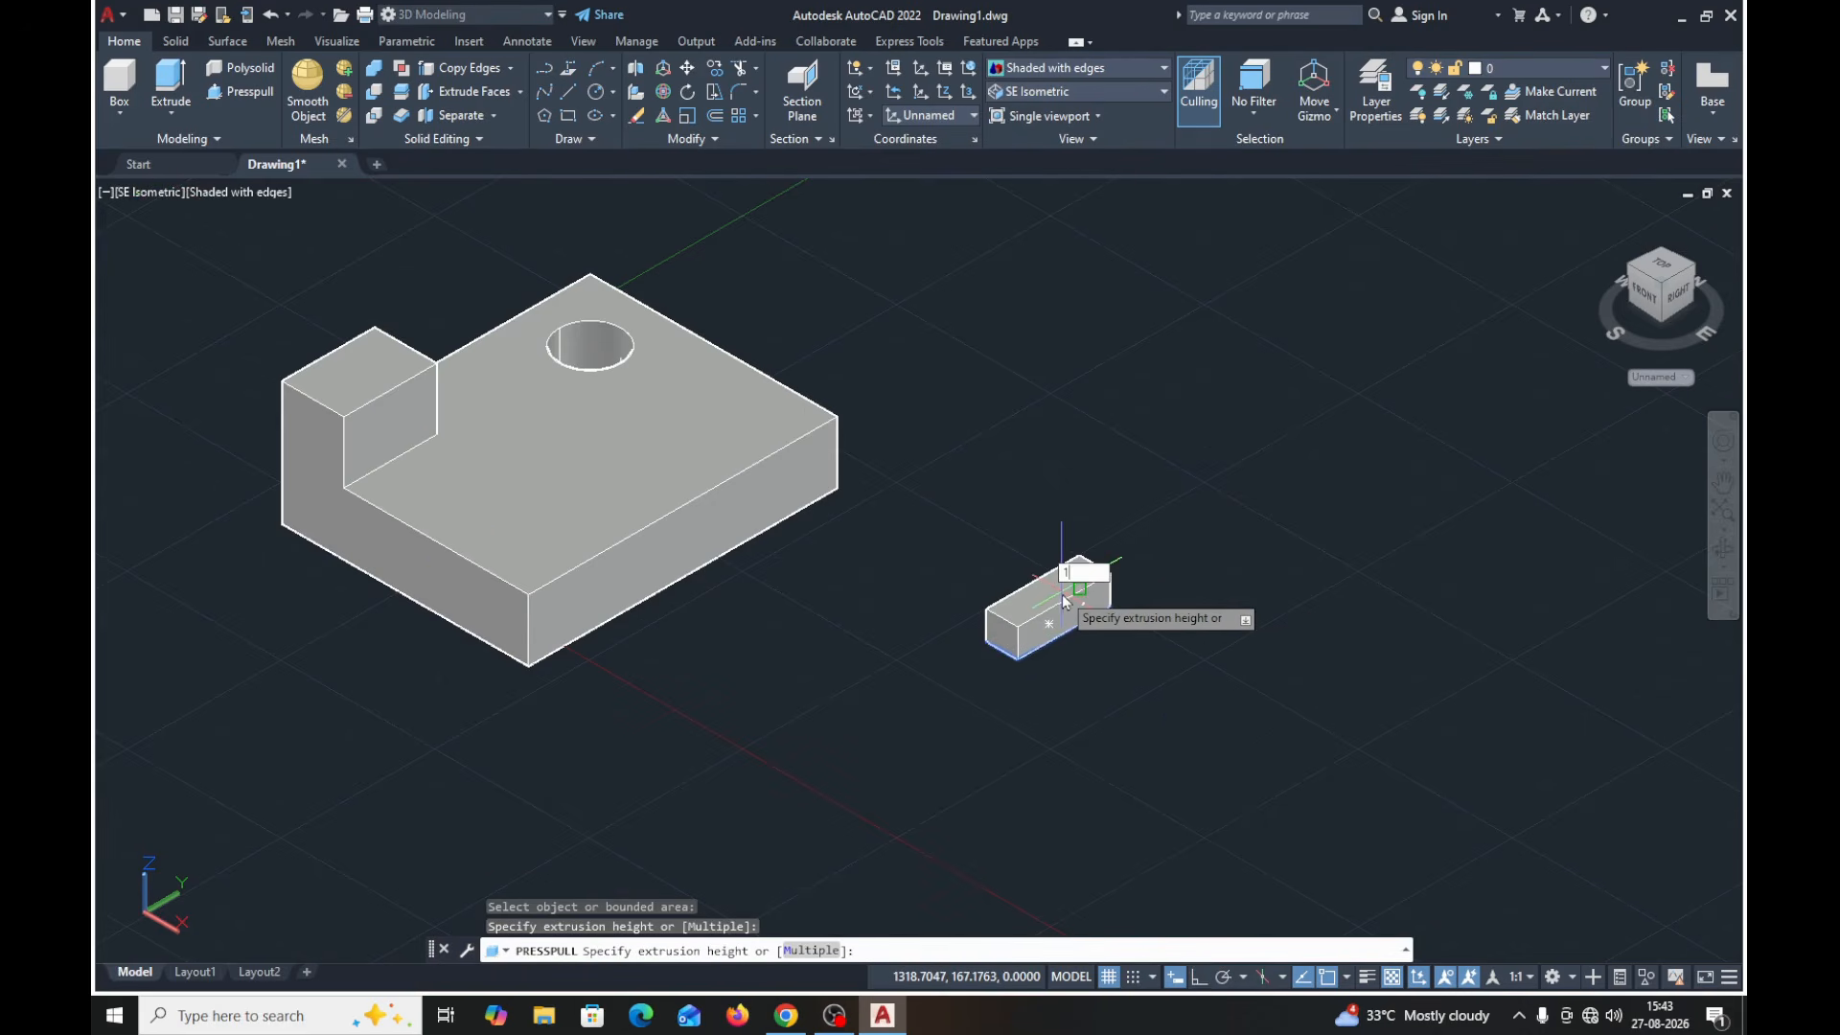
{"action": "key", "text": "Return"}
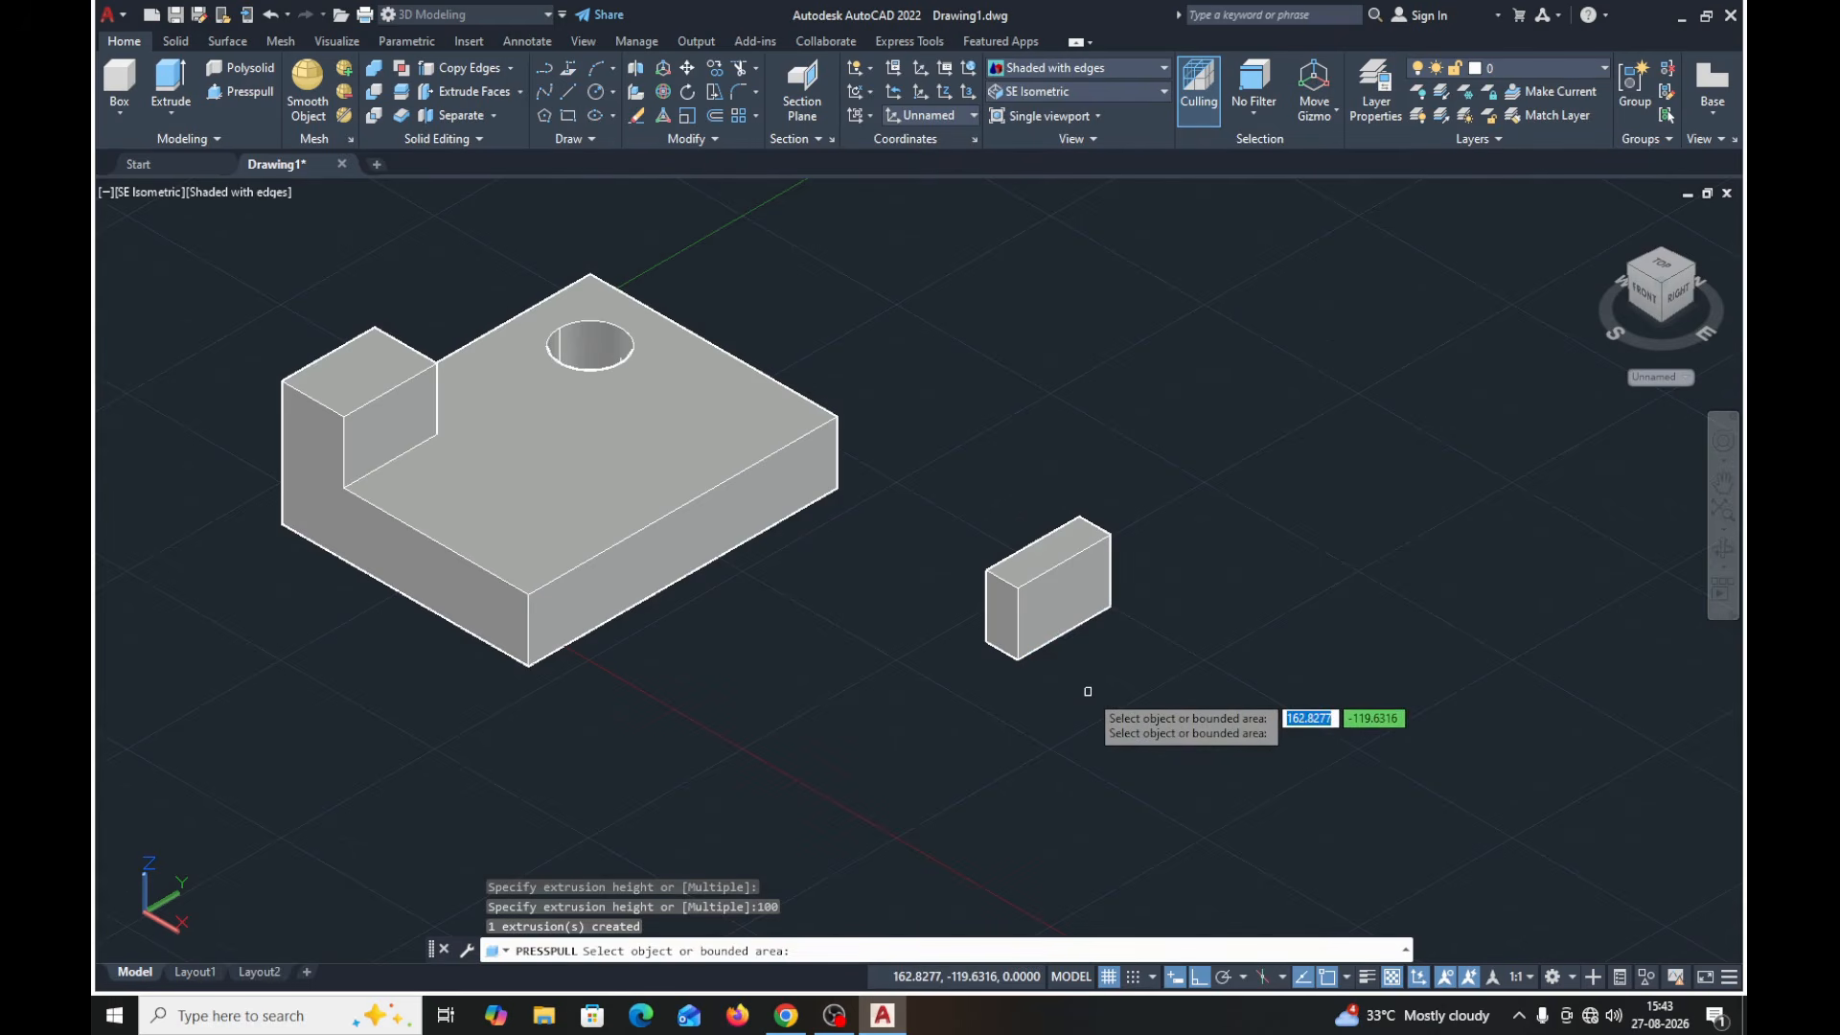
{"action": "key", "text": "Return"}
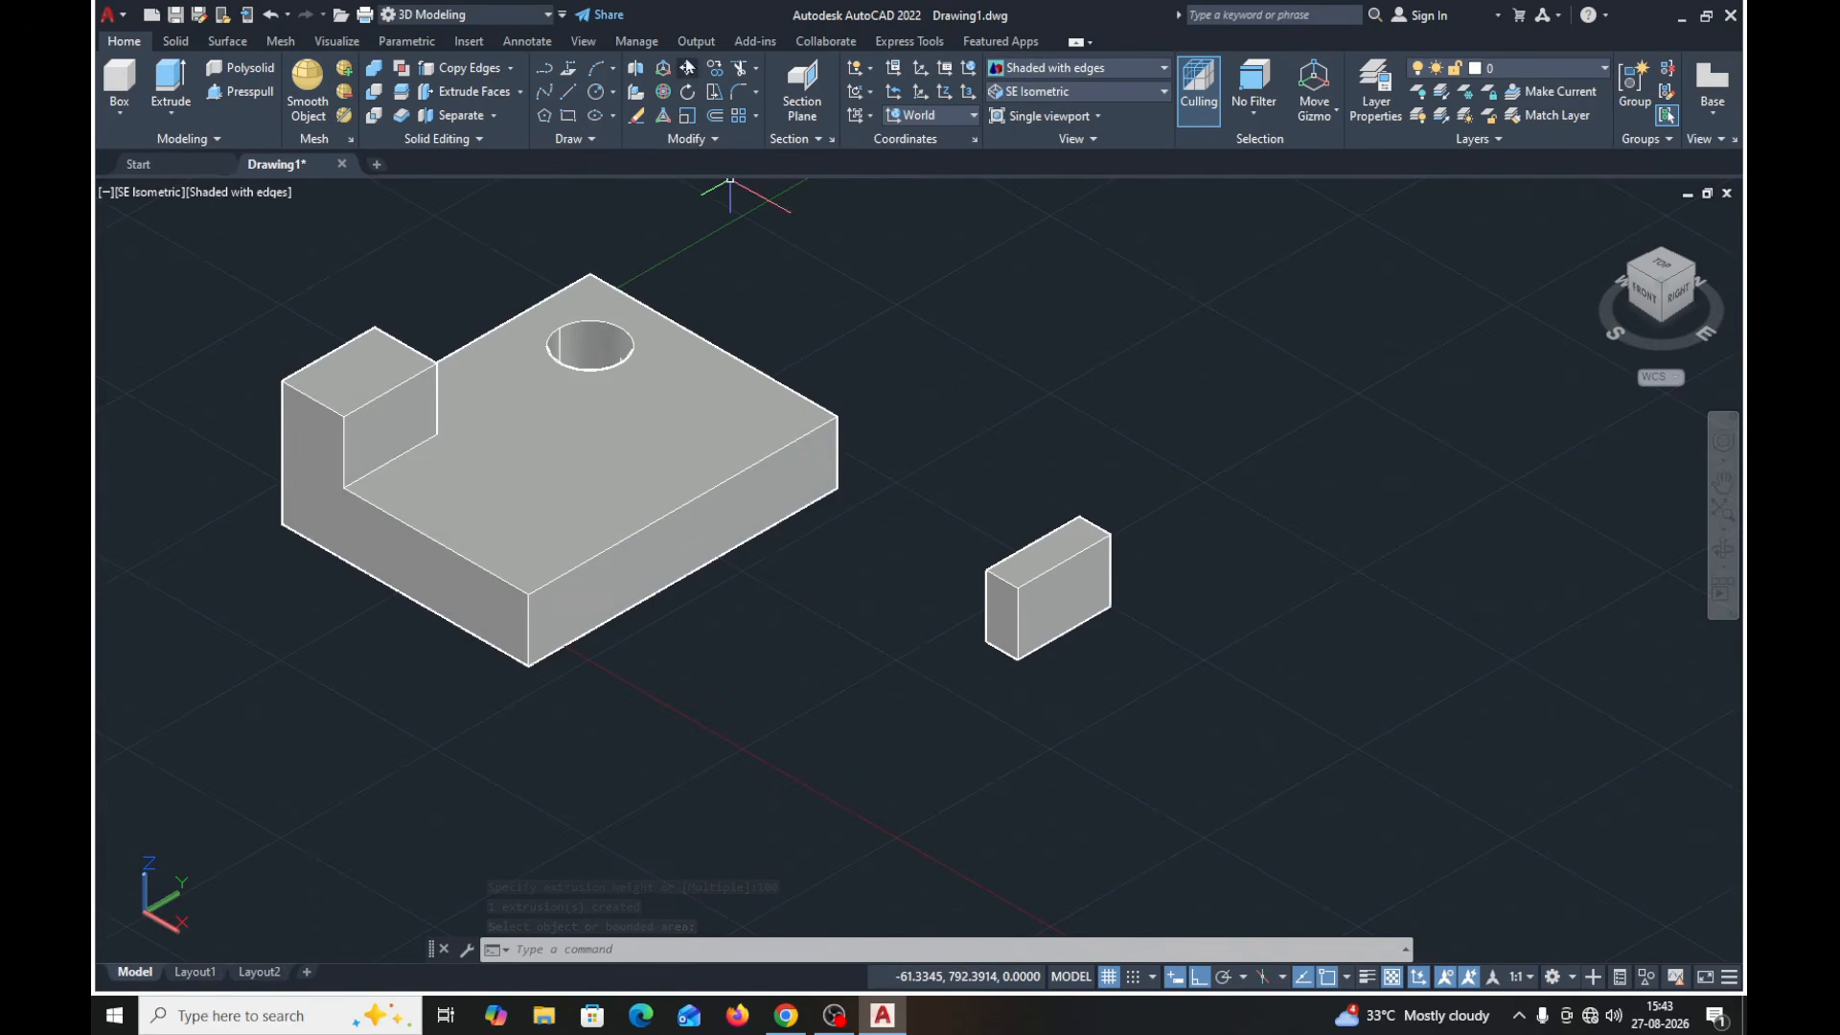
{"action": "left_click", "coordinate": [1067, 585]}
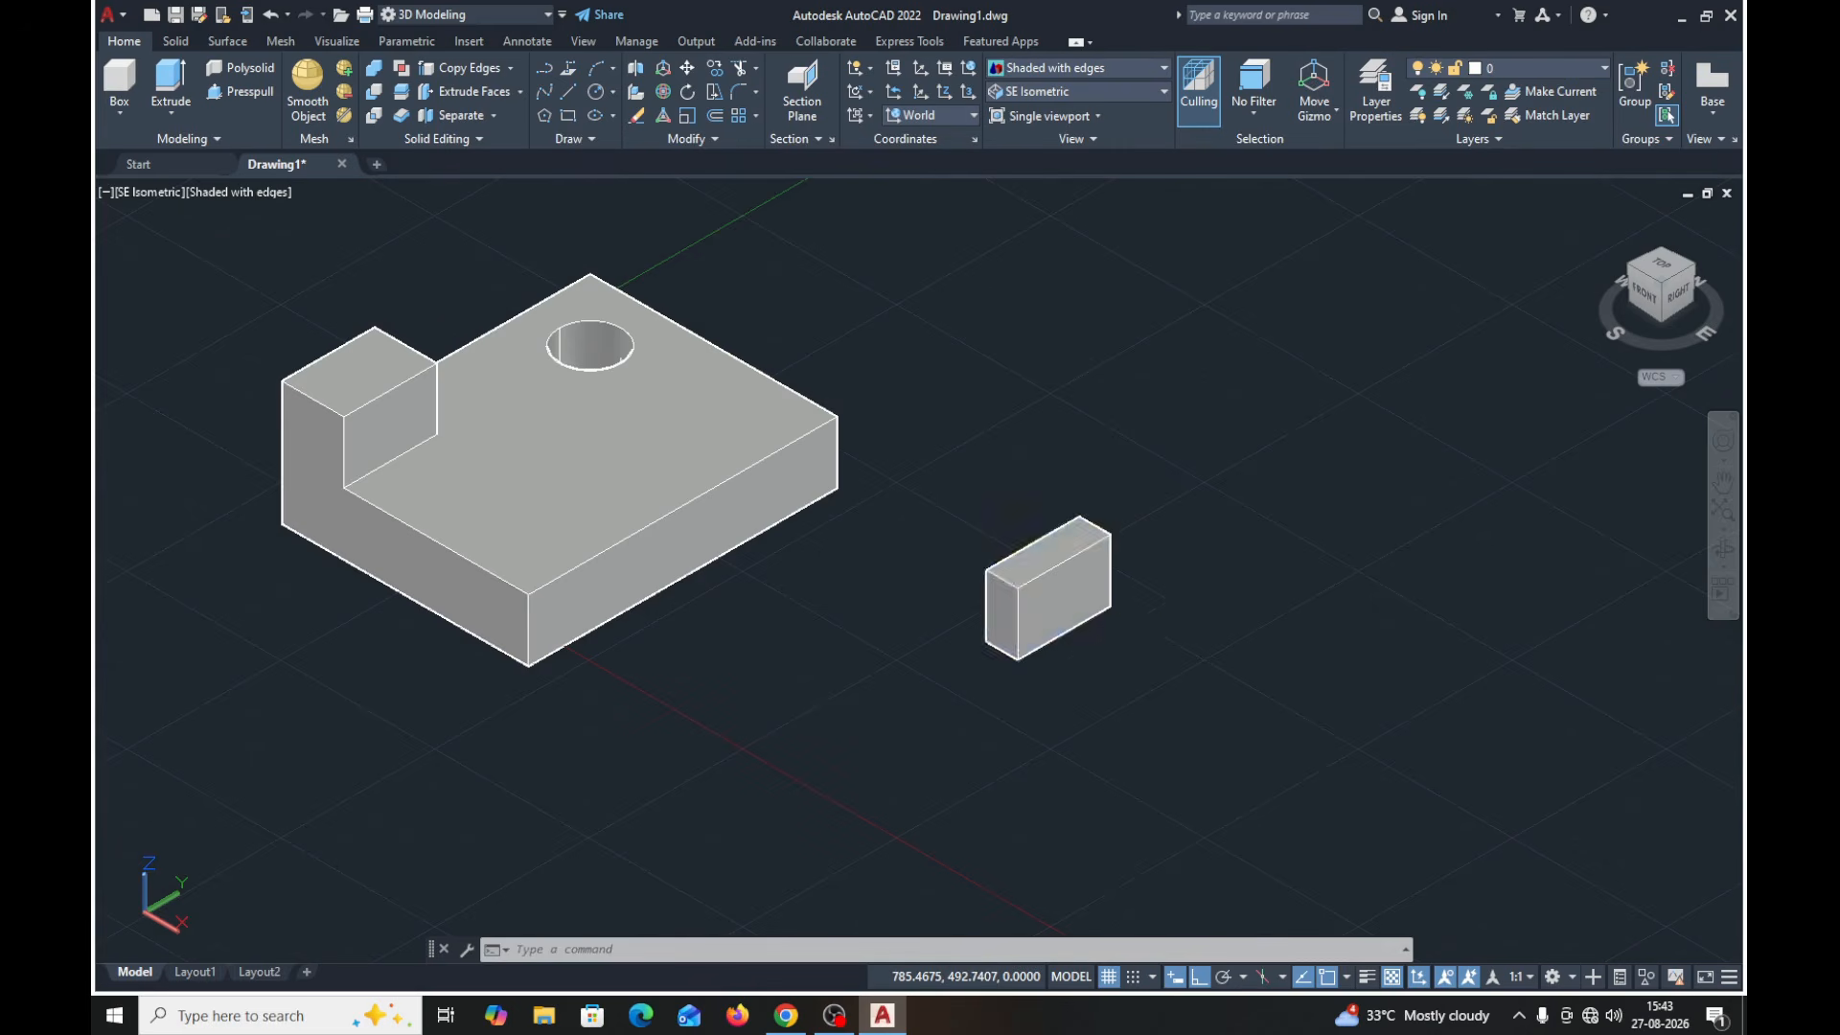
{"action": "key", "text": "Return"}
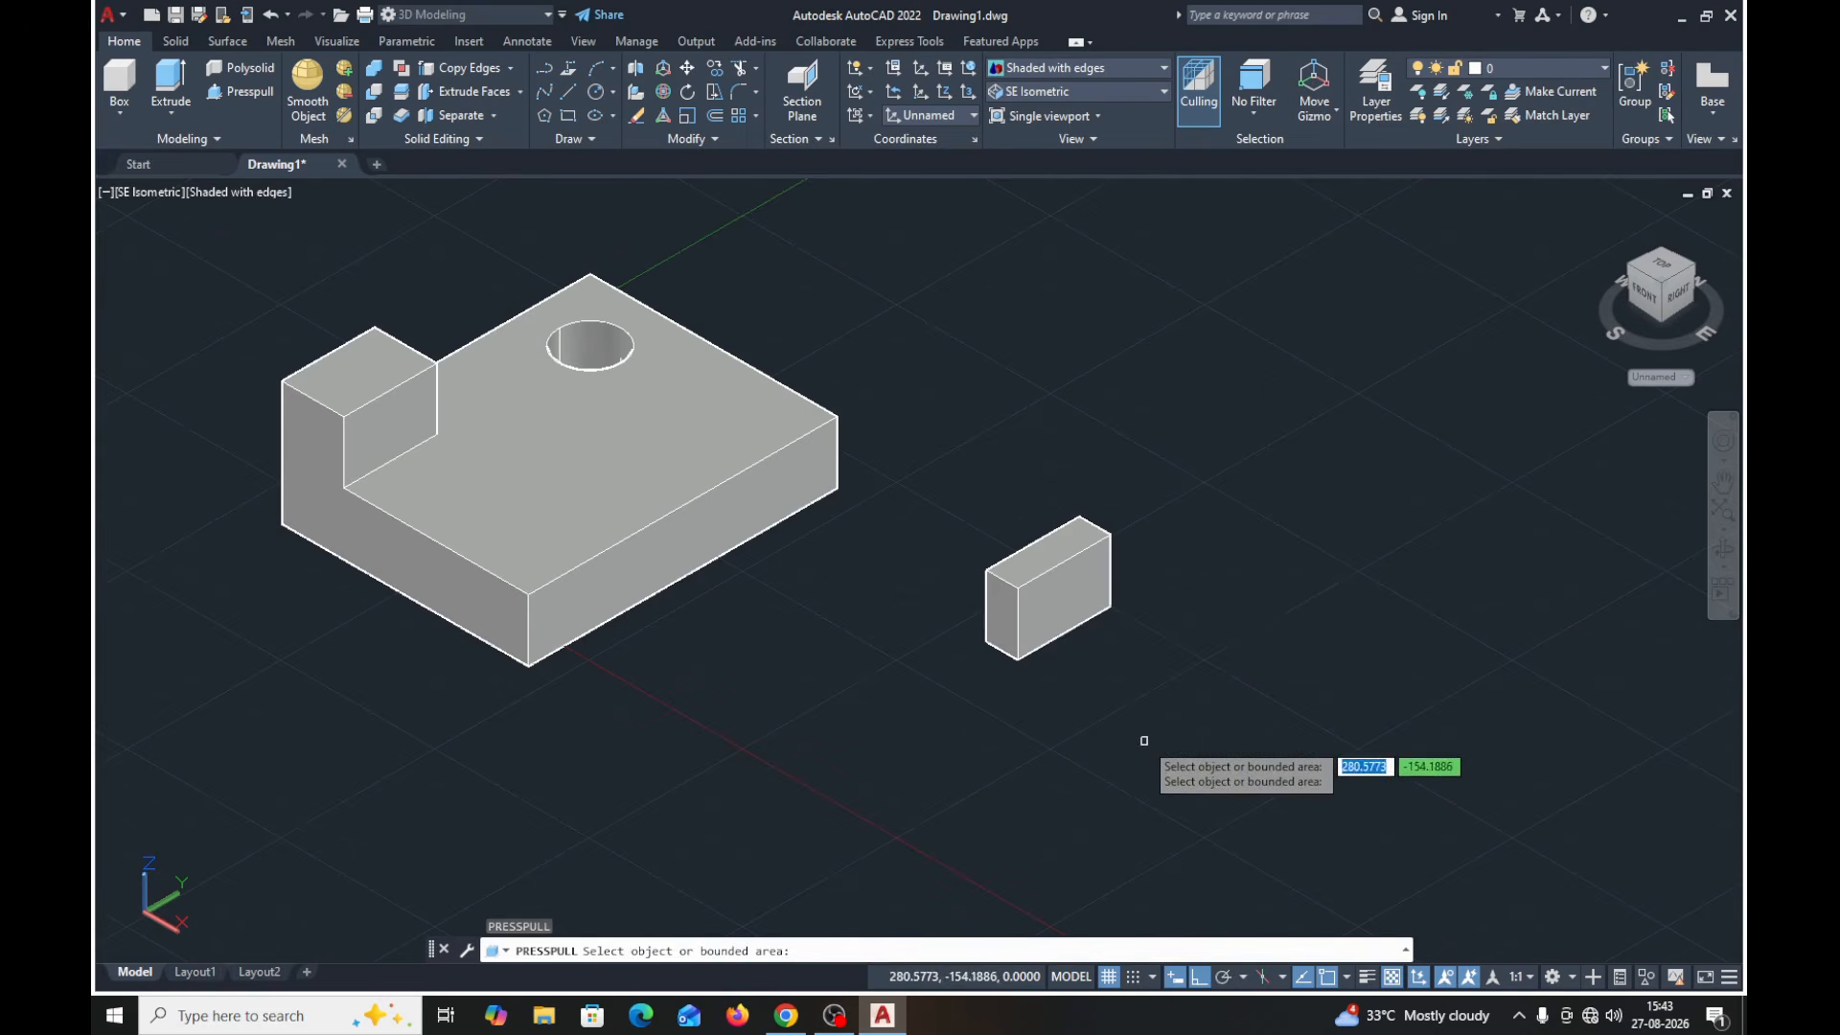
{"action": "key", "text": "Return"}
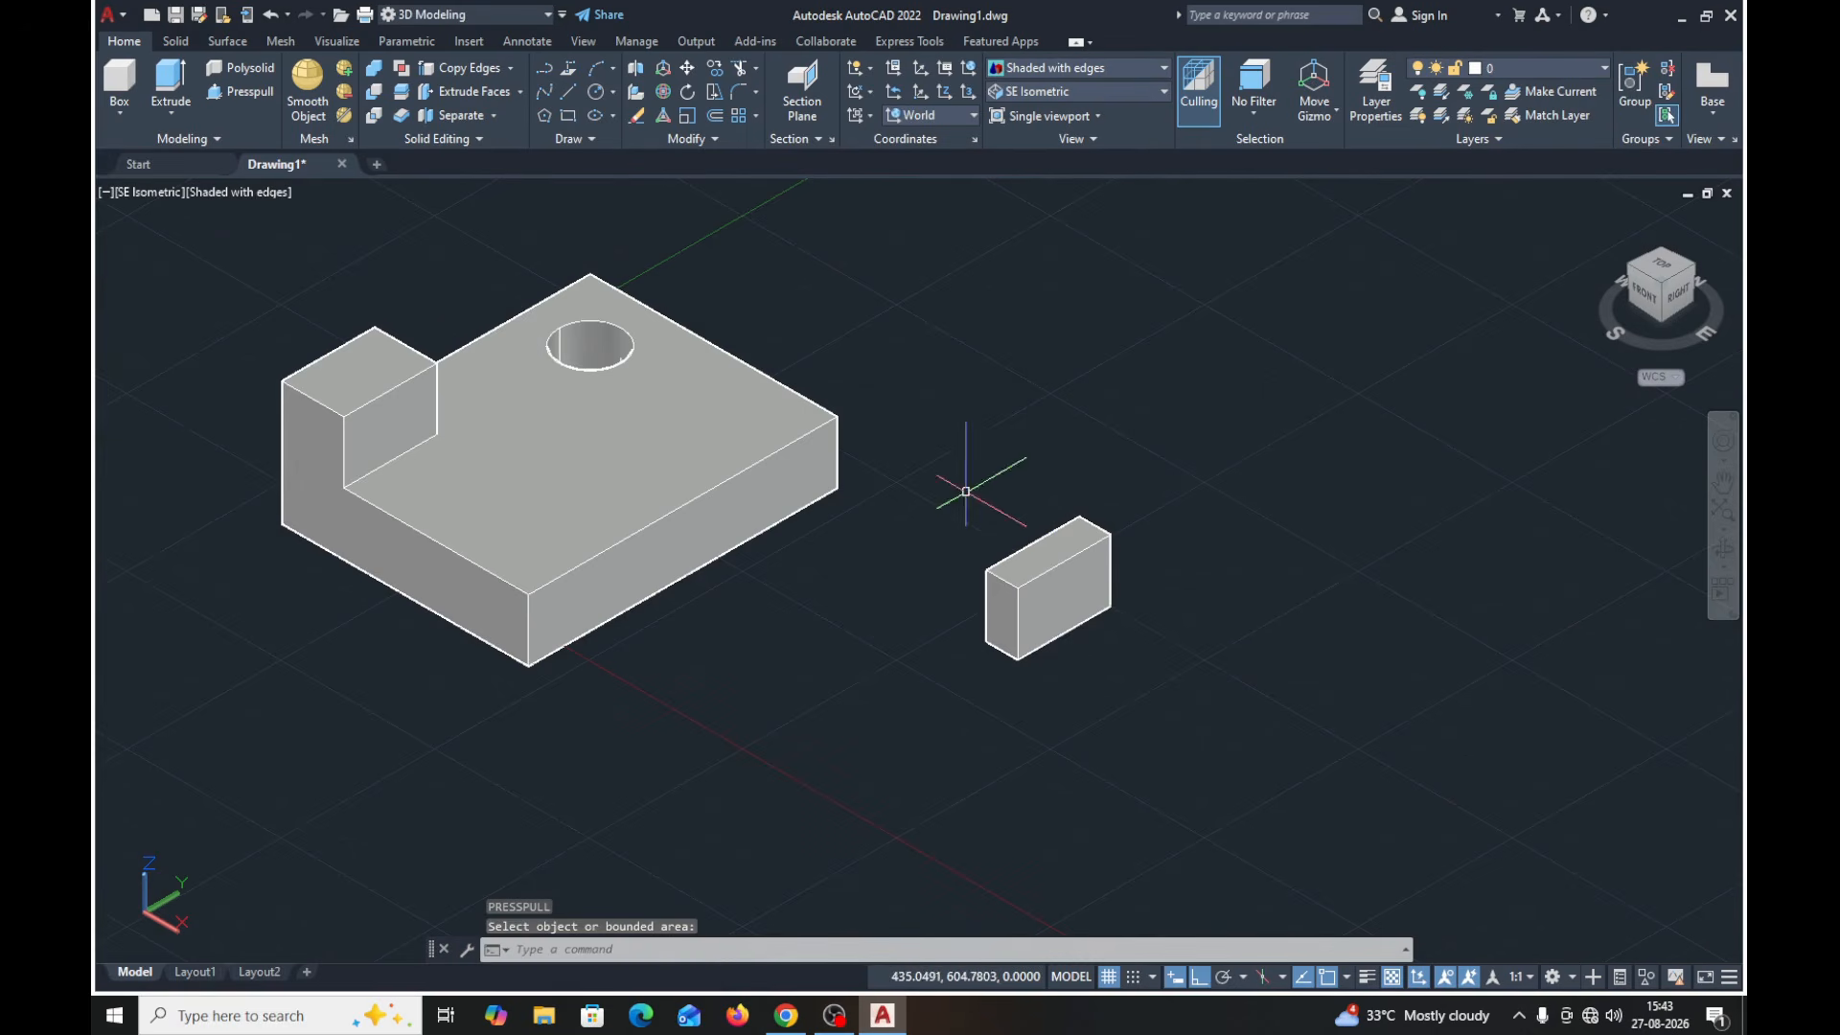
{"action": "left_click", "coordinate": [1063, 571]}
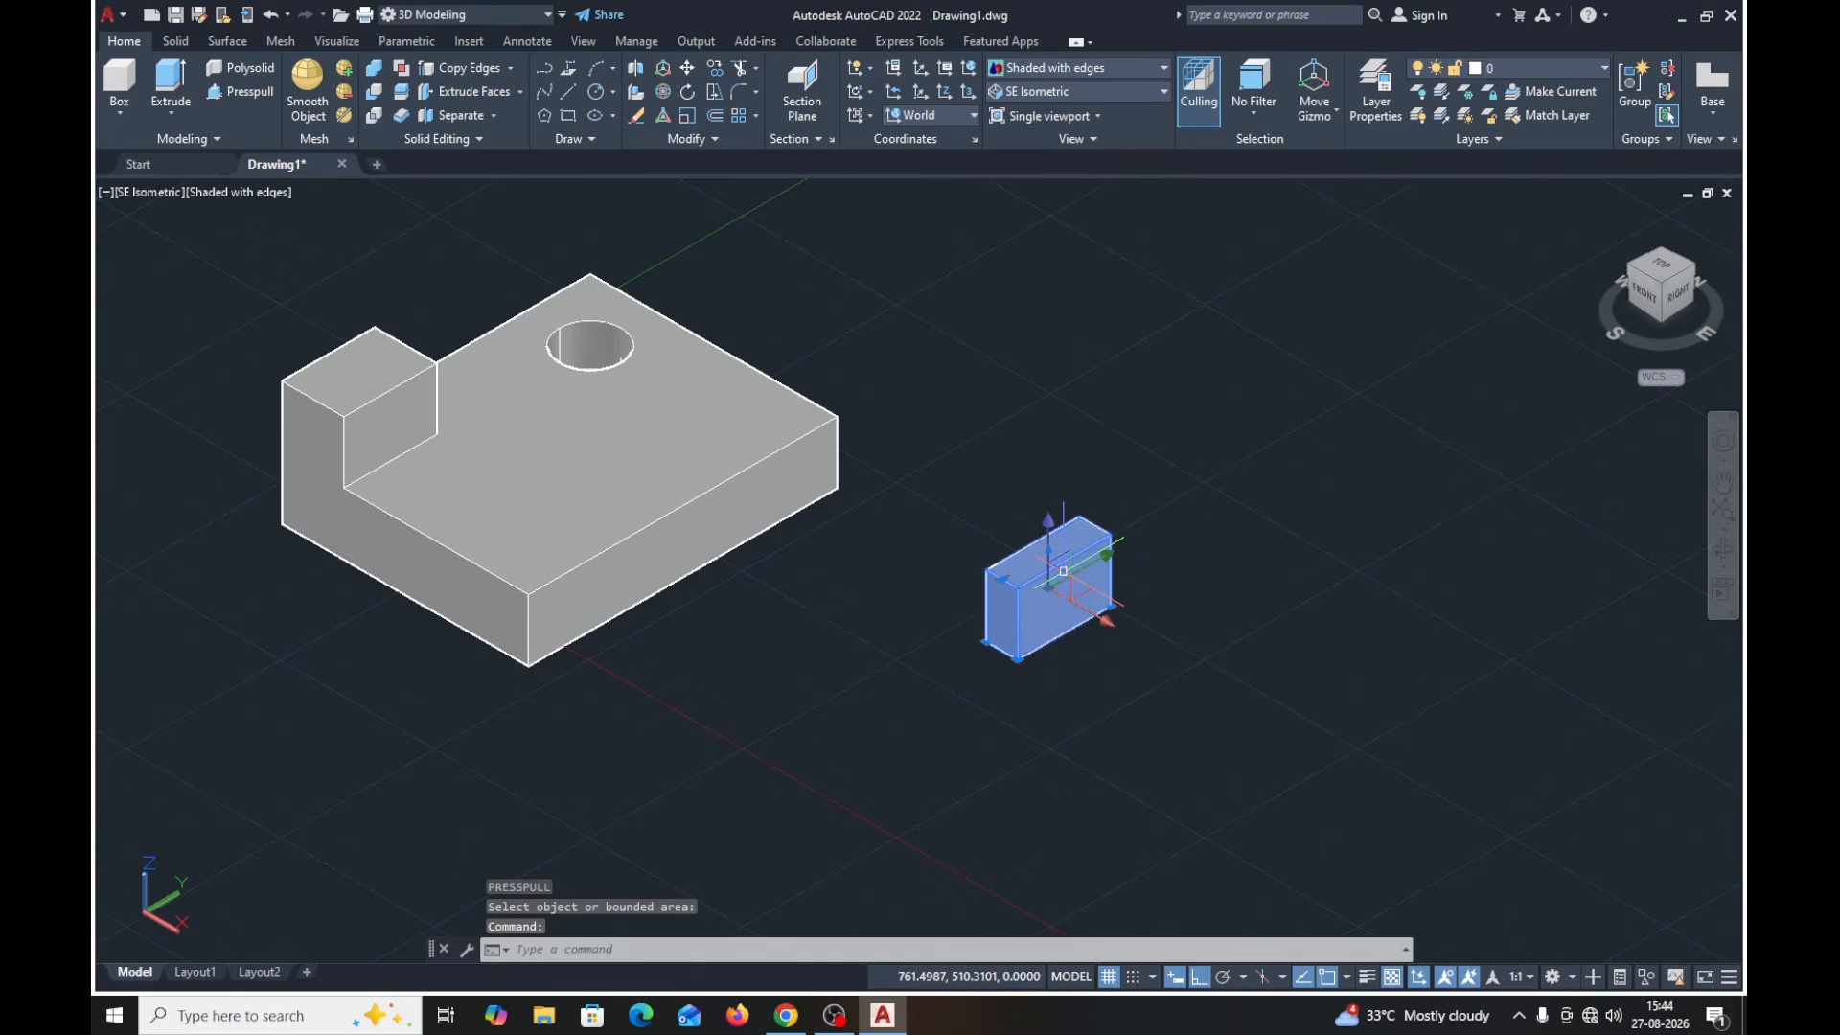
{"action": "key", "text": "Return"}
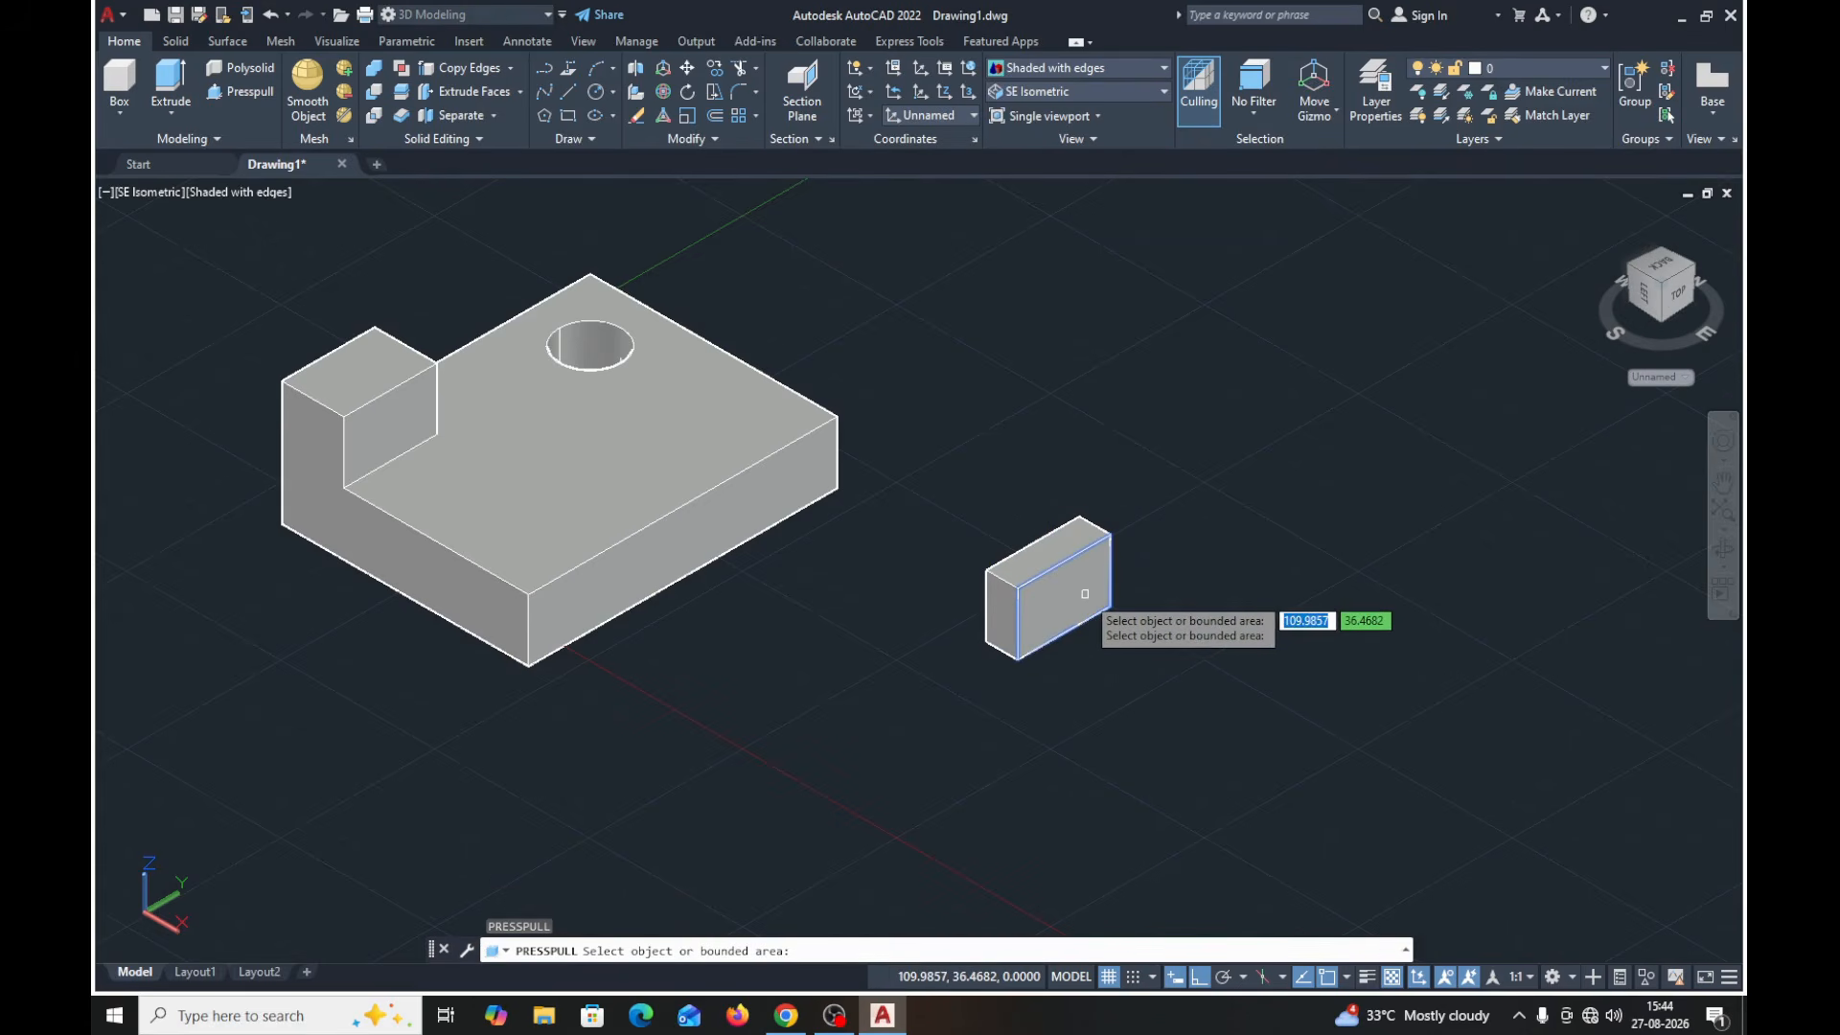
{"action": "left_click", "coordinate": [1085, 594]}
{"action": "key", "text": "Escape"}
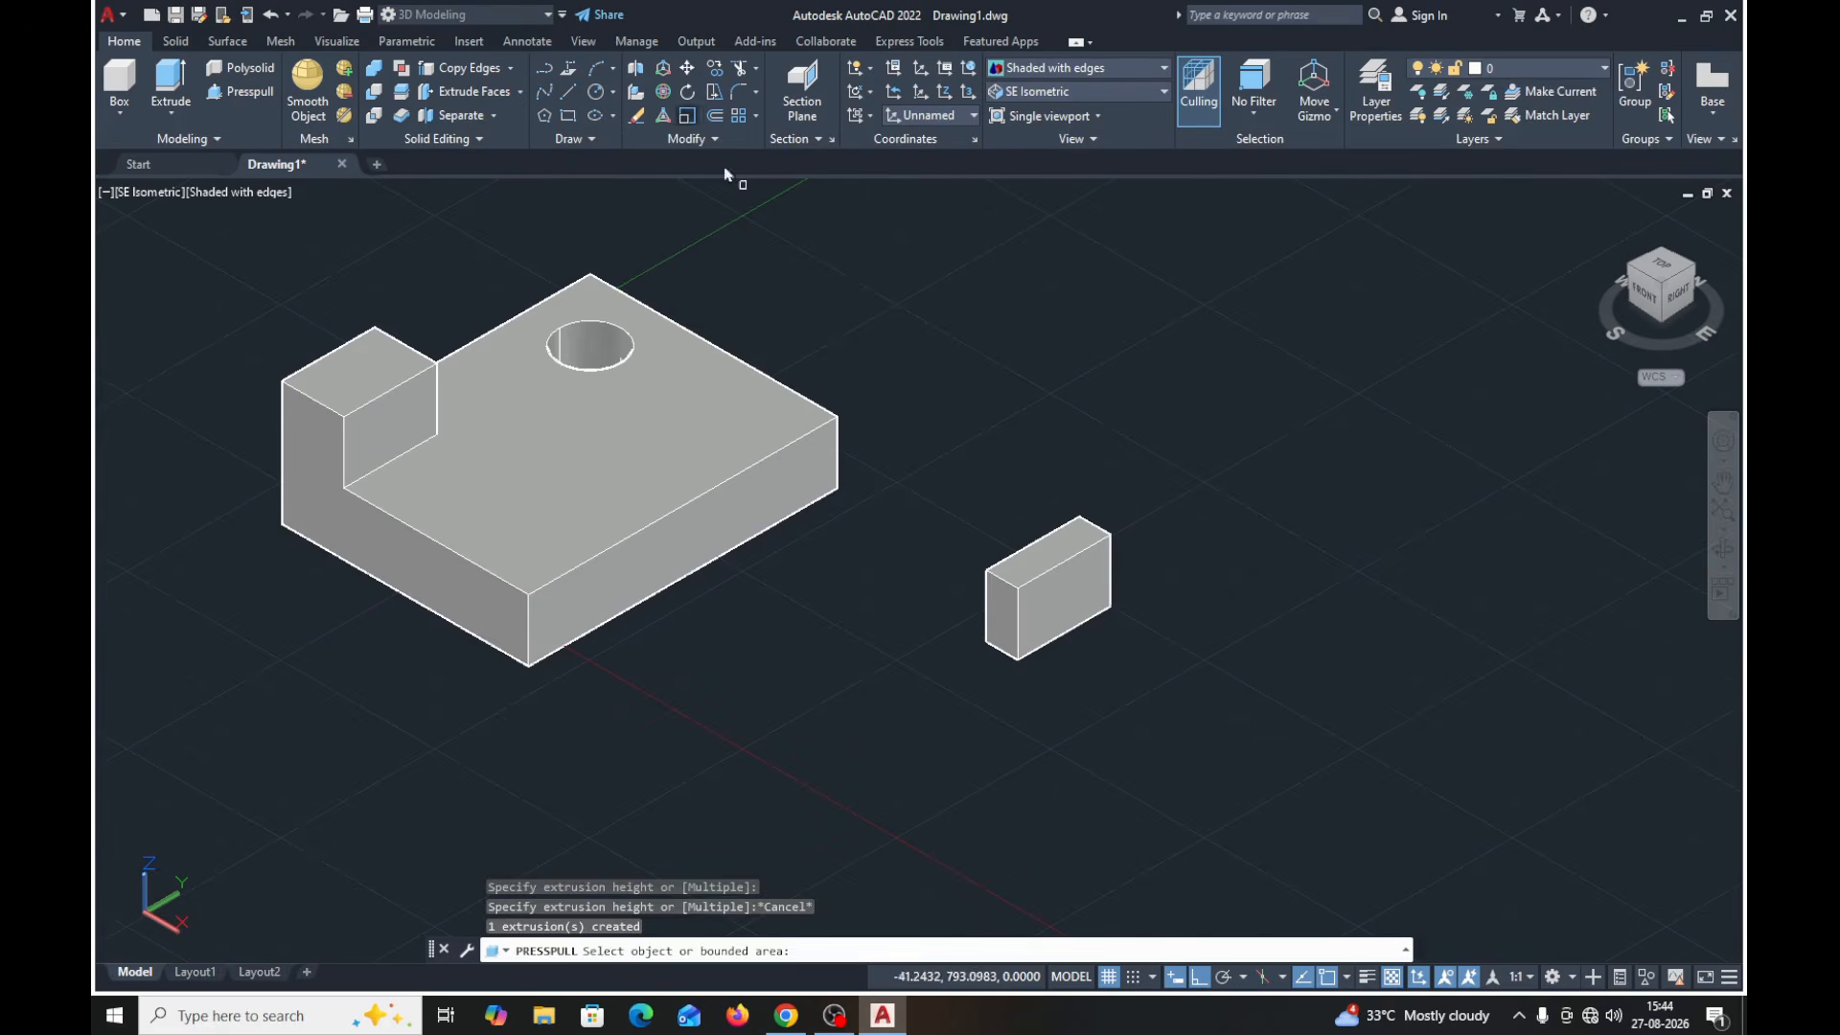
- Move the small 50 by 150 block by its high-X, high-Y bottom corner onto the matching corner of the main block's top face
{"action": "left_click", "coordinate": [687, 68]}
{"action": "left_click", "coordinate": [1038, 556]}
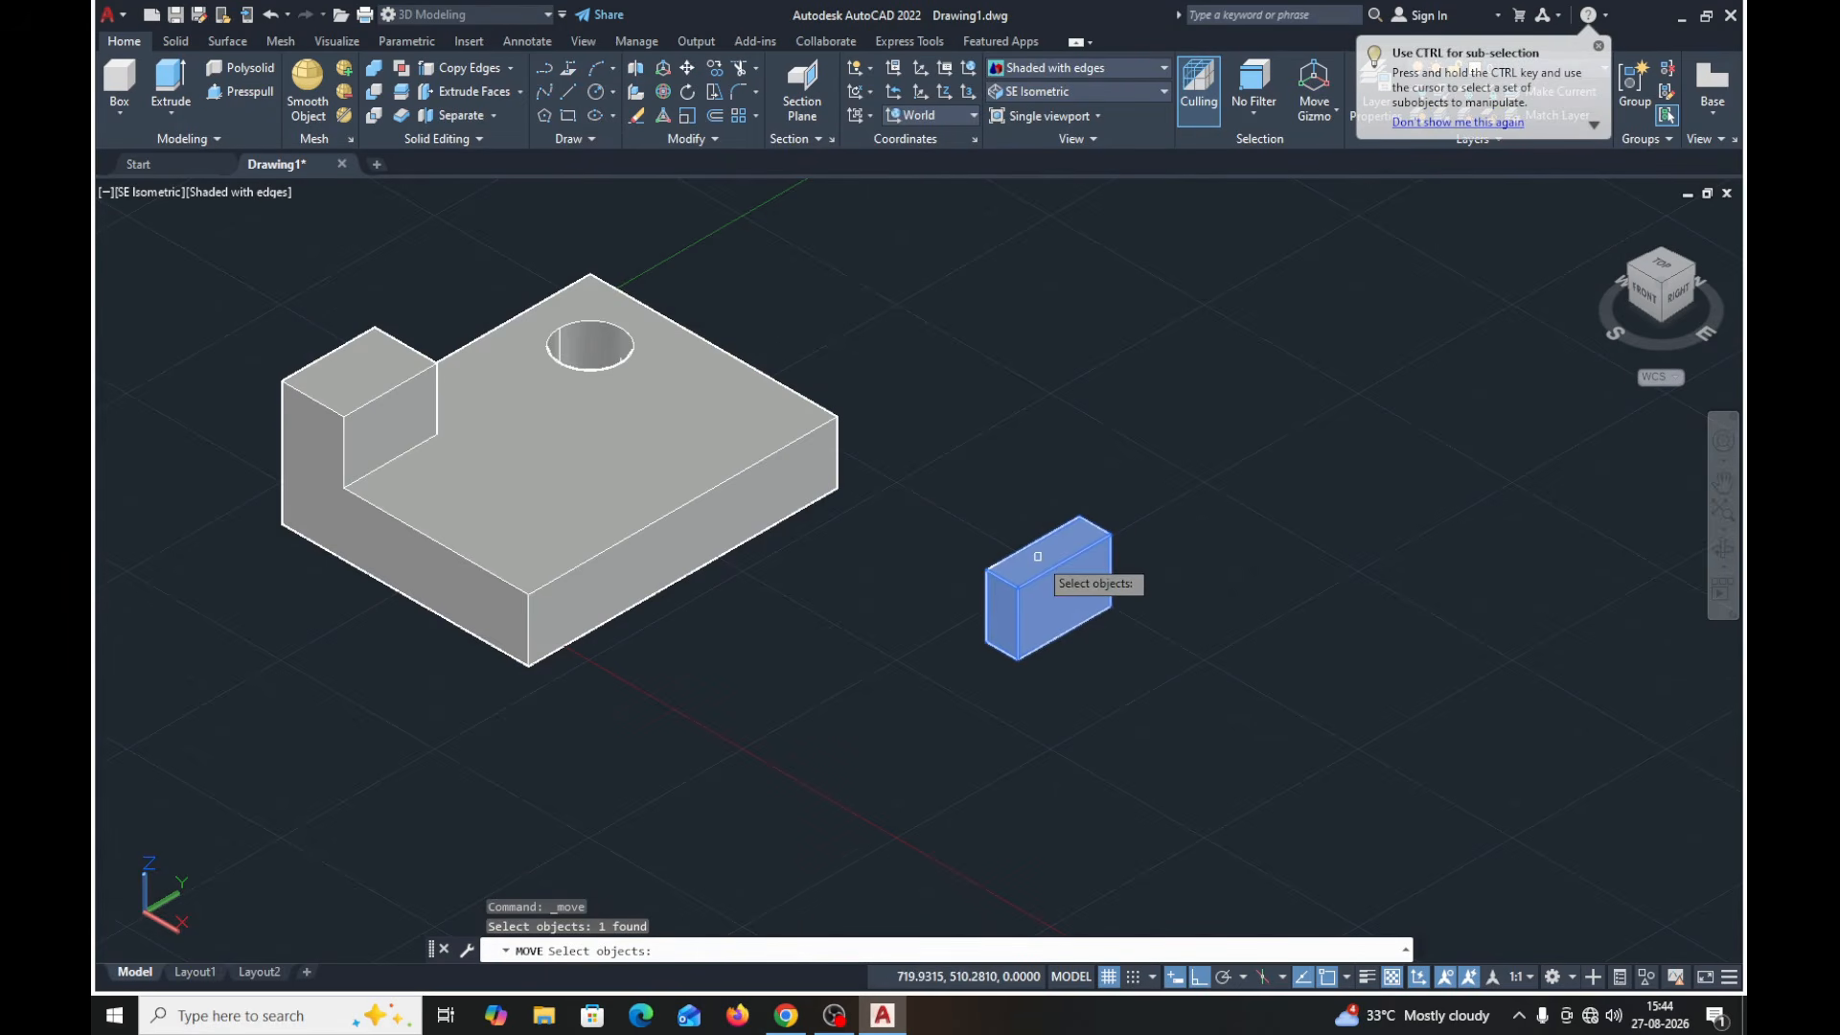
{"action": "key", "text": "Return"}
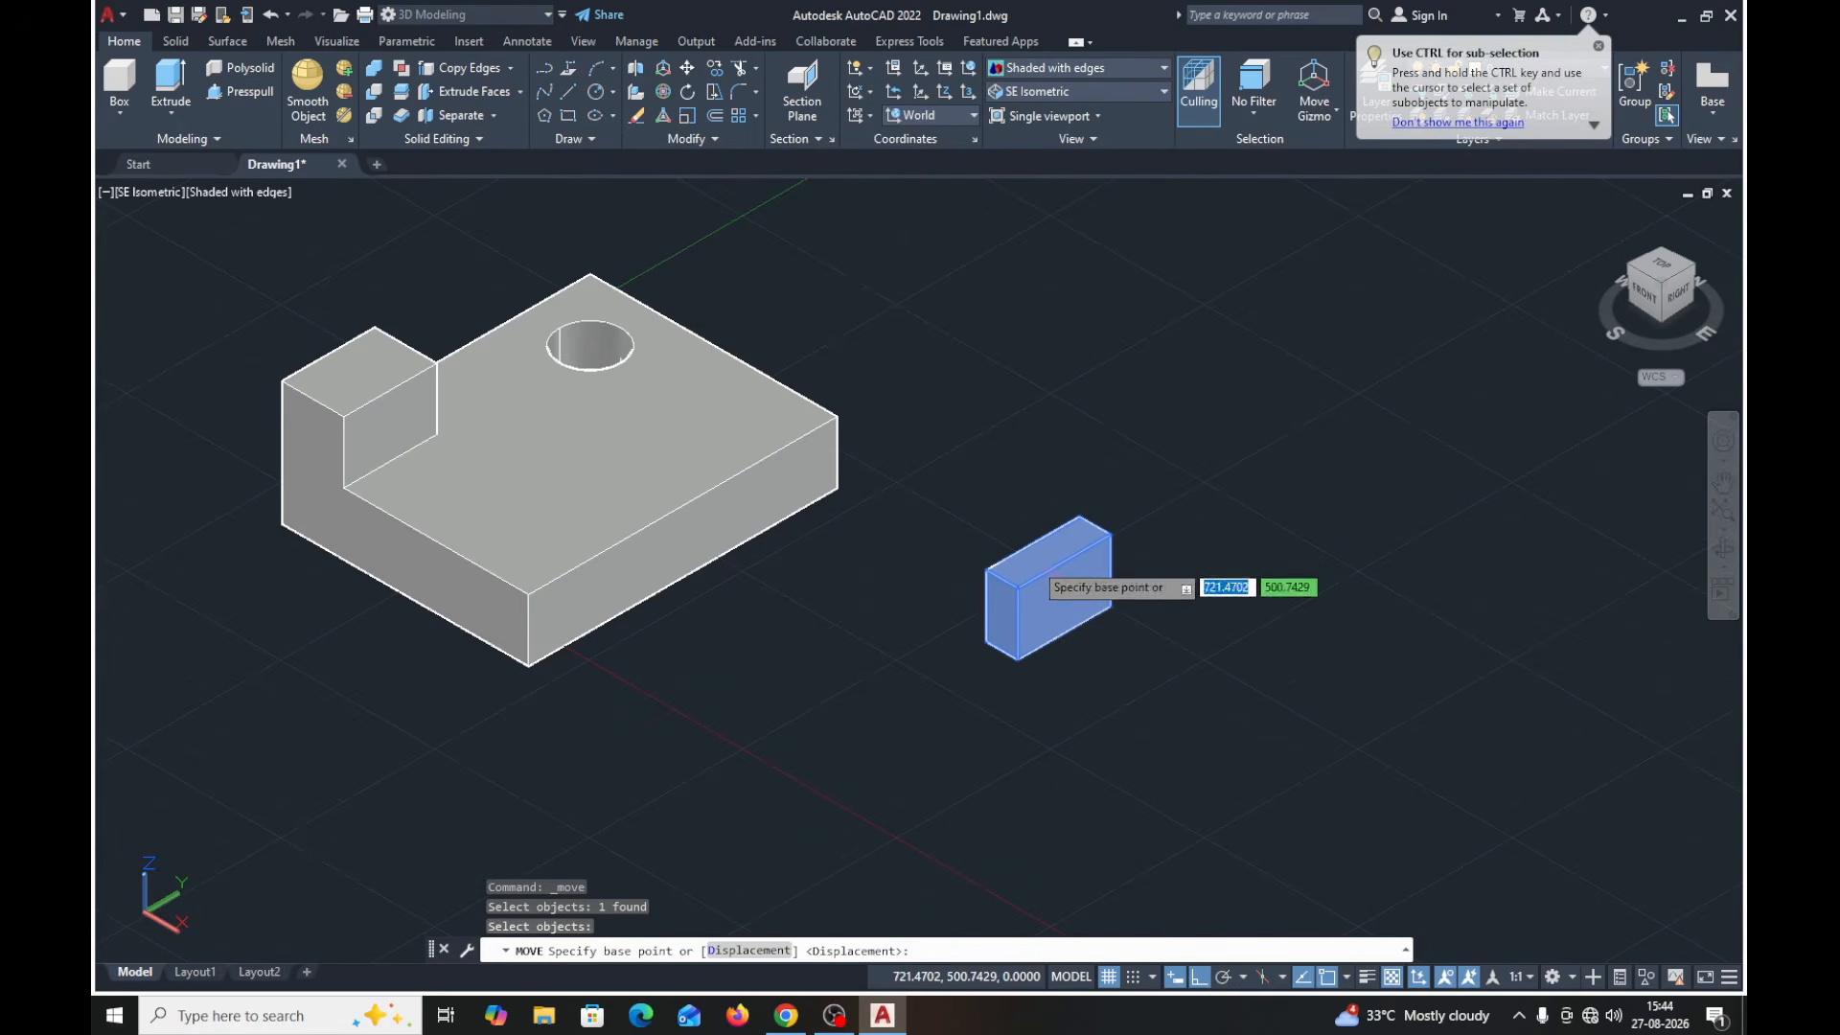
{"action": "left_click", "coordinate": [1110, 606]}
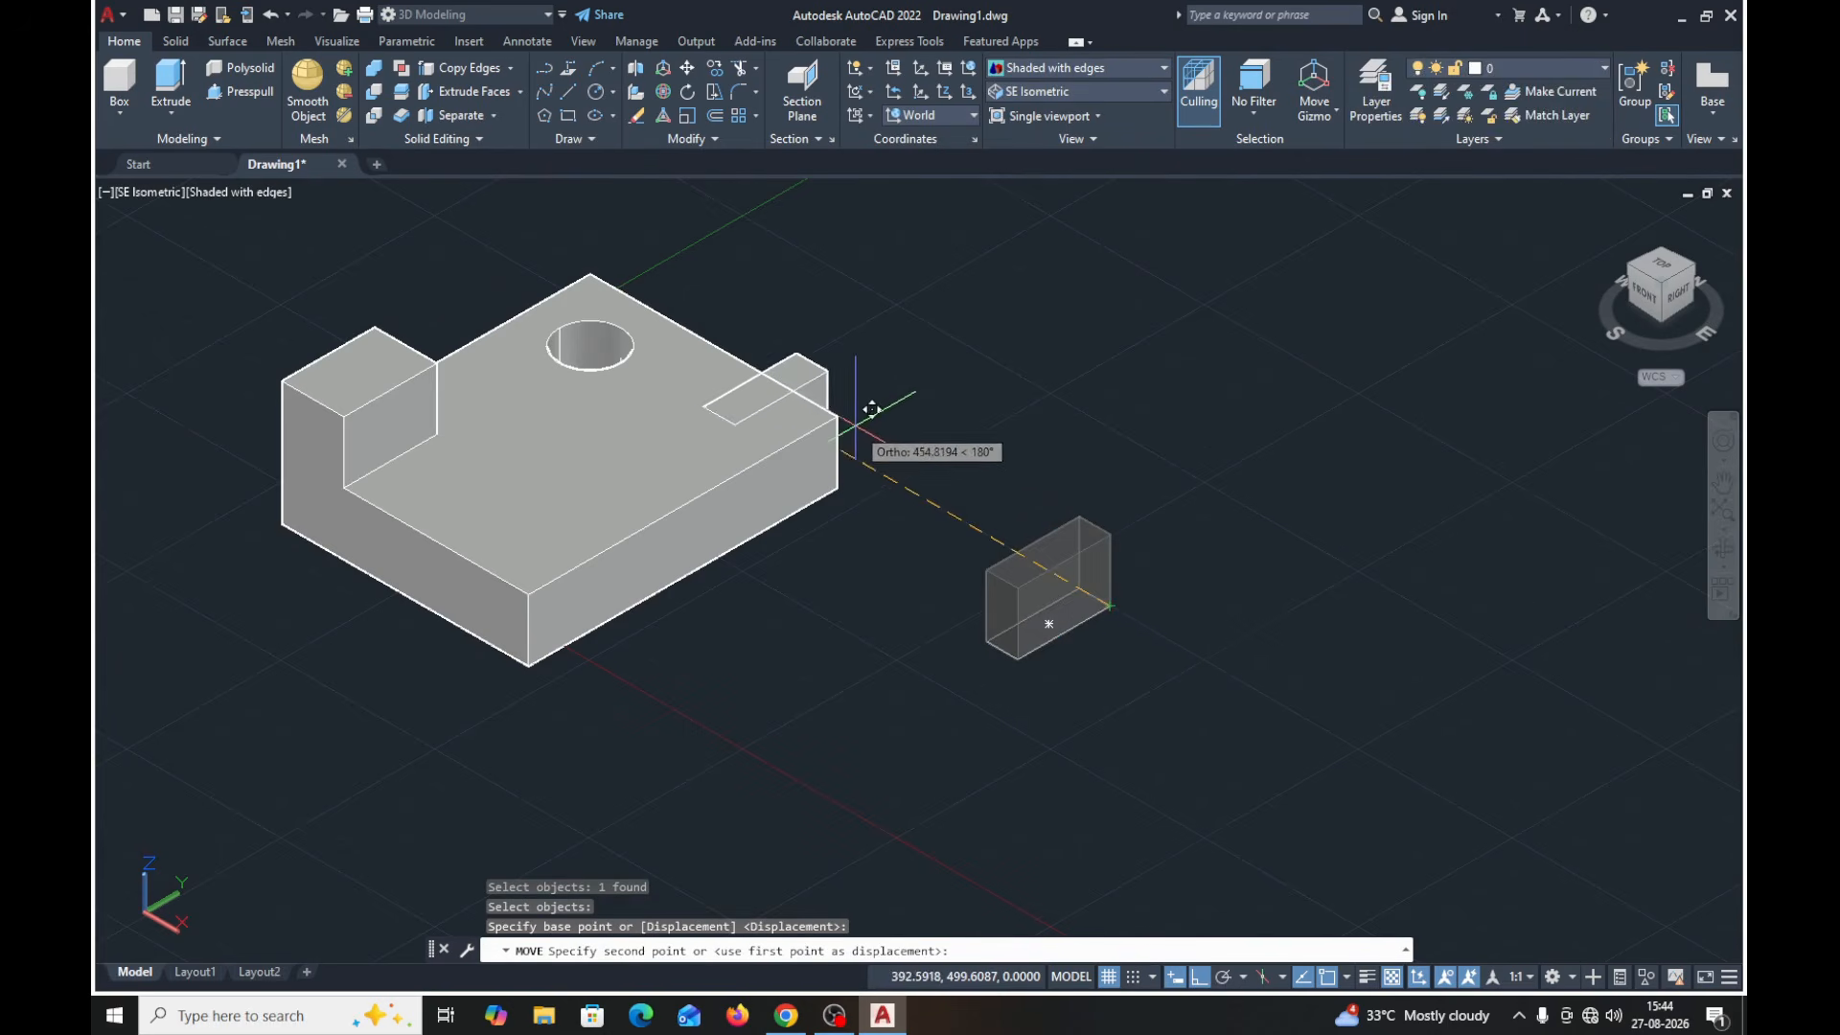
{"action": "left_click", "coordinate": [840, 422]}
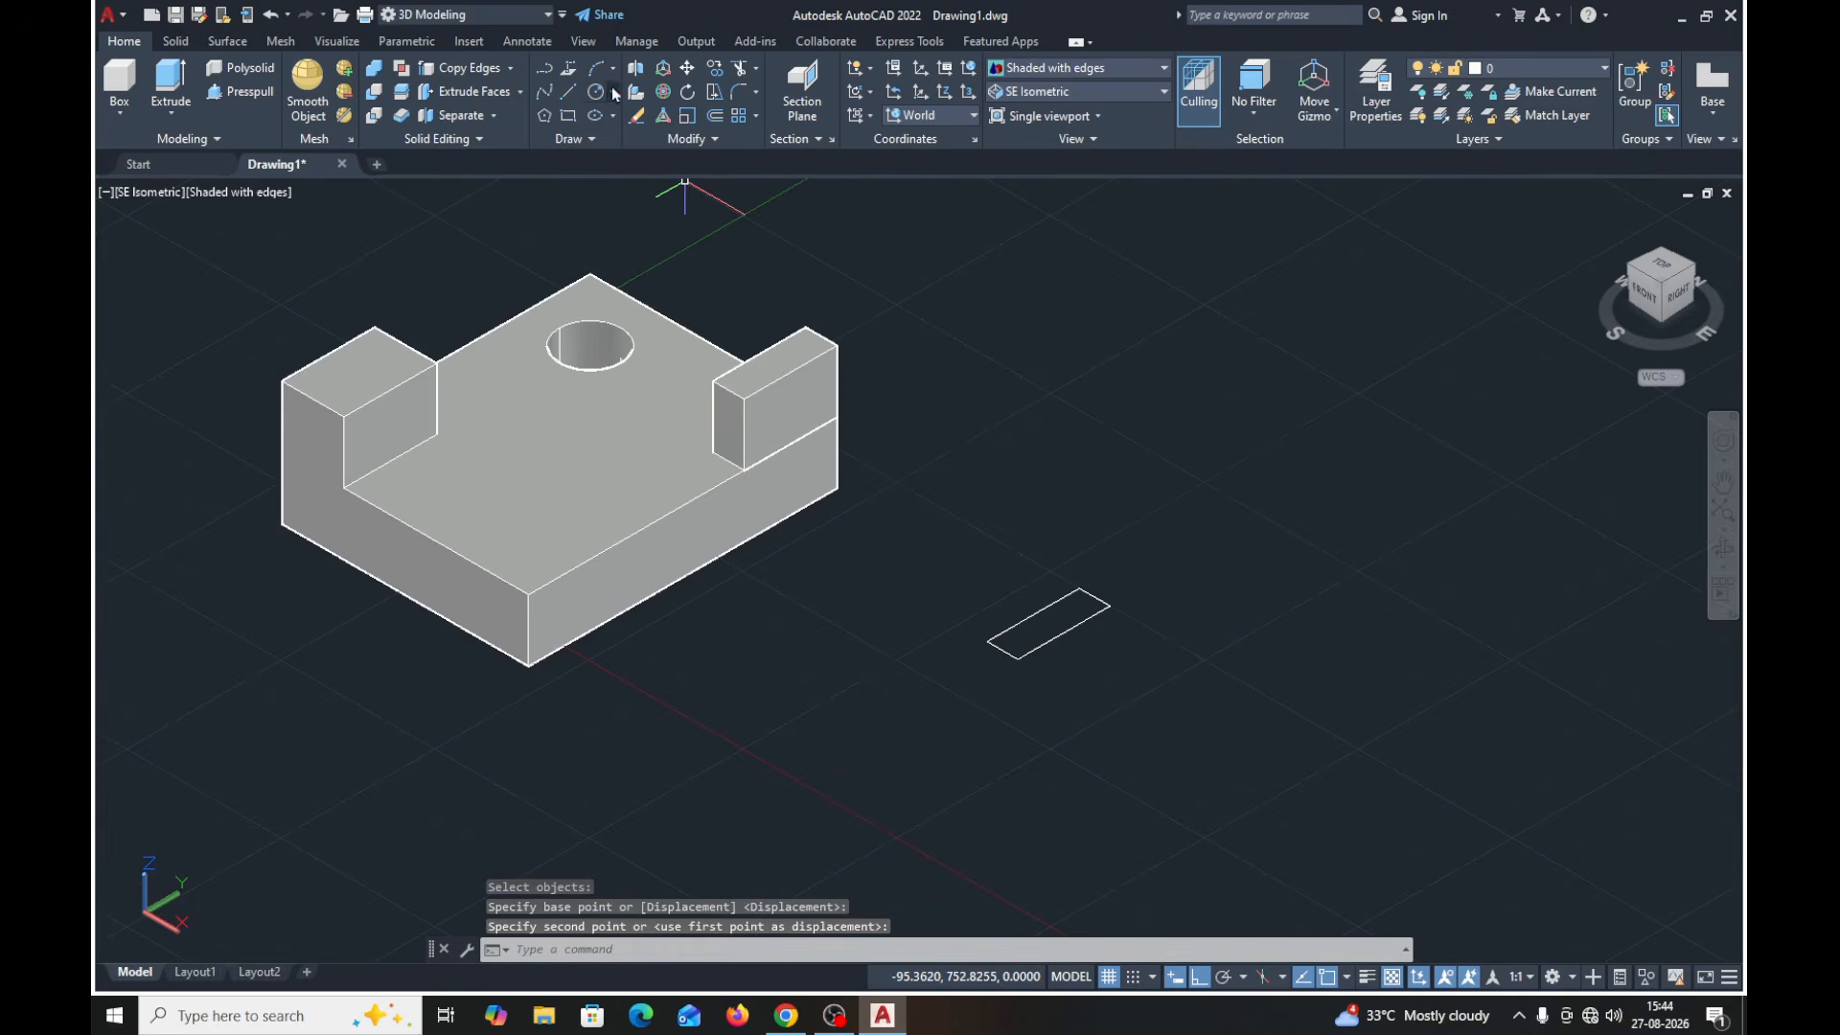
- Erase the leftover 50 by 150 rectangle outline beside the main block
{"action": "left_click", "coordinate": [635, 115]}
{"action": "left_click", "coordinate": [1151, 559]}
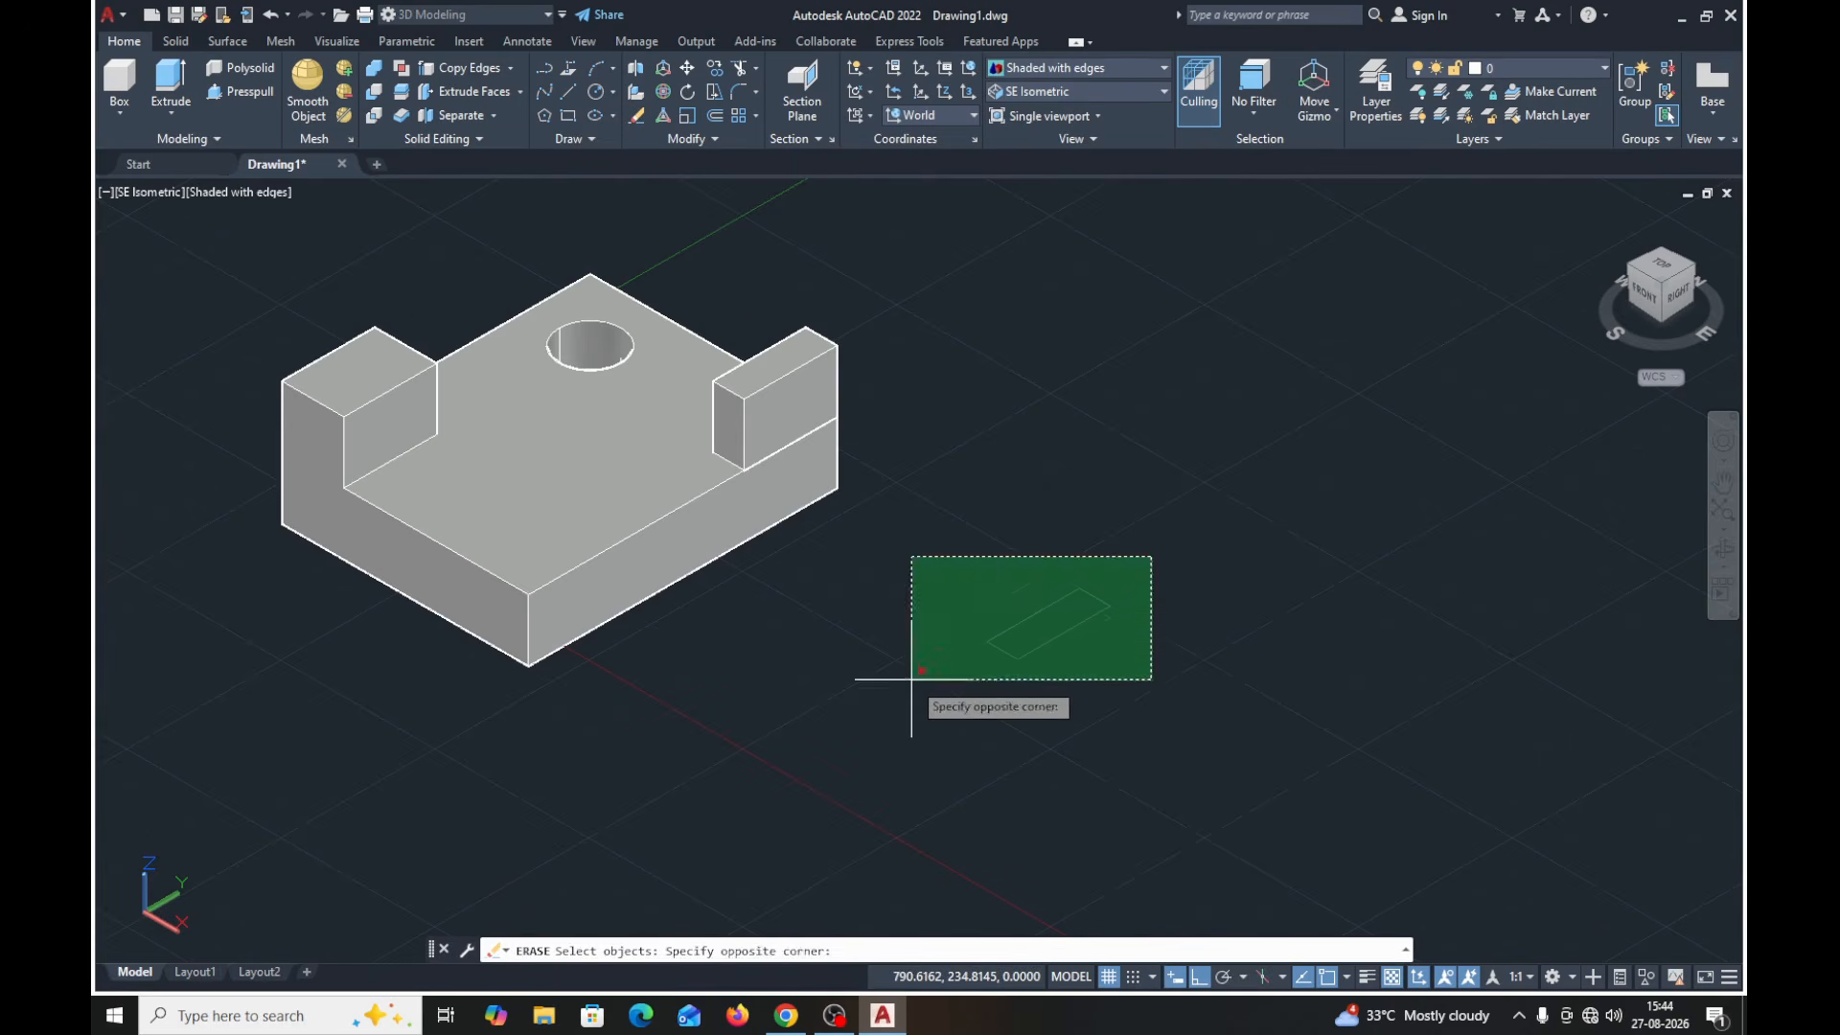
{"action": "left_click", "coordinate": [911, 680]}
{"action": "key", "text": "Return"}
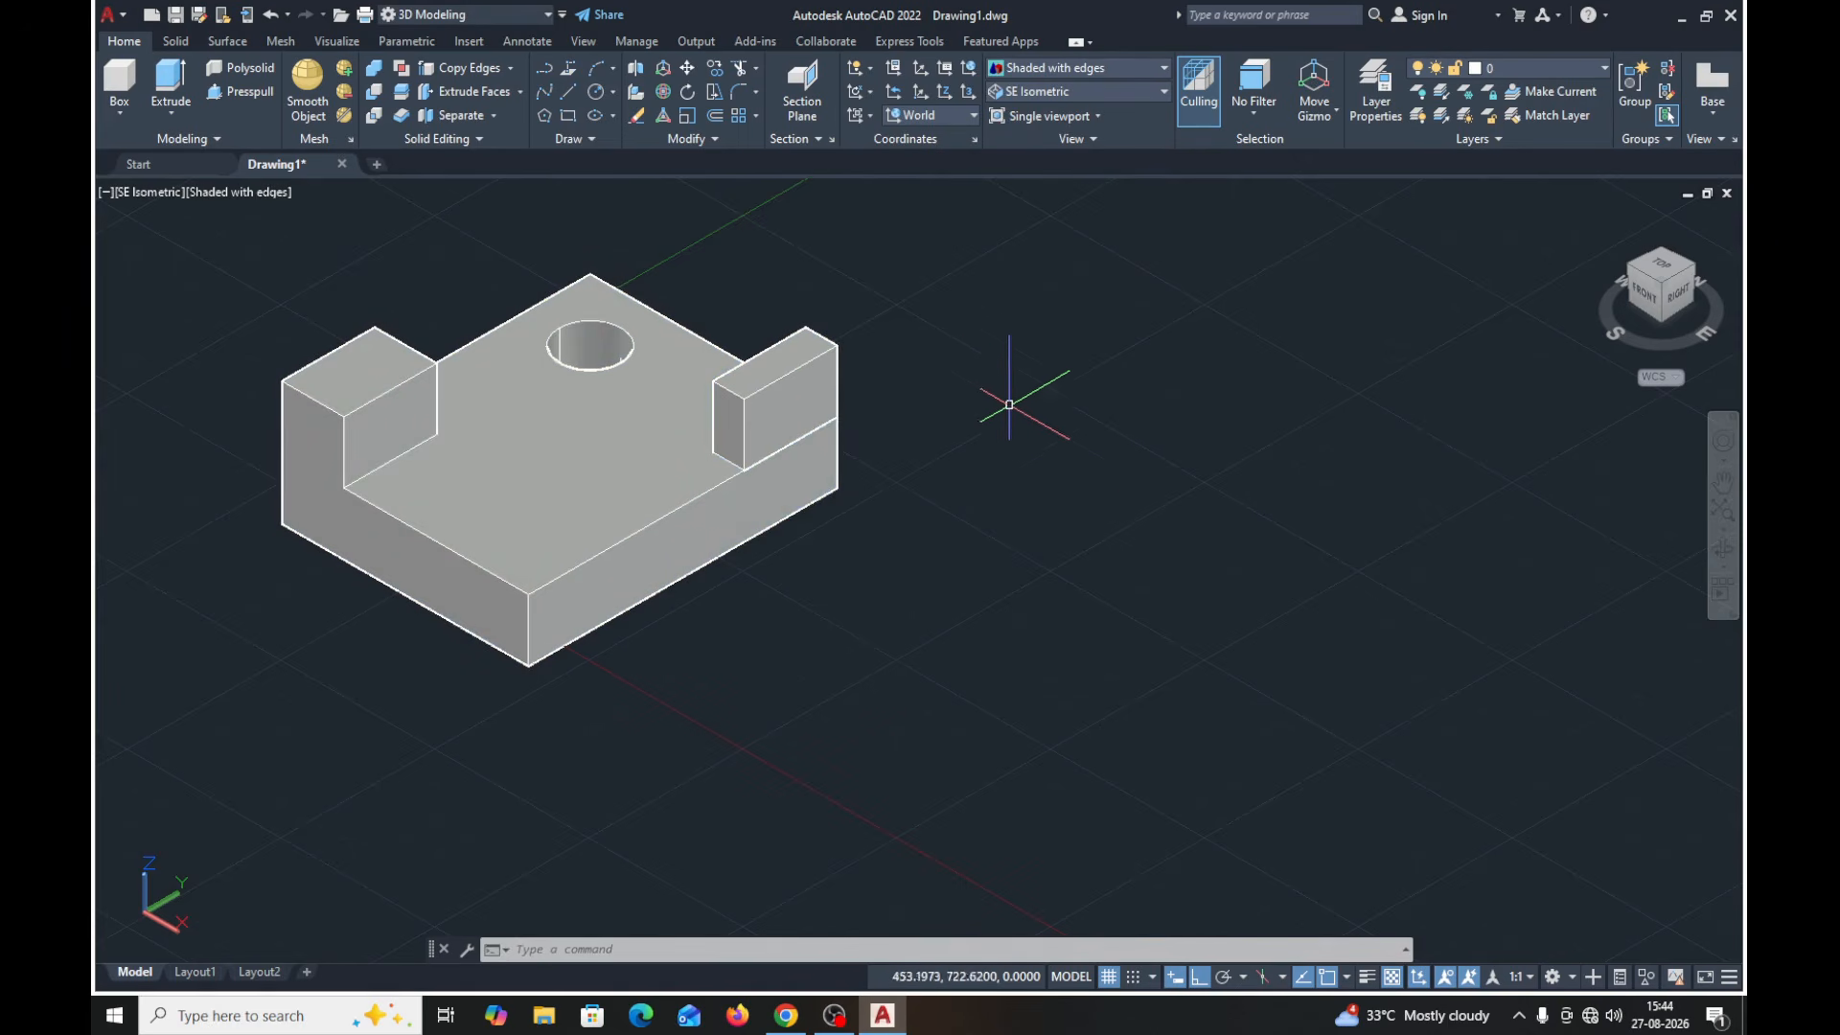
{"action": "left_click", "coordinate": [687, 69]}
{"action": "left_click", "coordinate": [767, 372]}
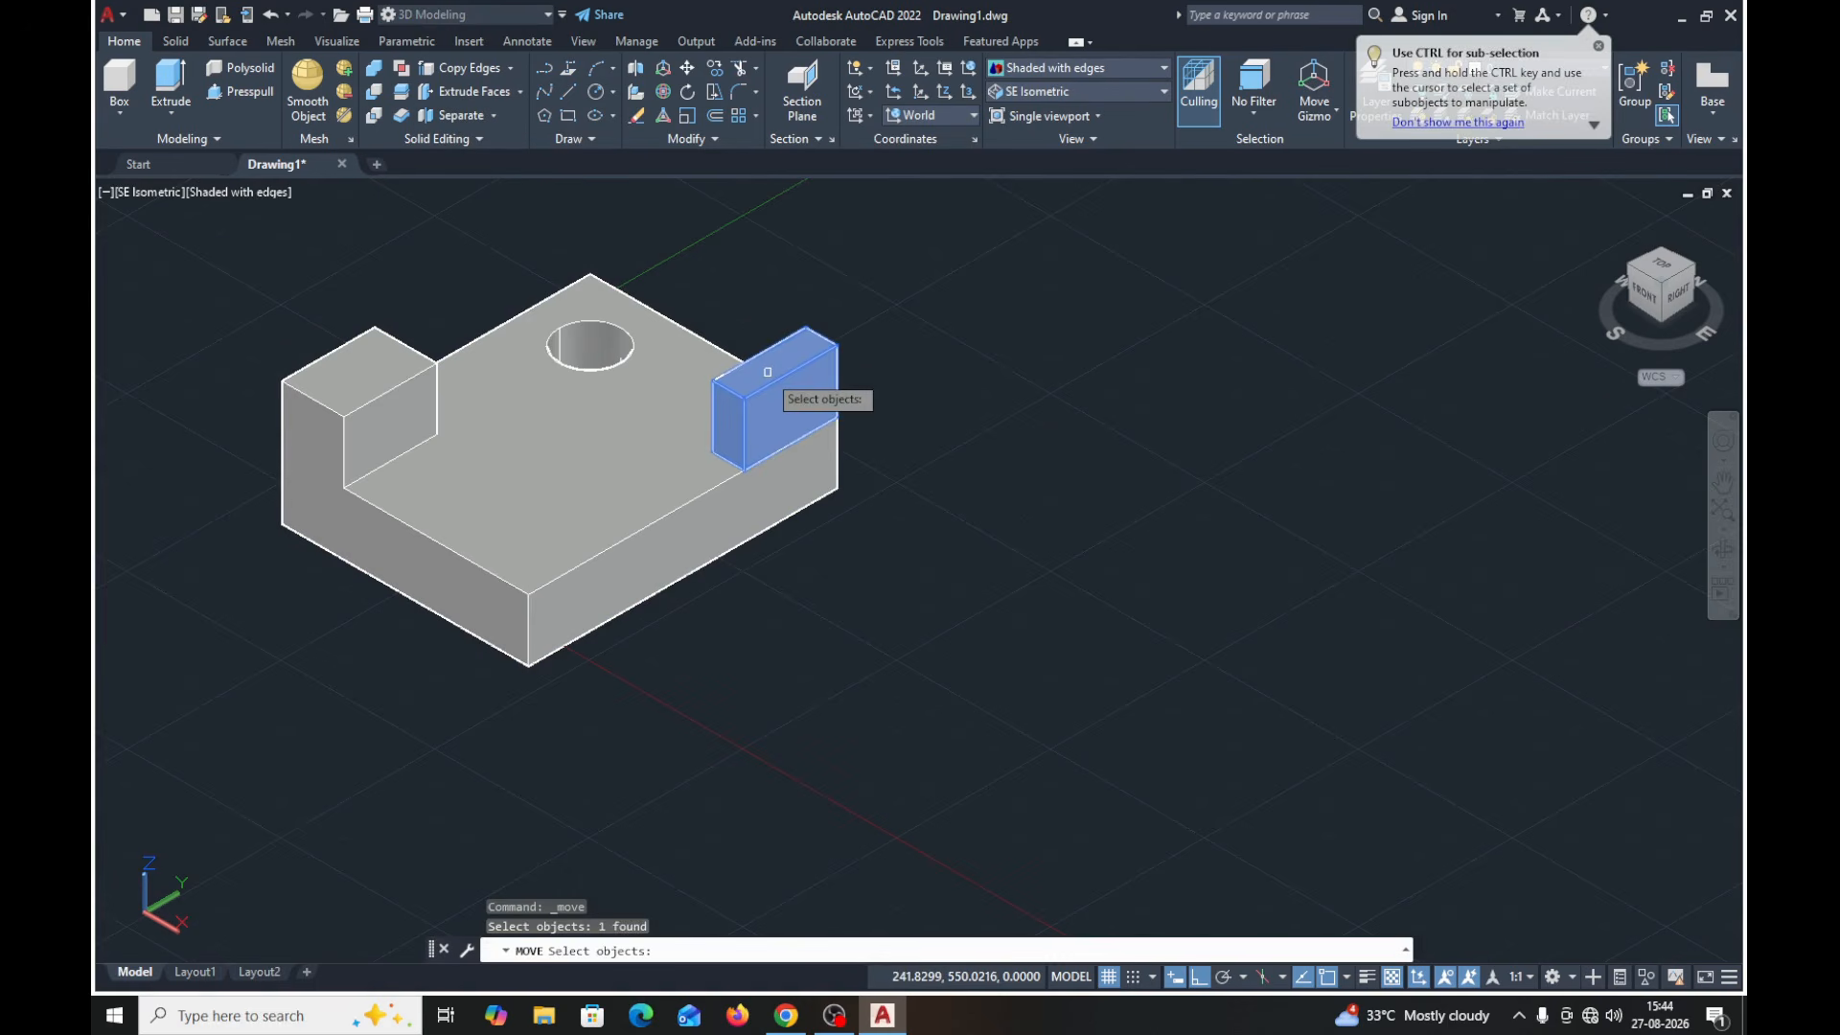
{"action": "key", "text": "Return"}
{"action": "left_click", "coordinate": [837, 417]}
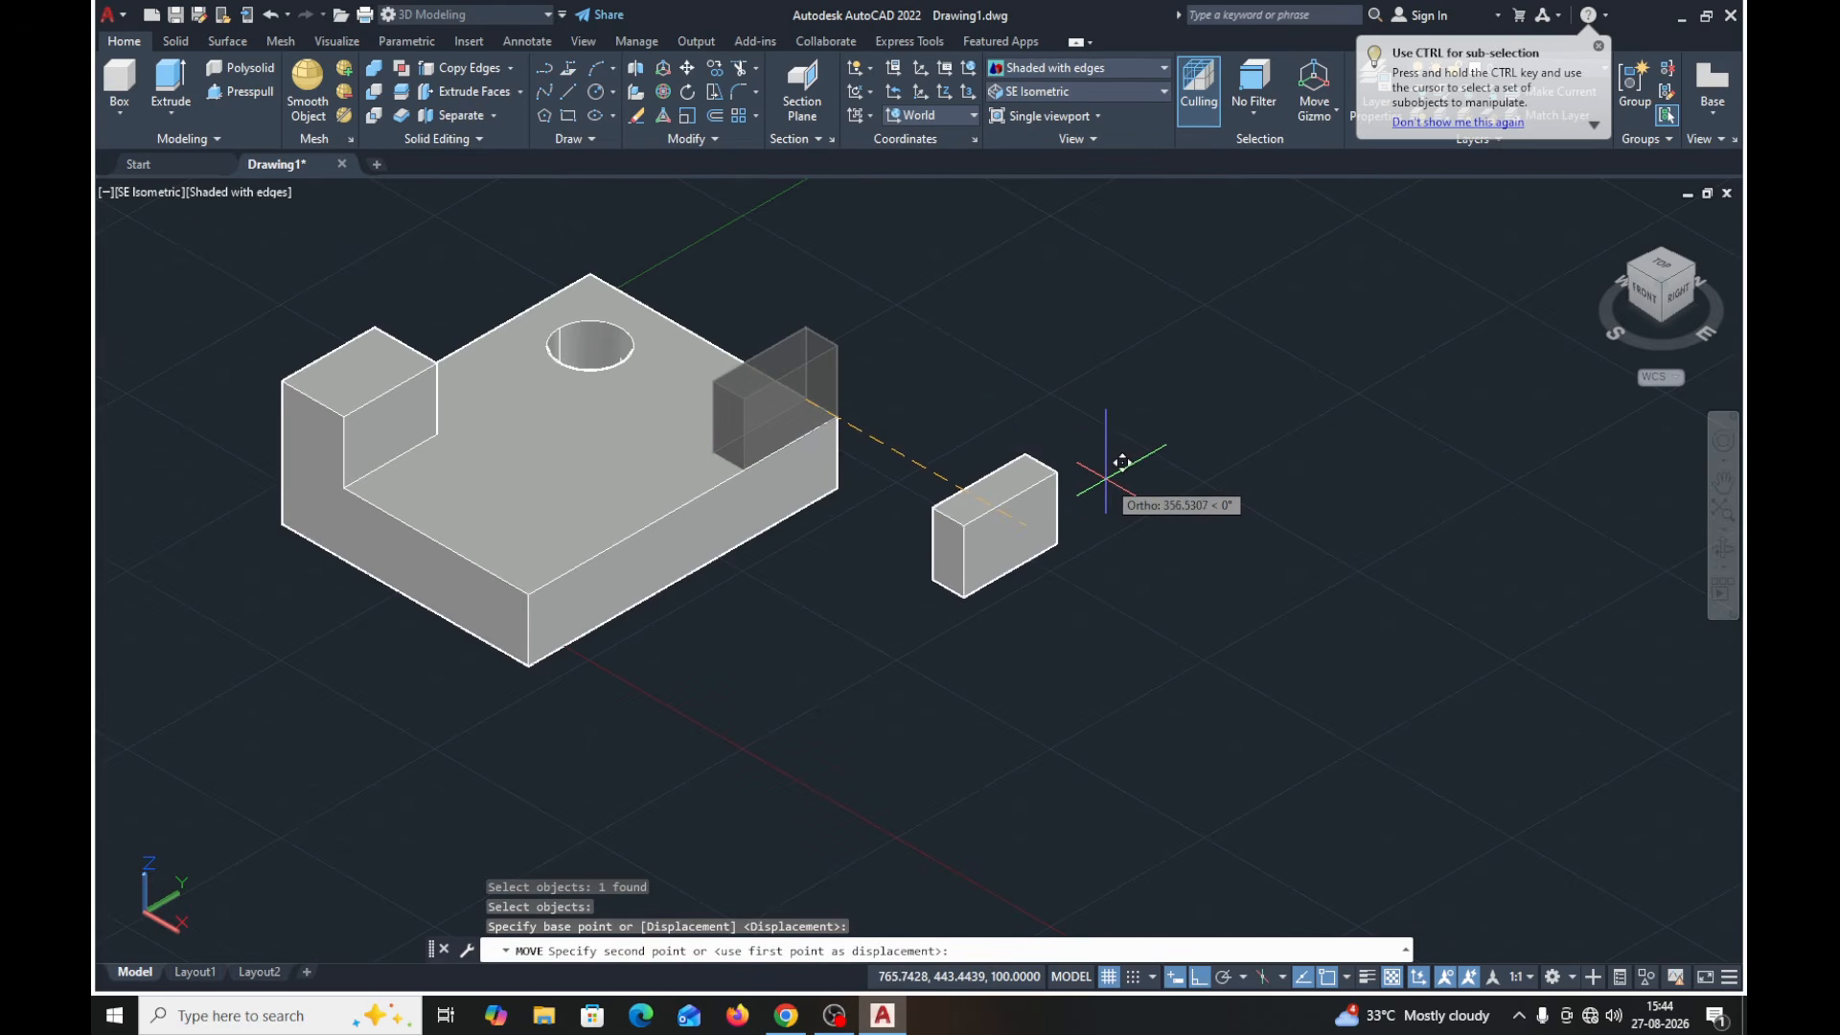
{"action": "key", "text": "Escape"}
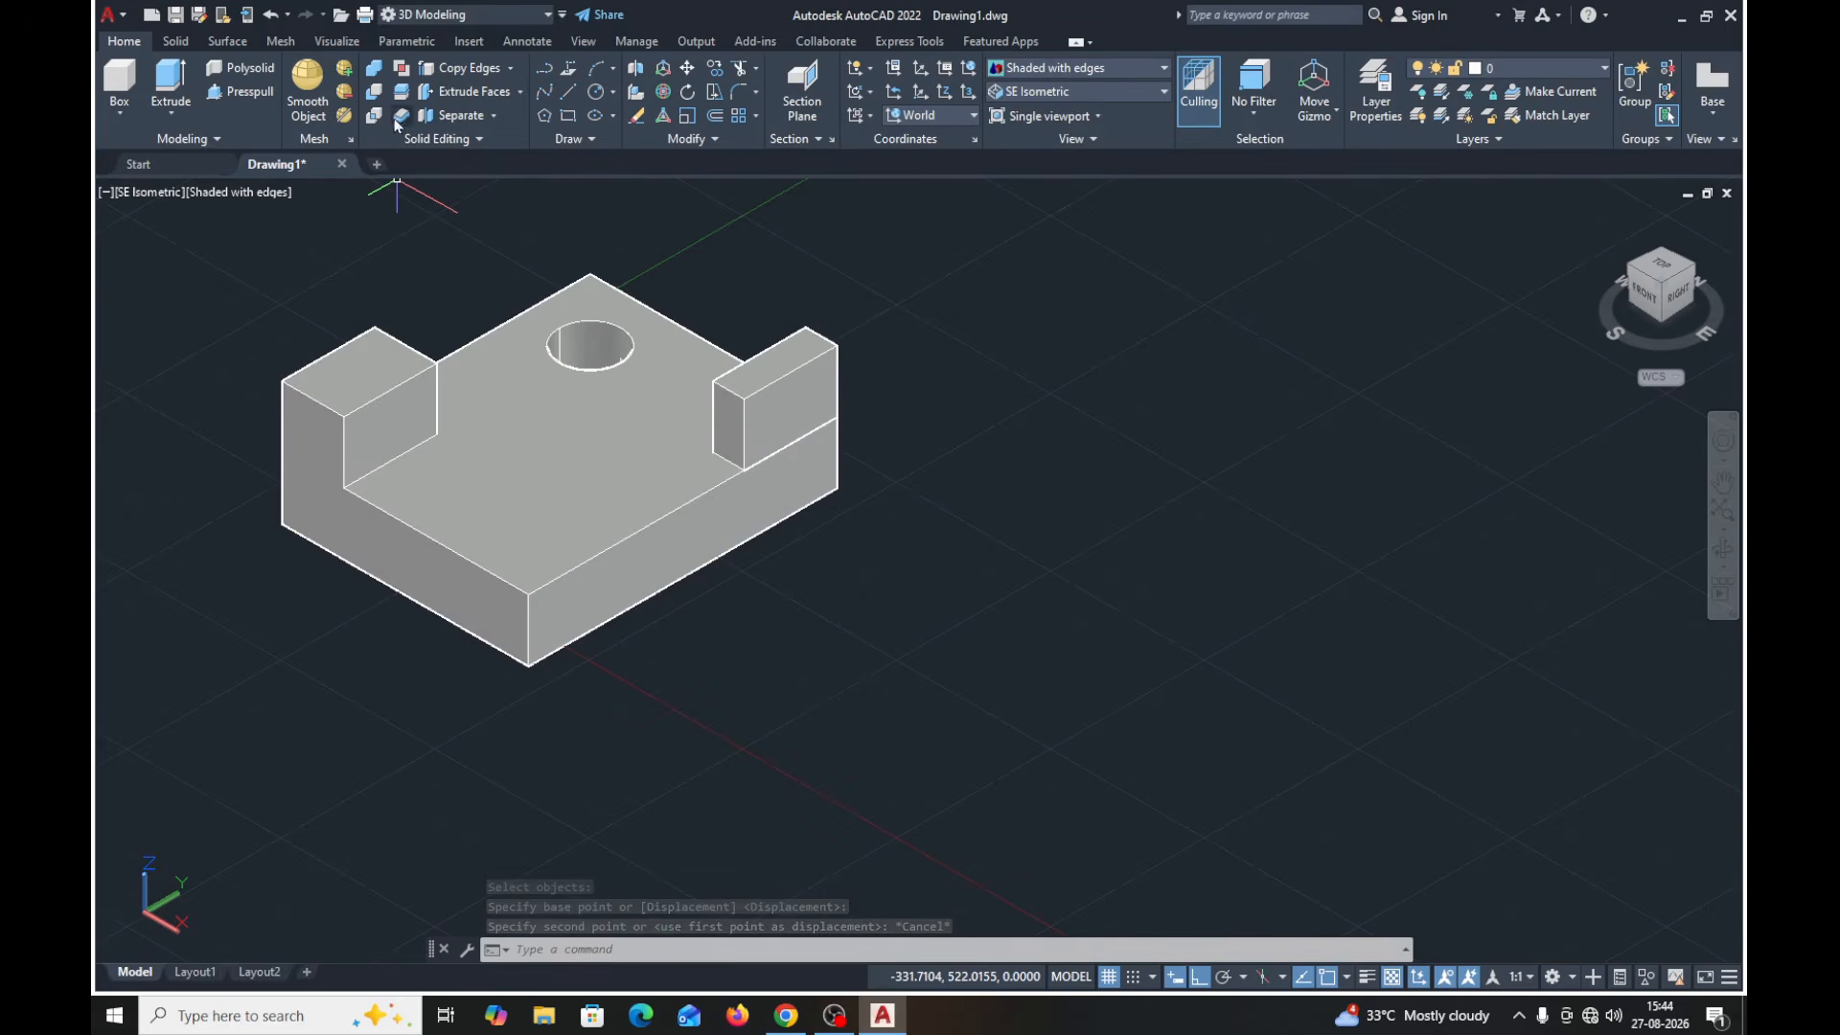
- Union the main block with the small 50 by 150 block on its back high-X corner
{"action": "left_click", "coordinate": [374, 80]}
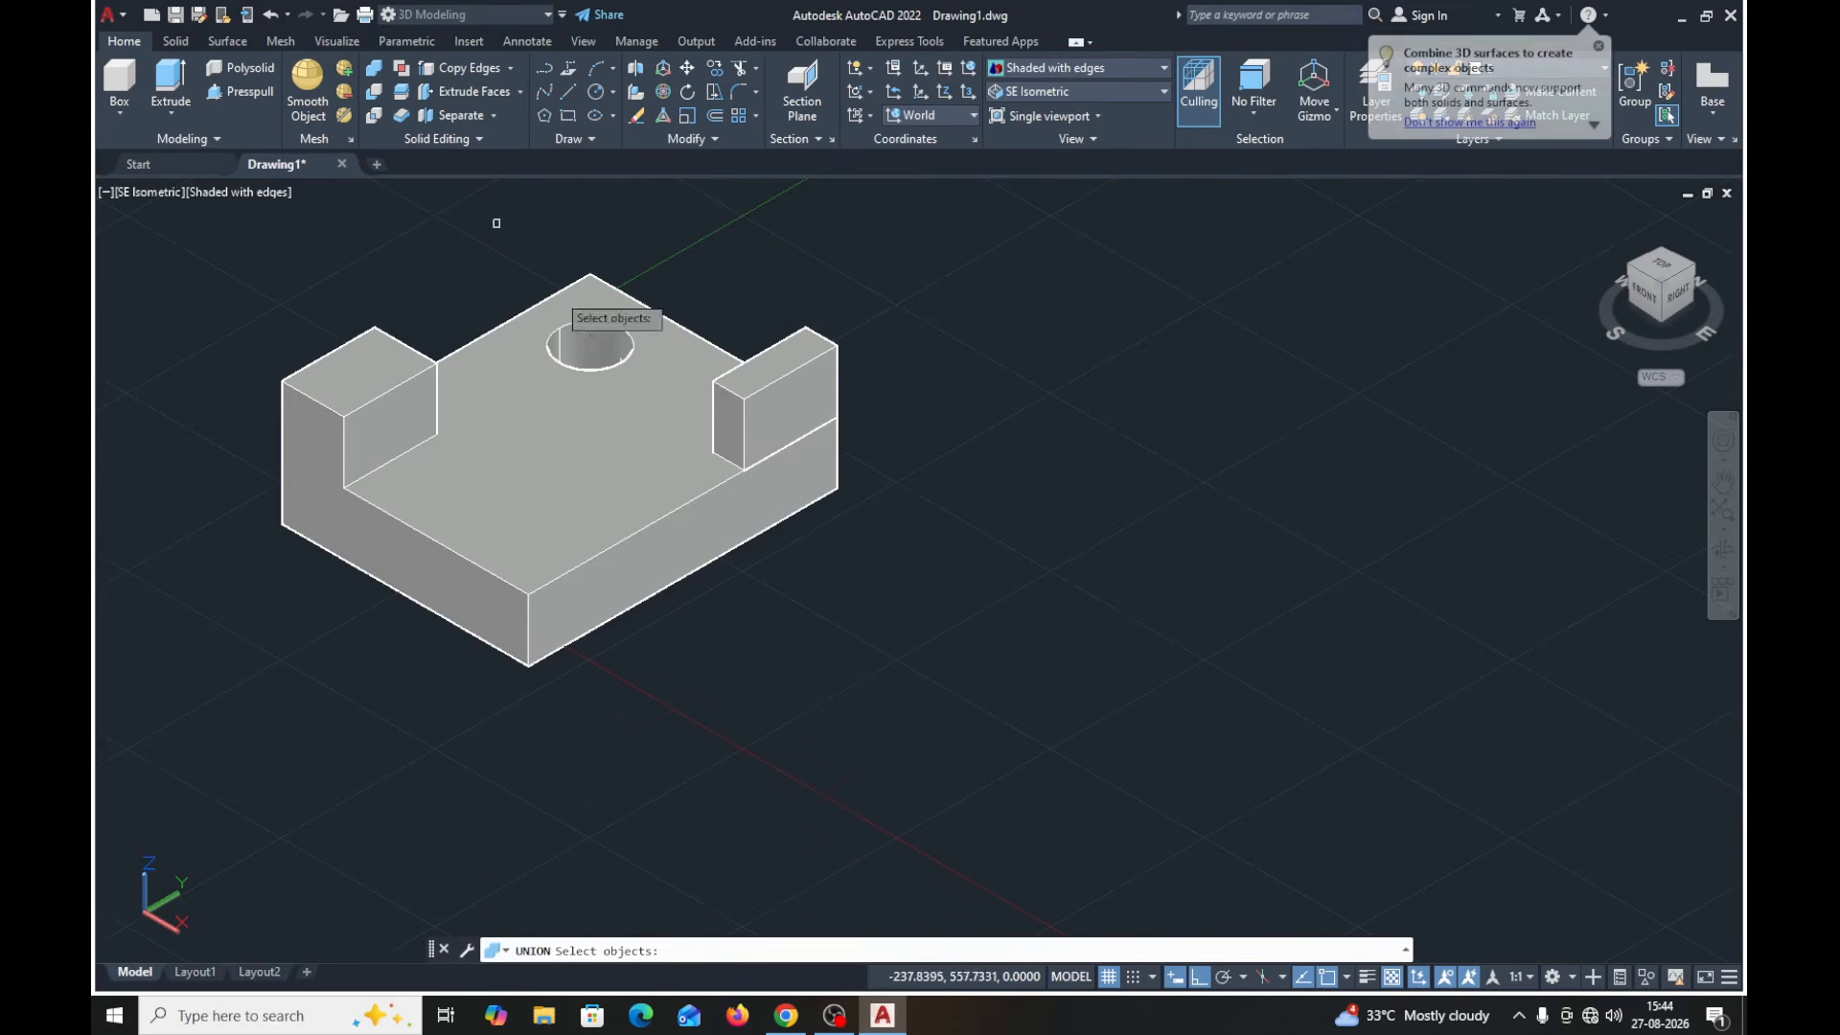
{"action": "left_click", "coordinate": [612, 435]}
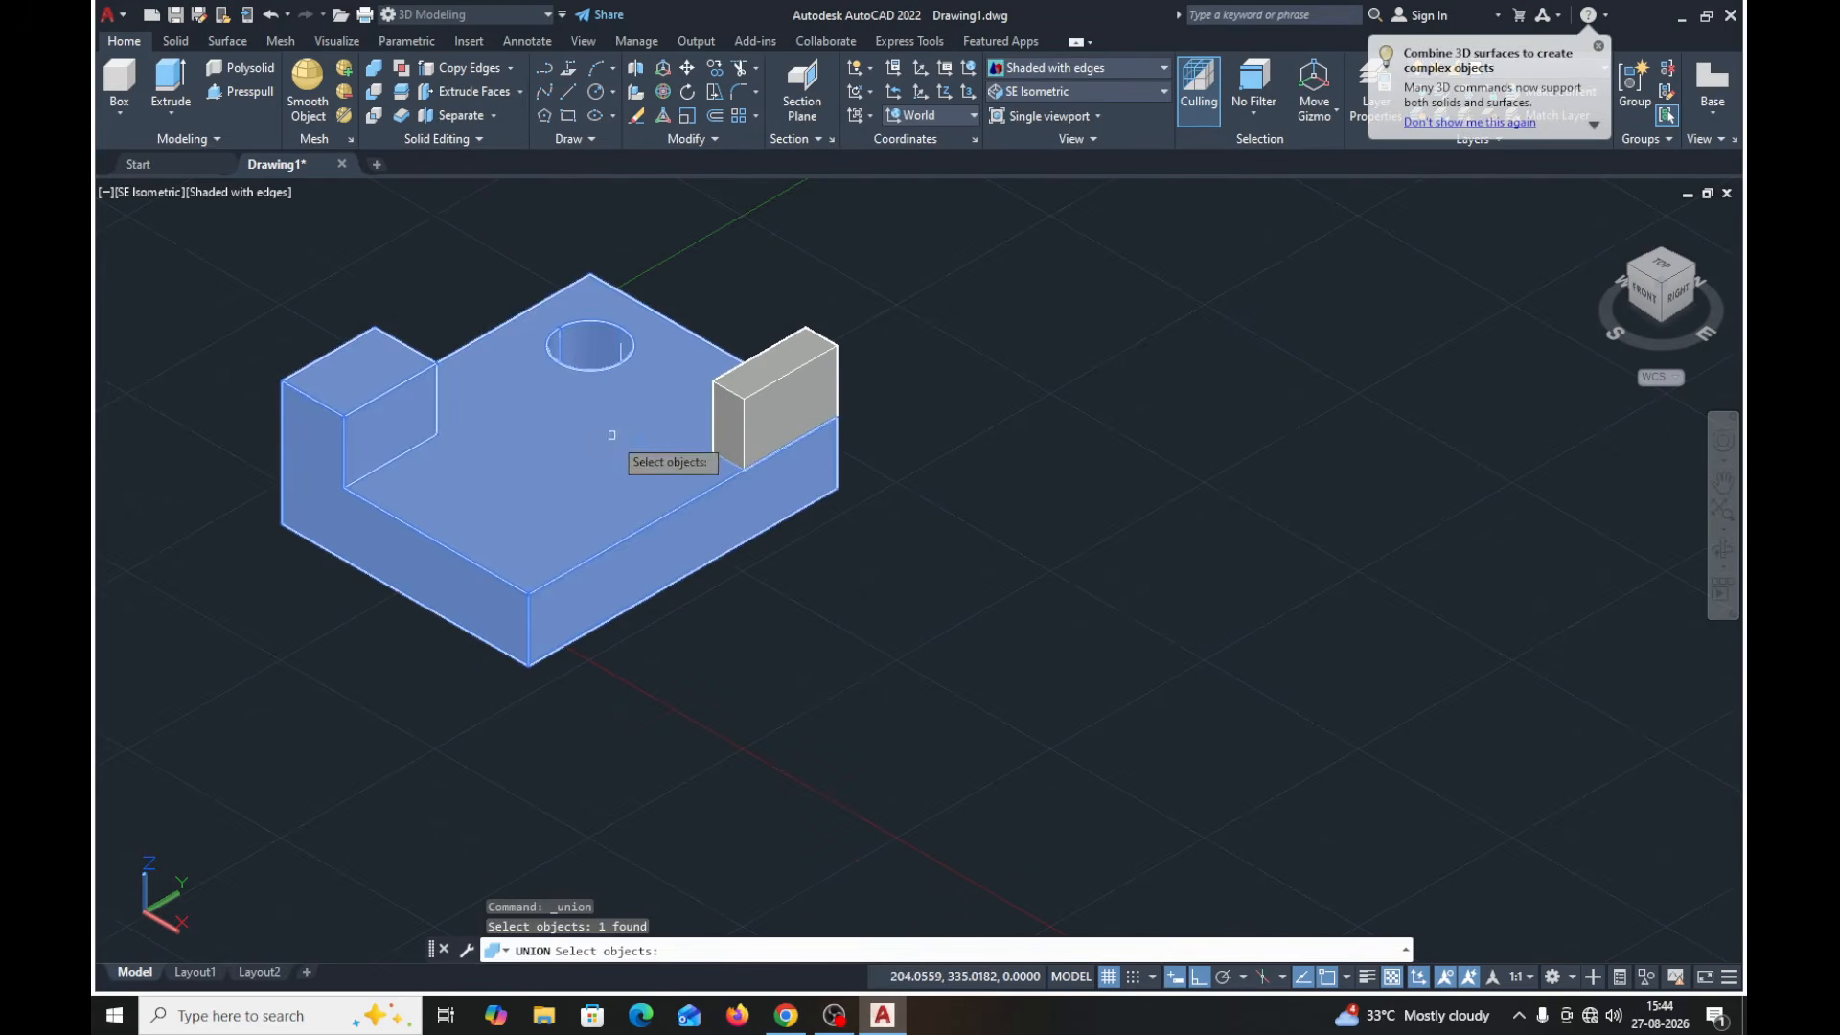
{"action": "left_click", "coordinate": [764, 381]}
{"action": "key", "text": "Return"}
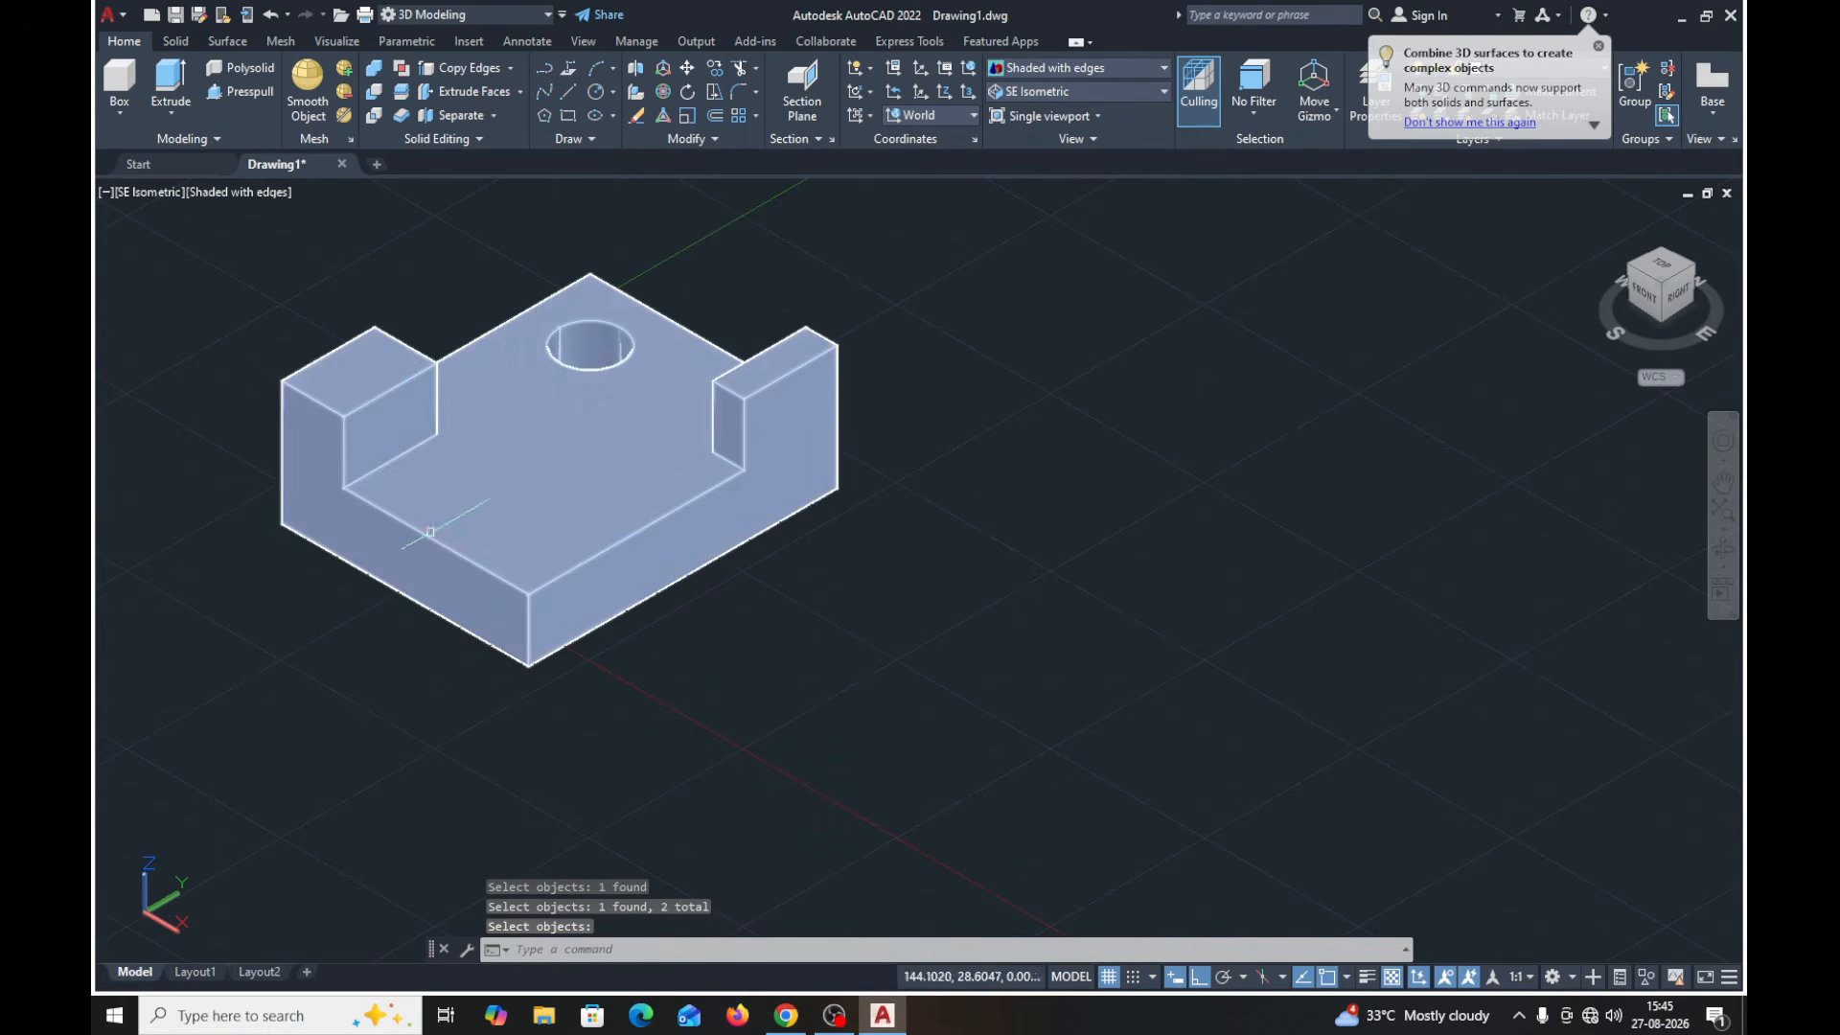
{"action": "middle_click_drag", "start_coordinate": [940, 608], "coordinate": [1019, 636]}
{"action": "key", "text": "Escape"}
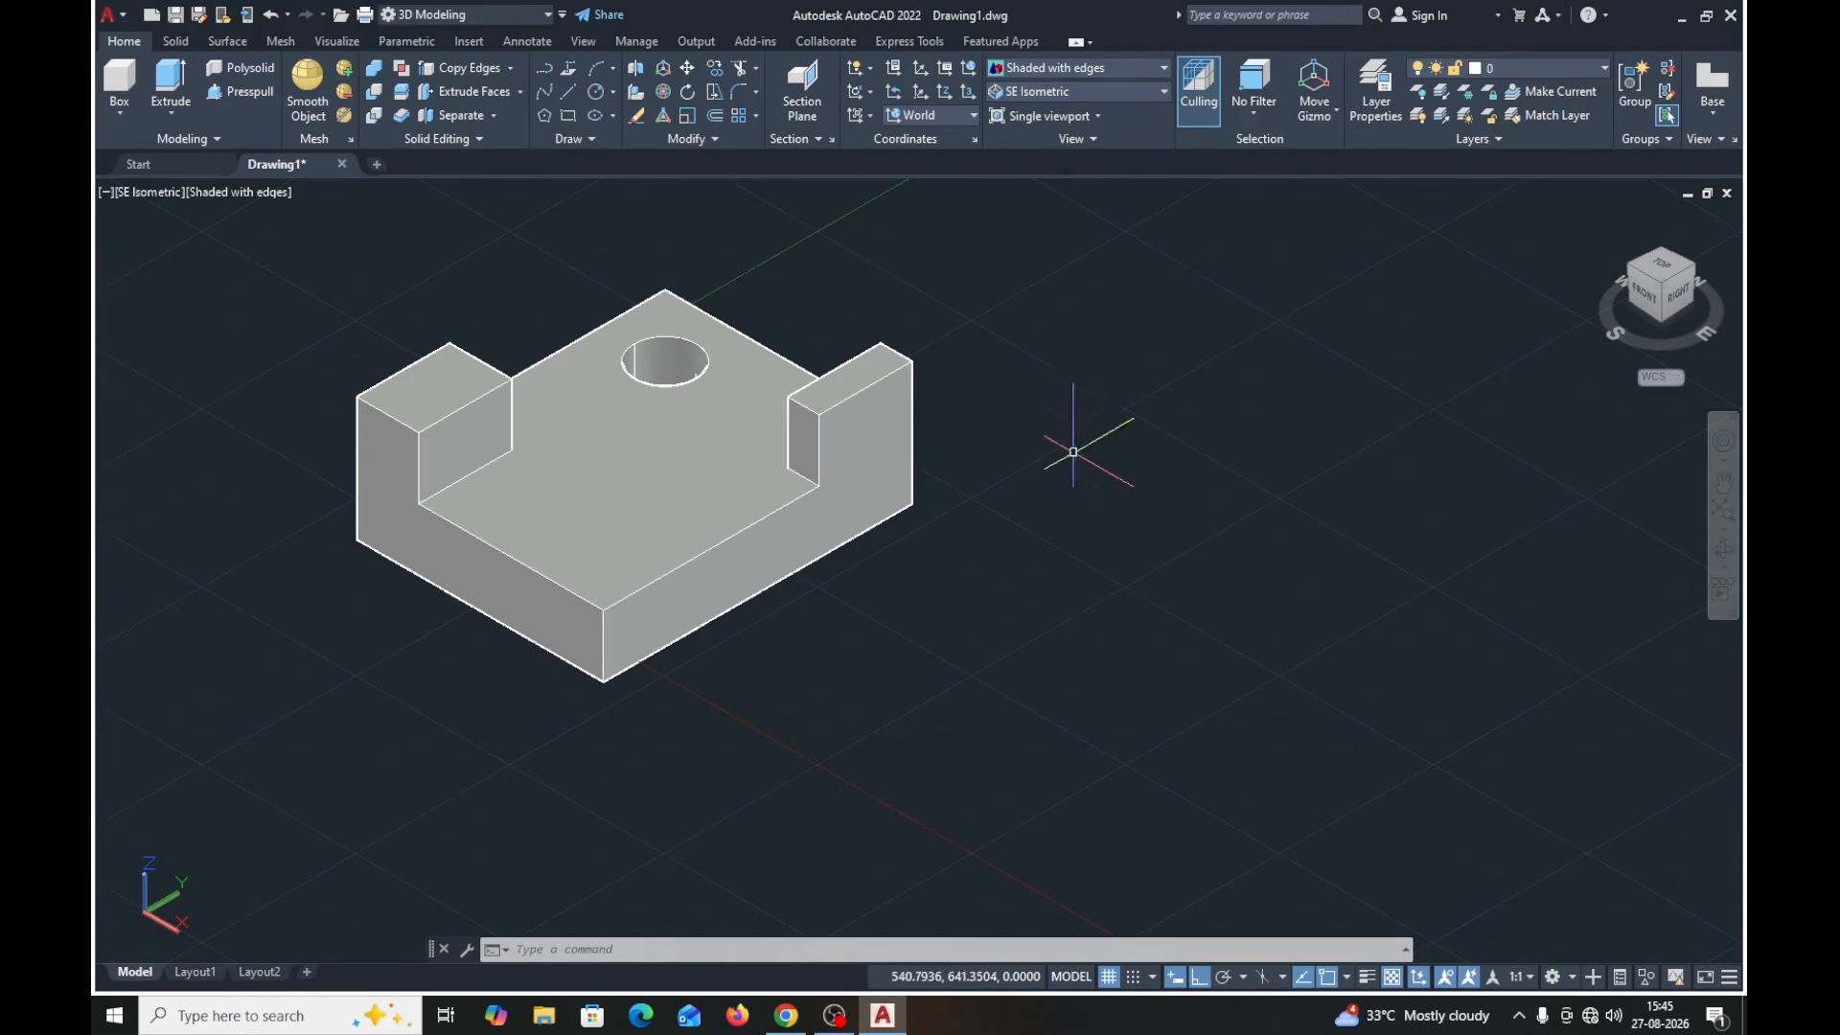
- Set the UCS to Right and turn off Dynamic UCS, cancelling the circle started at the small upright's top edge midpoint
{"action": "left_click", "coordinate": [974, 116]}
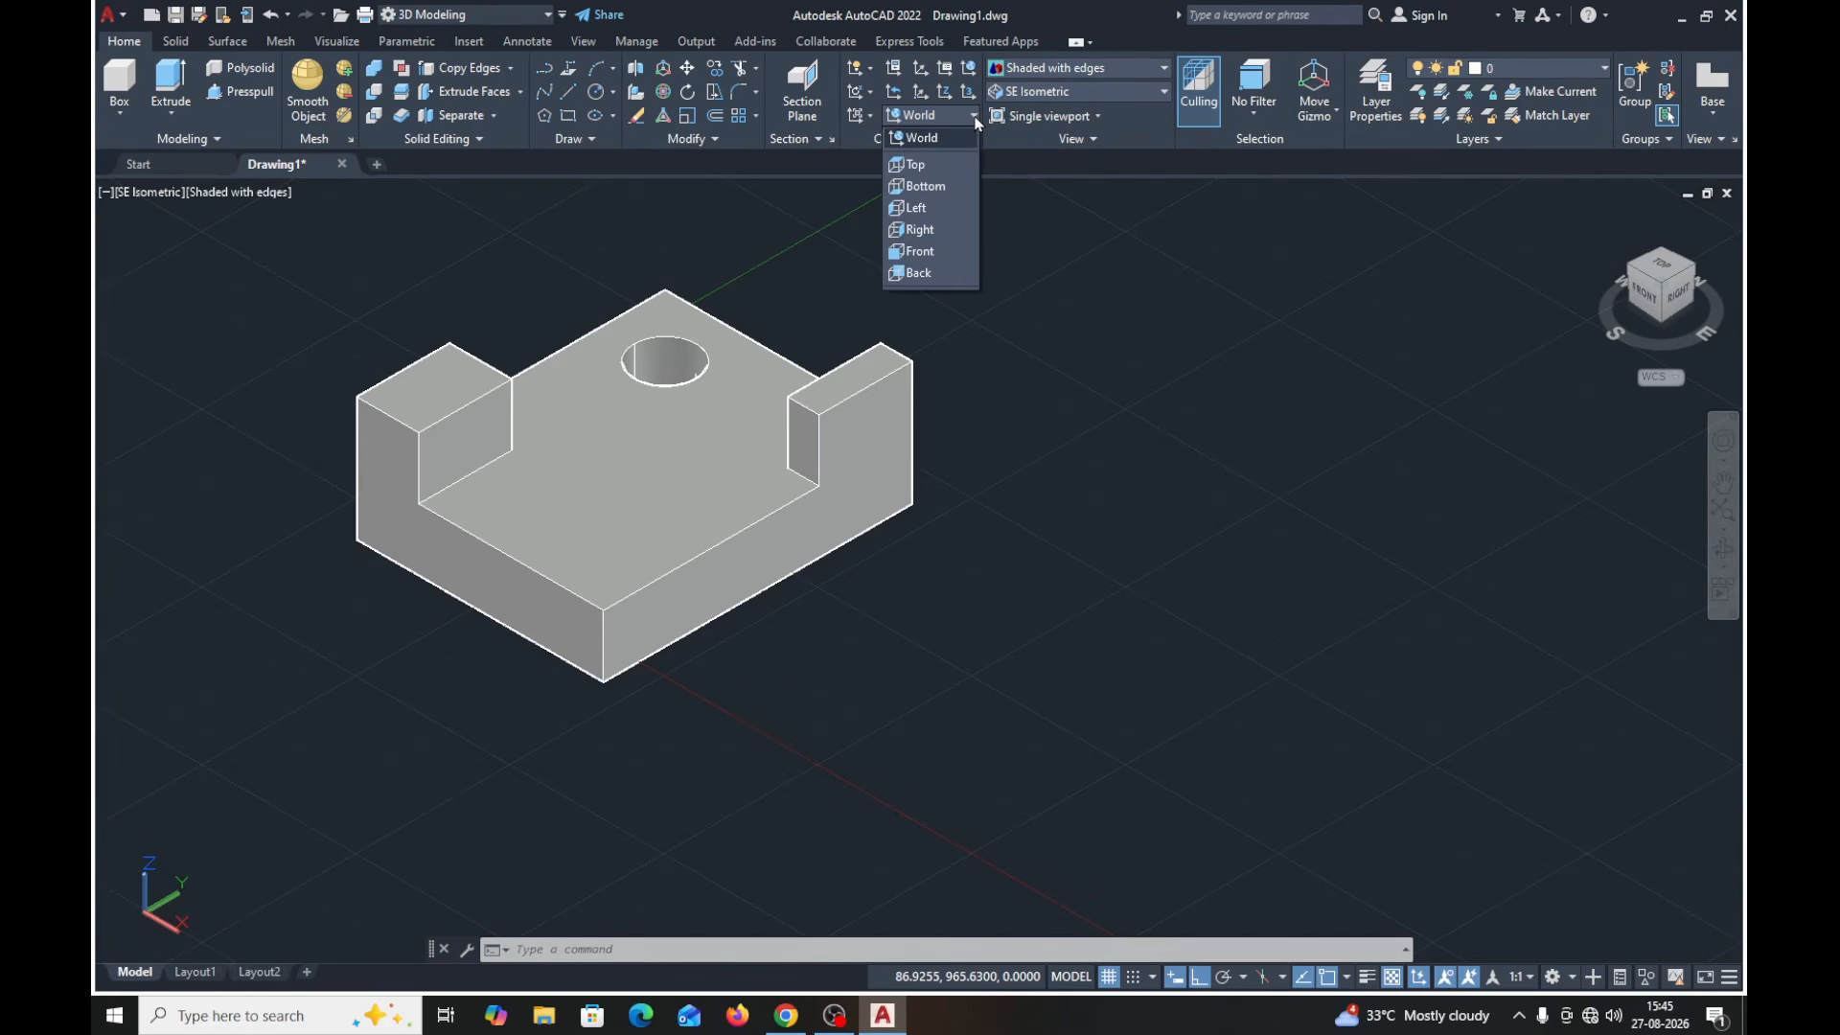
{"action": "left_click", "coordinate": [925, 229]}
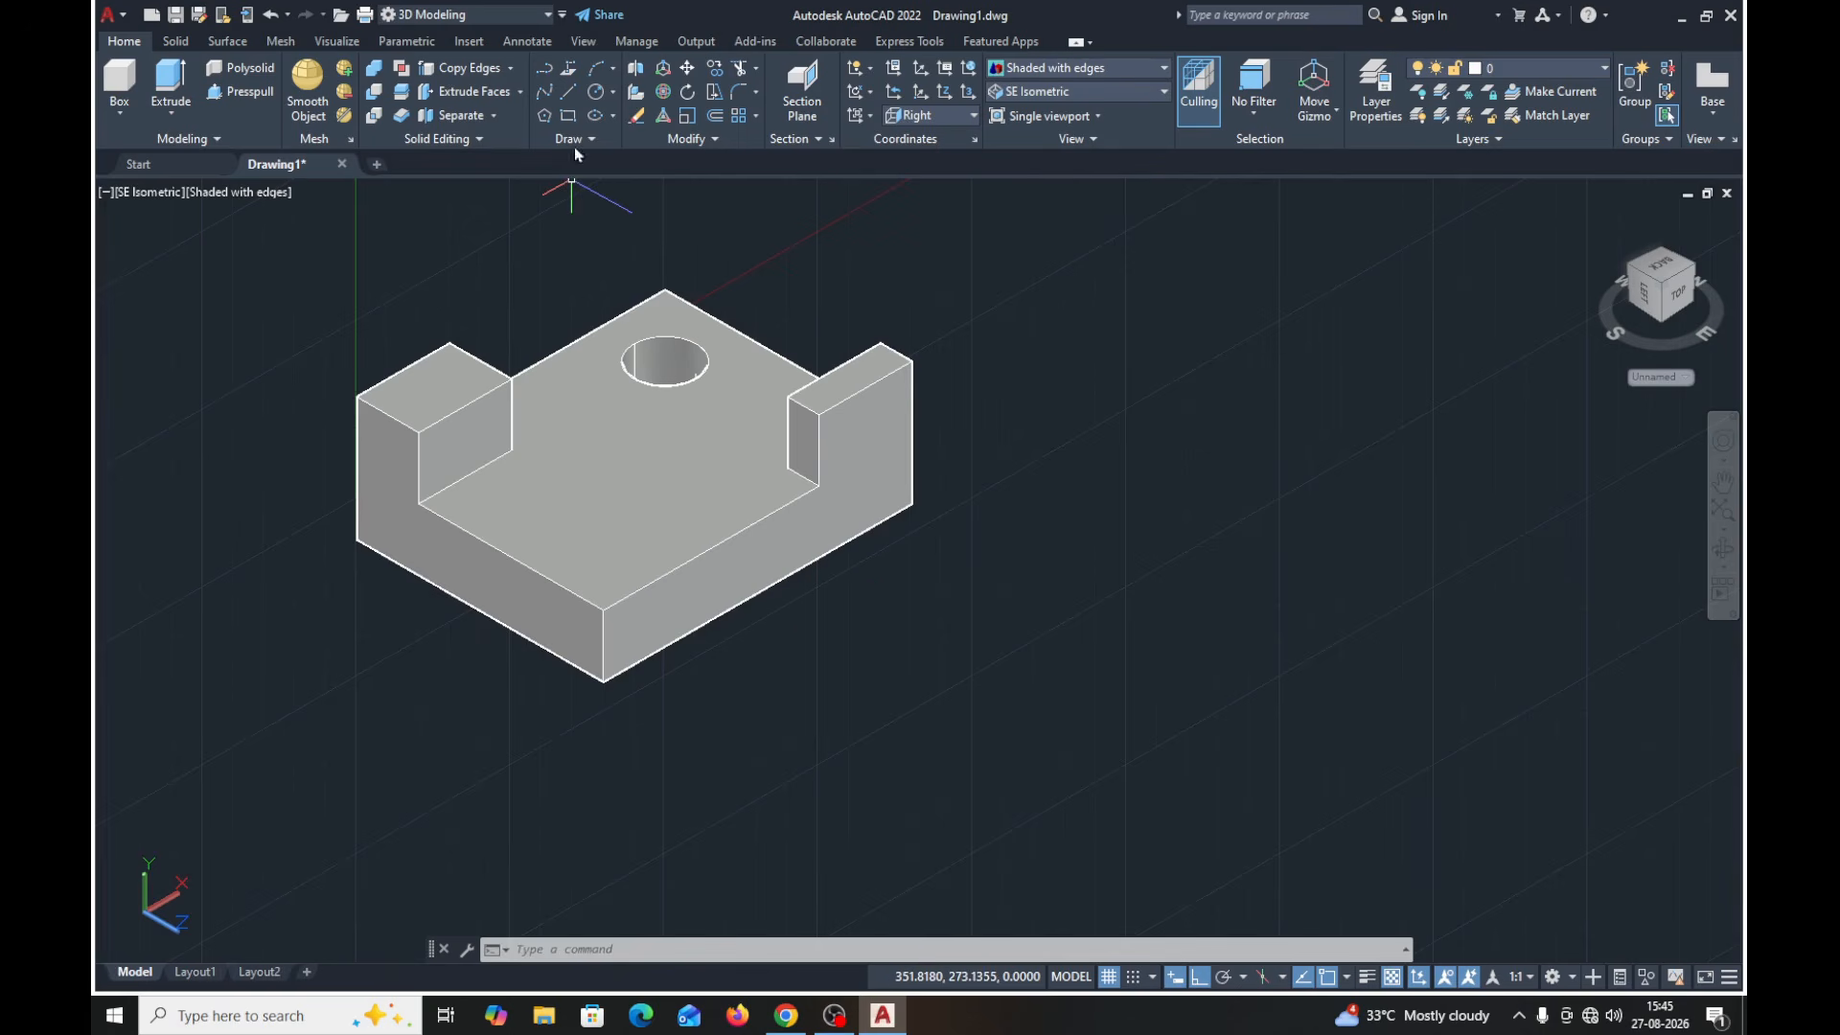
{"action": "left_click", "coordinate": [597, 93]}
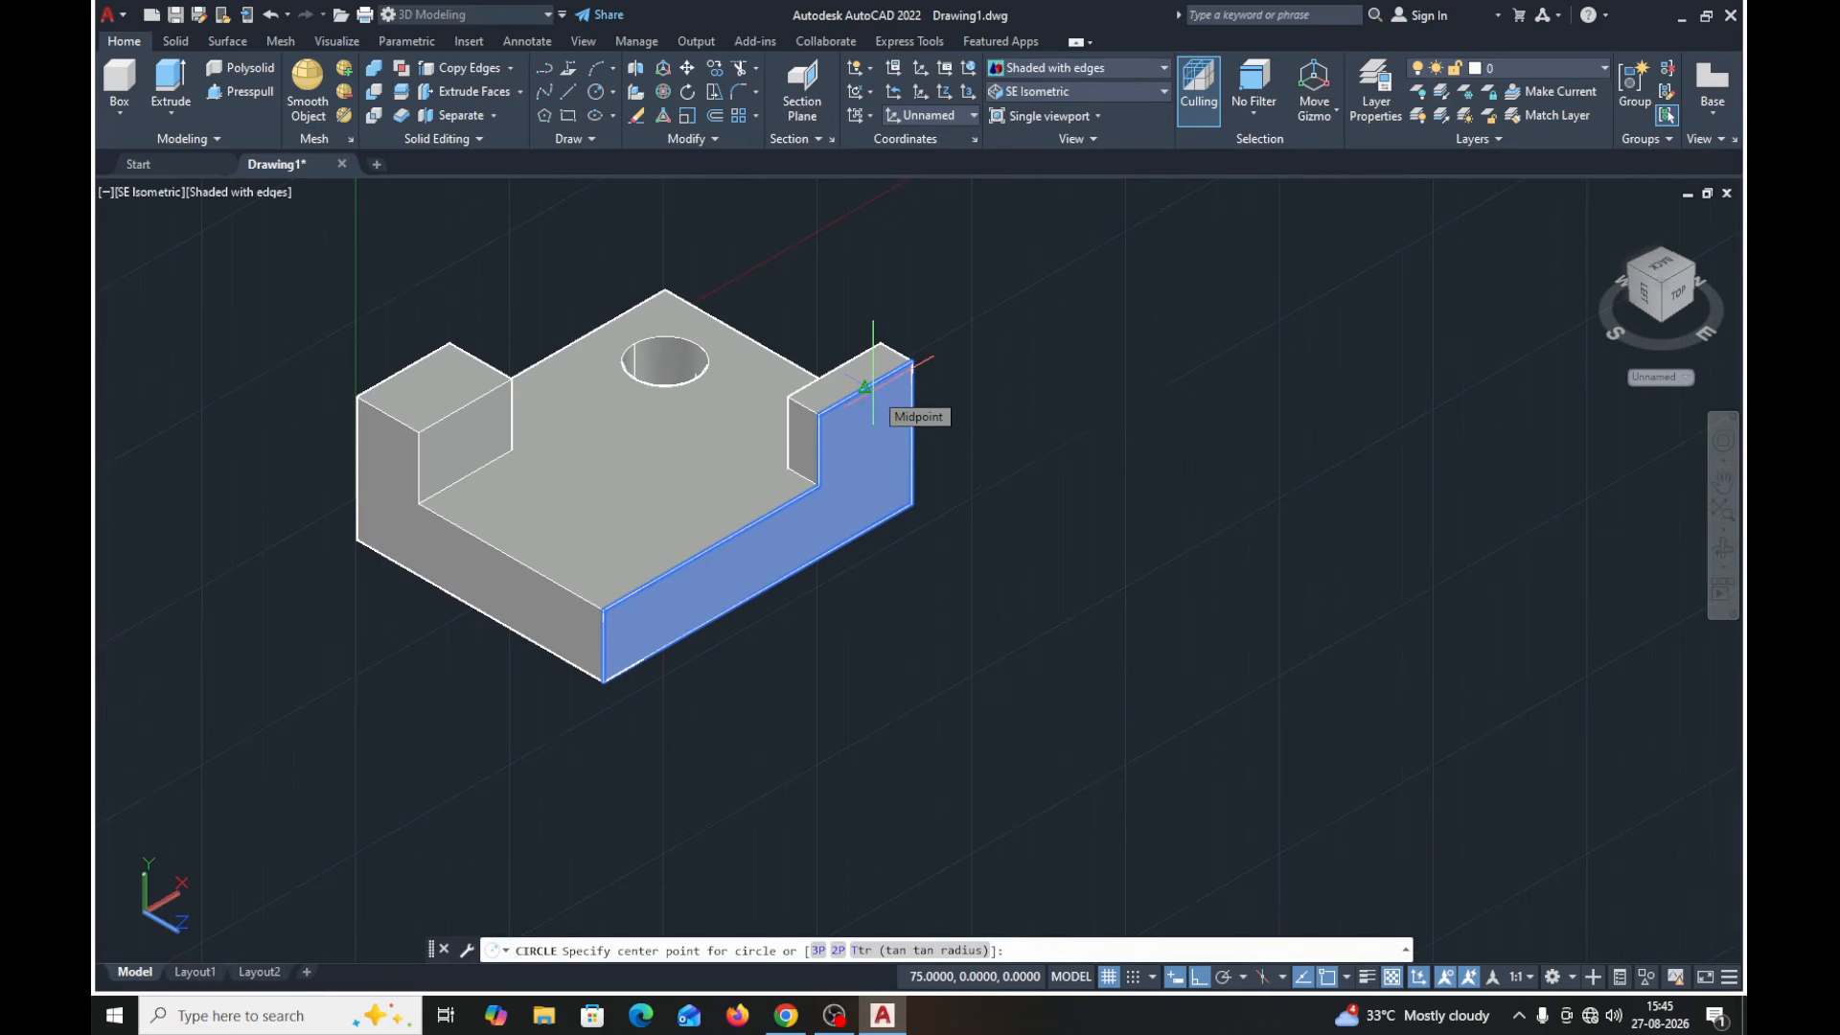
{"action": "left_click", "coordinate": [1421, 979]}
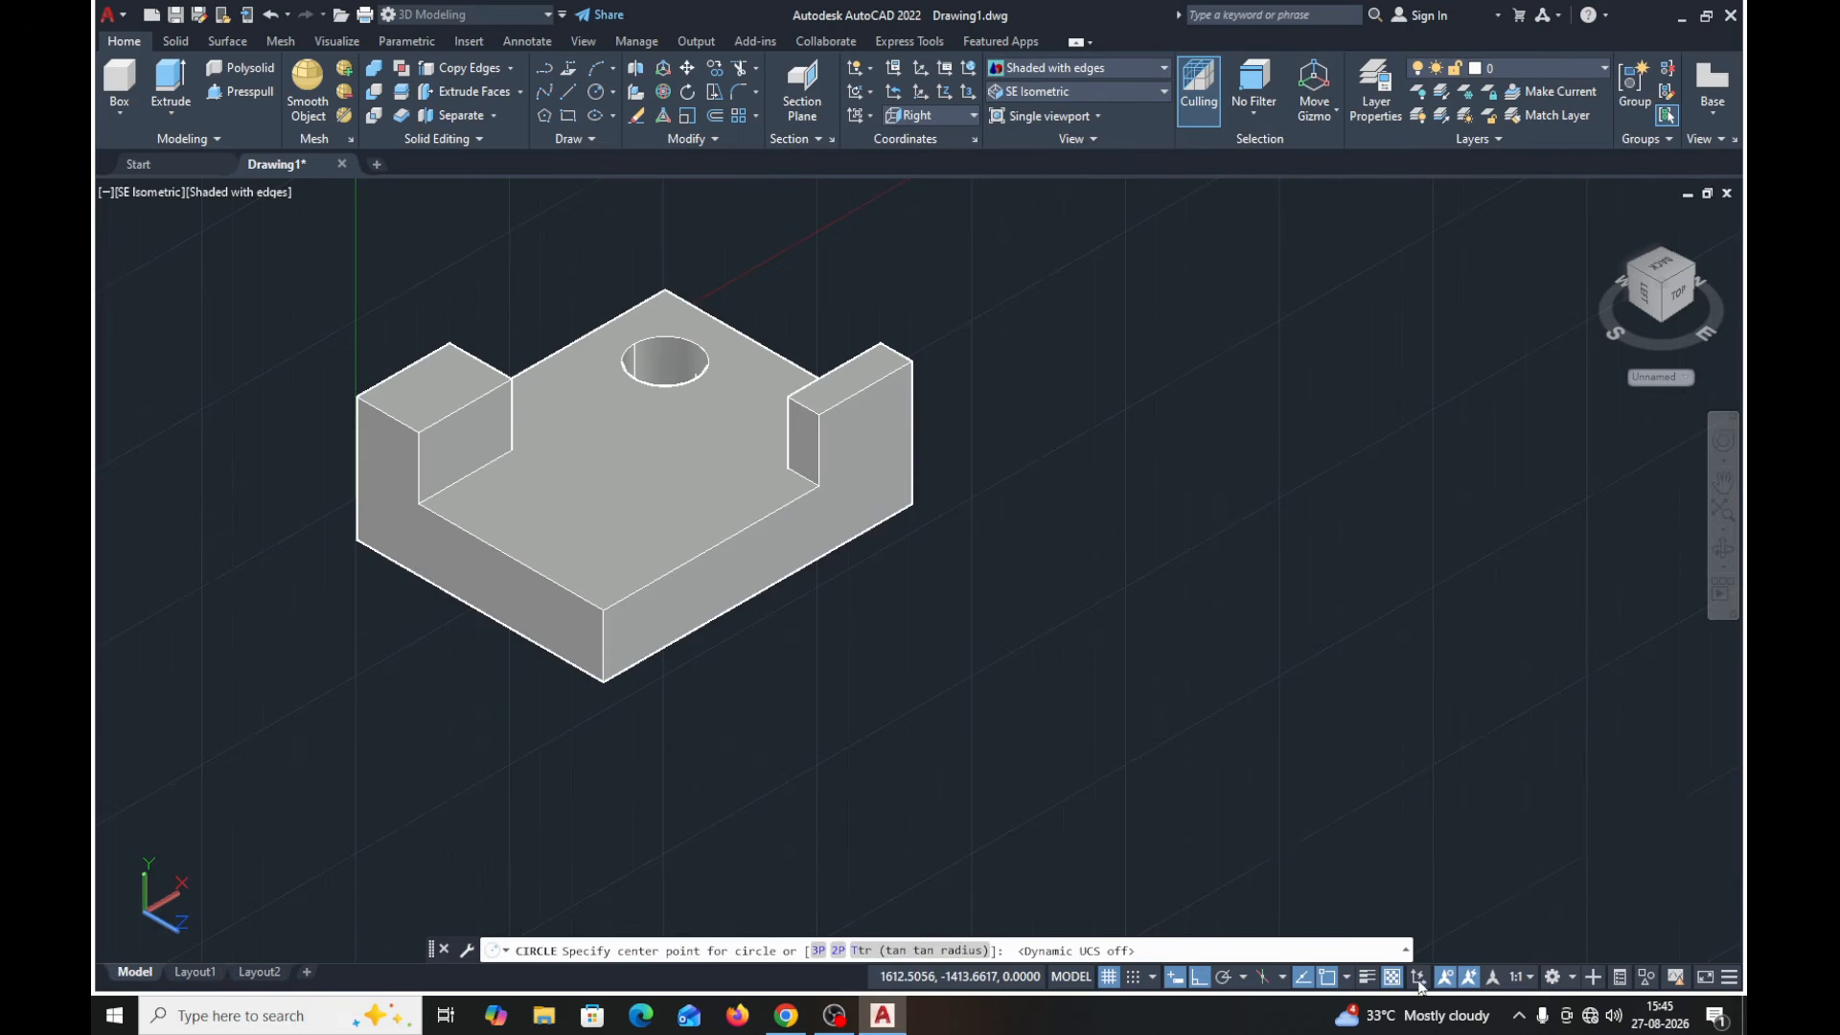
{"action": "left_click", "coordinate": [864, 388]}
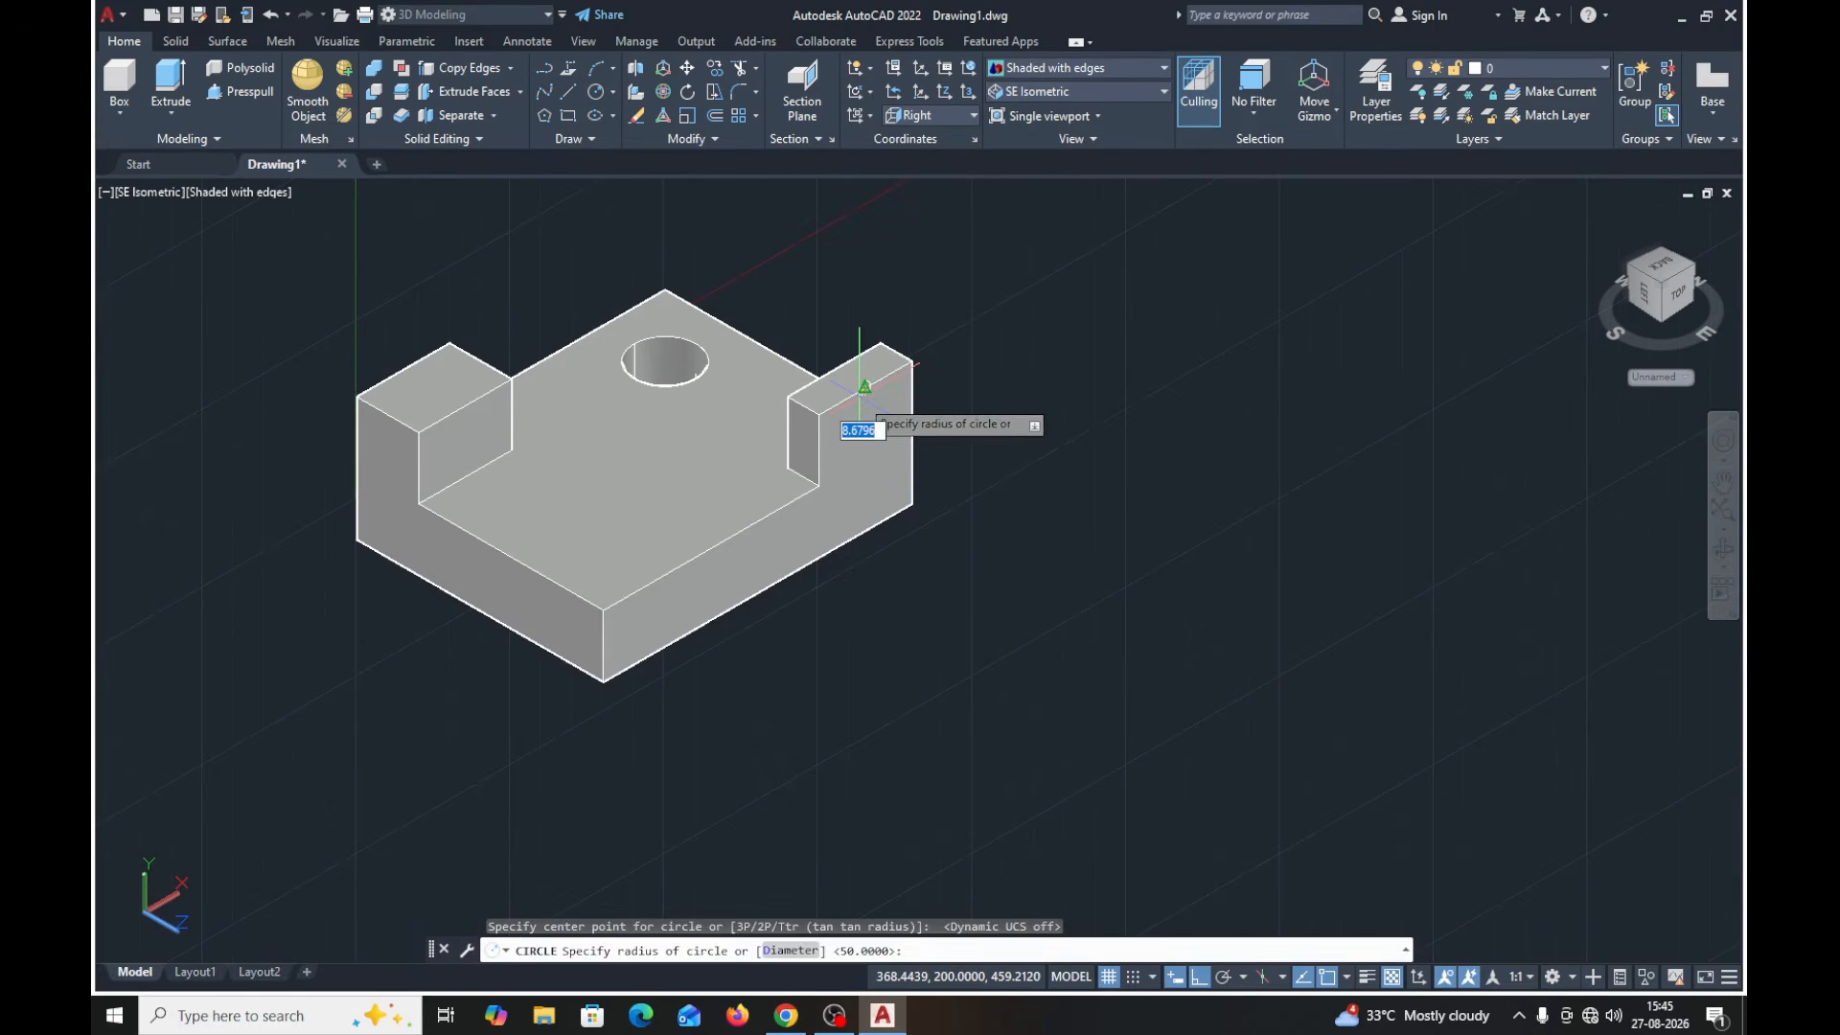
{"action": "key", "text": "Escape"}
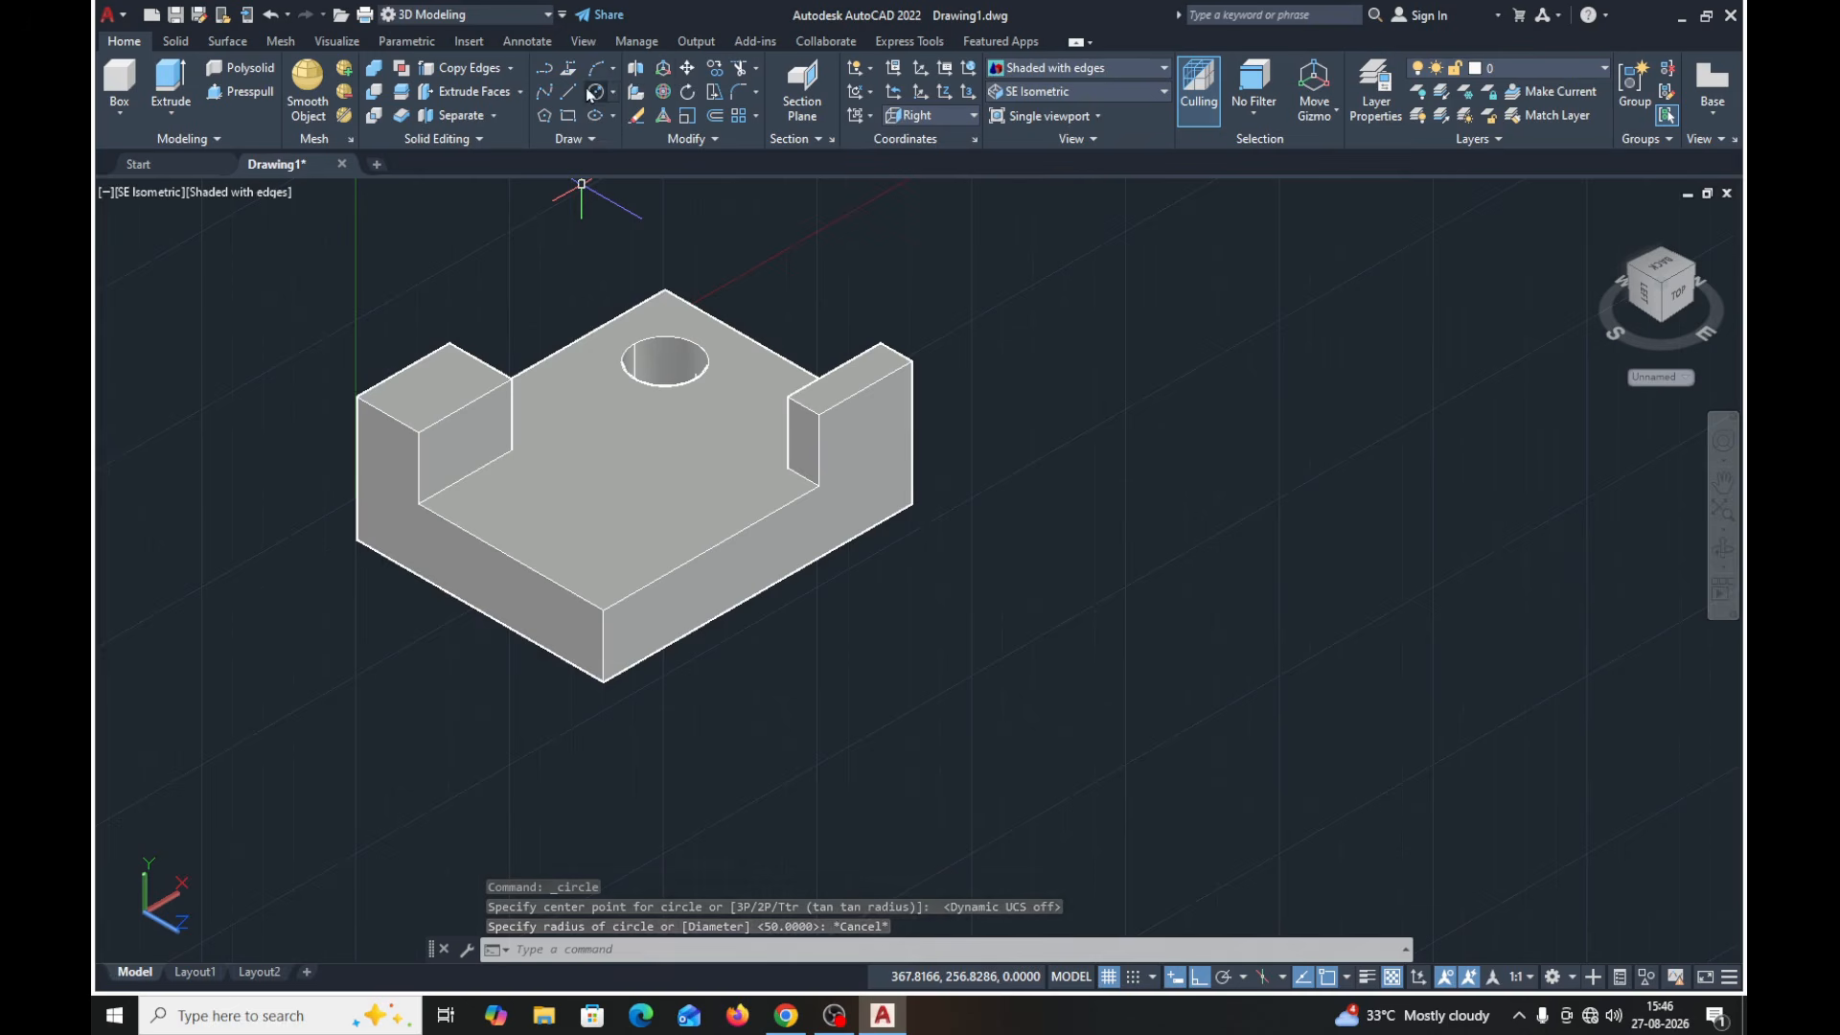
- Draw a circle of radius 25 on the outer right-hand face of the 50 by 150 upright, directly below its top edge's midpoint
{"action": "key", "text": "Return"}
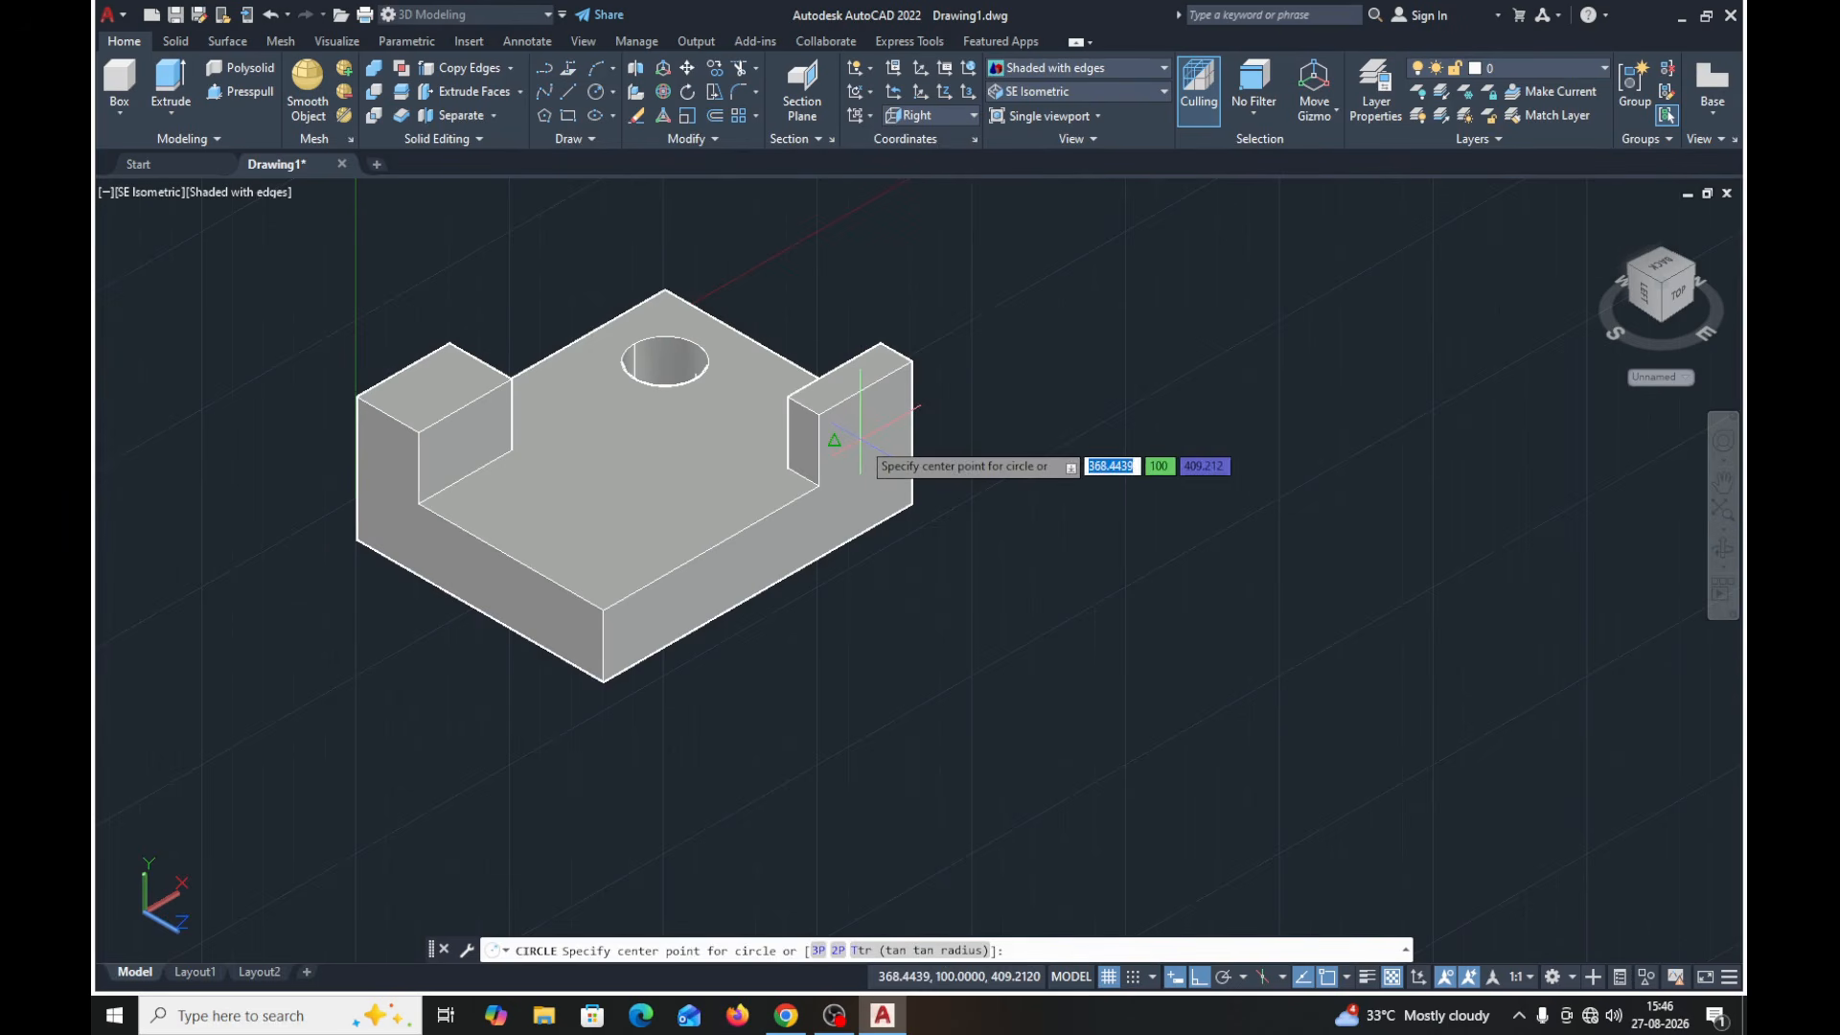
{"action": "scroll", "coordinate": [872, 513], "scroll_direction": "up", "scroll_amount": 2}
{"action": "scroll", "coordinate": [872, 513], "scroll_direction": "down", "scroll_amount": 3}
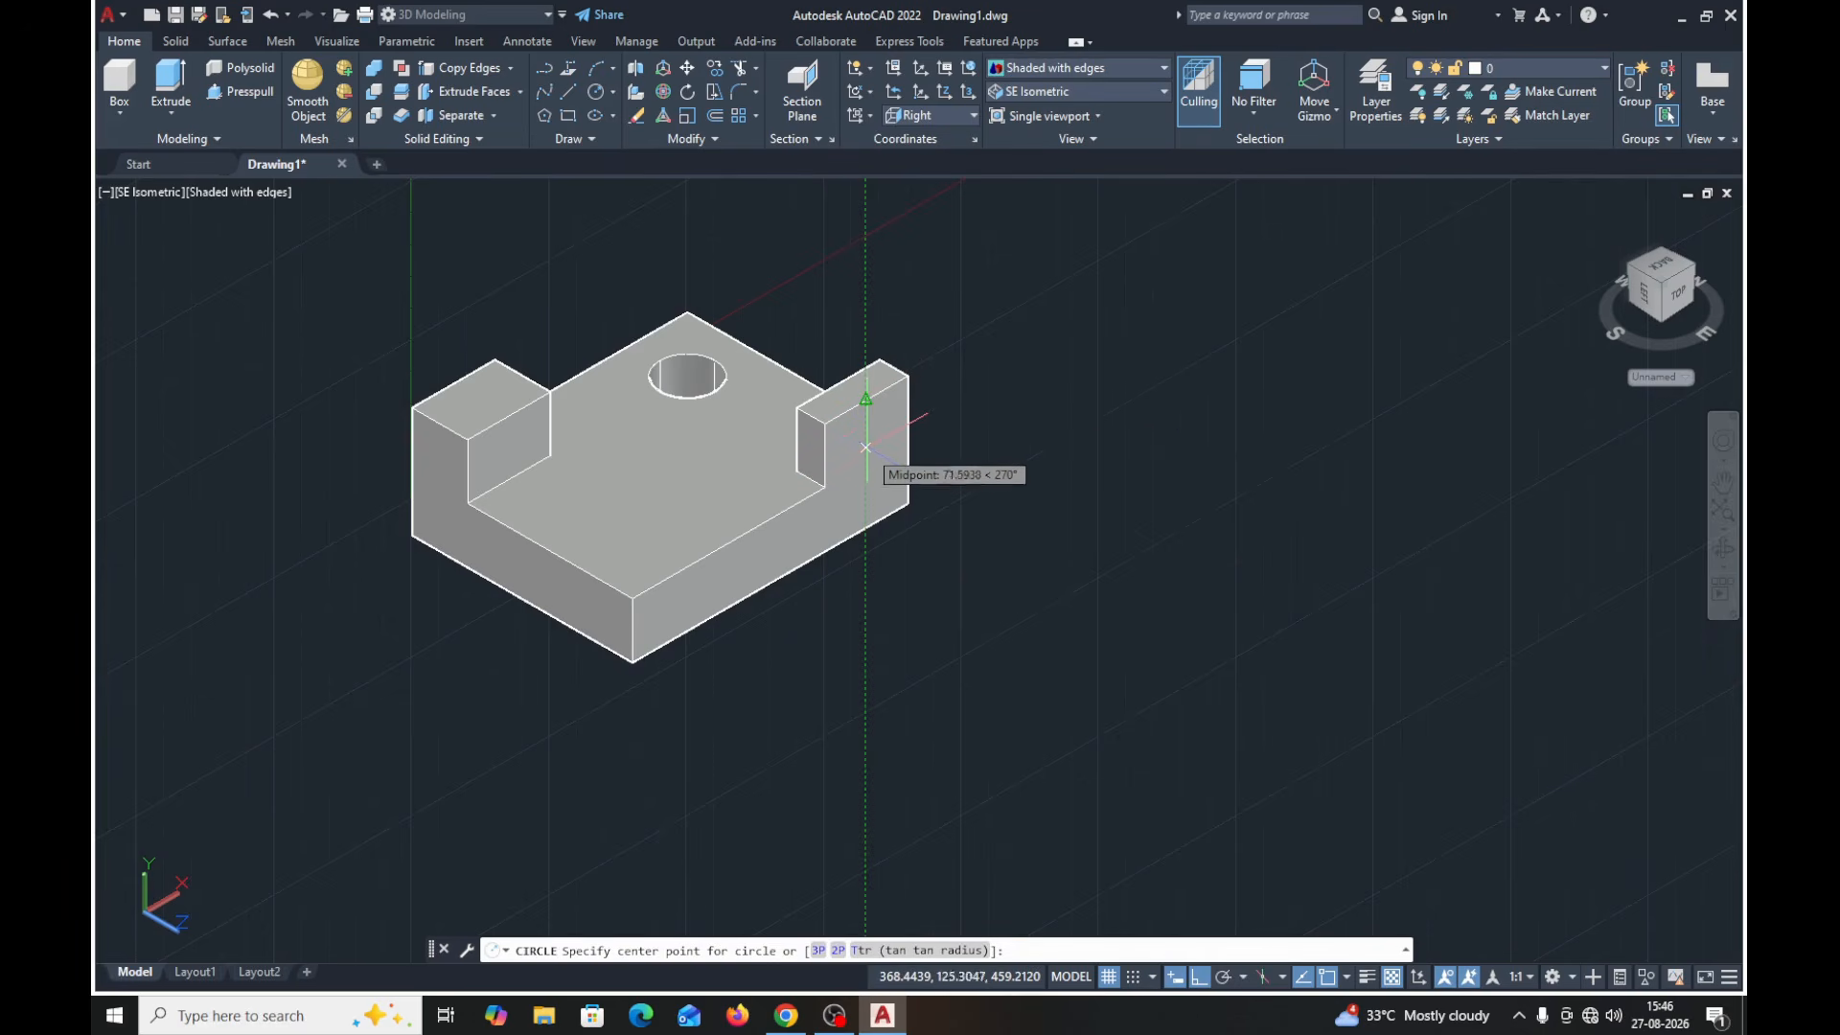
{"action": "left_click", "coordinate": [865, 454]}
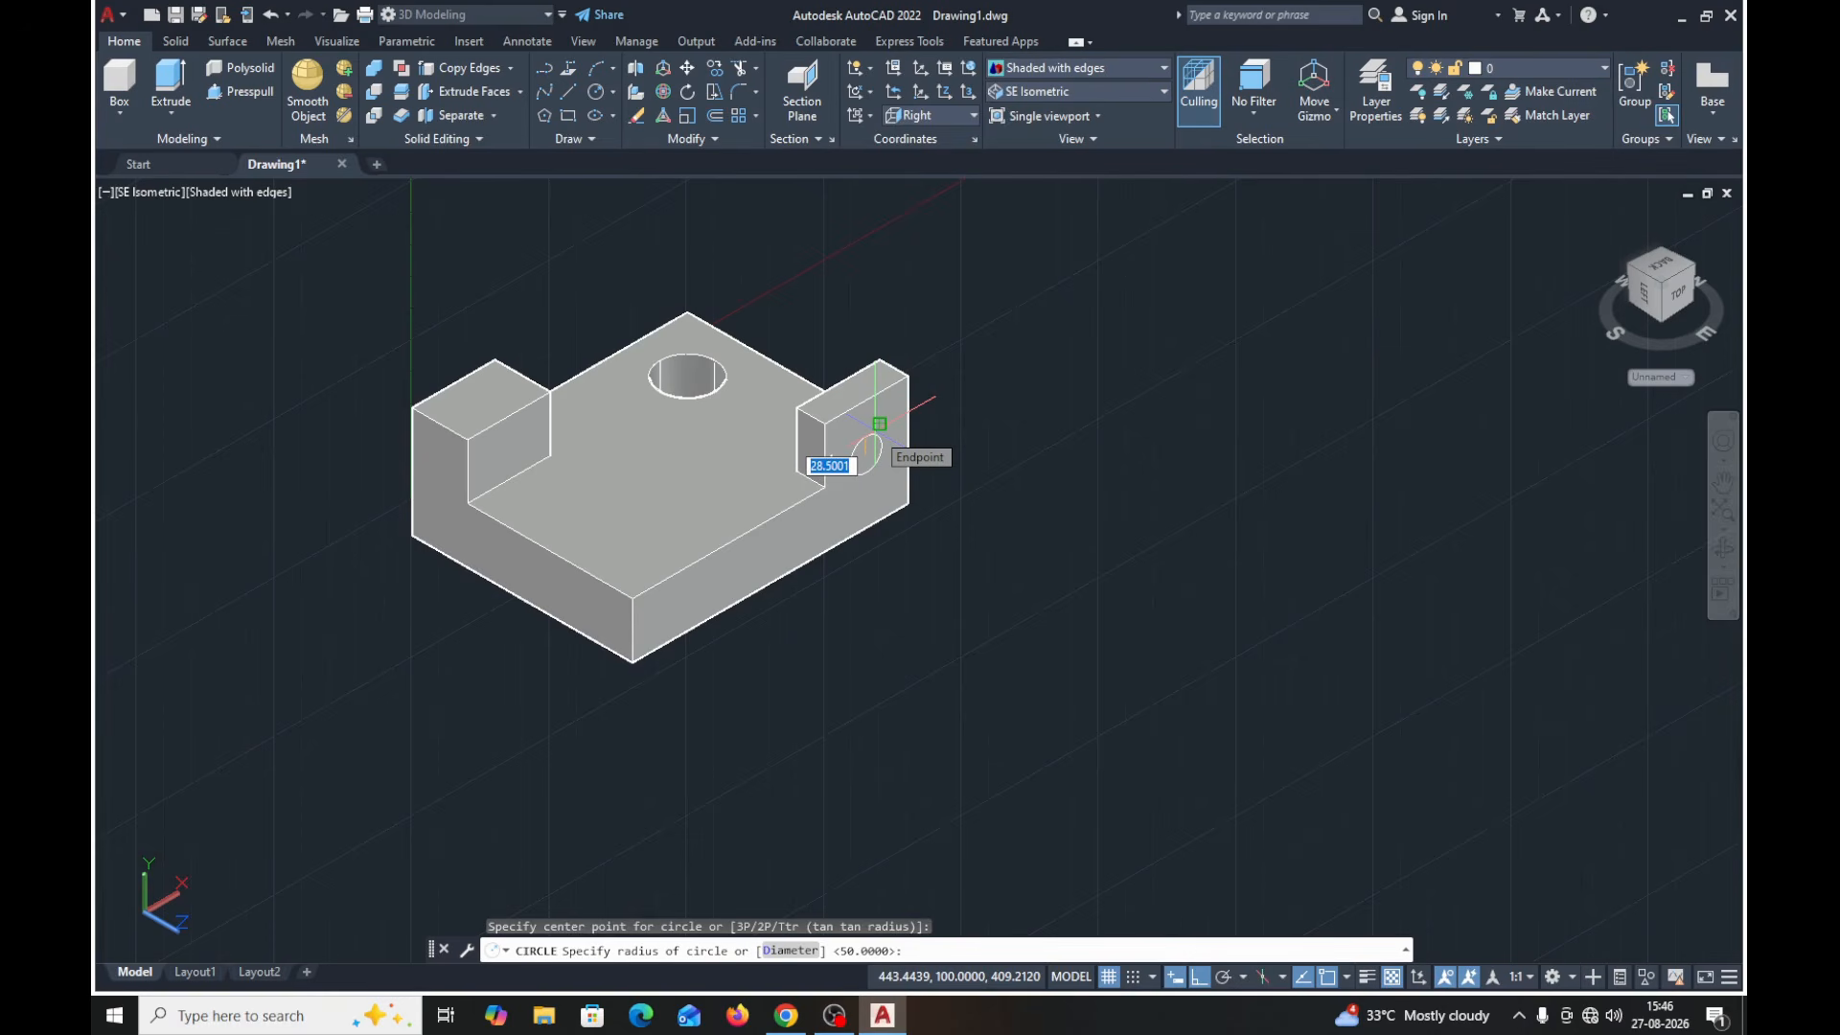
{"action": "type", "text": "25"}
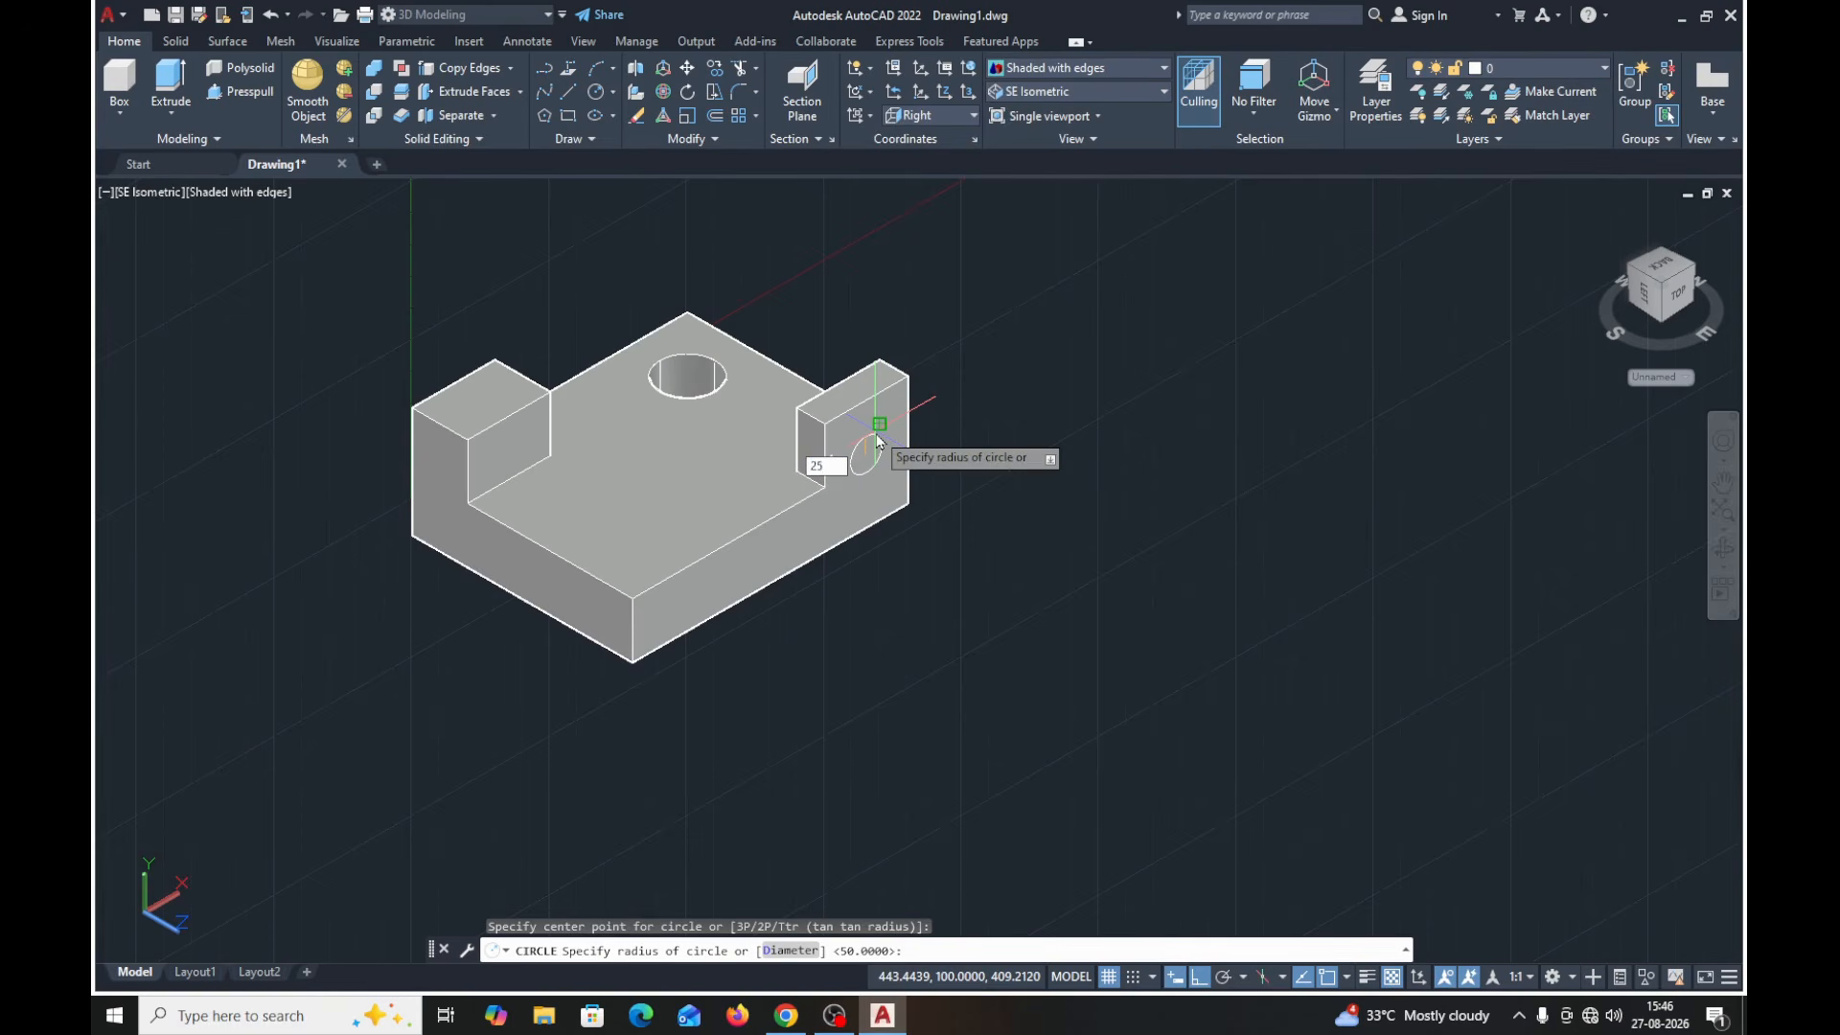
{"action": "key", "text": "Return"}
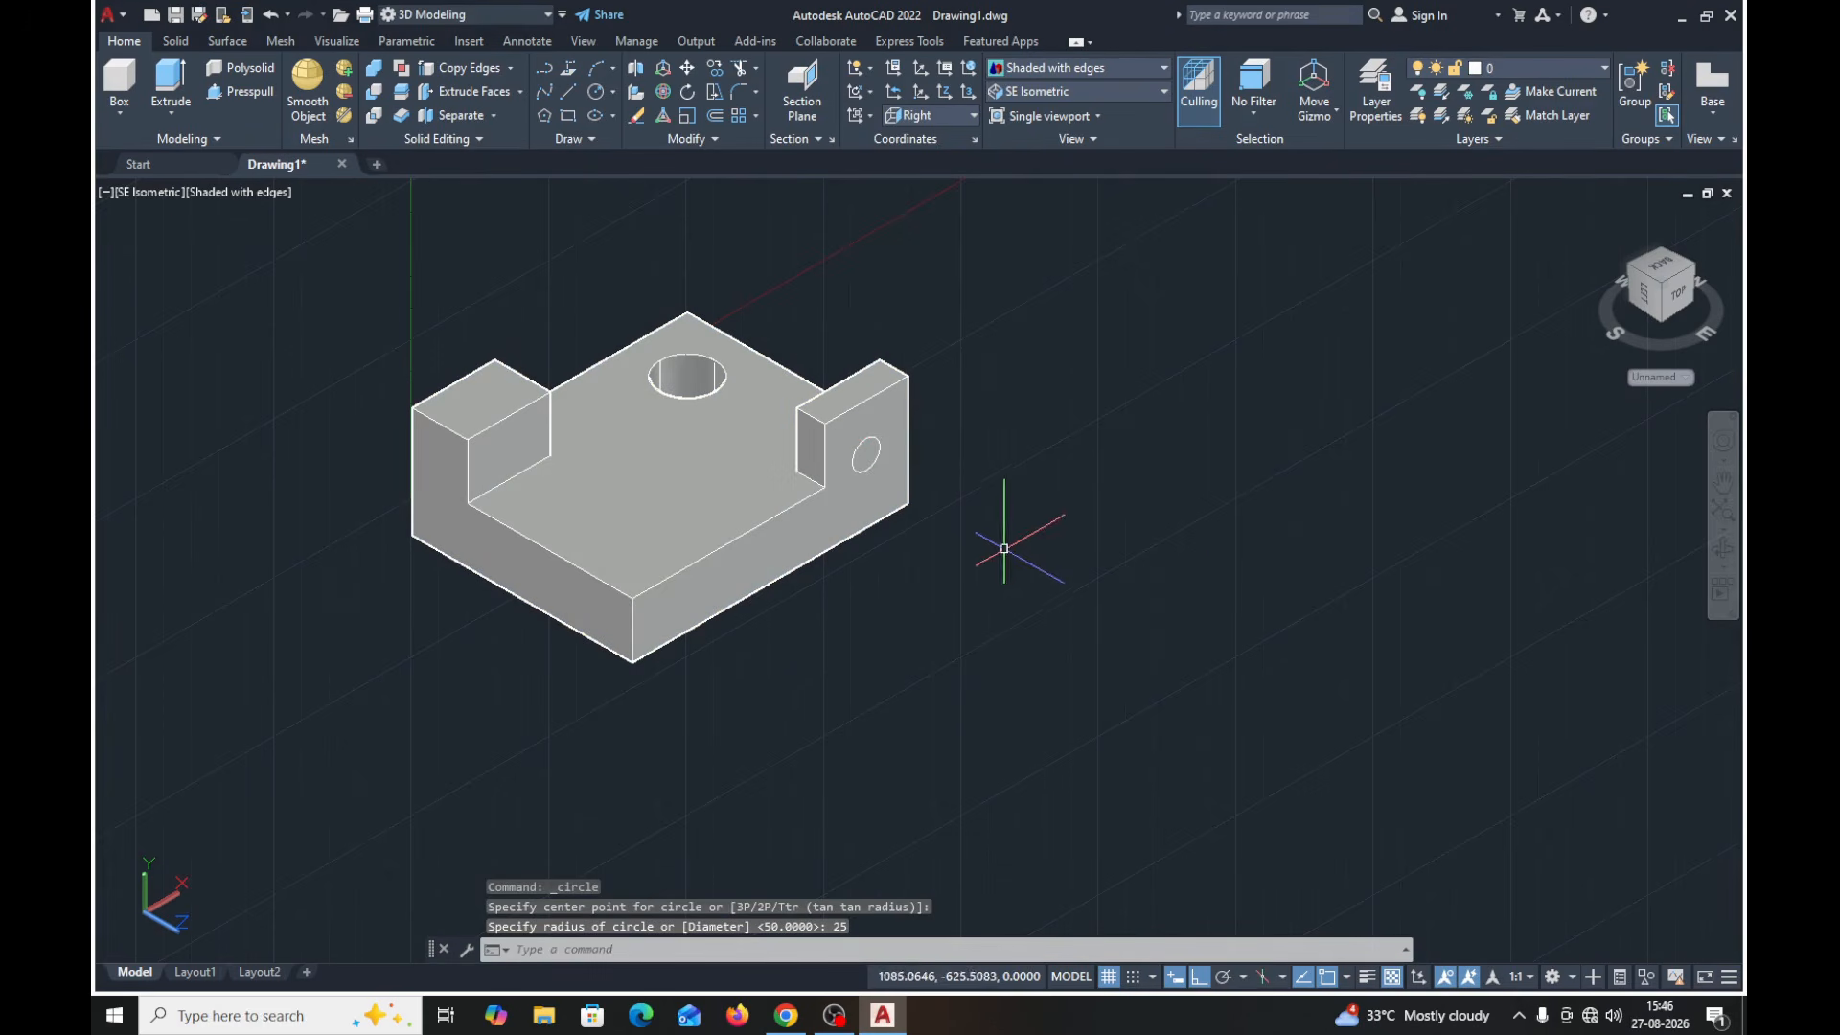
- Presspull the radius-25 circle outward by 100 to form a cylindrical pin on the upright
{"action": "left_click", "coordinate": [234, 93]}
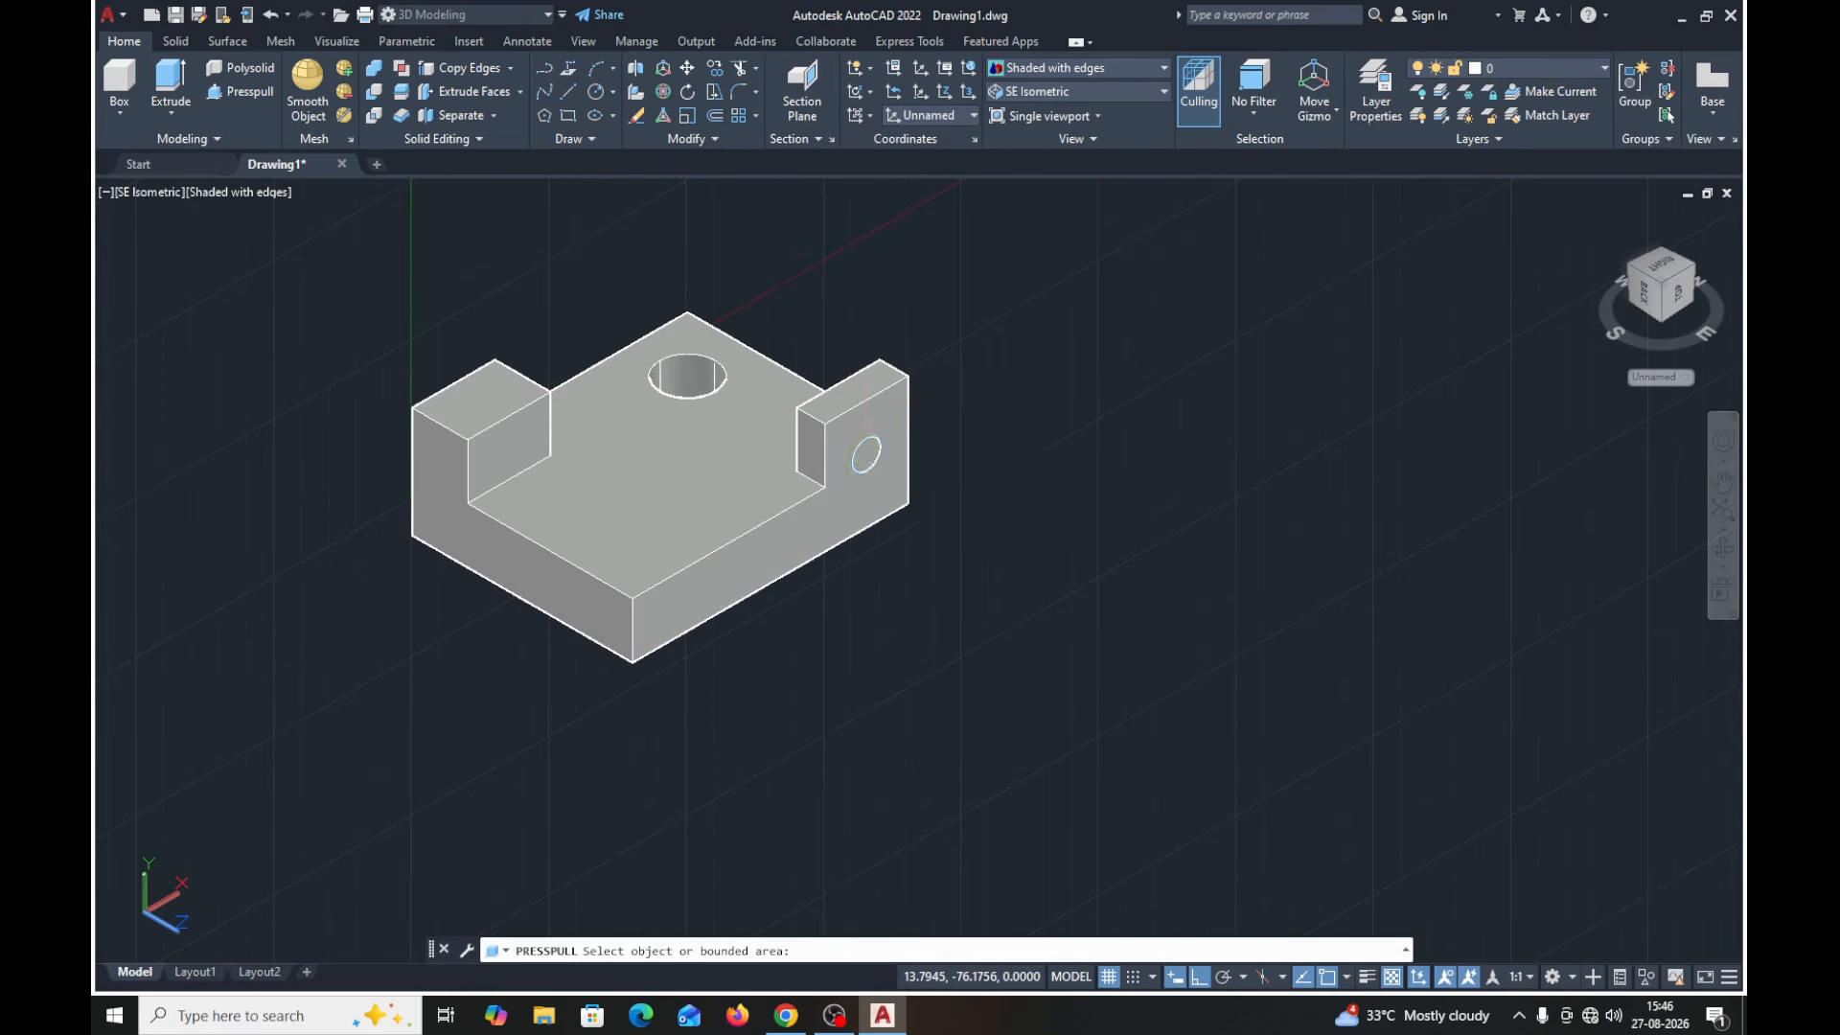
{"action": "left_click", "coordinate": [872, 450]}
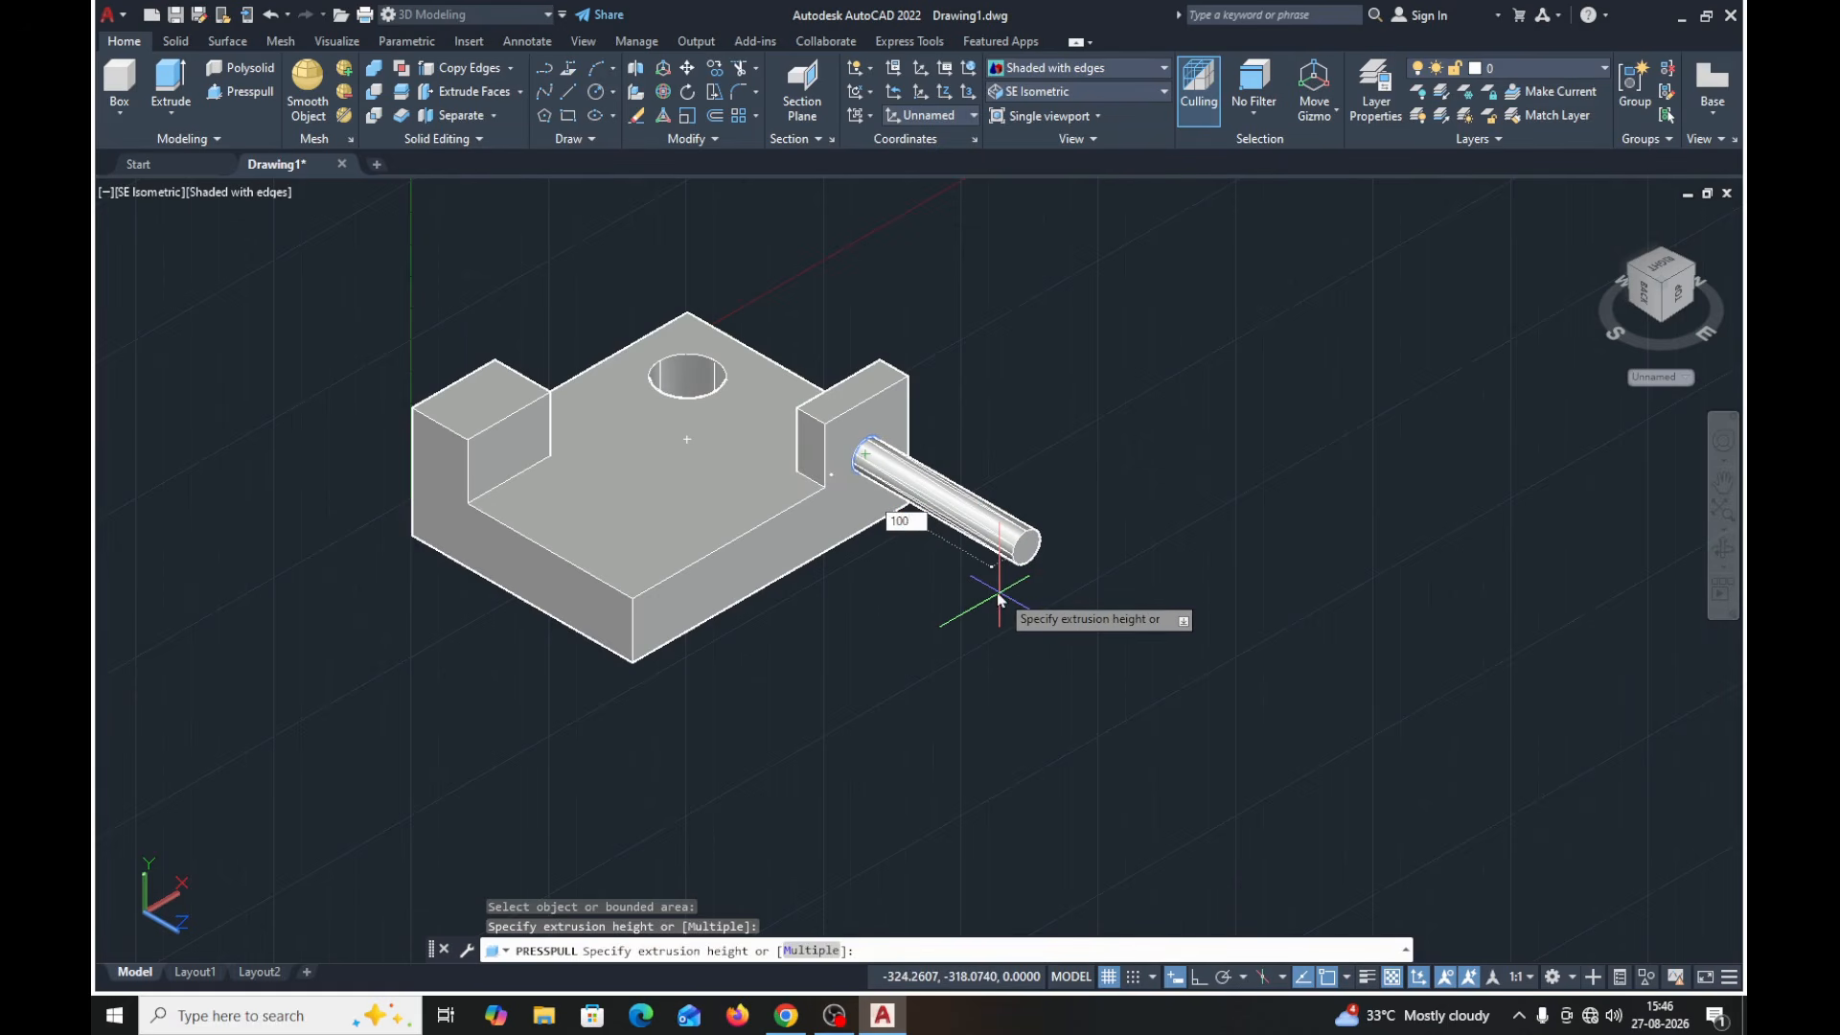
{"action": "key", "text": "Return"}
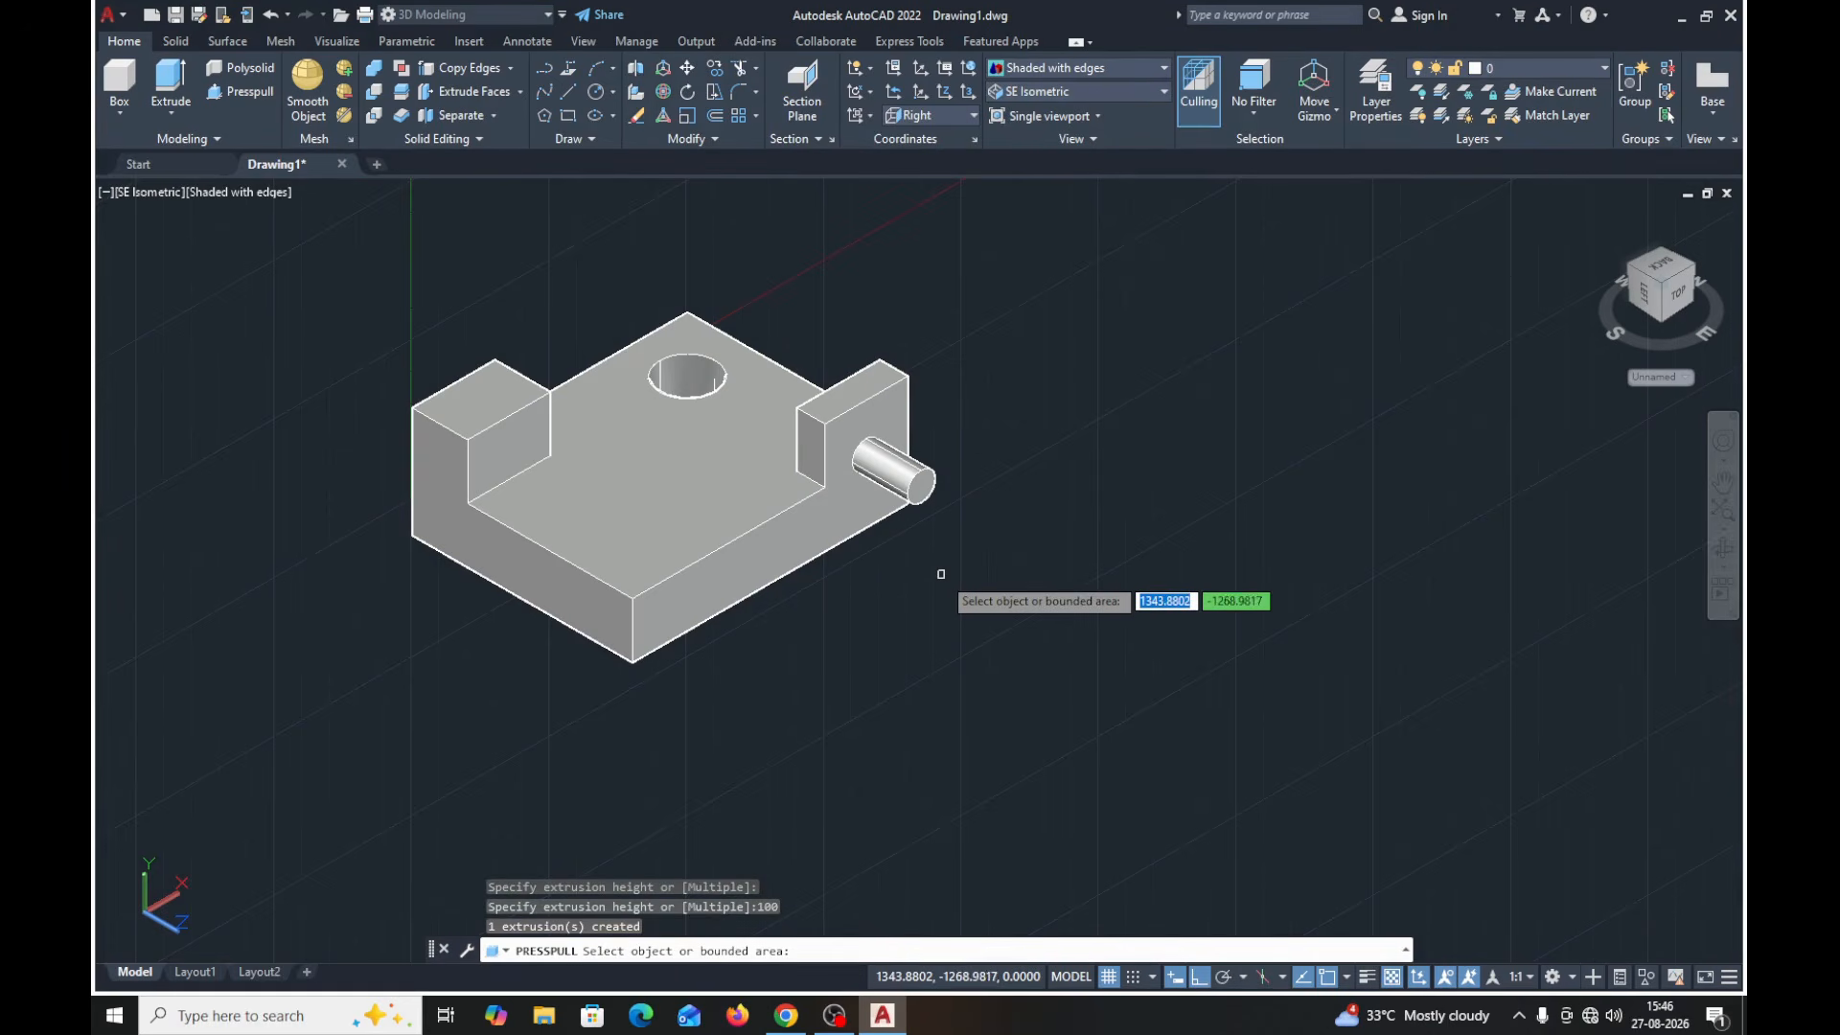
{"action": "key", "text": "Return"}
- Set the UCS to Front and turn off the grid display
{"action": "middle_click_drag", "start_coordinate": [941, 575], "coordinate": [1002, 566]}
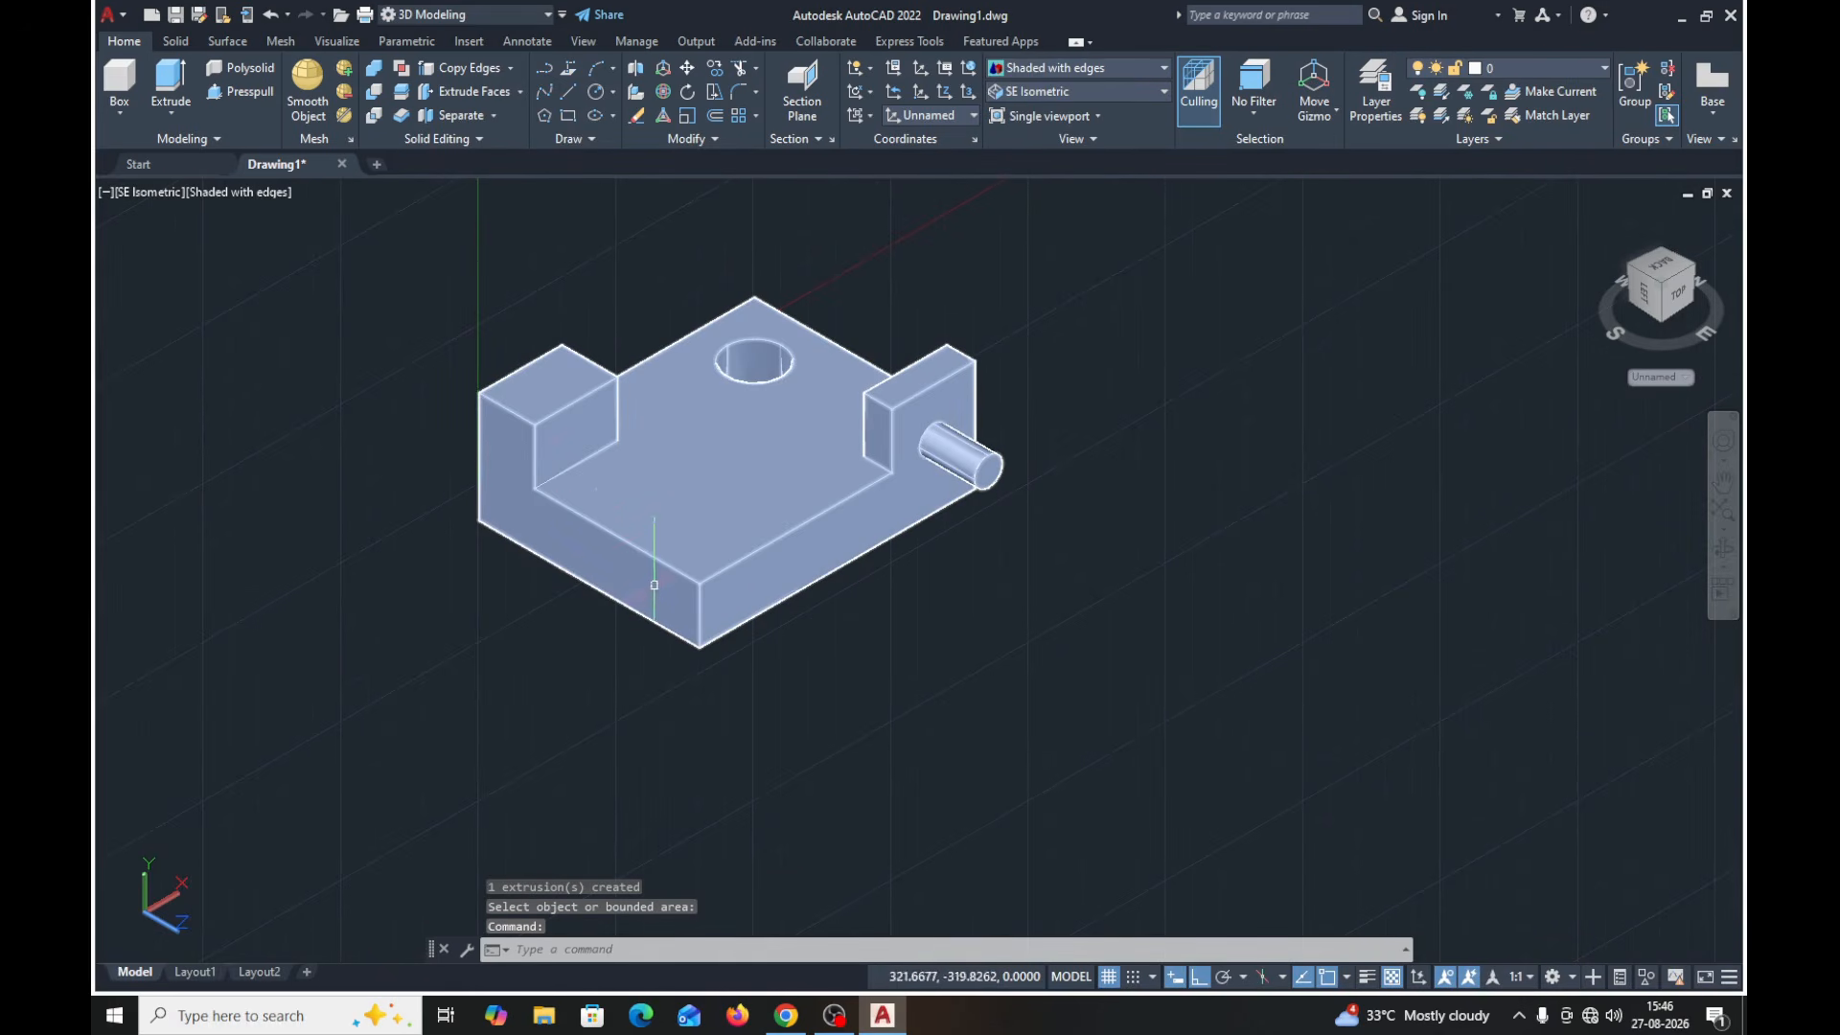
{"action": "left_click", "coordinate": [973, 116]}
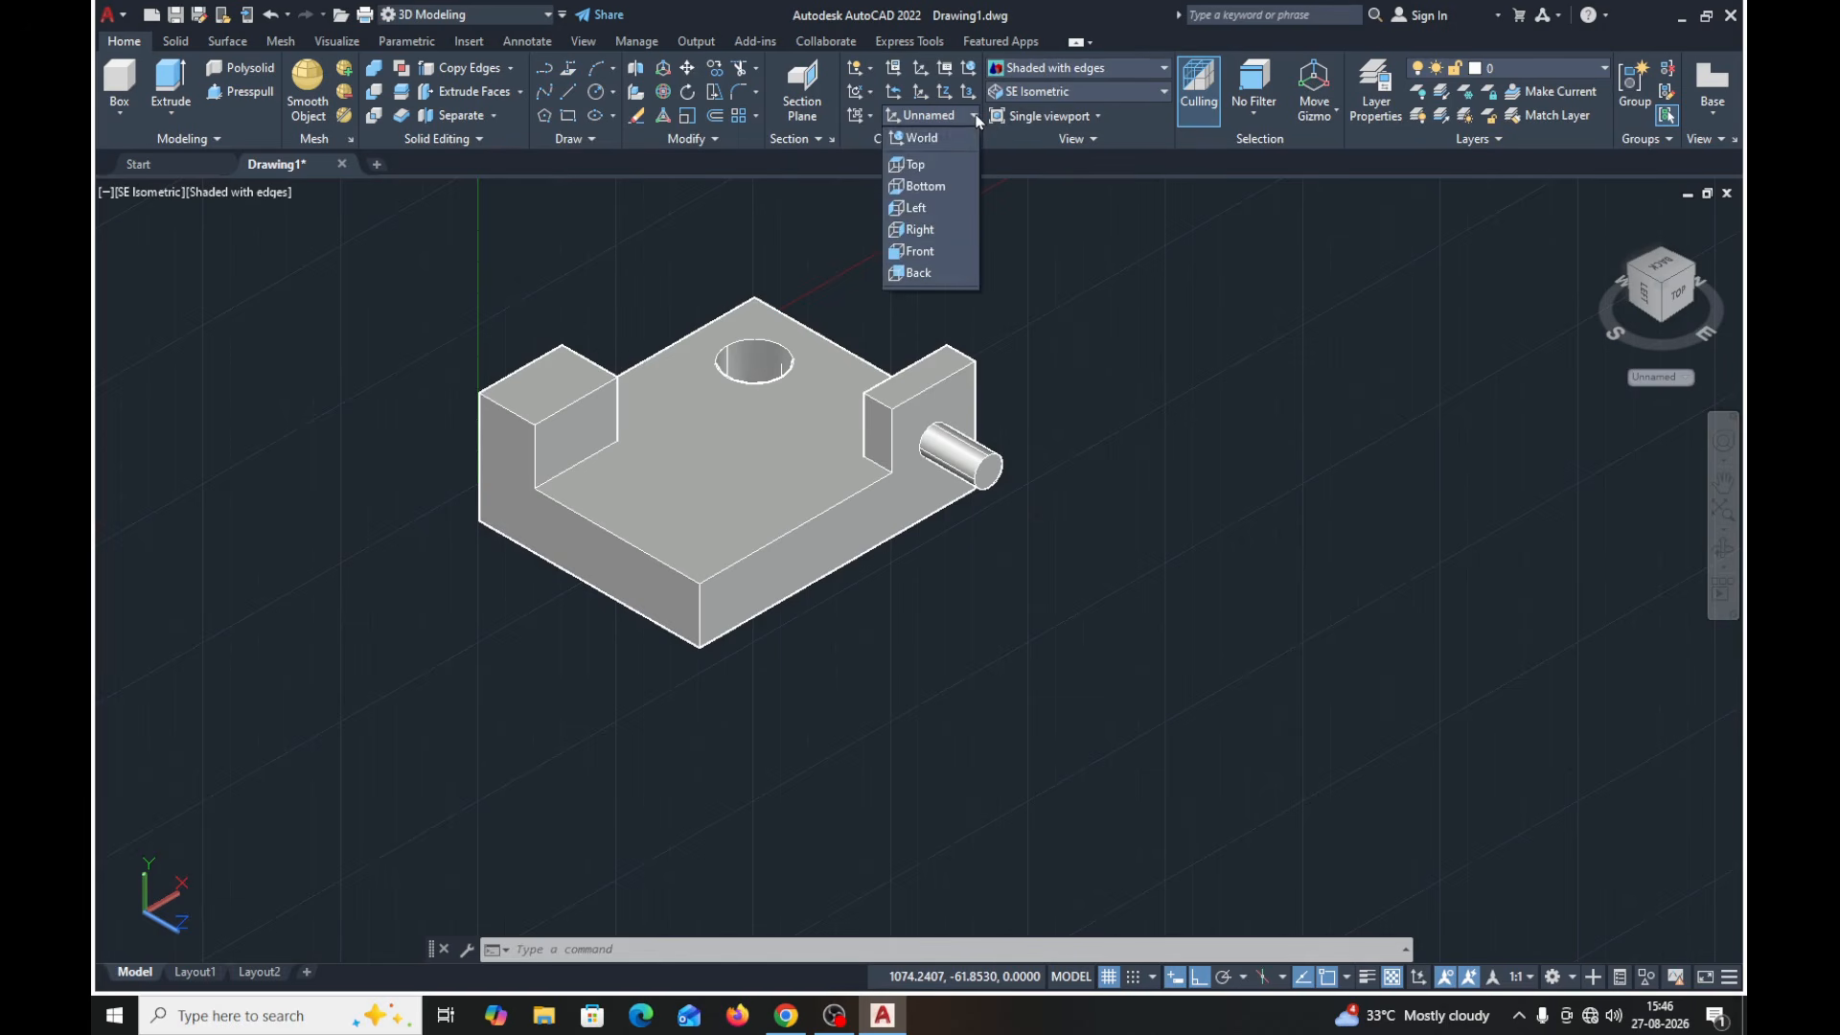
{"action": "left_click", "coordinate": [917, 252]}
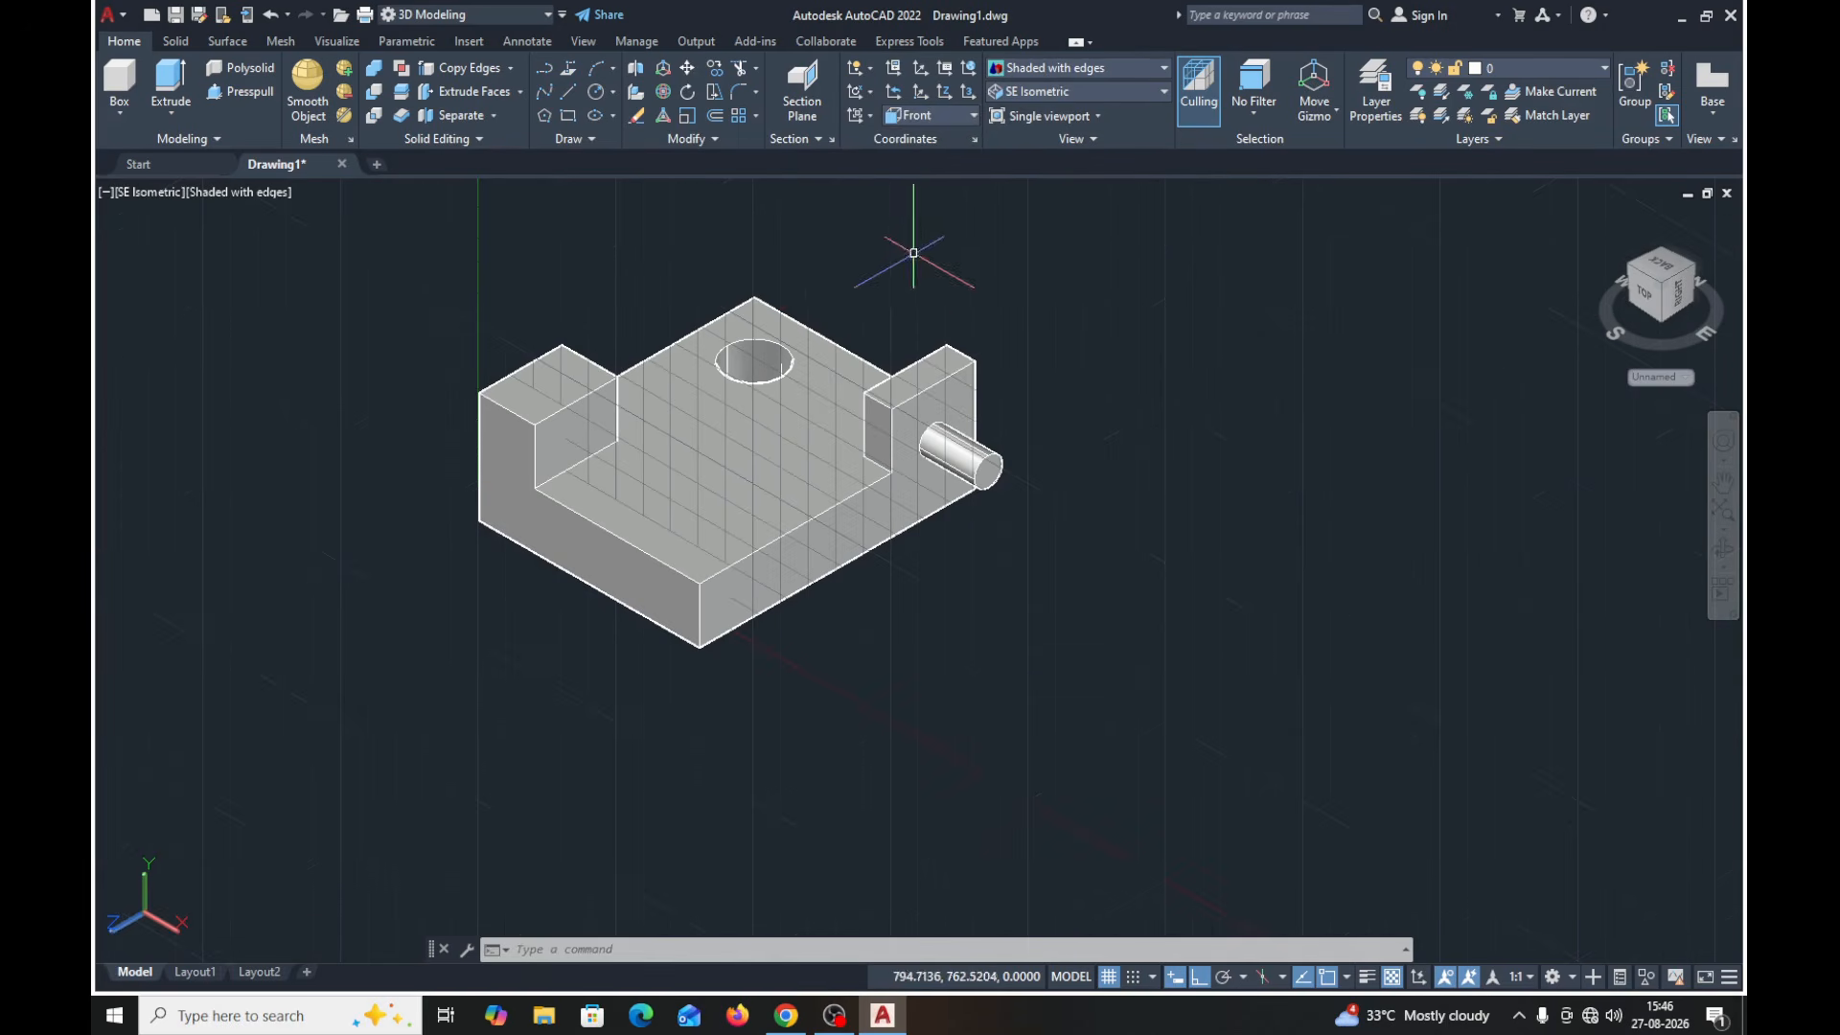
{"action": "left_click", "coordinate": [1104, 983]}
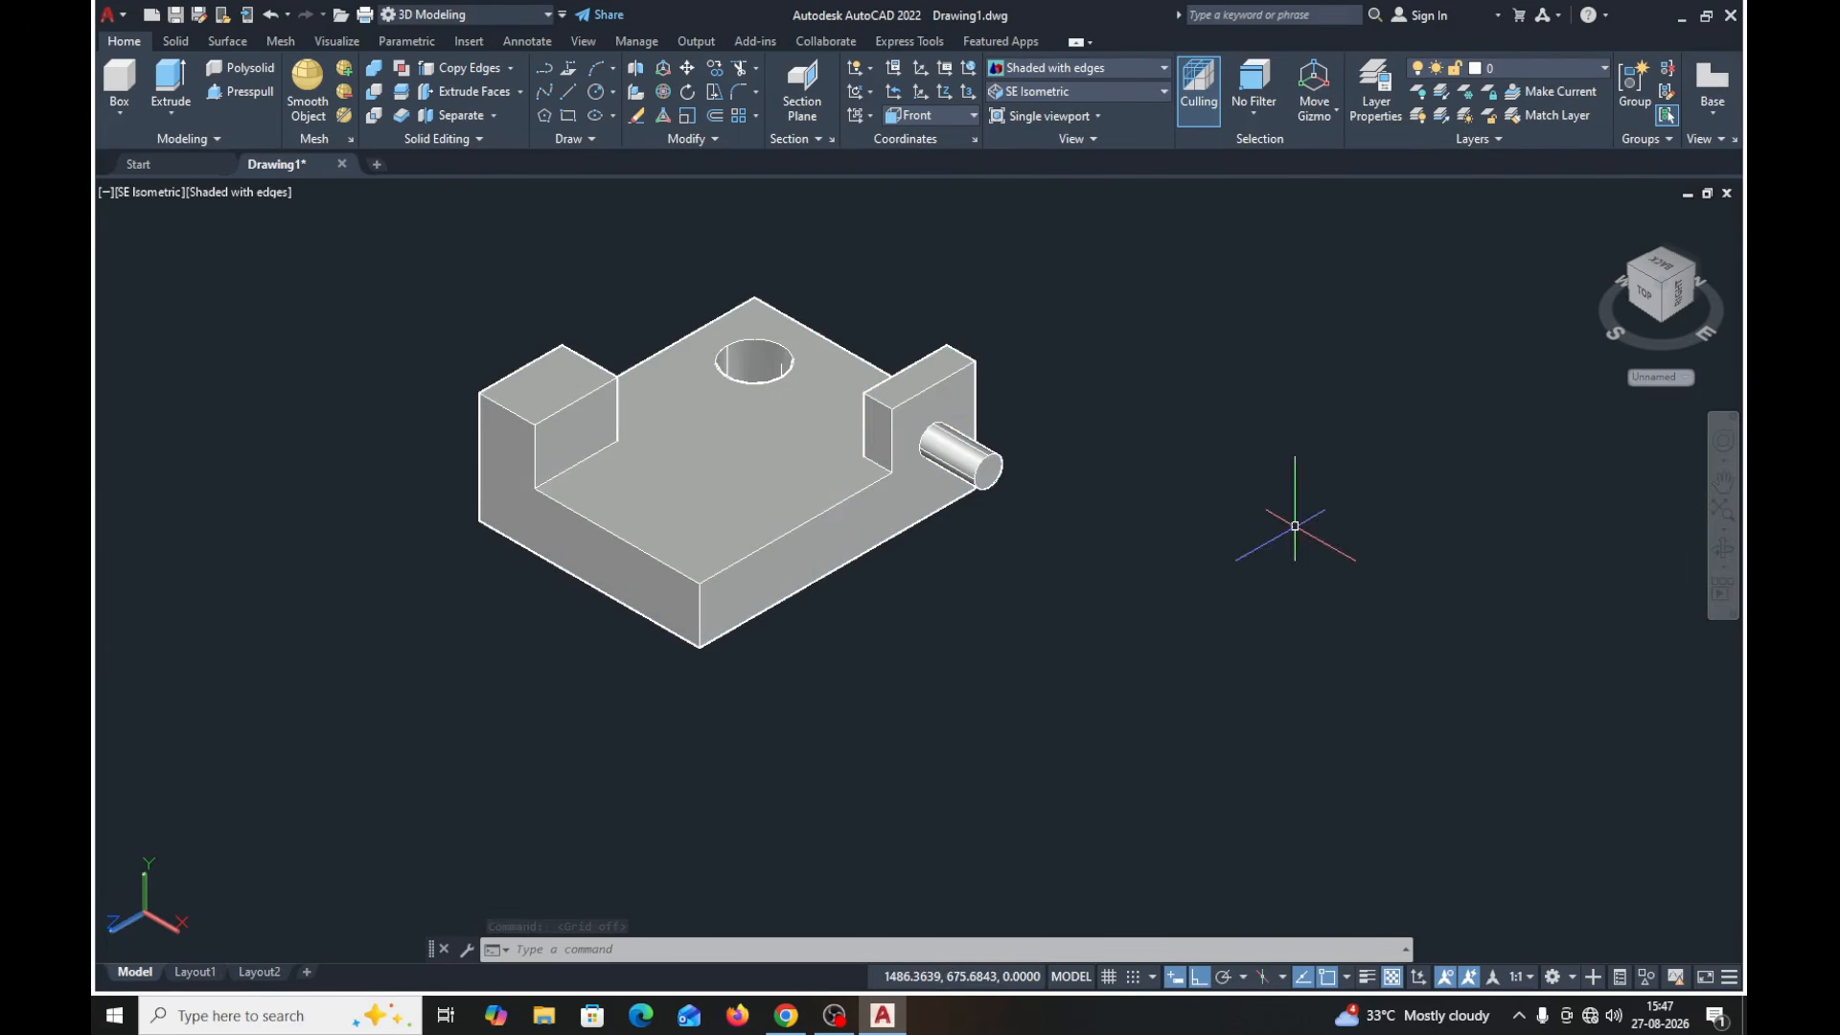
- Examine the model with its new pin from the right side, and restore the SE Isometric view
{"action": "type", "text": "p"}
{"action": "key", "text": "Return"}
{"action": "left_click_drag", "start_coordinate": [1285, 530], "coordinate": [1199, 551]}
{"action": "key", "text": "Escape"}
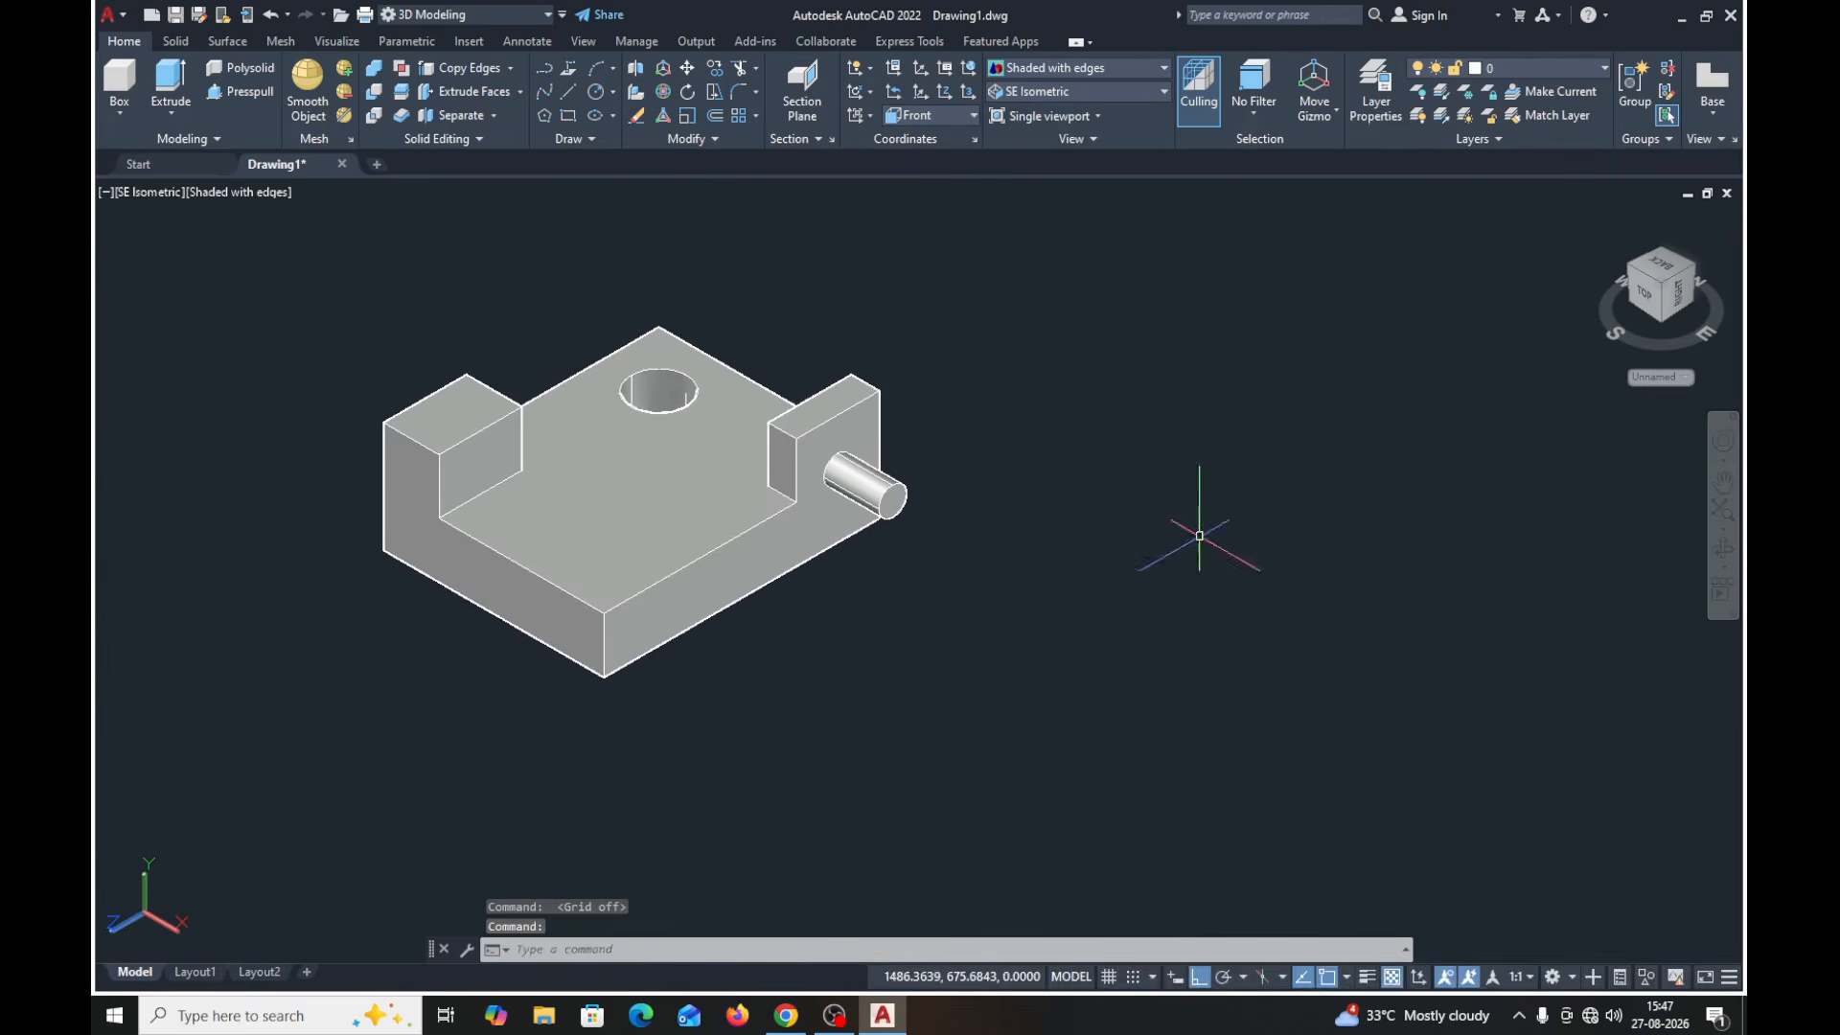
{"action": "middle_click_drag", "start_coordinate": [1142, 377], "coordinate": [970, 490], "text": "shift"}
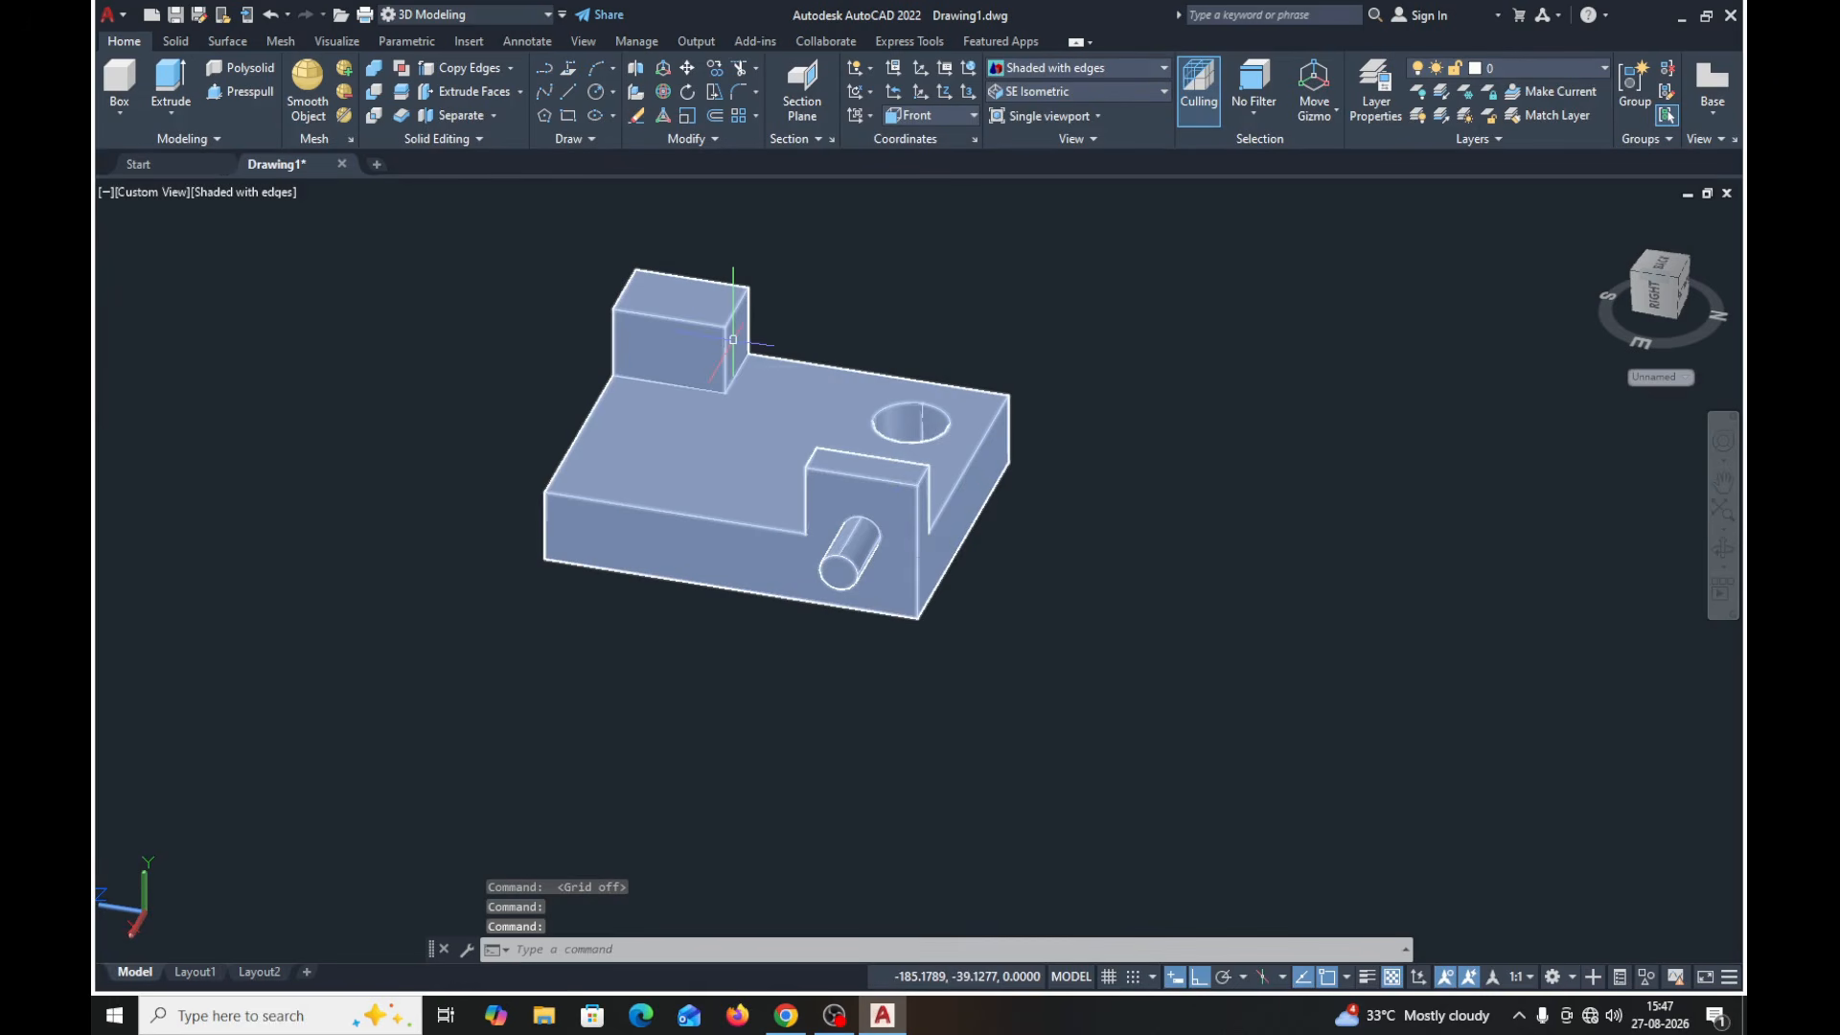
{"action": "middle_click_drag", "start_coordinate": [1130, 649], "coordinate": [1191, 637], "text": "shift"}
{"action": "left_click", "coordinate": [1058, 93]}
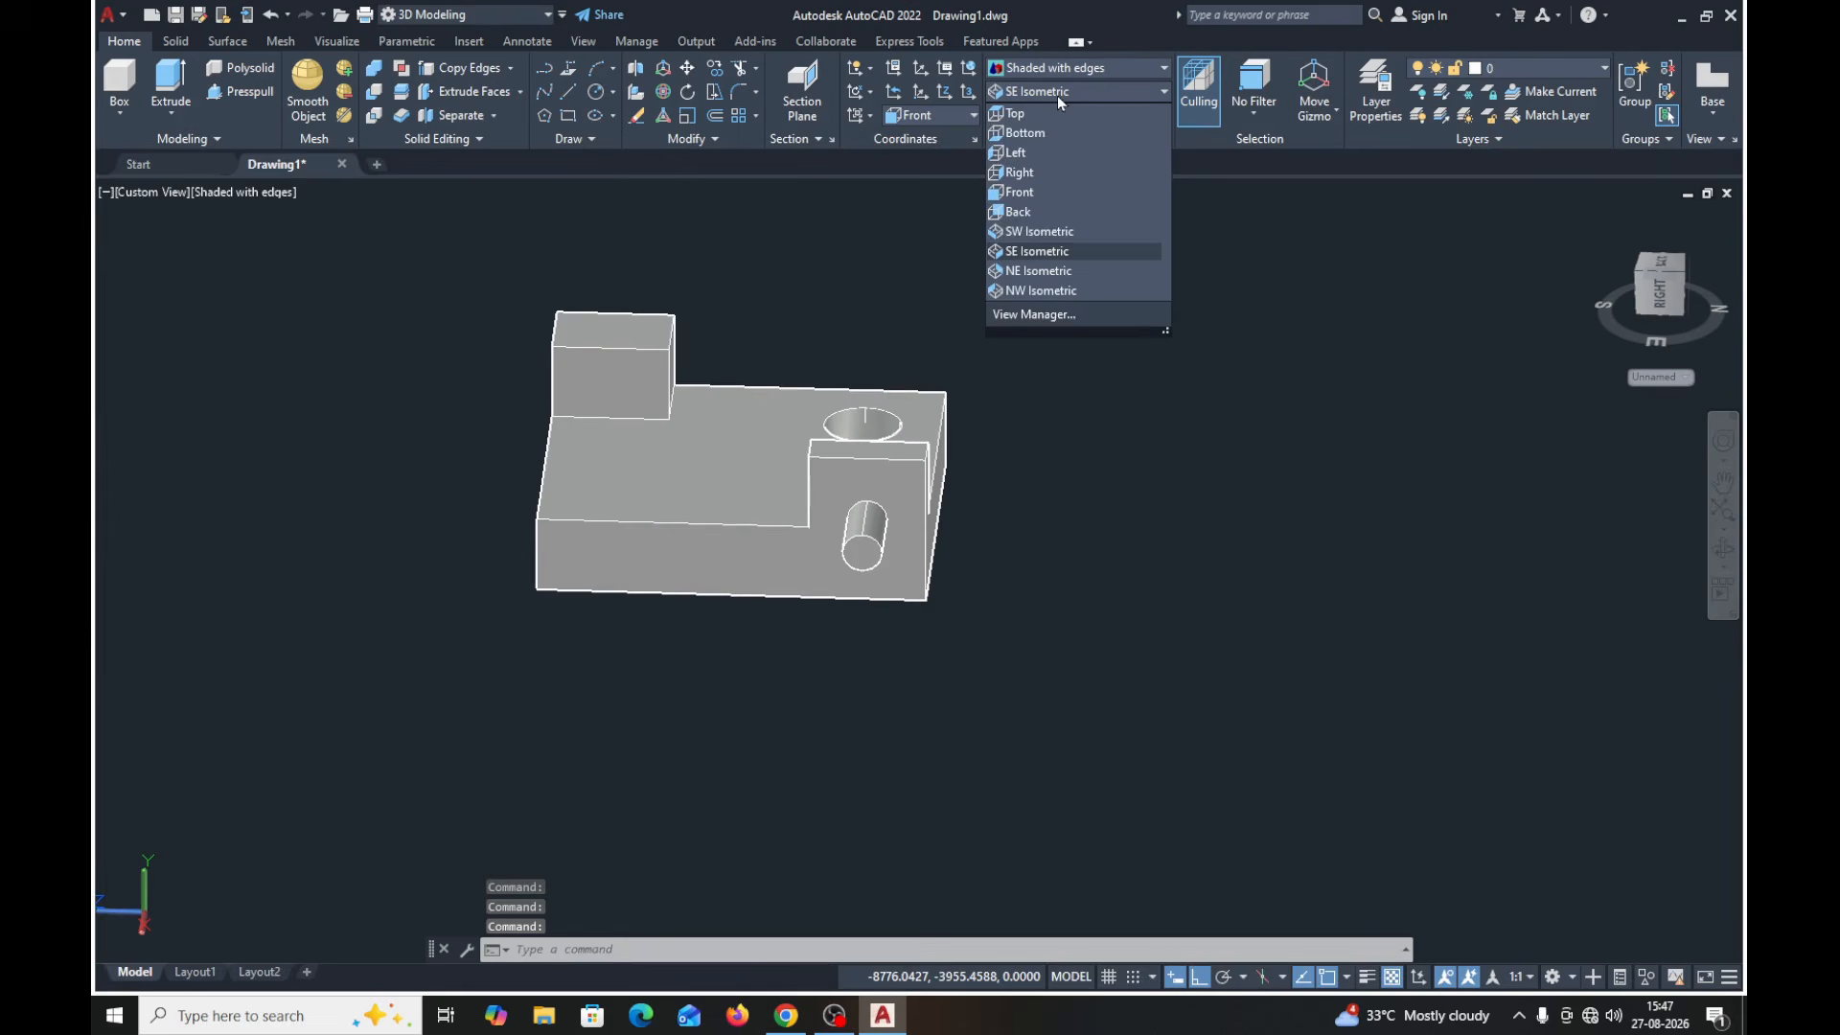
{"action": "left_click", "coordinate": [1027, 251]}
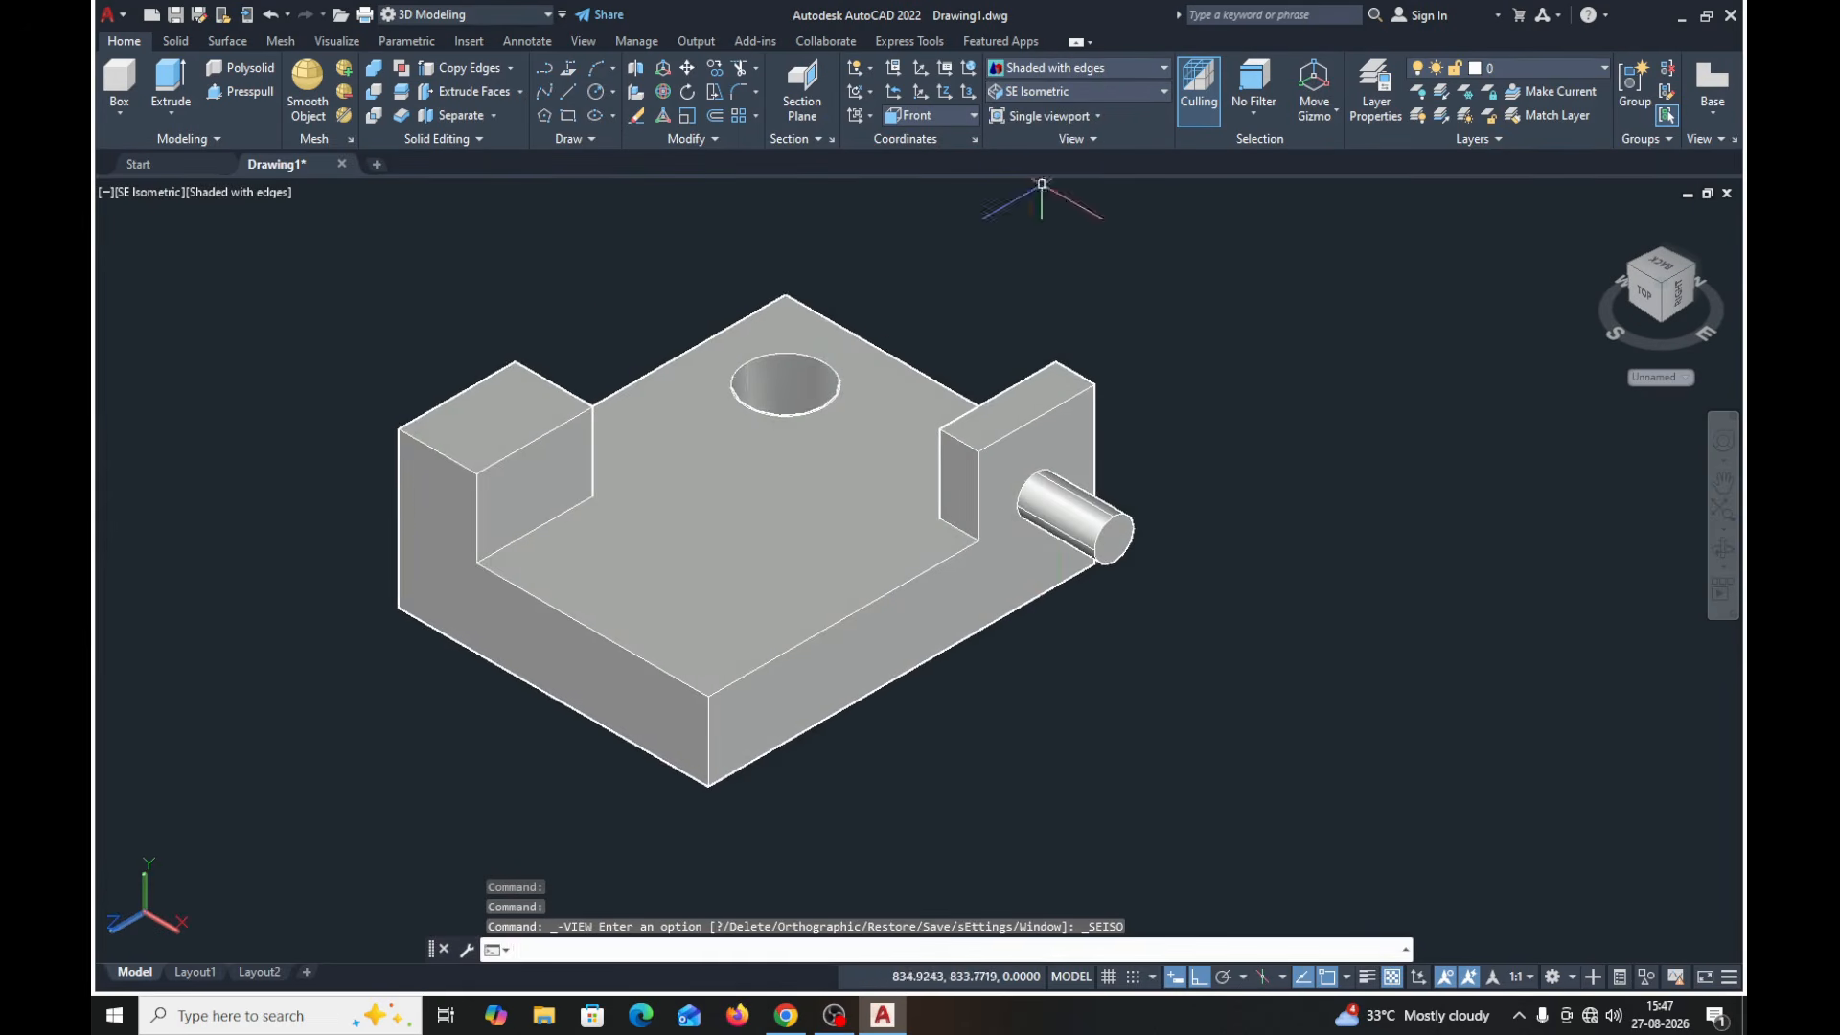
{"action": "scroll", "coordinate": [1061, 616], "scroll_direction": "down", "scroll_amount": 2}
{"action": "middle_click_drag", "start_coordinate": [1060, 617], "coordinate": [981, 606]}
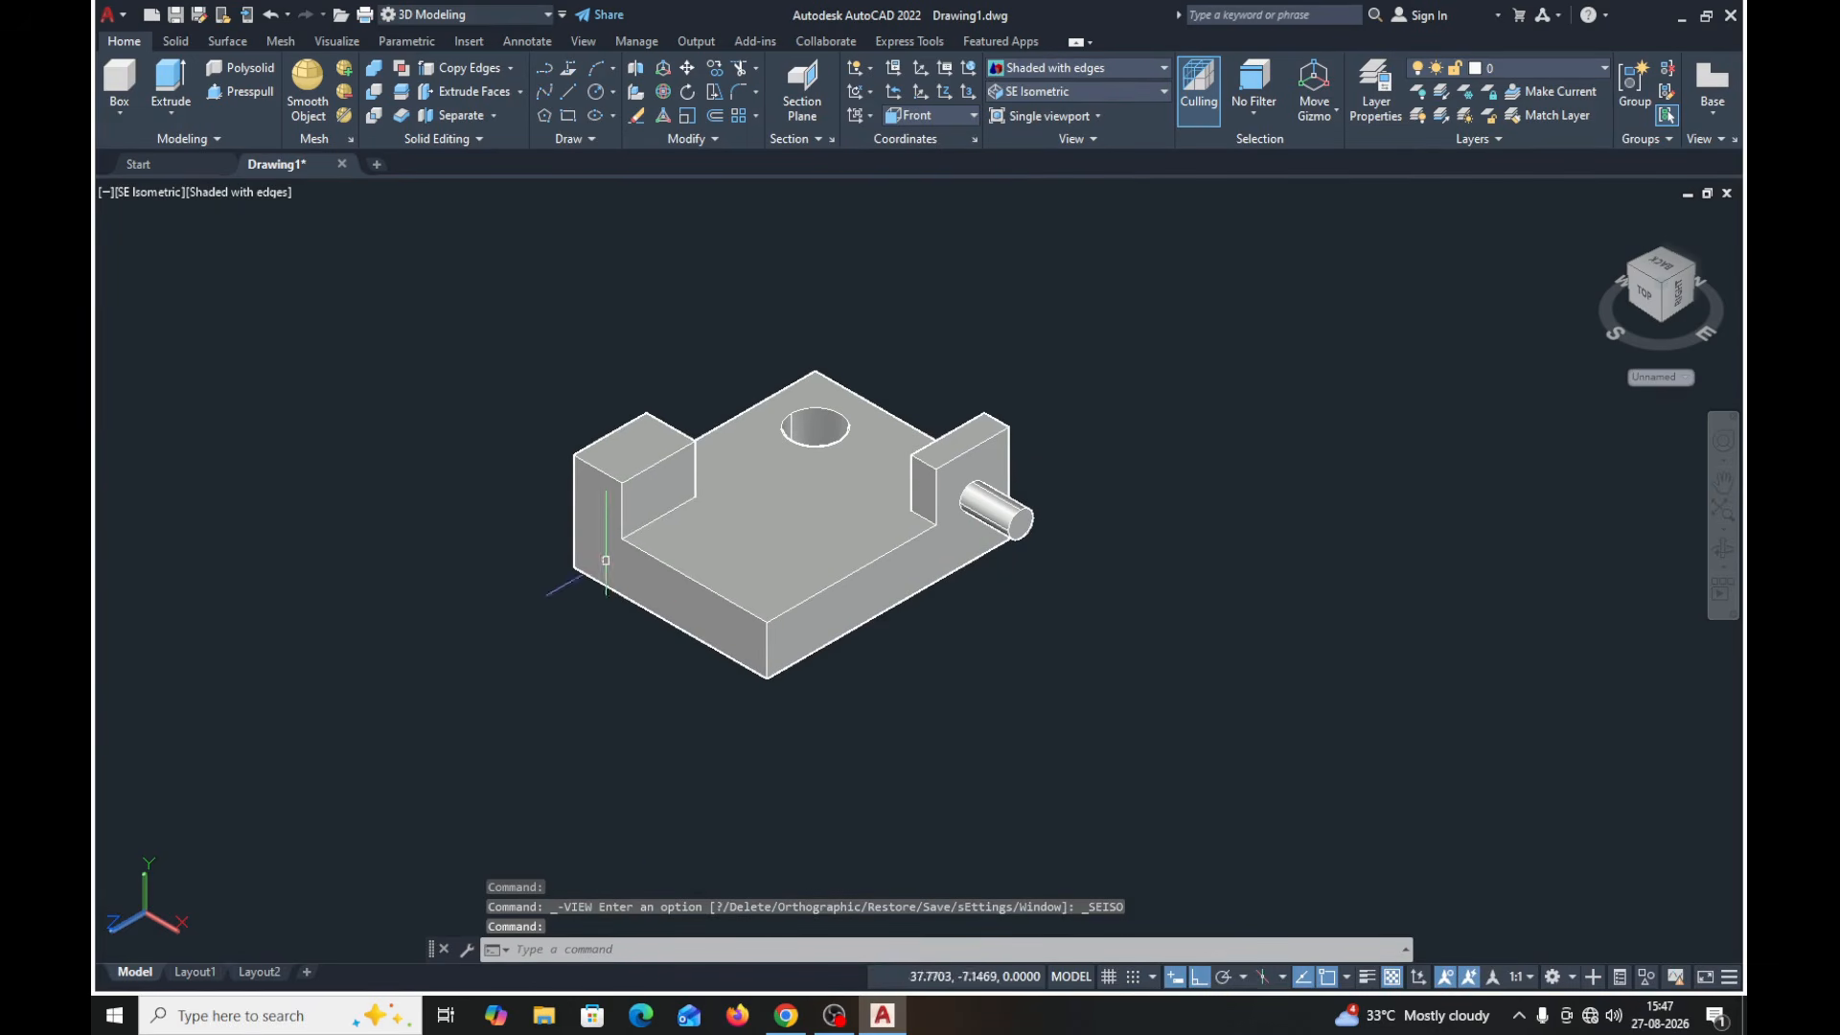
{"action": "left_click", "coordinate": [973, 116]}
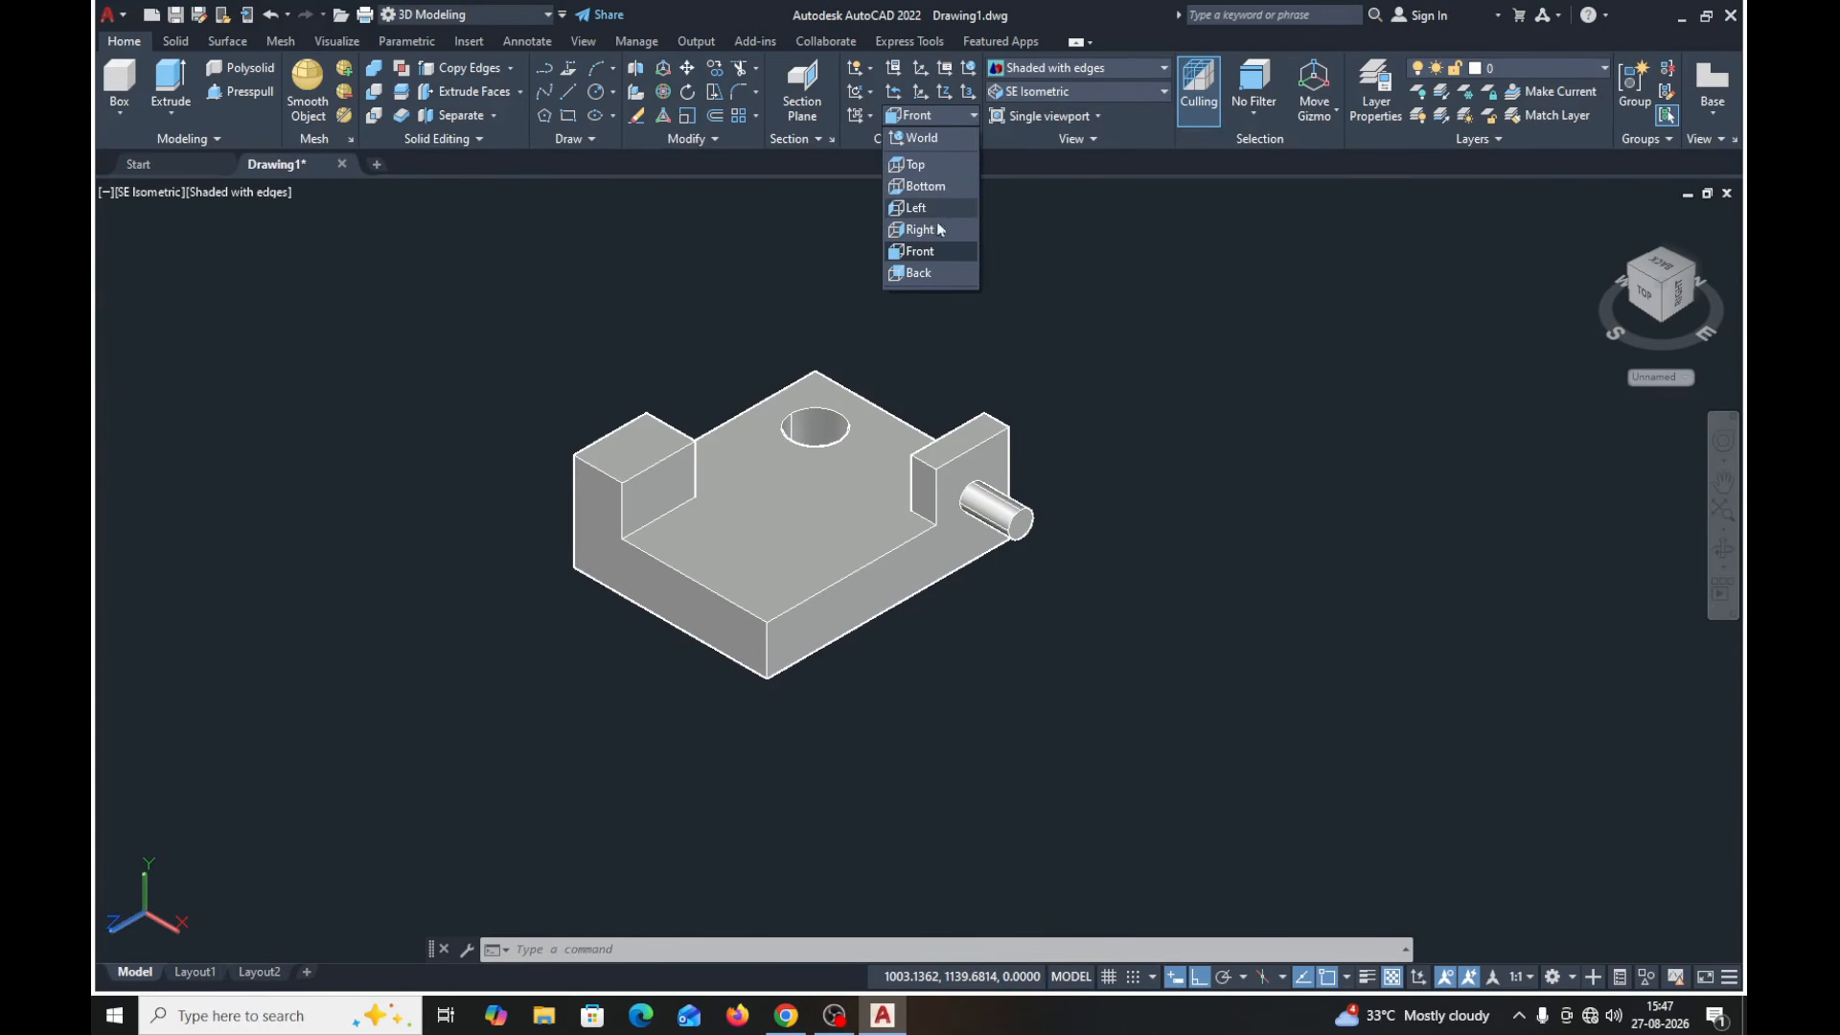
{"action": "left_click", "coordinate": [1104, 163]}
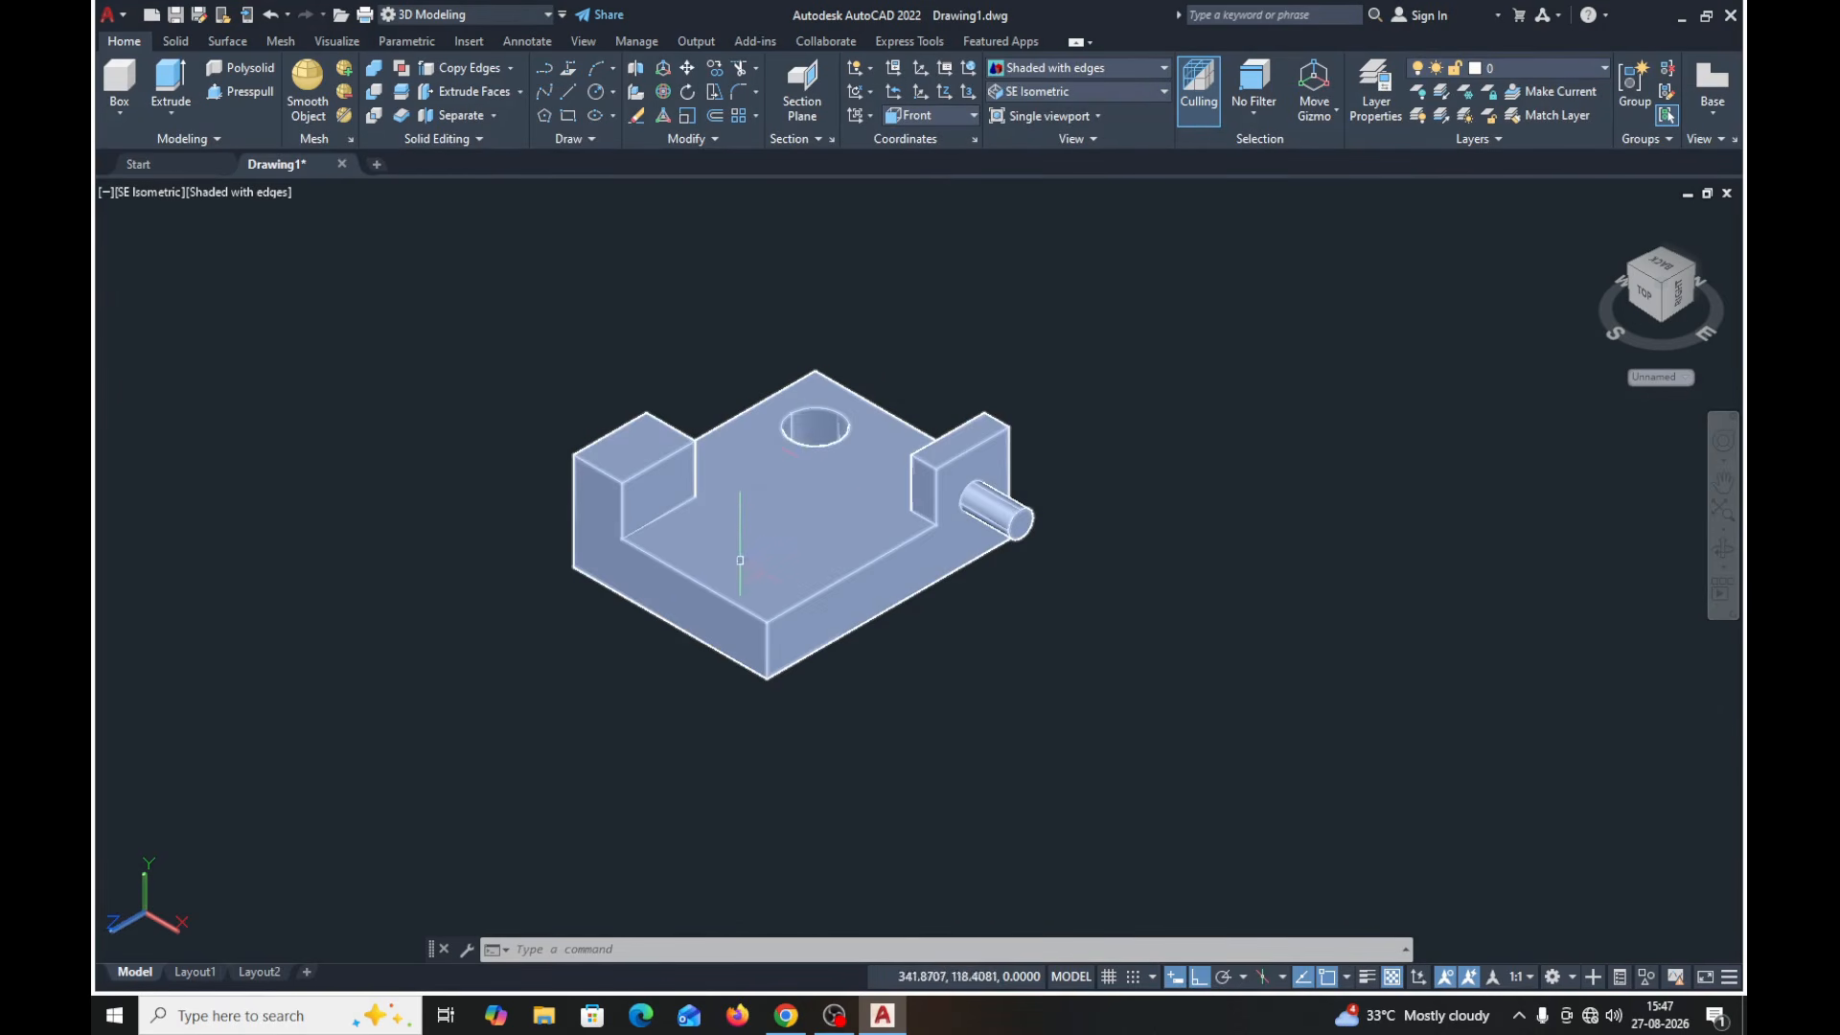
{"action": "left_click", "coordinate": [974, 117]}
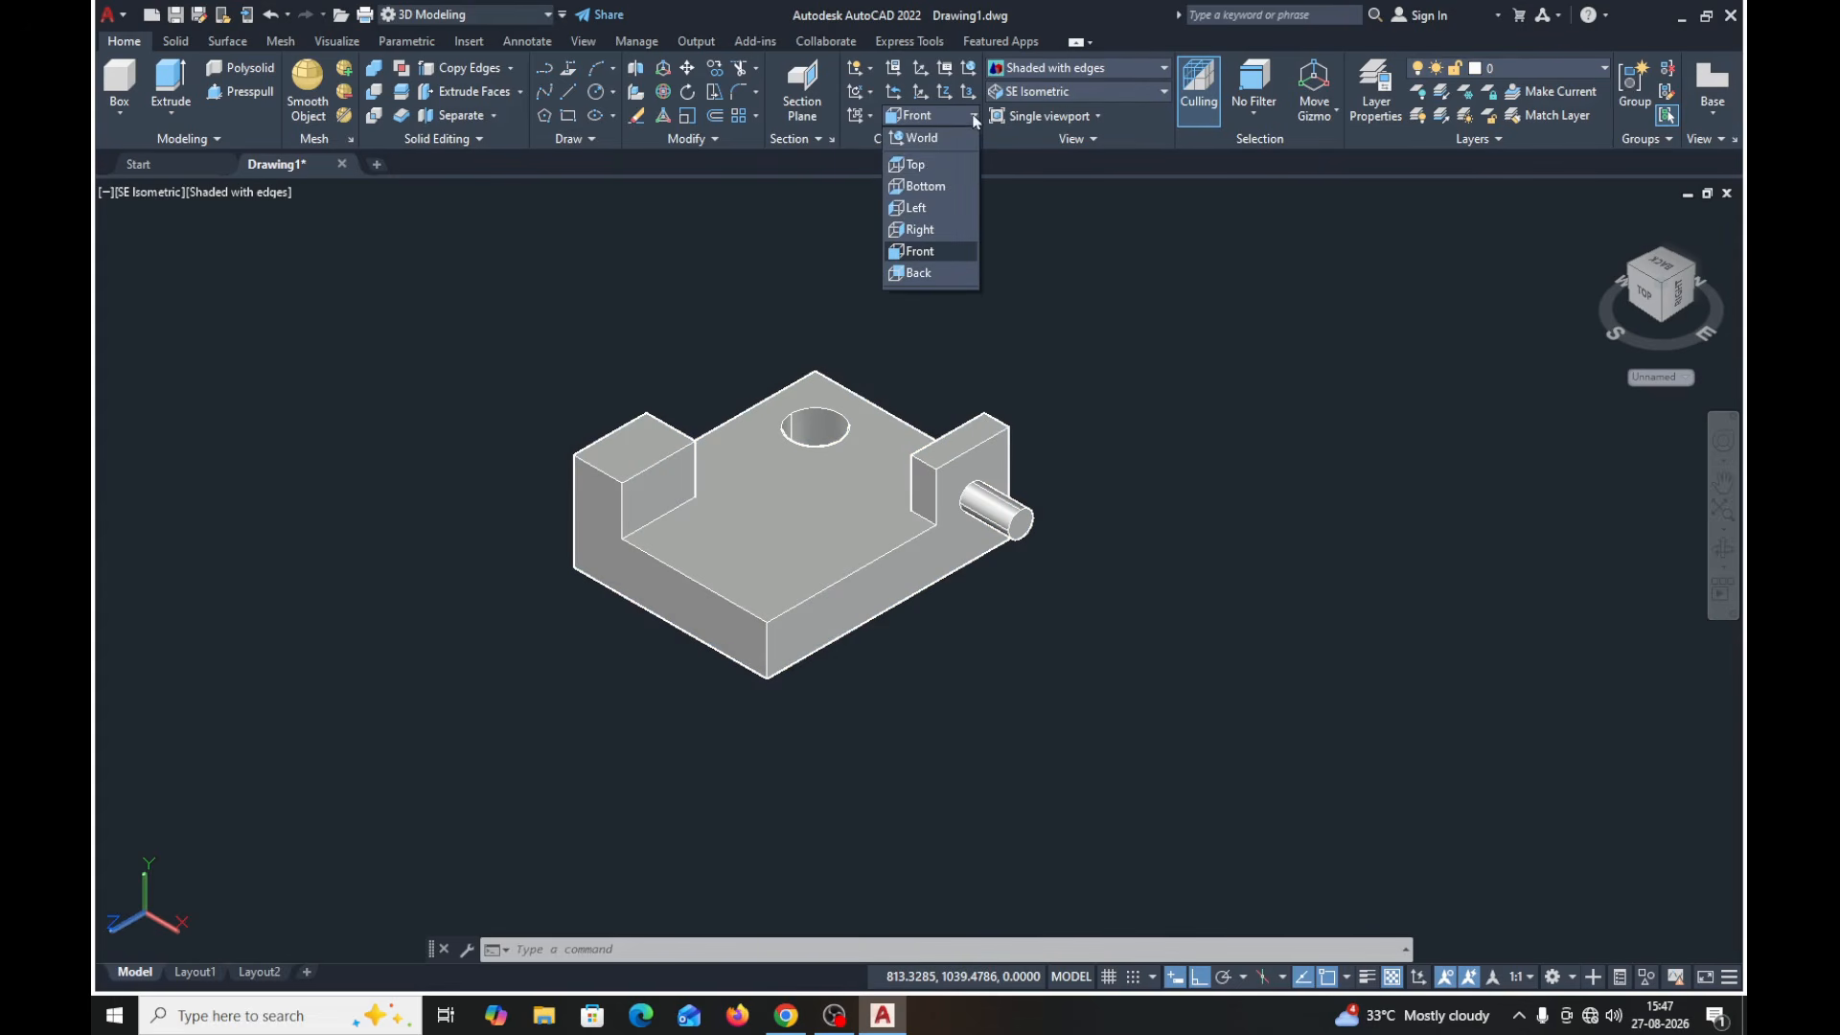
{"action": "left_click", "coordinate": [996, 164]}
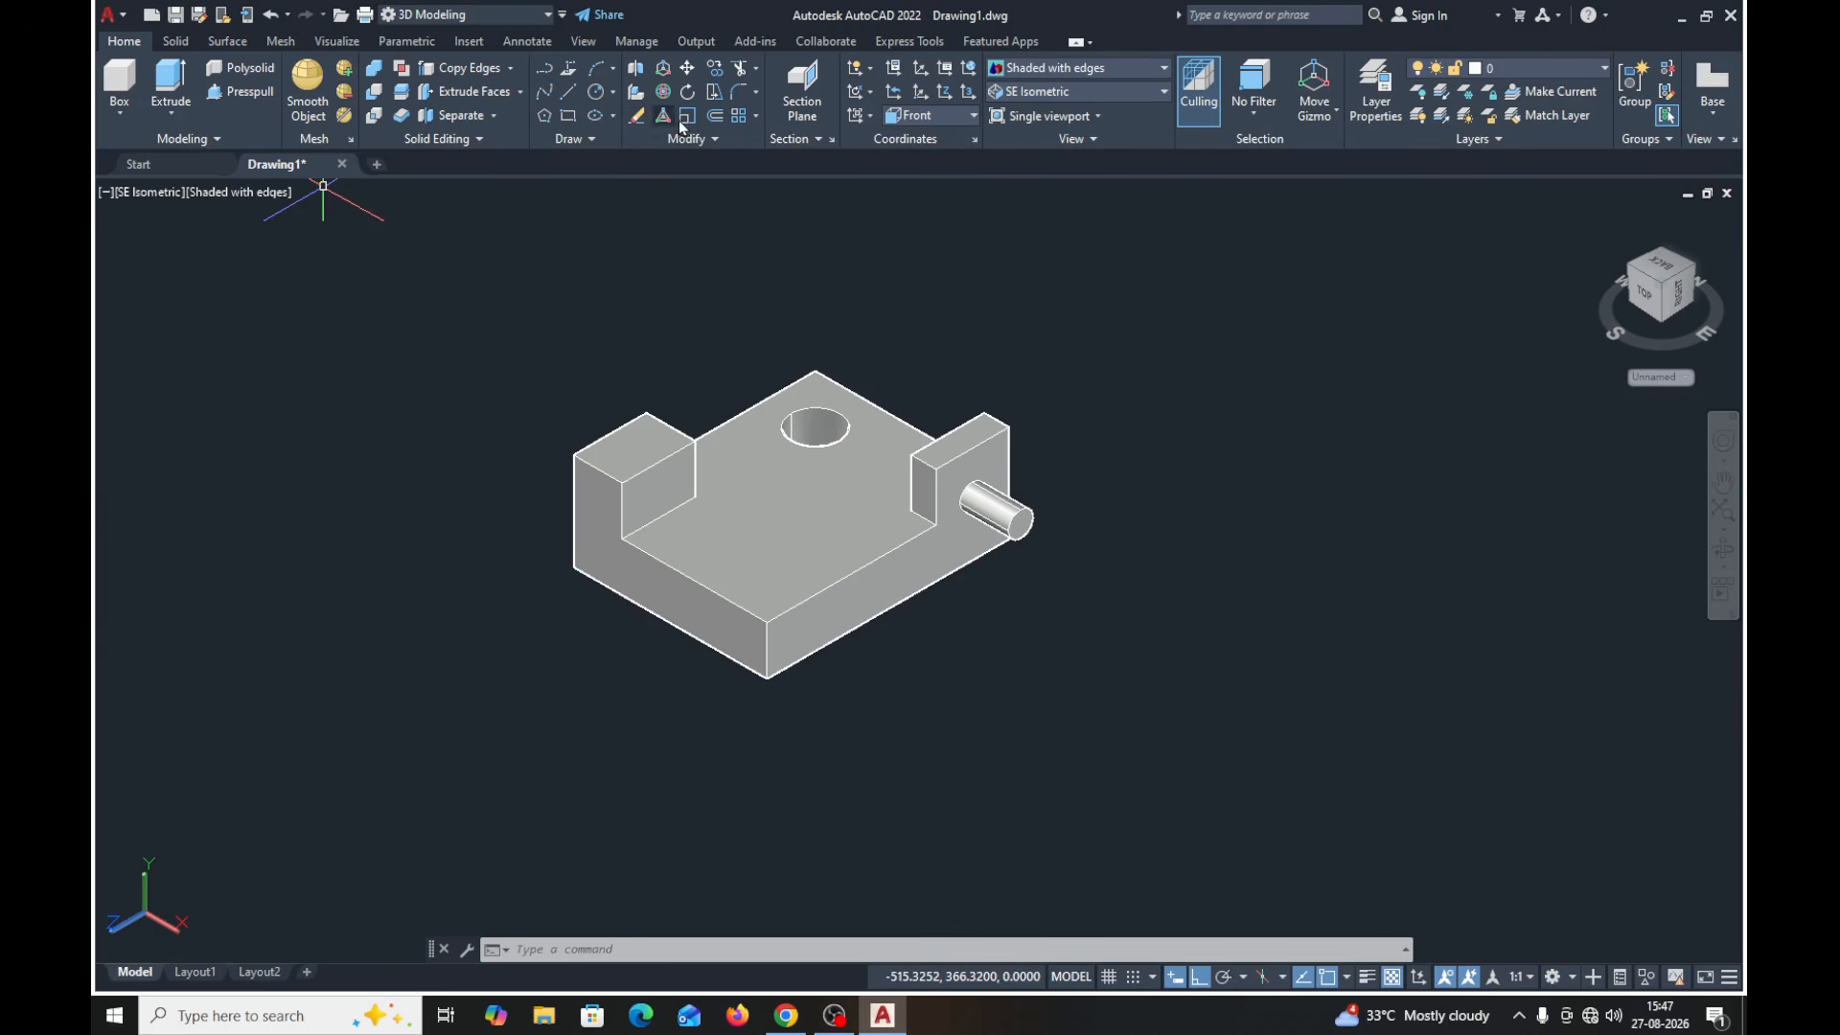
- Try a small rectangle on the block's front face below the raised corner, and undo it
{"action": "left_click", "coordinate": [571, 116]}
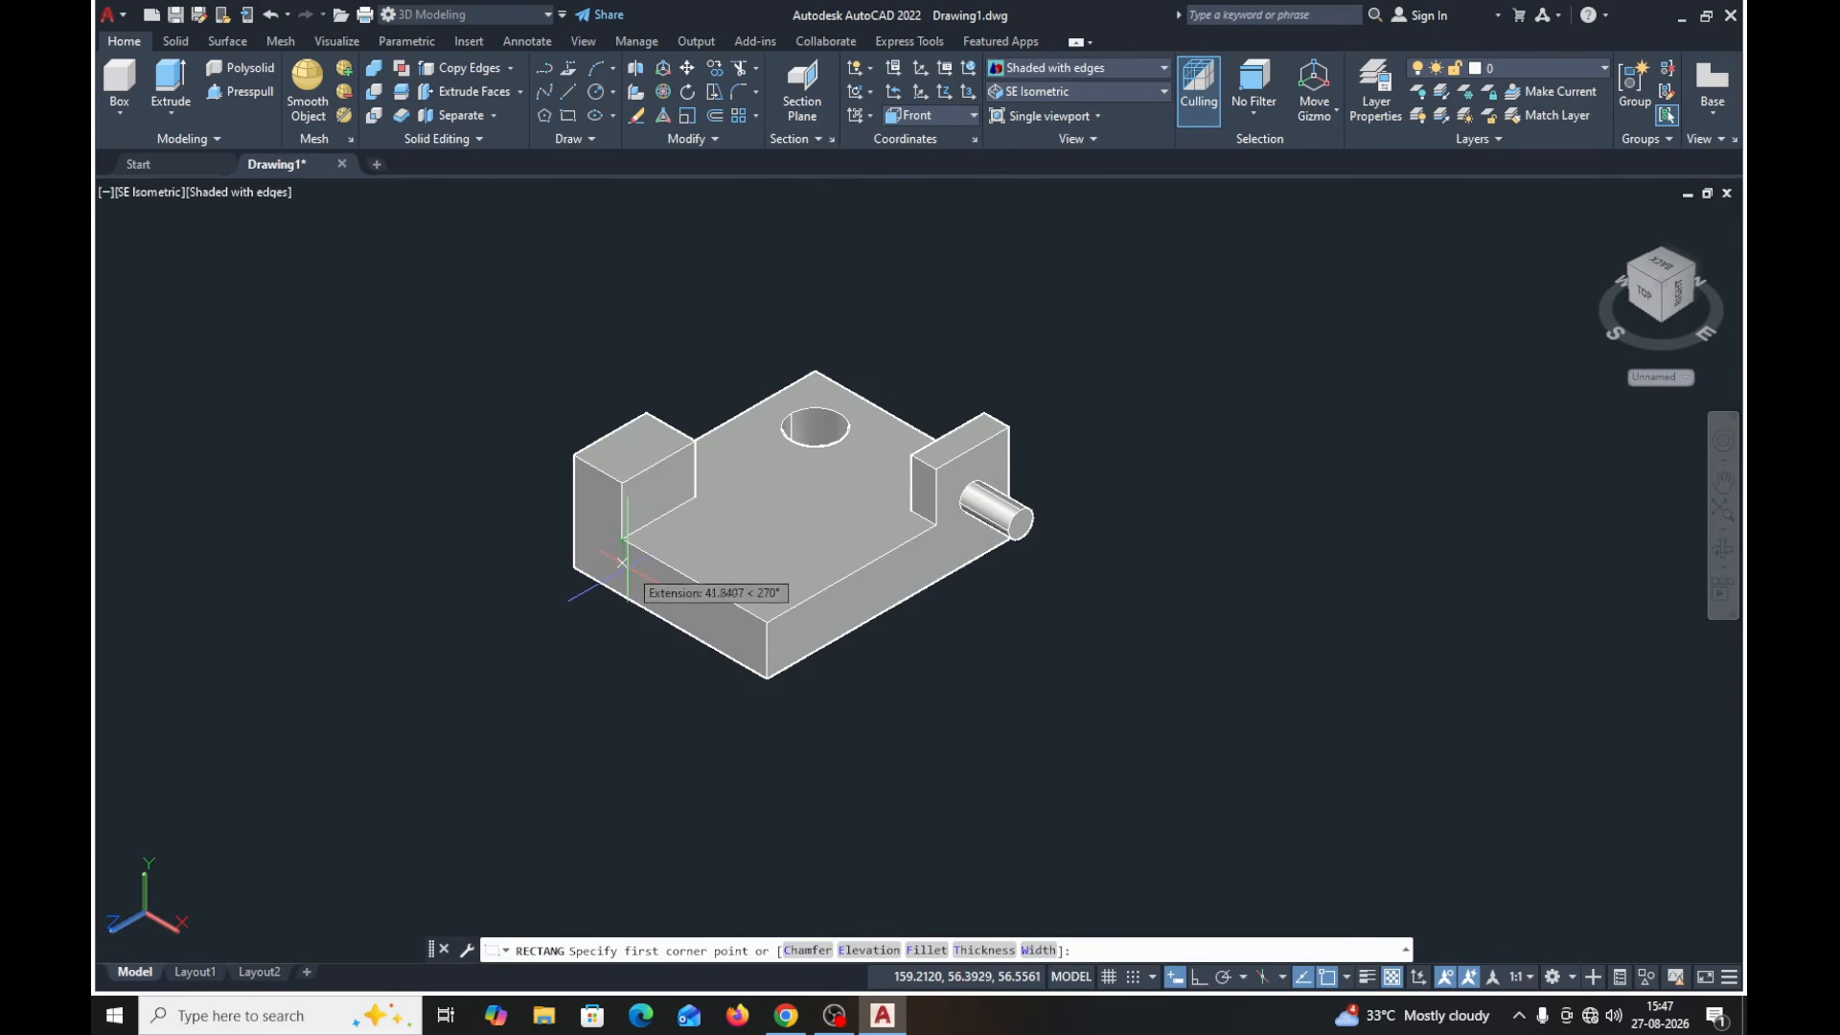
{"action": "left_click", "coordinate": [625, 574]}
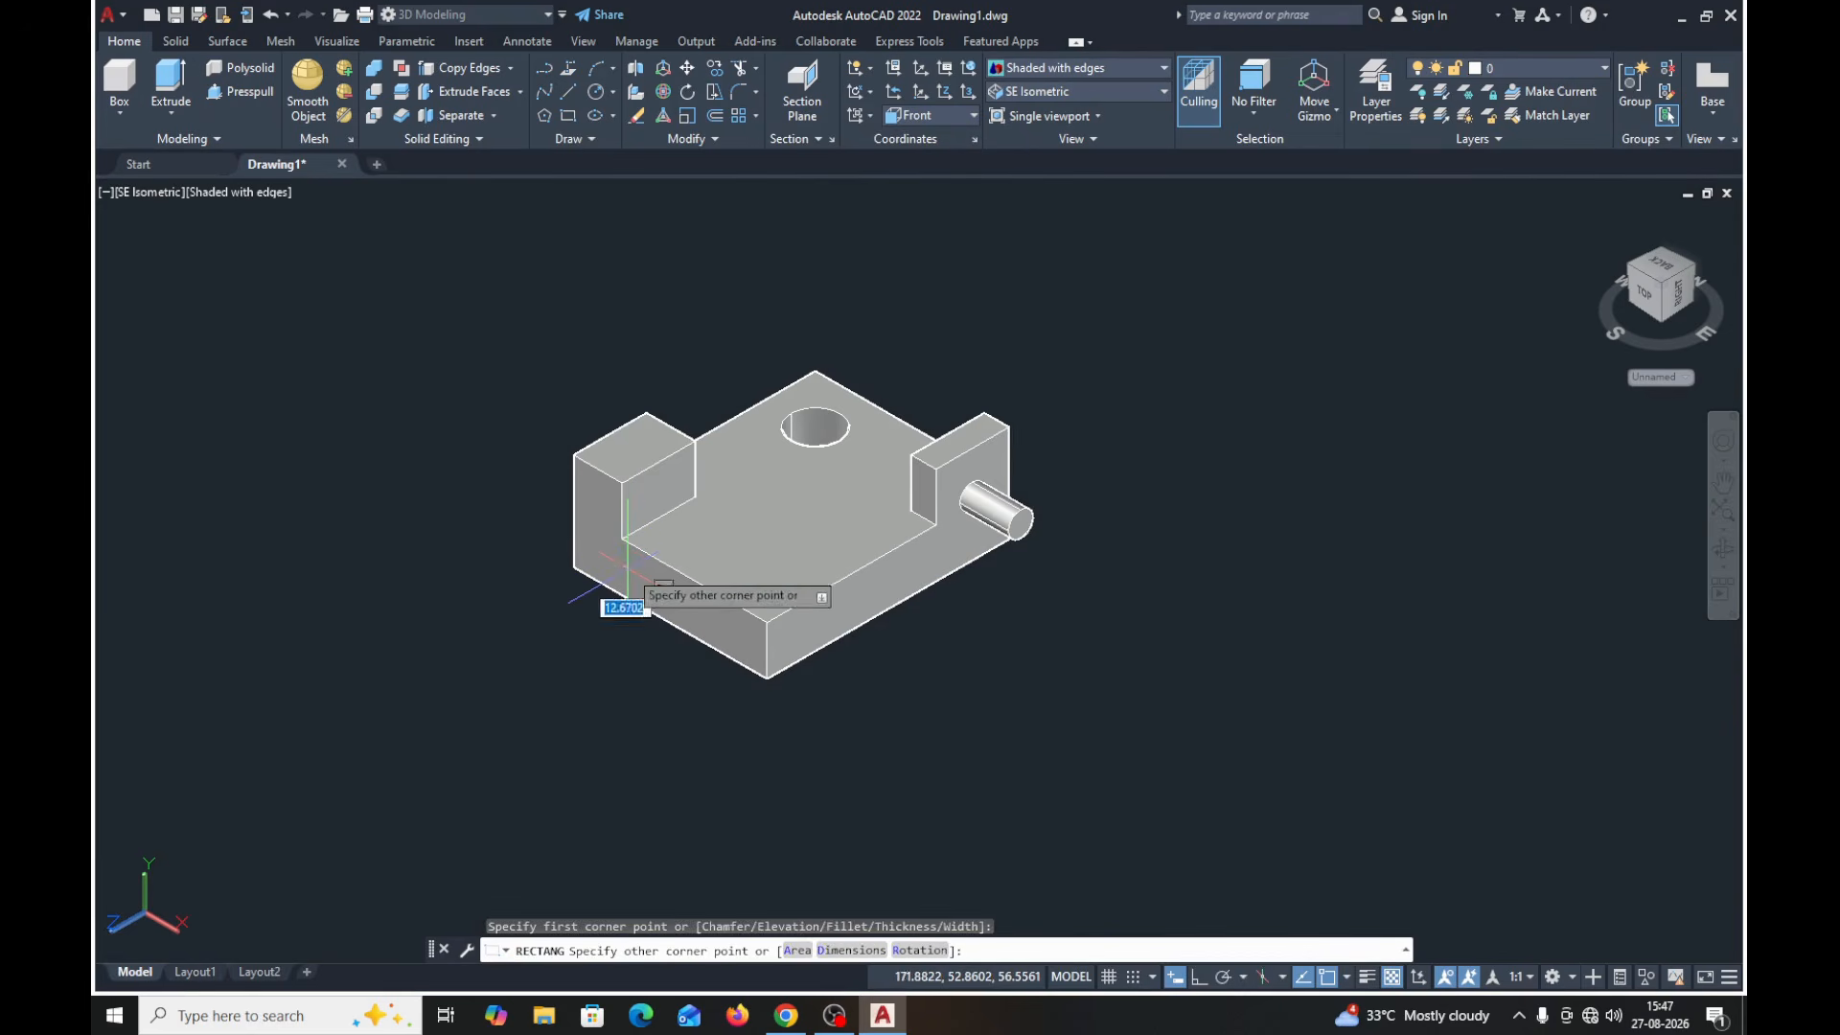
{"action": "left_click", "coordinate": [689, 622]}
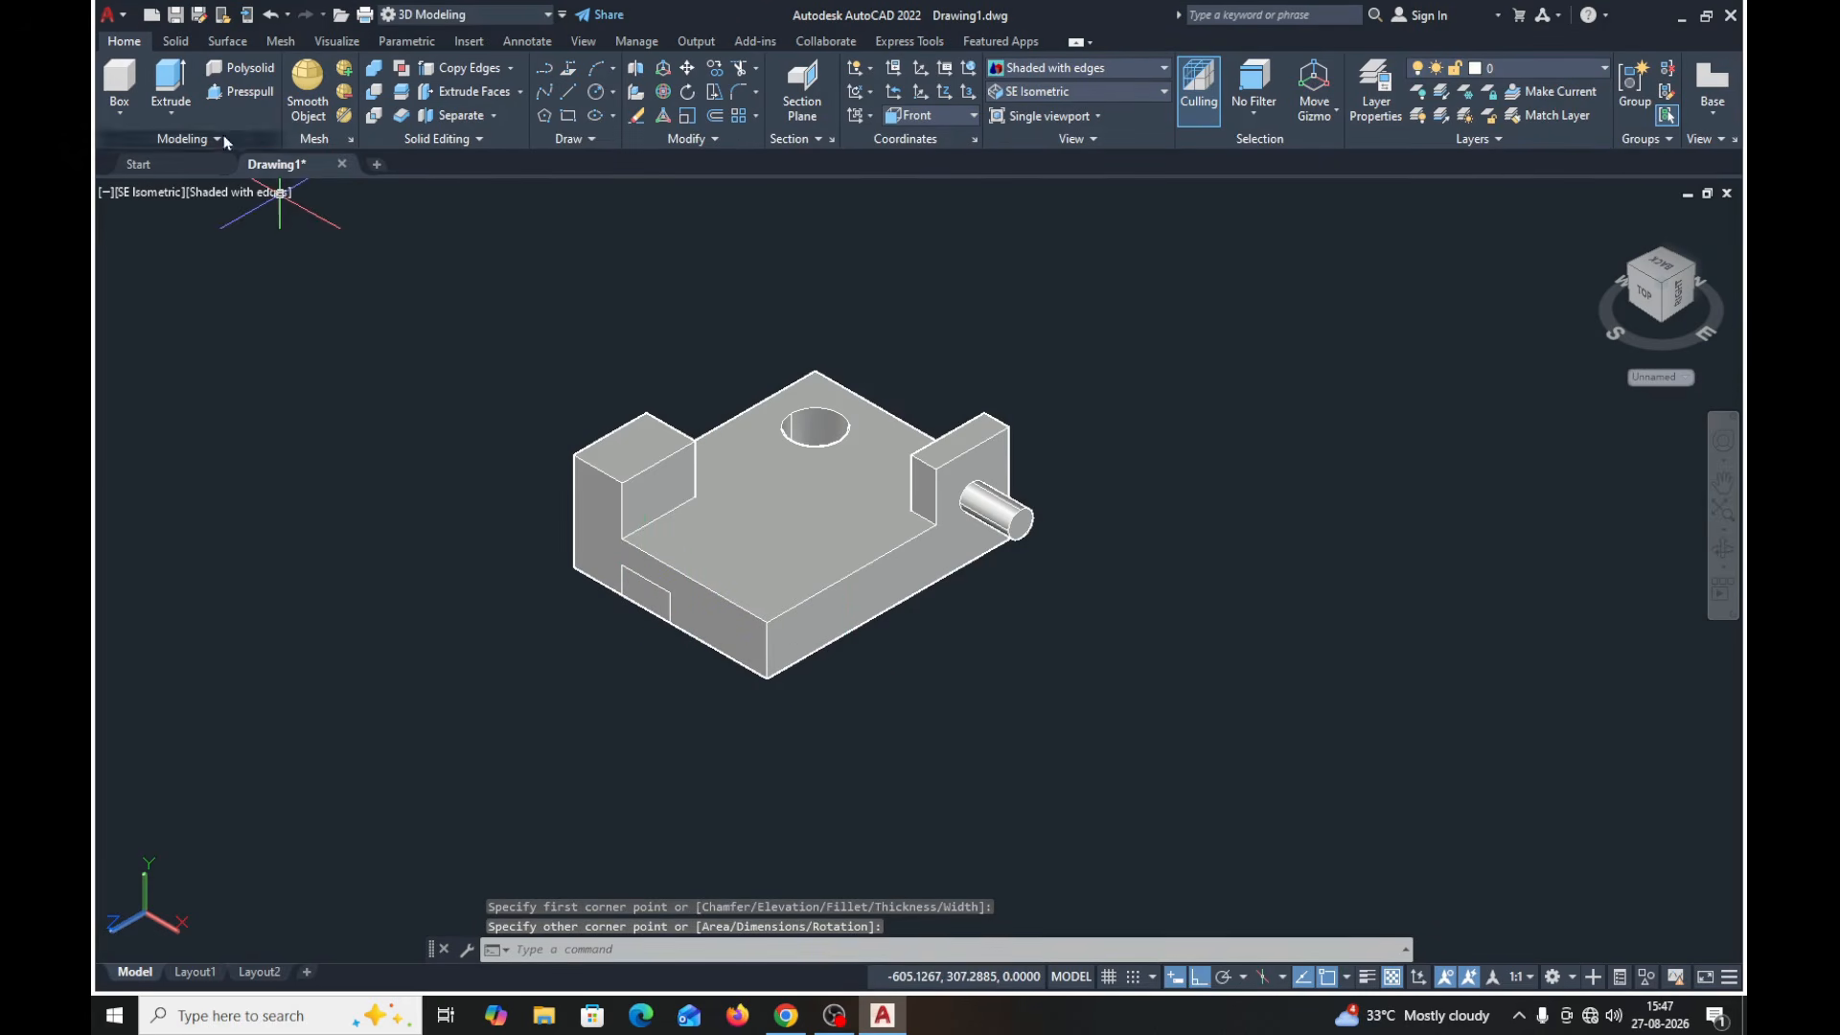
{"action": "left_click", "coordinate": [270, 14]}
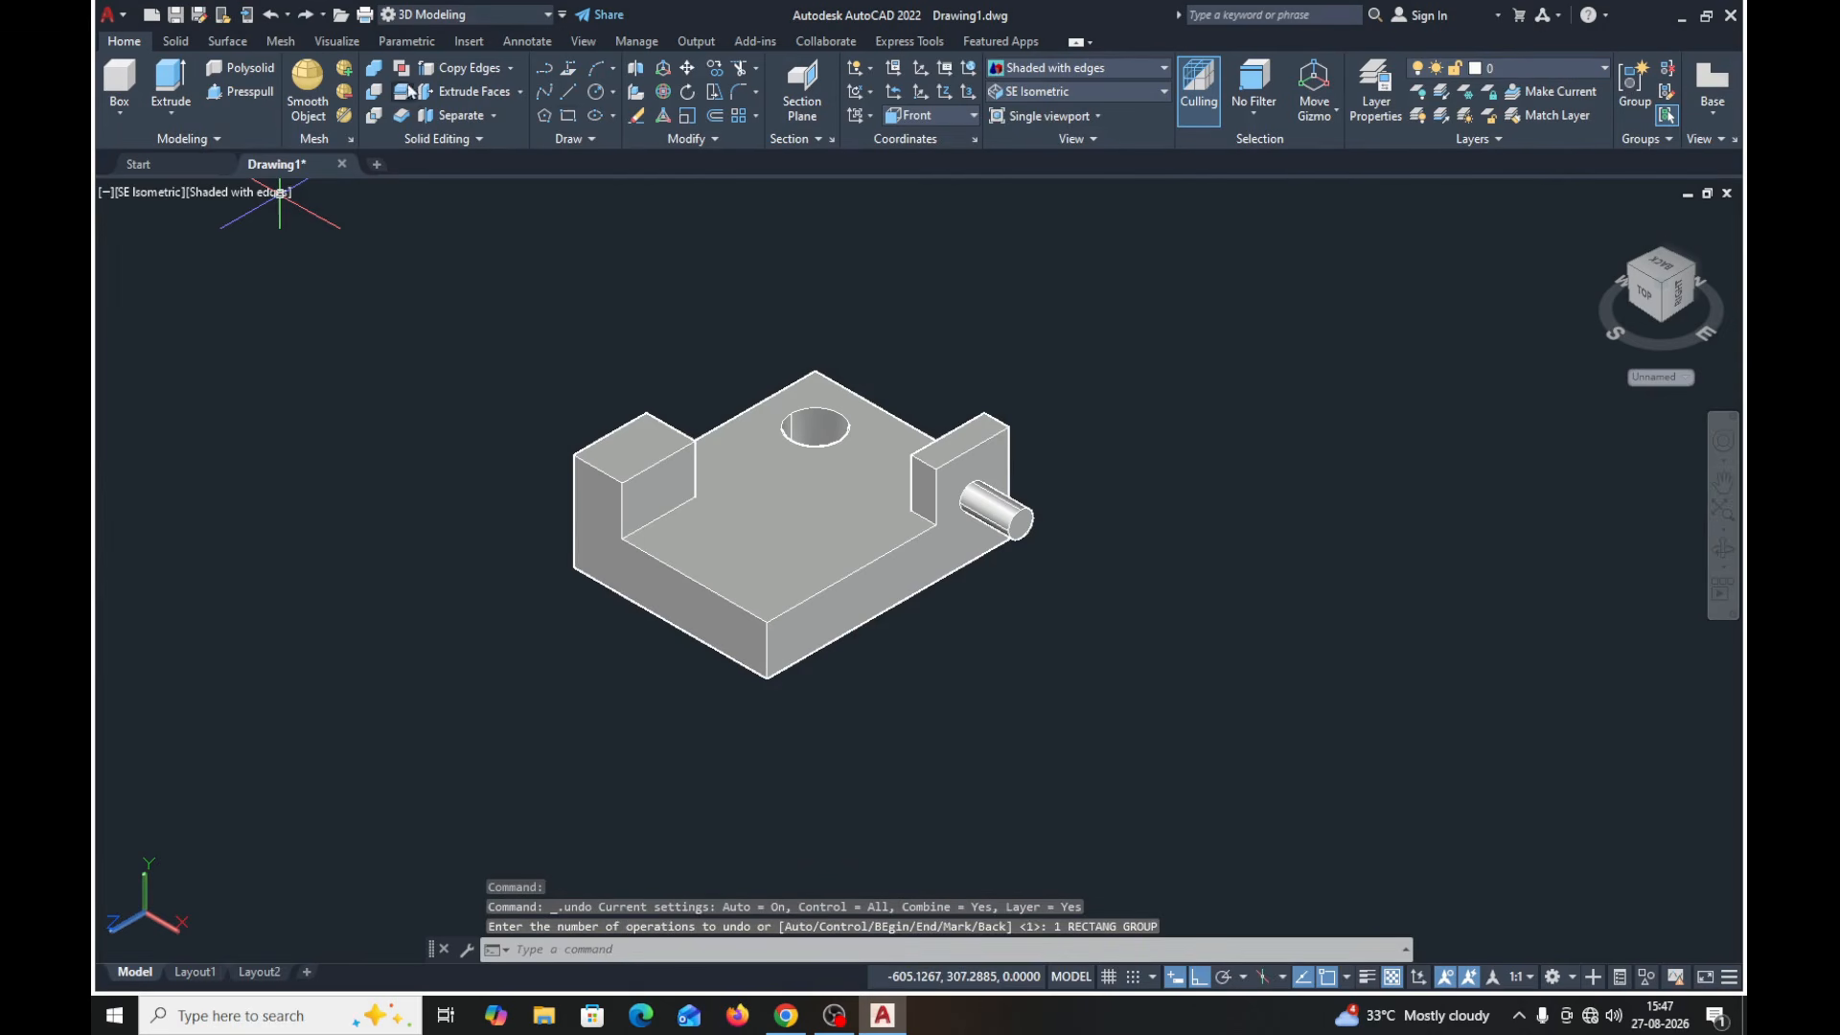
- Sketch a narrow rectangle on the block's front face, from below the raised corner's inner edge to just past the top edge's midpoint
{"action": "left_click", "coordinate": [568, 111]}
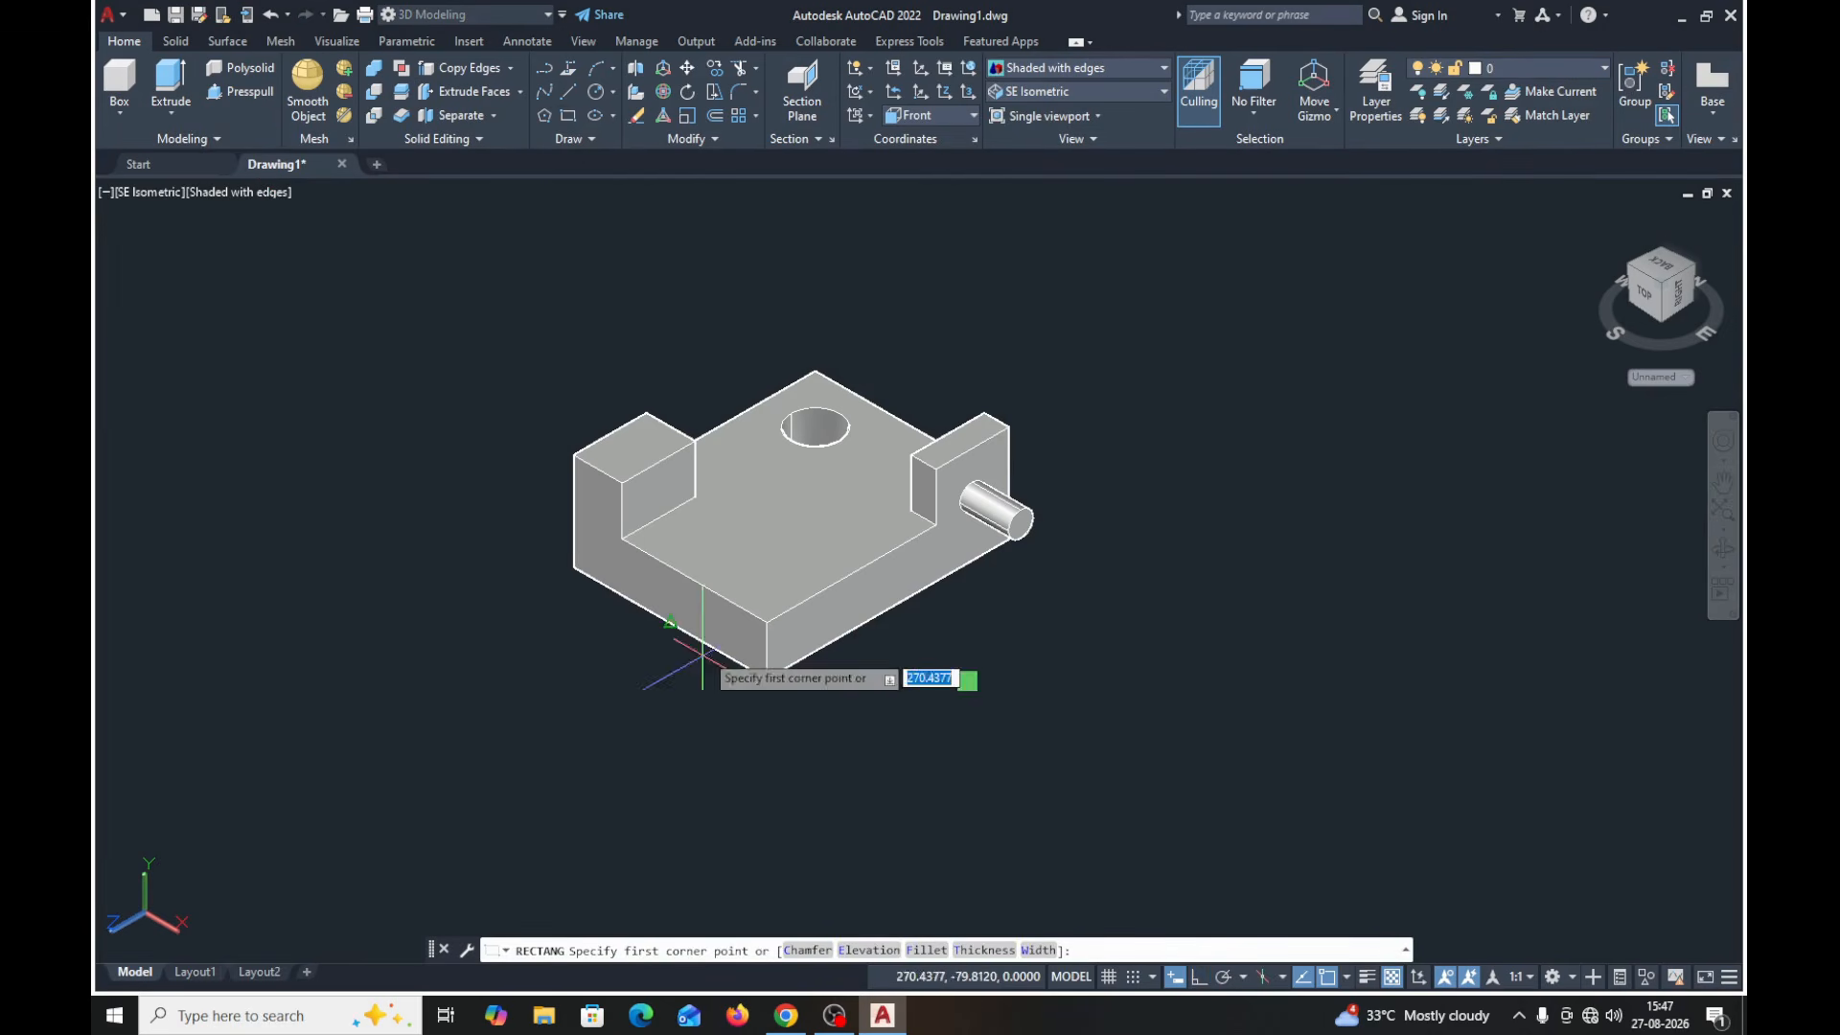
{"action": "scroll", "coordinate": [691, 576], "scroll_direction": "up", "scroll_amount": 3}
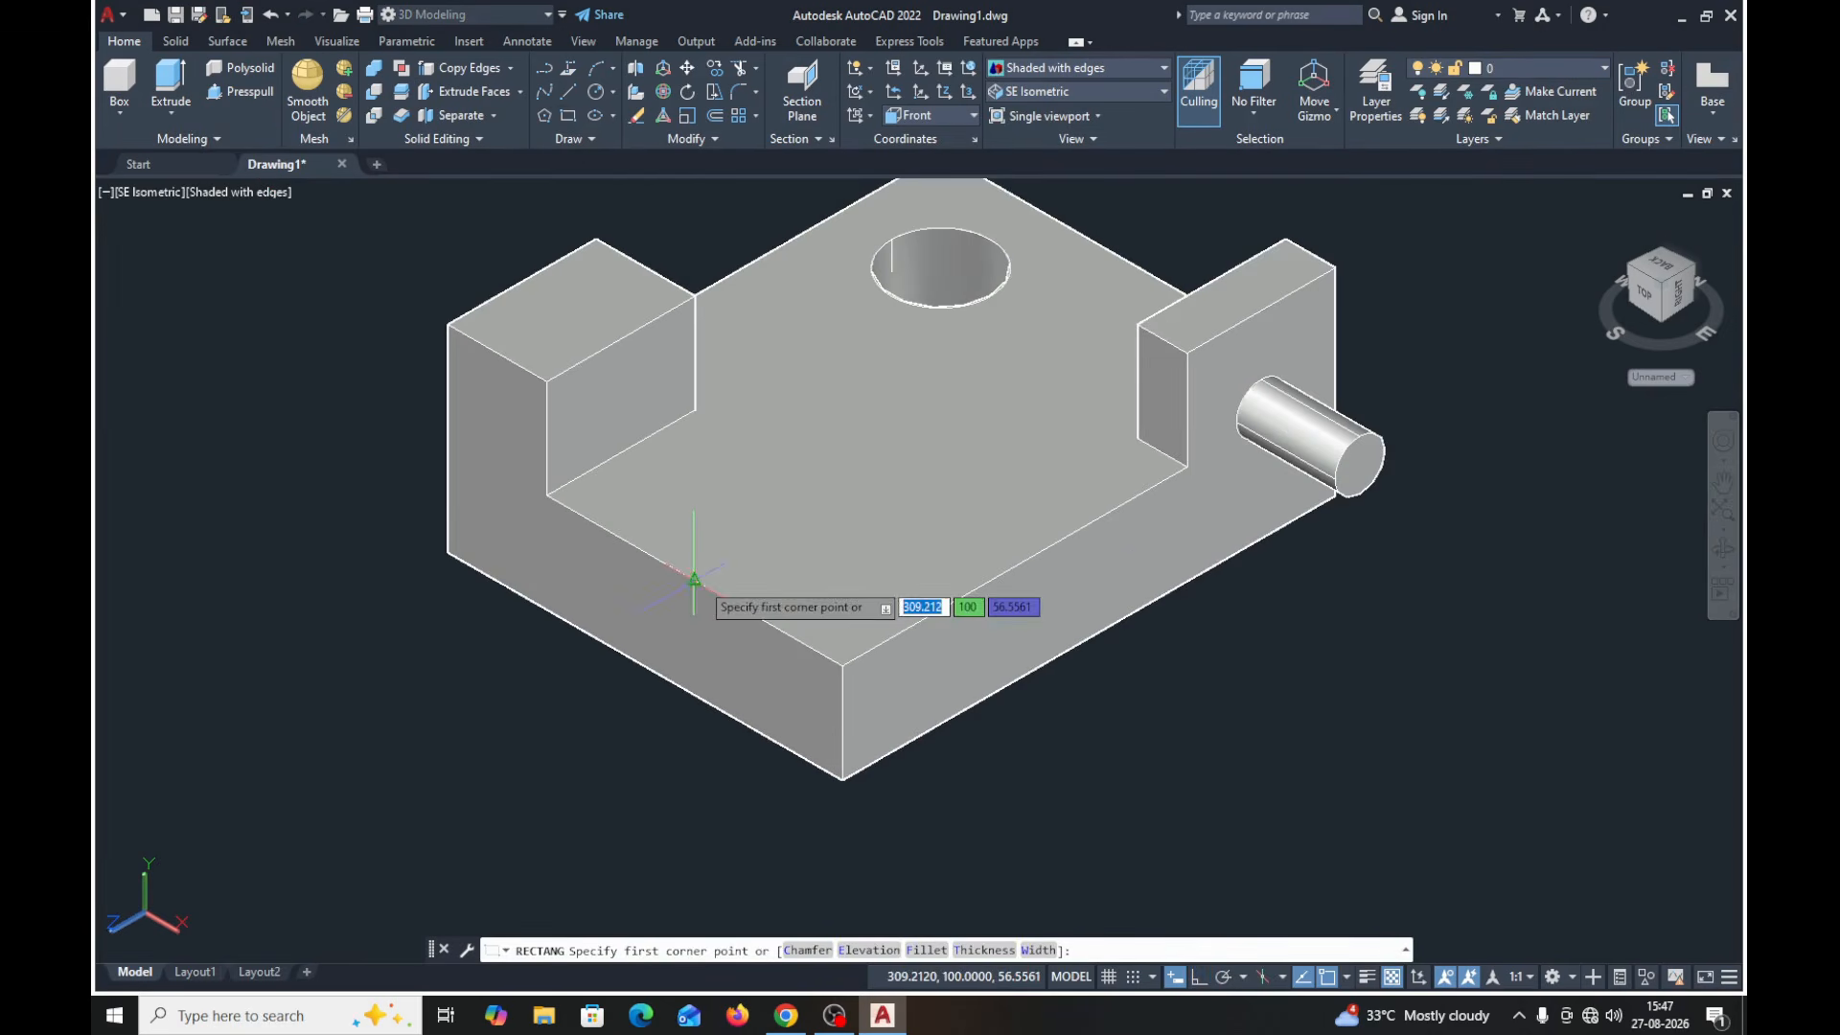
{"action": "left_click", "coordinate": [547, 519]}
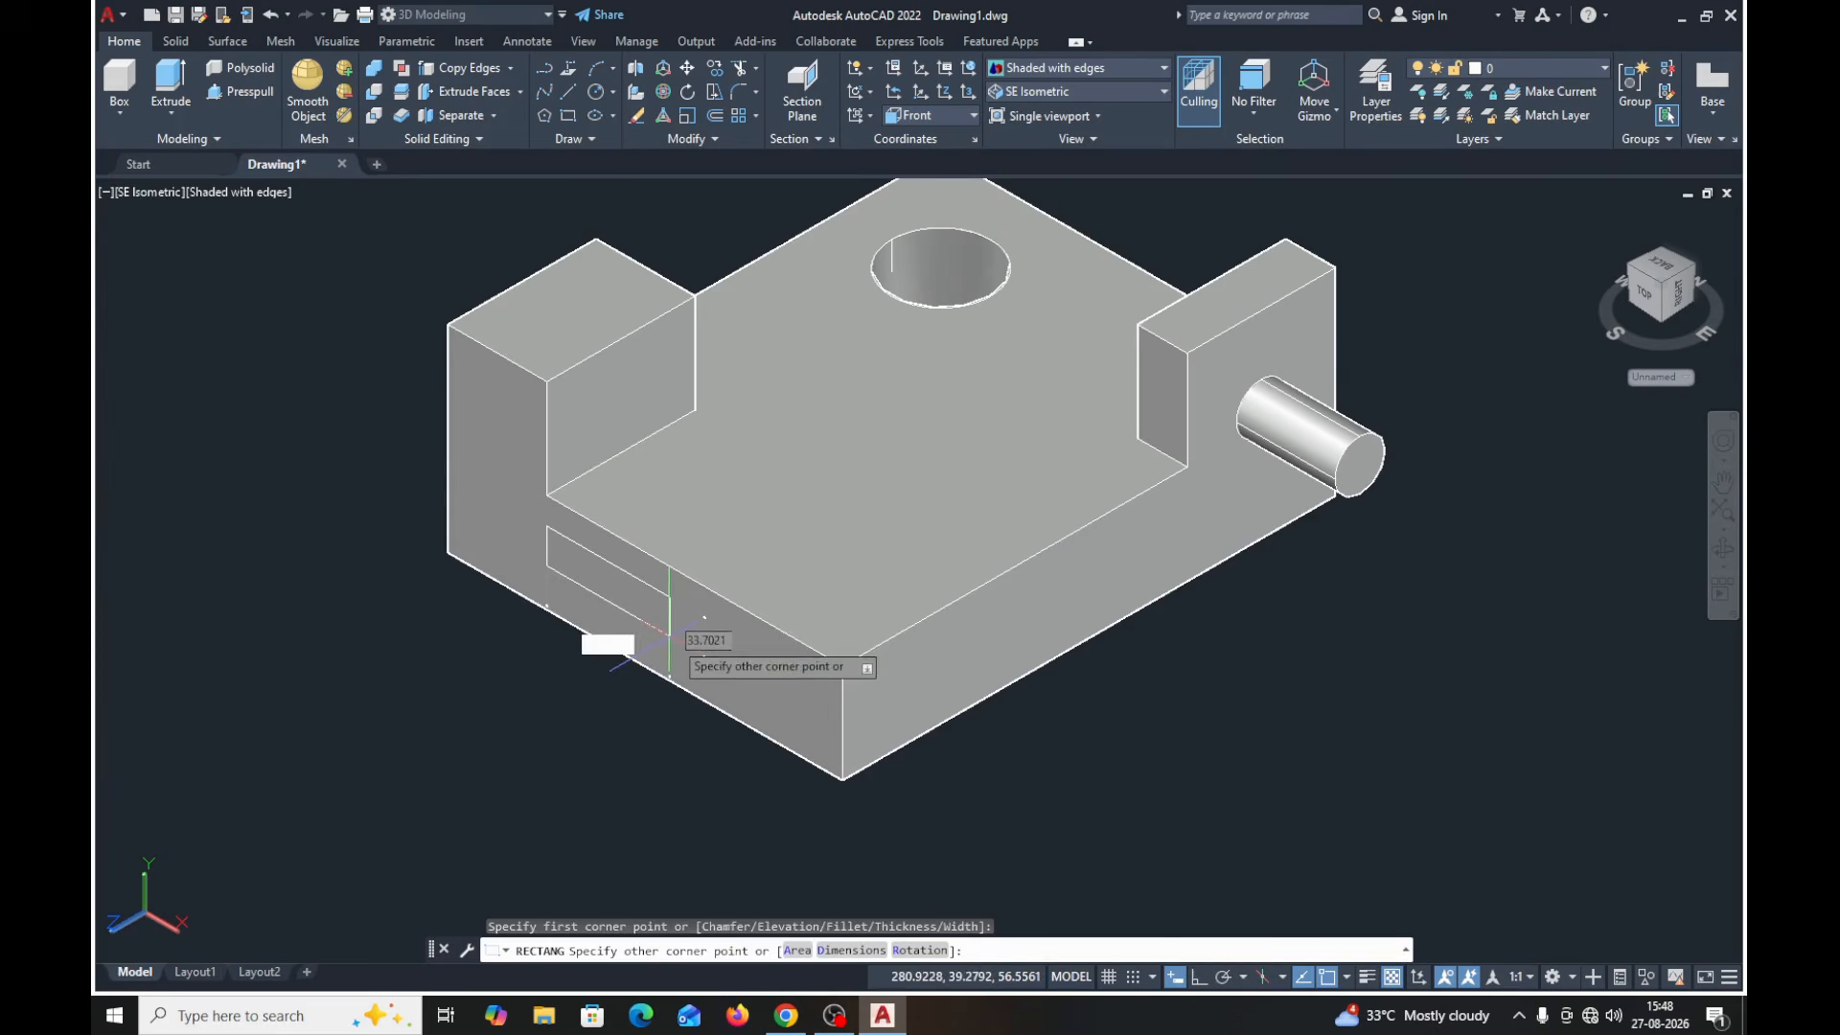
{"action": "left_click", "coordinate": [706, 665]}
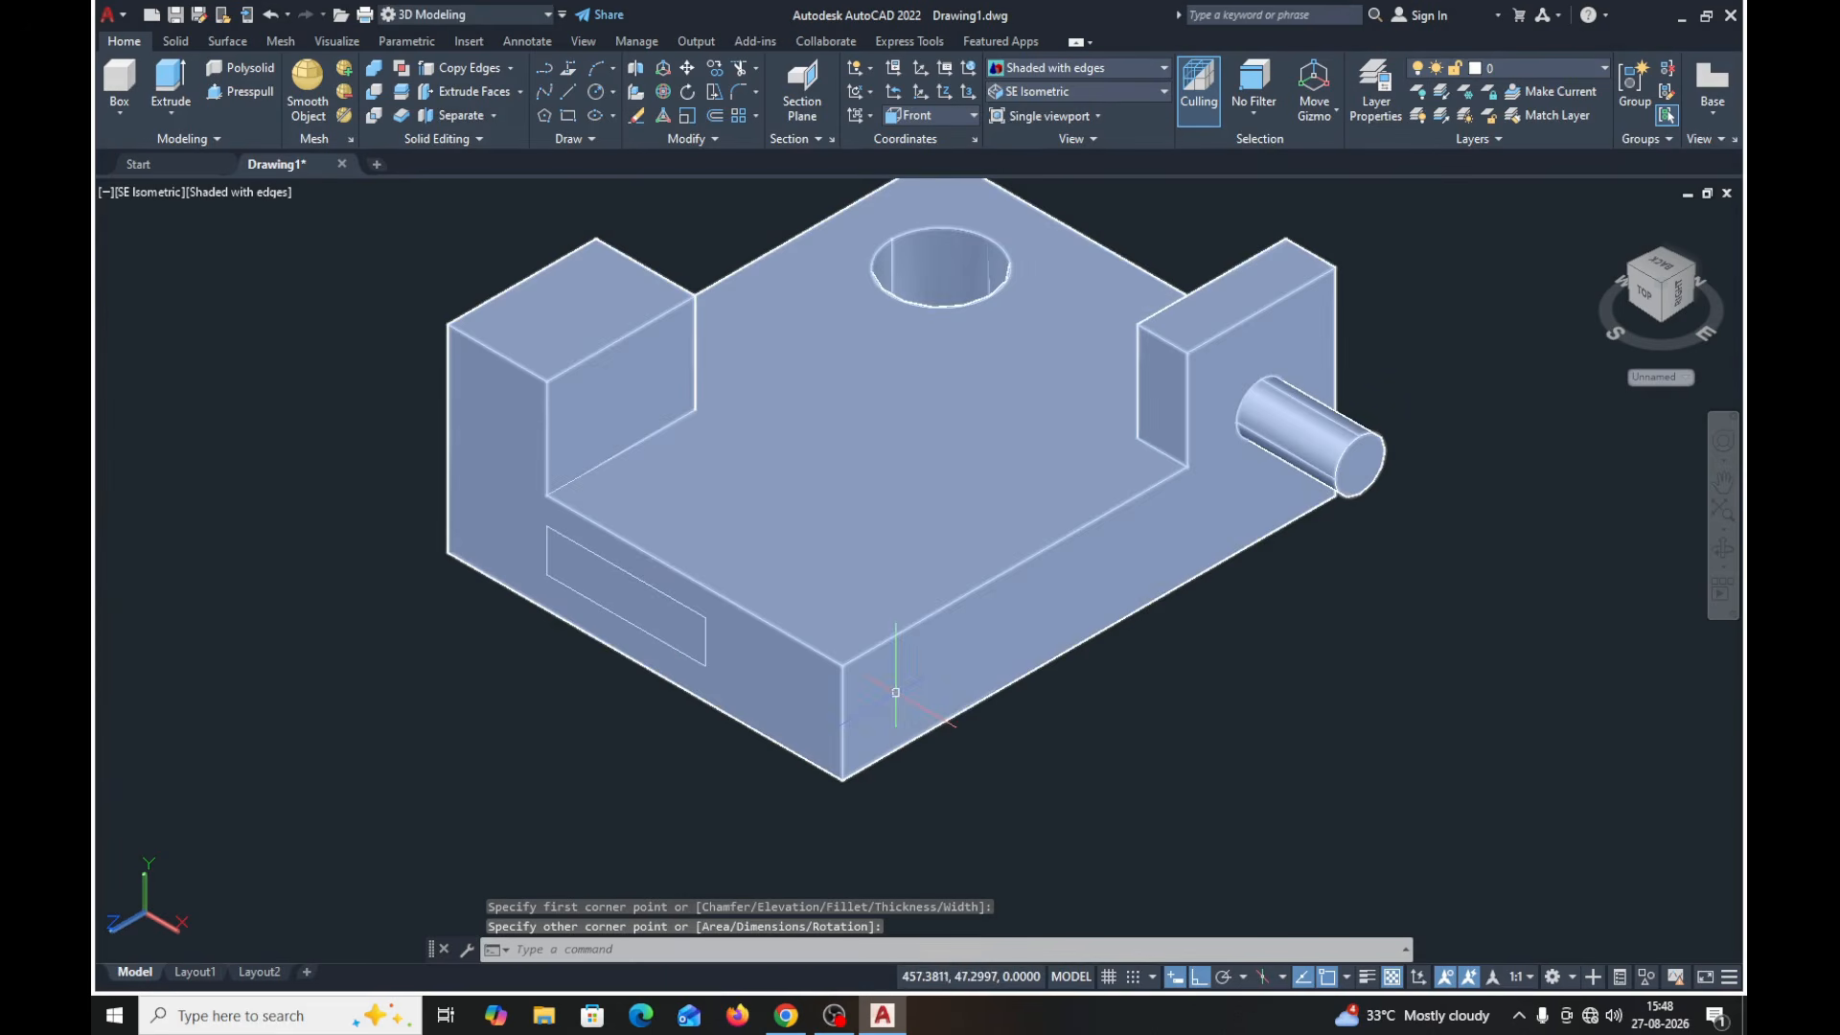
- Presspull the front-face rectangle 150 into the block to cut a rectangular pocket
{"action": "left_click", "coordinate": [240, 91]}
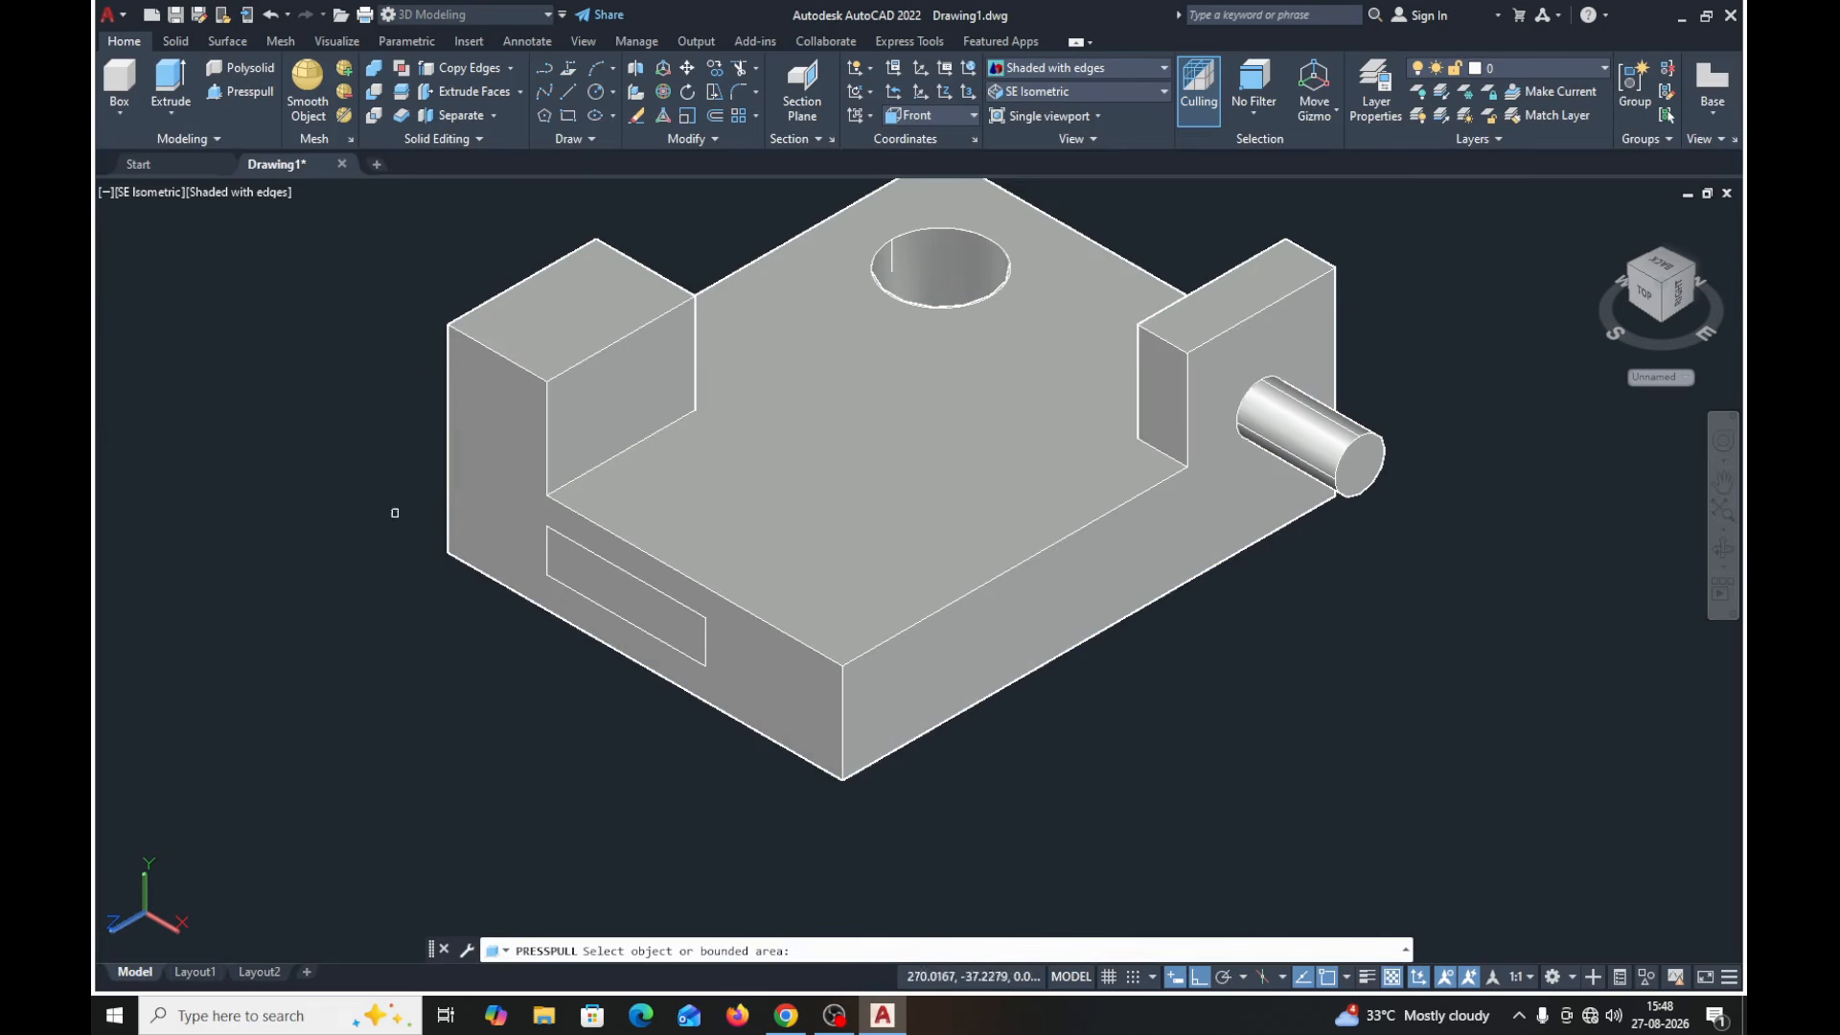
{"action": "left_click", "coordinate": [632, 595]}
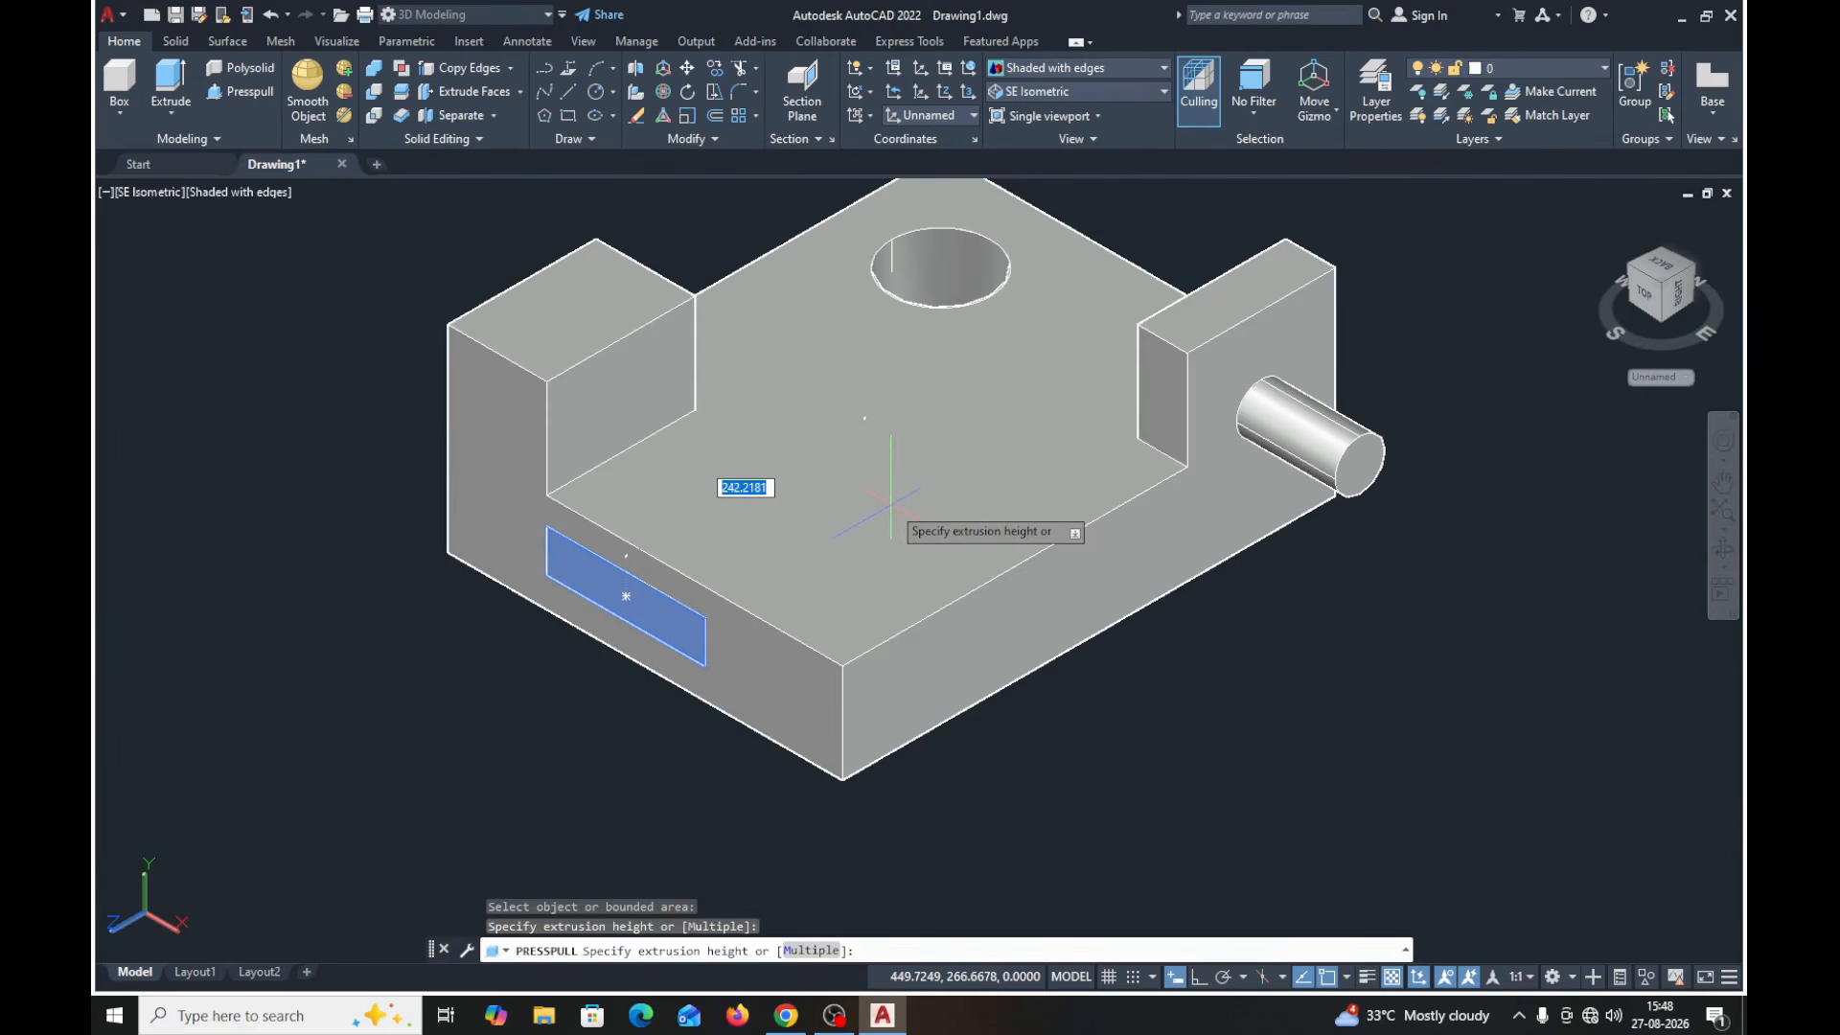
{"action": "key", "text": "Return"}
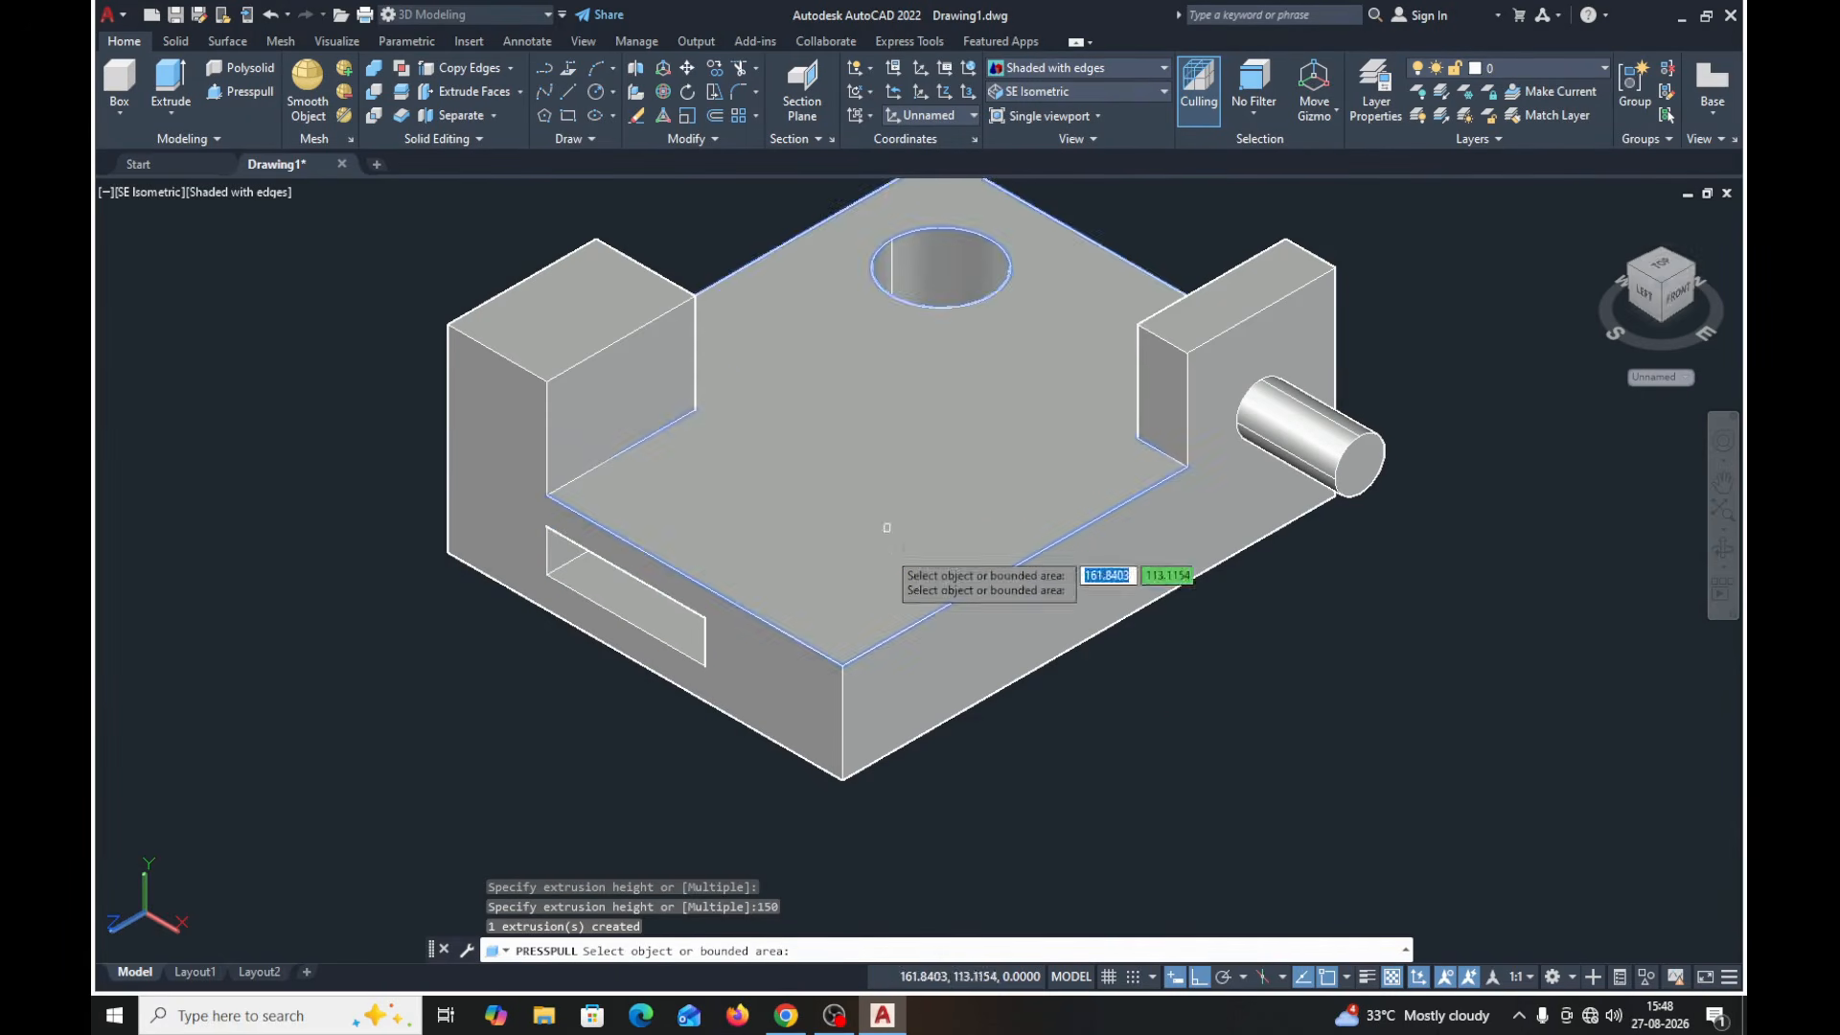
{"action": "key", "text": "Return"}
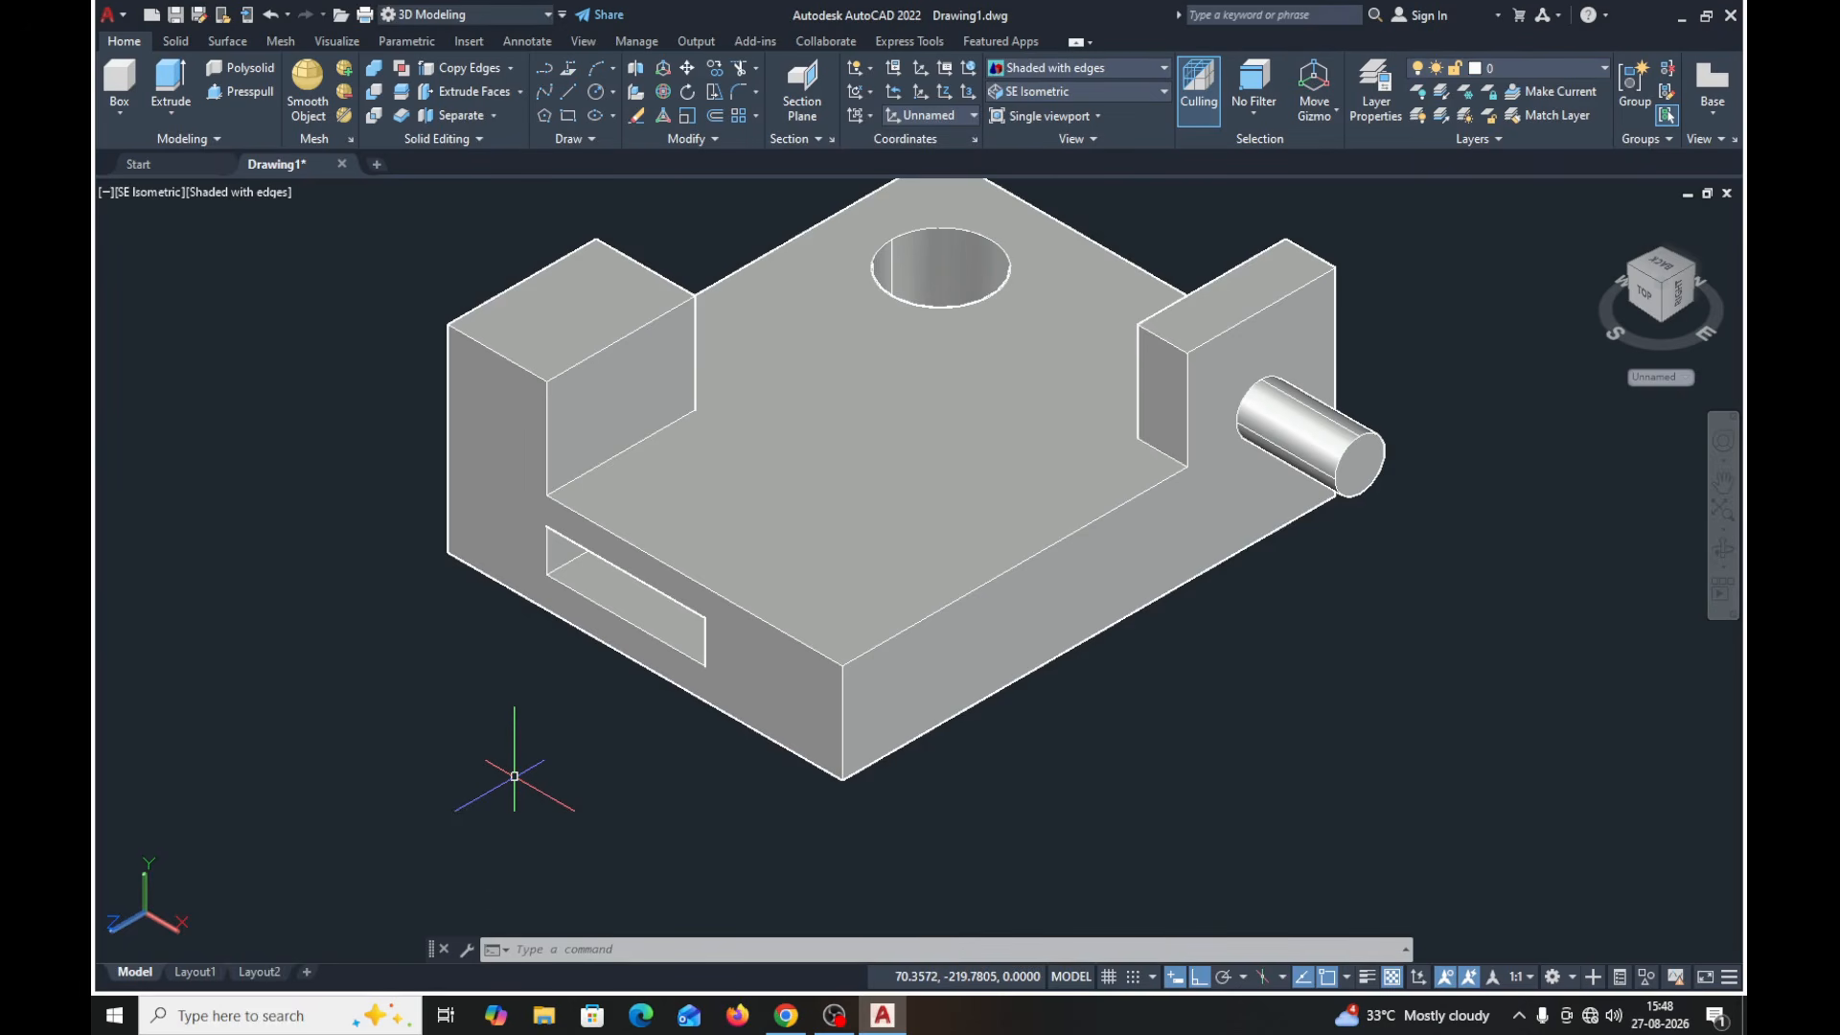
- Orbit the model to examine the front pocket and right side, and restore the SE Isometric view
{"action": "middle_click_drag", "start_coordinate": [515, 777], "coordinate": [411, 762], "text": "shift"}
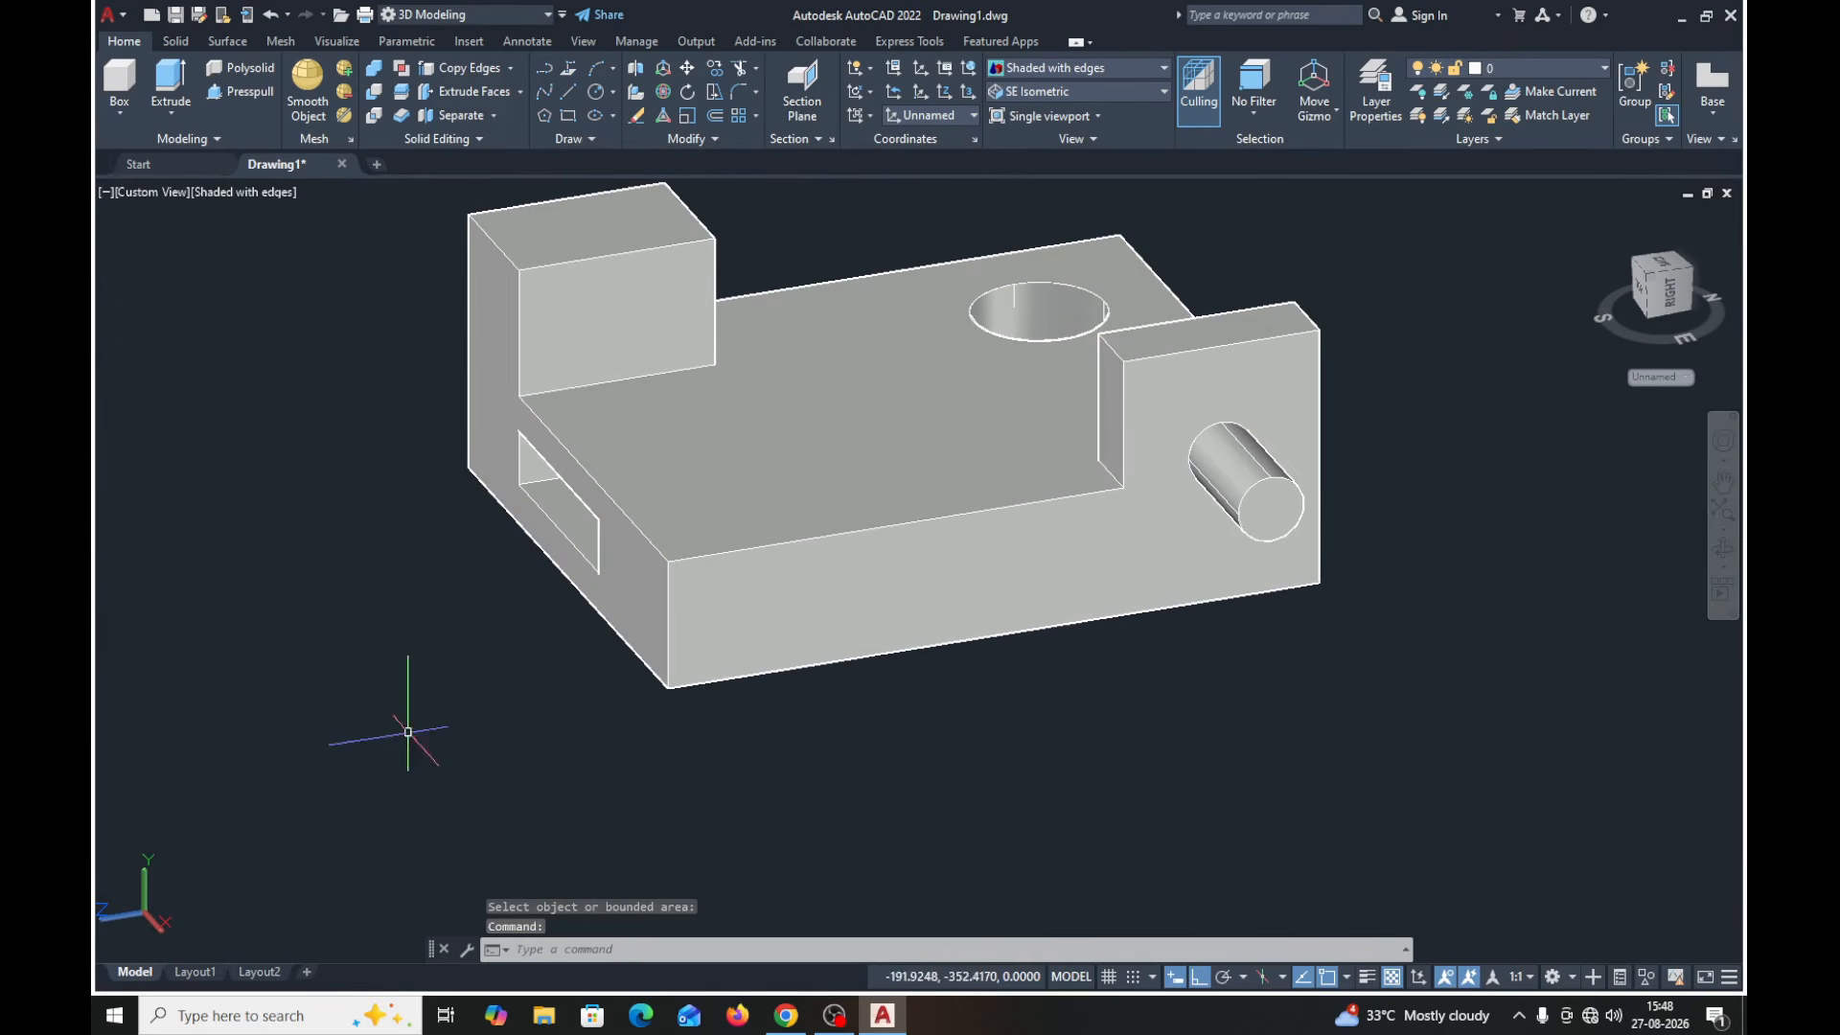
{"action": "left_click", "coordinate": [1075, 95]}
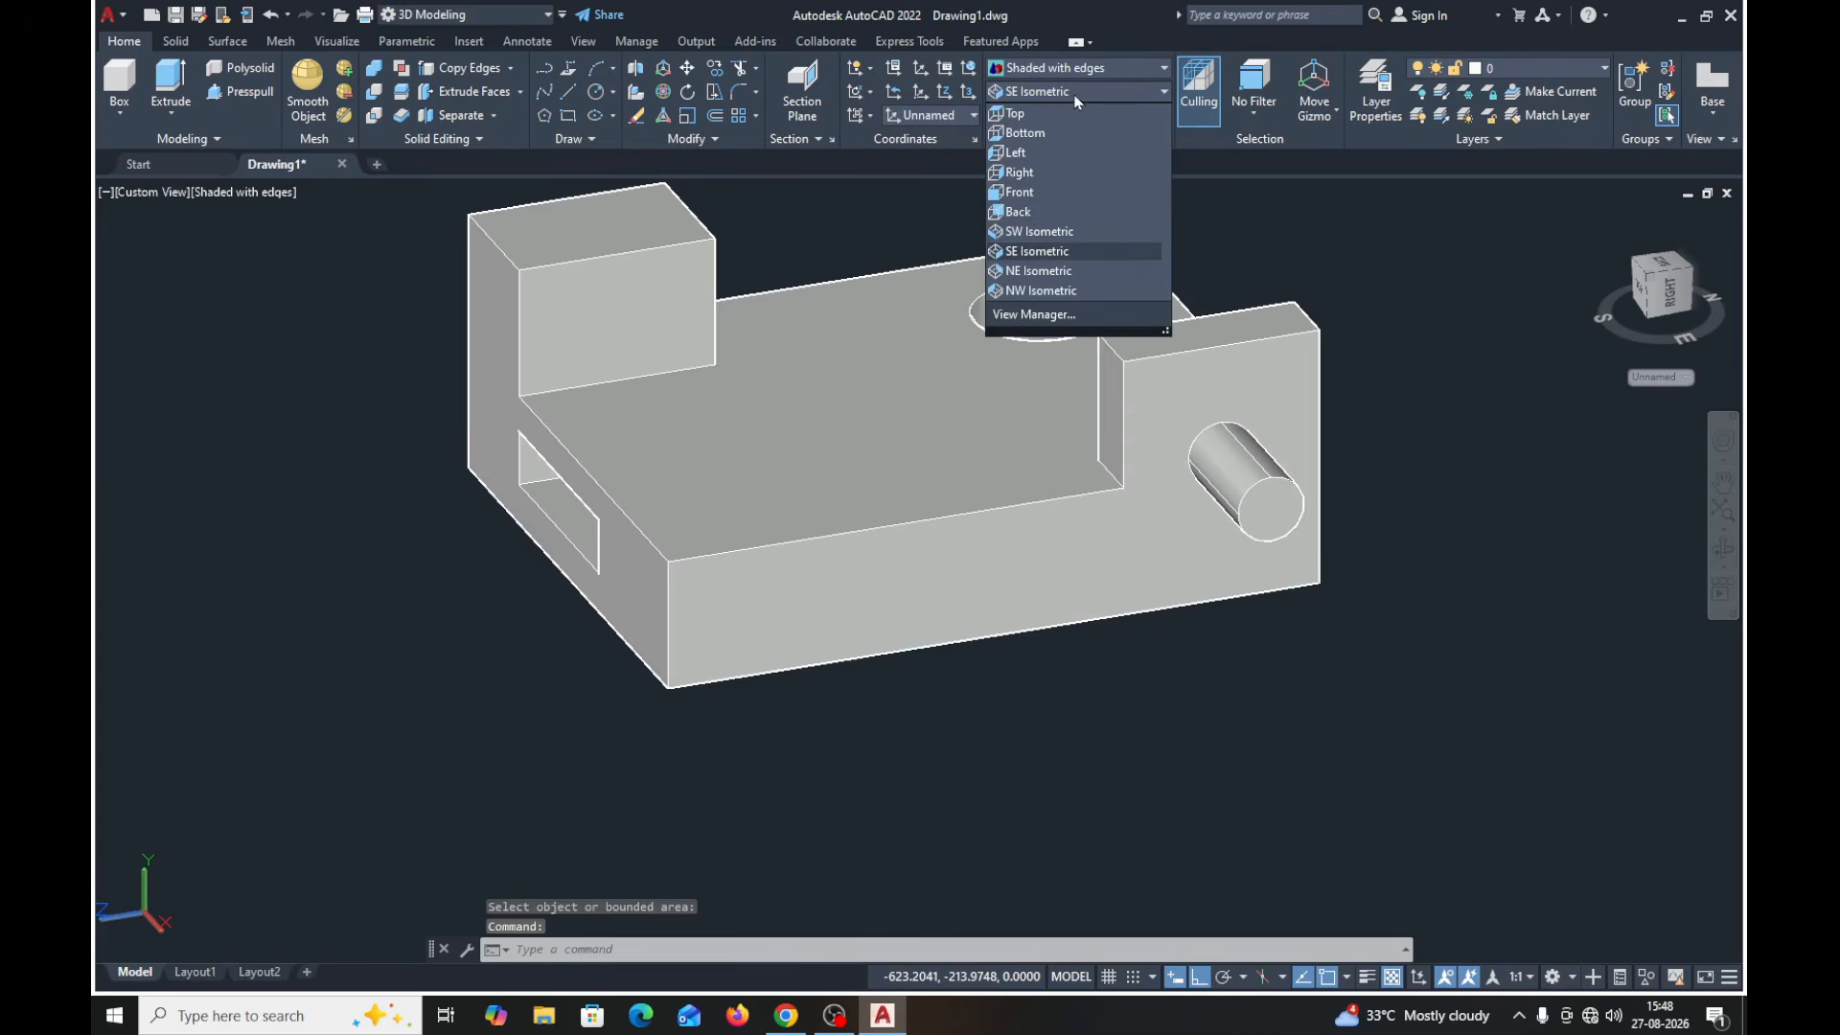
{"action": "left_click", "coordinate": [1033, 255]}
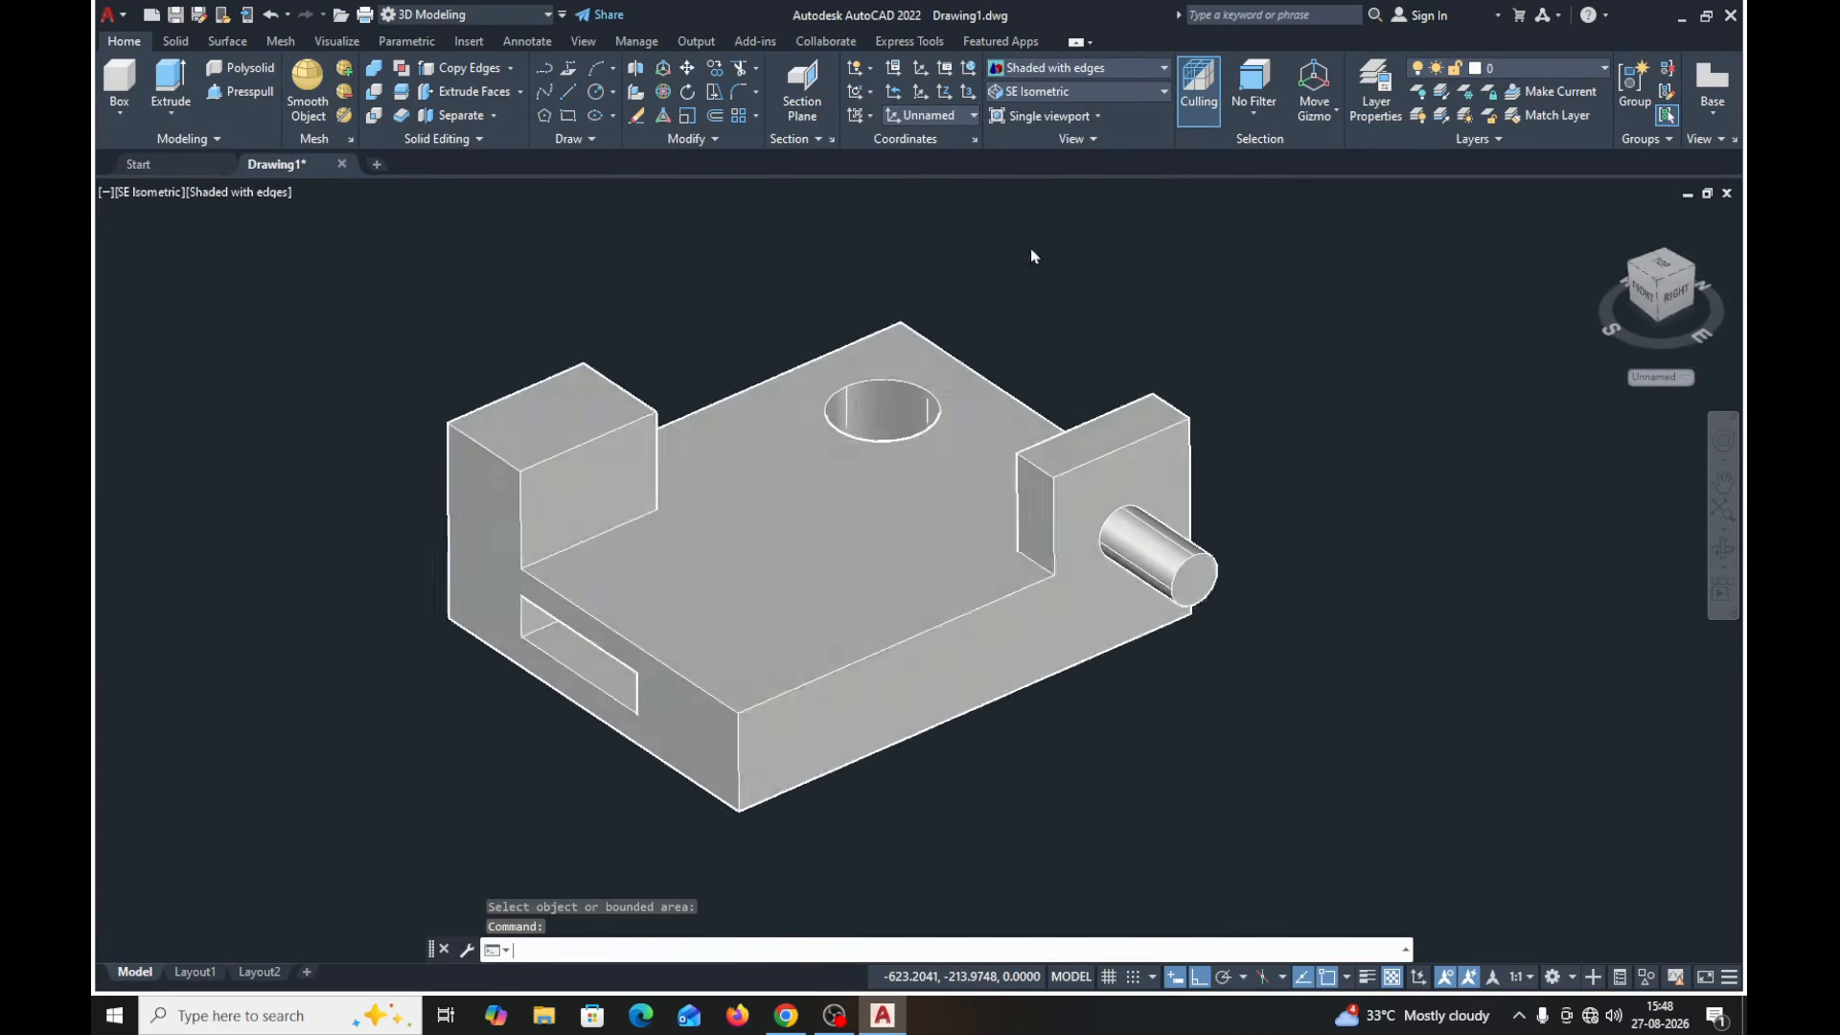
- Reset the coordinate system to World and set it to the Right orientation
{"action": "left_click", "coordinate": [975, 116]}
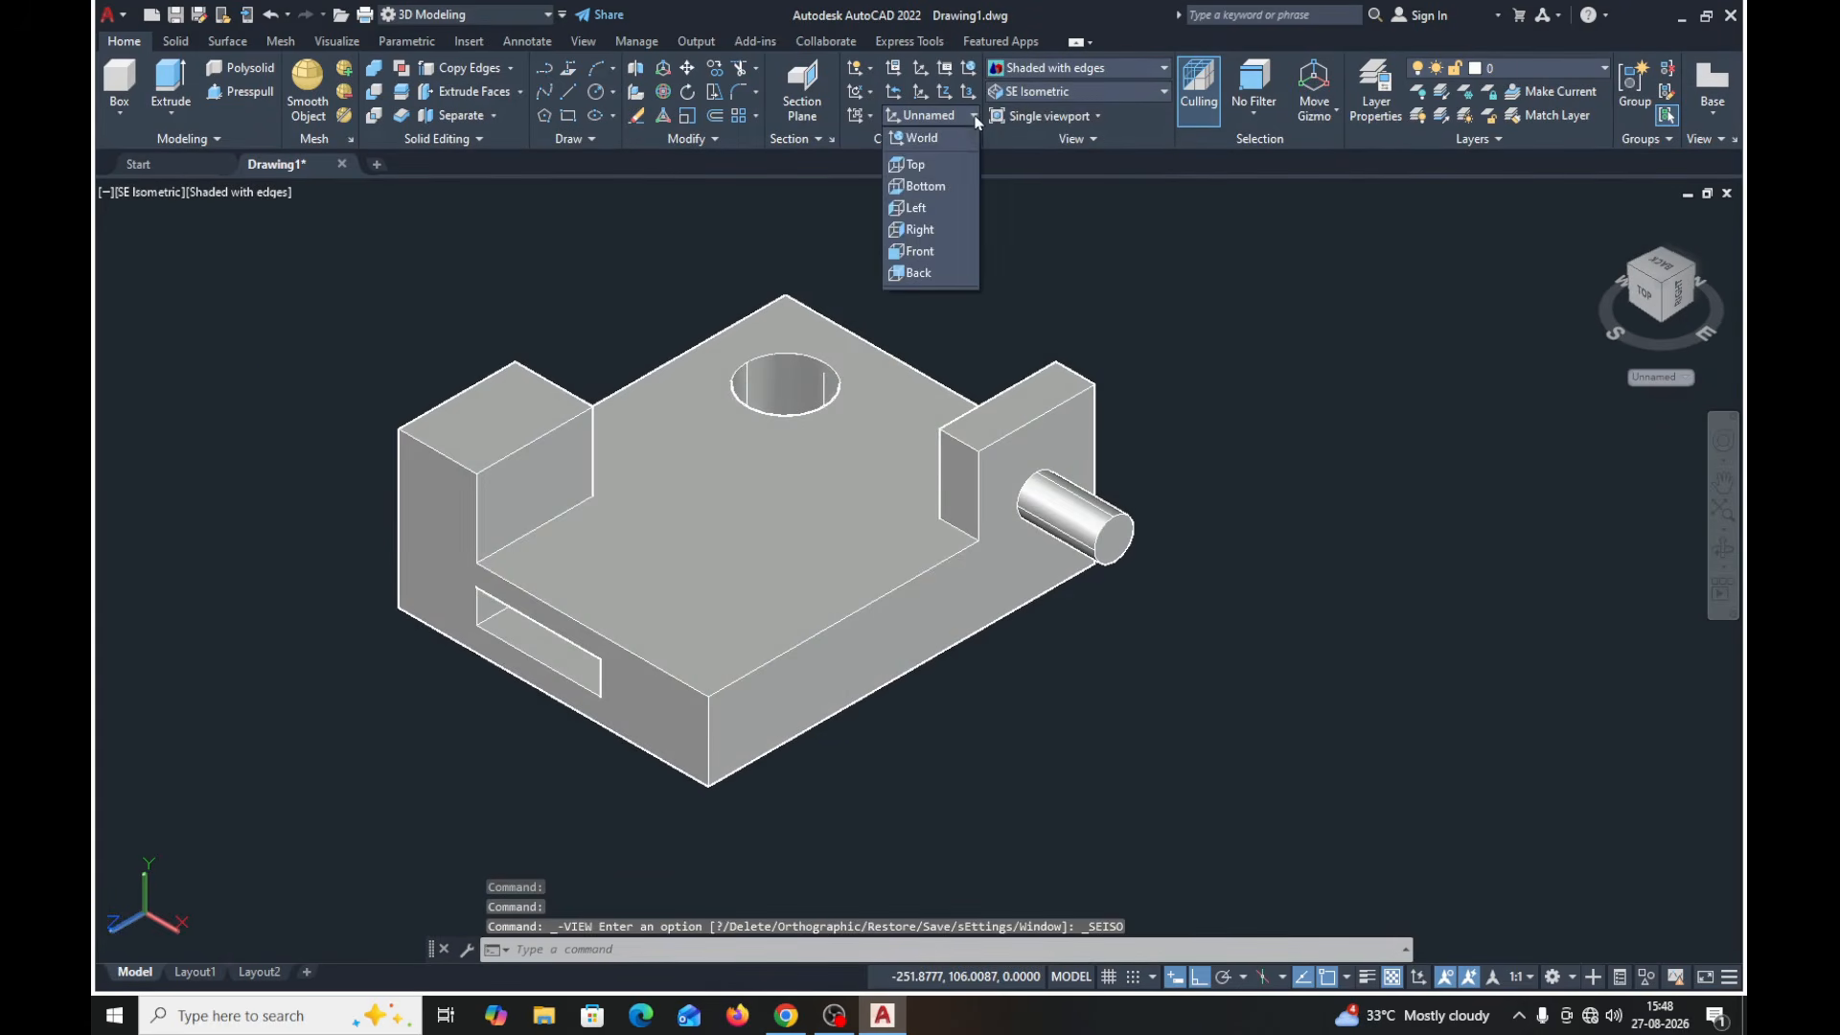
{"action": "left_click", "coordinate": [928, 140]}
{"action": "middle_click_drag", "start_coordinate": [1203, 532], "coordinate": [1088, 506]}
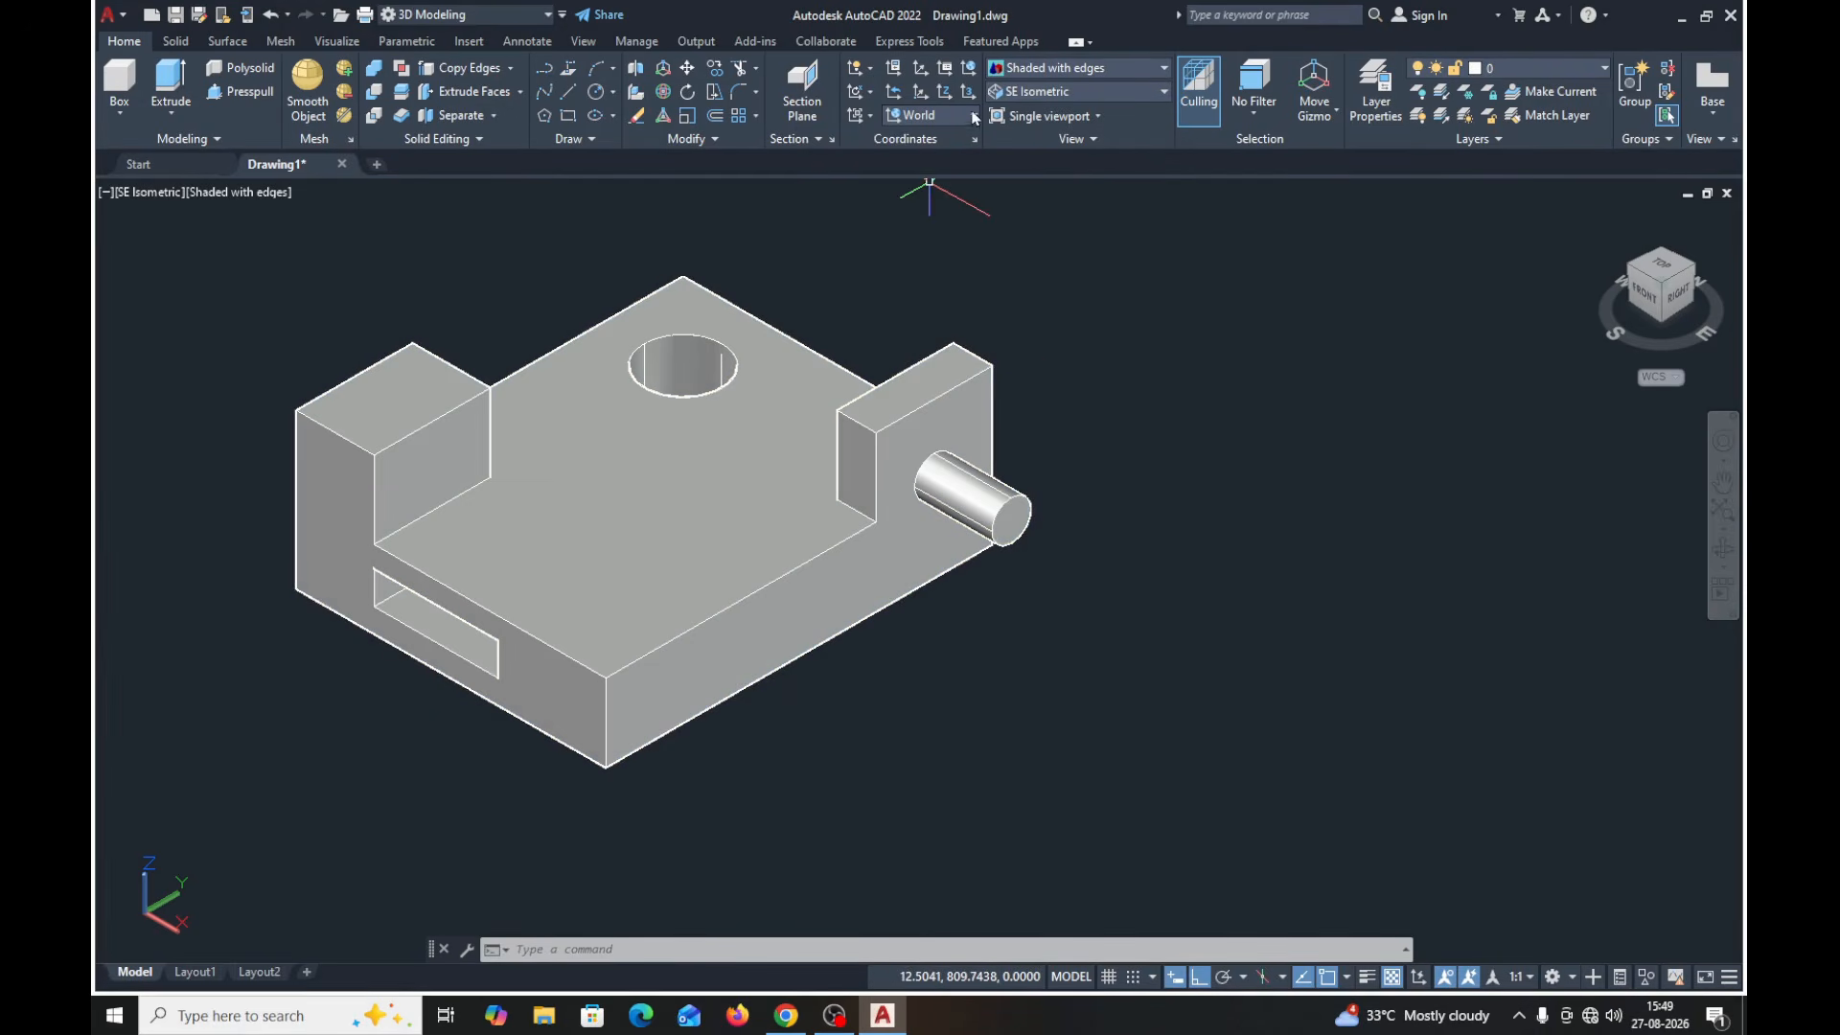
{"action": "left_click", "coordinate": [974, 116]}
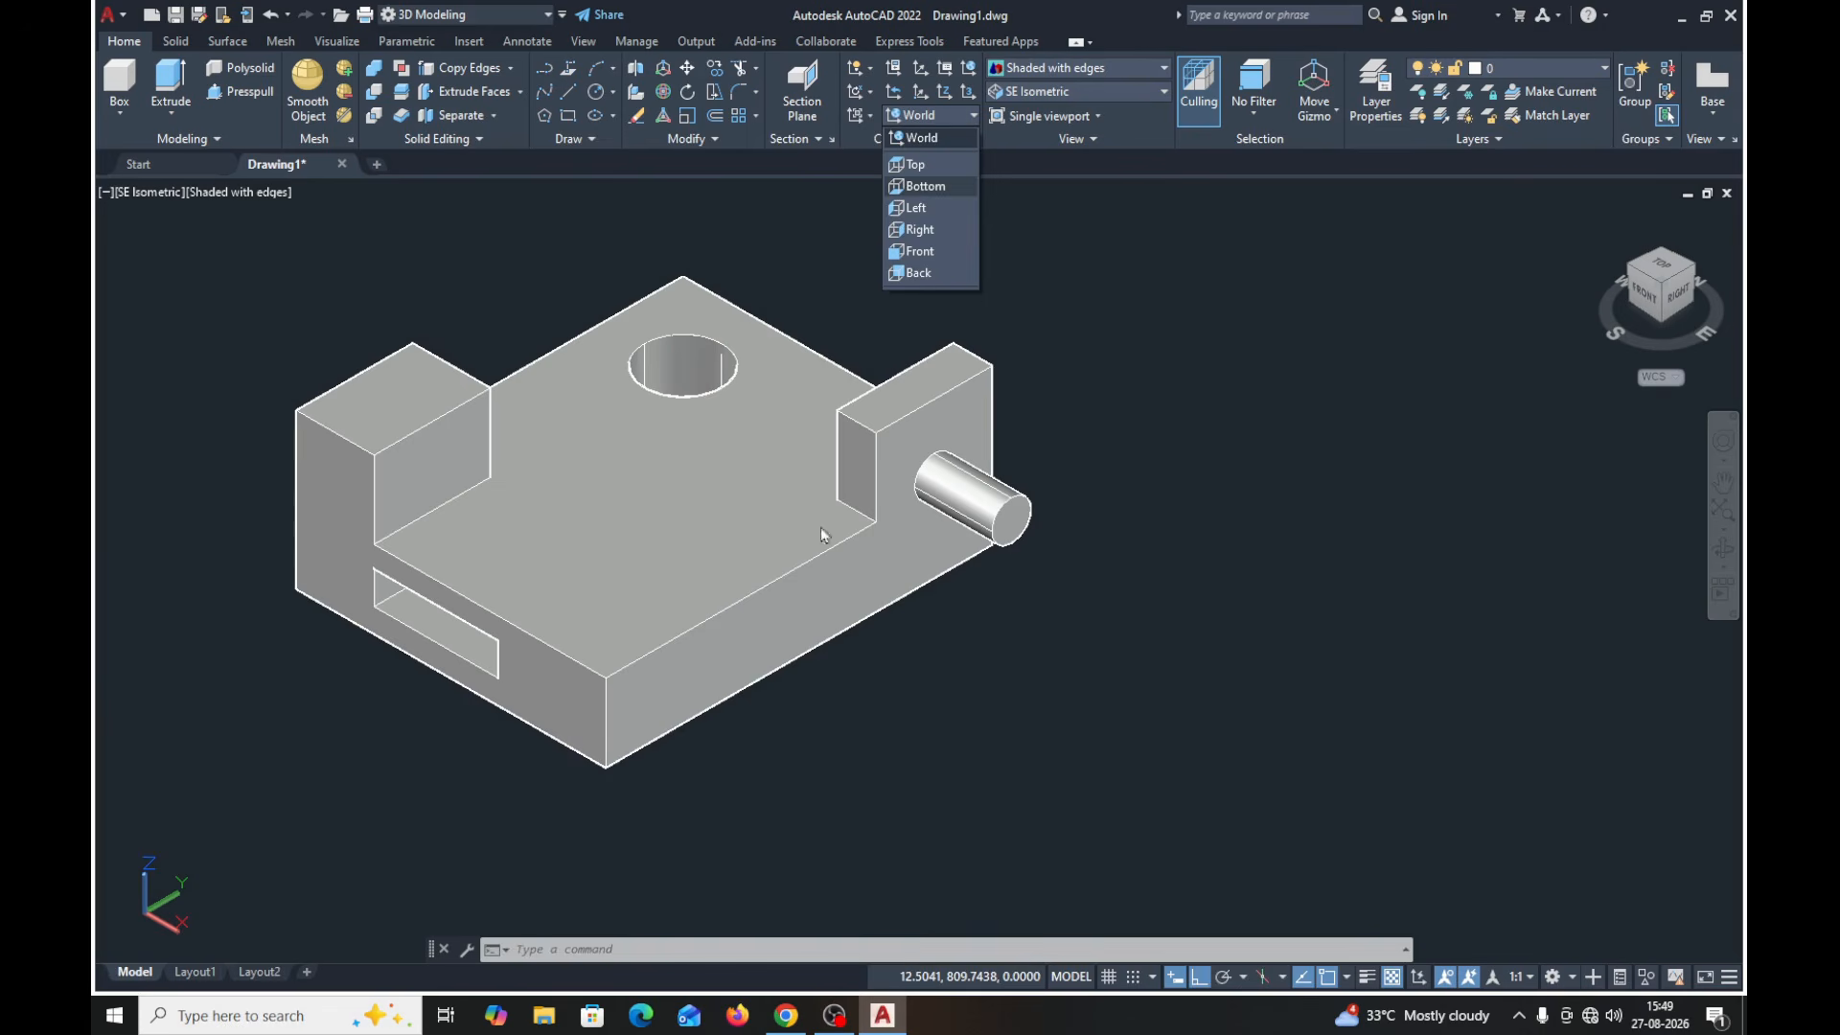
{"action": "left_click", "coordinate": [922, 230]}
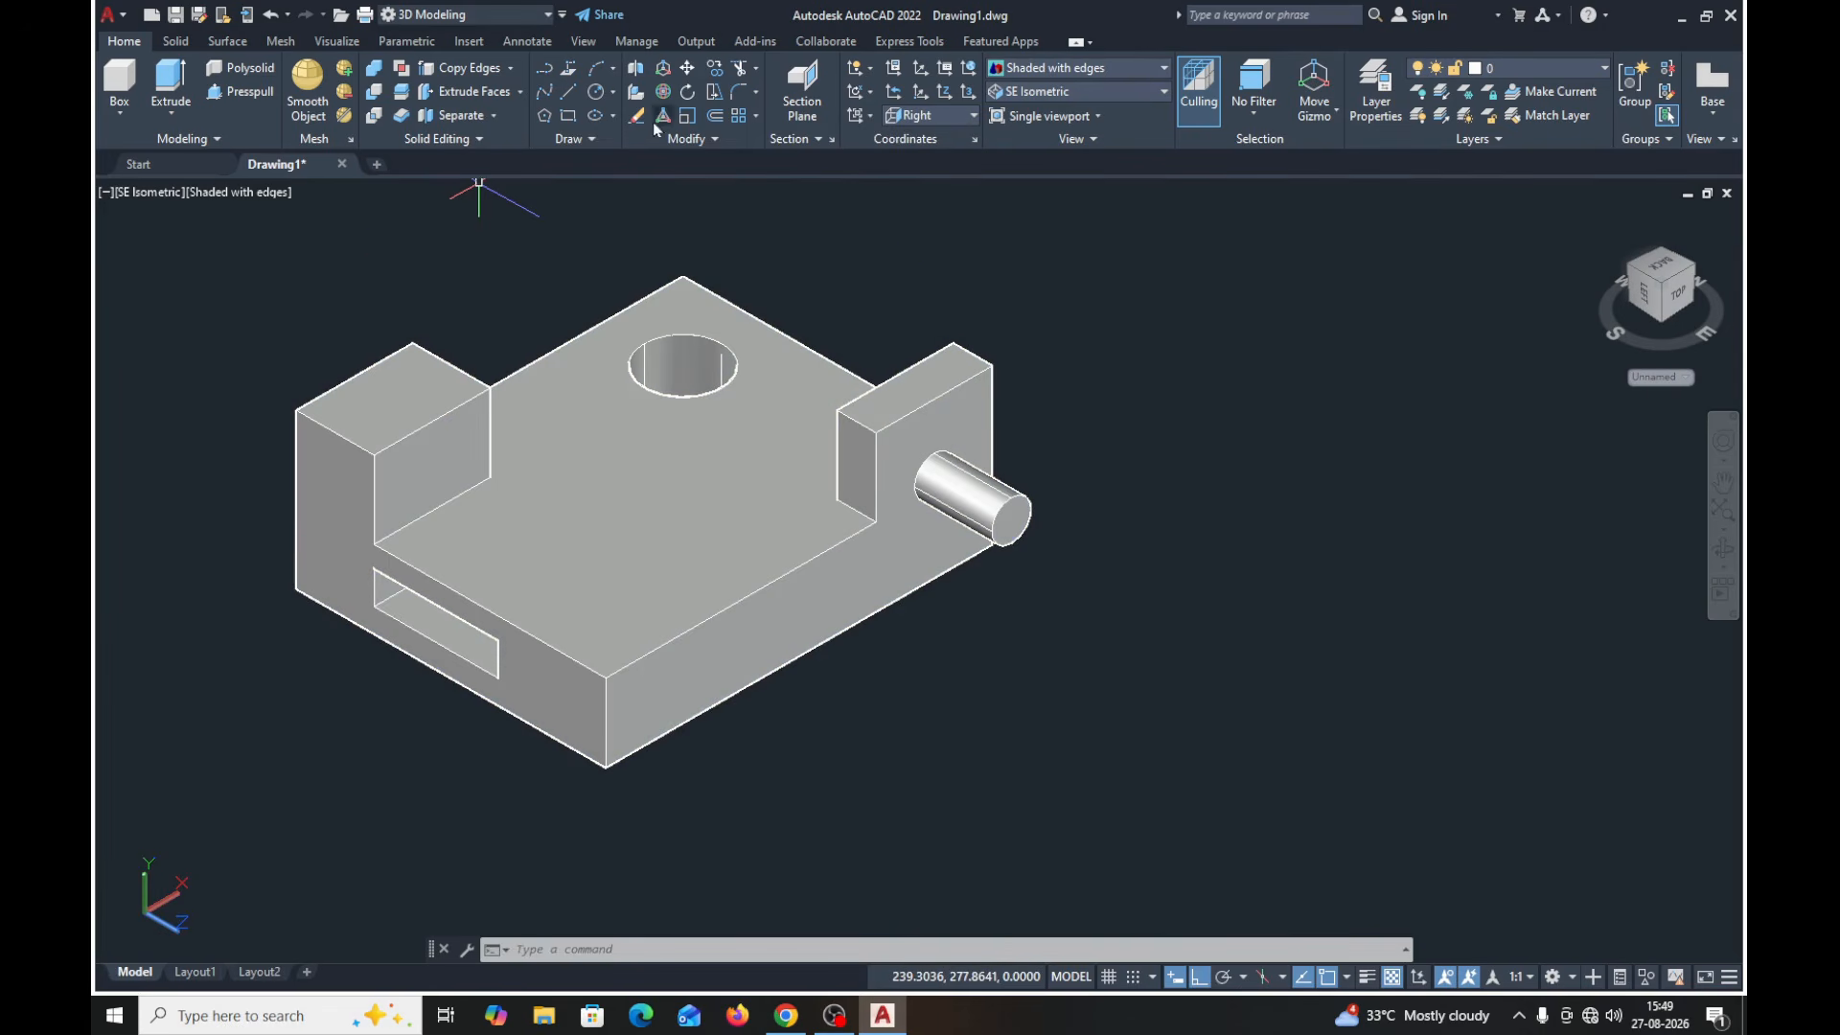
- Sketch a small upright rectangle starting at the block's nearest top corner and standing along the top edge of its right side
{"action": "left_click", "coordinate": [567, 113]}
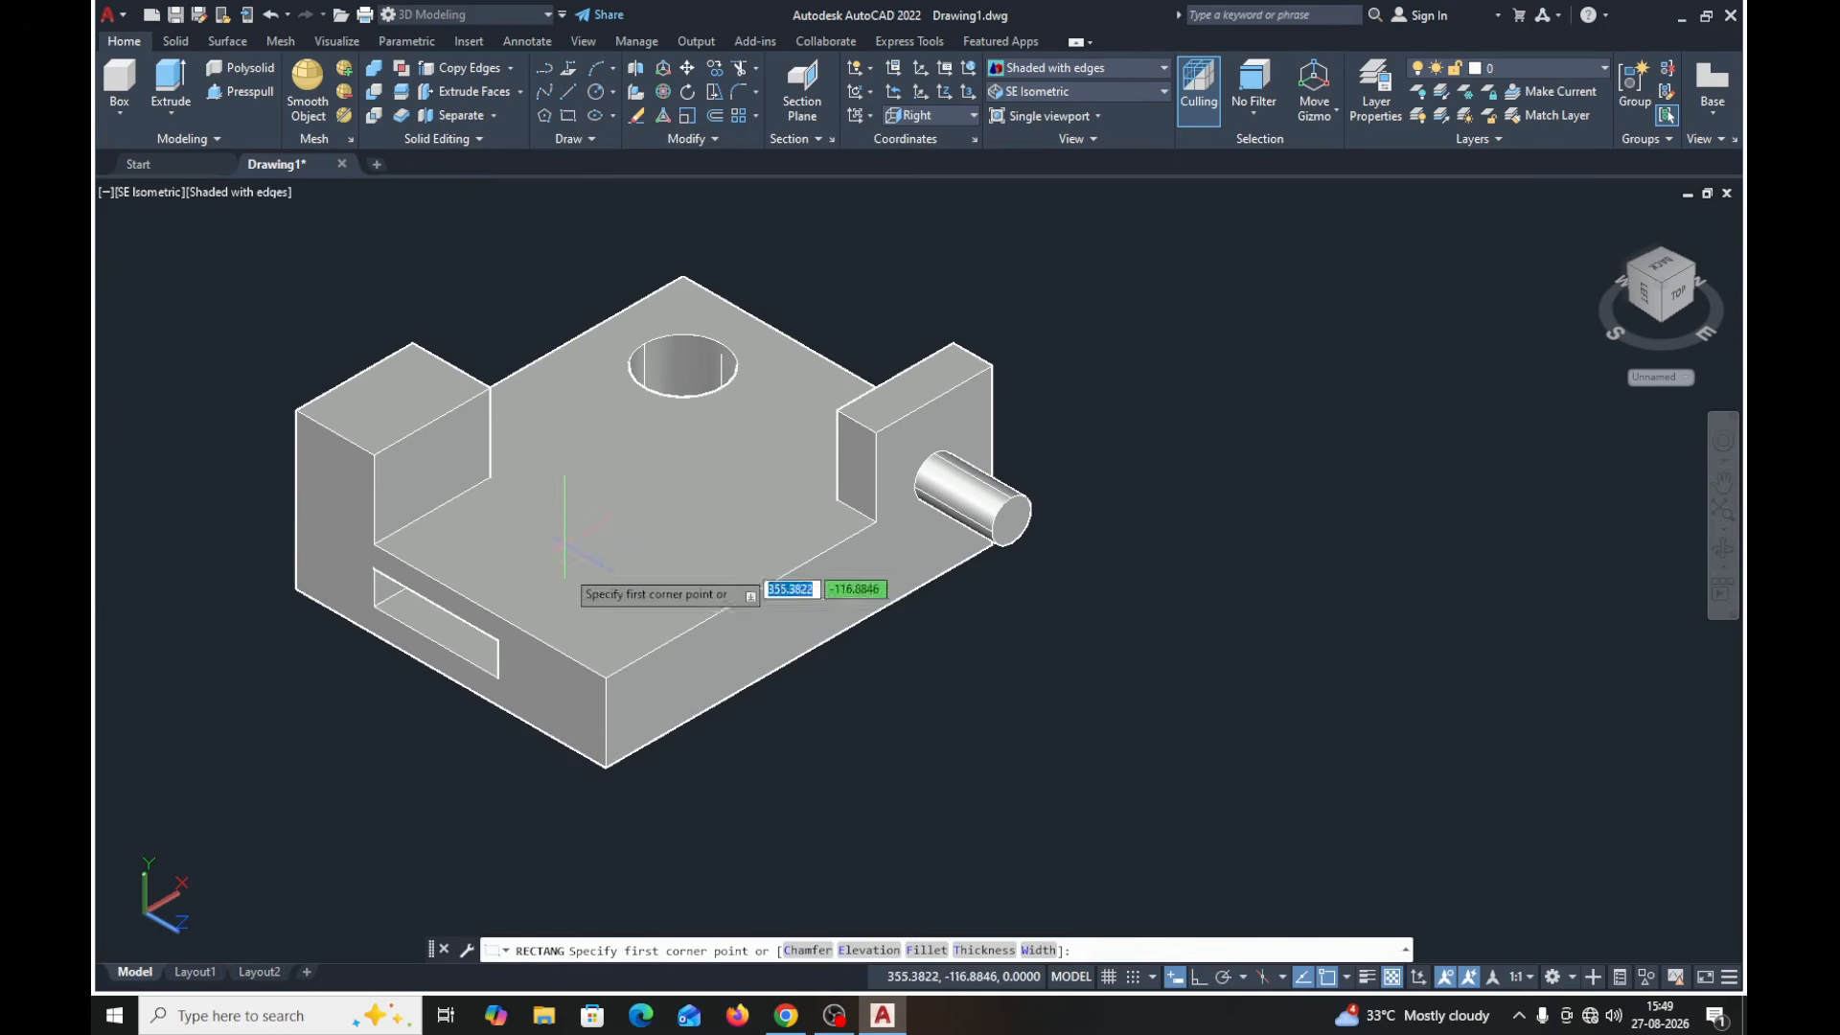
{"action": "left_click", "coordinate": [605, 677]}
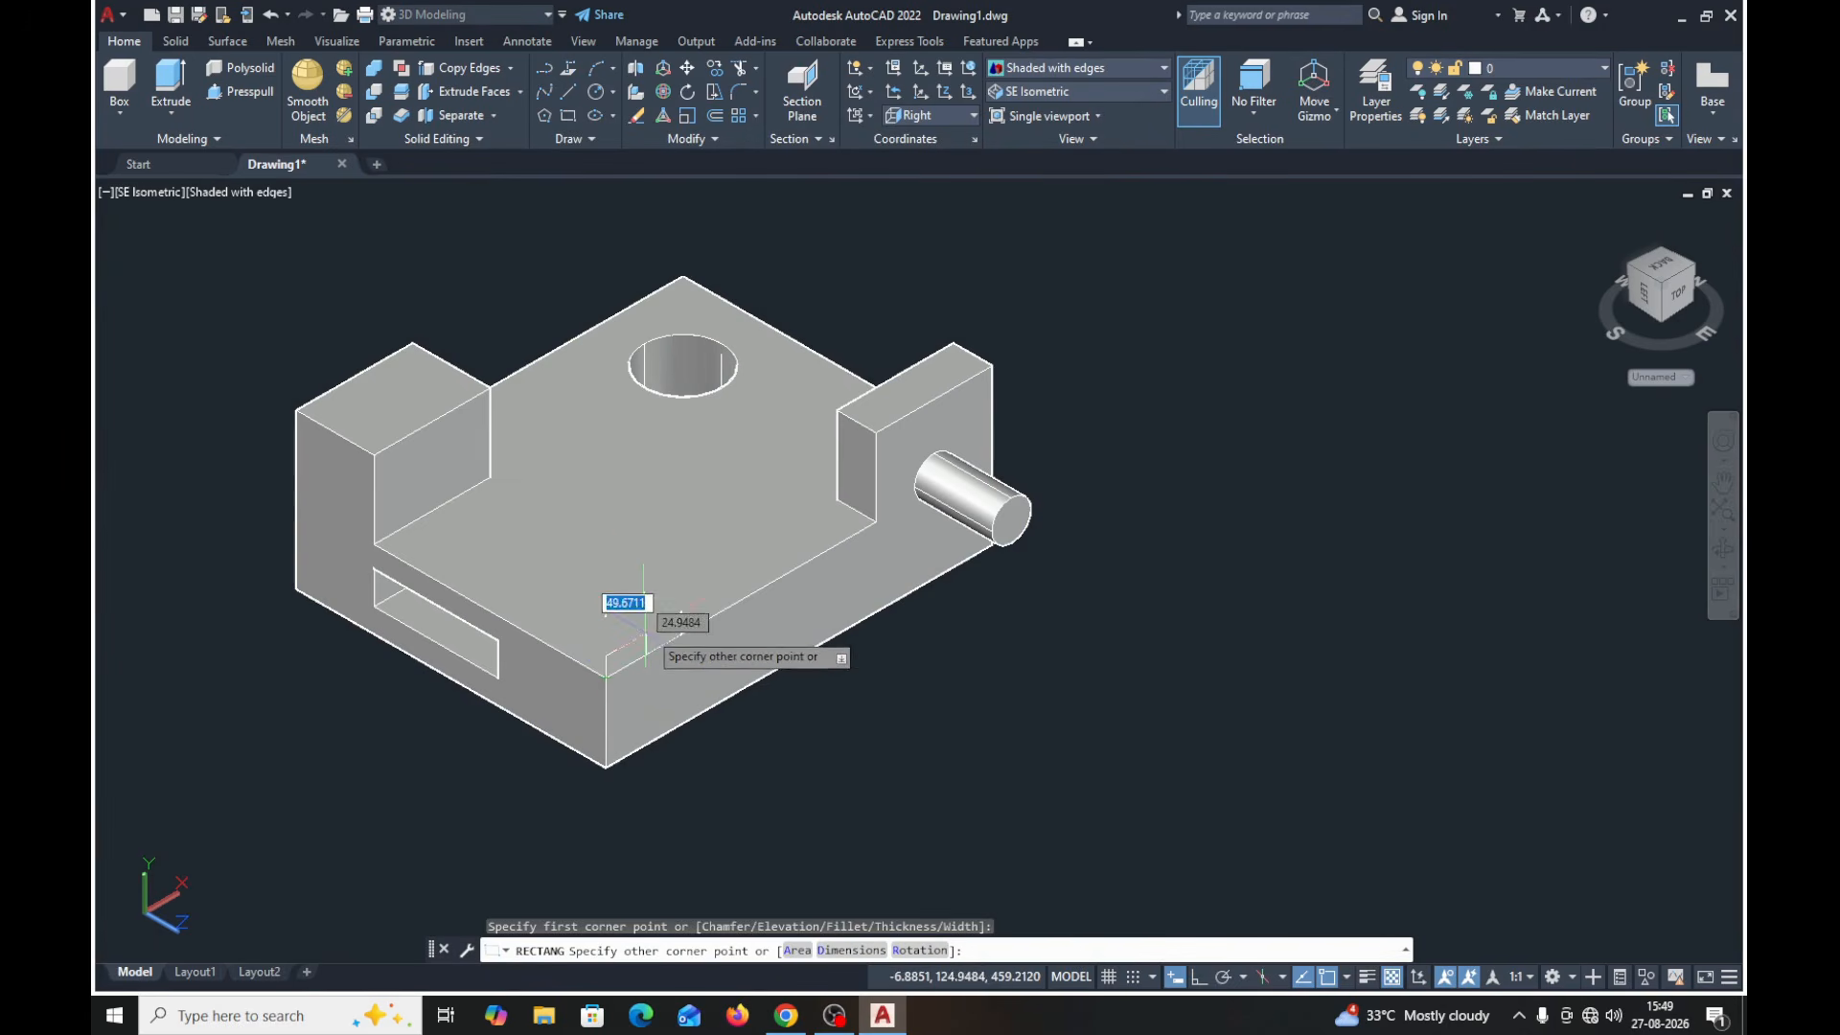
{"action": "left_click", "coordinate": [690, 580]}
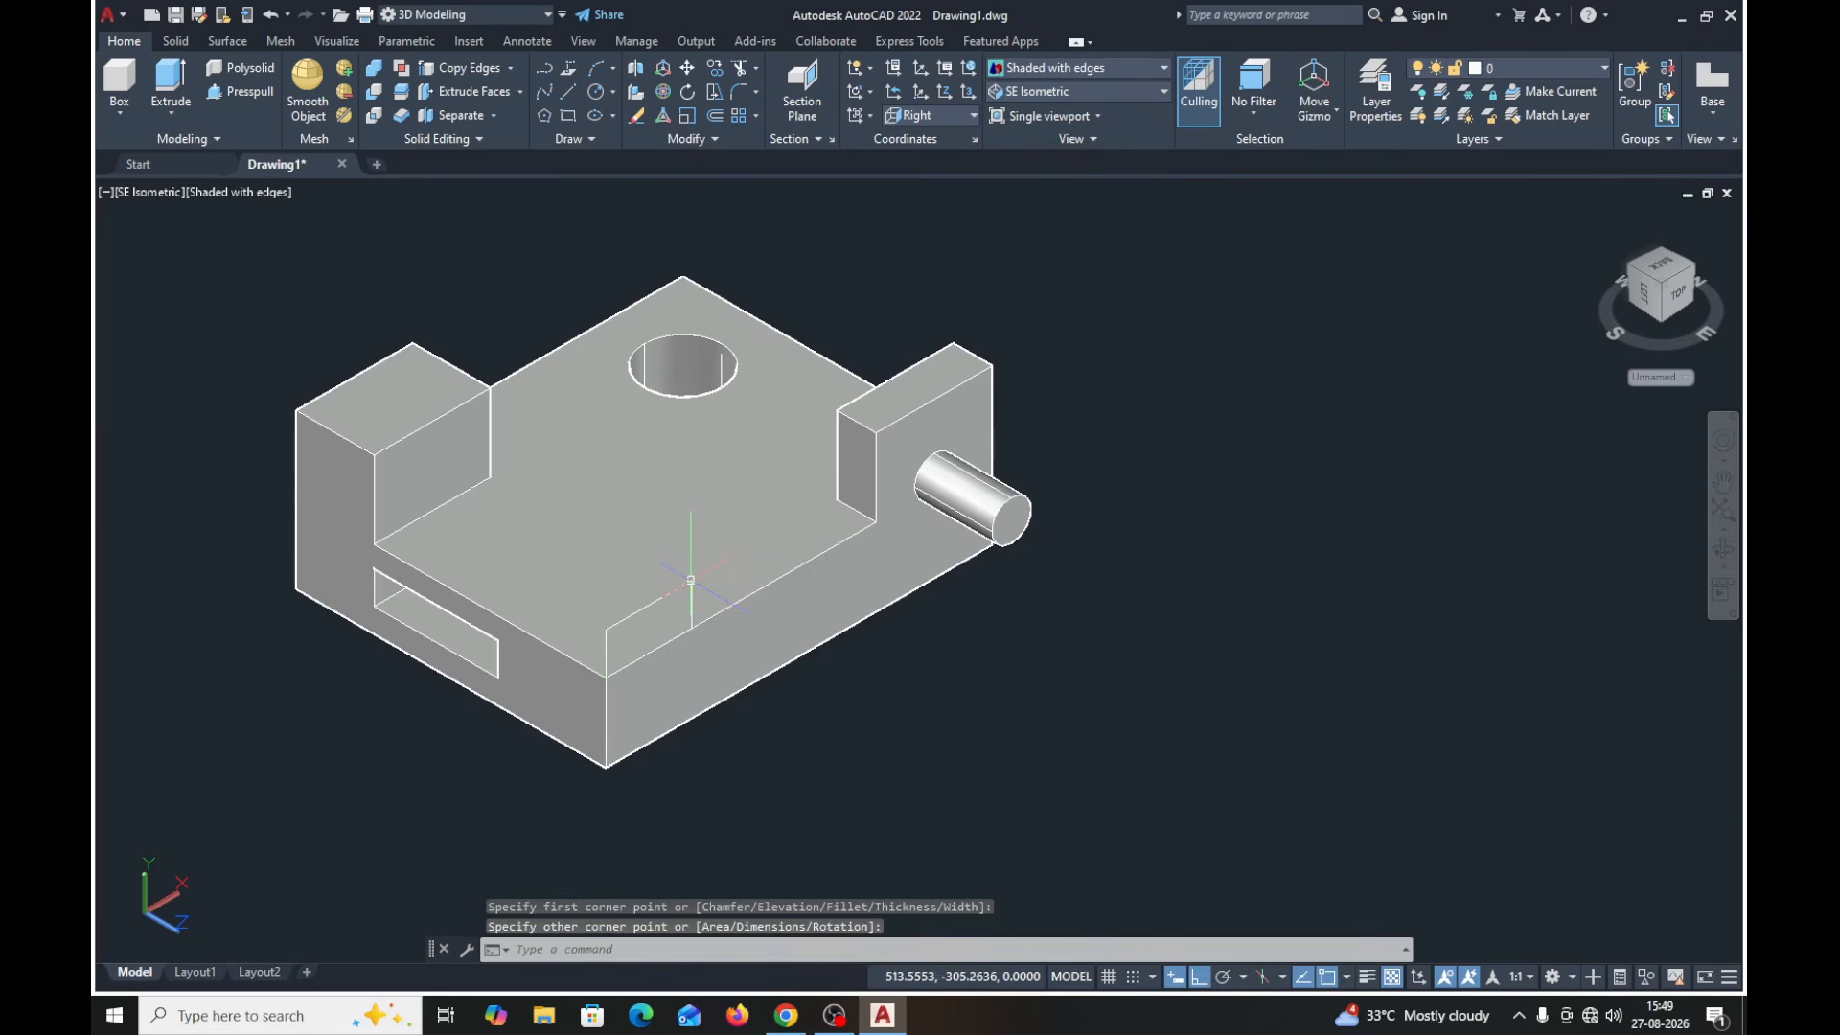
- Presspull the small upright rectangle about 23 inward over the block's top face
{"action": "left_click", "coordinate": [251, 96]}
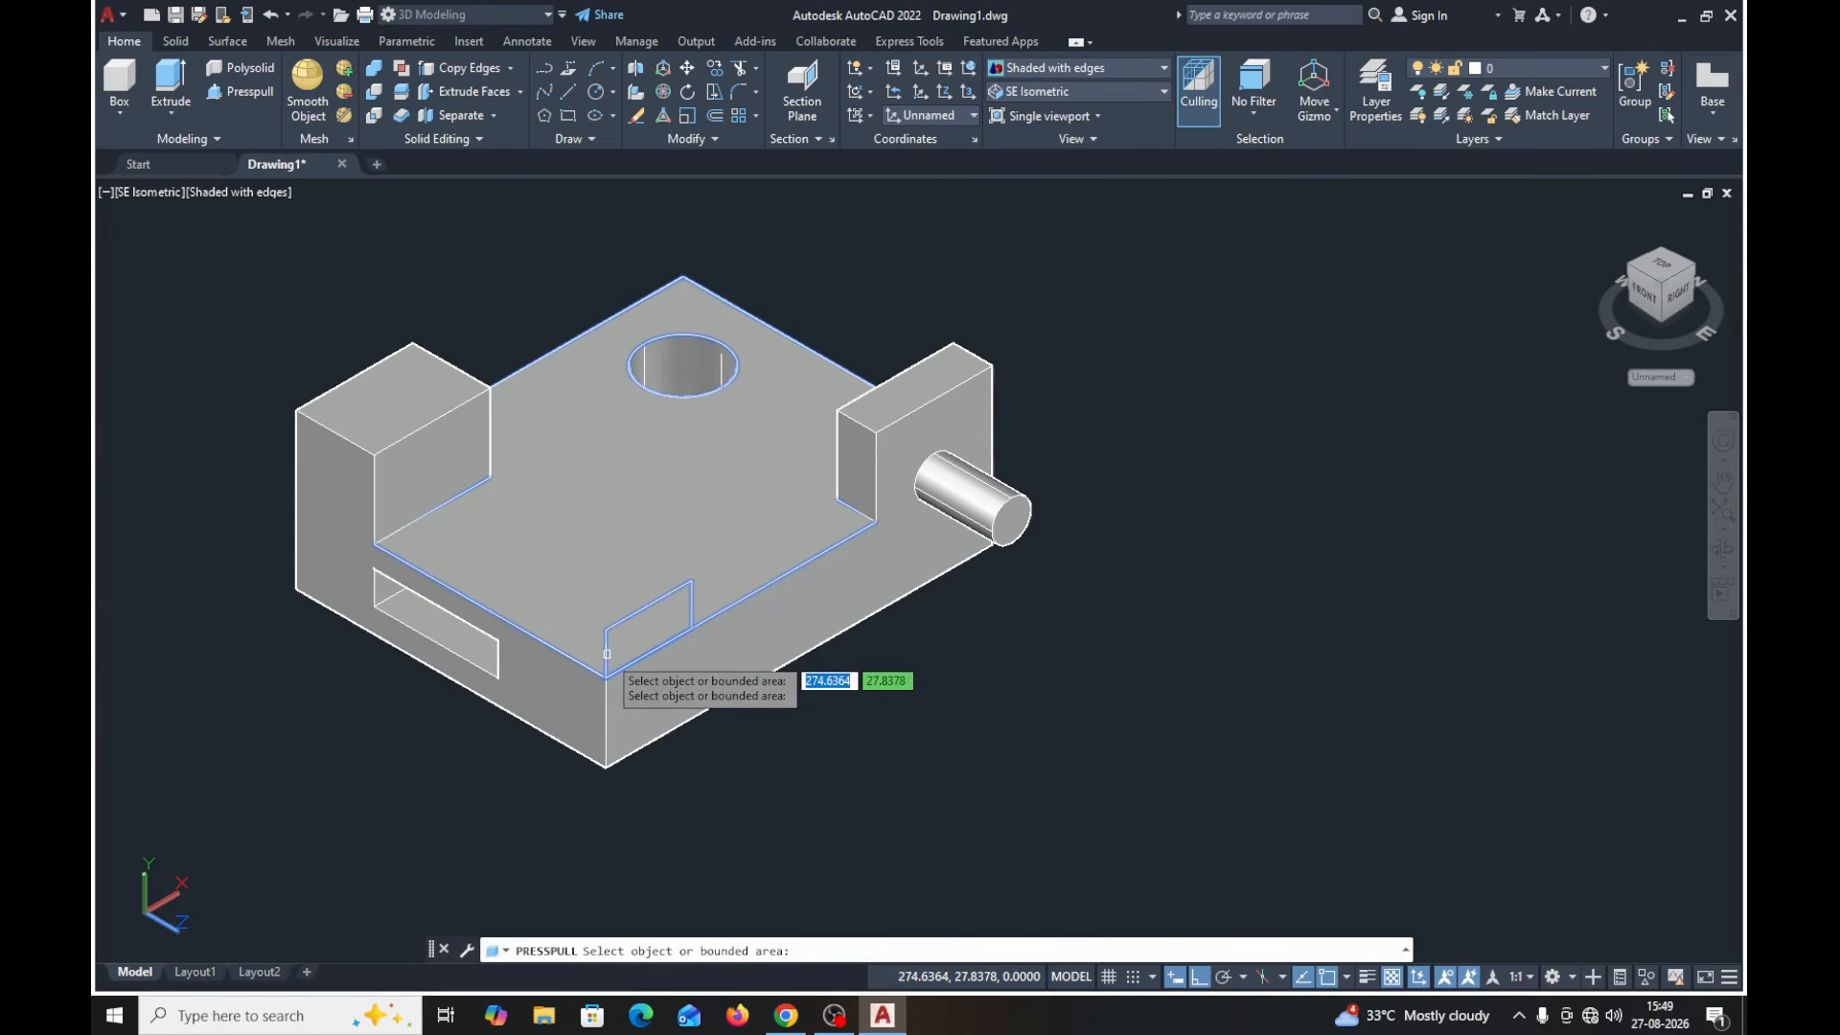
{"action": "left_click", "coordinate": [607, 655]}
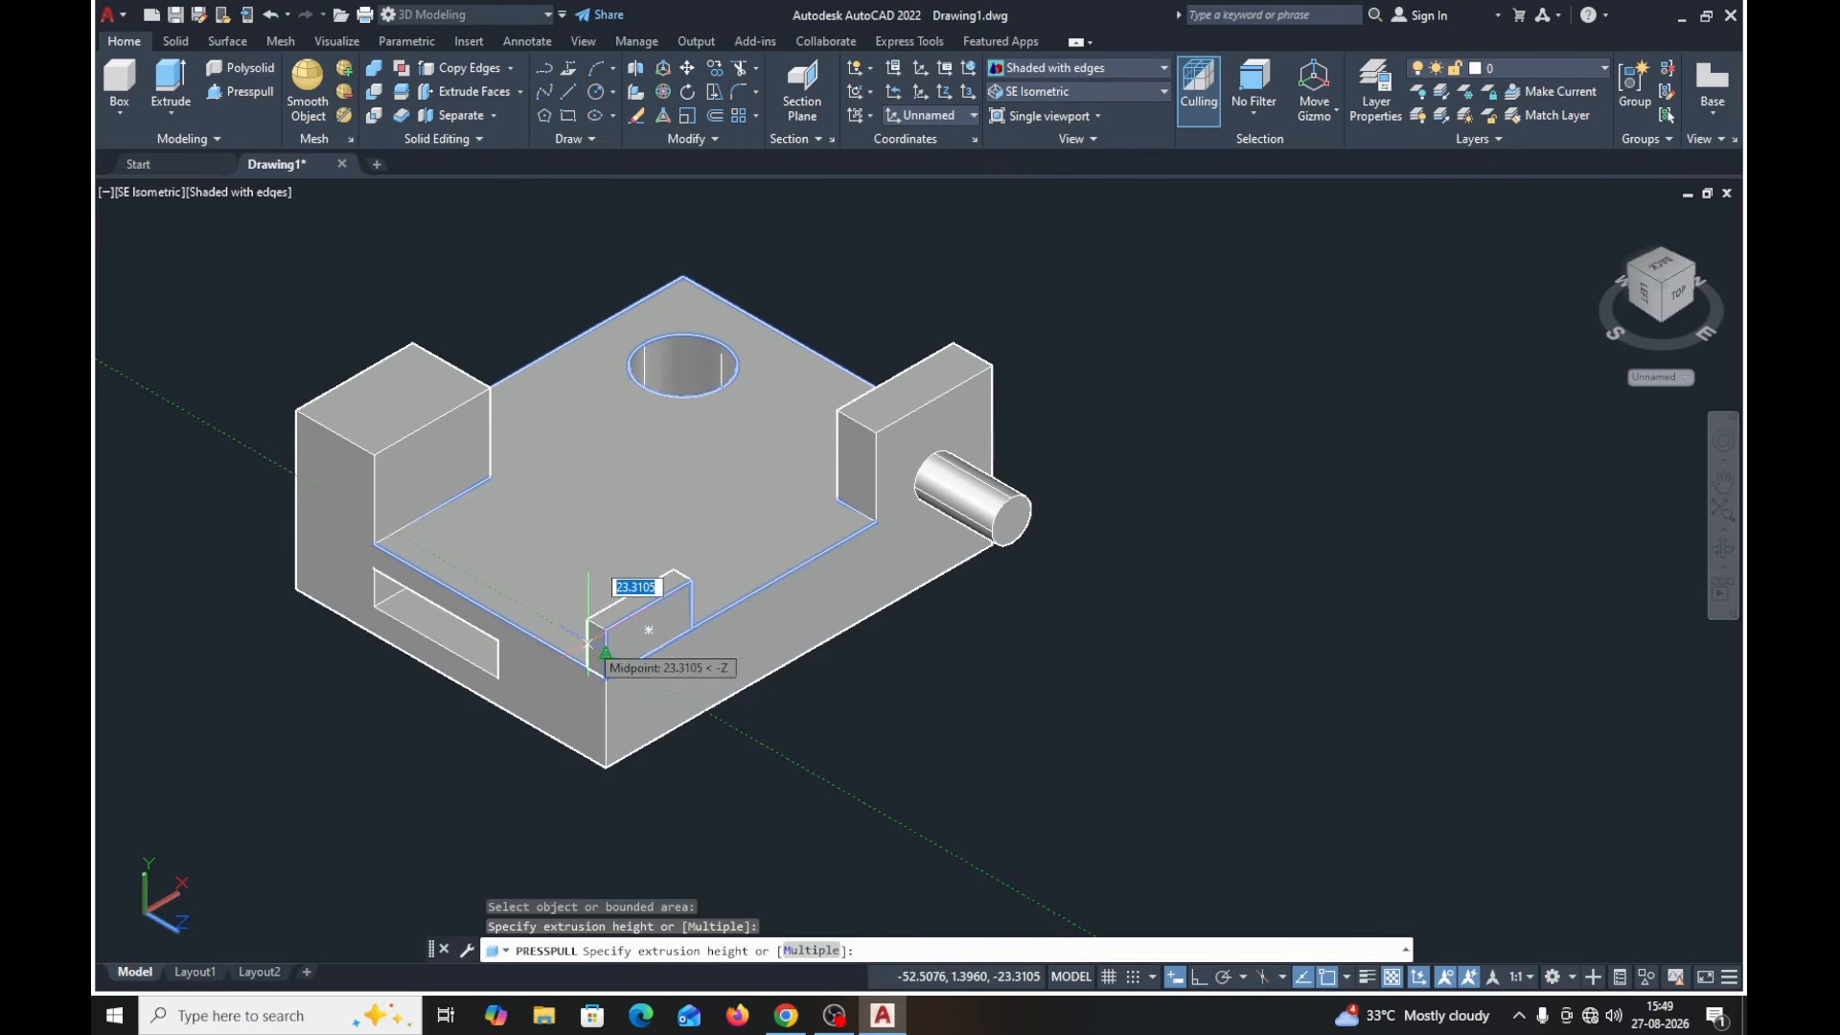
{"action": "left_click", "coordinate": [606, 655]}
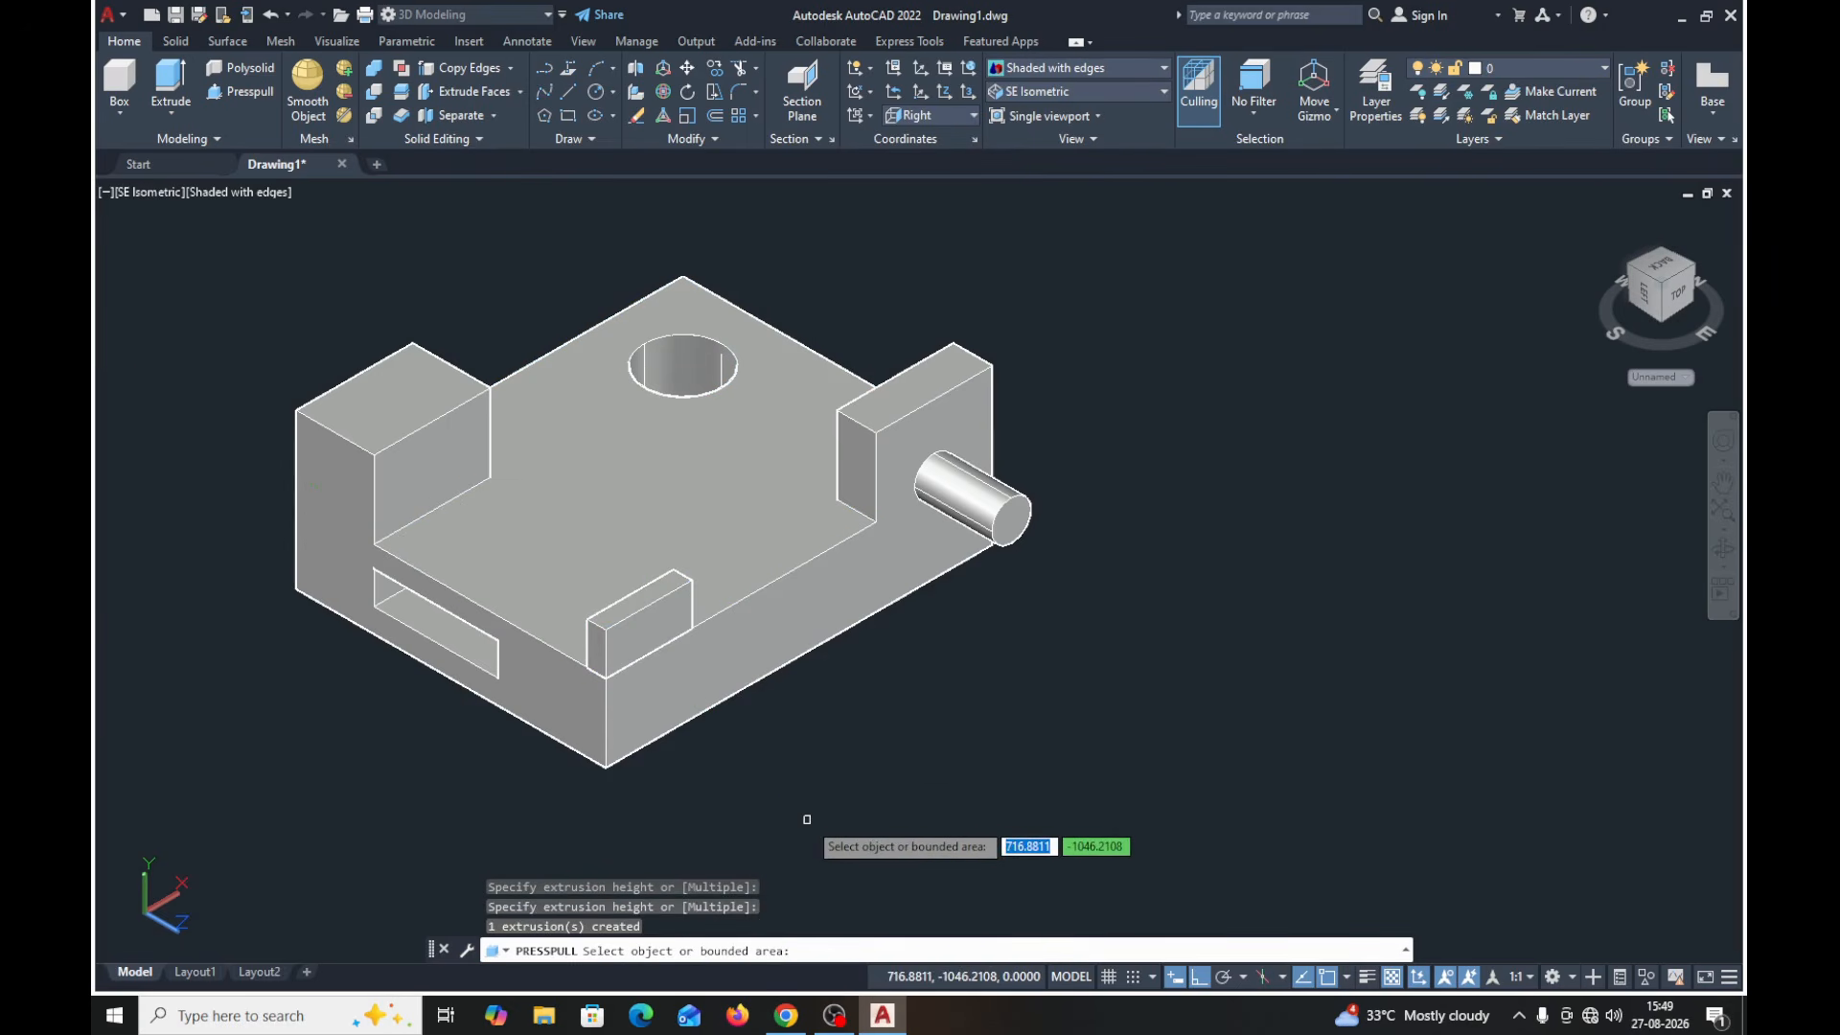
{"action": "key", "text": "Return"}
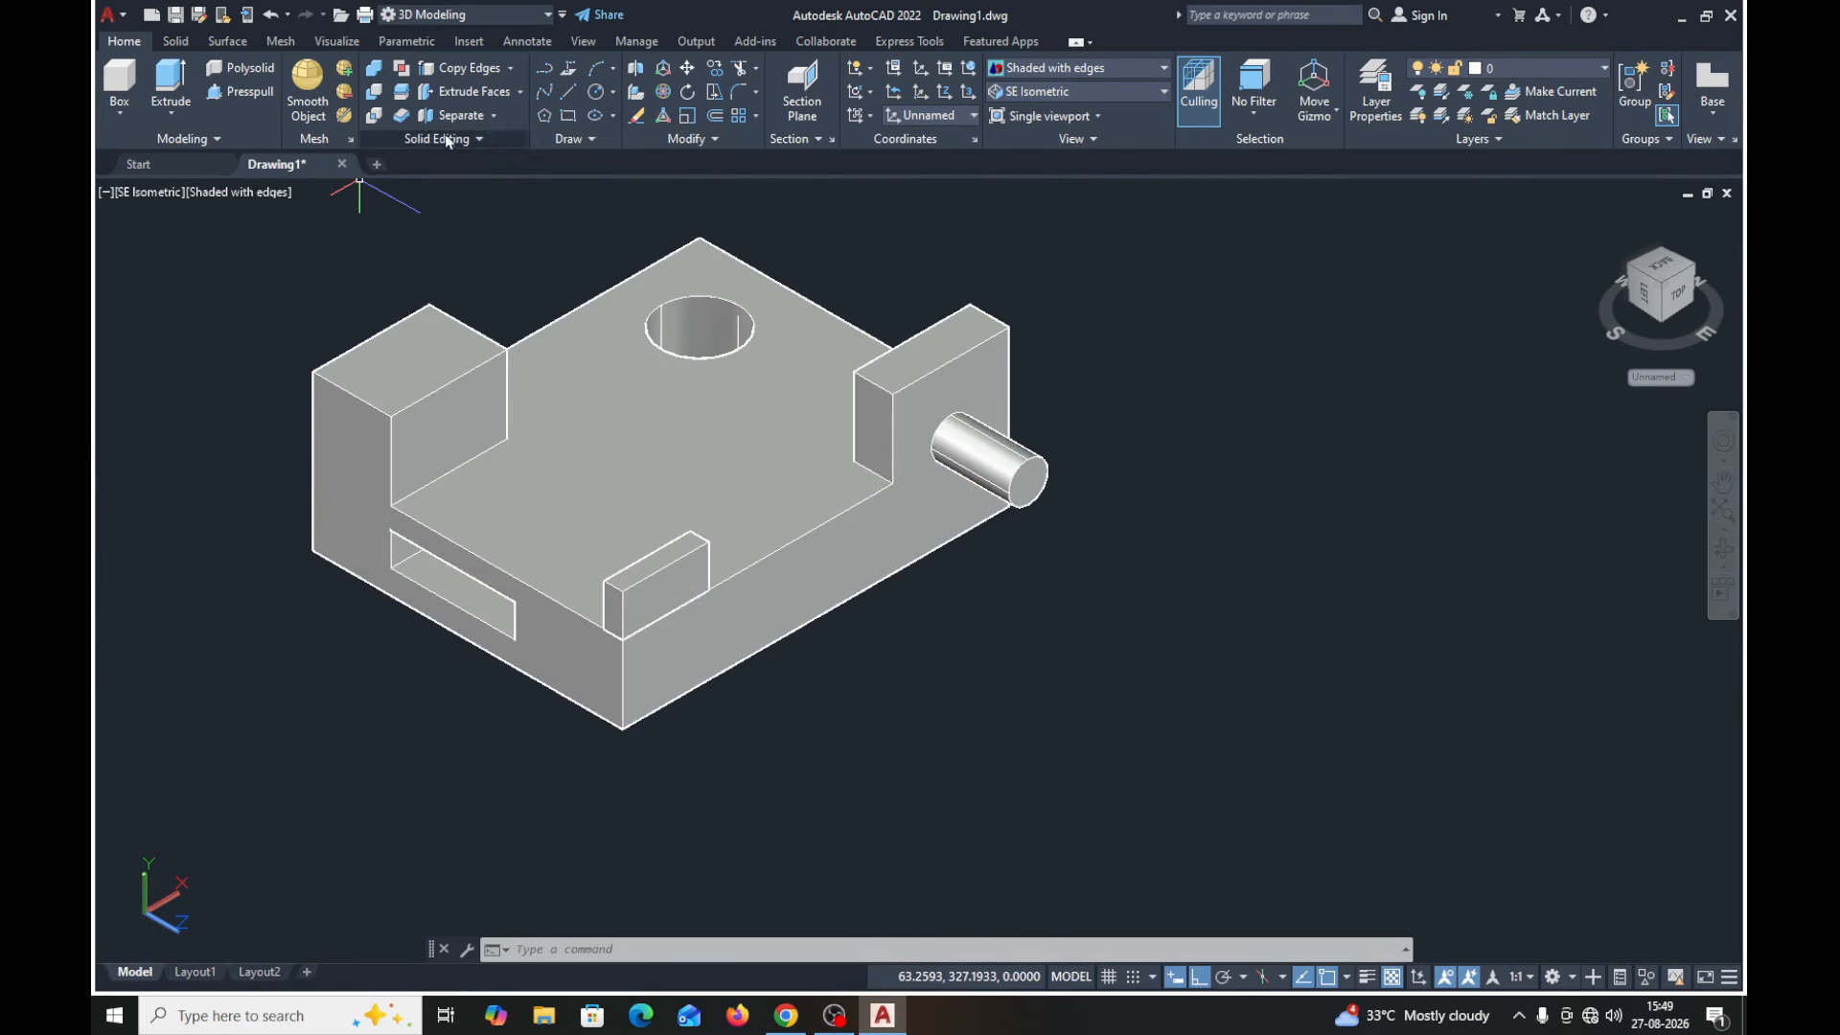
- Union the small upright at the near corner with the main block
{"action": "left_click", "coordinate": [375, 68]}
{"action": "left_click", "coordinate": [601, 426]}
{"action": "left_click", "coordinate": [640, 598]}
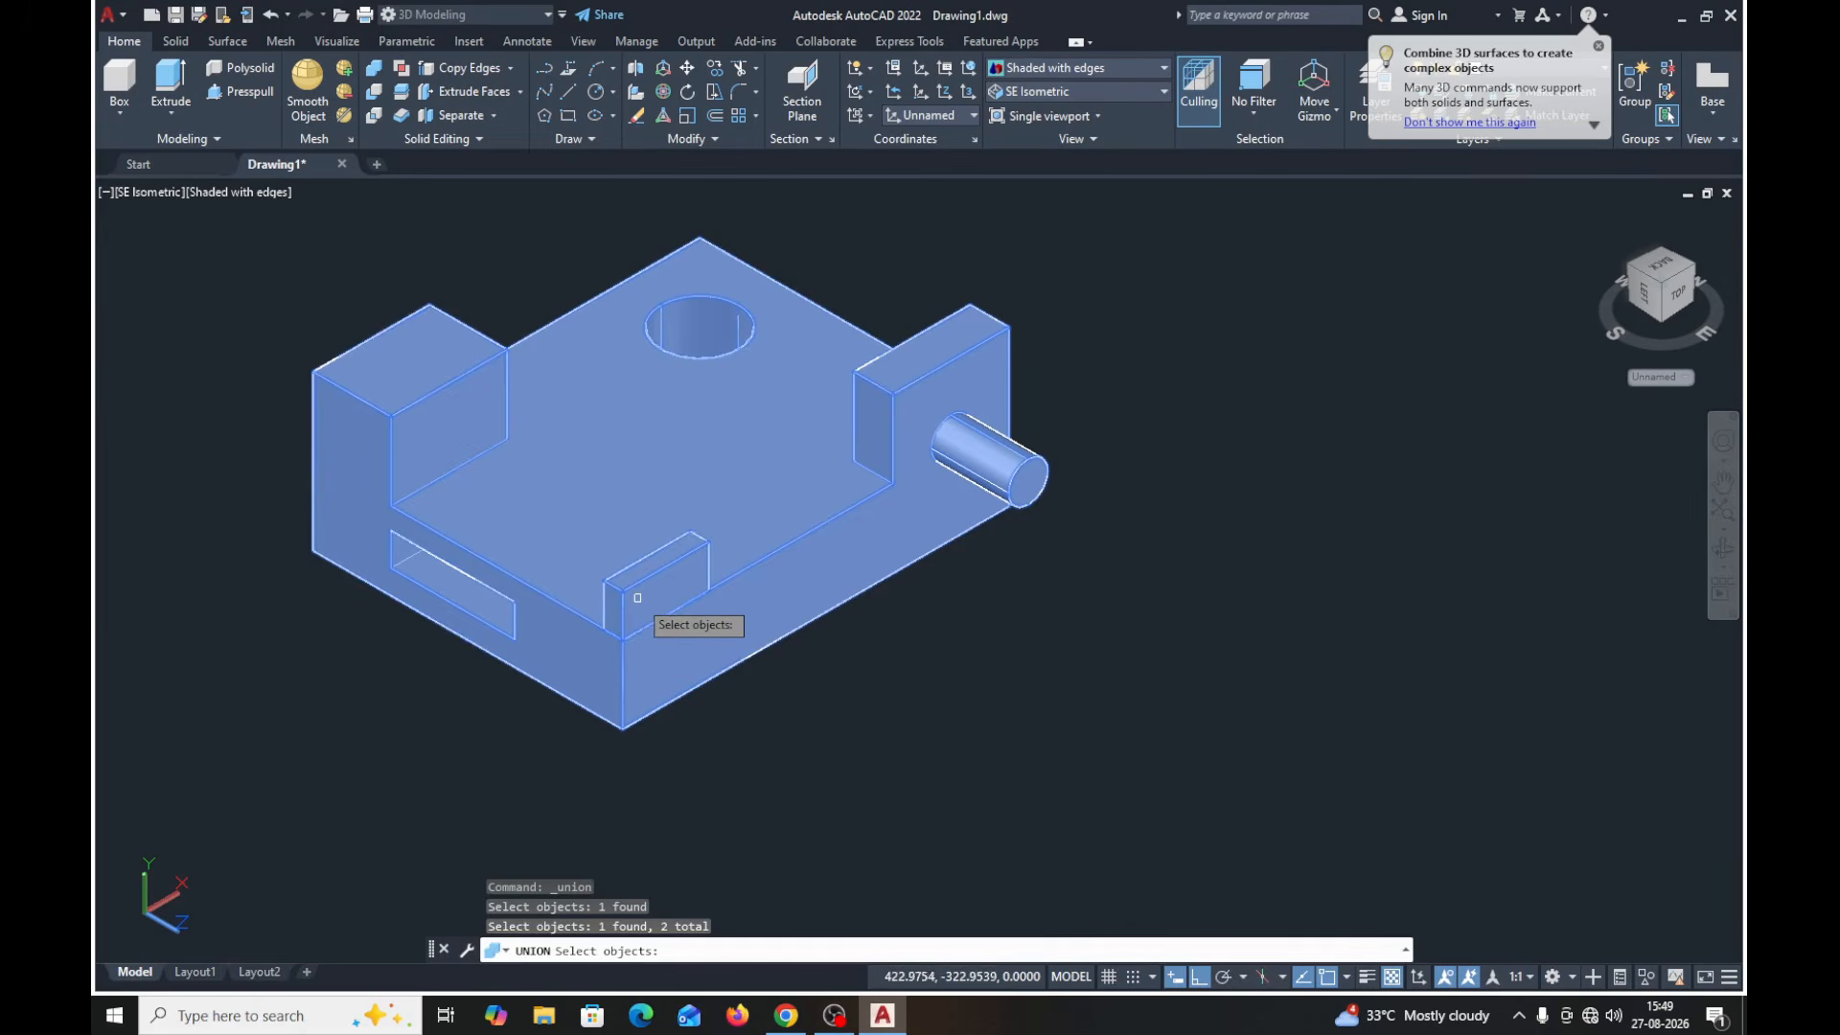
{"action": "key", "text": "Return"}
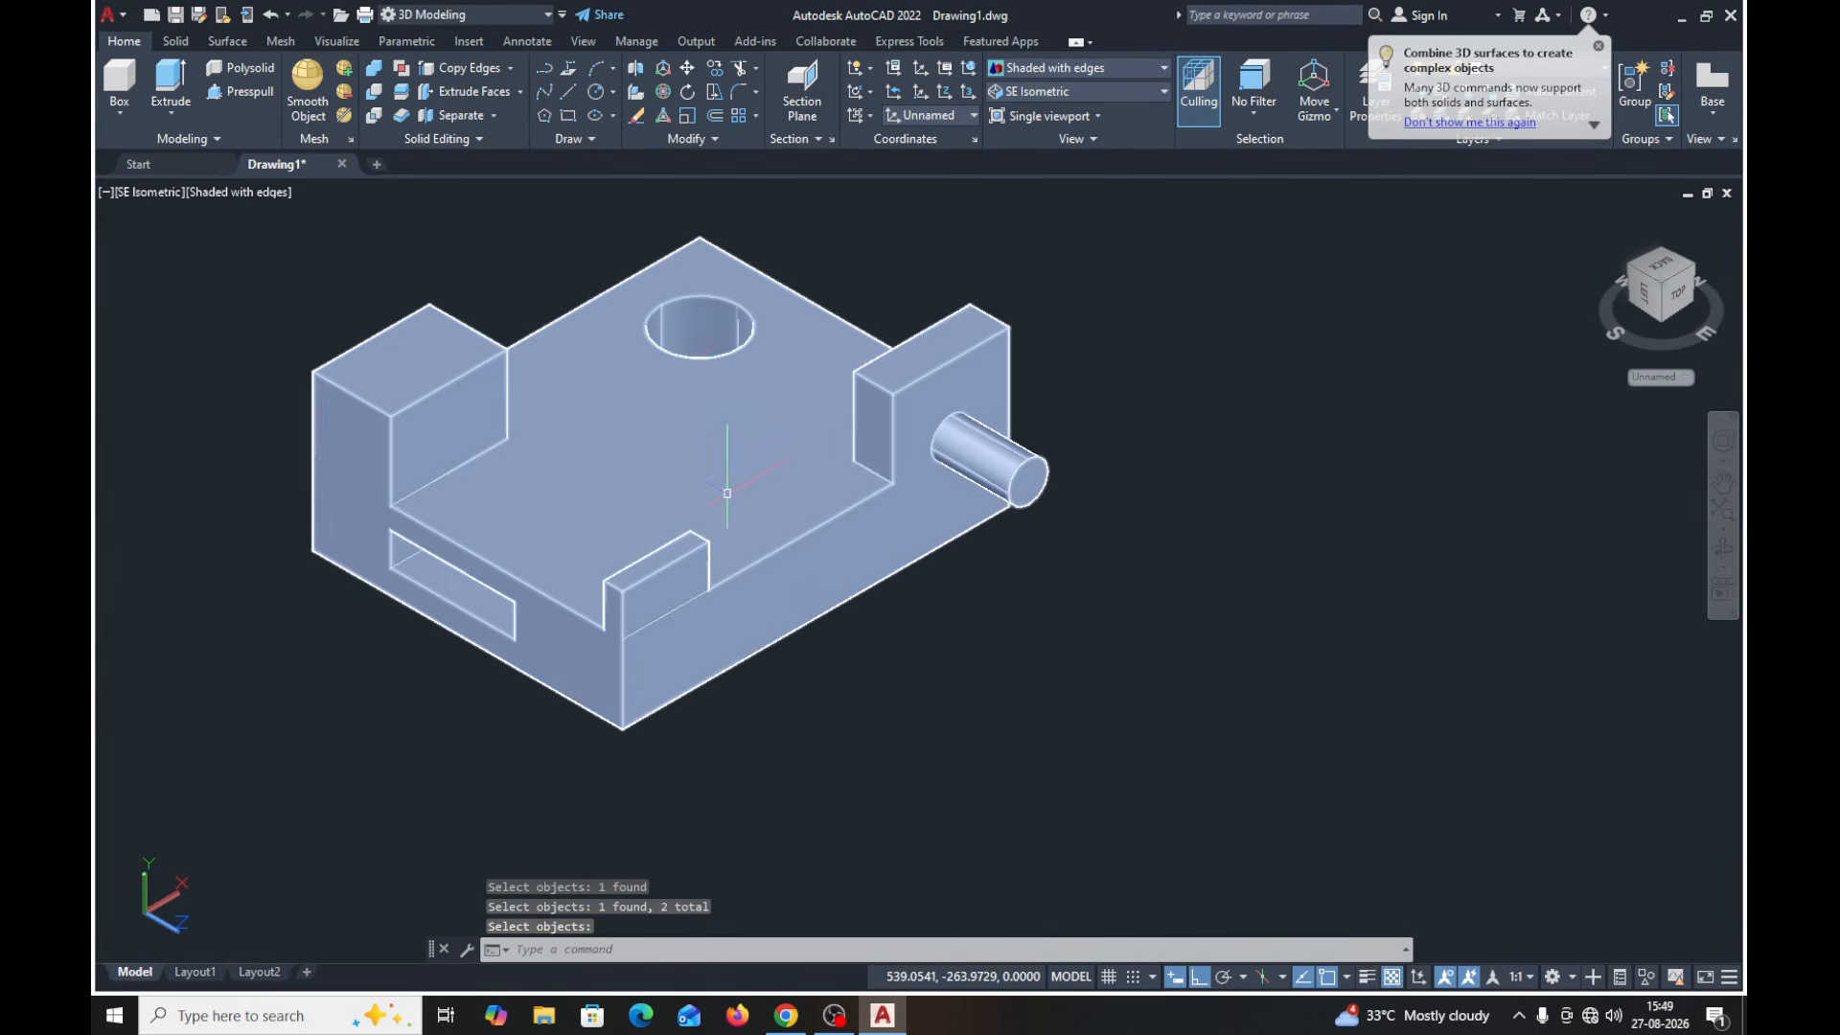
{"action": "left_click", "coordinate": [687, 69]}
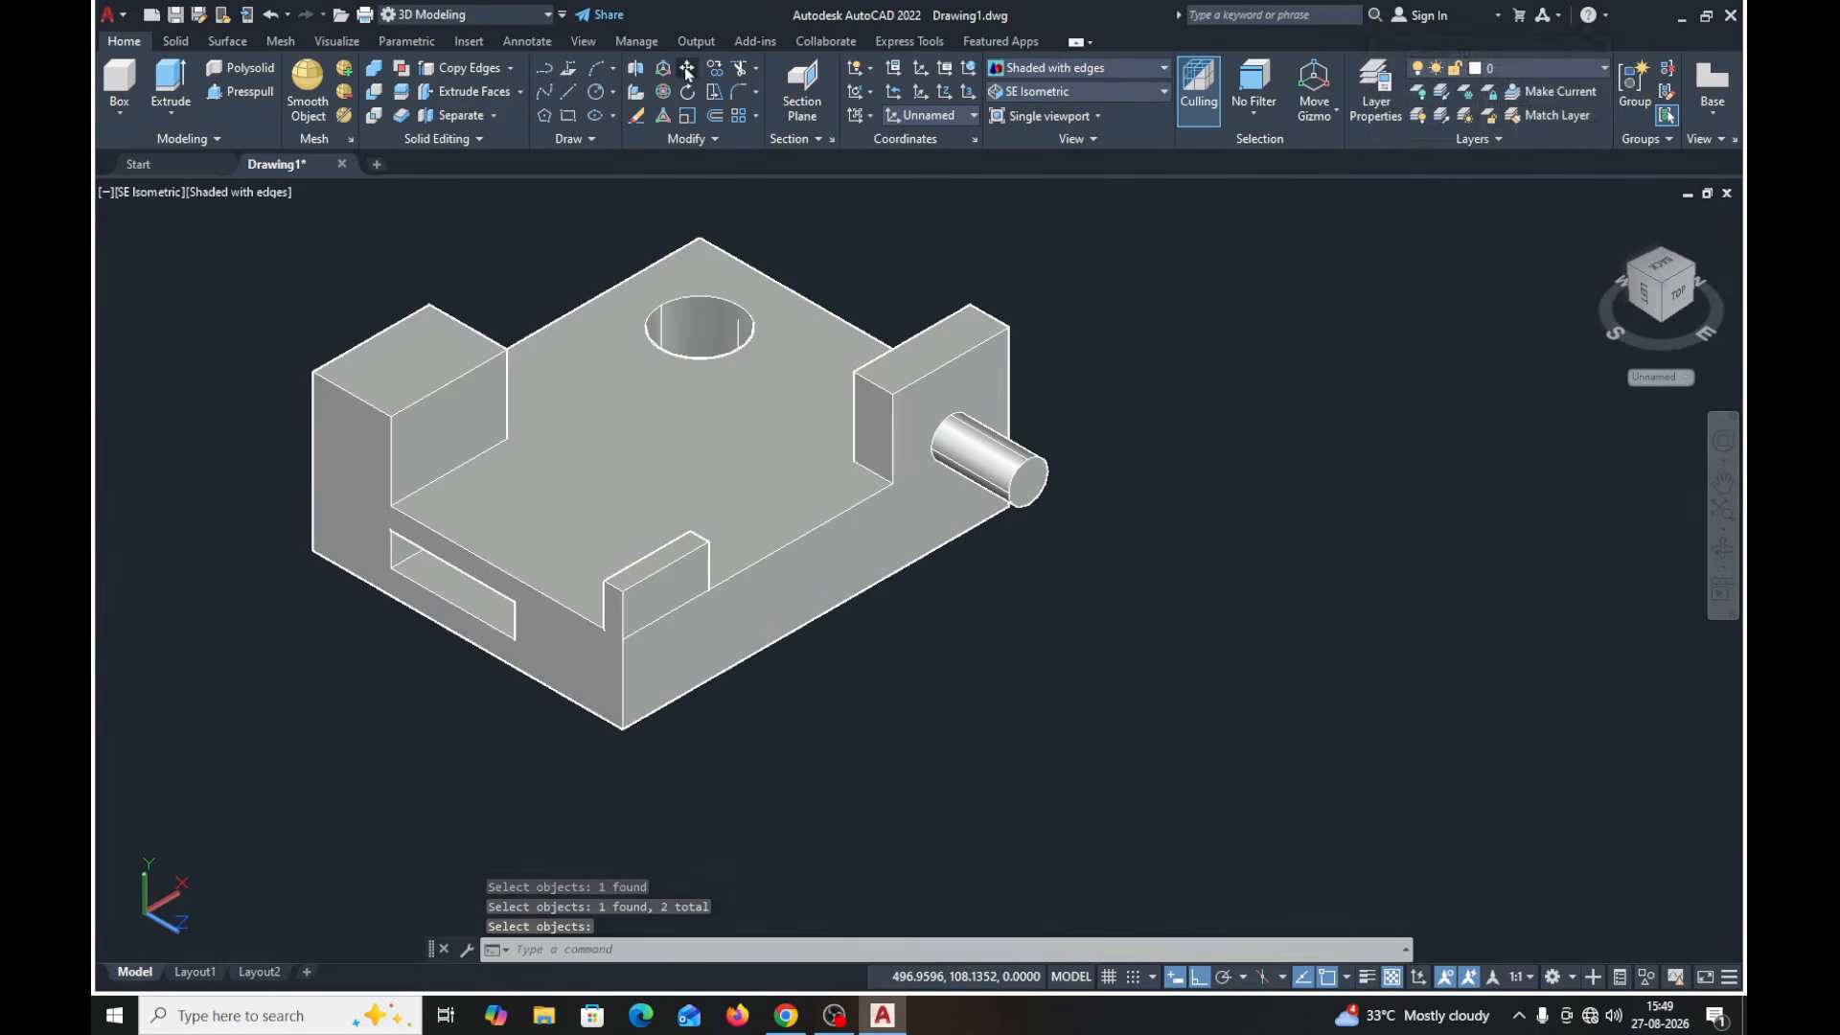
{"action": "left_click", "coordinate": [582, 423]}
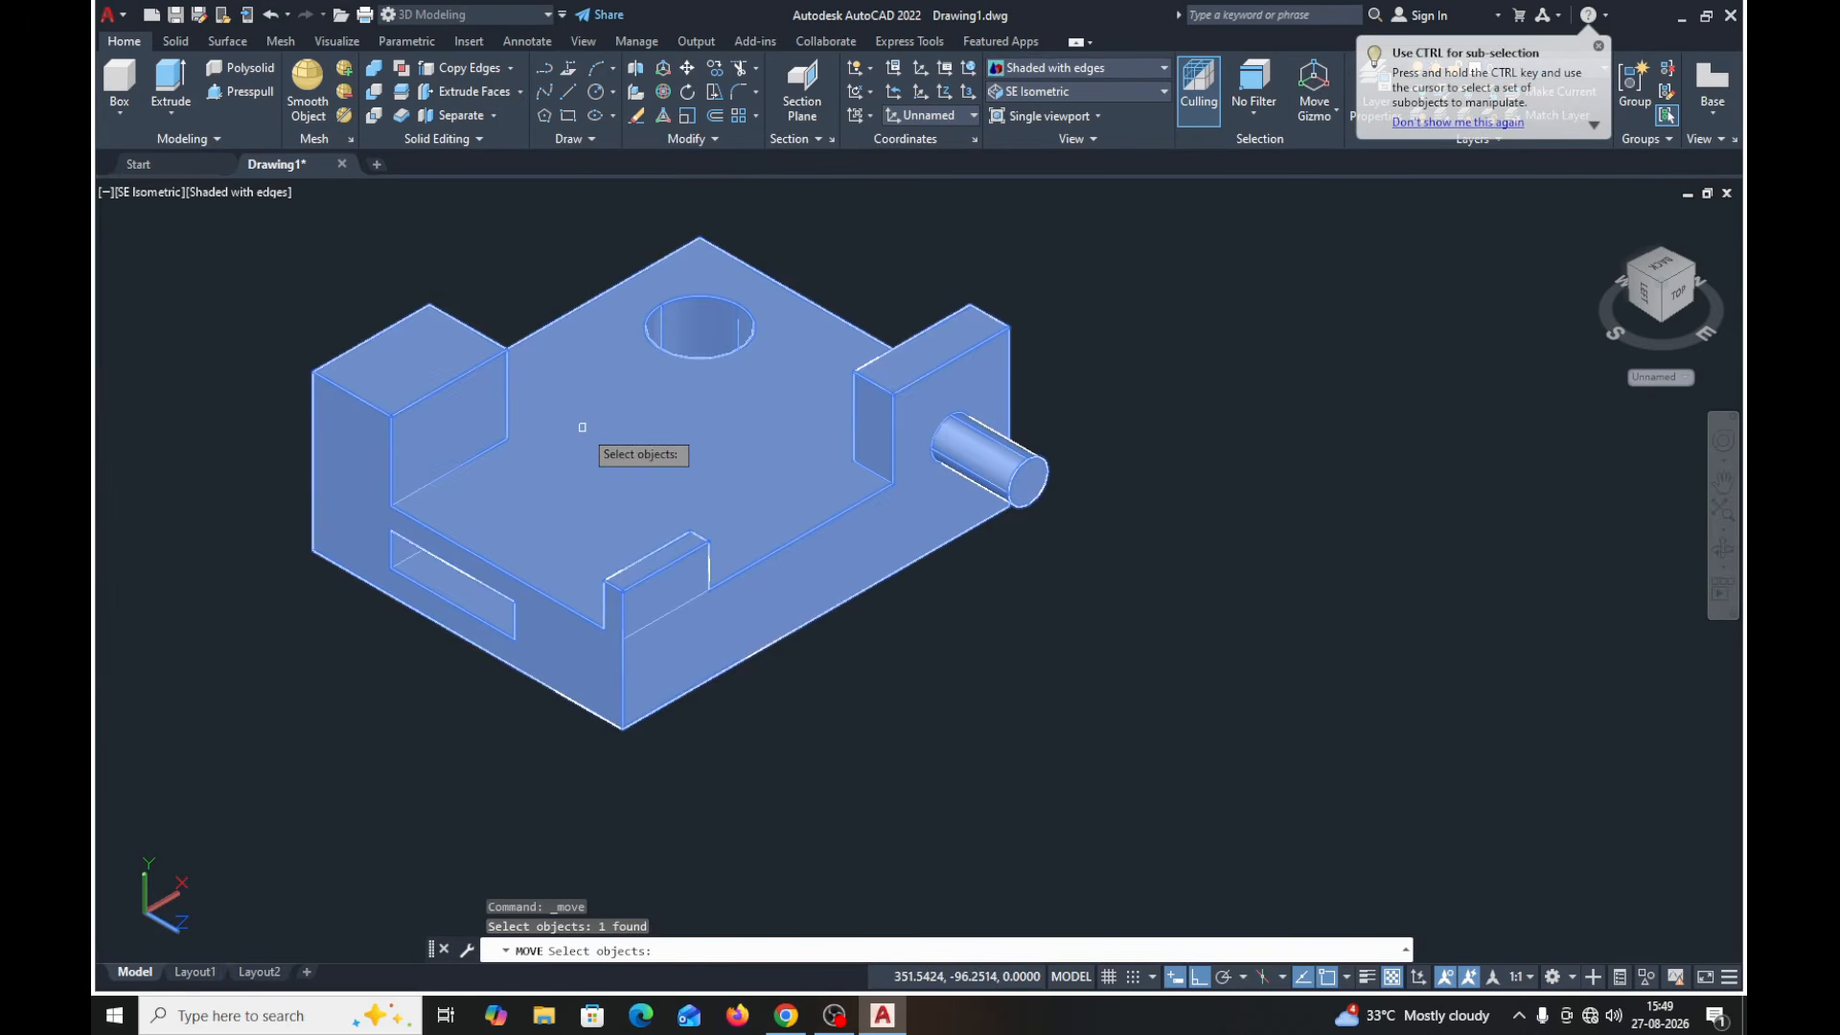
{"action": "key", "text": "Return"}
{"action": "left_click", "coordinate": [637, 773]}
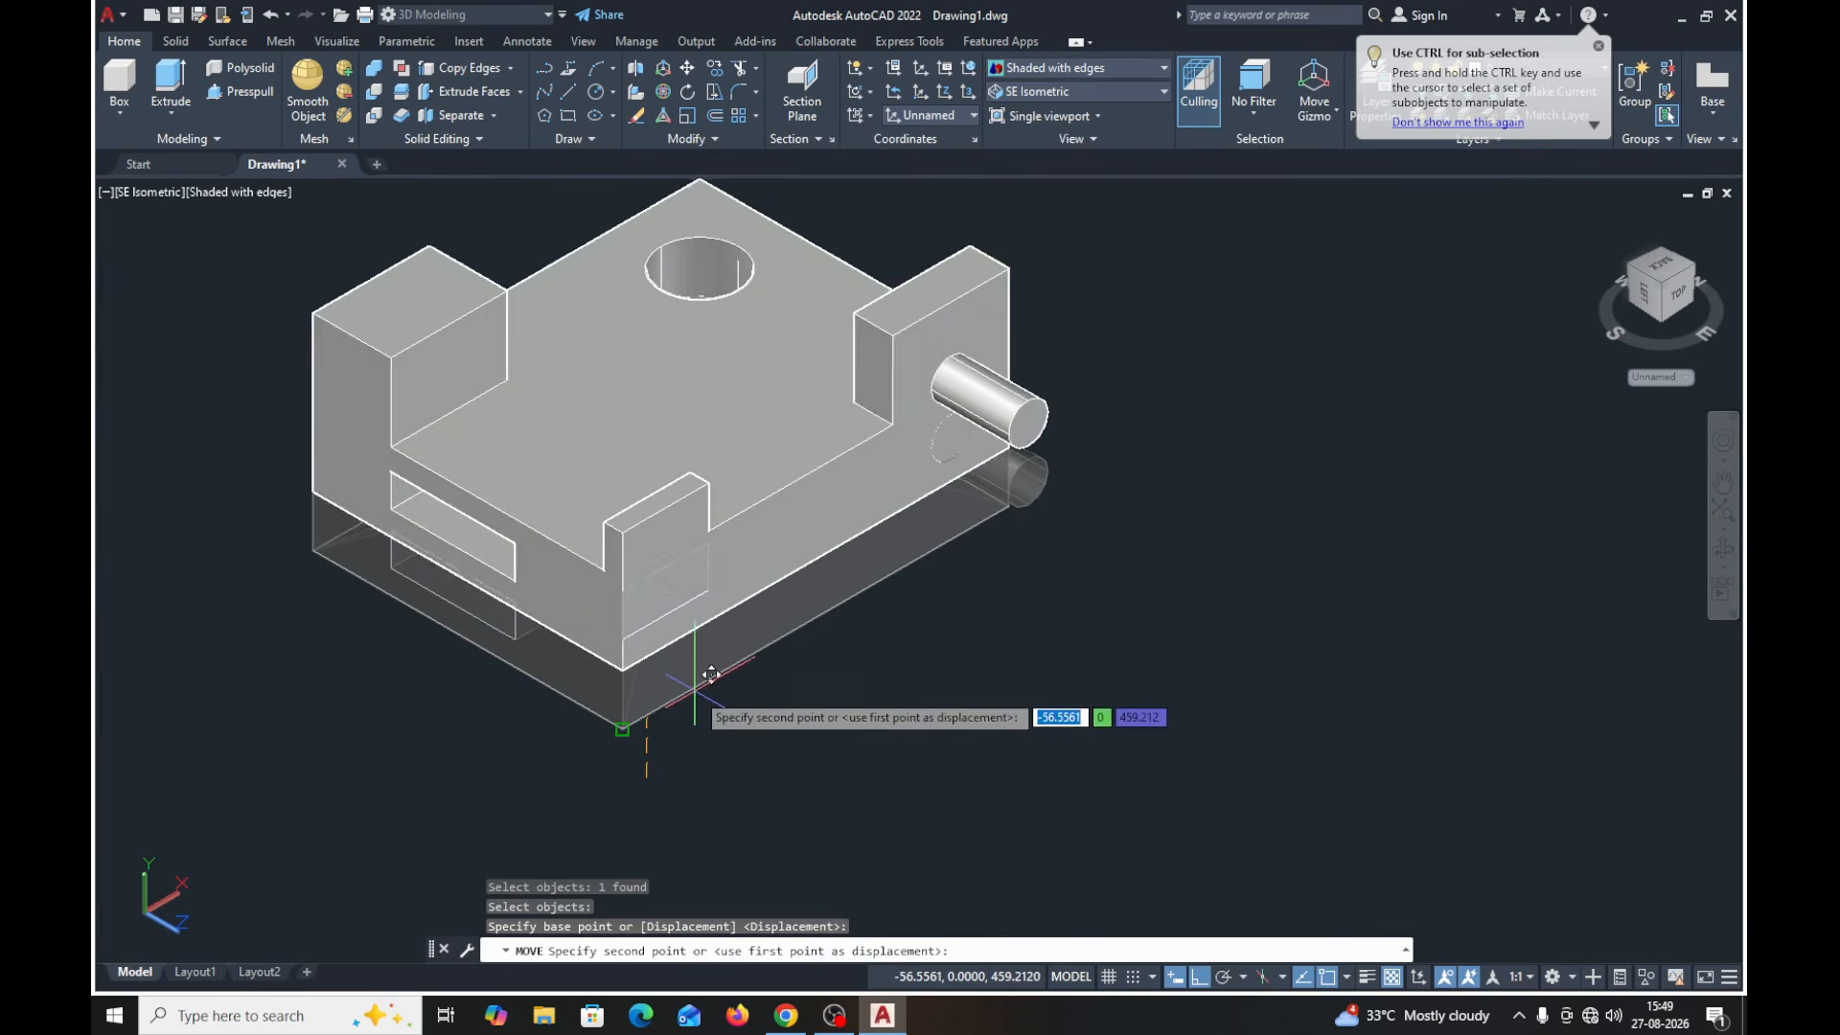
{"action": "key", "text": "Escape"}
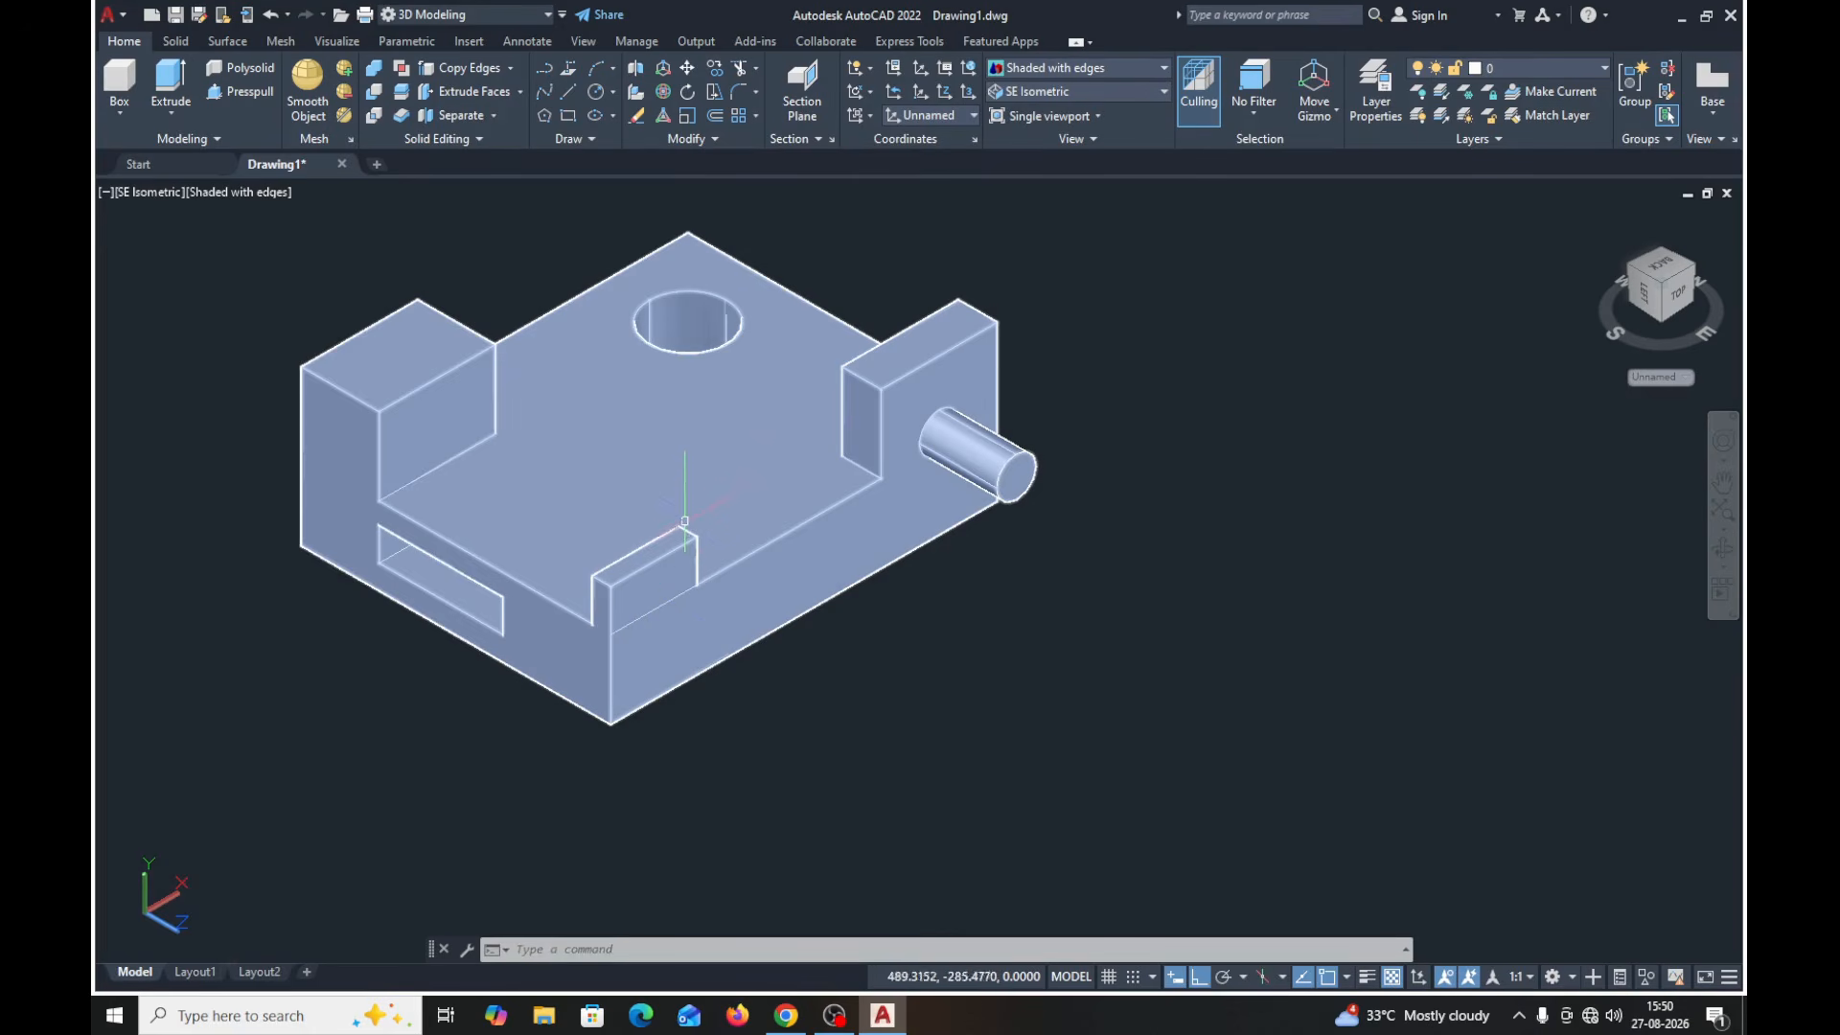
- Set the color of the whole solid to Cyan
{"action": "left_click", "coordinate": [690, 482]}
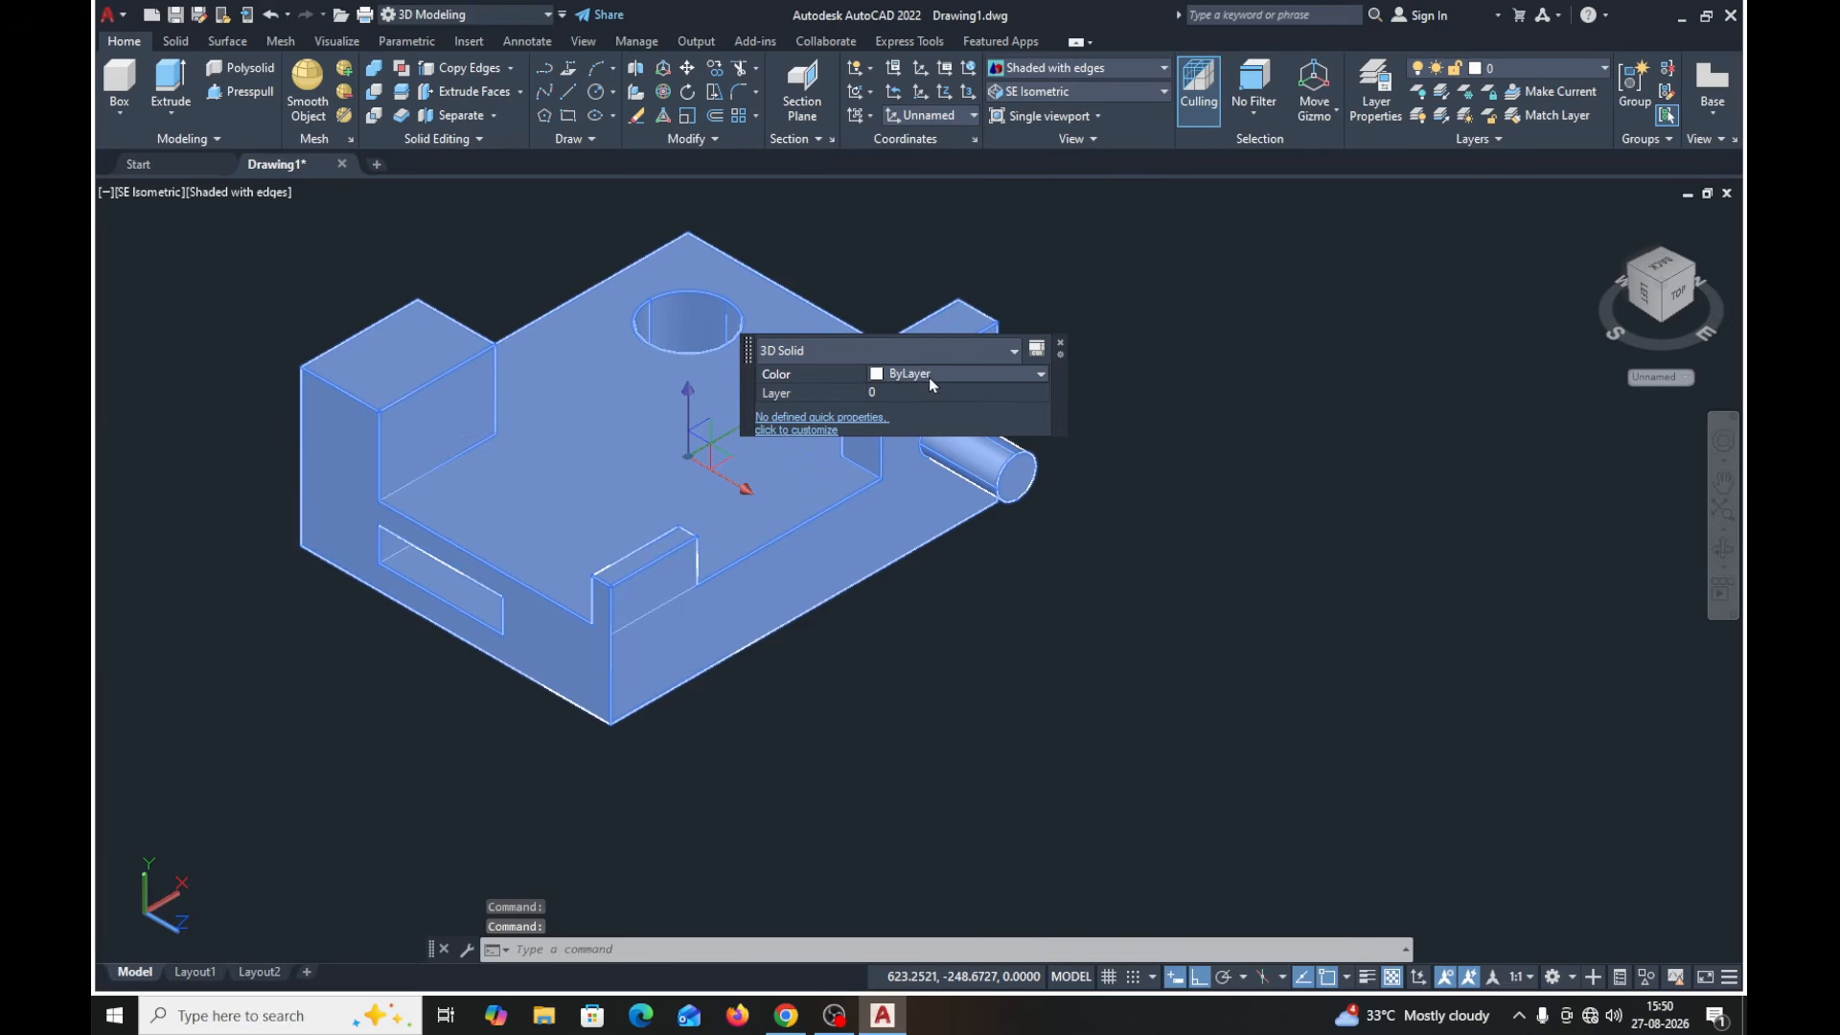
{"action": "left_click", "coordinate": [990, 373]}
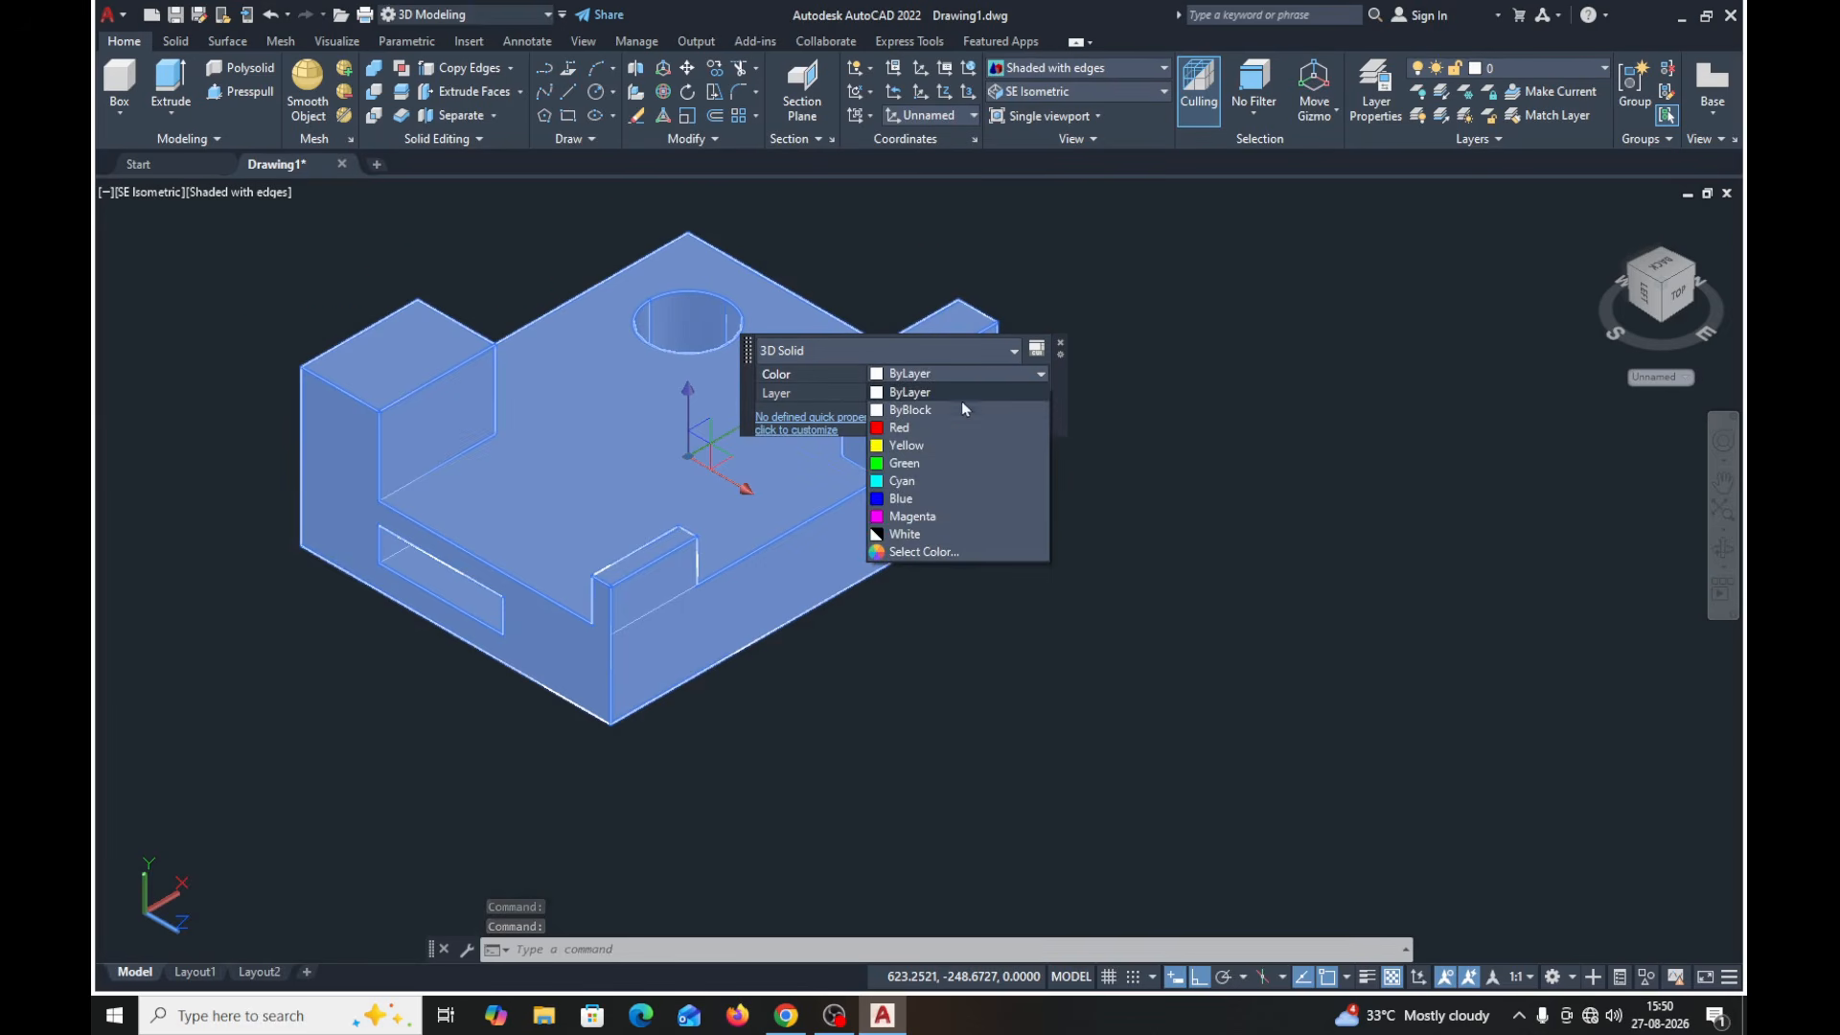
{"action": "left_click", "coordinate": [898, 482]}
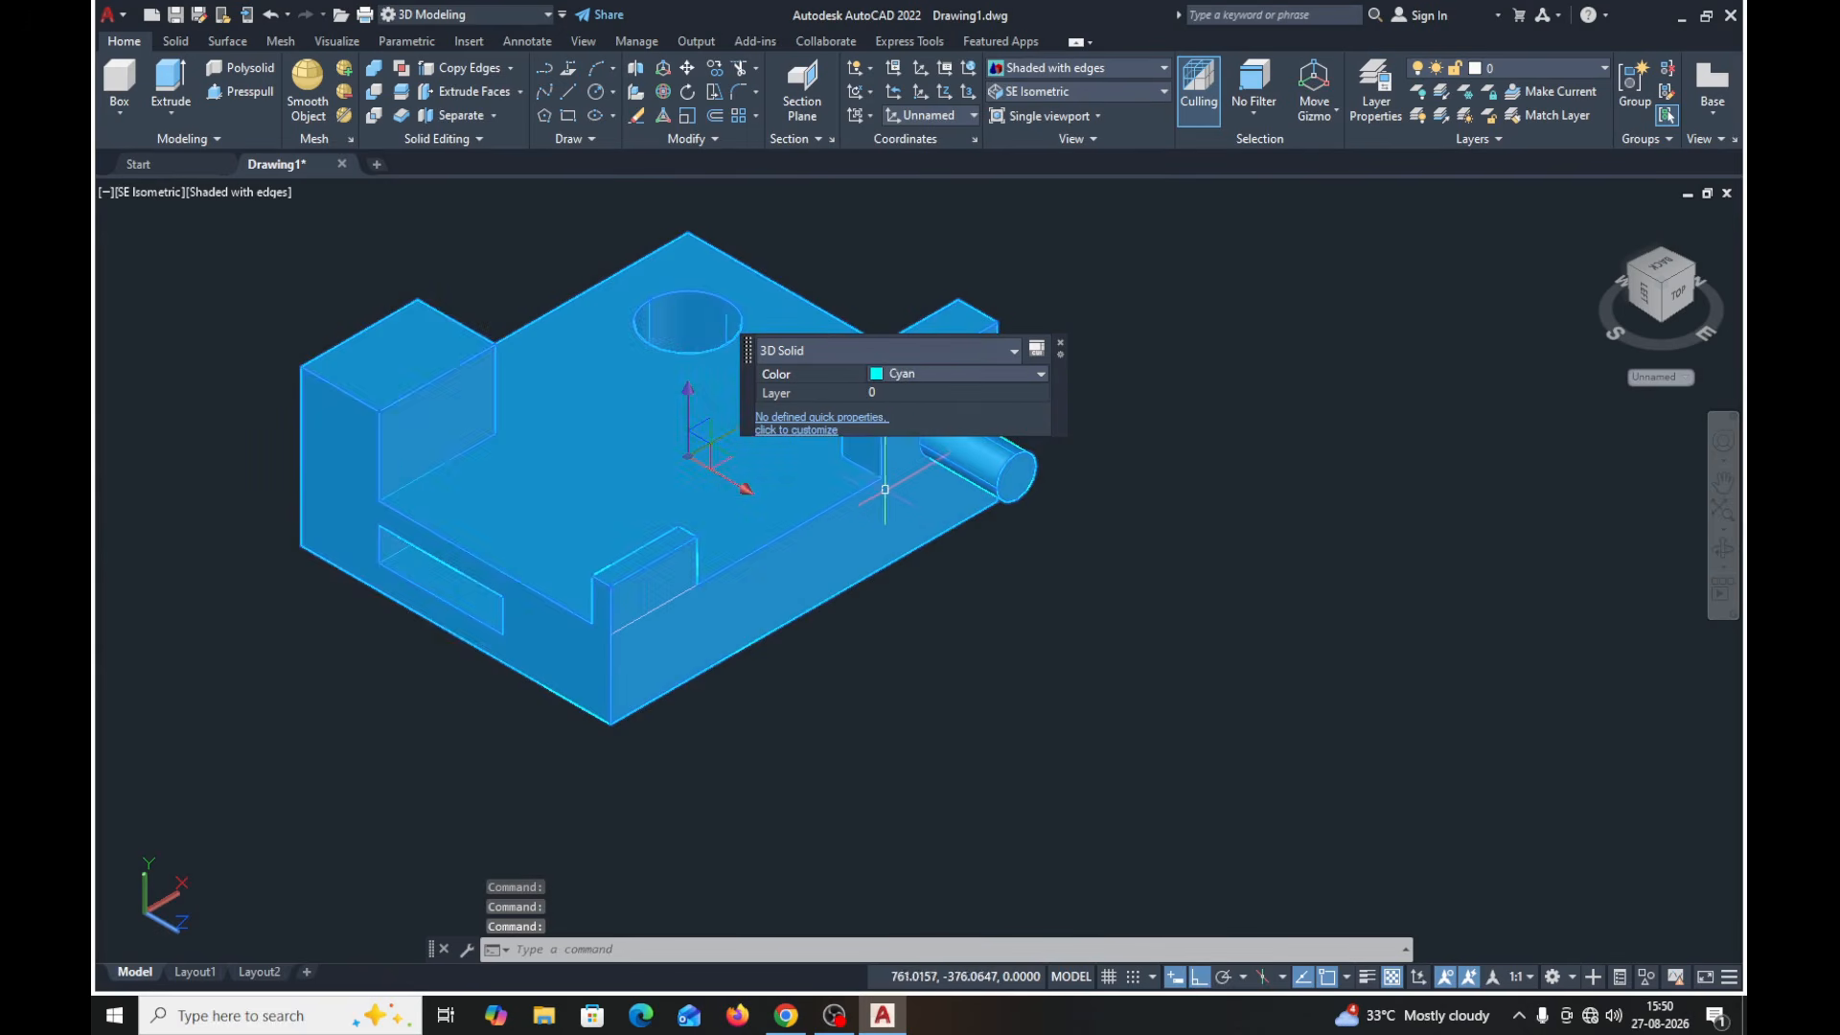
{"action": "key", "text": "Escape"}
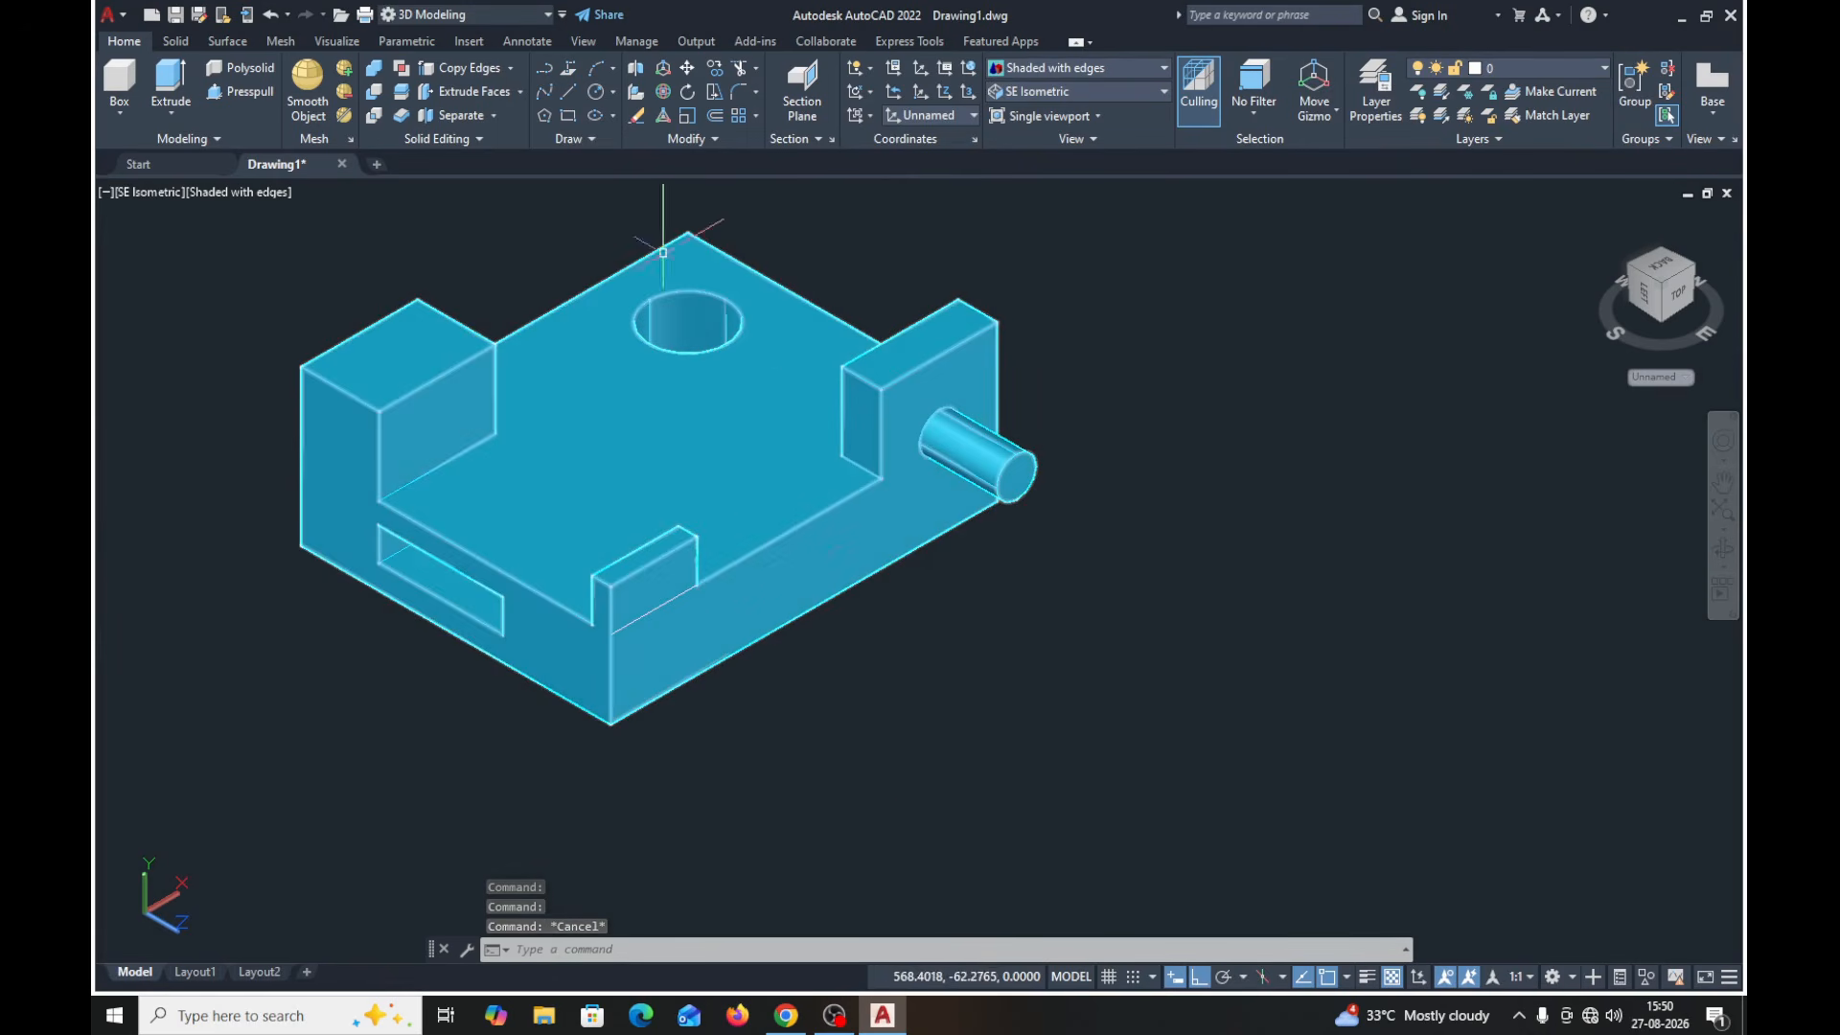
- Color the block's right side face, including the faces of both uprights, with red index color 10
{"action": "left_click", "coordinate": [521, 92]}
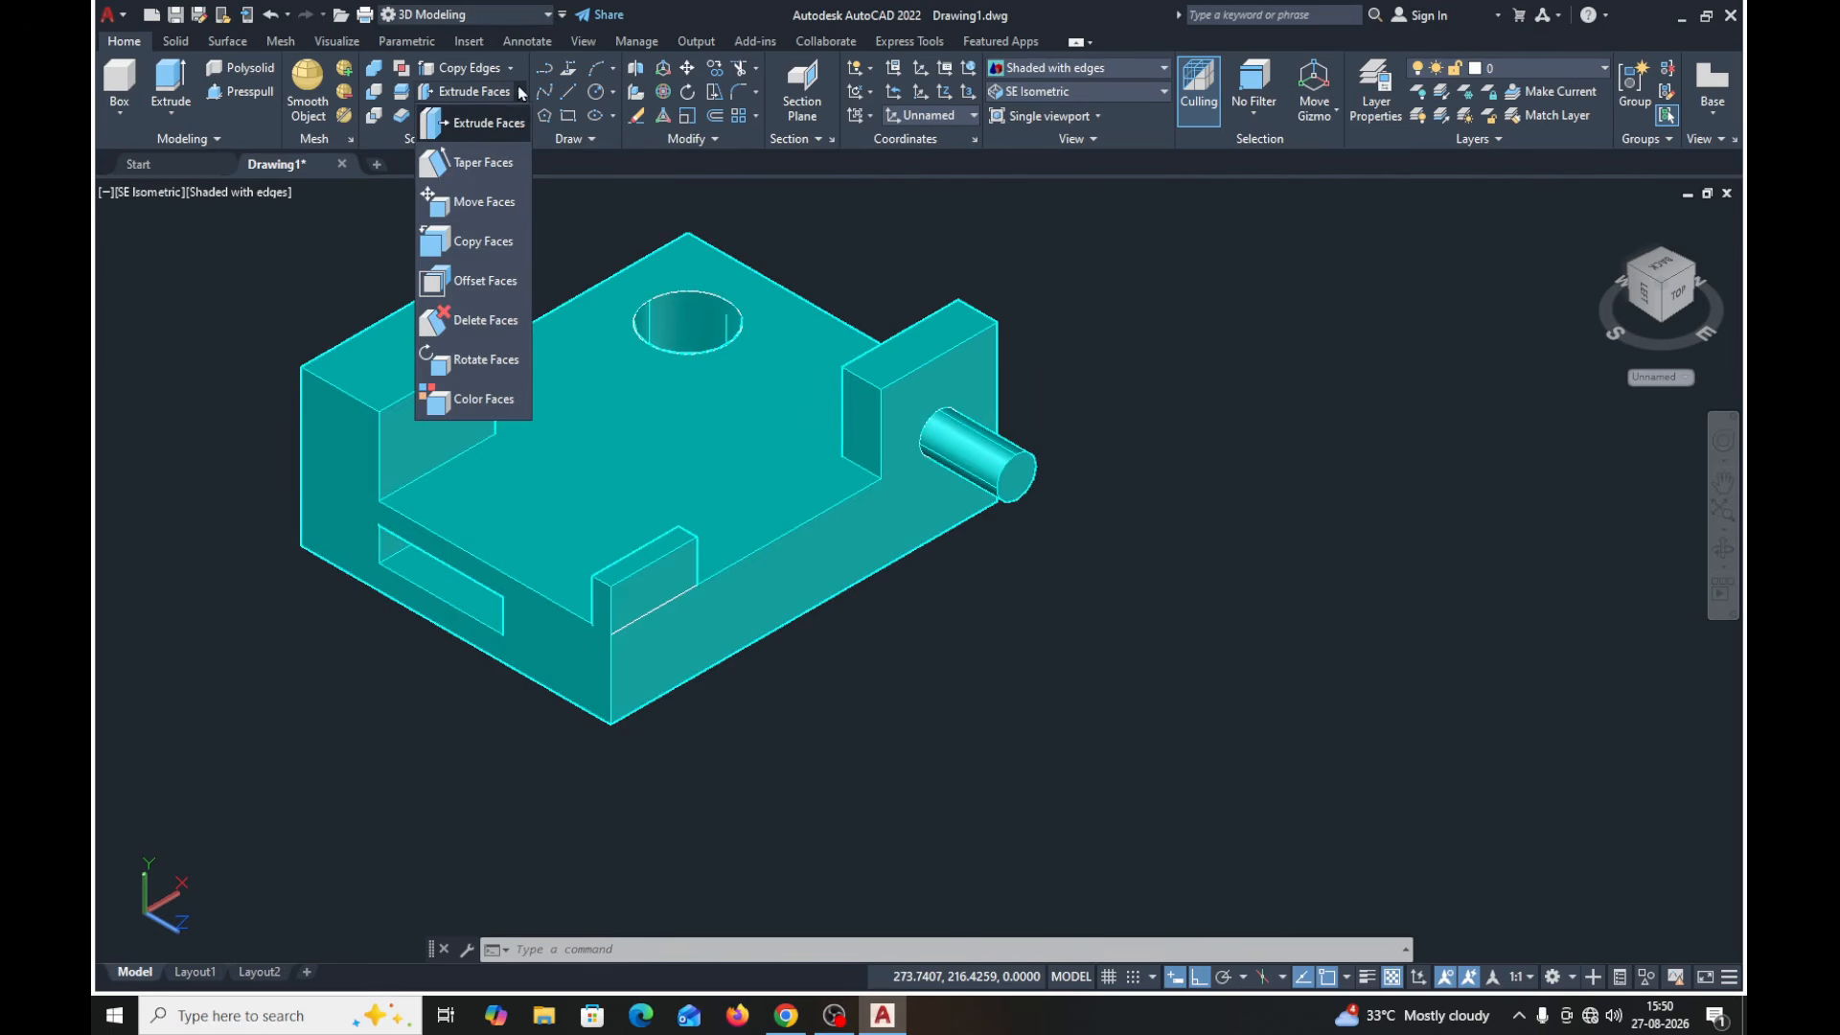
{"action": "left_click", "coordinate": [476, 399]}
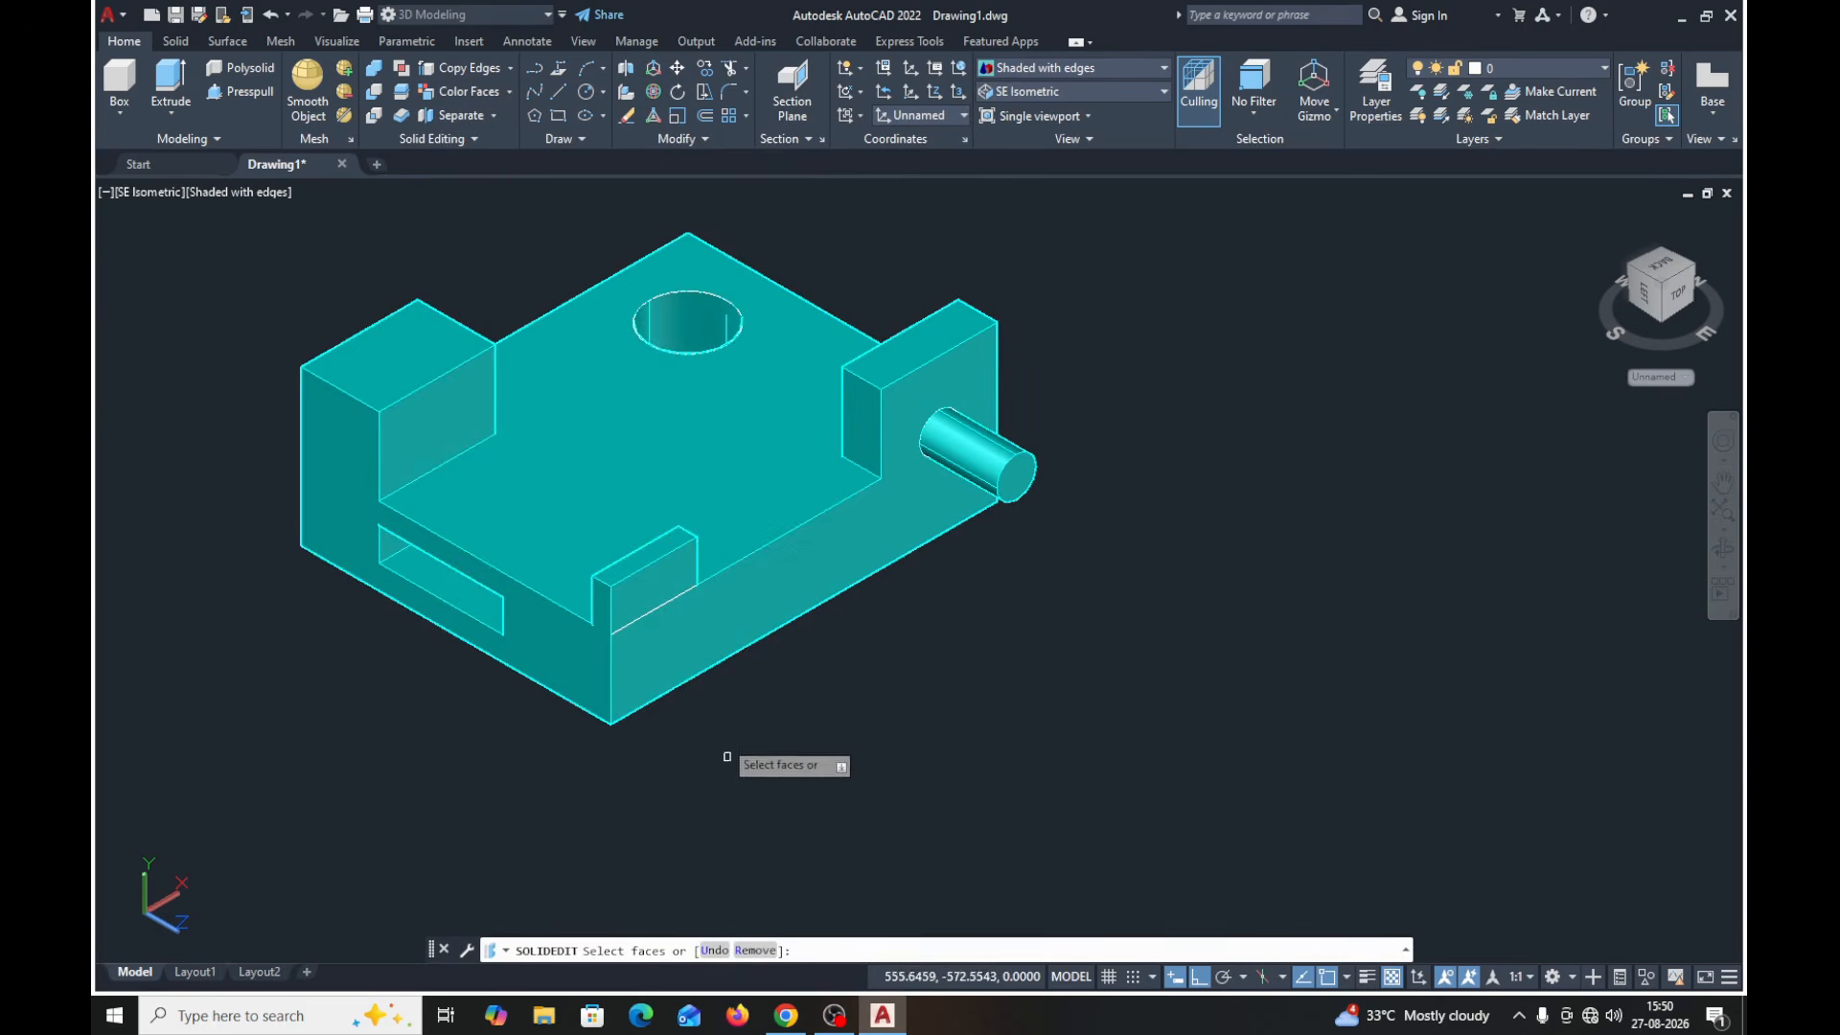
{"action": "left_click", "coordinate": [702, 638]}
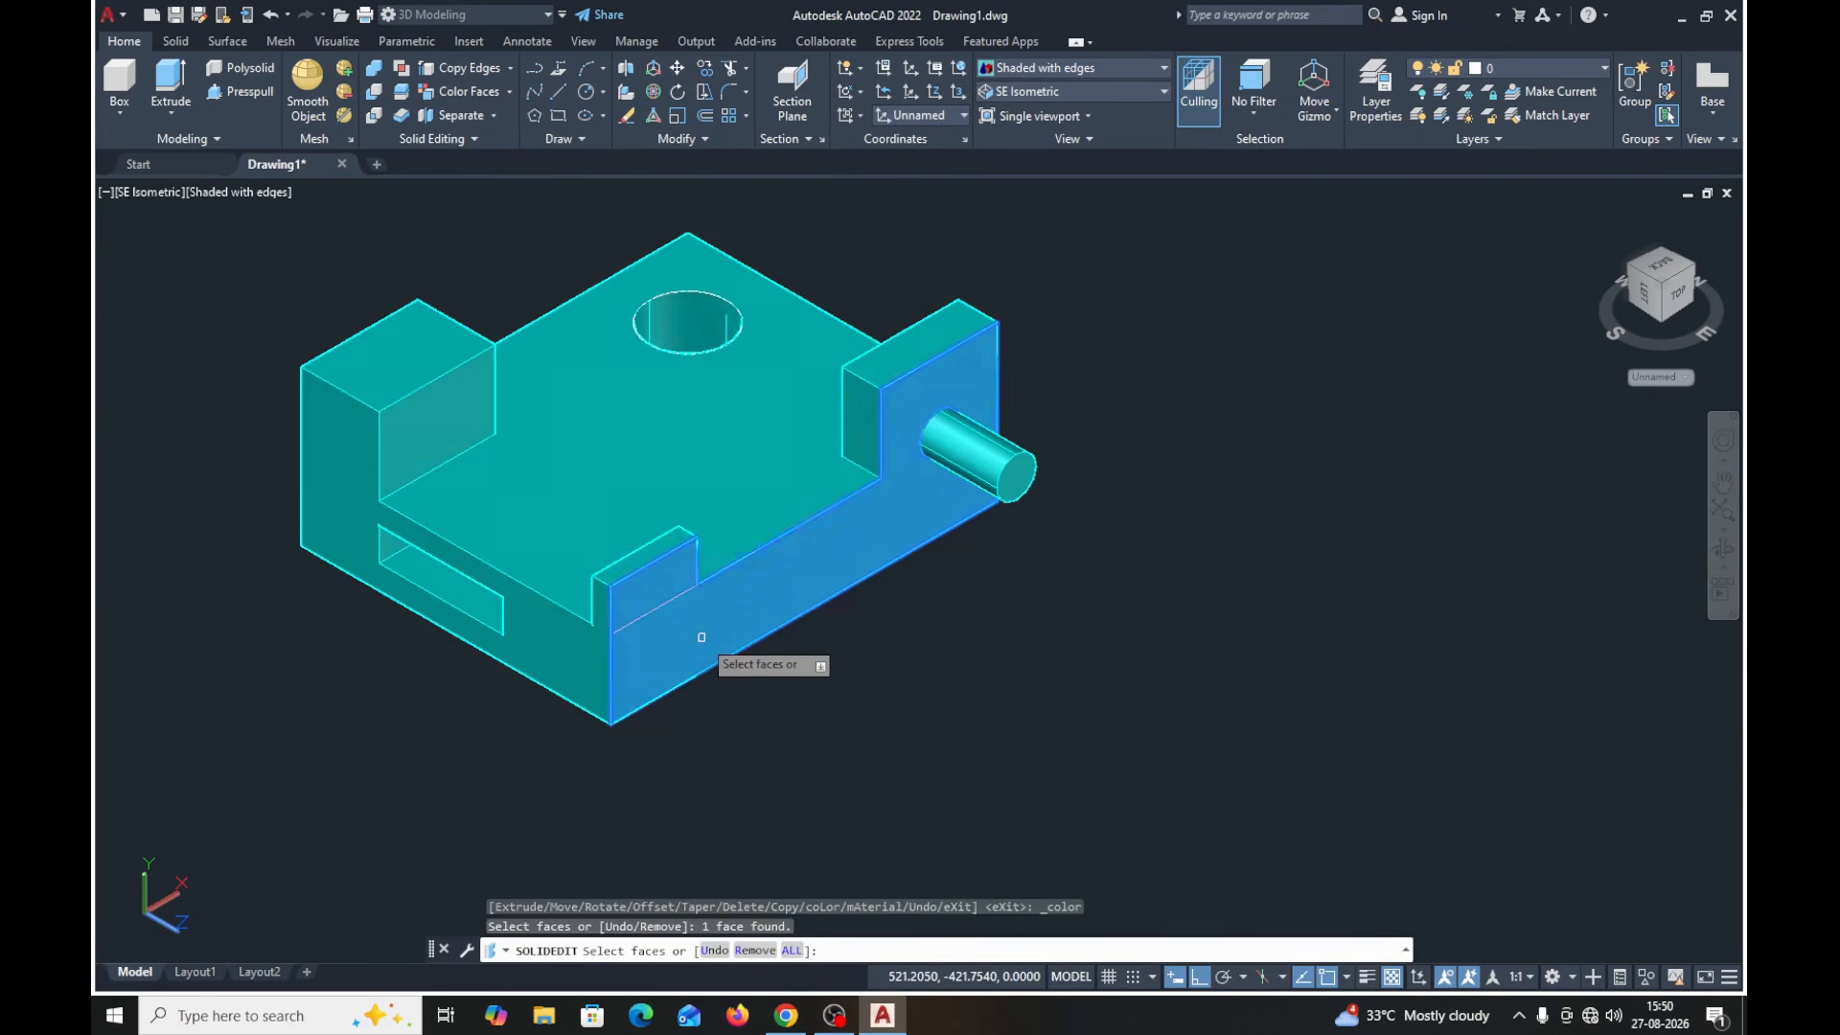
{"action": "key", "text": "Return"}
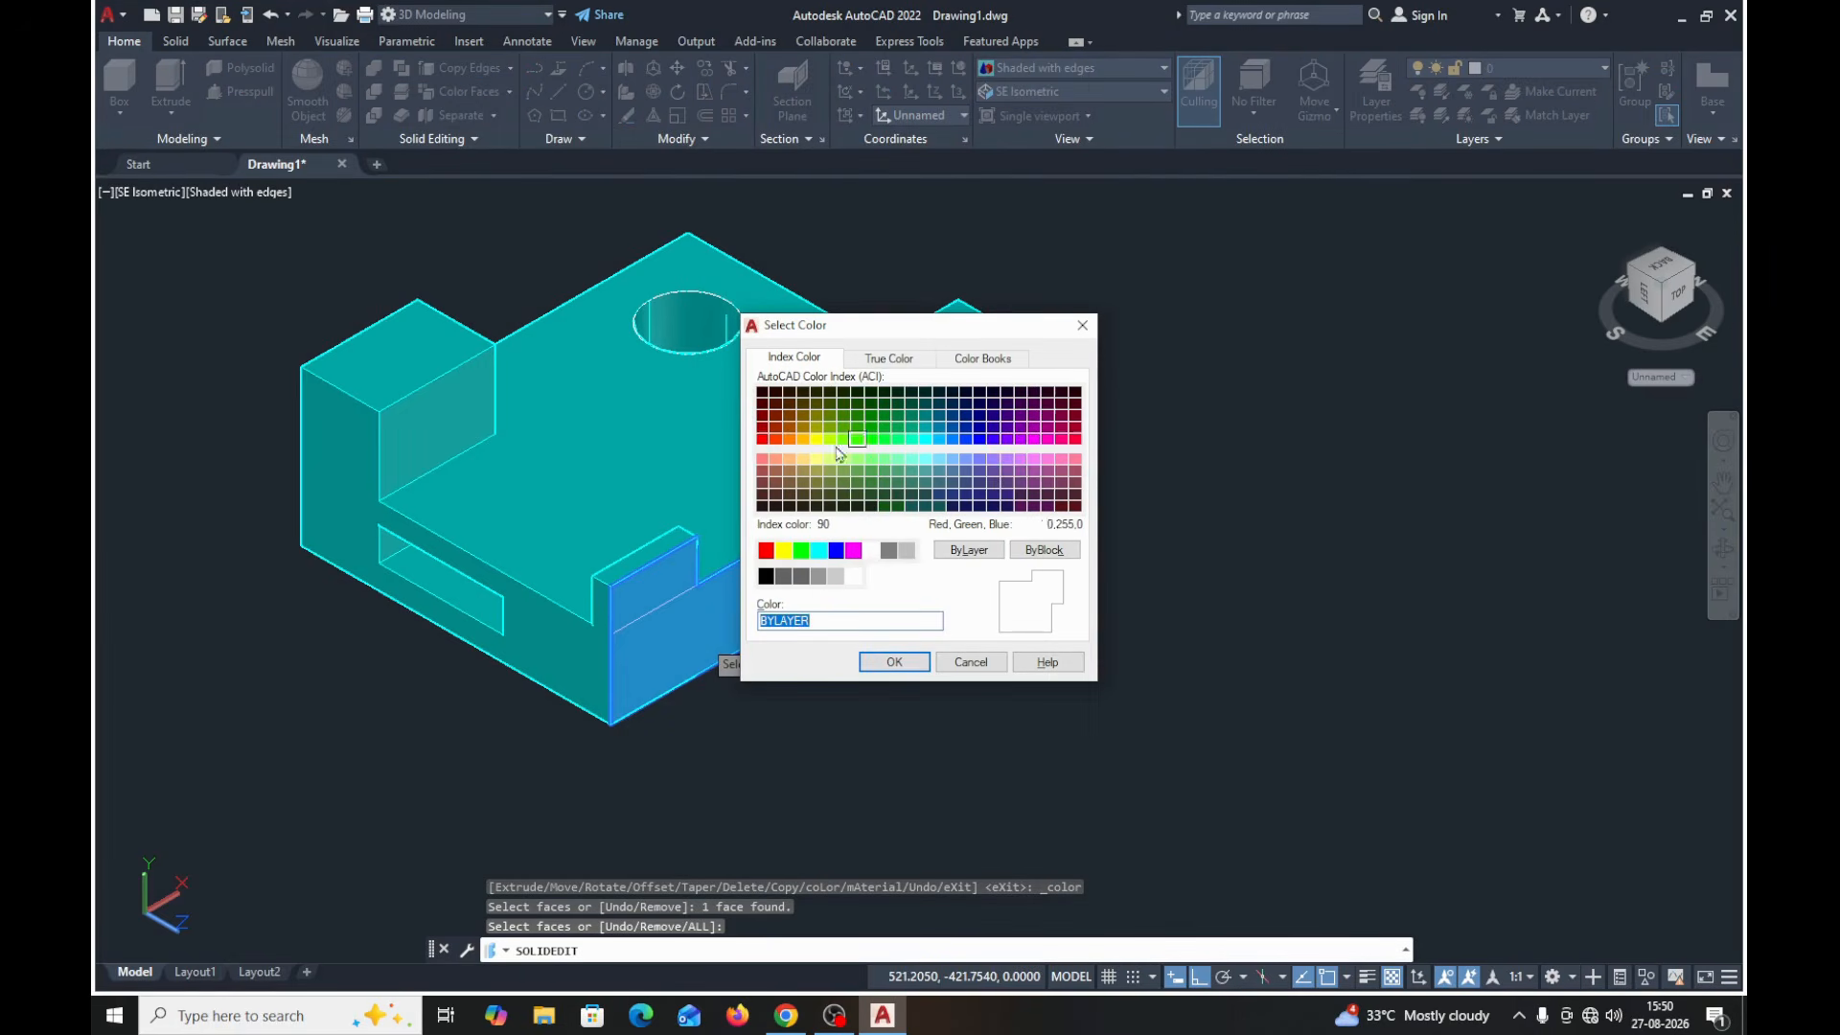
{"action": "left_click", "coordinate": [762, 439]}
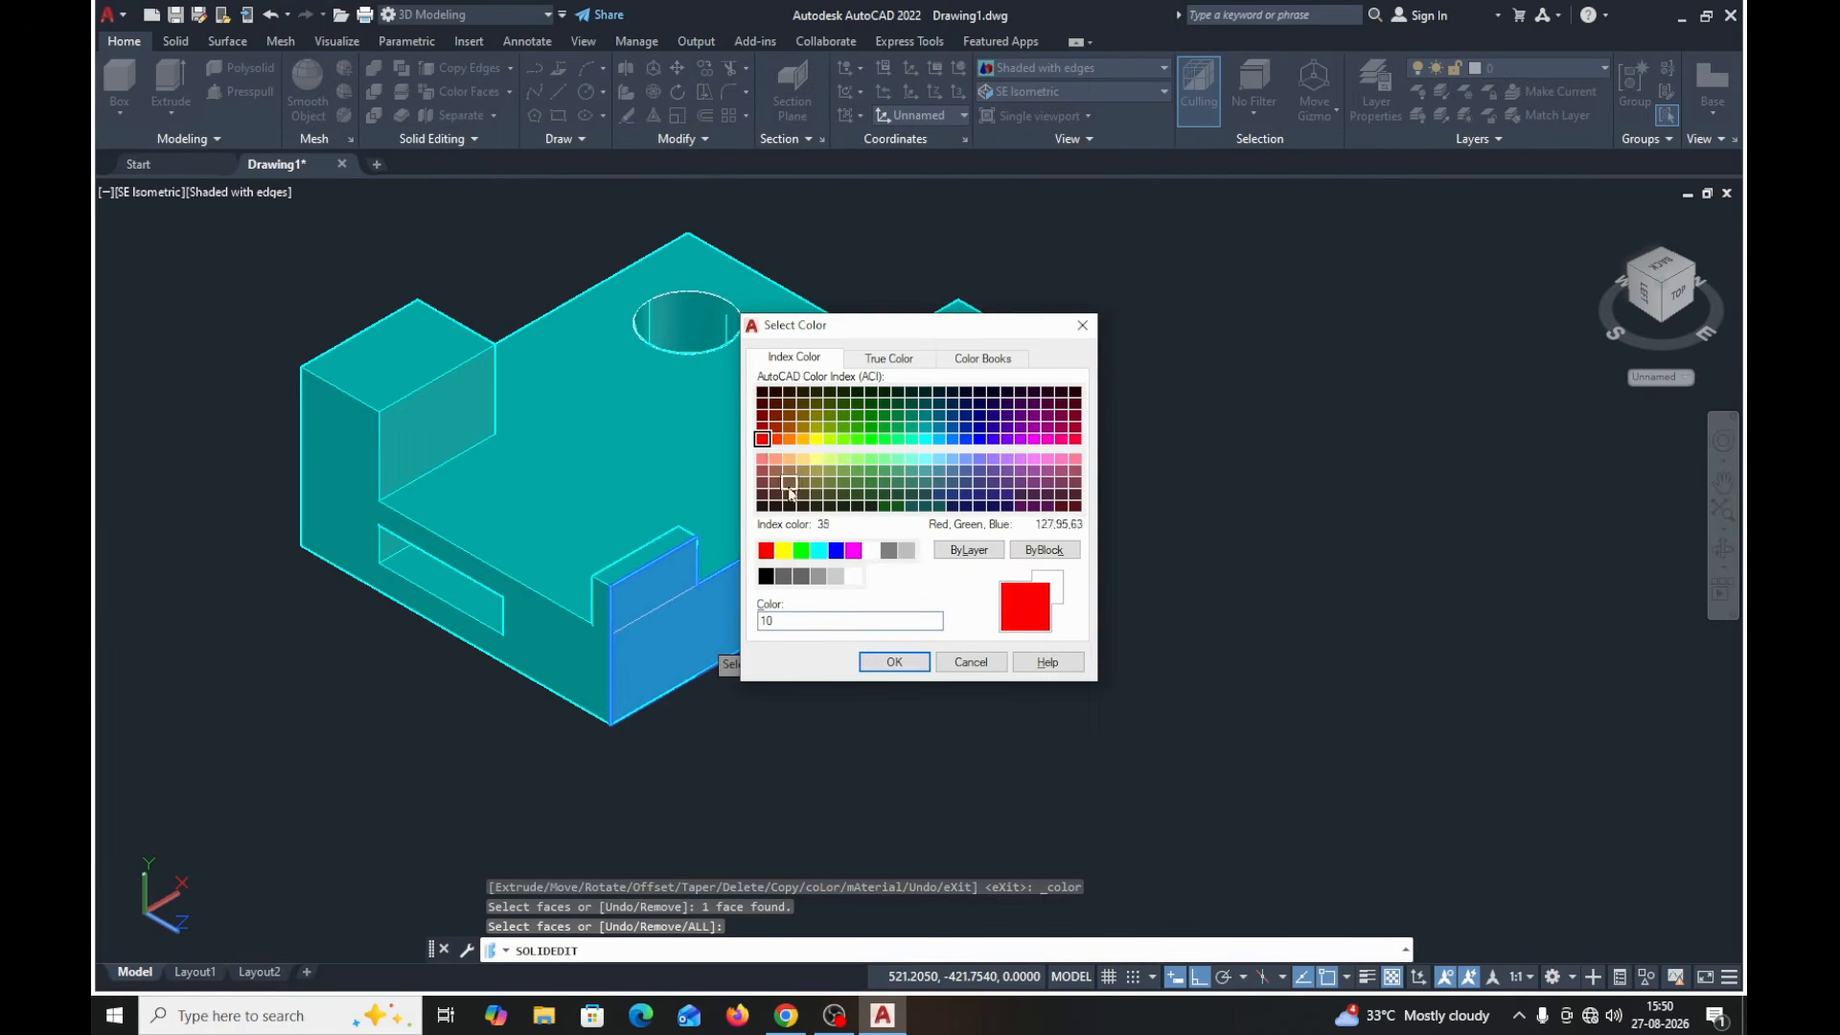
{"action": "left_click", "coordinate": [894, 661]}
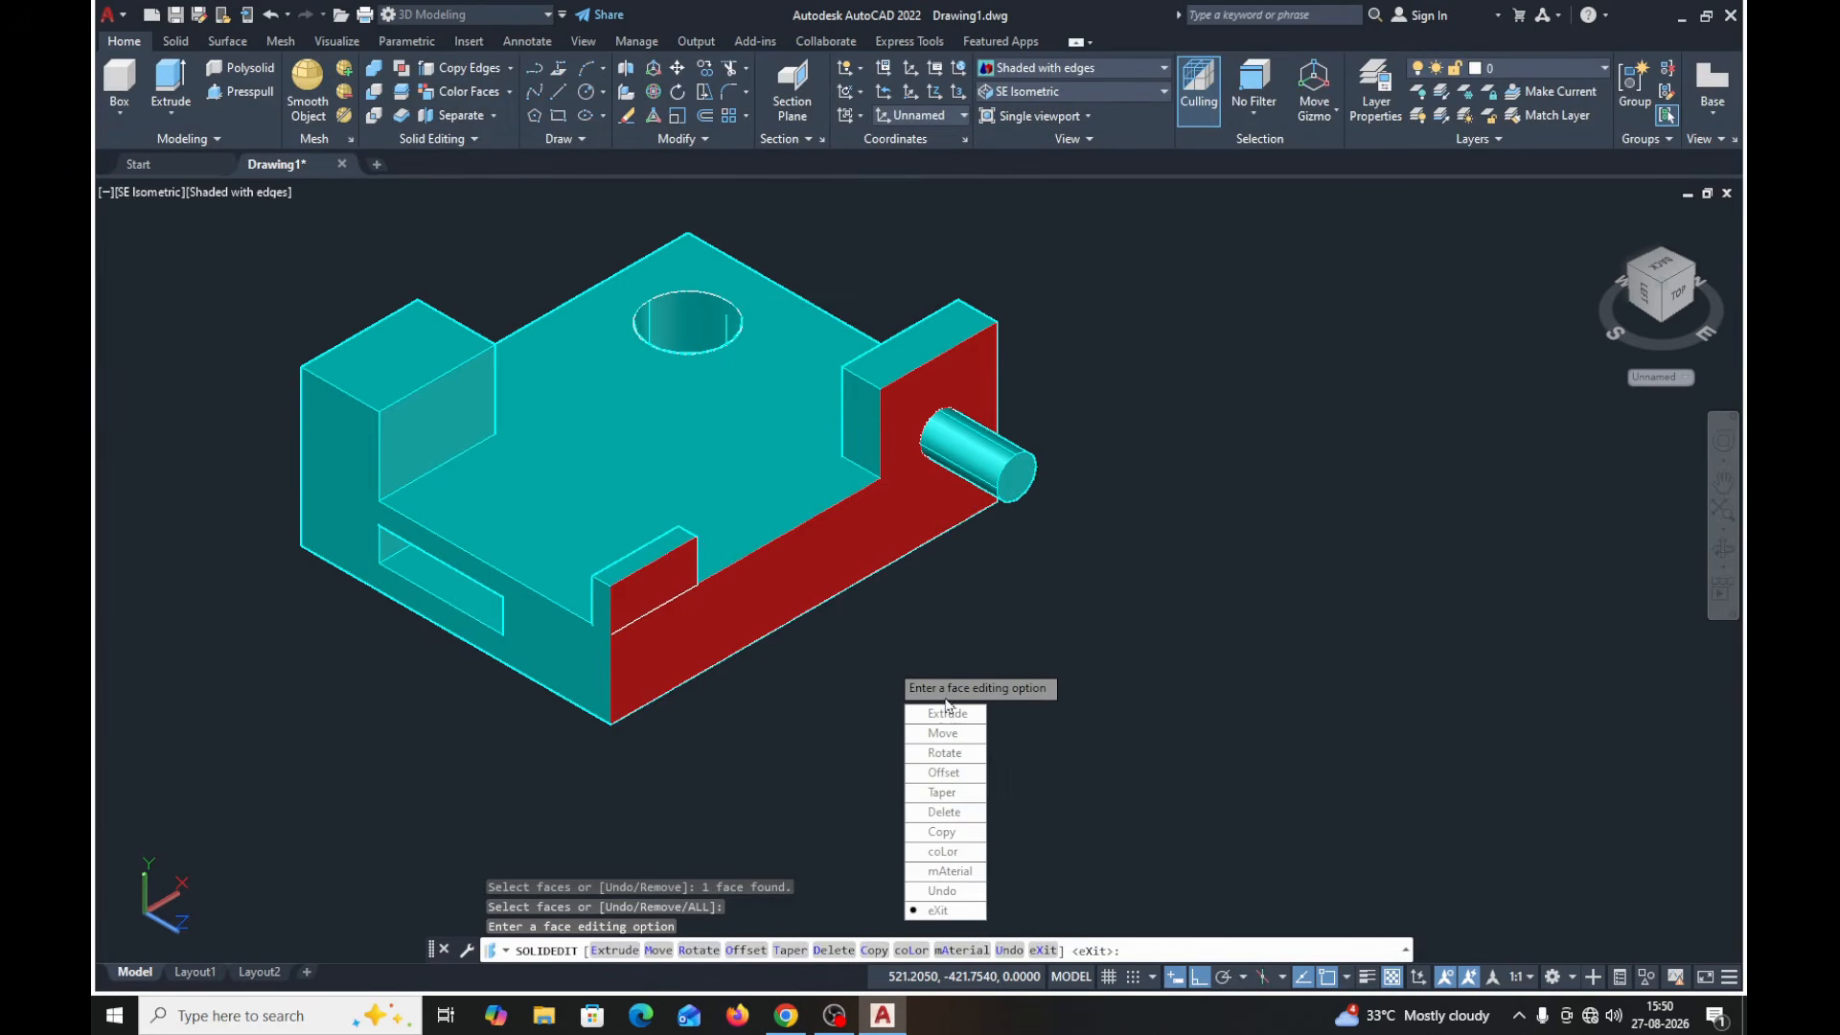
- Color the top face of the raised corner block with green index color 100
{"action": "left_click", "coordinate": [943, 852]}
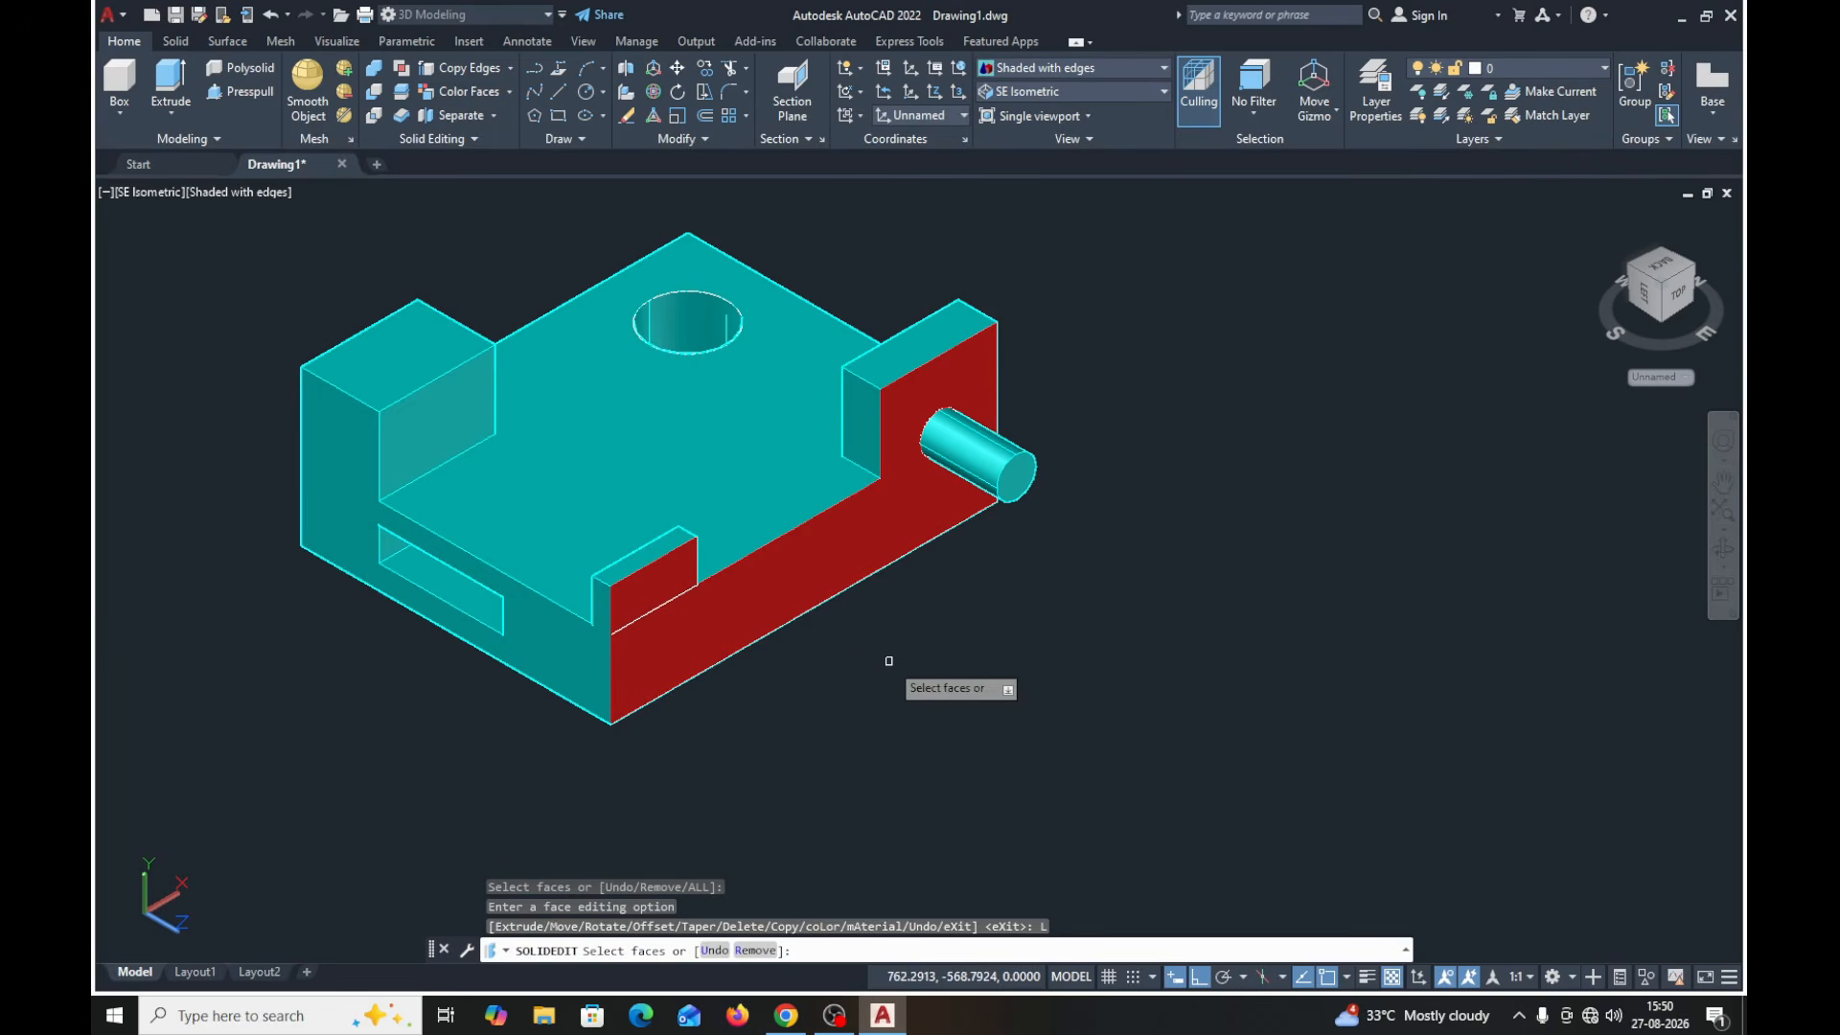
{"action": "left_click", "coordinate": [414, 359]}
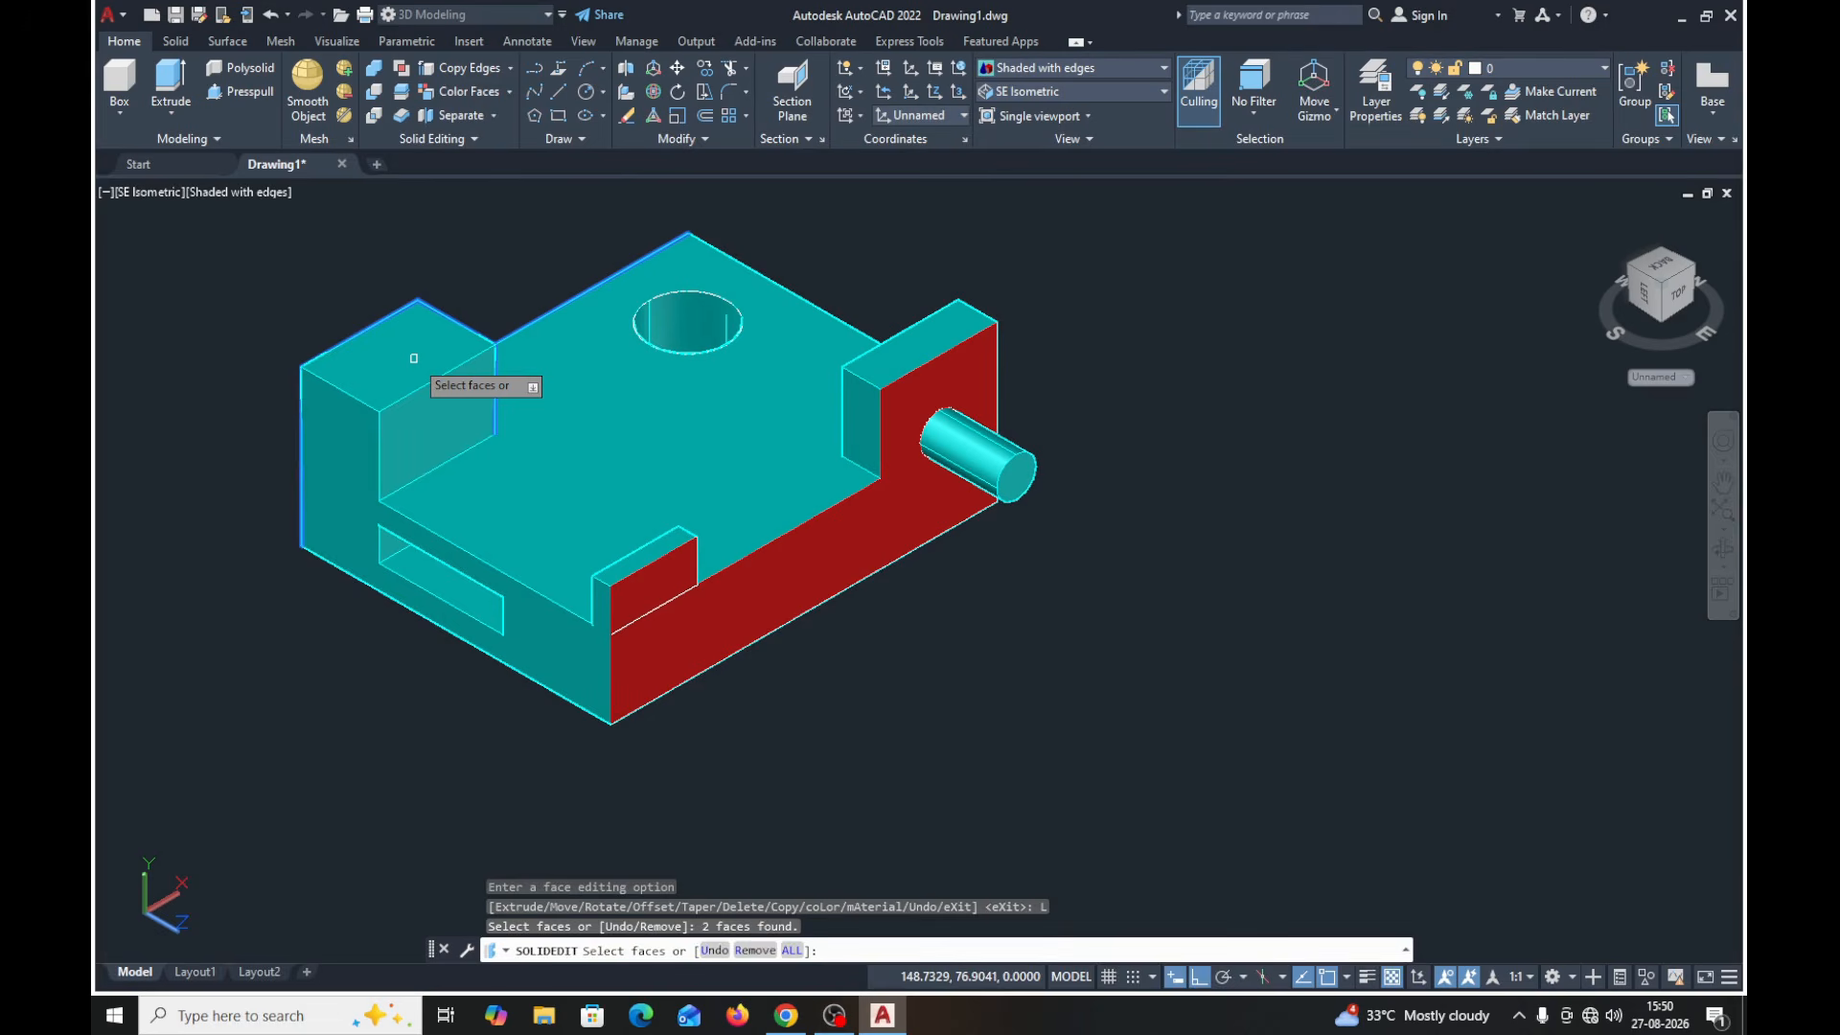
{"action": "left_click", "coordinate": [713, 949]}
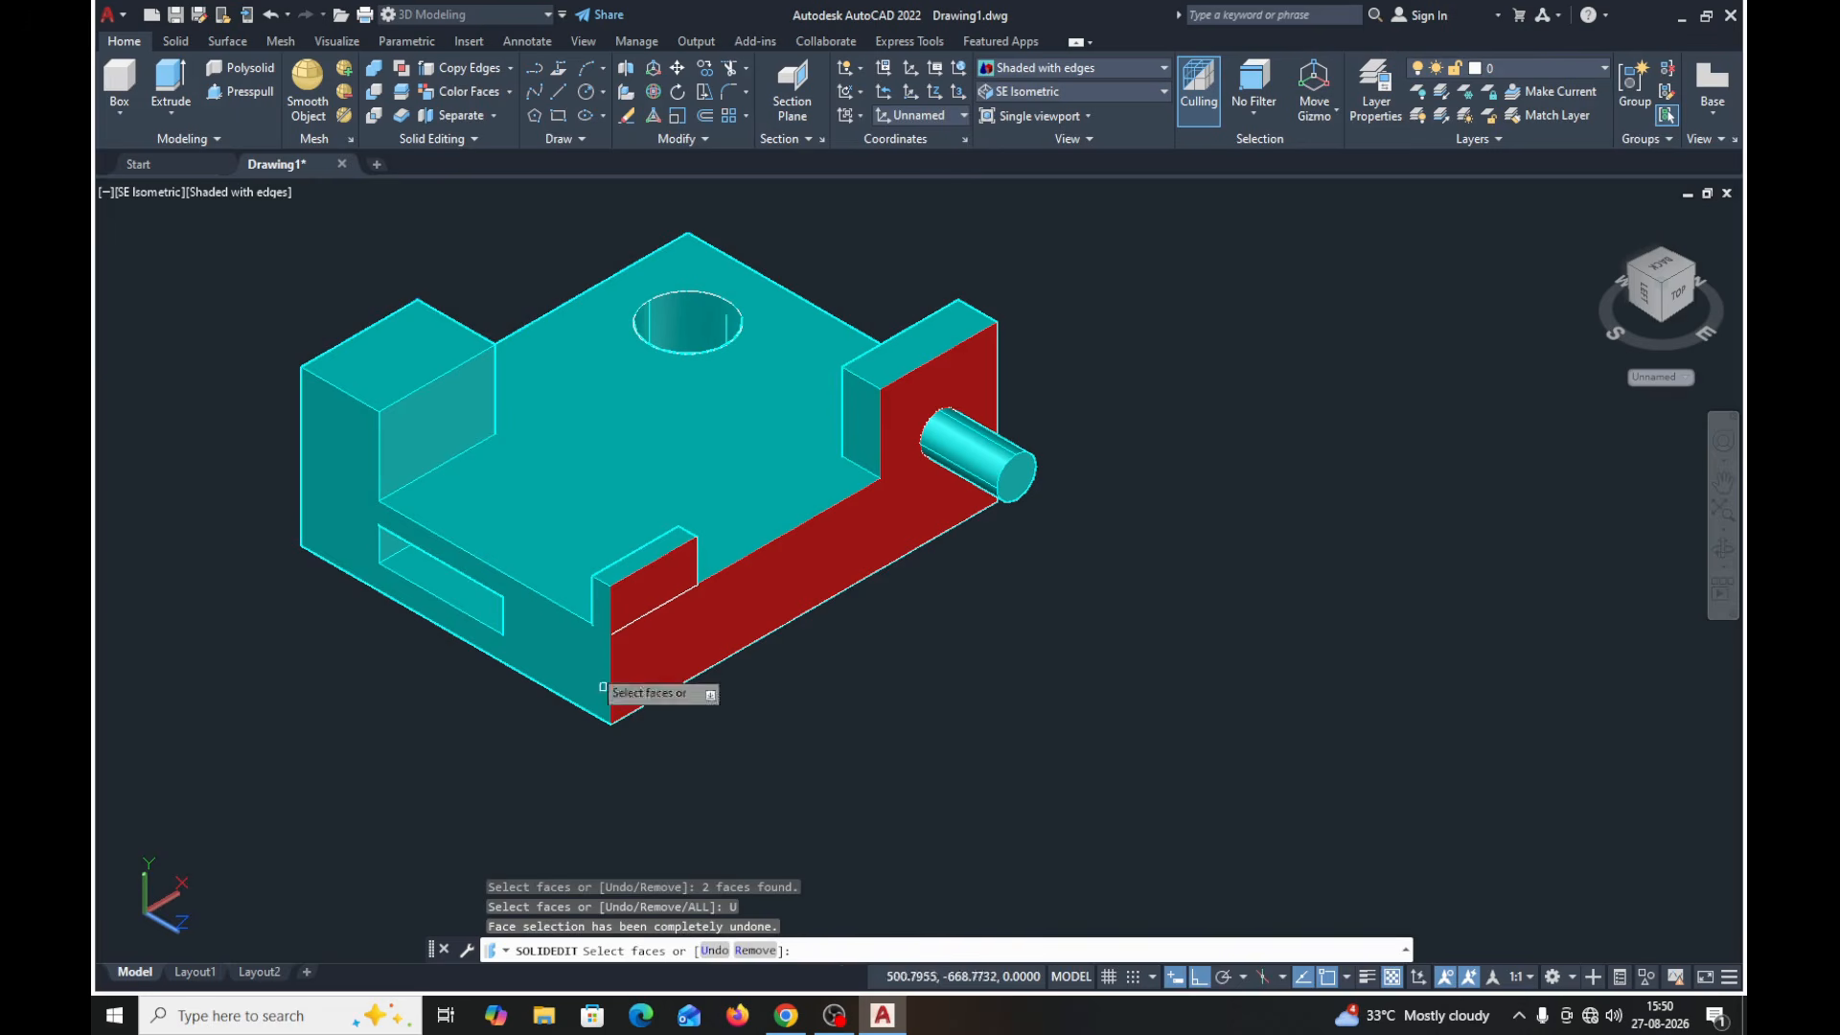
{"action": "left_click", "coordinate": [402, 373]}
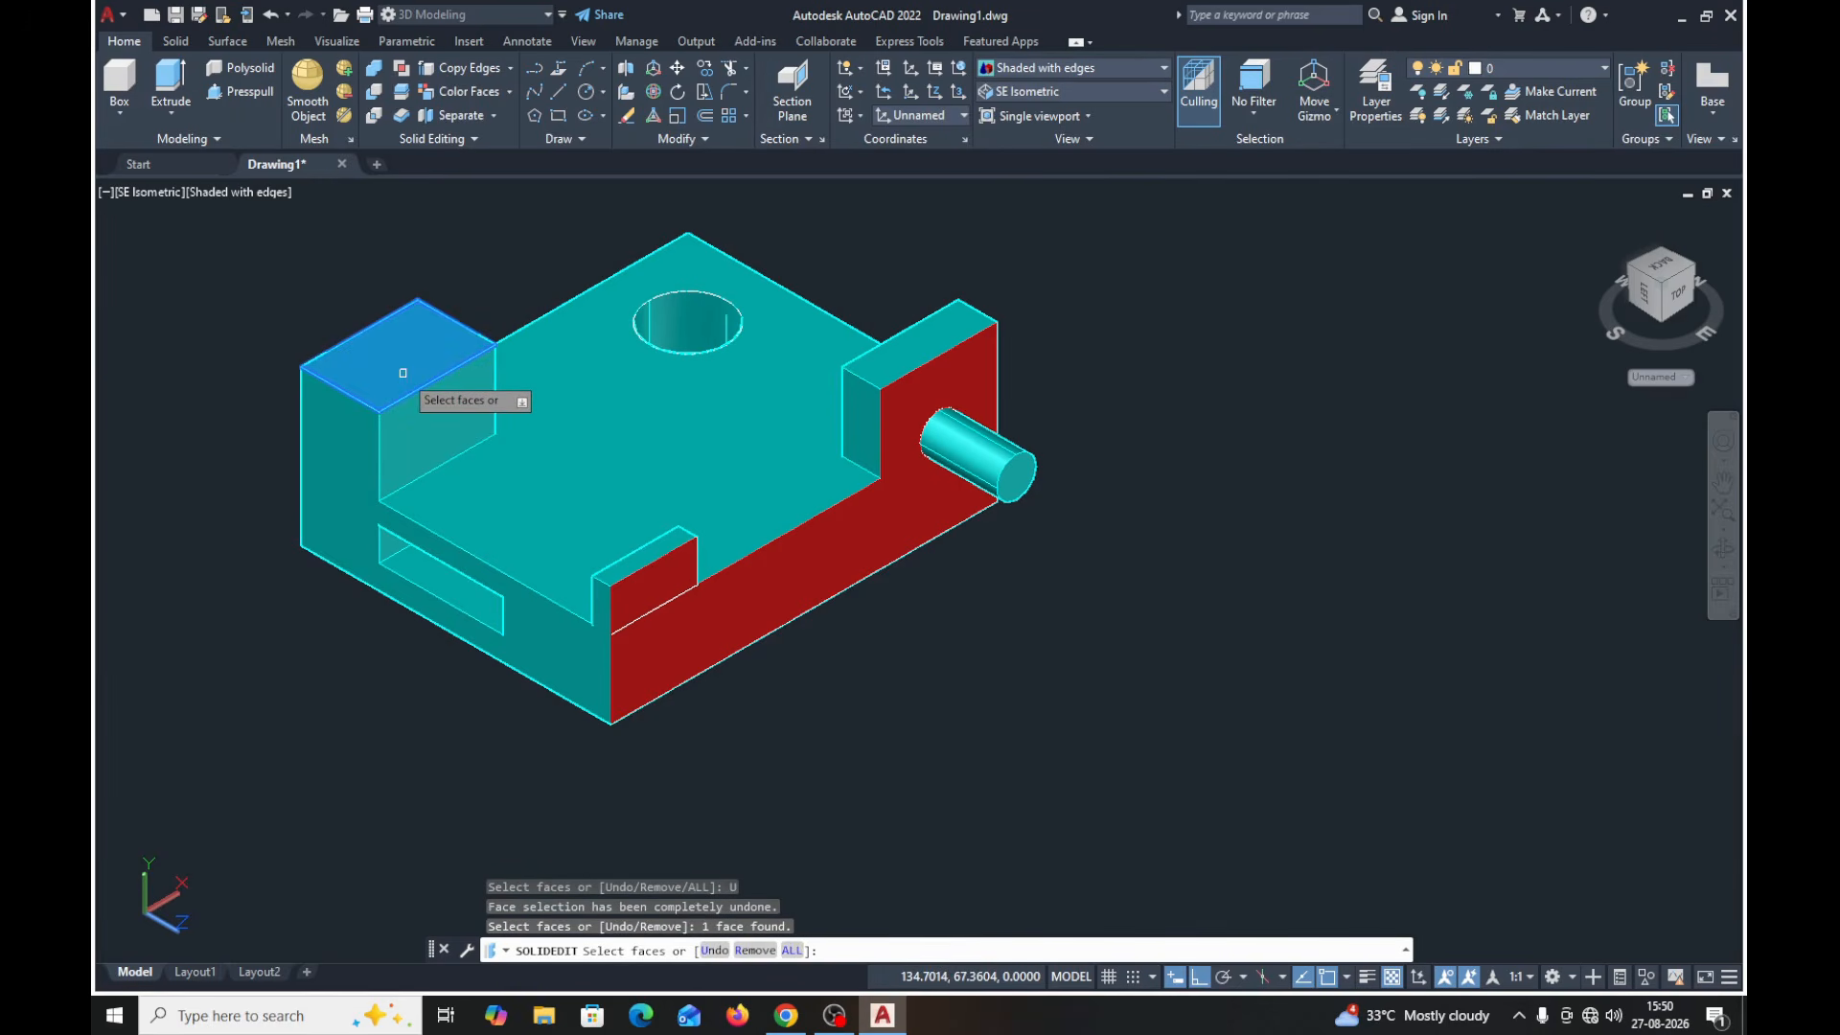
{"action": "key", "text": "Return"}
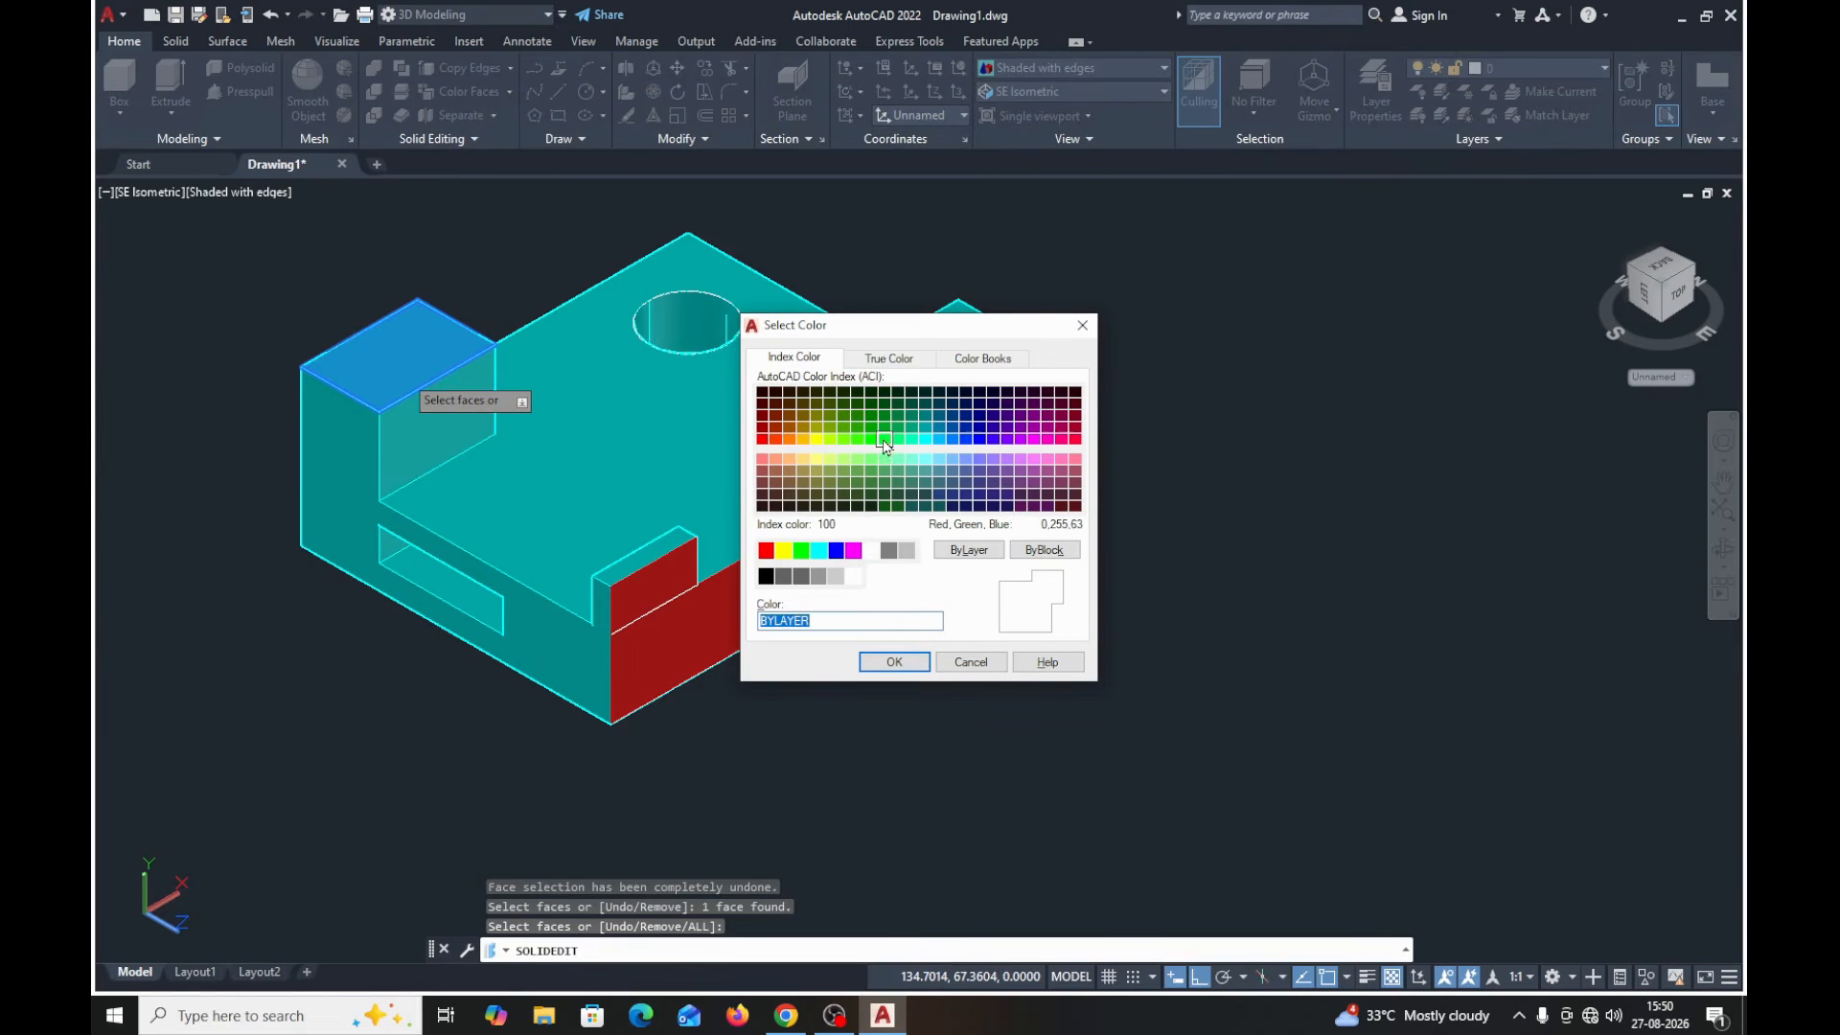
{"action": "left_click", "coordinate": [884, 439]}
{"action": "left_click", "coordinate": [907, 668]}
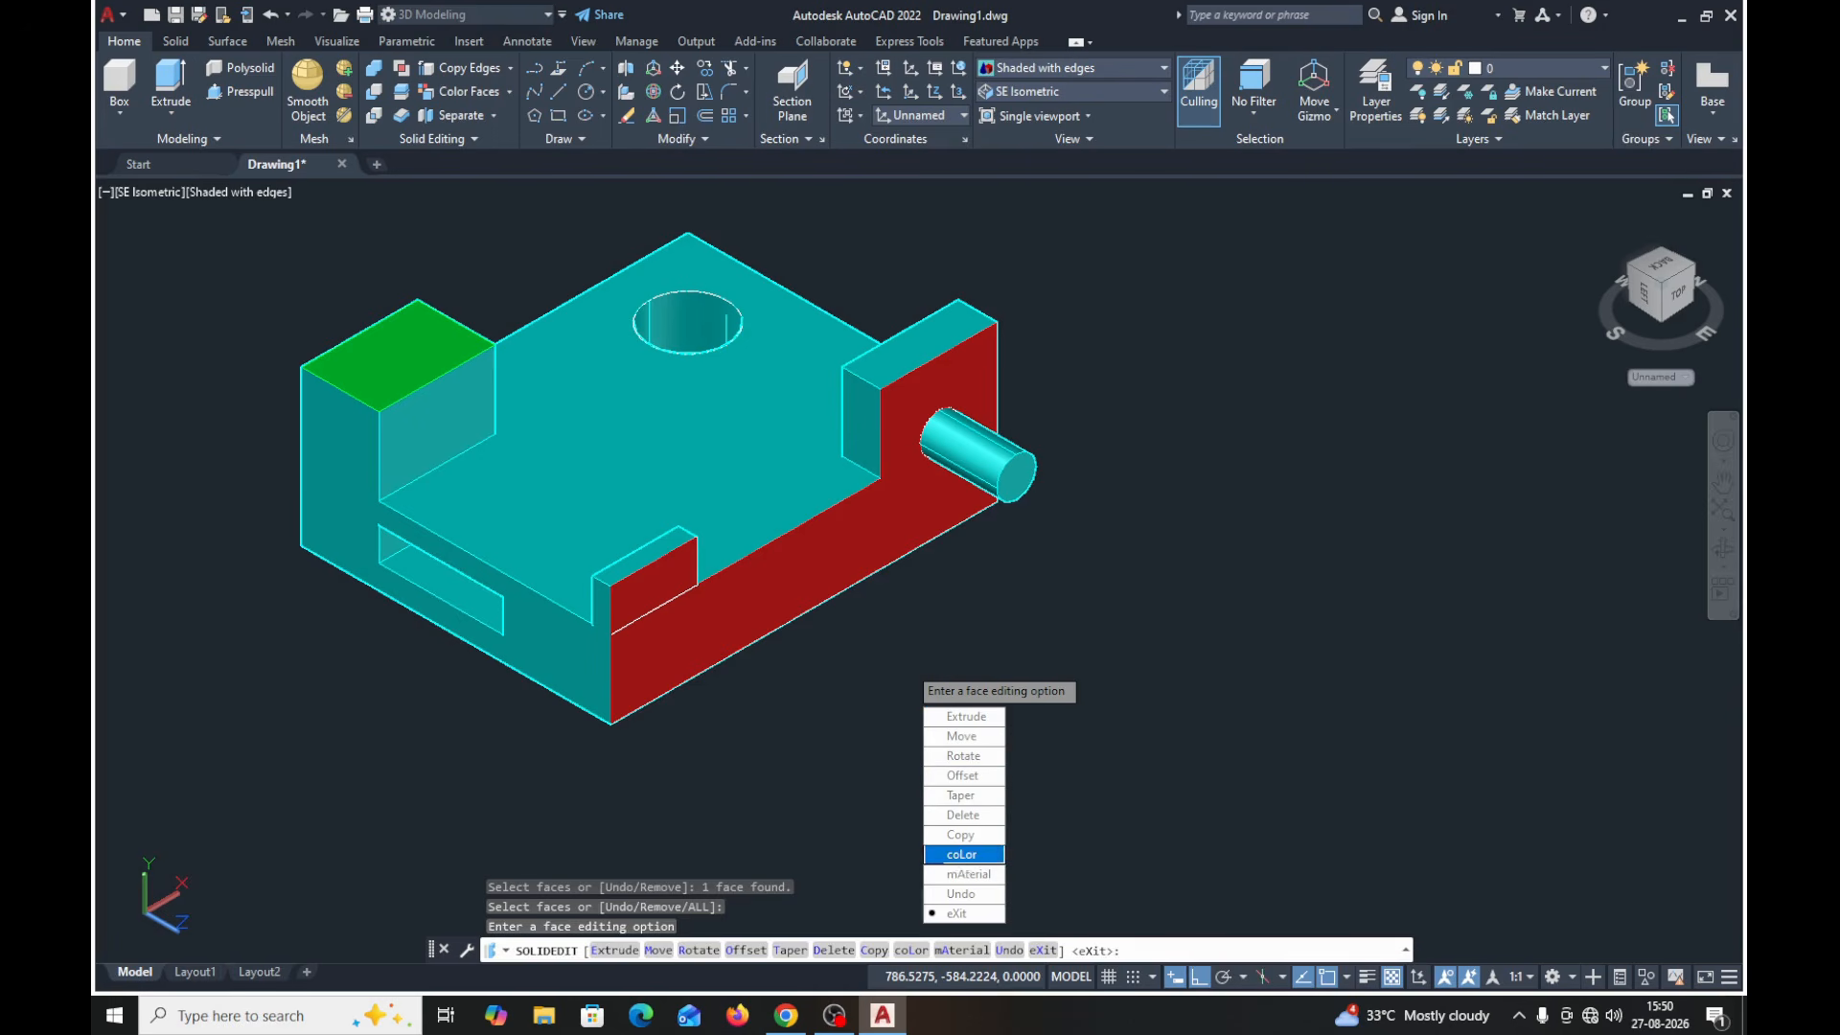
- Color the main top face around the hole with blue index color 172 and finish the solid editing command
{"action": "left_click", "coordinate": [959, 854]}
{"action": "left_click", "coordinate": [715, 473]}
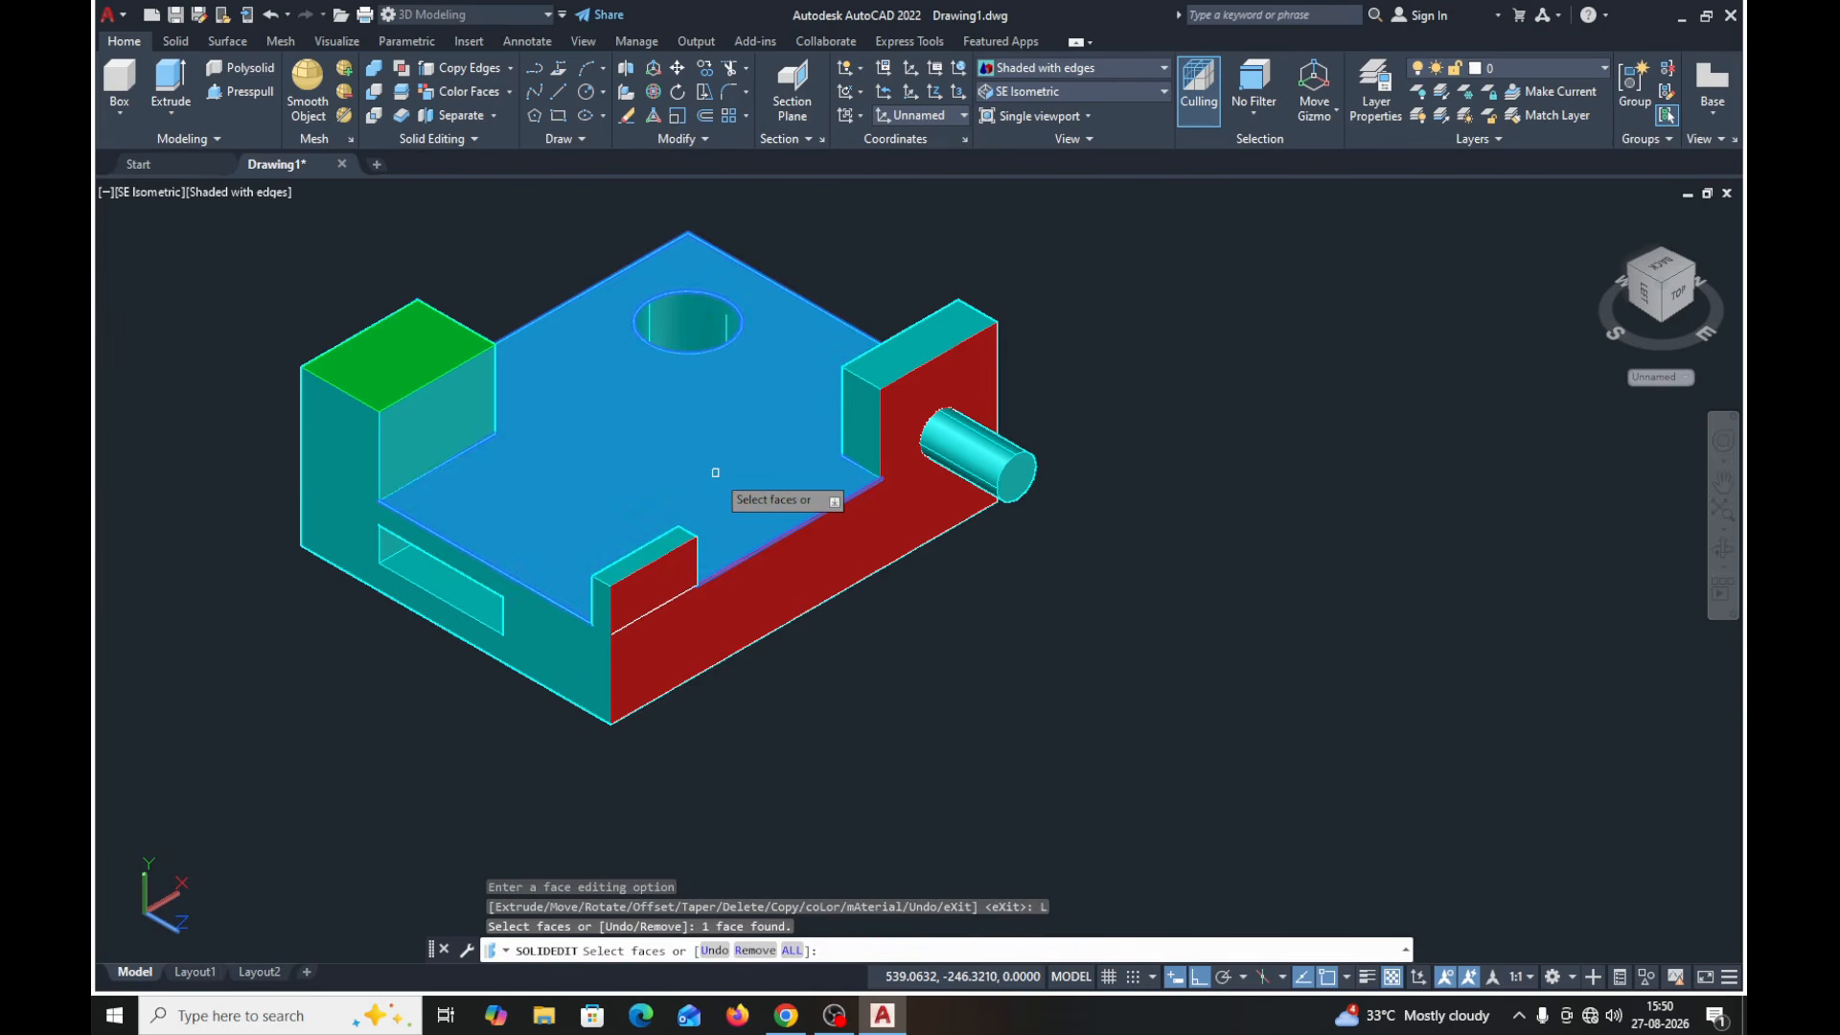
{"action": "key", "text": "Return"}
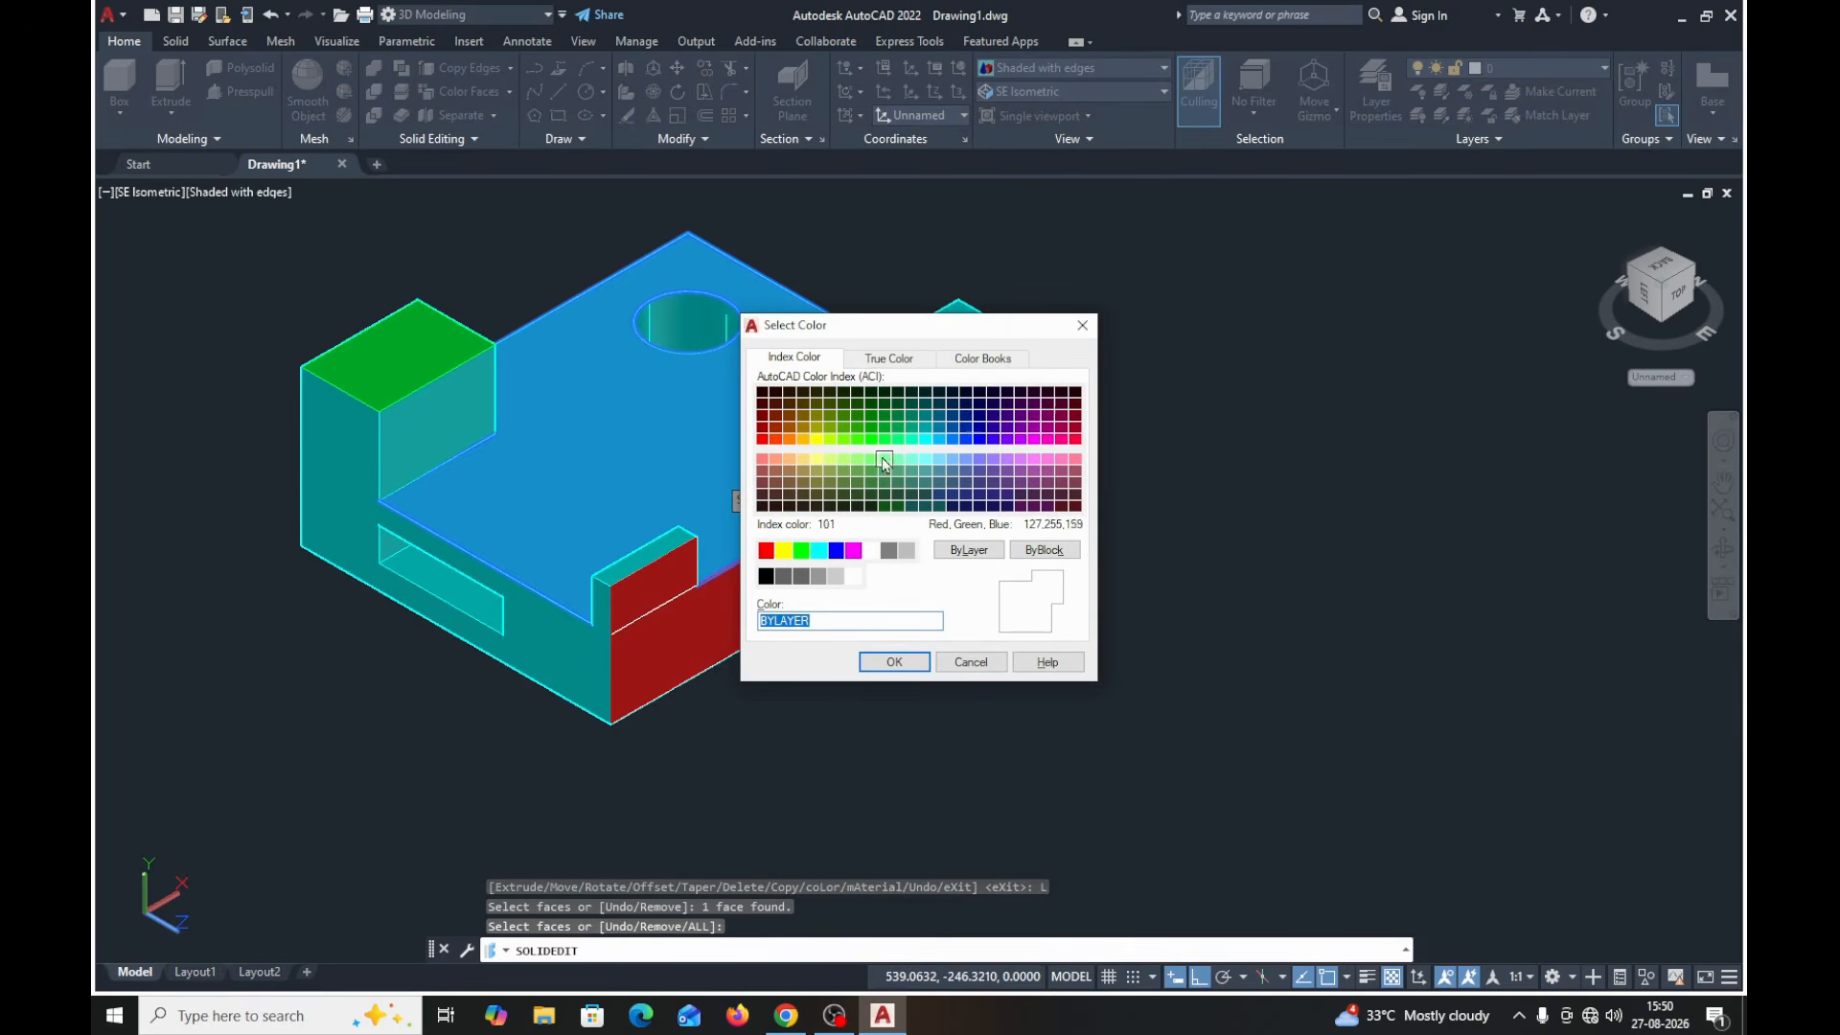
{"action": "left_click", "coordinate": [980, 429]}
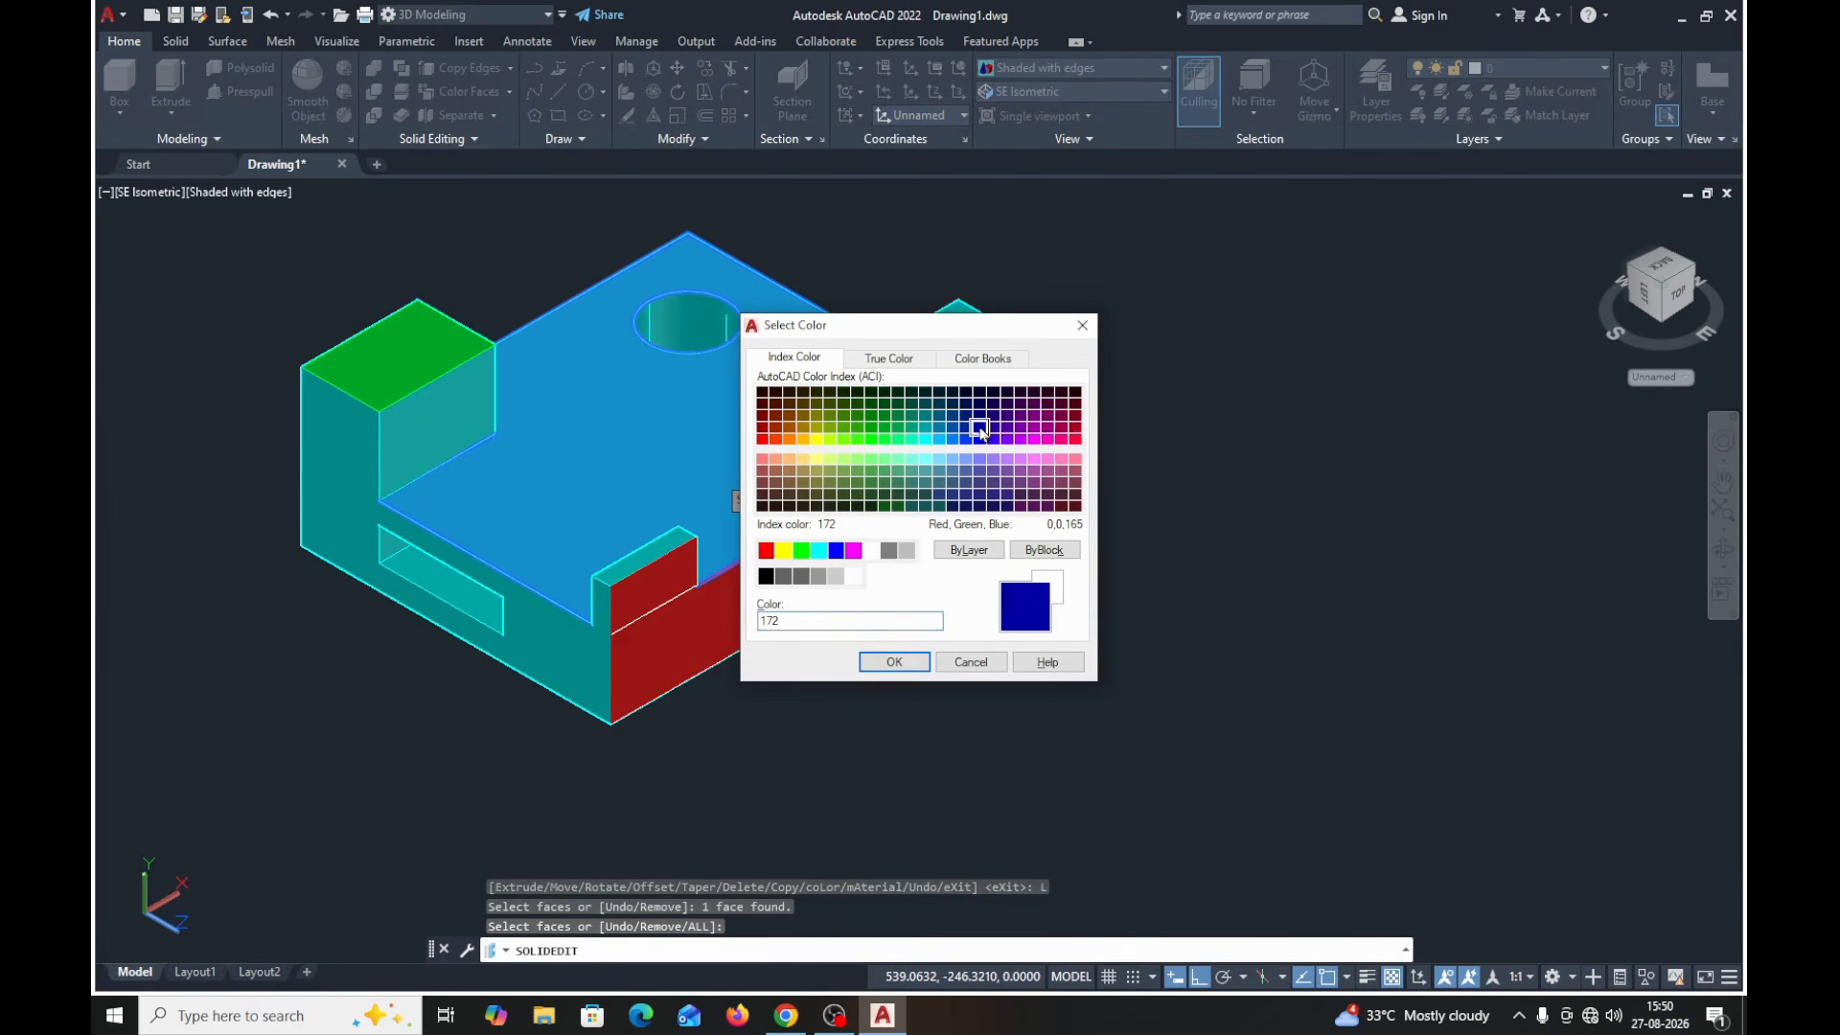
{"action": "left_click", "coordinate": [894, 662]}
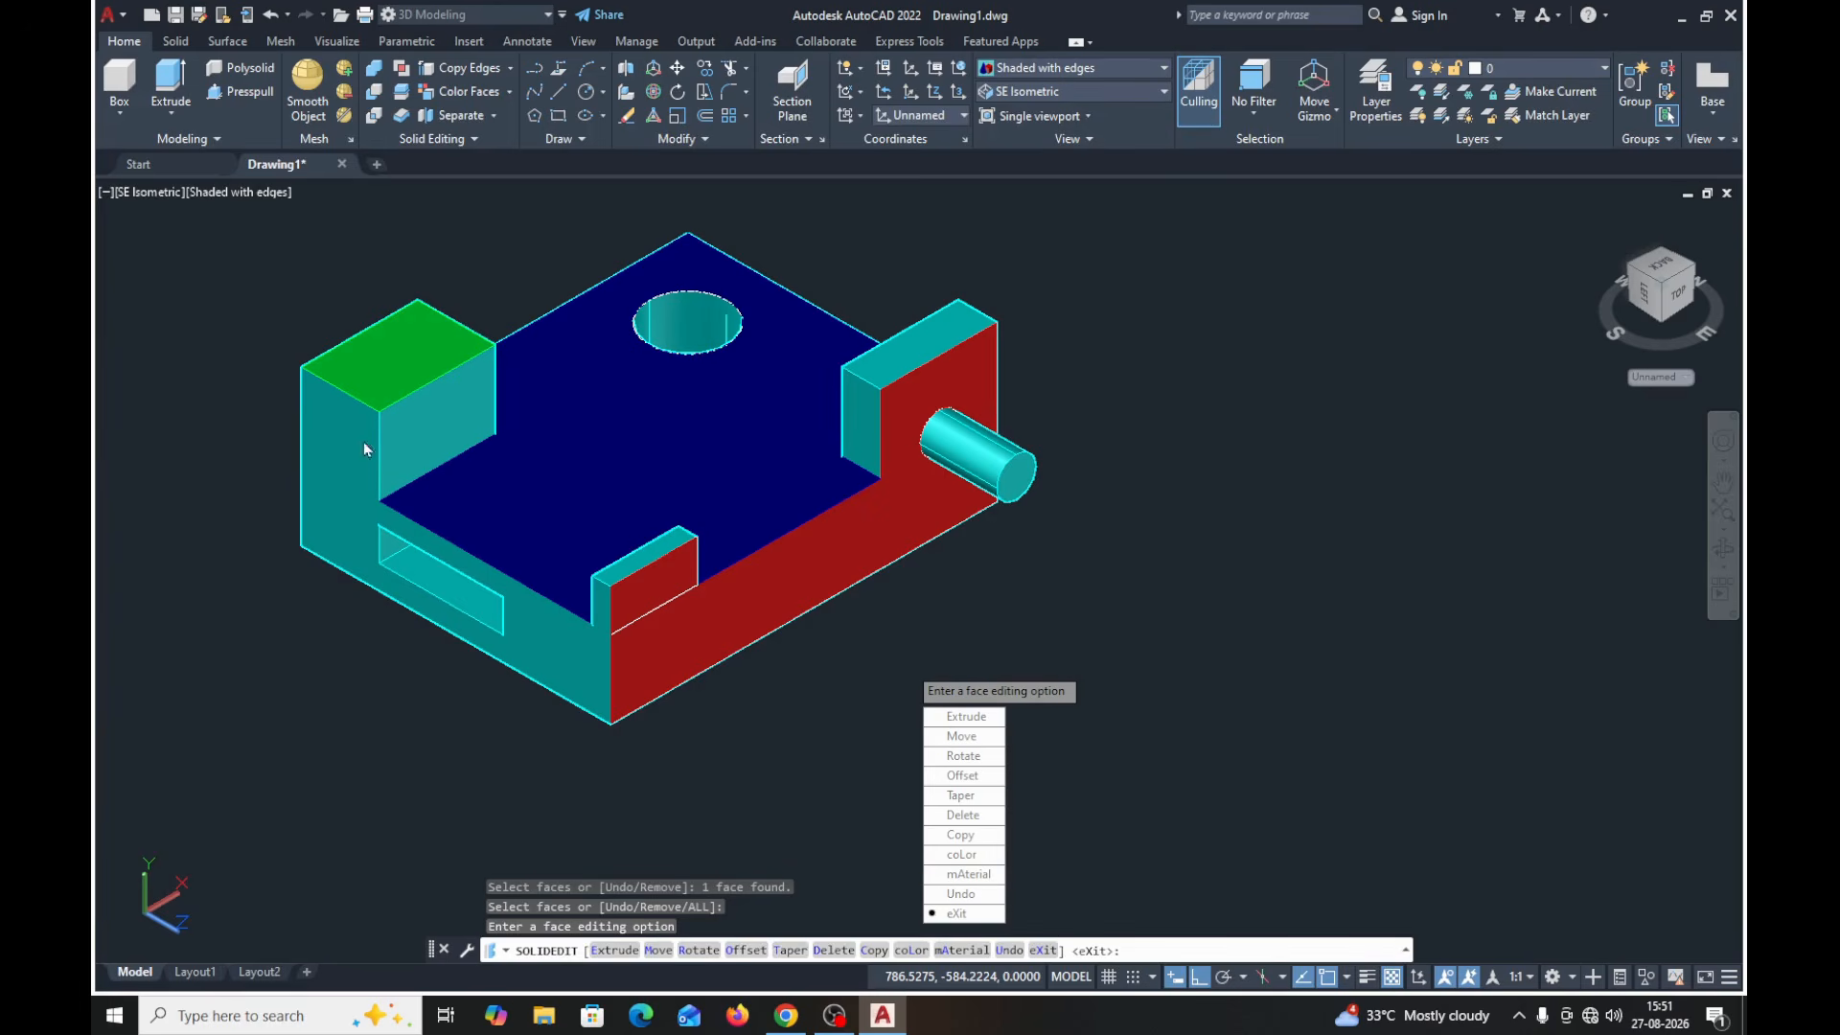
{"action": "left_click", "coordinate": [977, 914]}
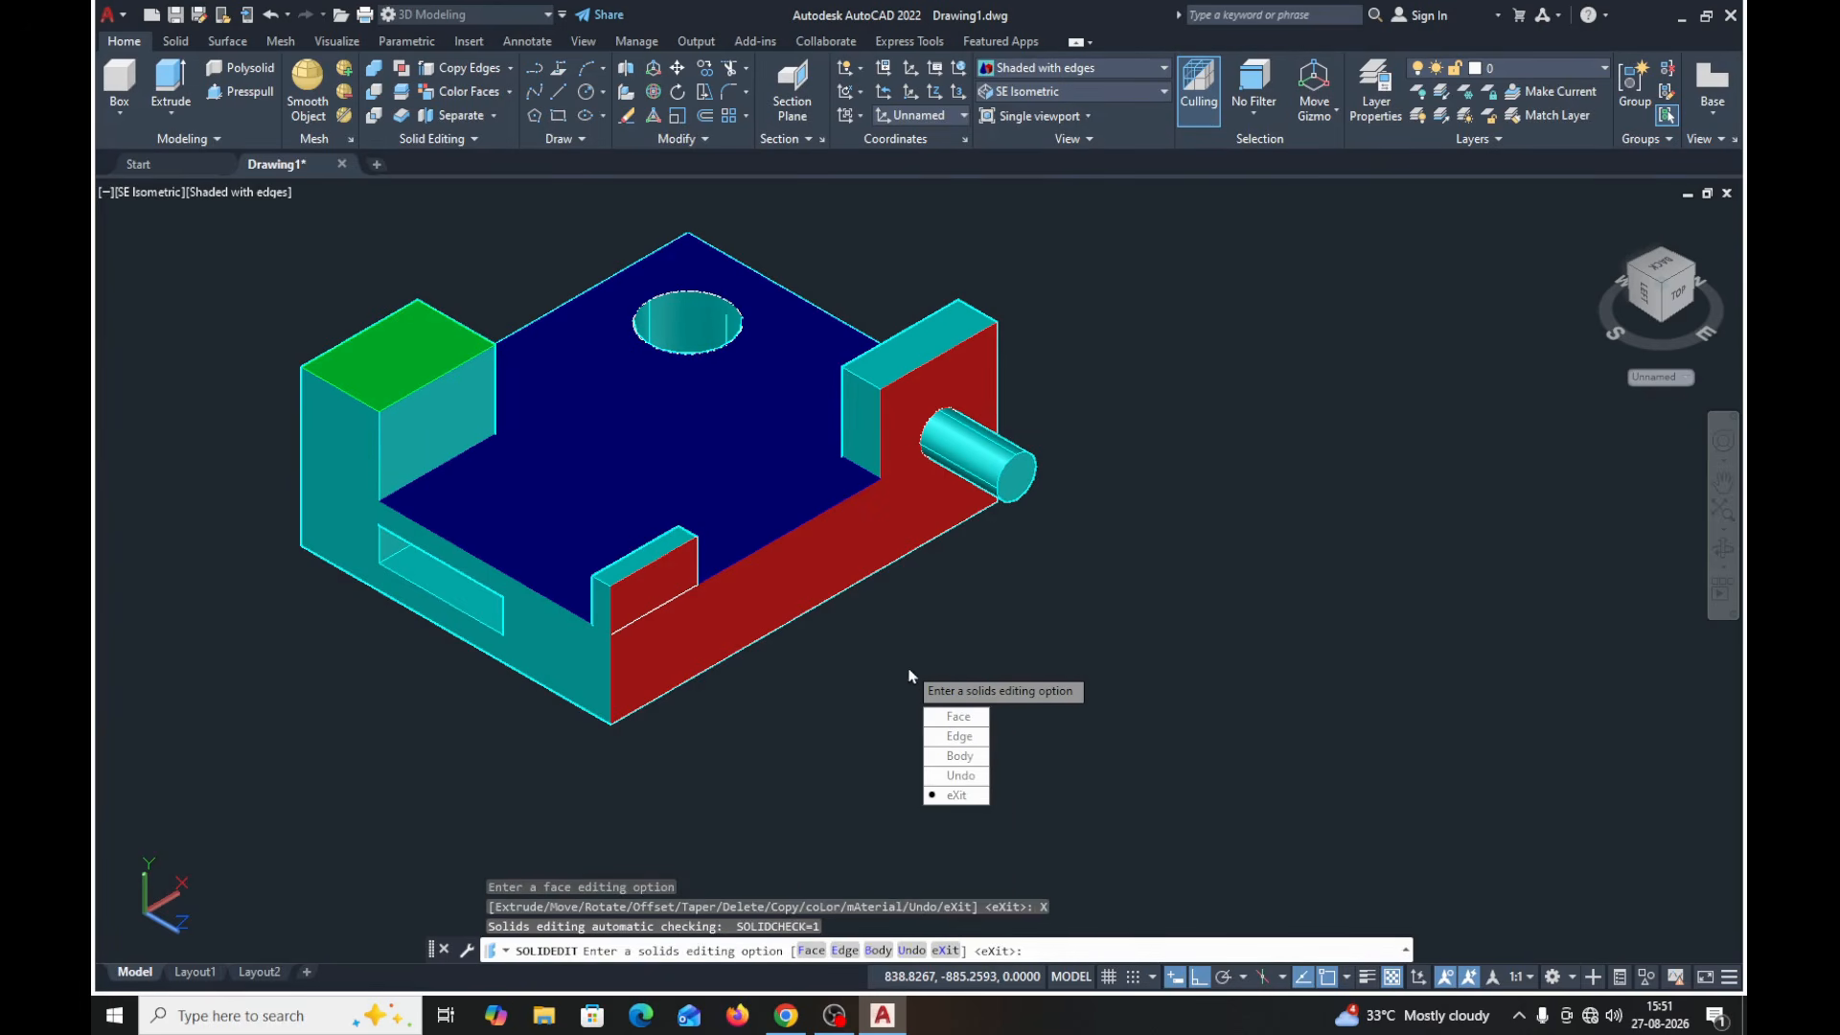
{"action": "left_click", "coordinate": [958, 795]}
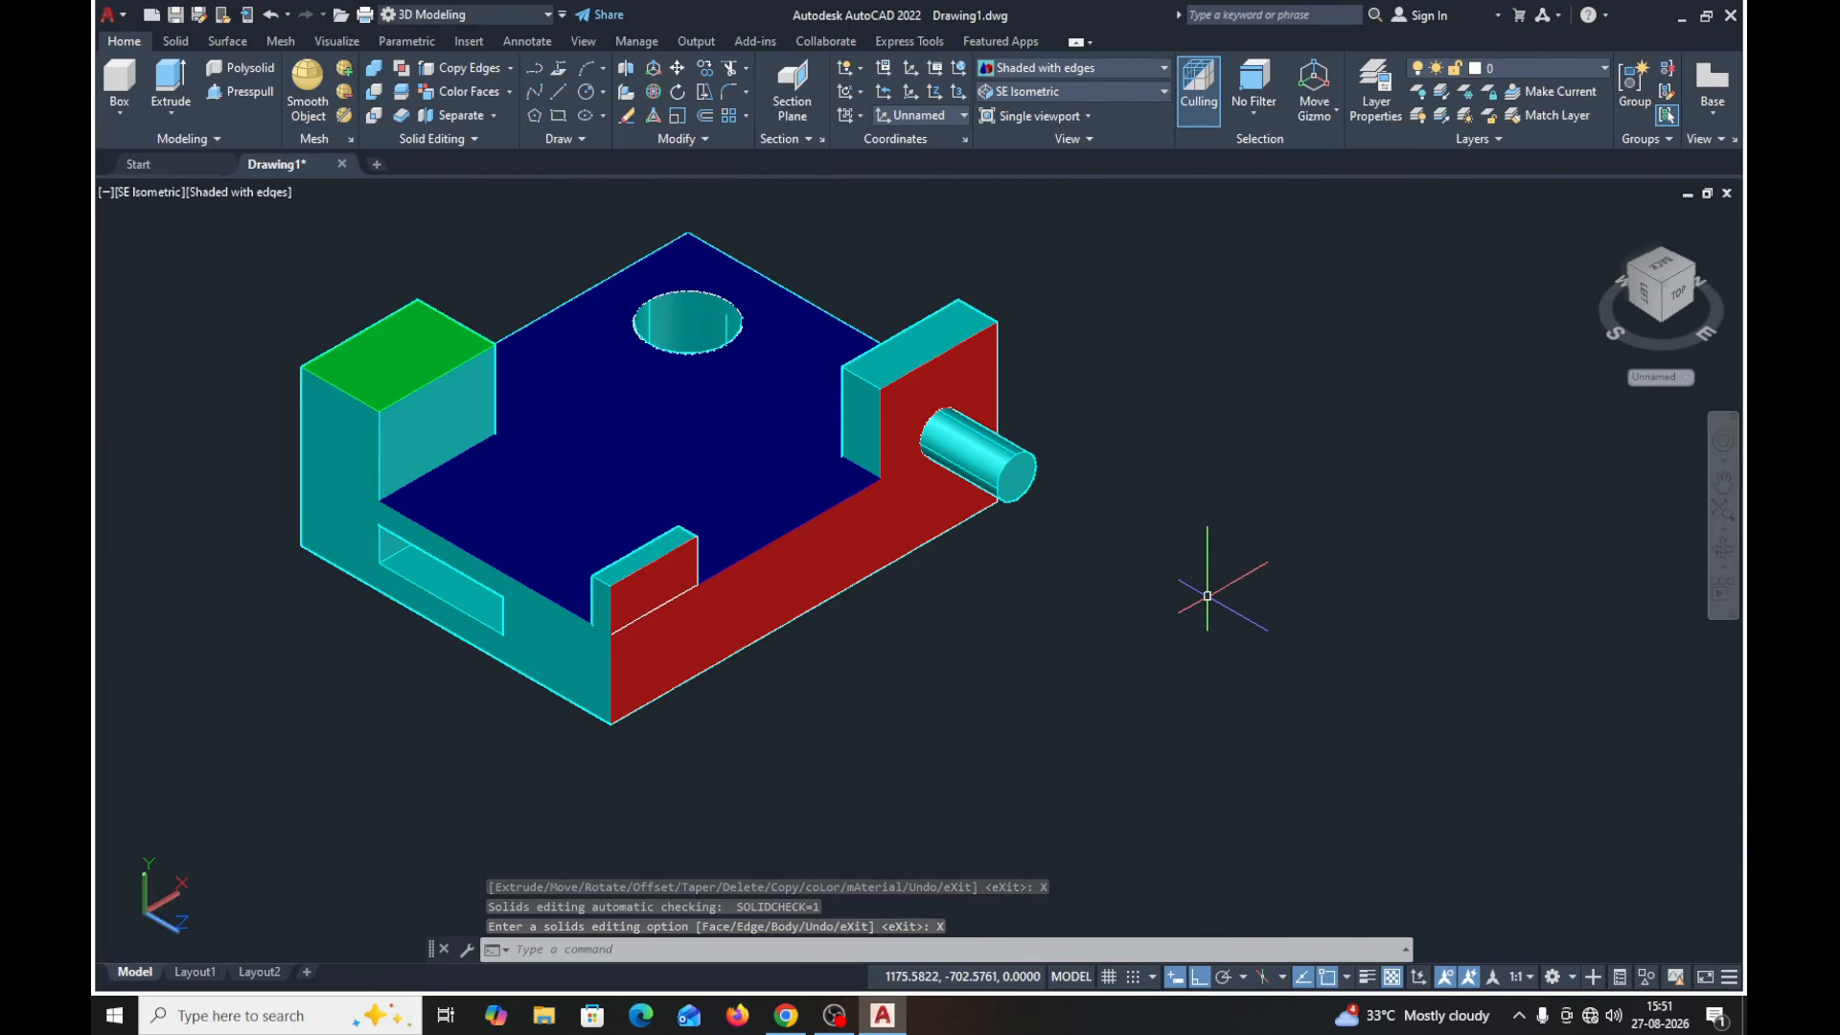
- Presspull the pin's end face outward to lengthen the pin, and pull the block's front pocket-side face outward
{"action": "left_click", "coordinate": [245, 93]}
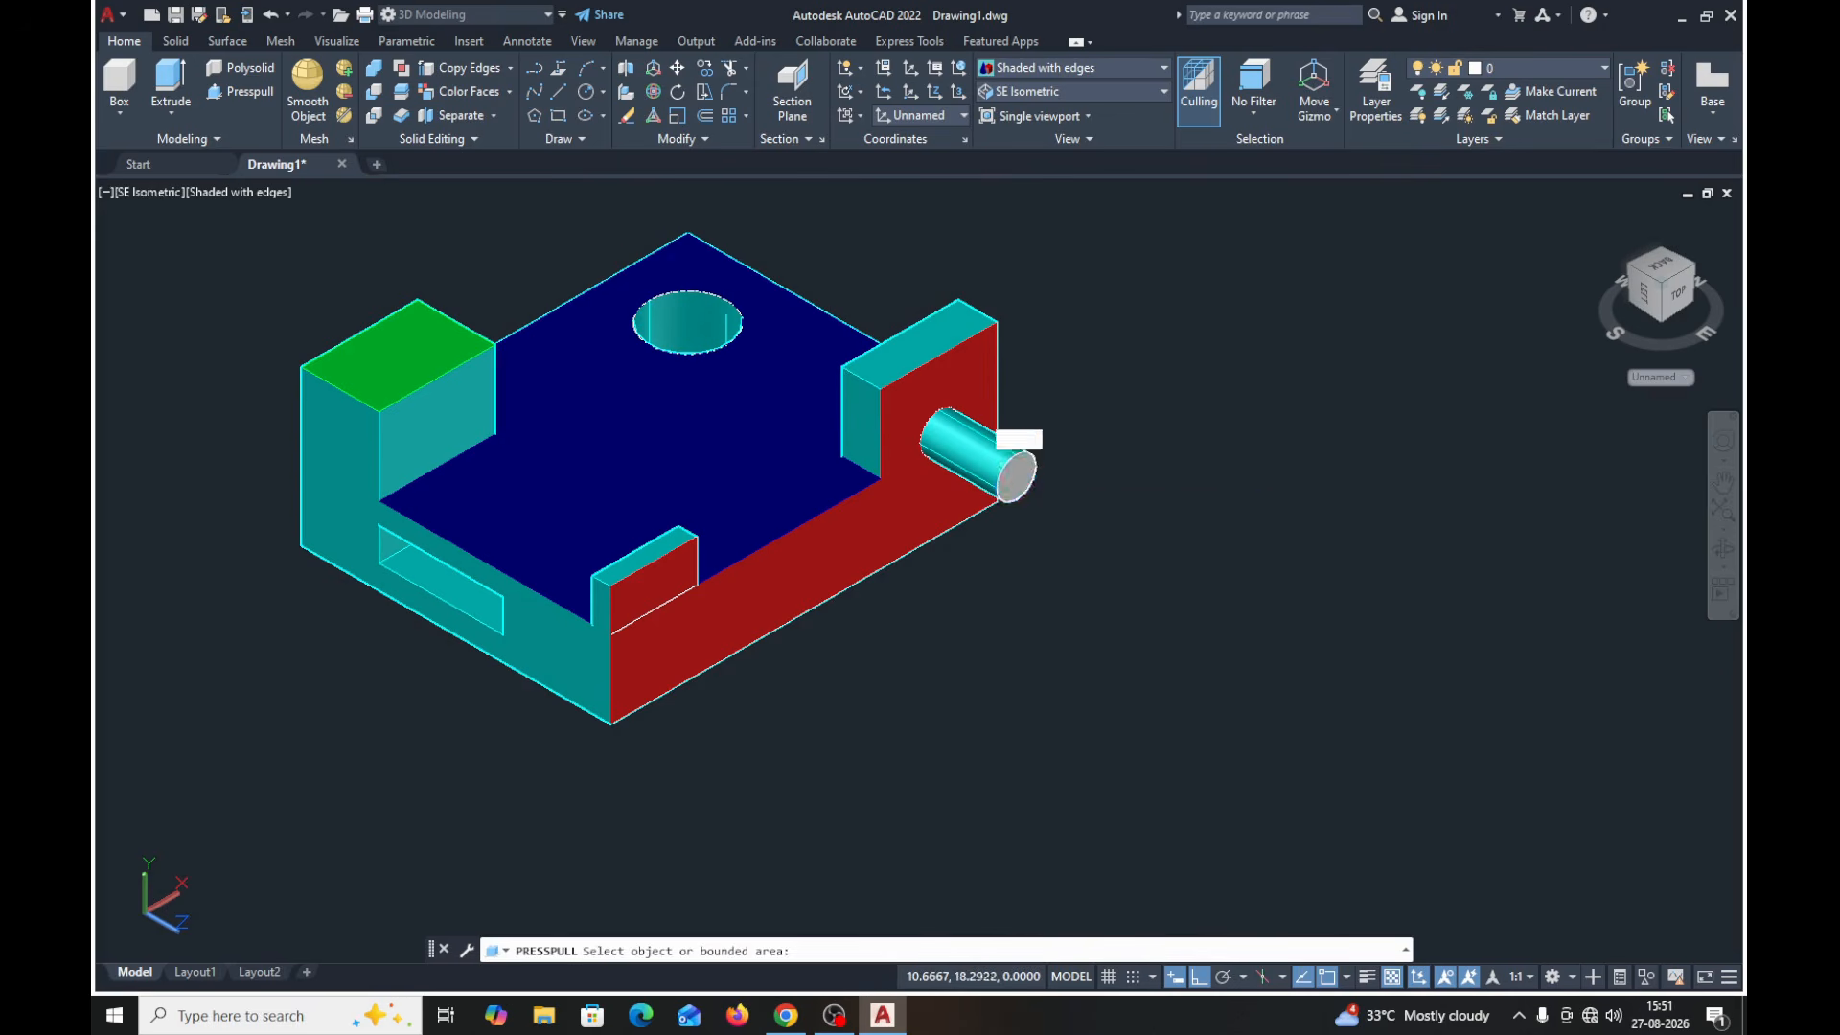
{"action": "left_click", "coordinate": [1016, 470]}
{"action": "left_click", "coordinate": [1070, 525]}
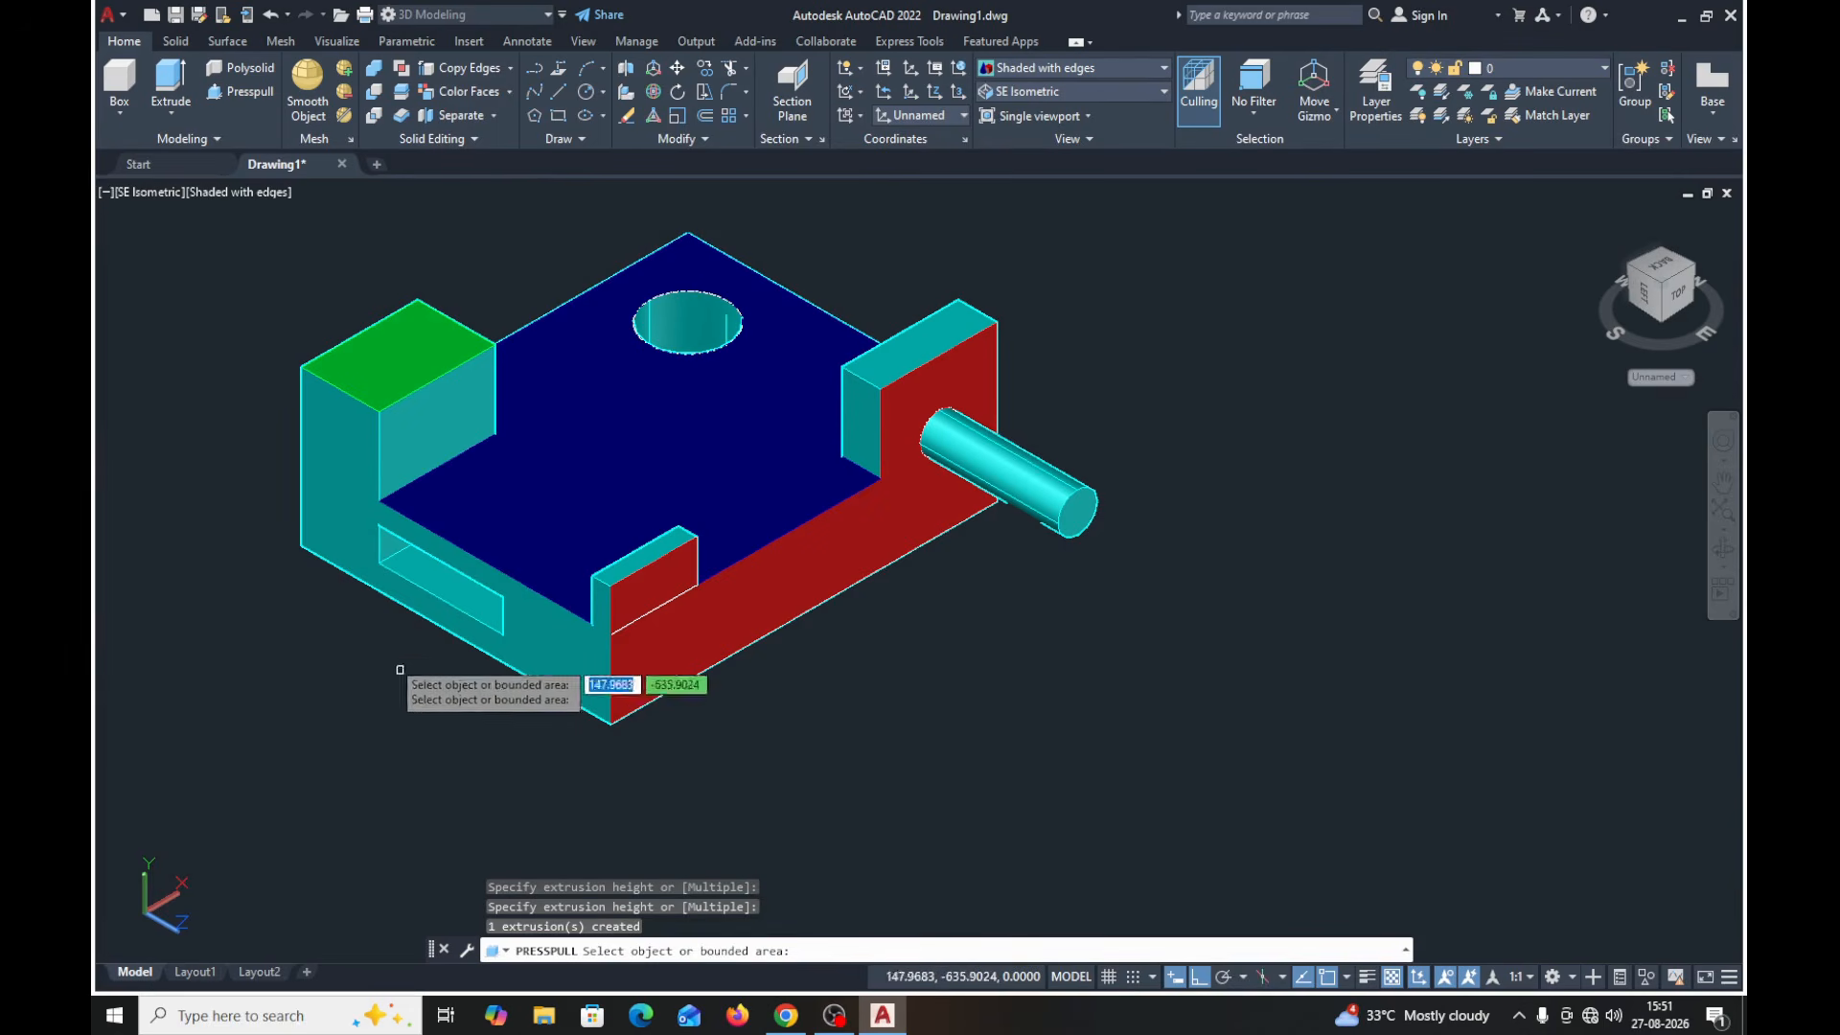
{"action": "left_click", "coordinate": [329, 519]}
{"action": "left_click", "coordinate": [307, 511]}
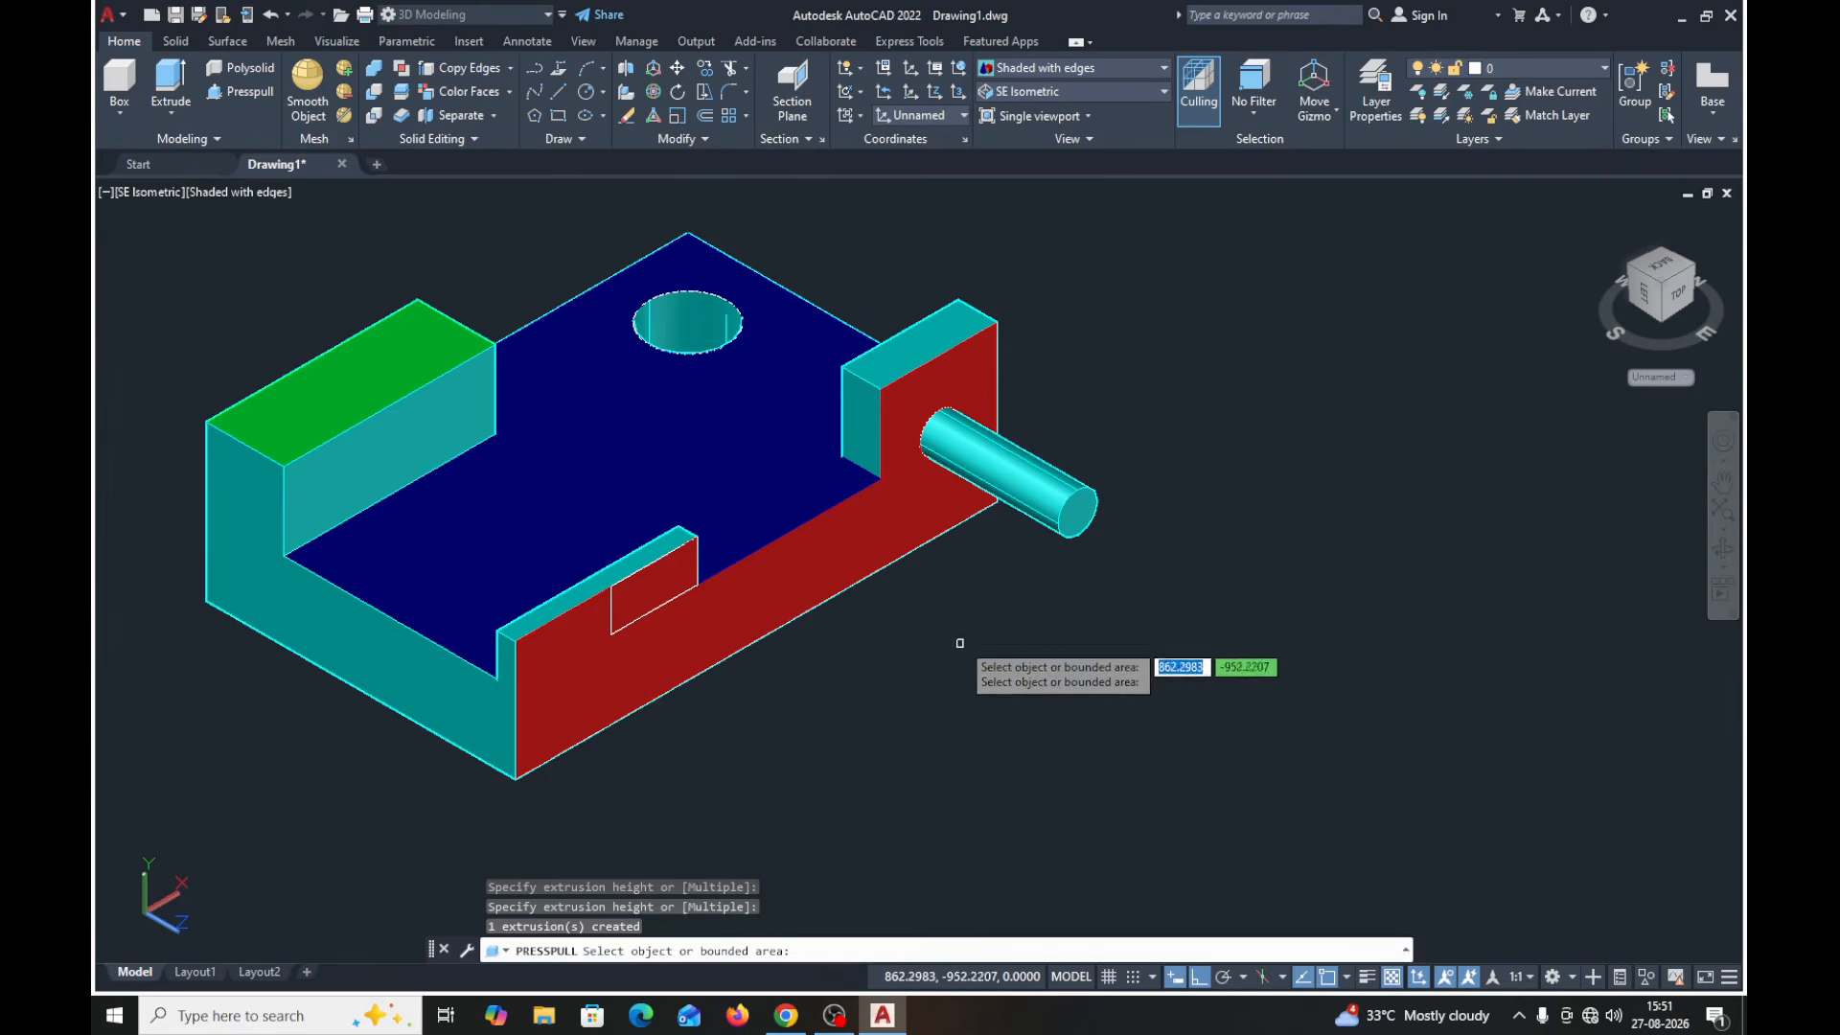
{"action": "key", "text": "Return"}
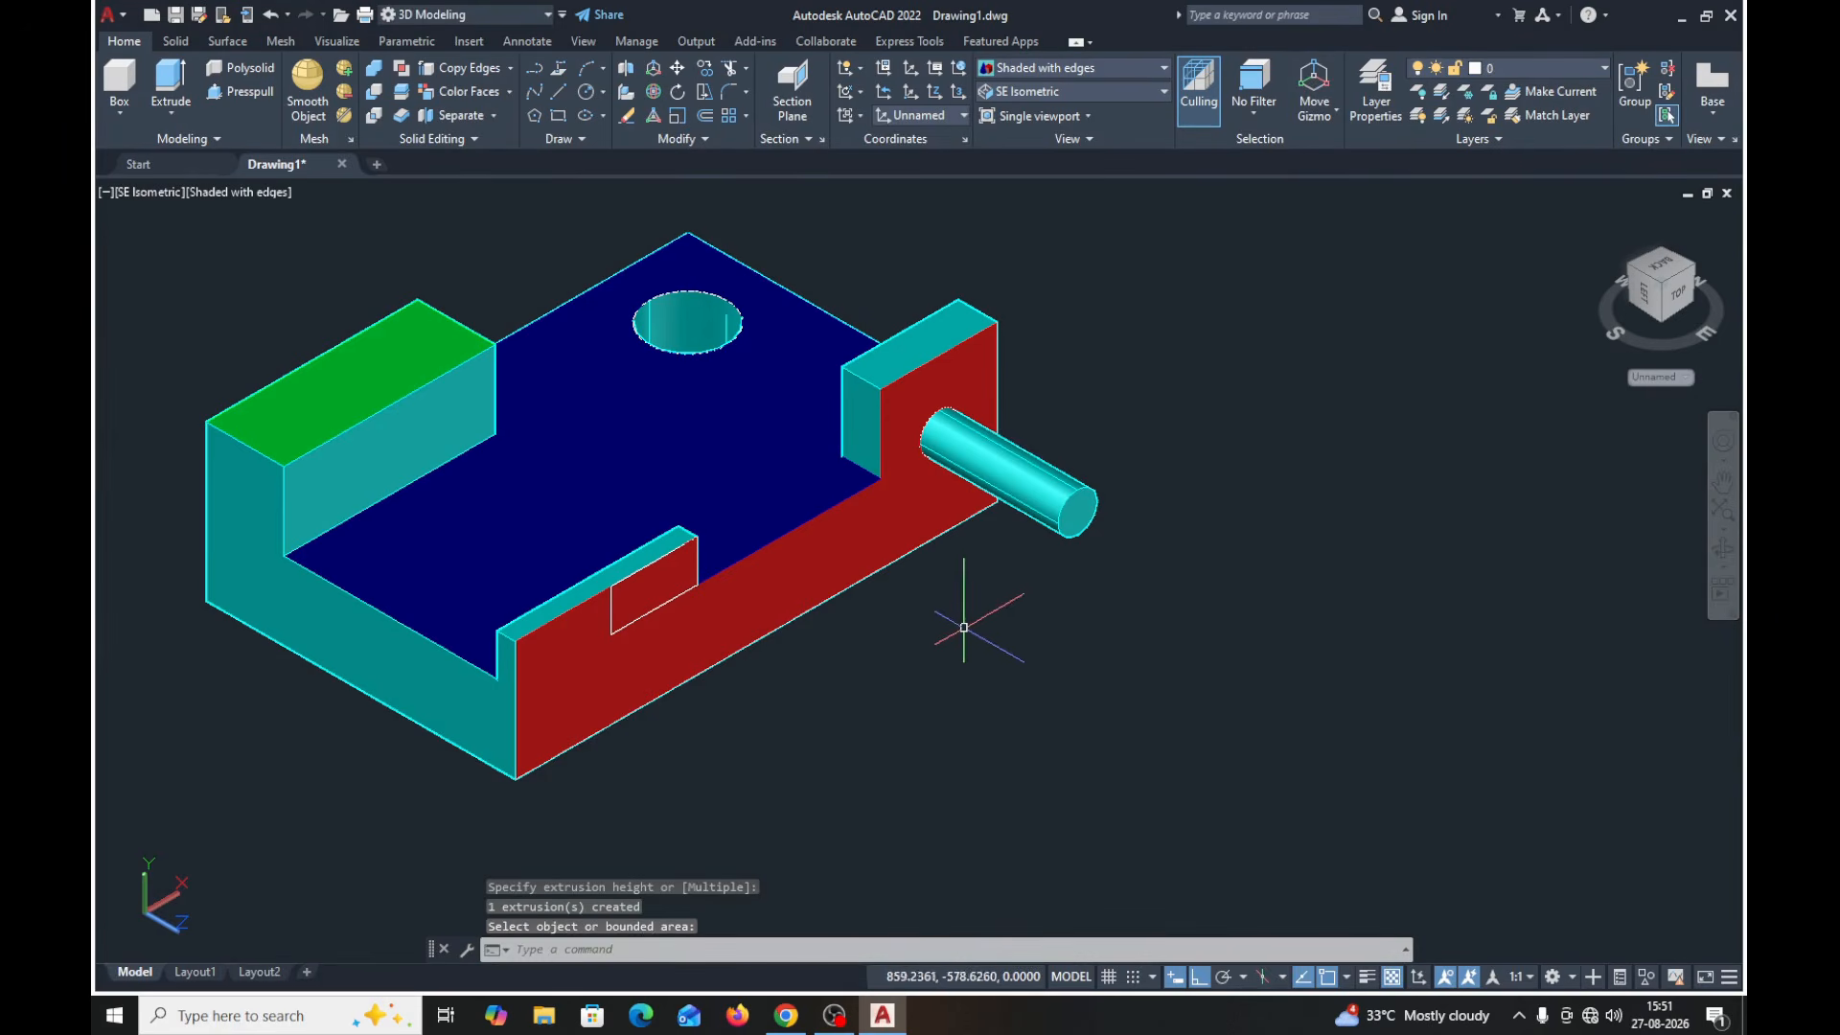
- View the model in the 2D Wireframe, Conceptual and Hidden visual styles in turn
{"action": "left_click", "coordinate": [1096, 69]}
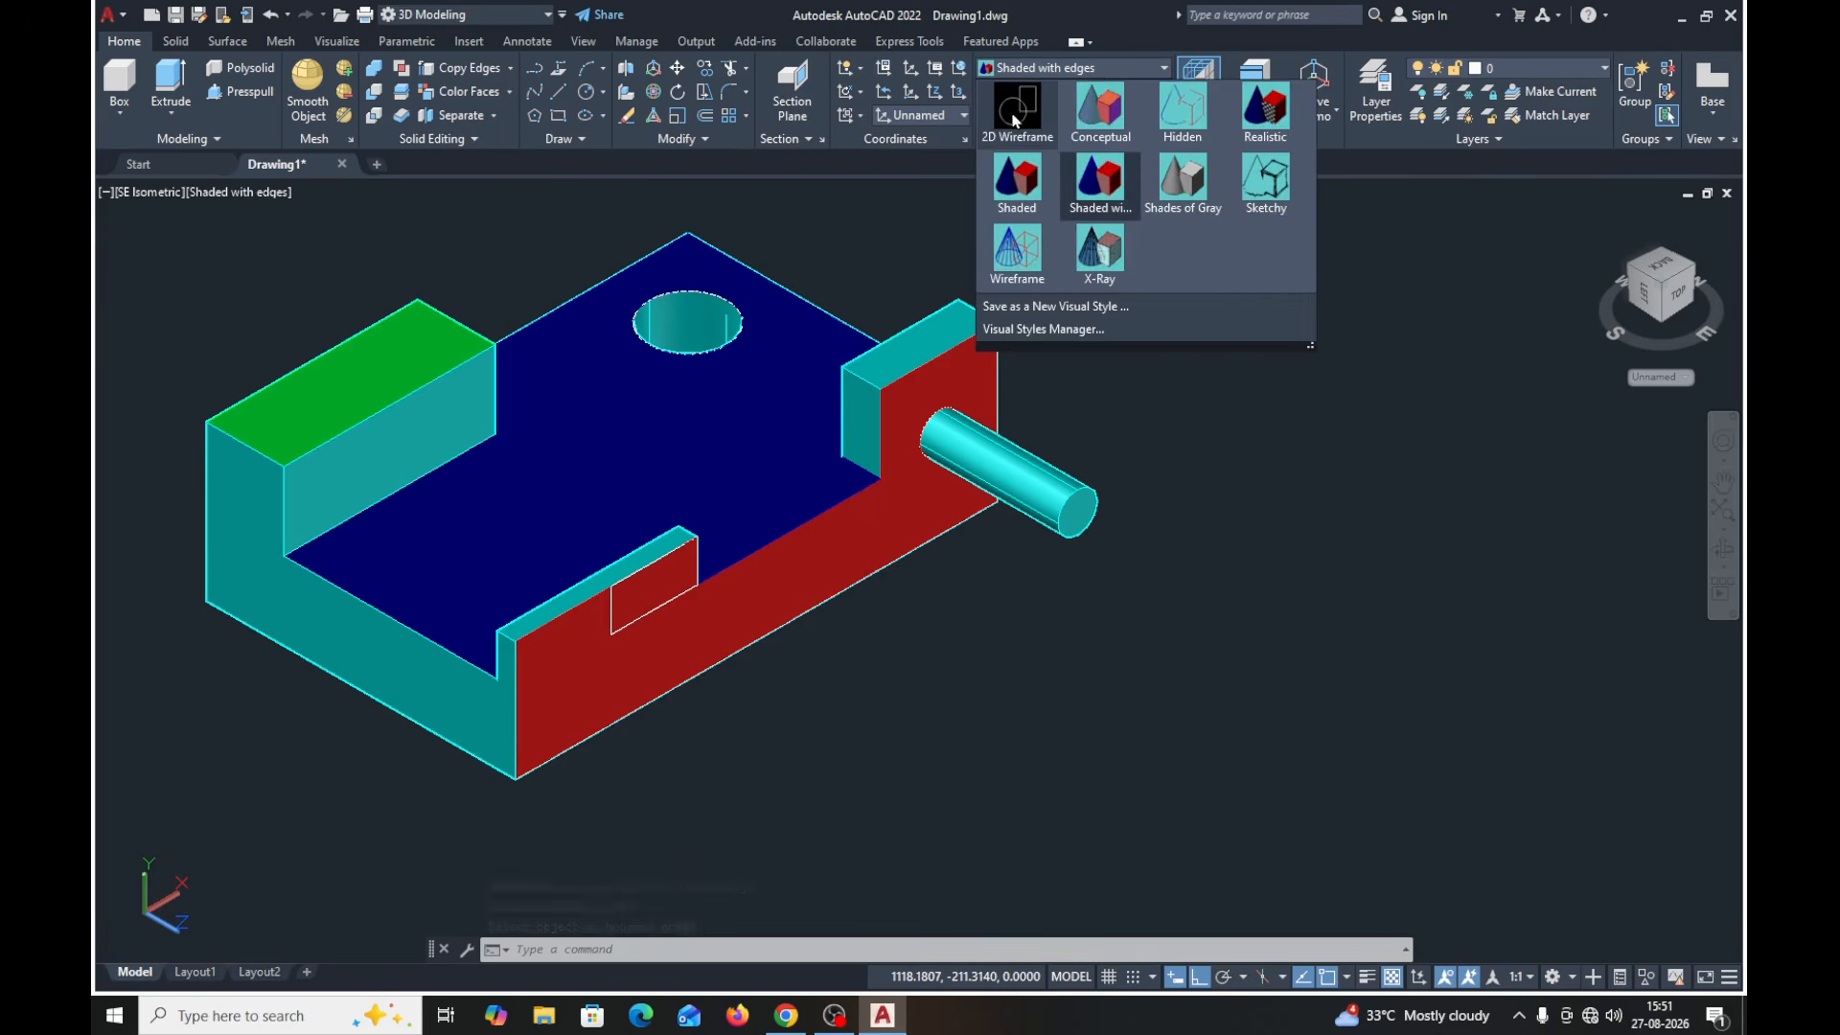
{"action": "left_click", "coordinate": [1015, 117]}
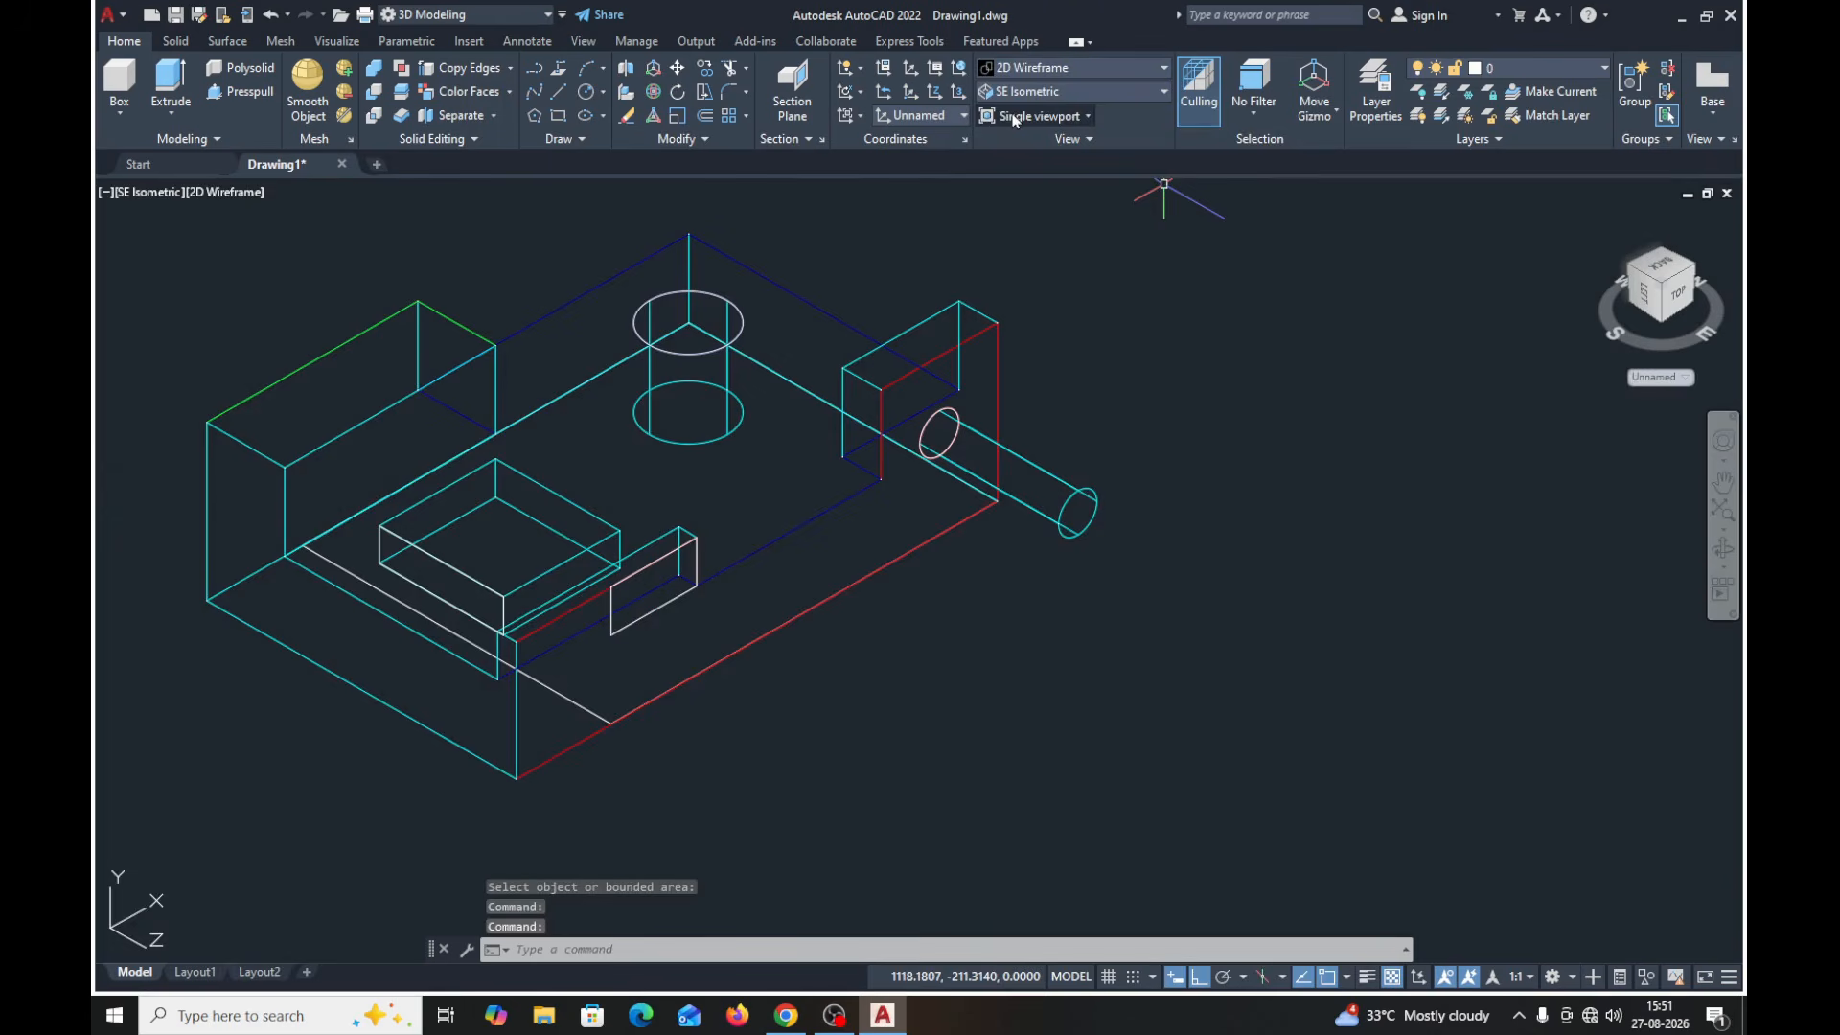
{"action": "left_click", "coordinate": [1165, 74]}
{"action": "left_click", "coordinate": [1106, 108]}
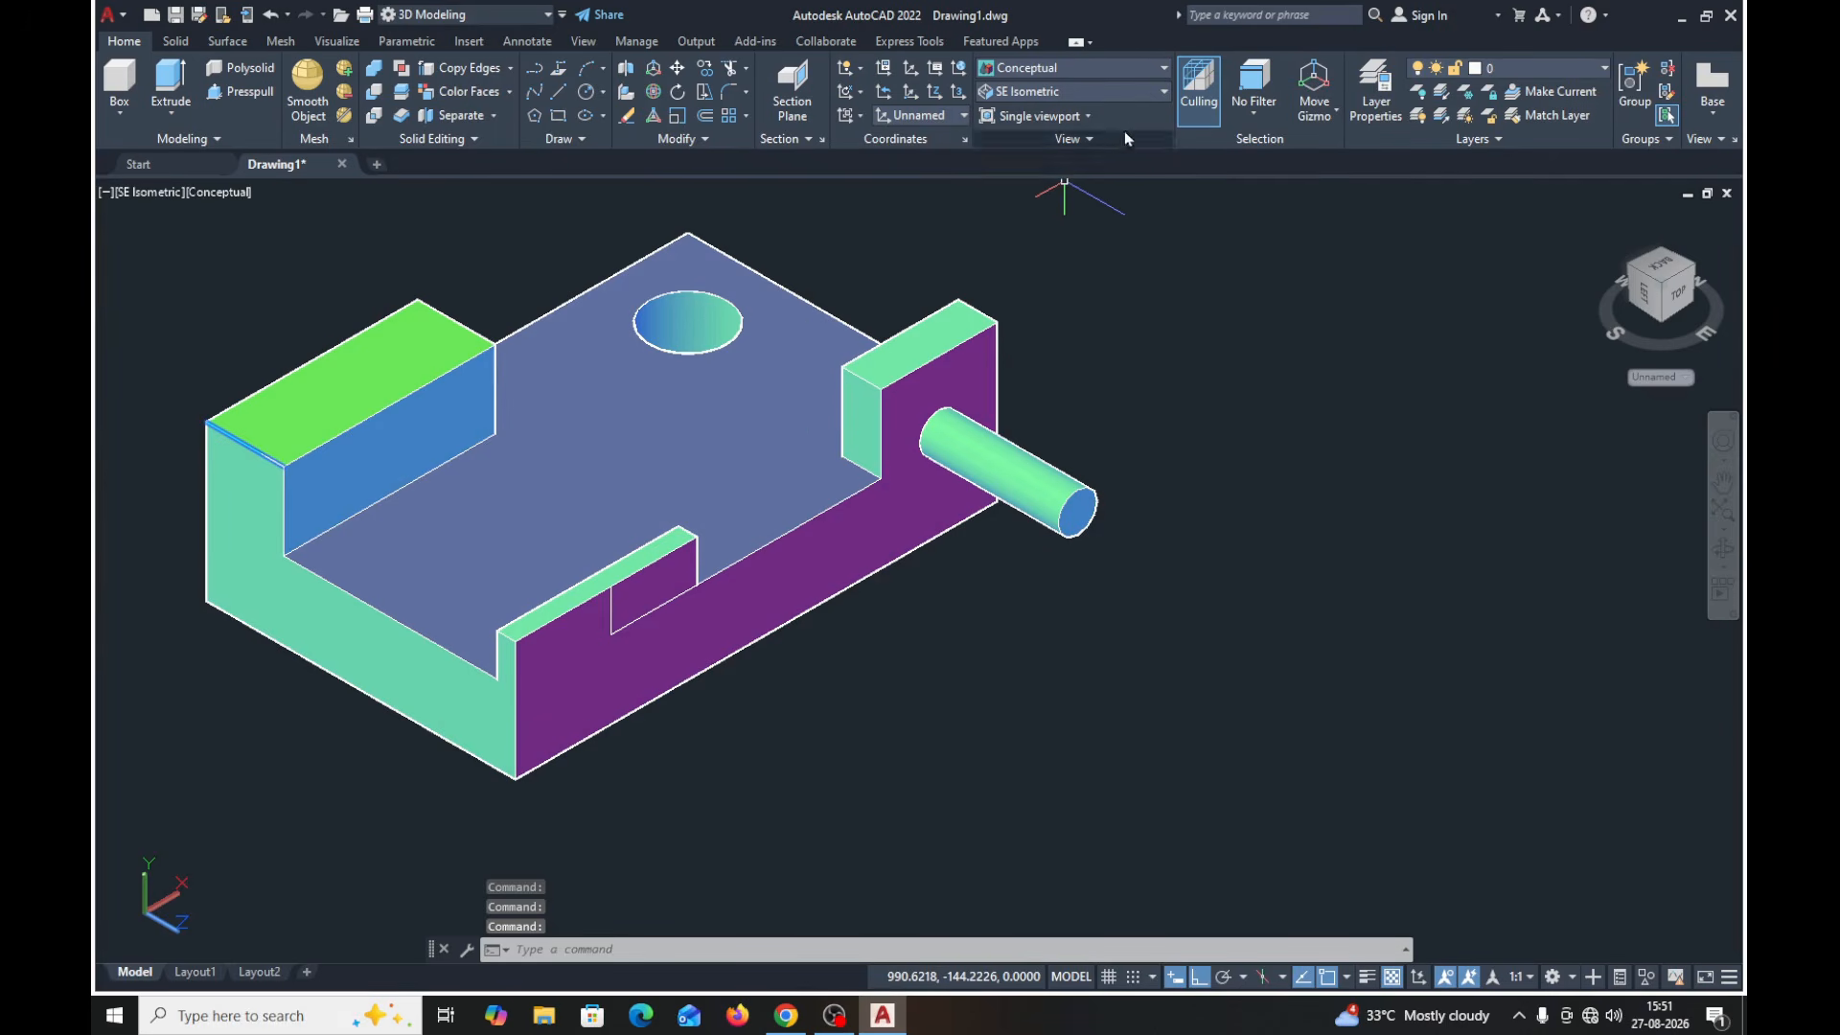
{"action": "left_click", "coordinate": [1163, 74]}
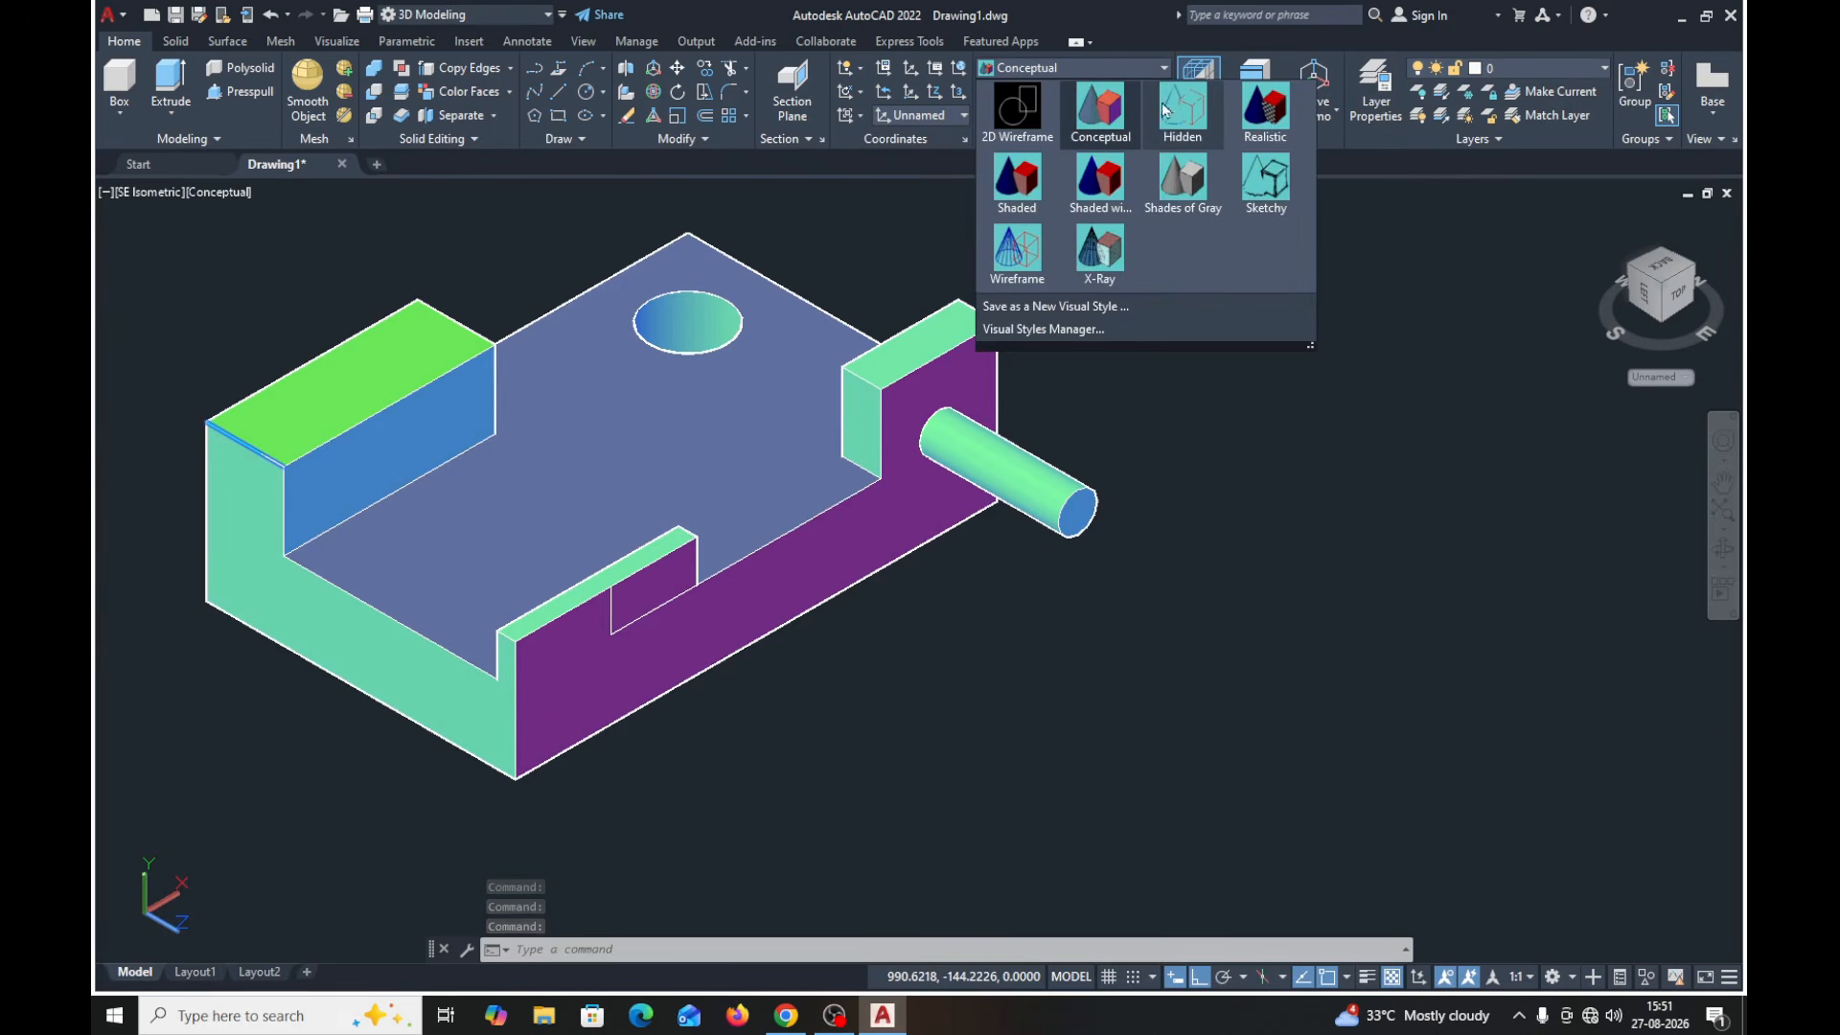
{"action": "left_click", "coordinate": [1178, 129]}
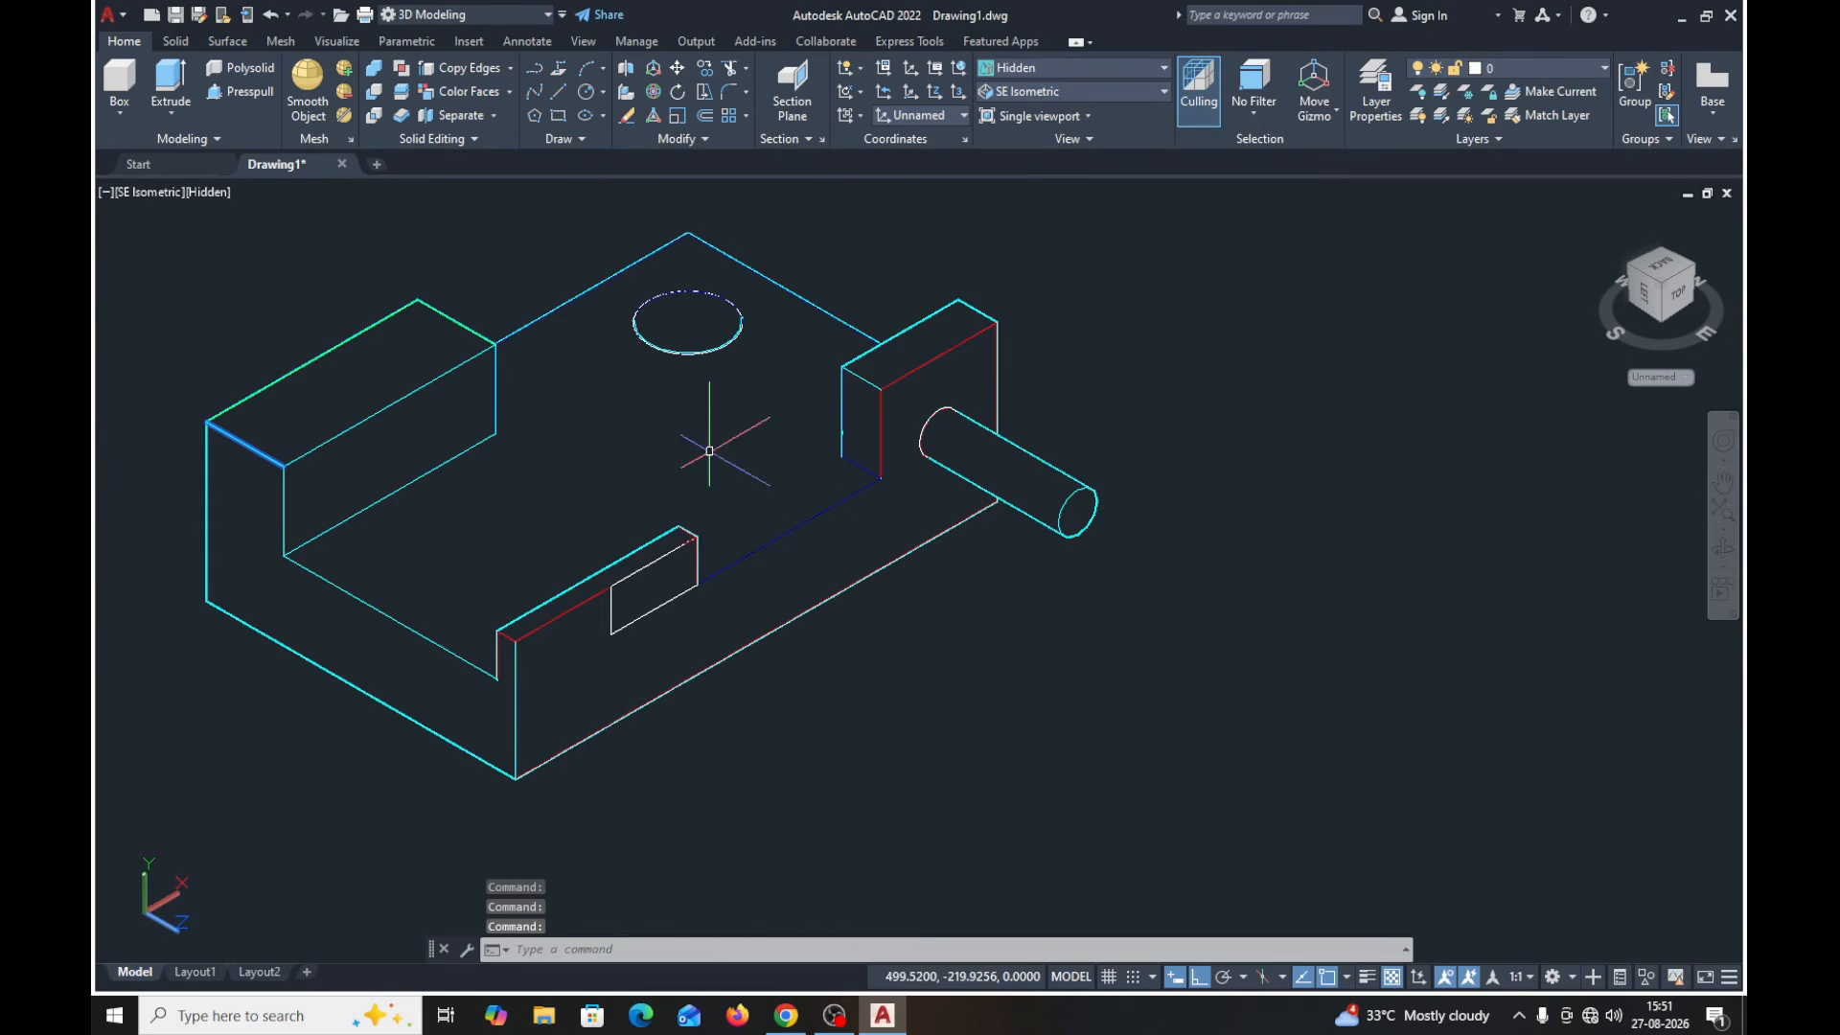
- View the model in the Realistic, Shaded and Shaded with edges visual styles in turn
{"action": "left_click", "coordinate": [1159, 75]}
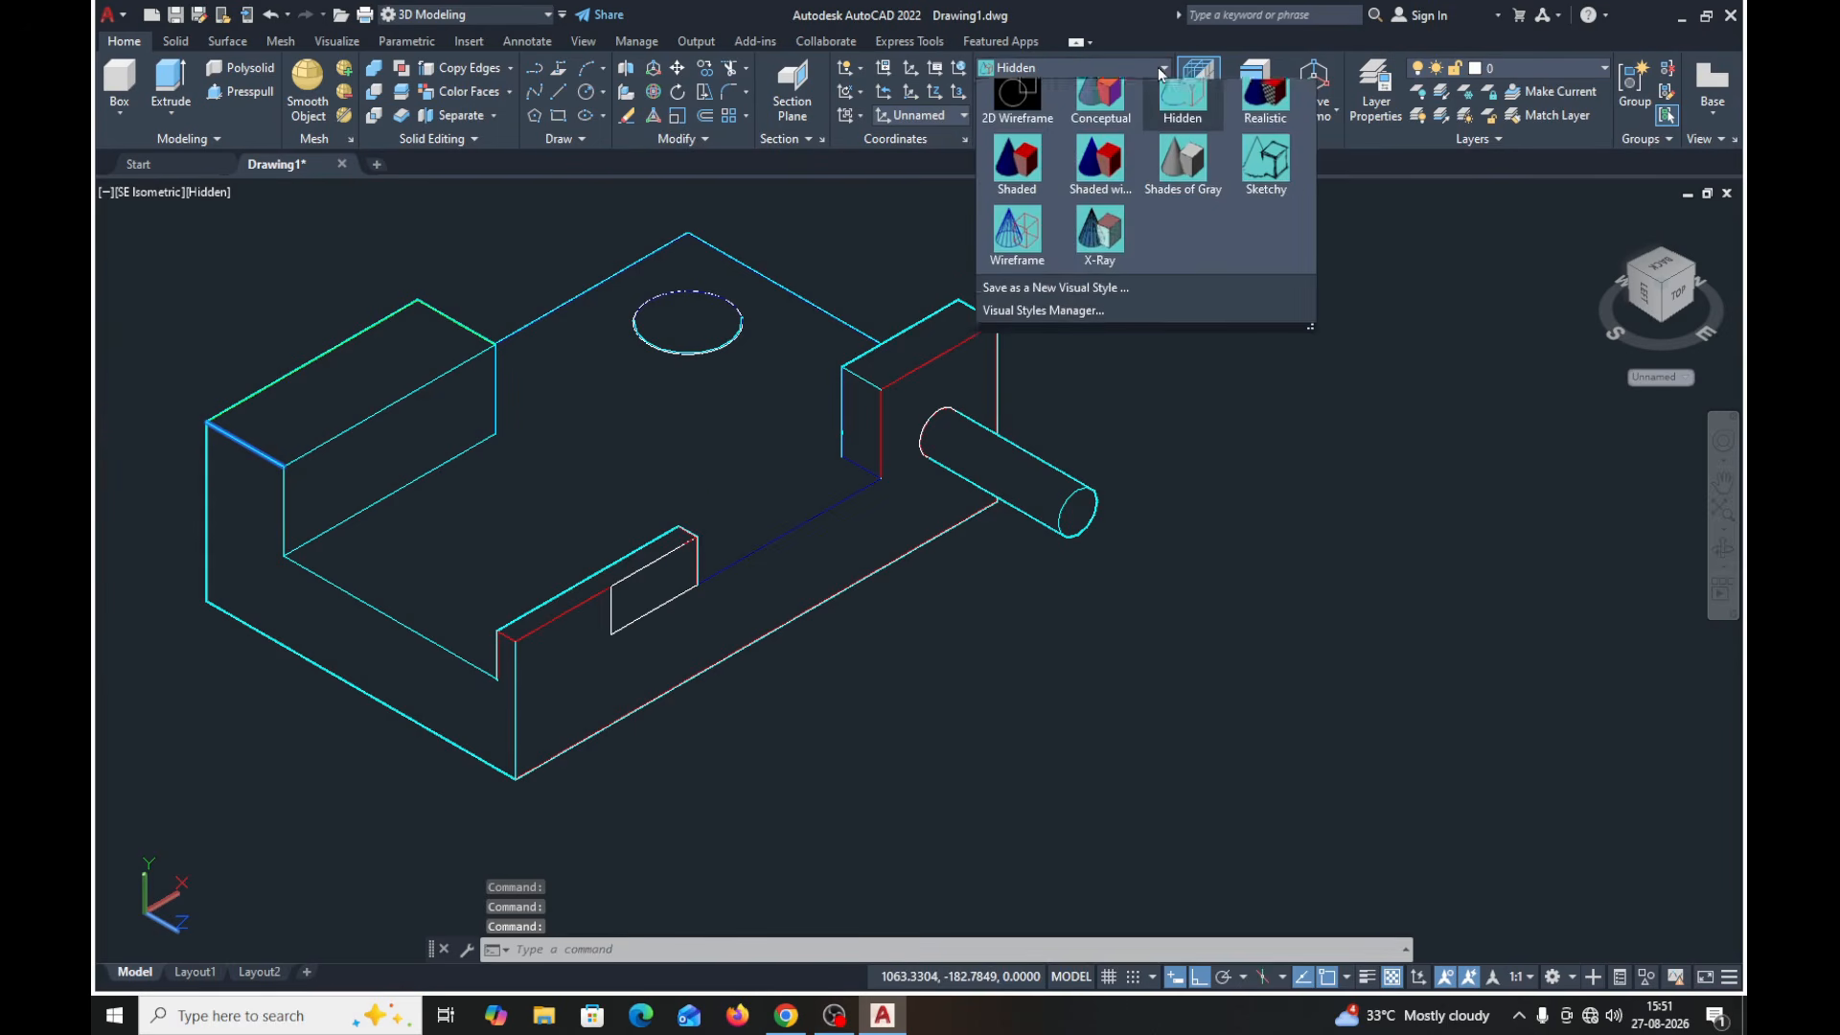
{"action": "left_click", "coordinate": [1246, 110]}
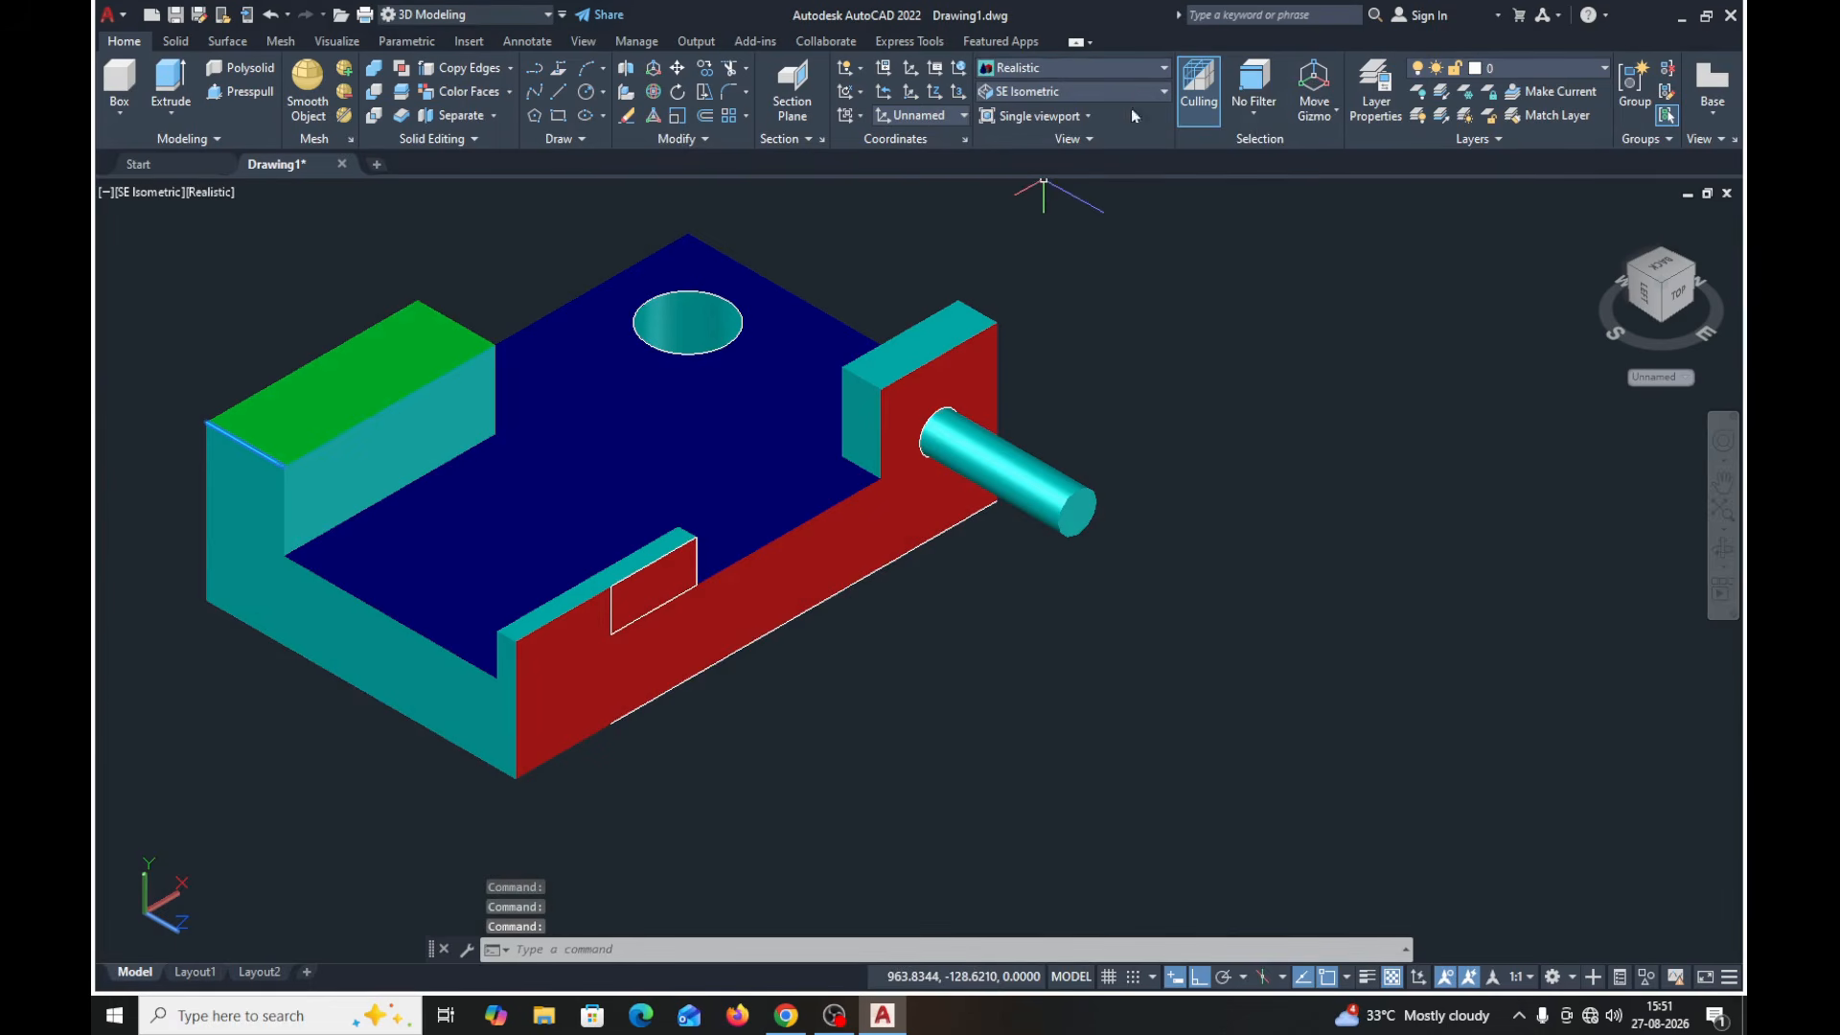
{"action": "left_click", "coordinate": [1162, 75]}
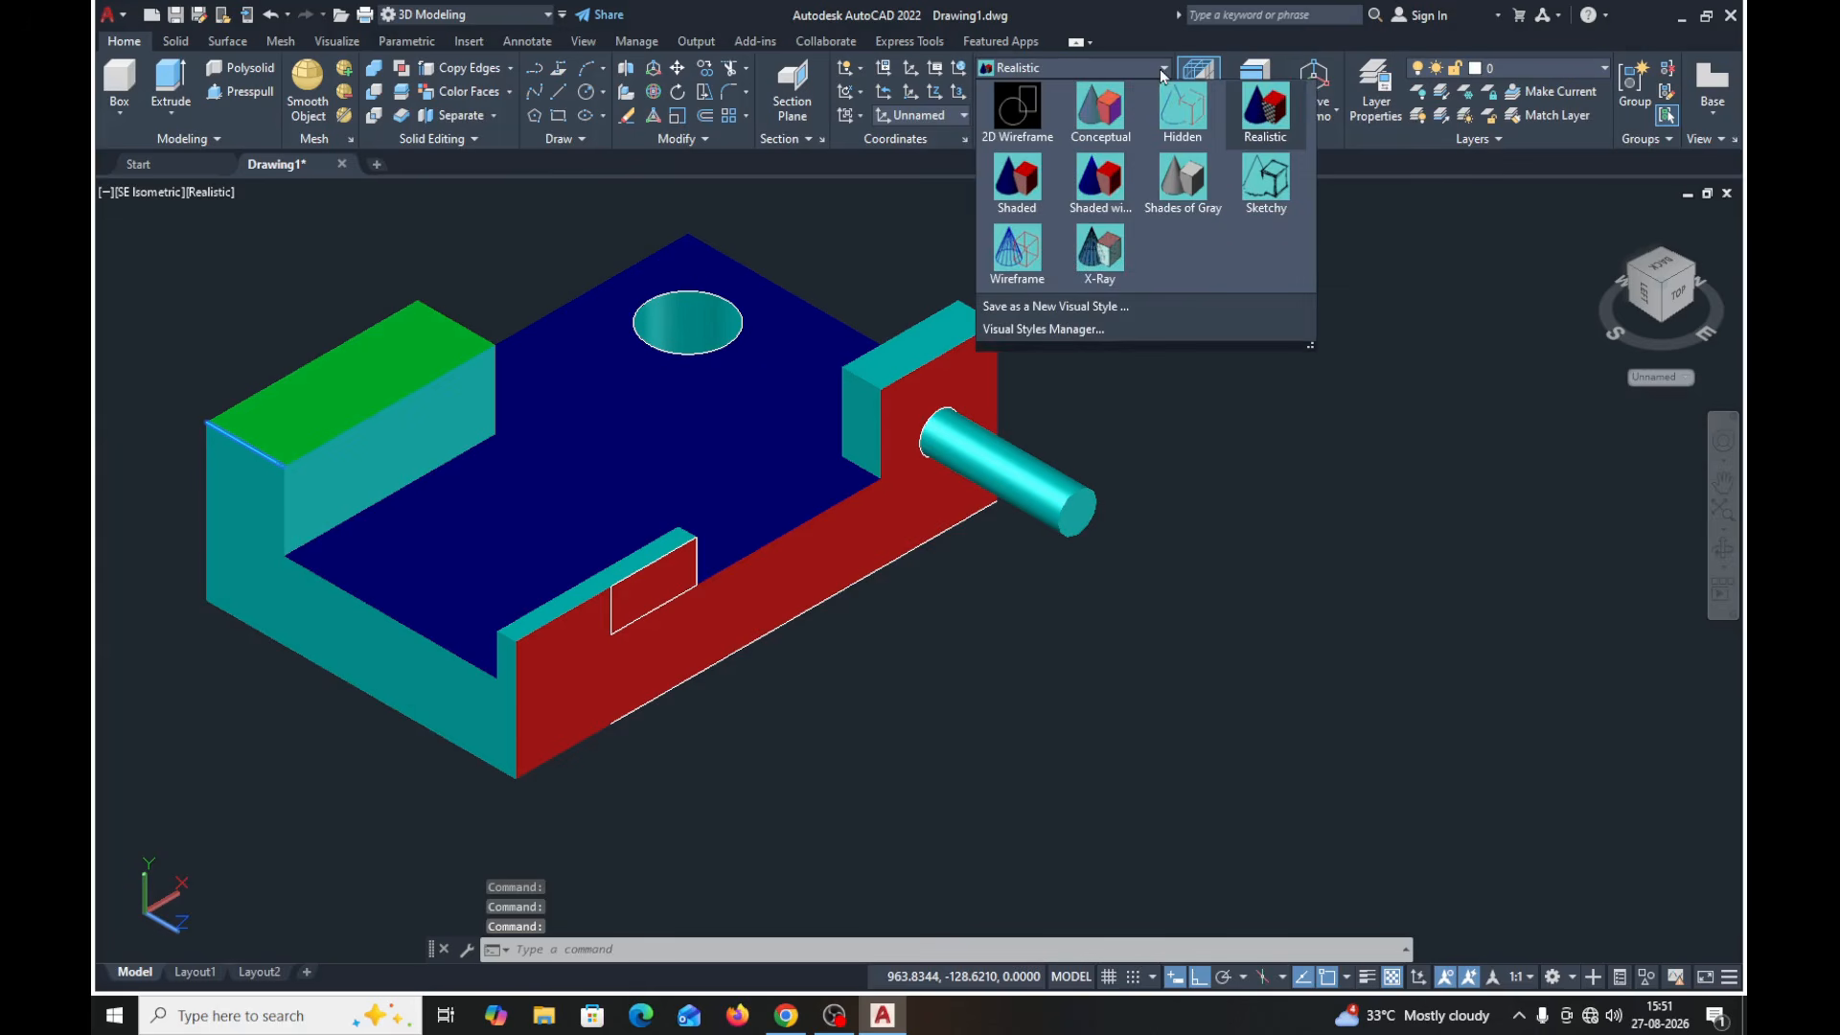
{"action": "left_click", "coordinate": [1022, 182]}
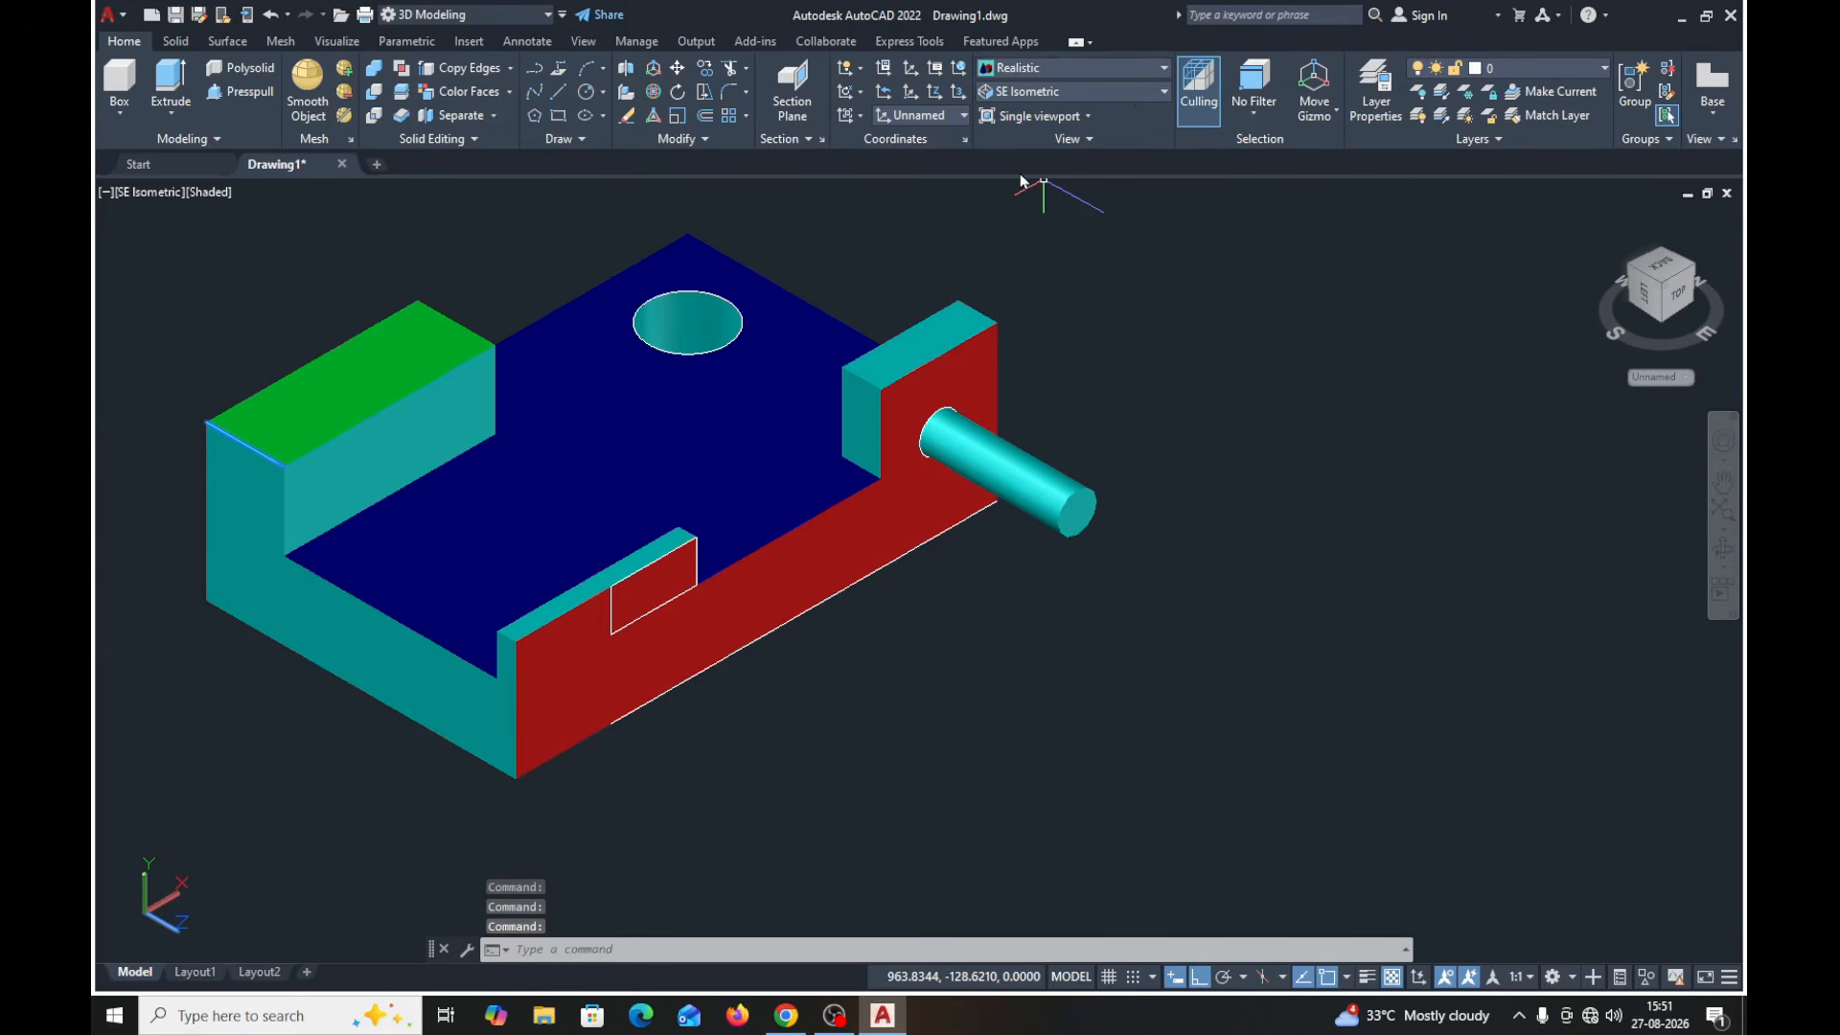
{"action": "left_click", "coordinate": [1164, 70]}
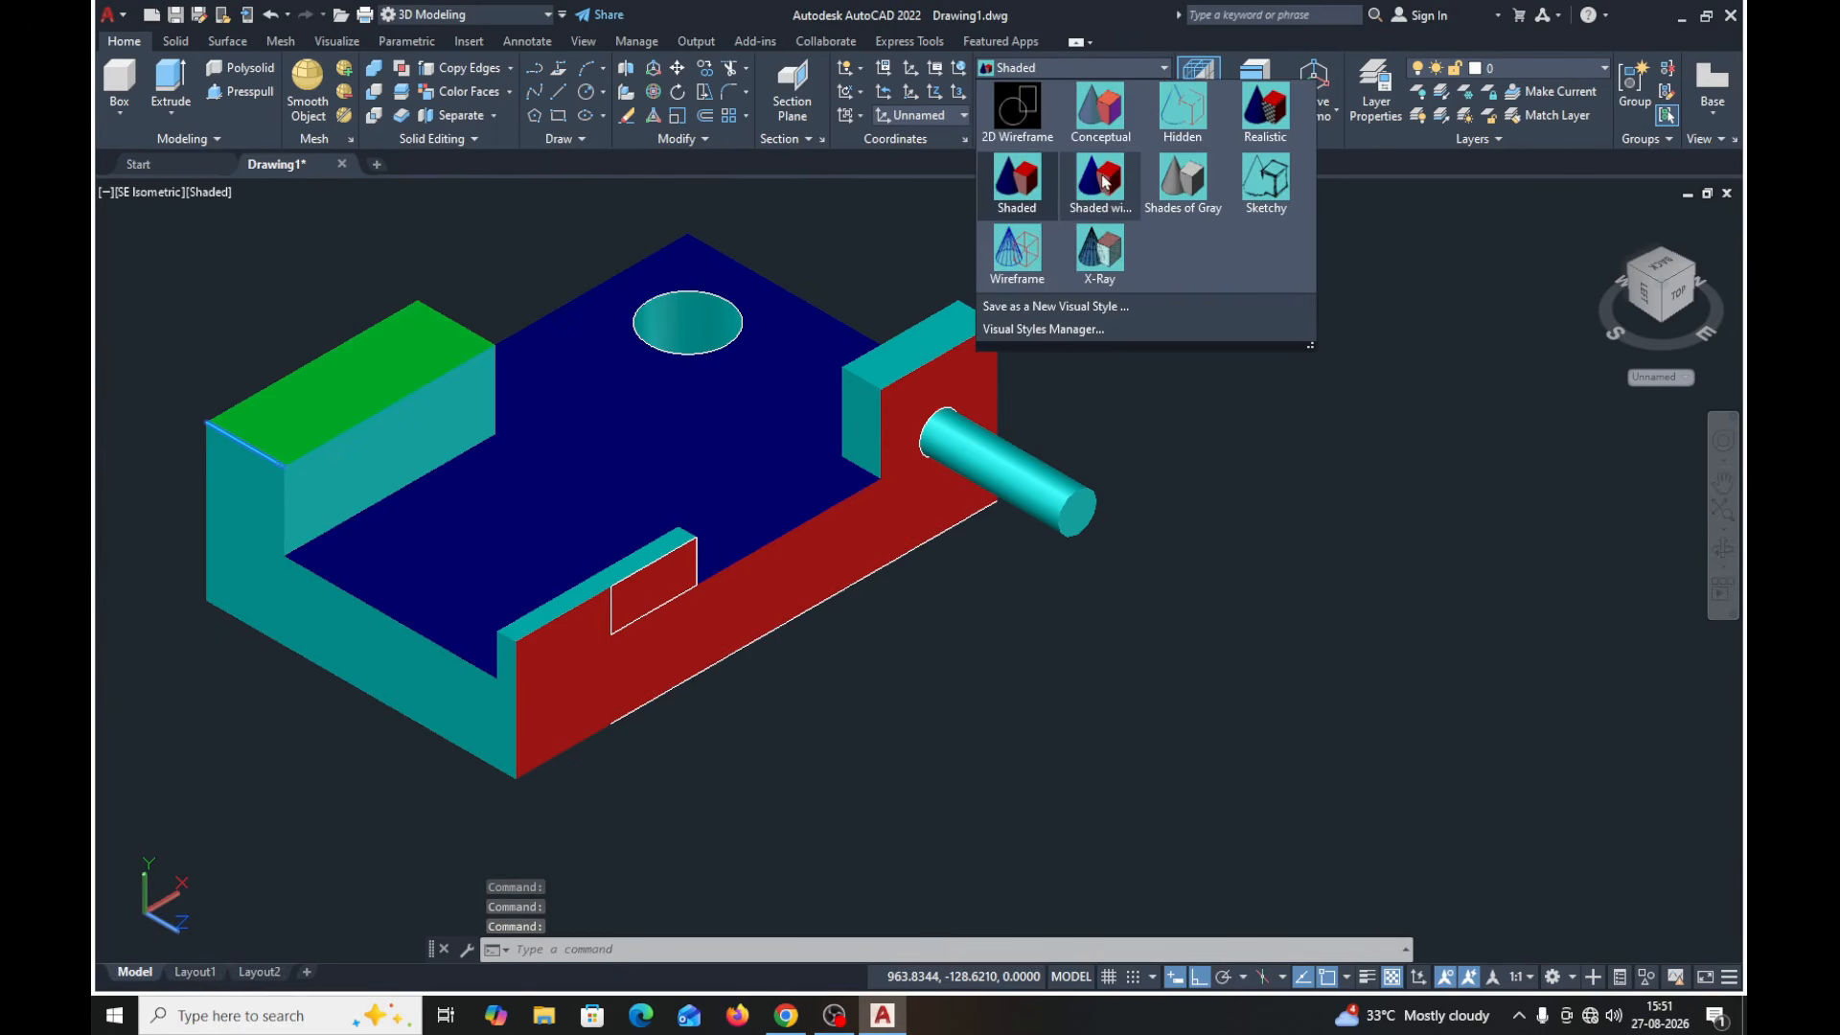
{"action": "left_click", "coordinate": [1104, 181]}
- View the model in the Shades of Gray, Sketchy and Wireframe visual styles in turn
{"action": "left_click", "coordinate": [1162, 70]}
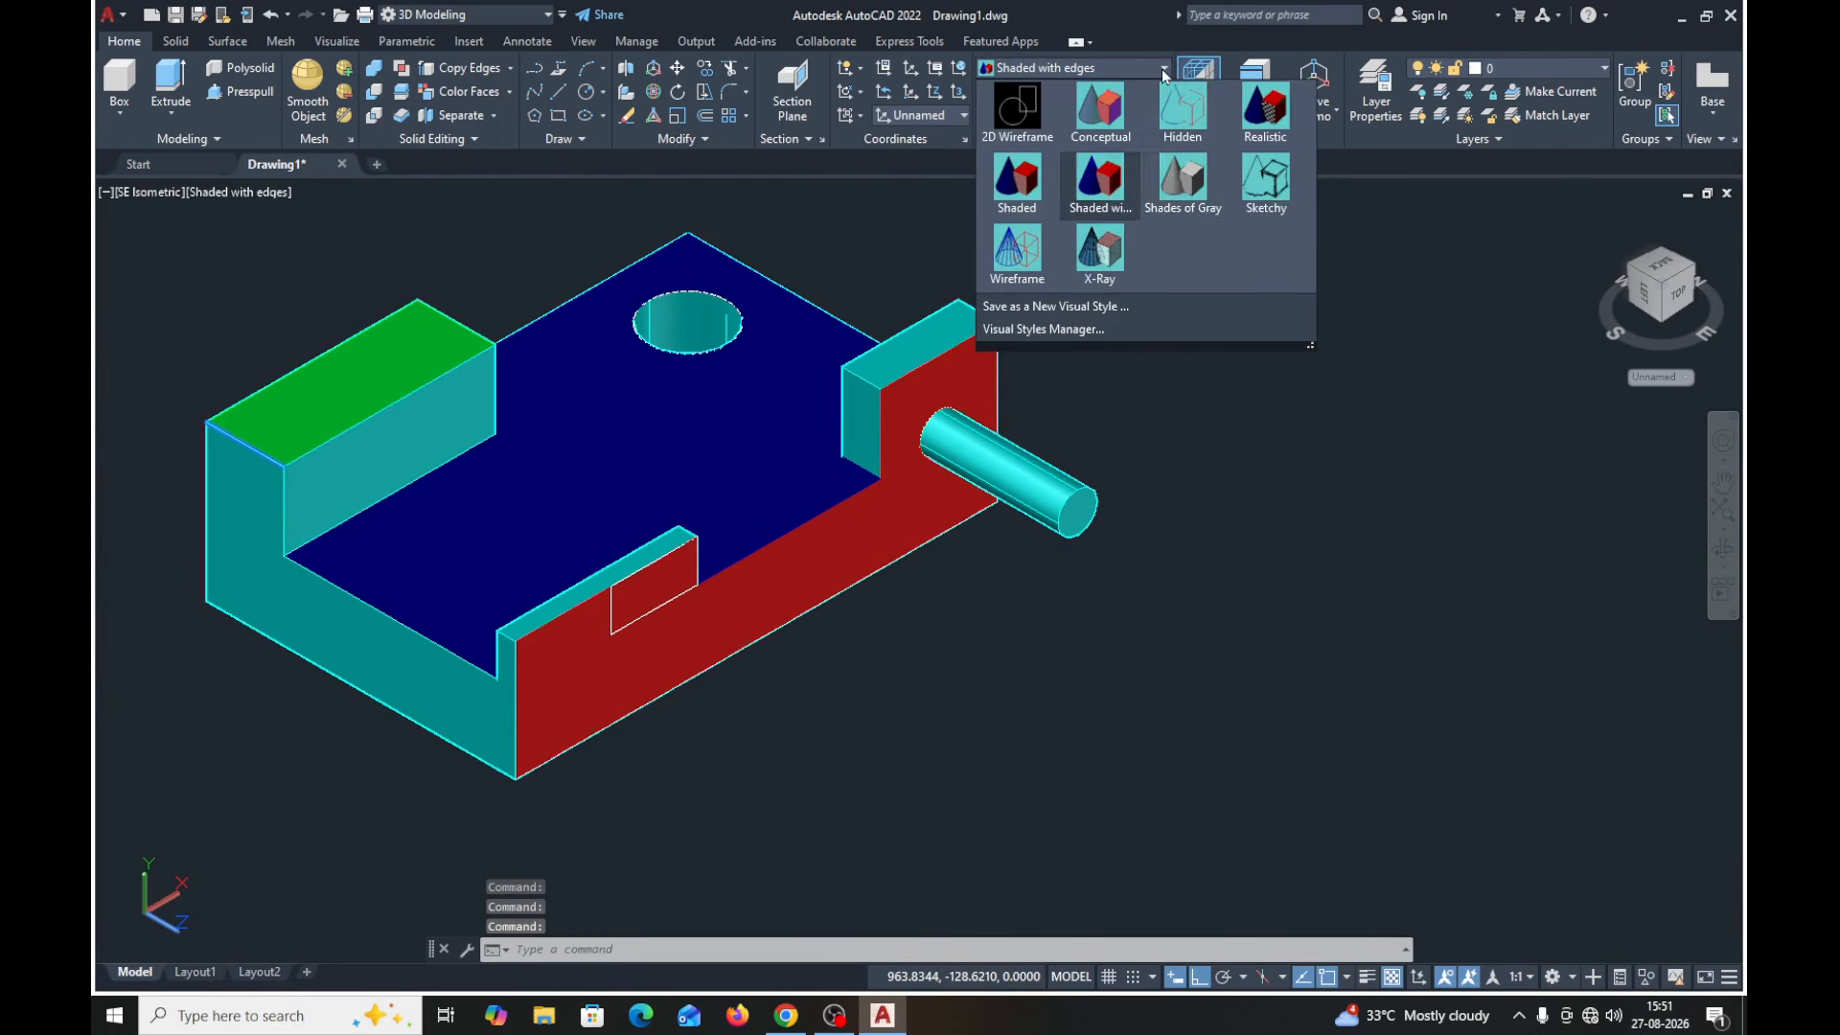
{"action": "left_click", "coordinate": [1170, 173]}
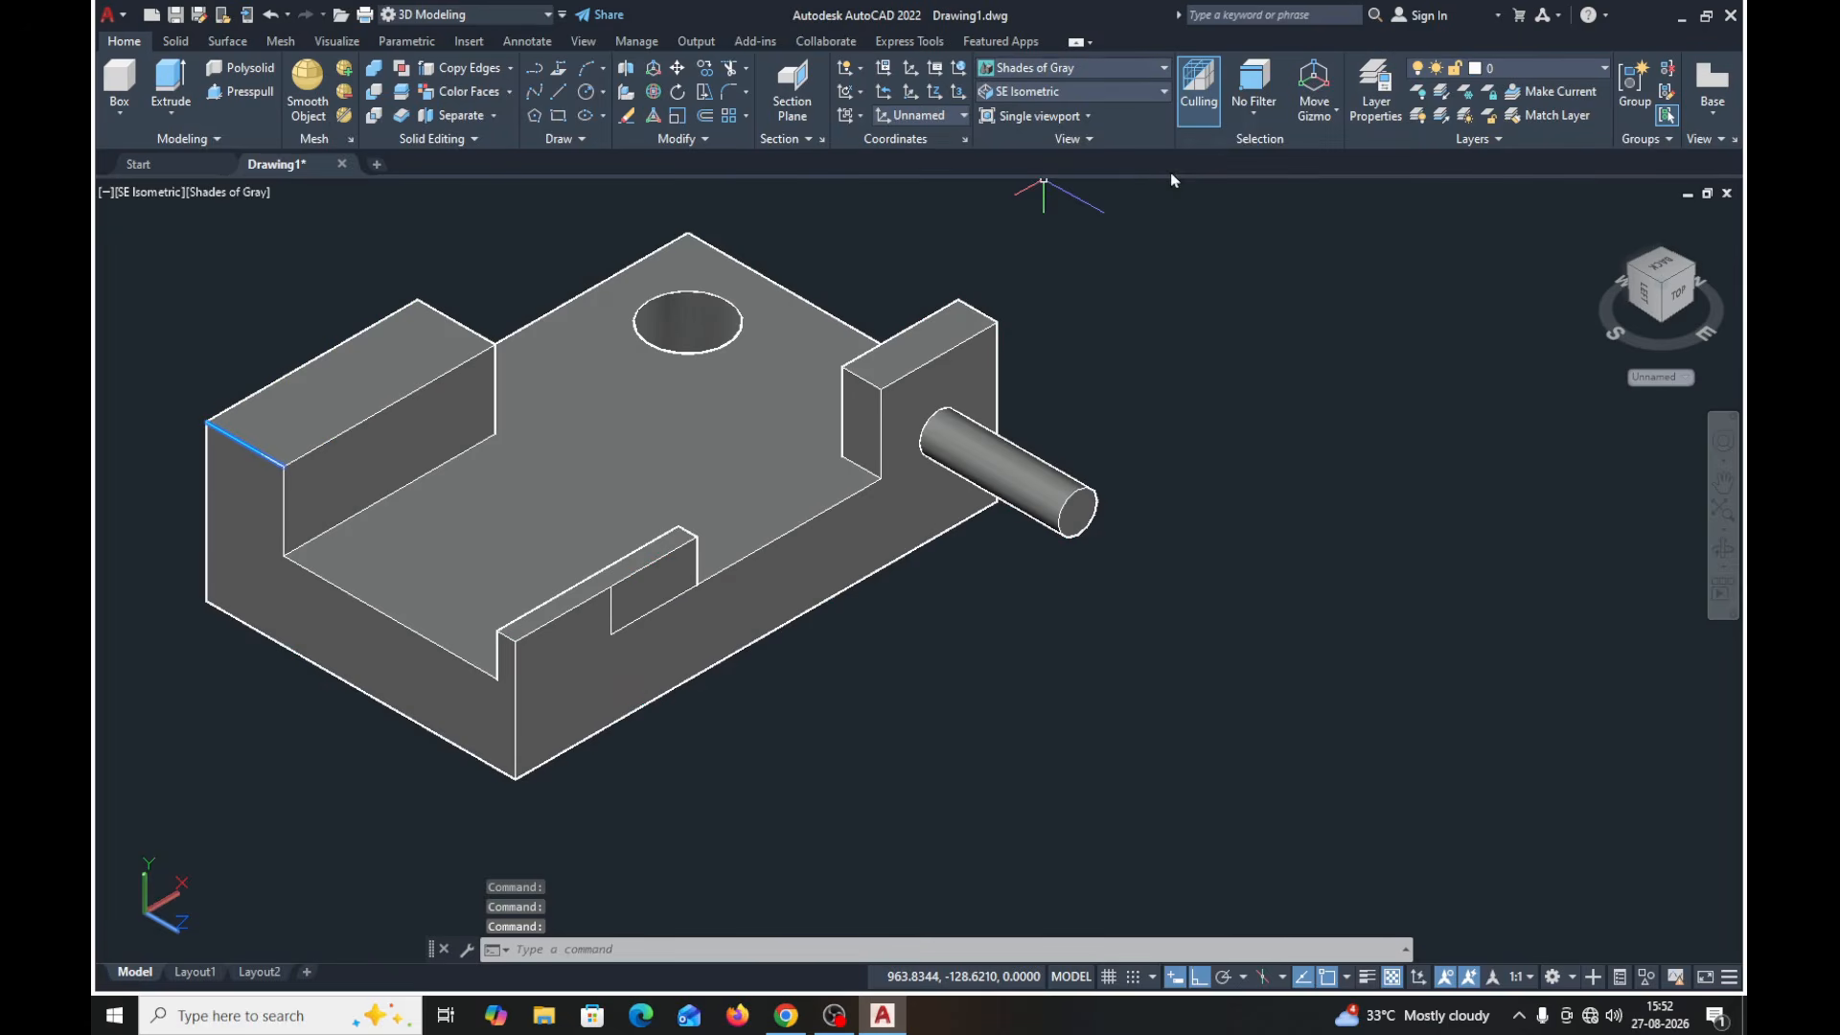
{"action": "left_click", "coordinate": [1165, 70]}
{"action": "left_click", "coordinate": [1261, 187]}
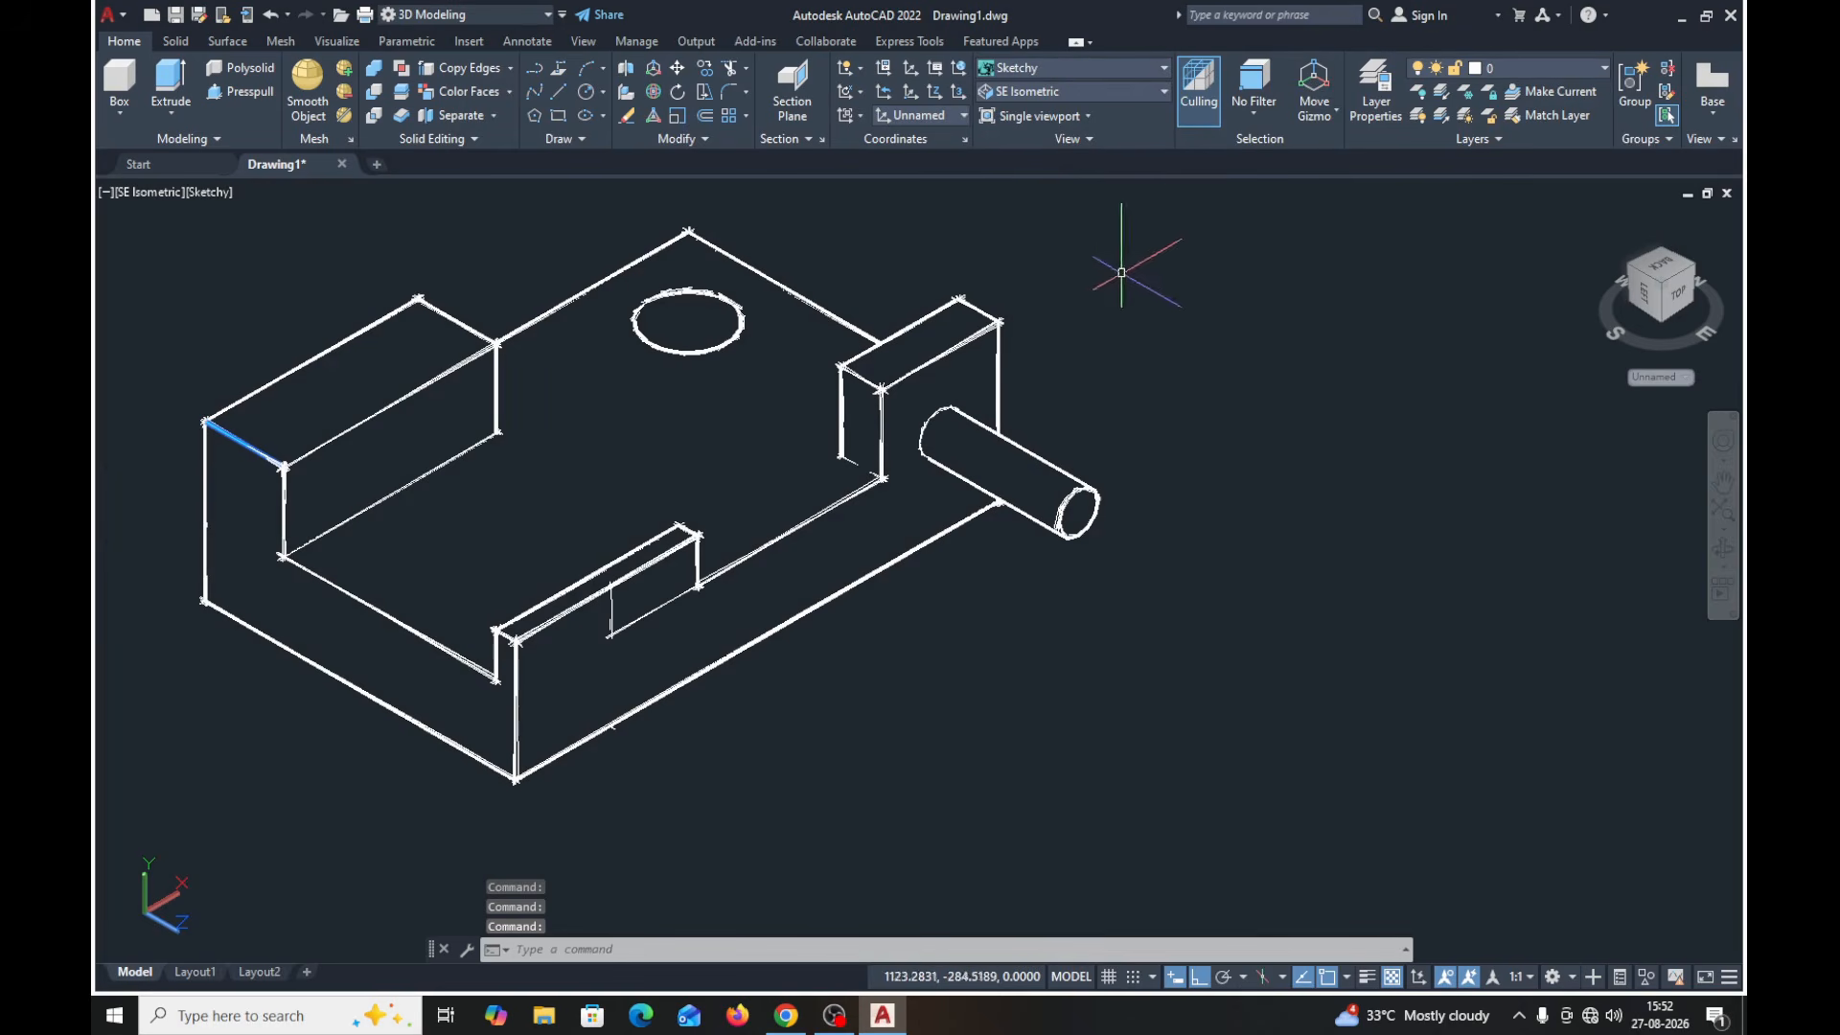
{"action": "left_click", "coordinate": [1168, 70]}
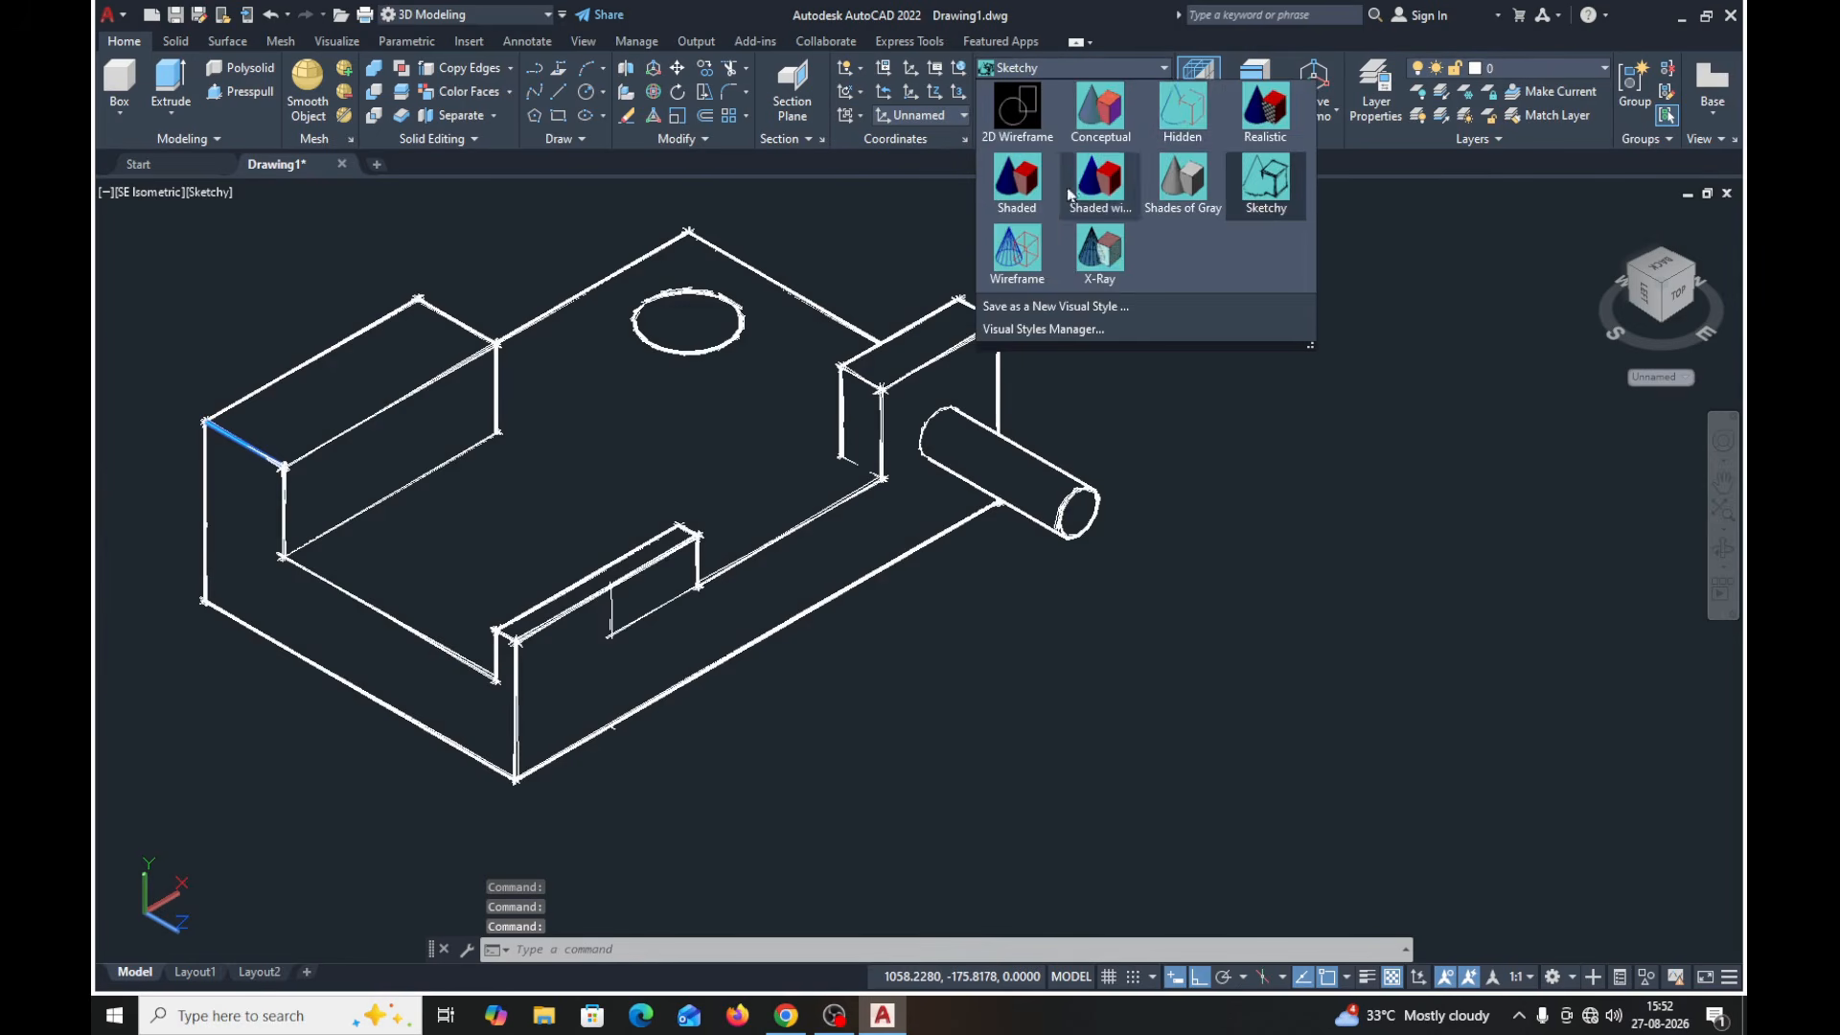
{"action": "left_click", "coordinate": [1011, 241]}
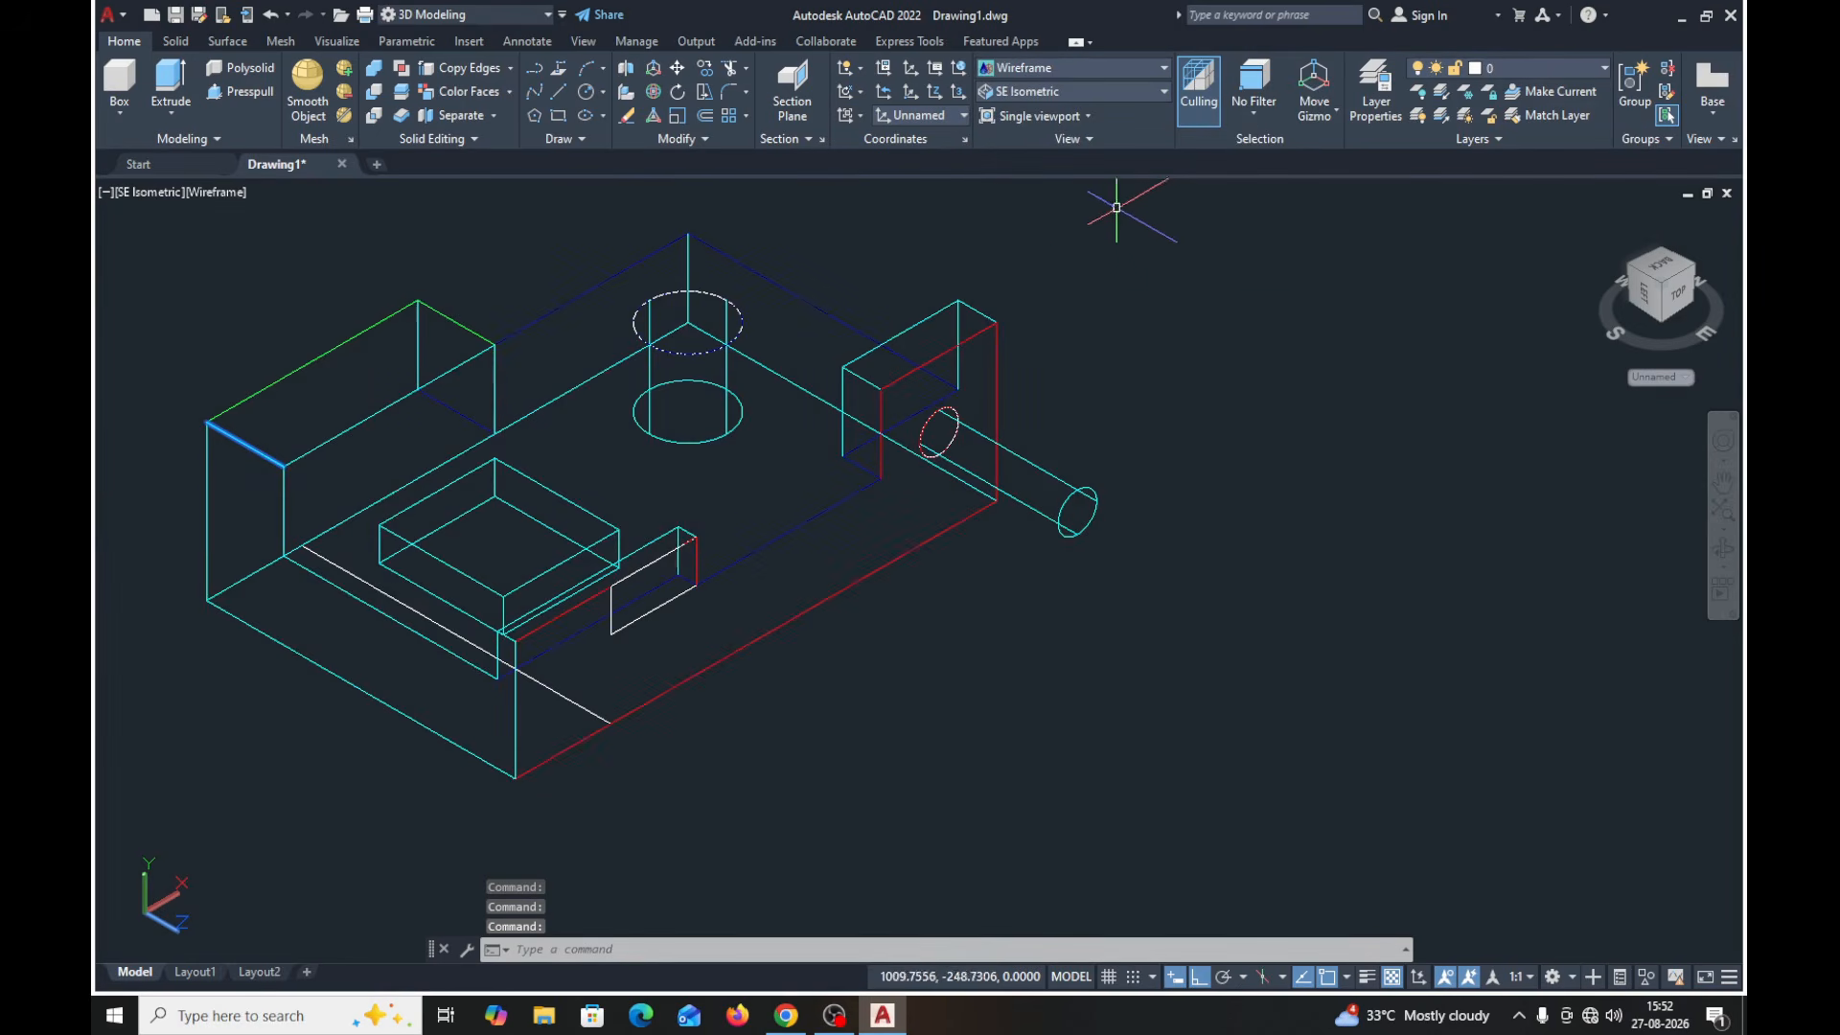
- Compare the 2D Wireframe visual style with Wireframe, leaving the model displayed in Wireframe
{"action": "left_click", "coordinate": [1166, 77]}
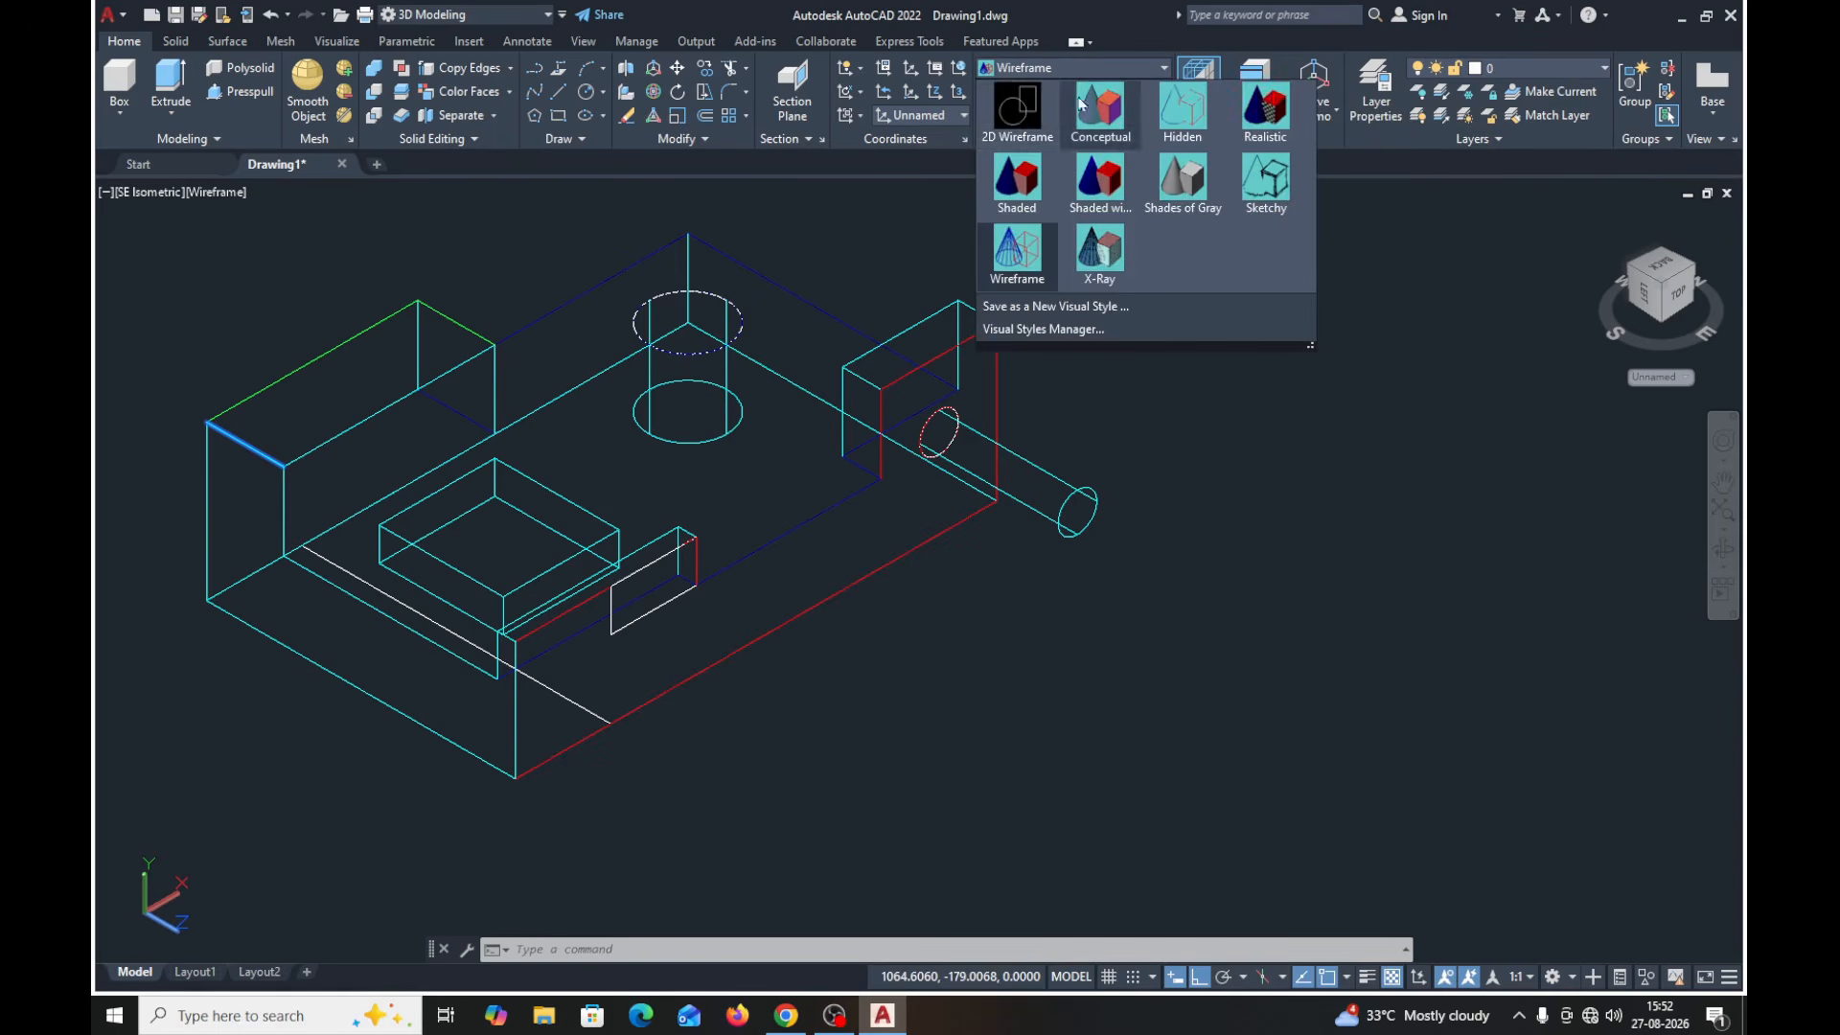
{"action": "left_click", "coordinate": [1012, 109]}
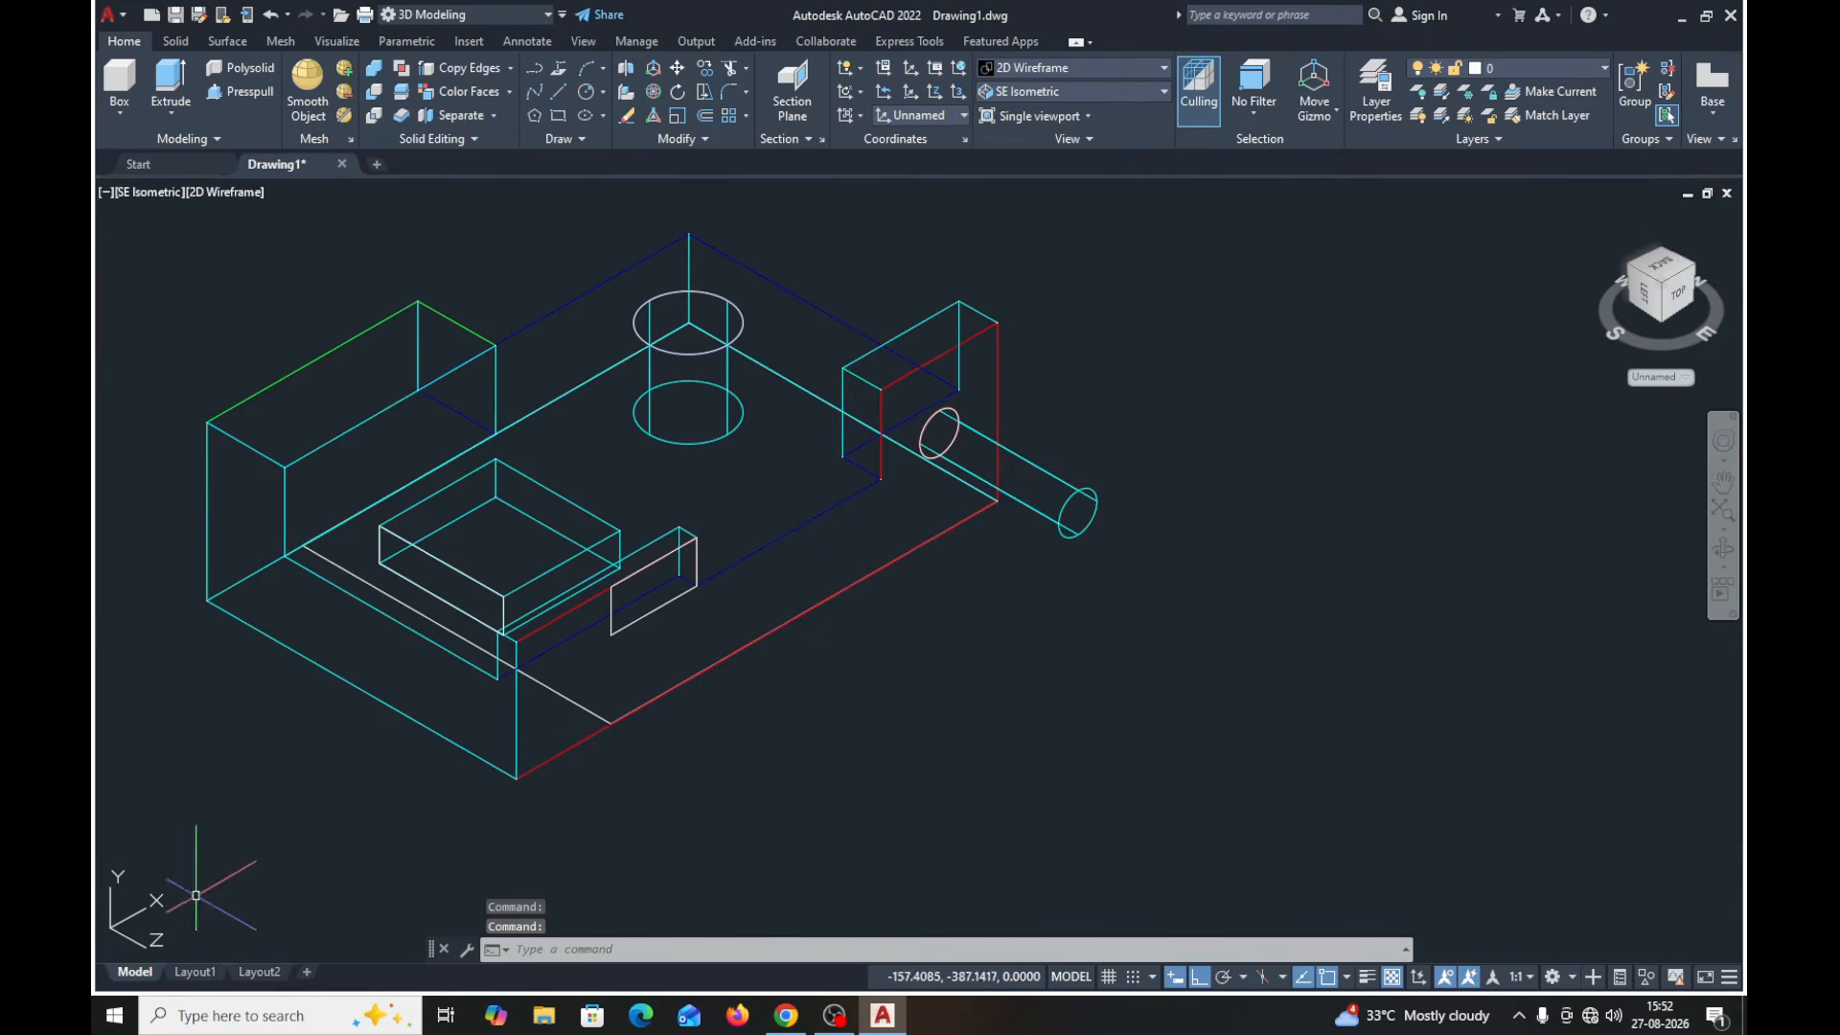
{"action": "left_click", "coordinate": [1164, 68]}
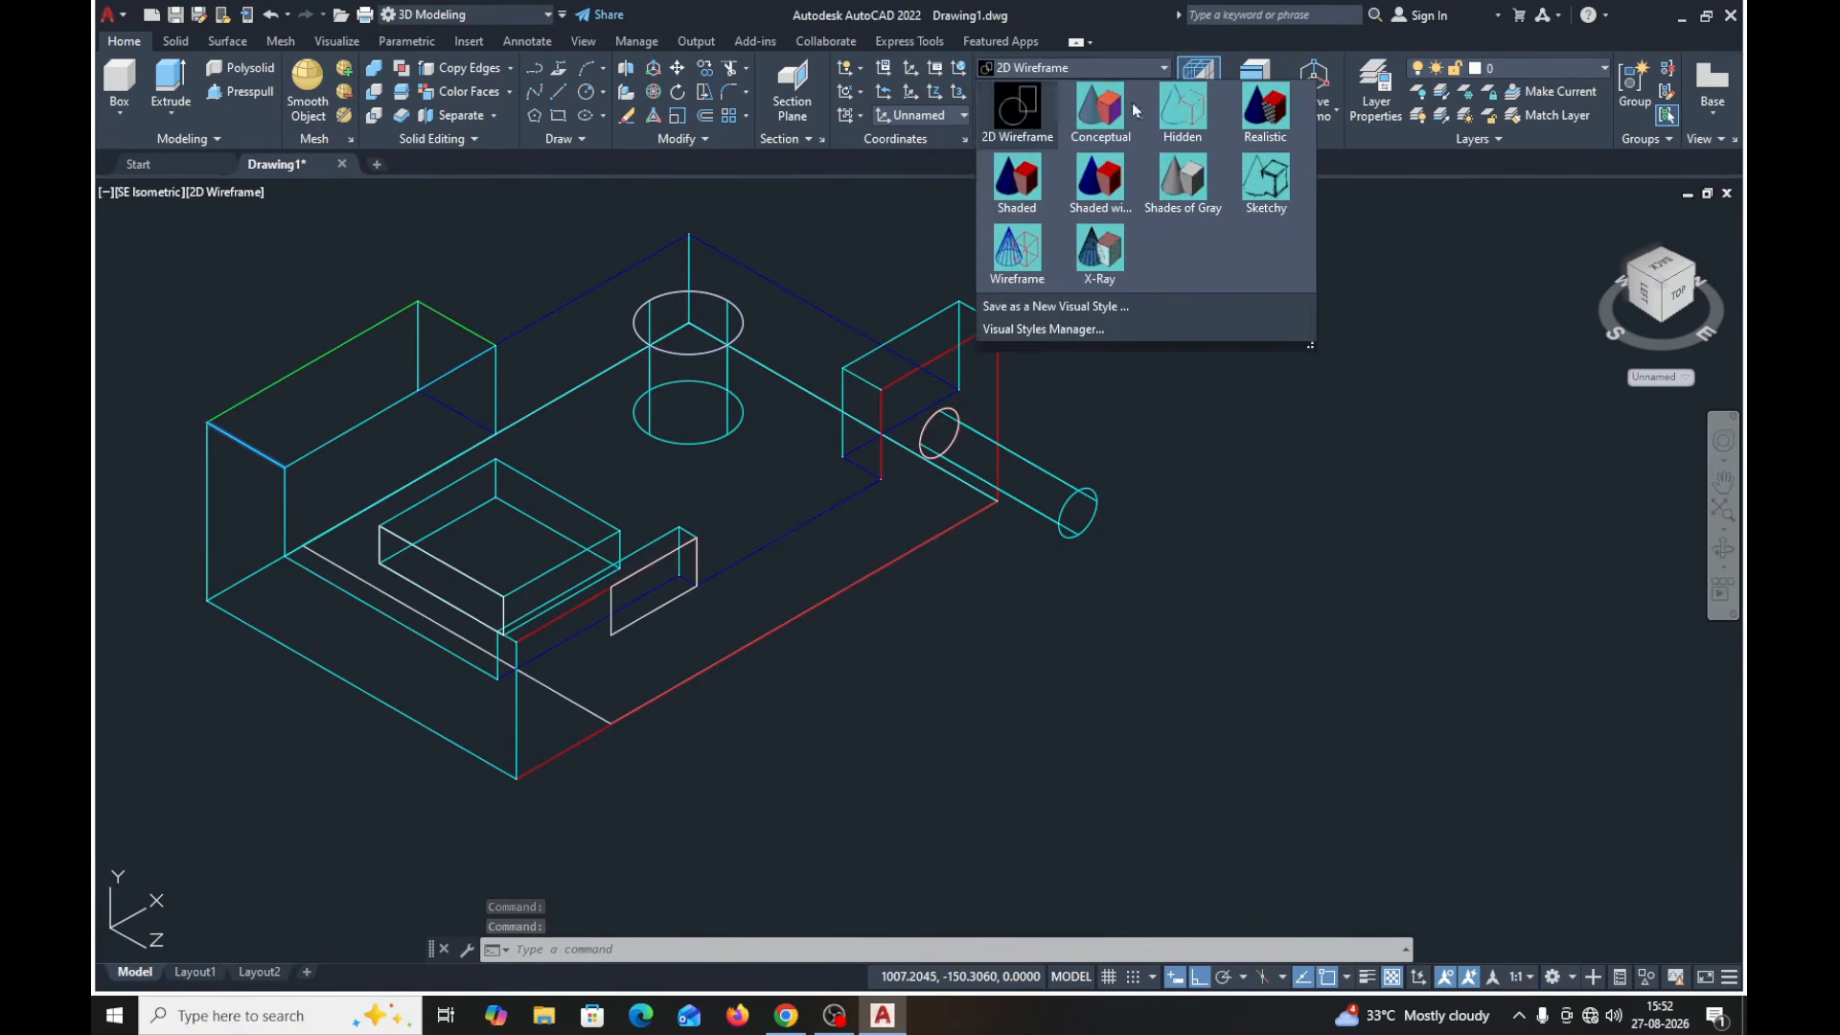
{"action": "left_click", "coordinate": [1002, 265]}
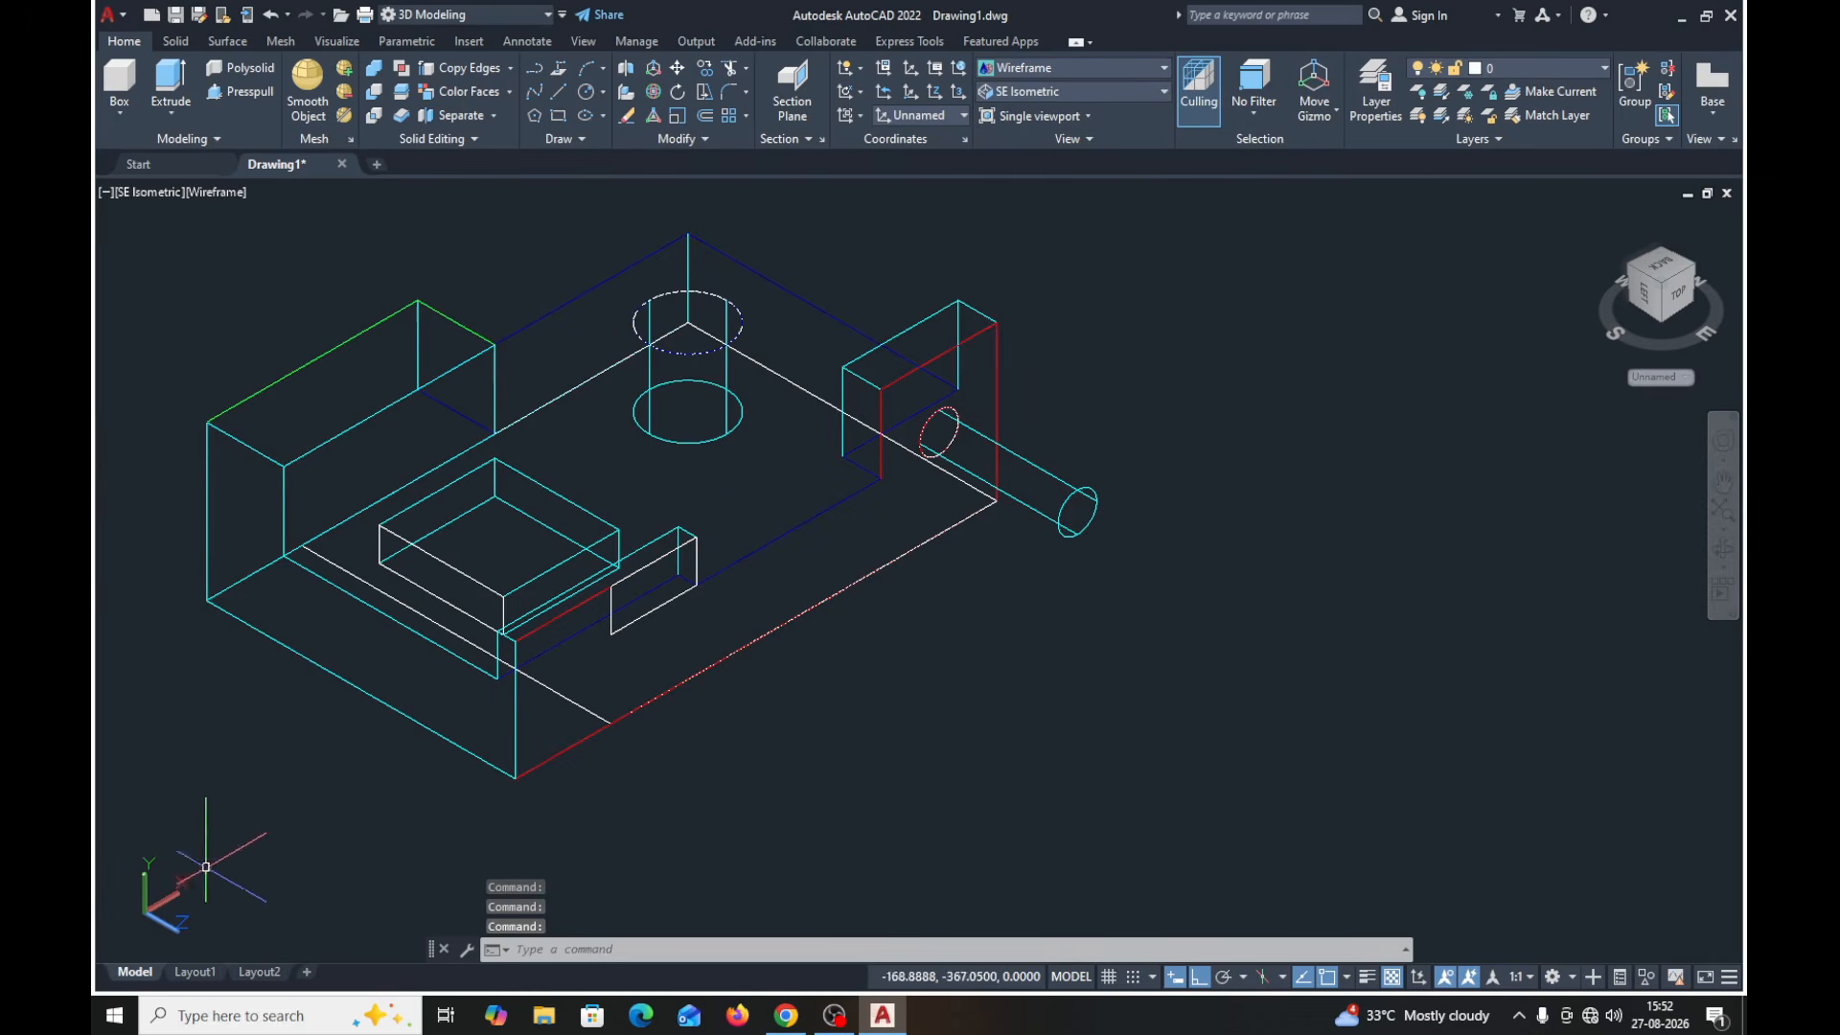
- View the model in the X-Ray visual style, and set the visual style to Shaded with edges
{"action": "left_click", "coordinate": [1164, 69]}
{"action": "left_click", "coordinate": [1099, 261]}
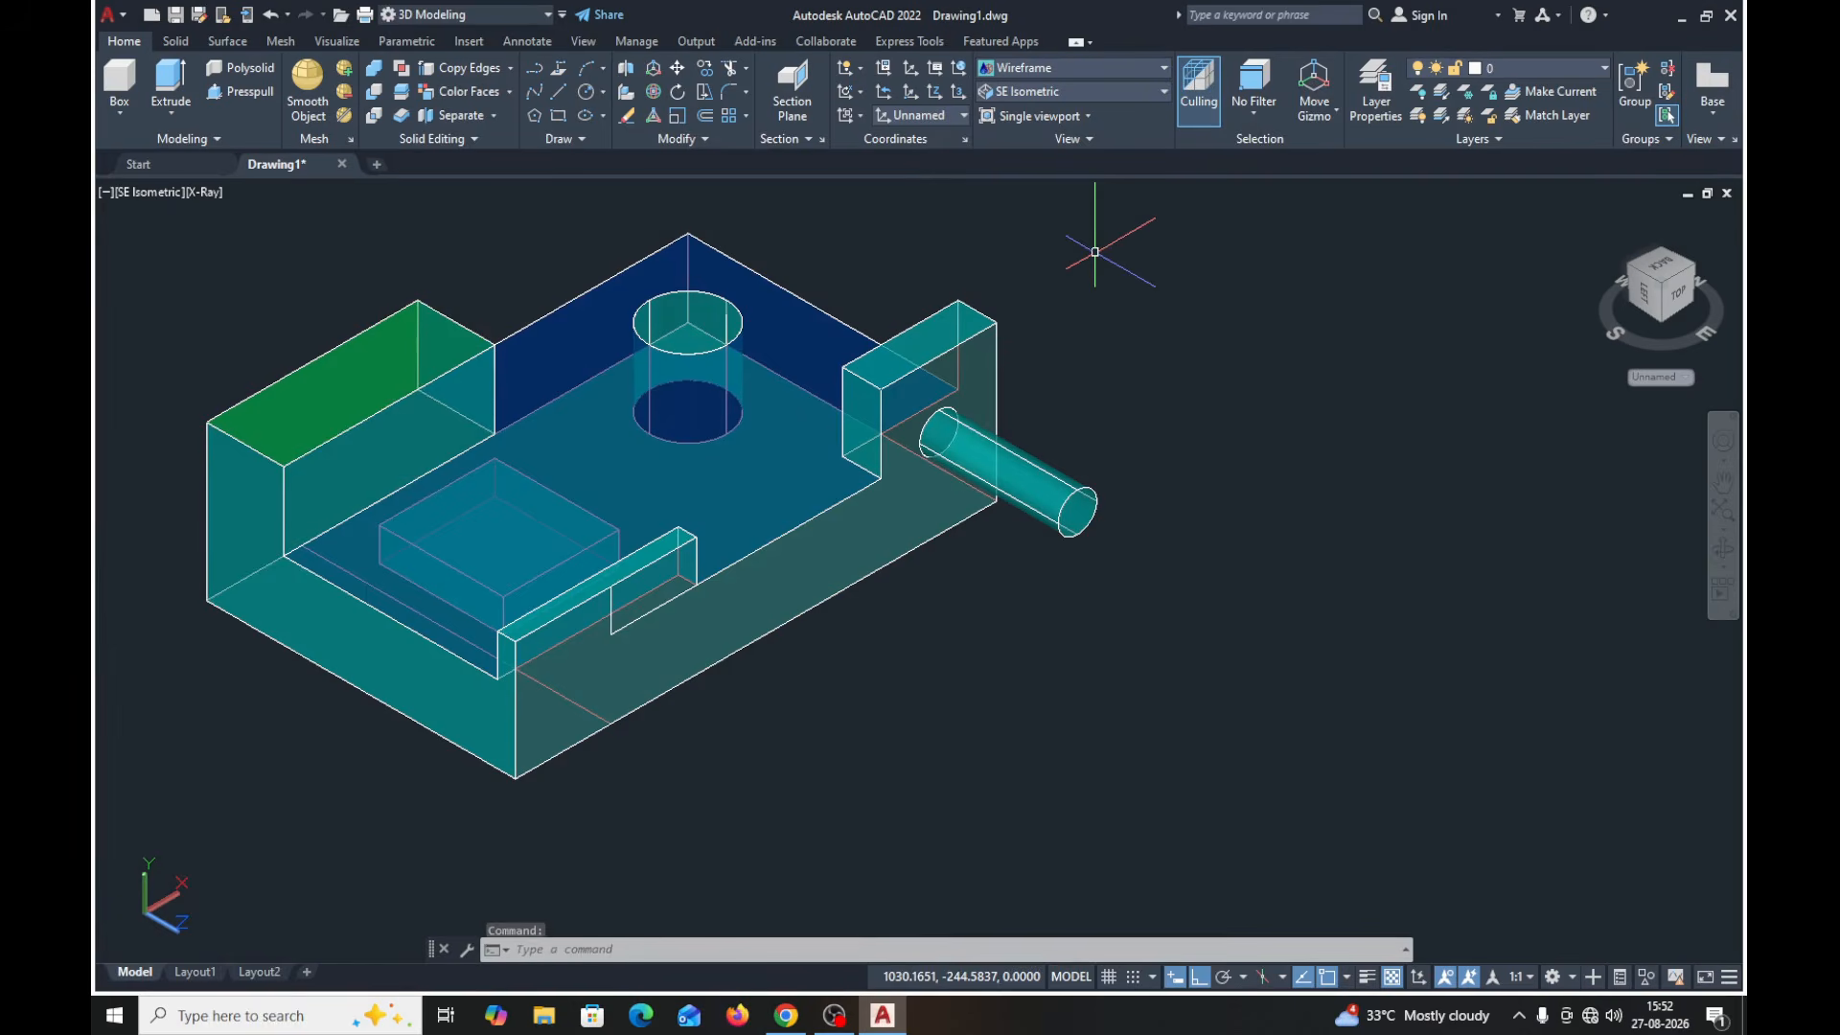
{"action": "middle_click_drag", "start_coordinate": [893, 780], "coordinate": [851, 723]}
{"action": "scroll", "coordinate": [851, 704], "scroll_direction": "down", "scroll_amount": 4}
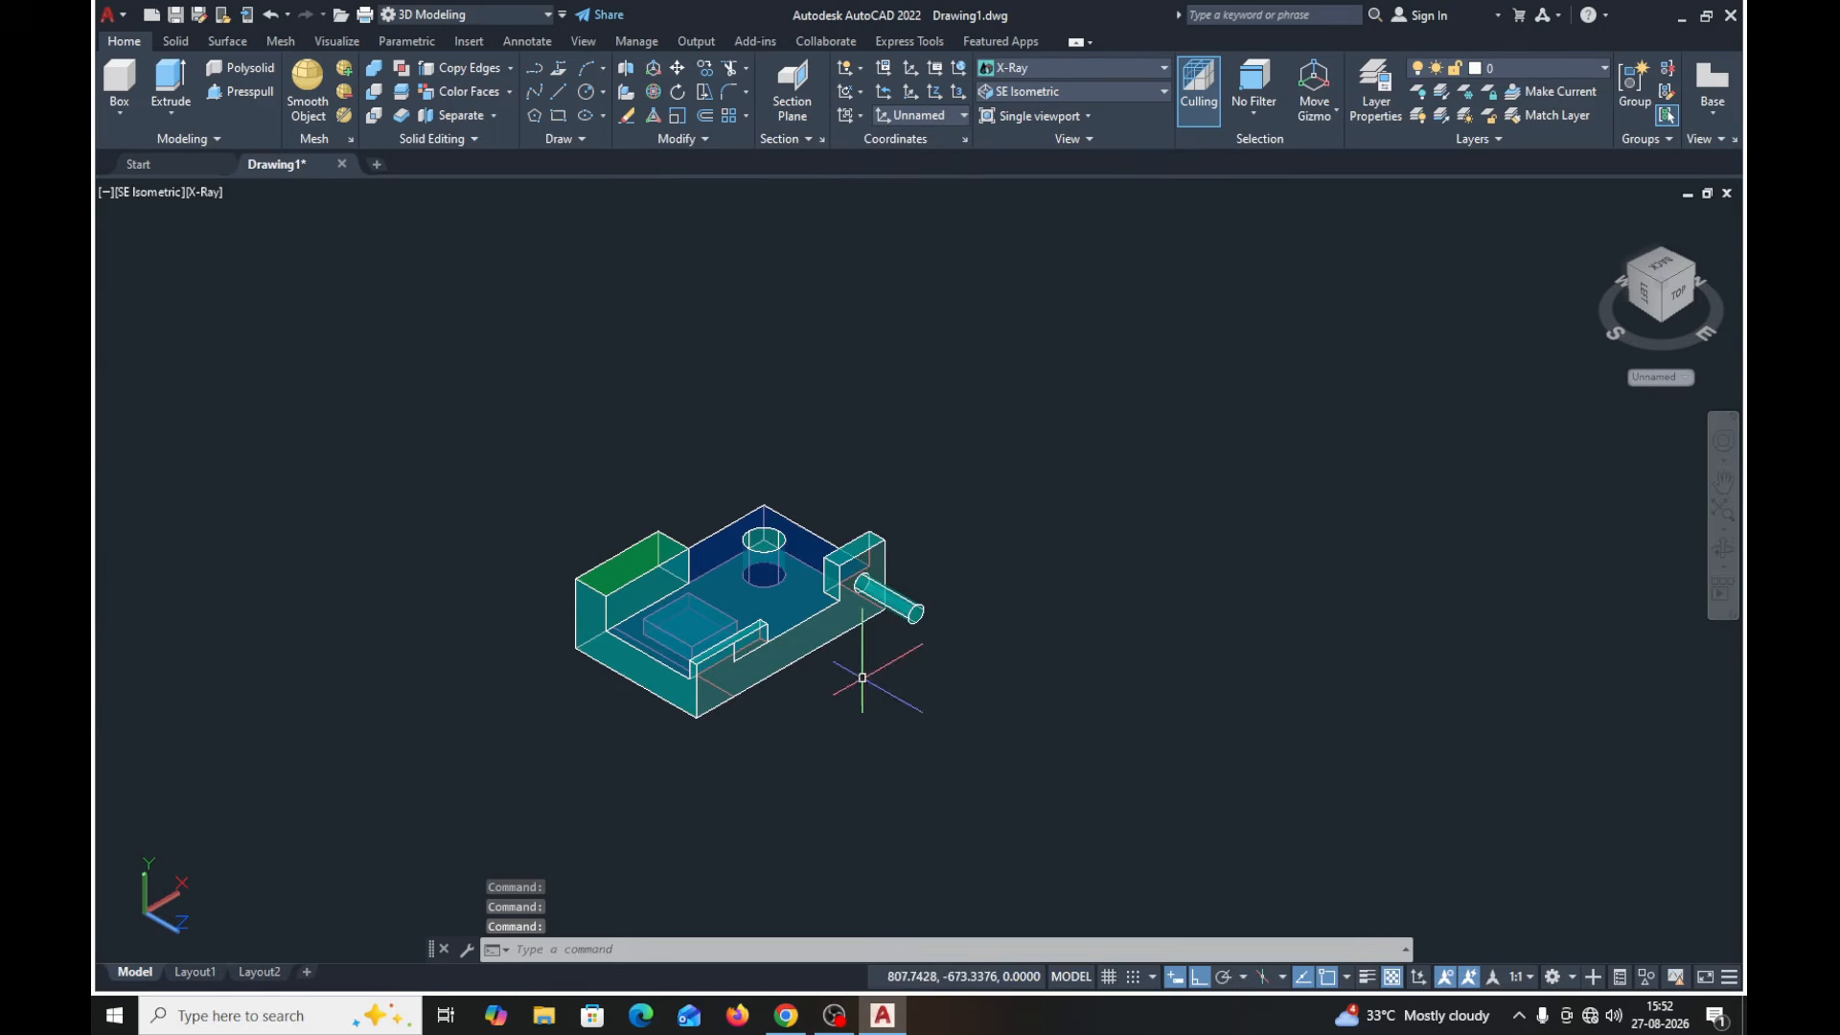
{"action": "middle_click_drag", "start_coordinate": [965, 526], "coordinate": [764, 425]}
{"action": "scroll", "coordinate": [725, 416], "scroll_direction": "up", "scroll_amount": 2}
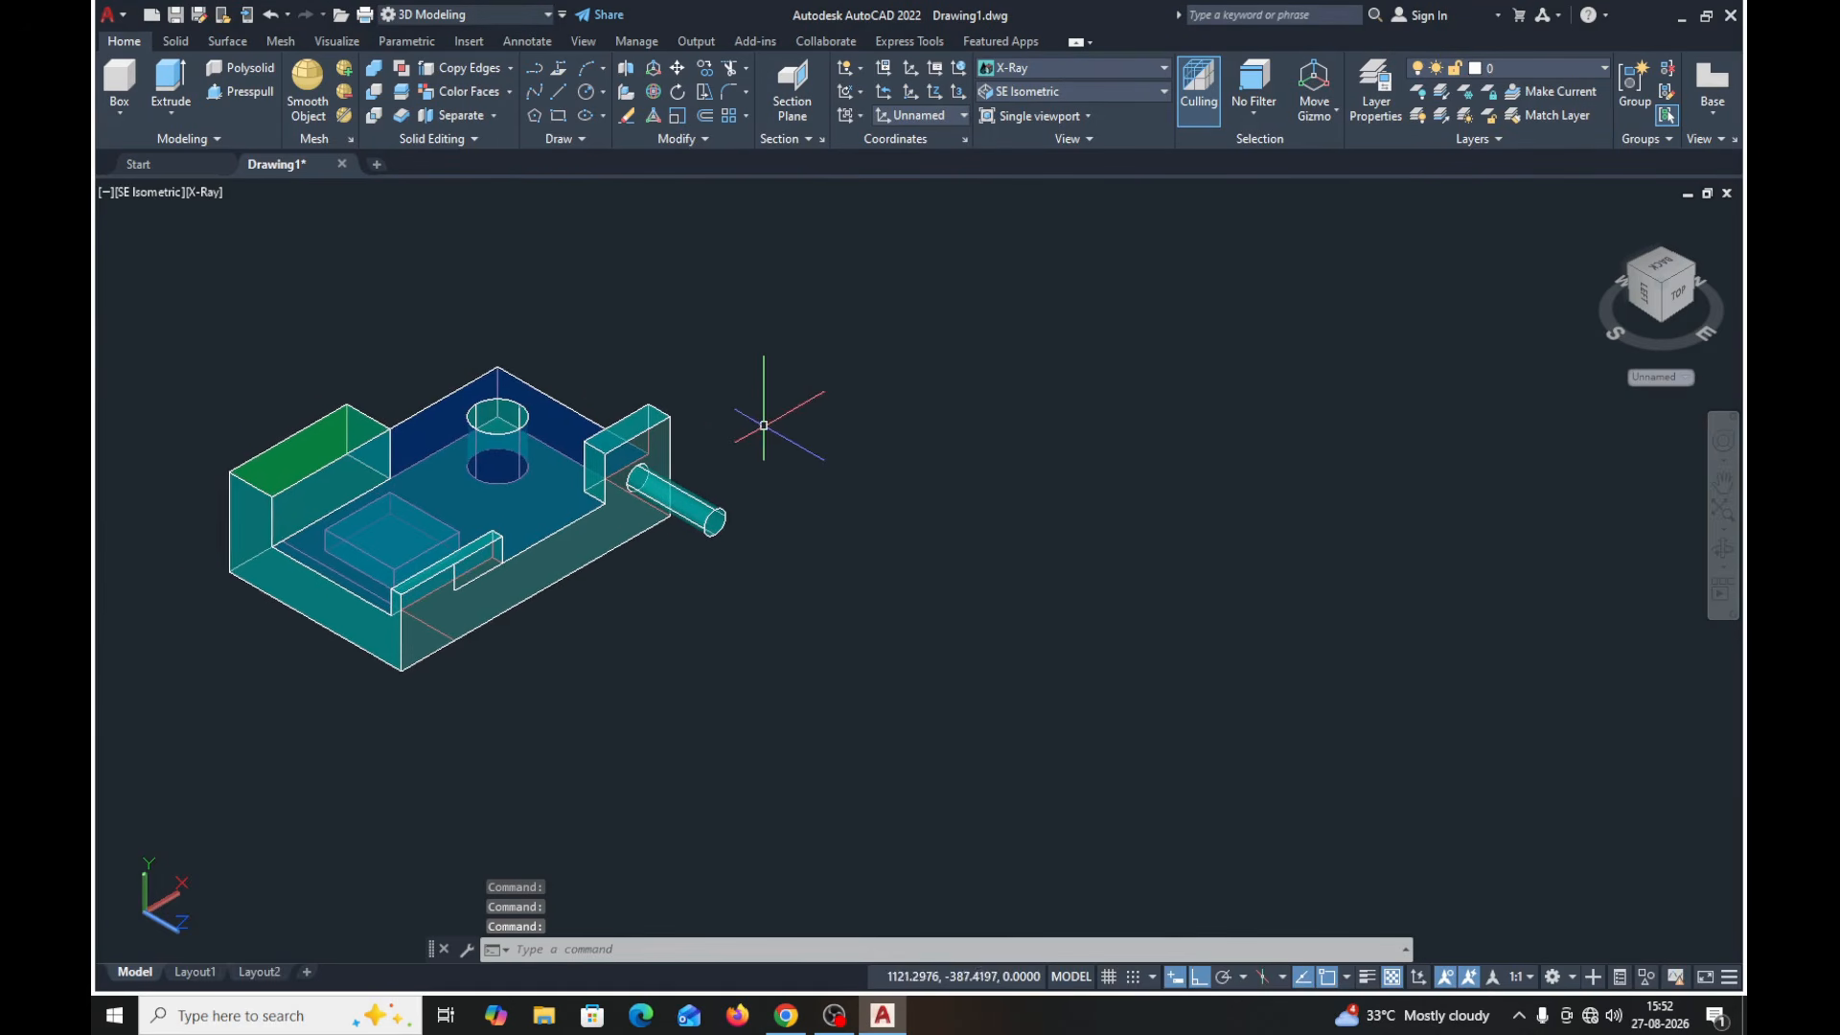
{"action": "scroll", "coordinate": [764, 425], "scroll_direction": "down", "scroll_amount": 1}
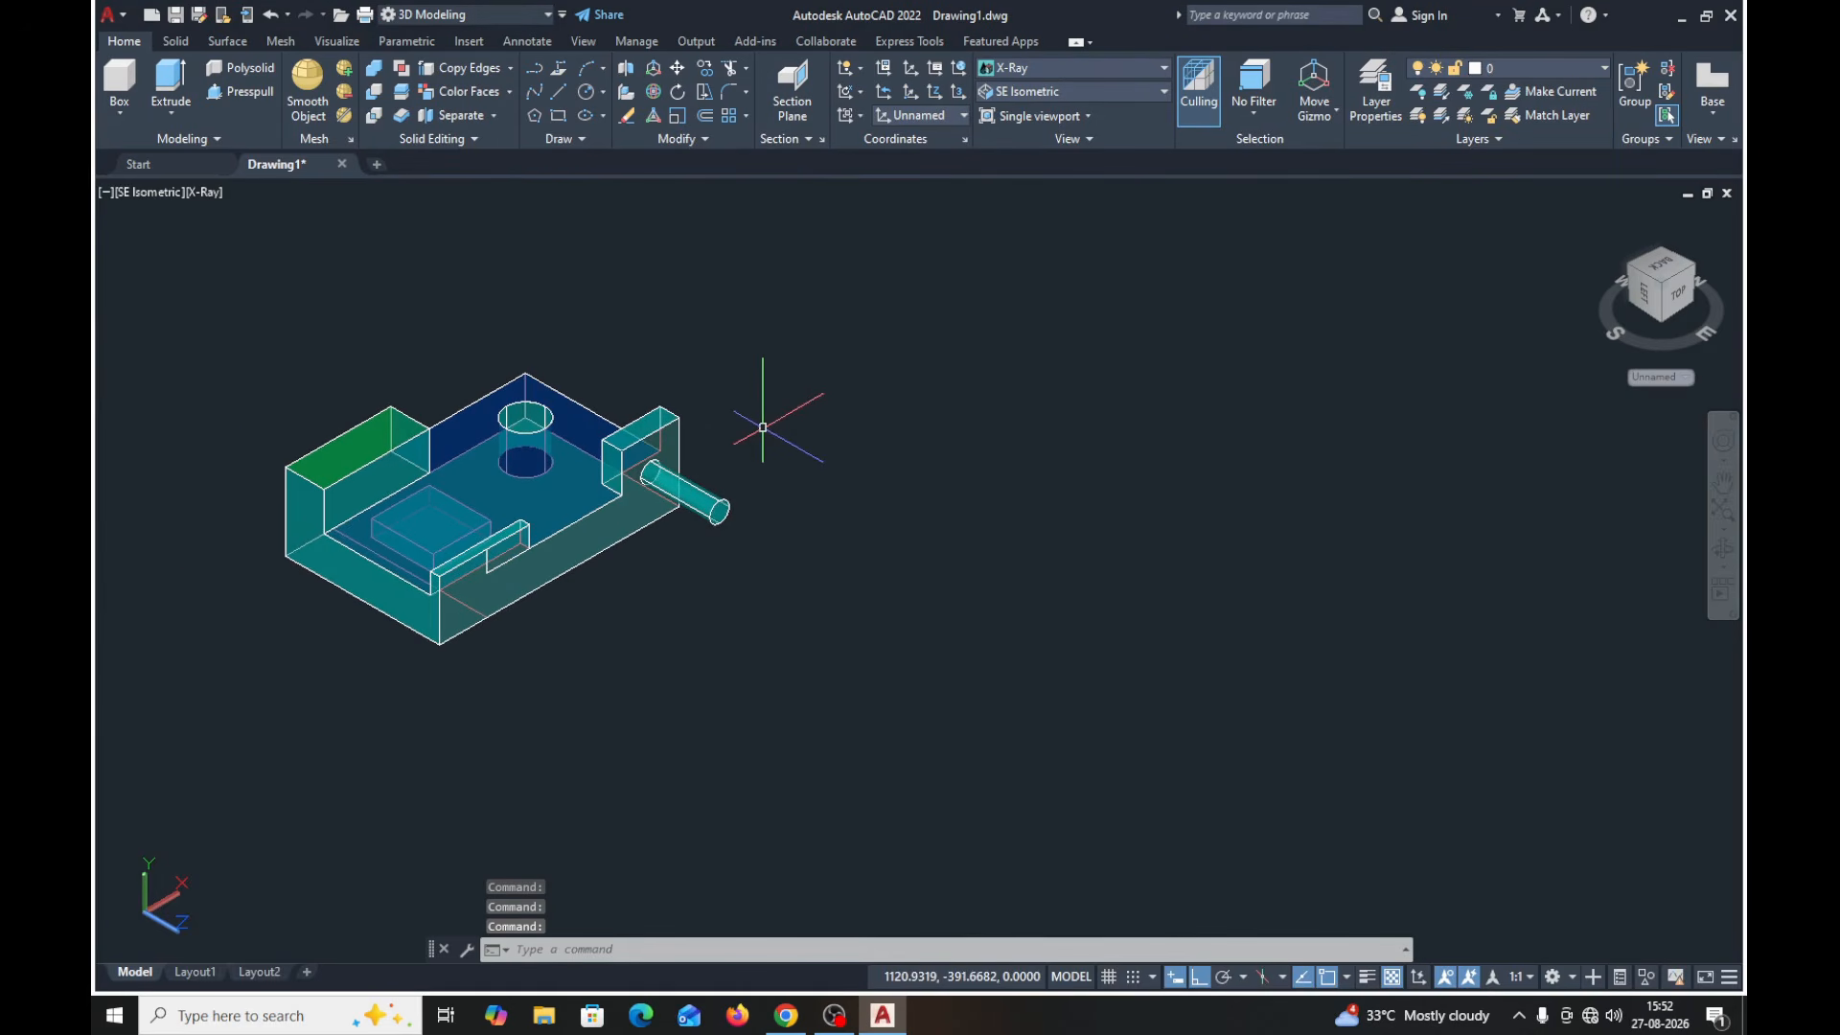
{"action": "left_click", "coordinate": [1078, 80]}
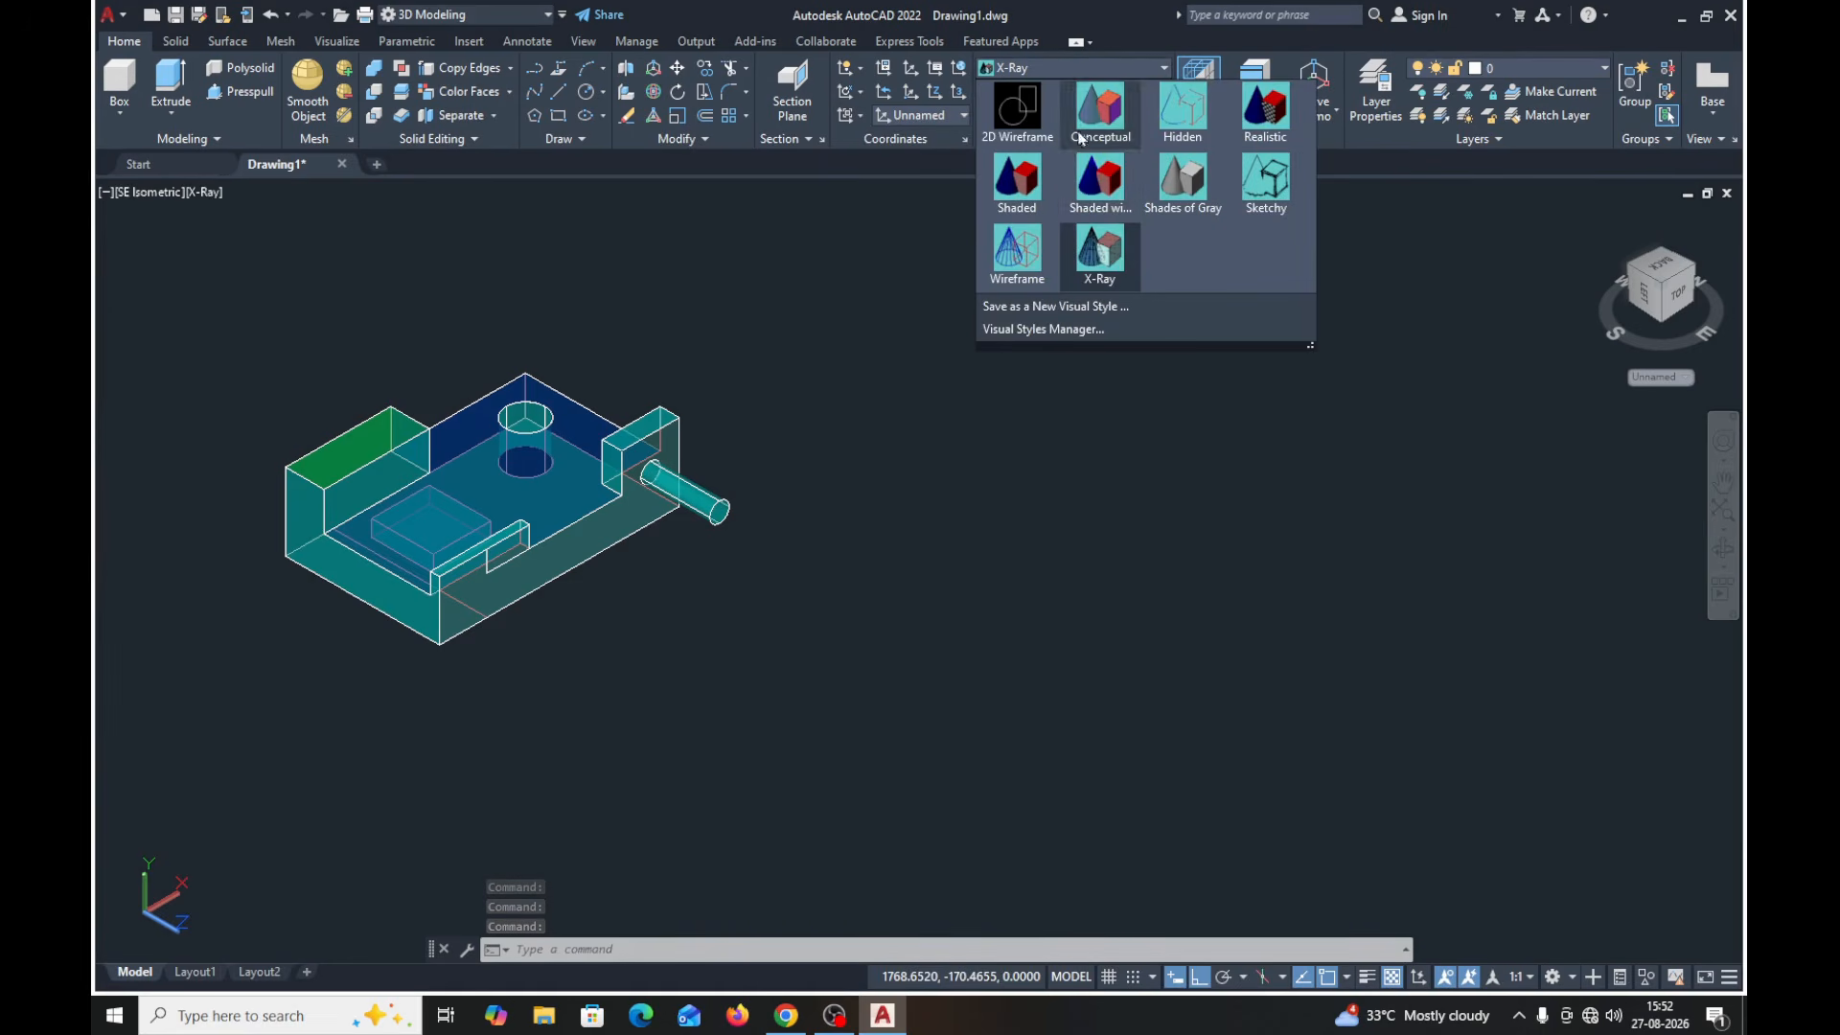
{"action": "left_click", "coordinate": [1088, 181]}
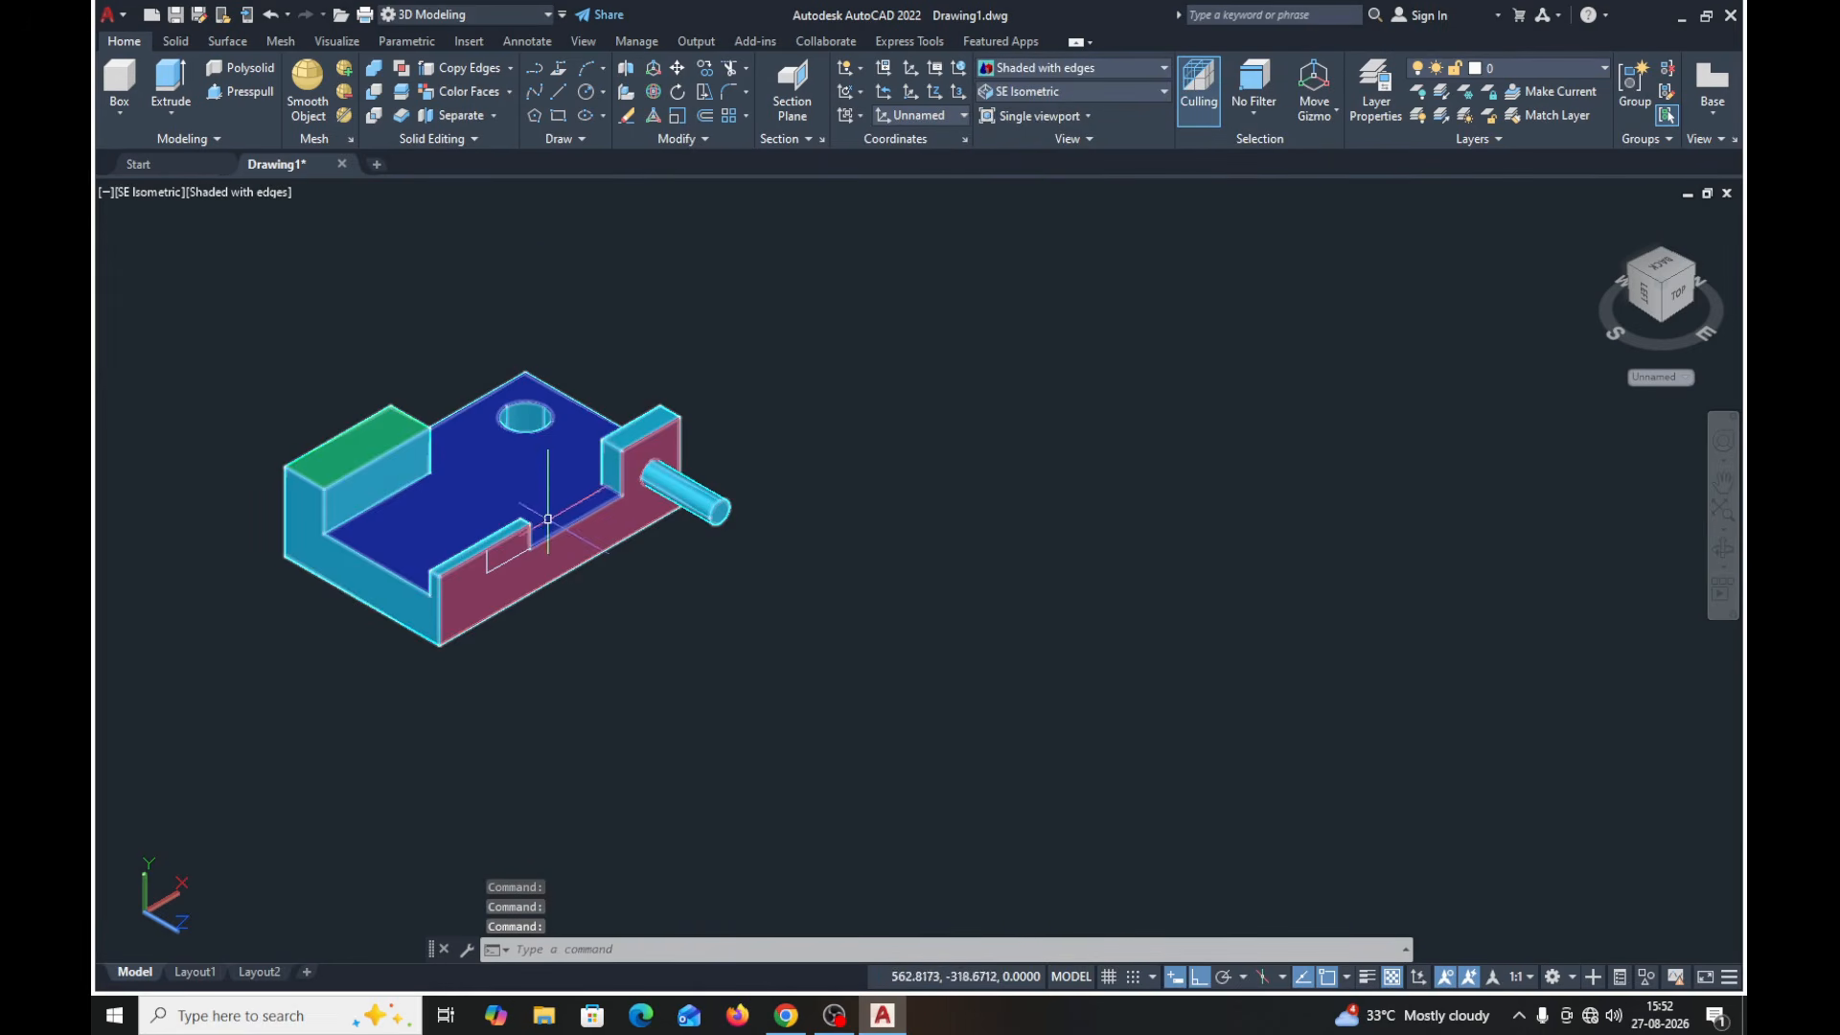
- Move the solid block about 958 units along the positive Z axis, away from its leftover profile outlines
{"action": "left_click", "coordinate": [677, 68]}
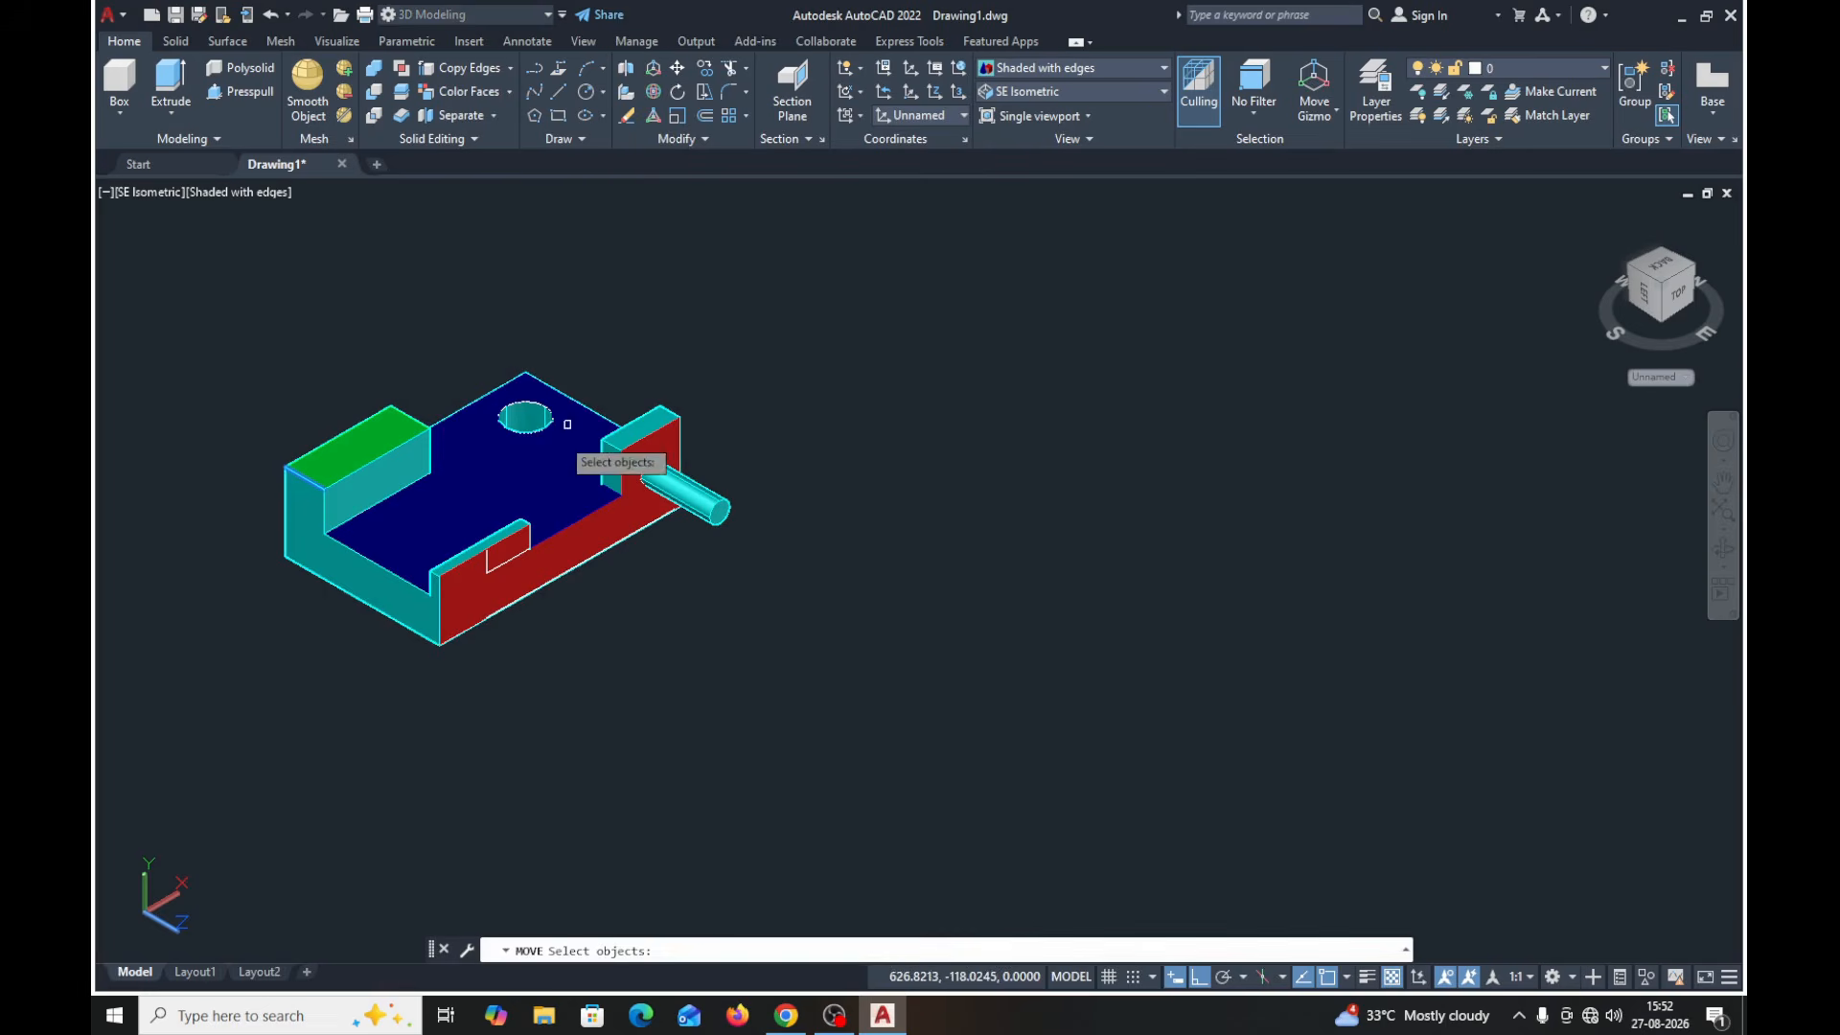
{"action": "left_click", "coordinate": [539, 465]}
{"action": "key", "text": "Return"}
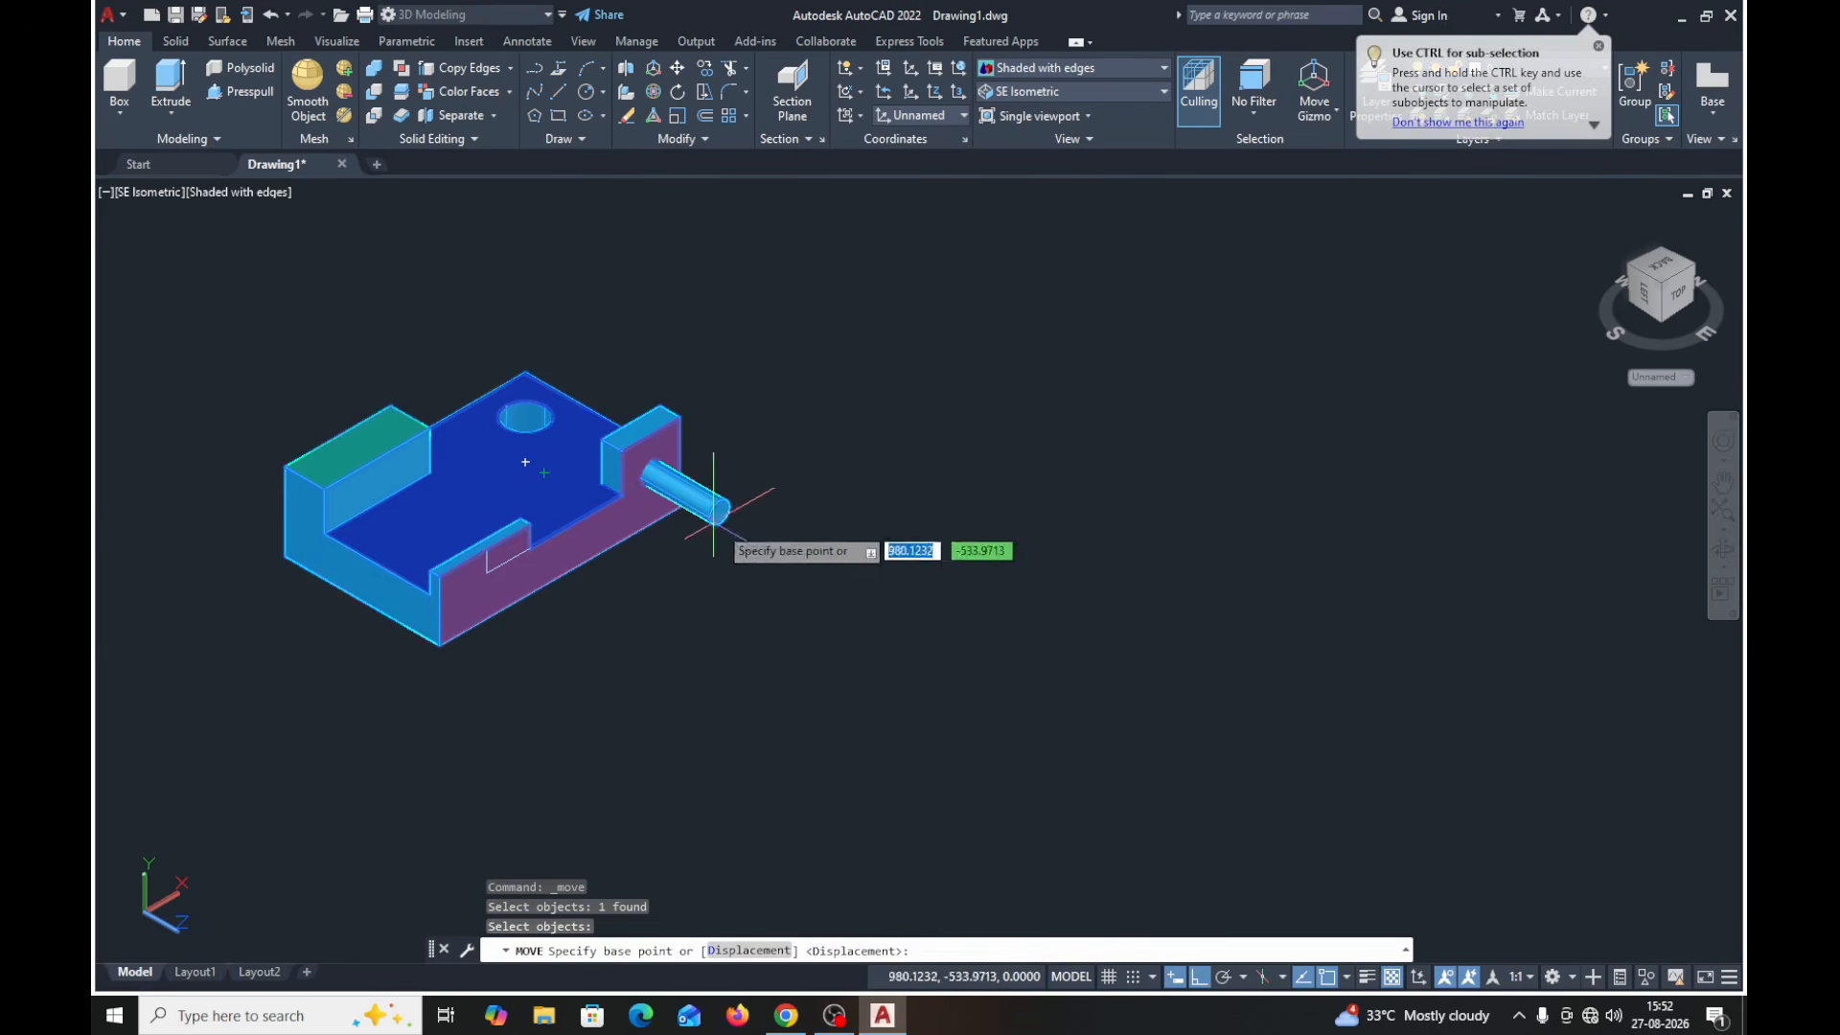
{"action": "left_click", "coordinate": [485, 700]}
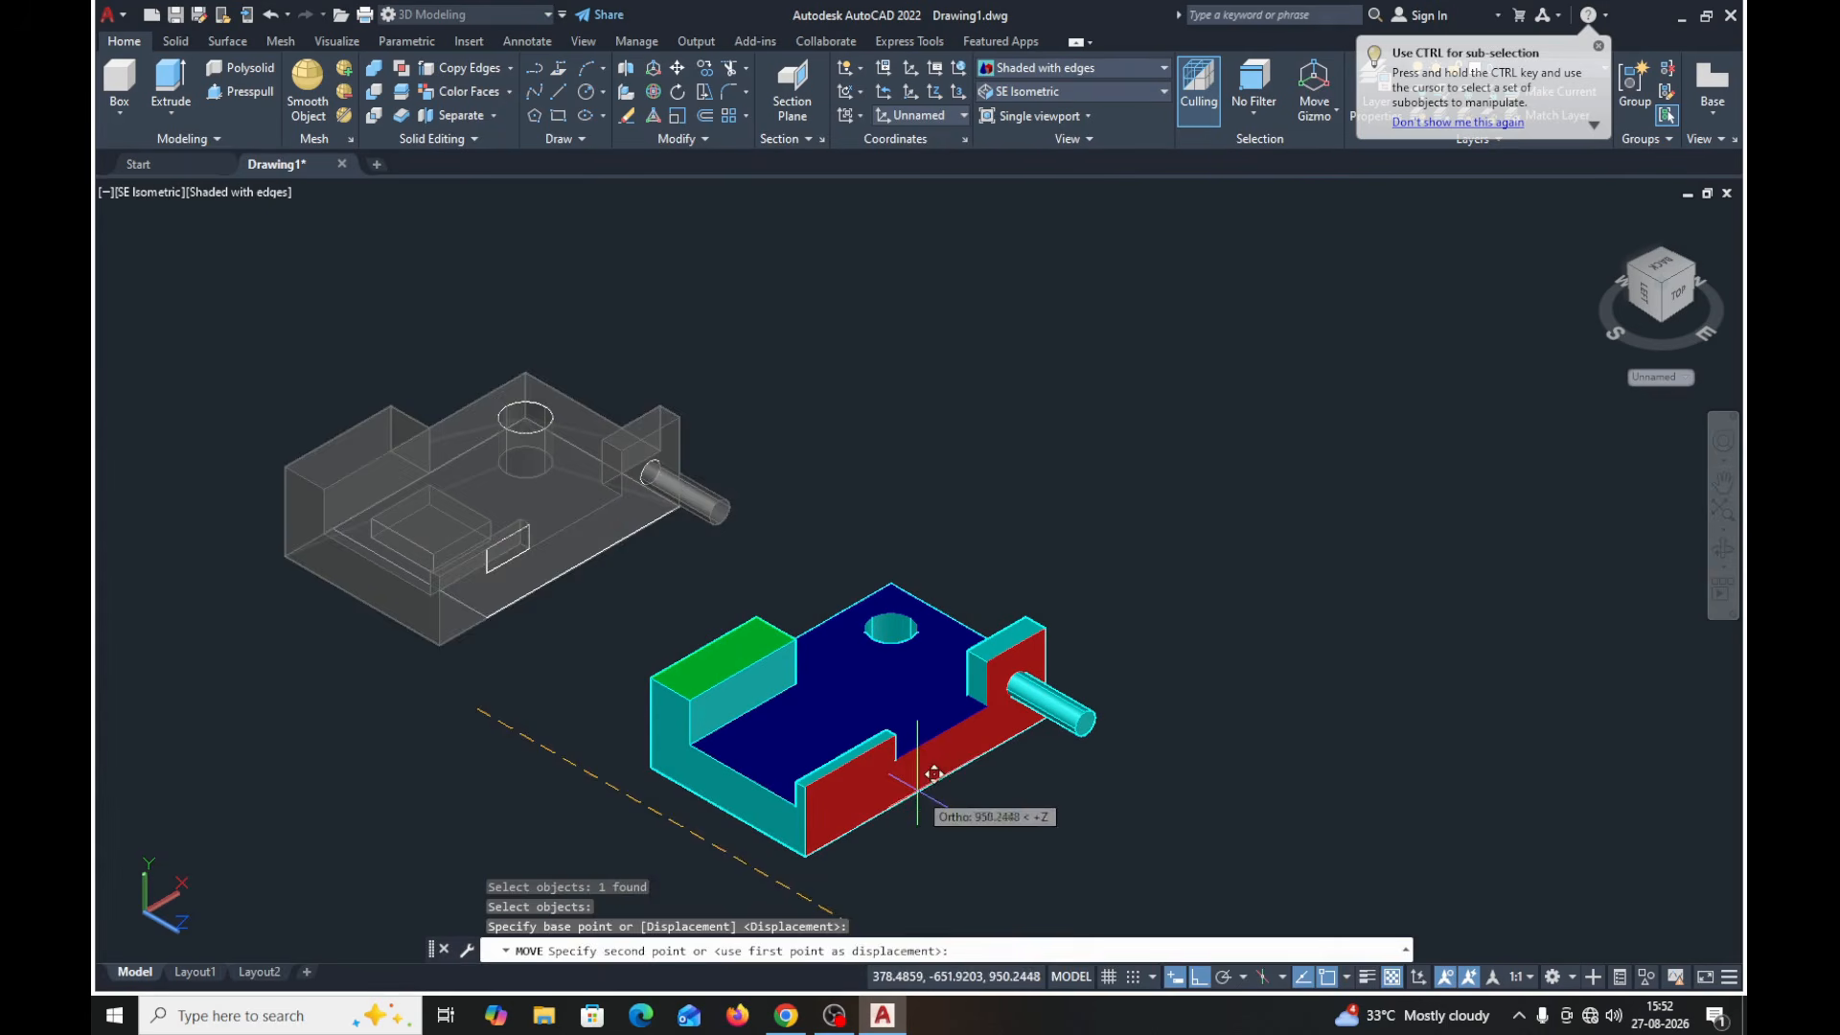
{"action": "left_click", "coordinate": [931, 770]}
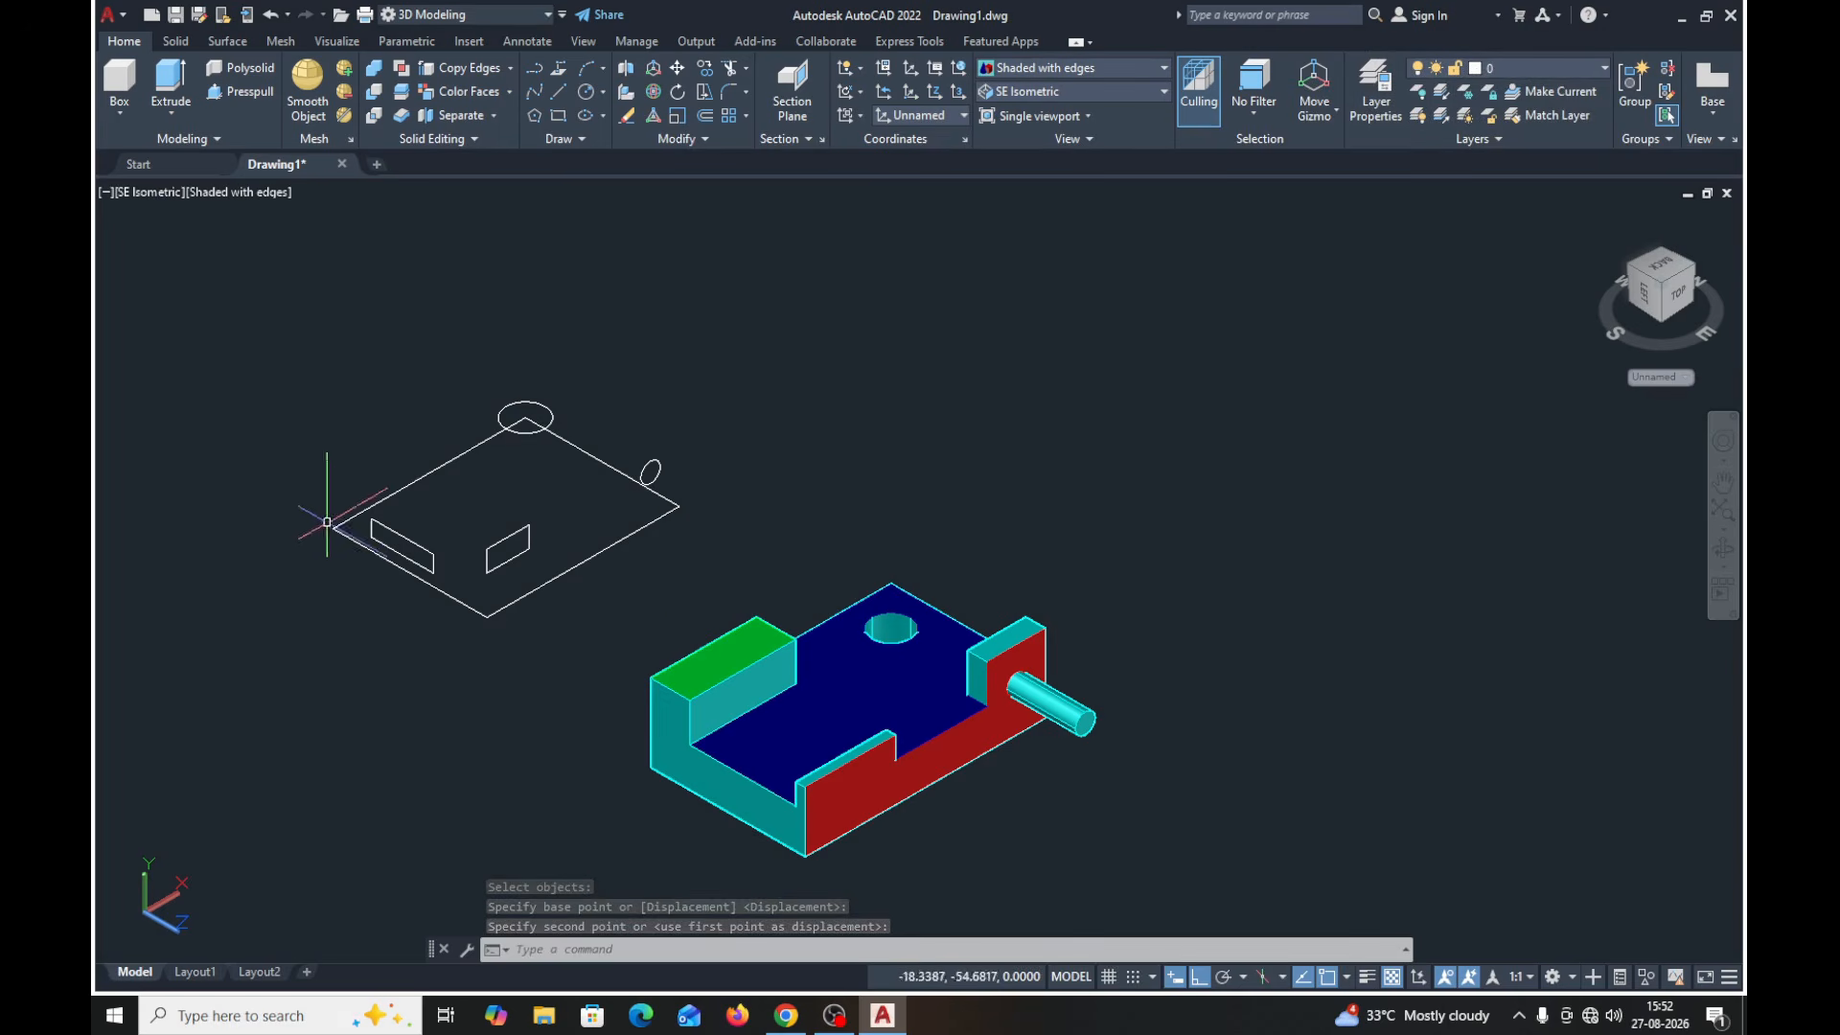
- Erase all the leftover rectangle, circle and line profiles beside the solid
{"action": "left_click", "coordinate": [628, 116]}
{"action": "left_click", "coordinate": [725, 257]}
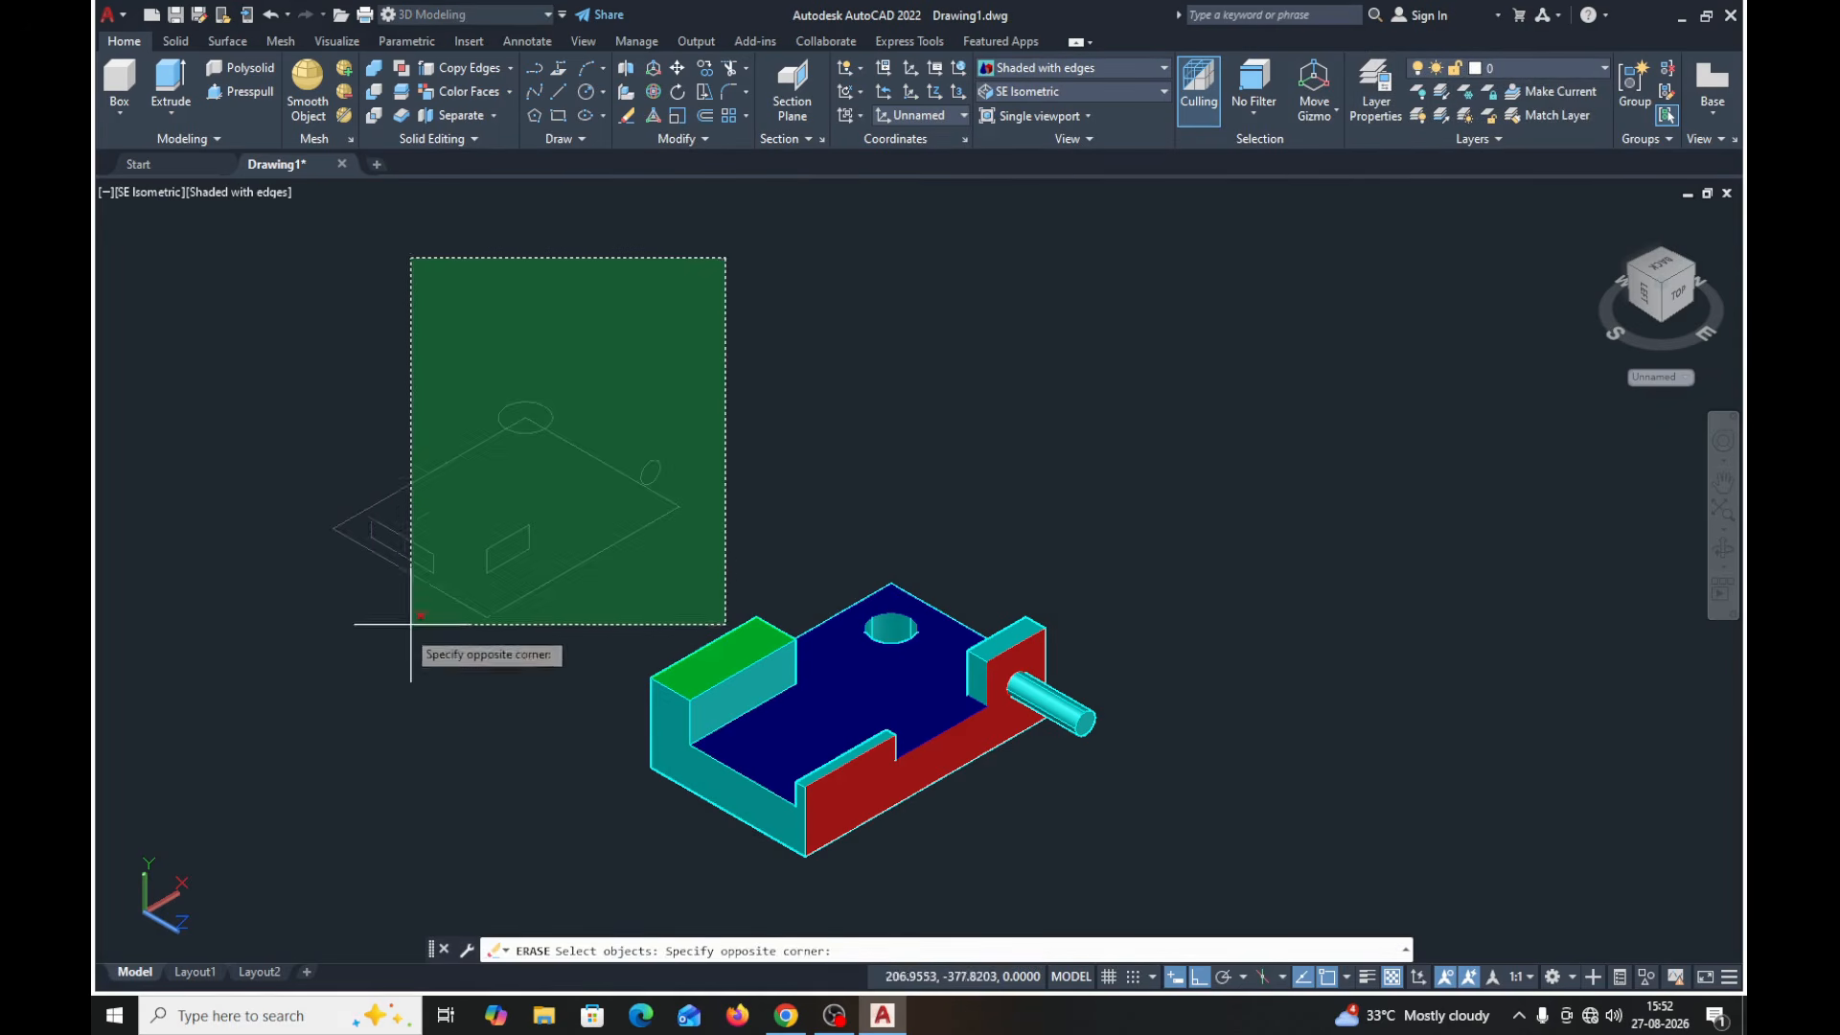
{"action": "left_click", "coordinate": [317, 613]}
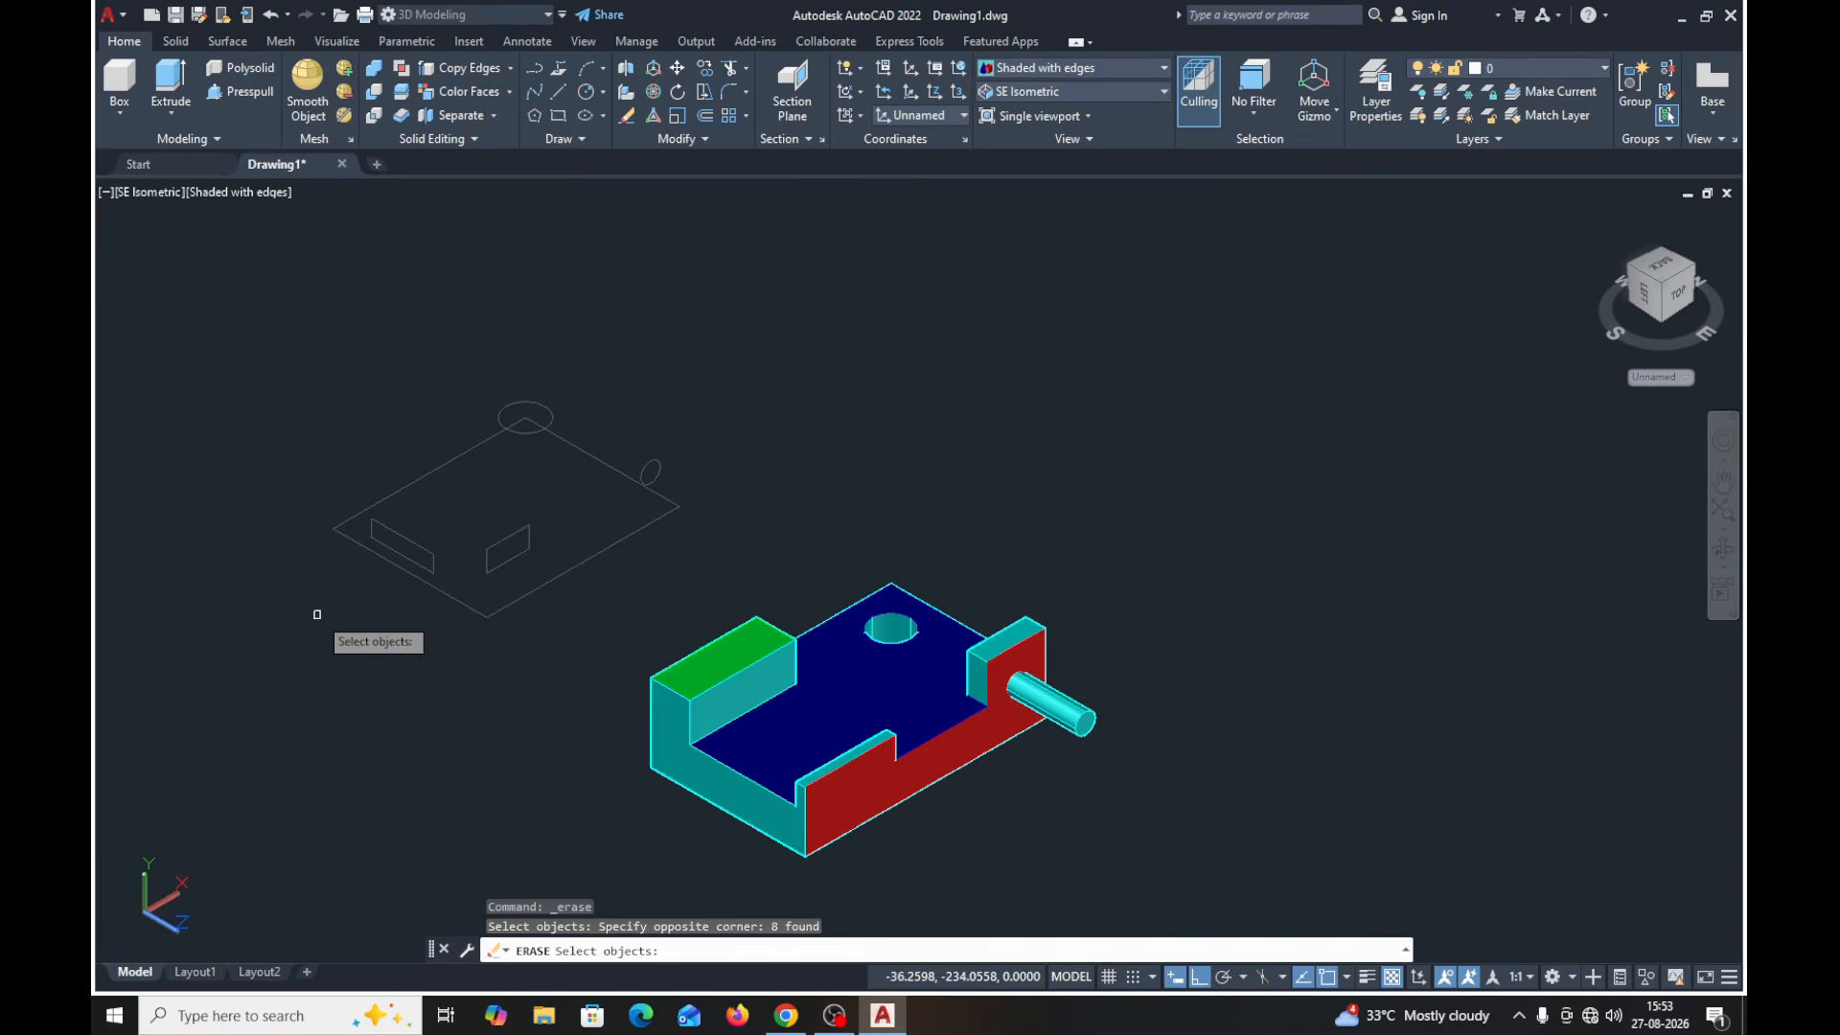
{"action": "key", "text": "Return"}
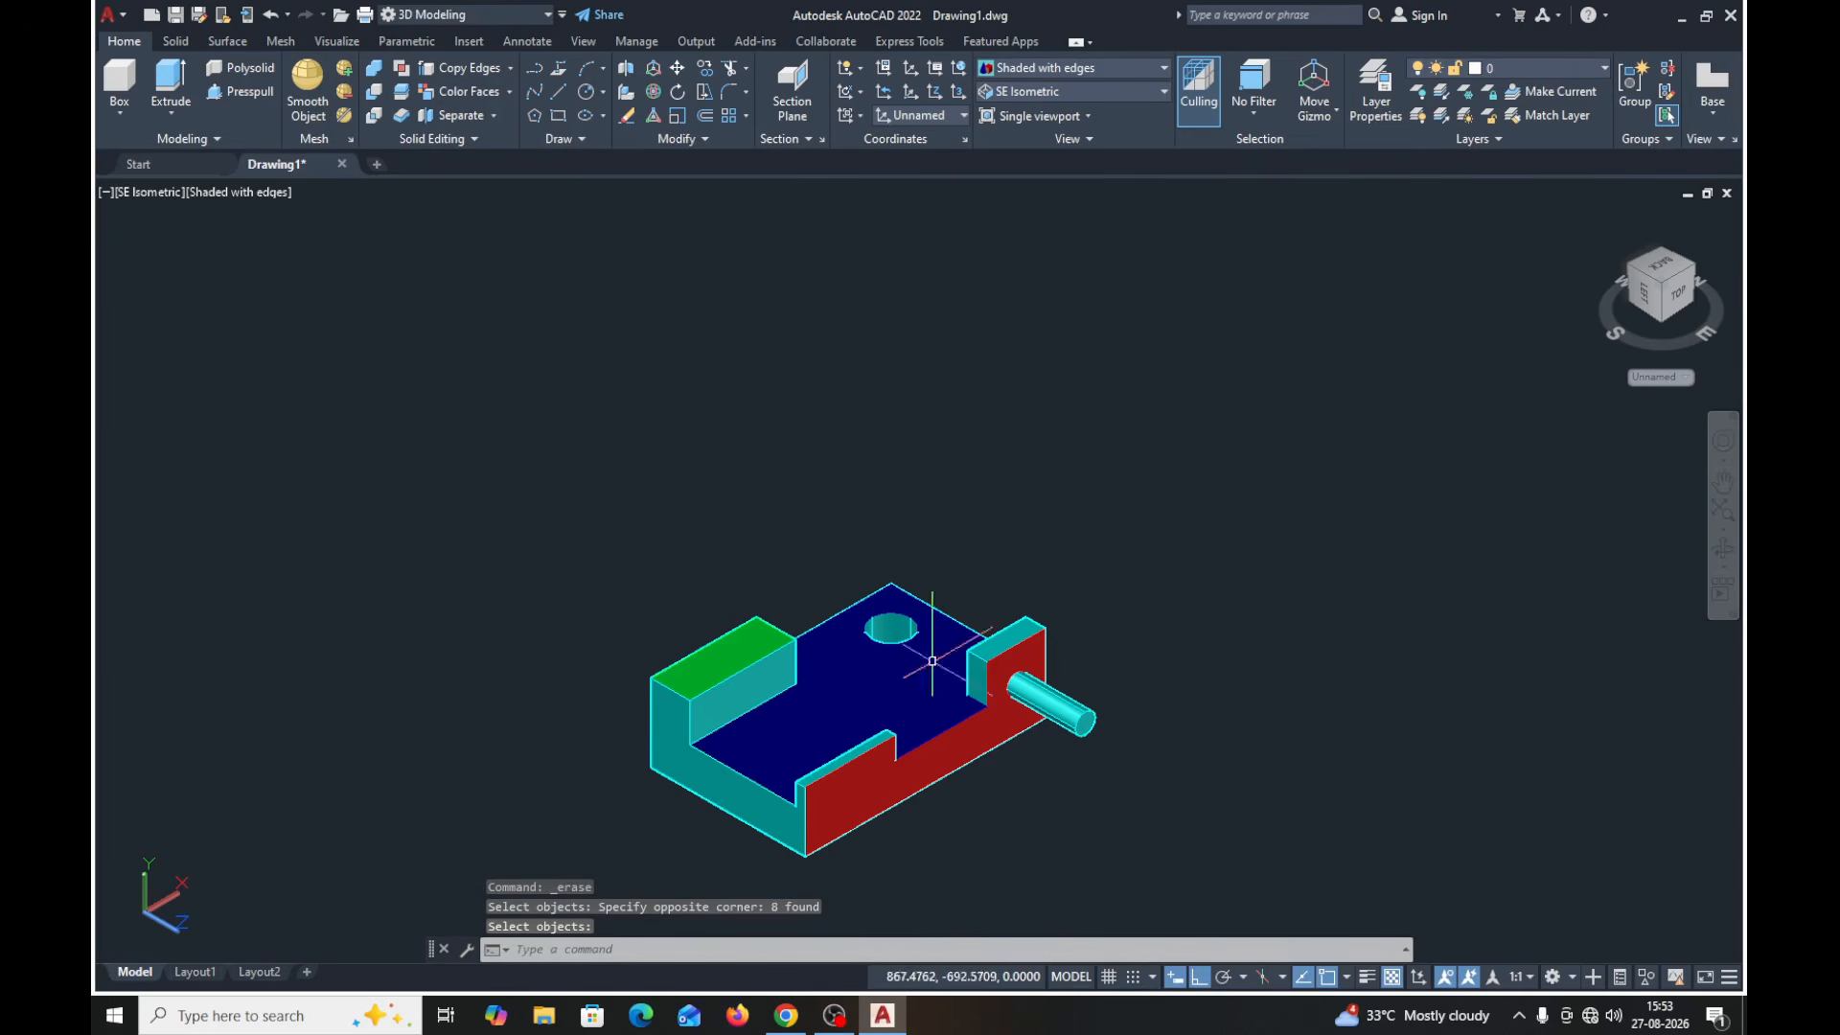
- View the model from the Top and Front preset views in turn
{"action": "middle_click_drag", "start_coordinate": [1111, 770], "coordinate": [900, 563]}
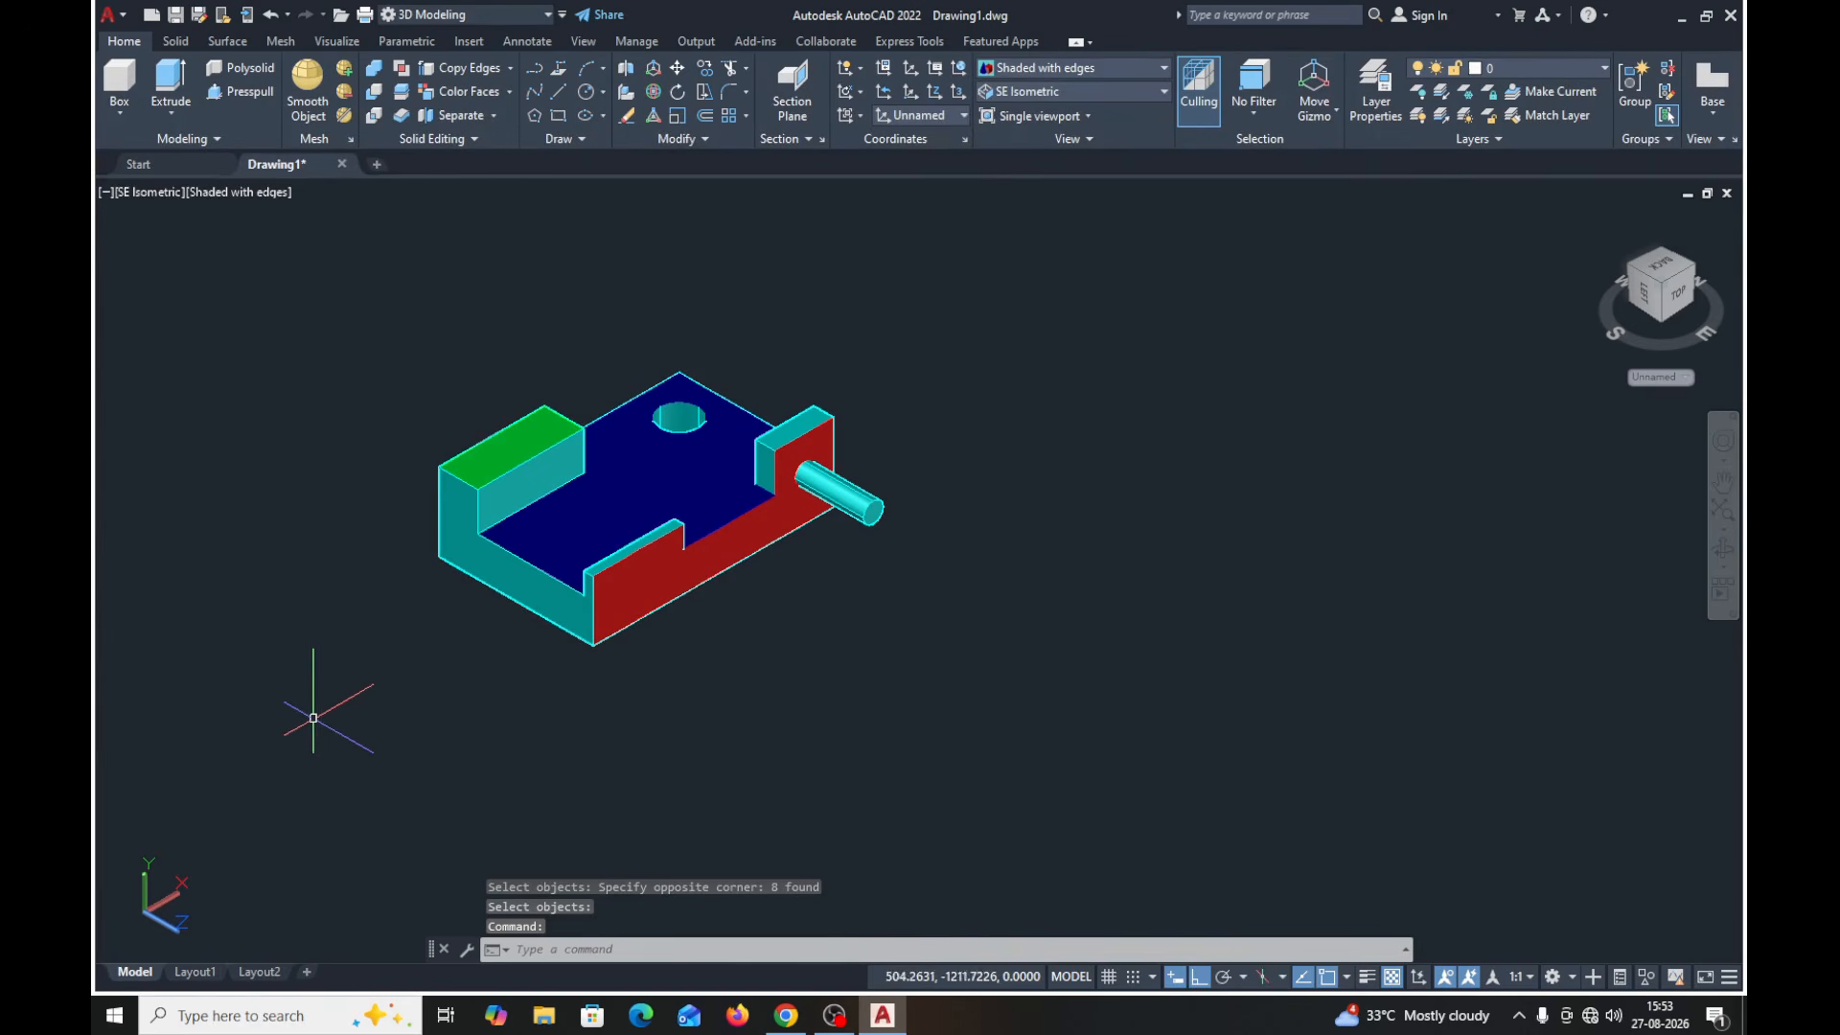
{"action": "middle_click_drag", "start_coordinate": [1101, 809], "coordinate": [995, 721]}
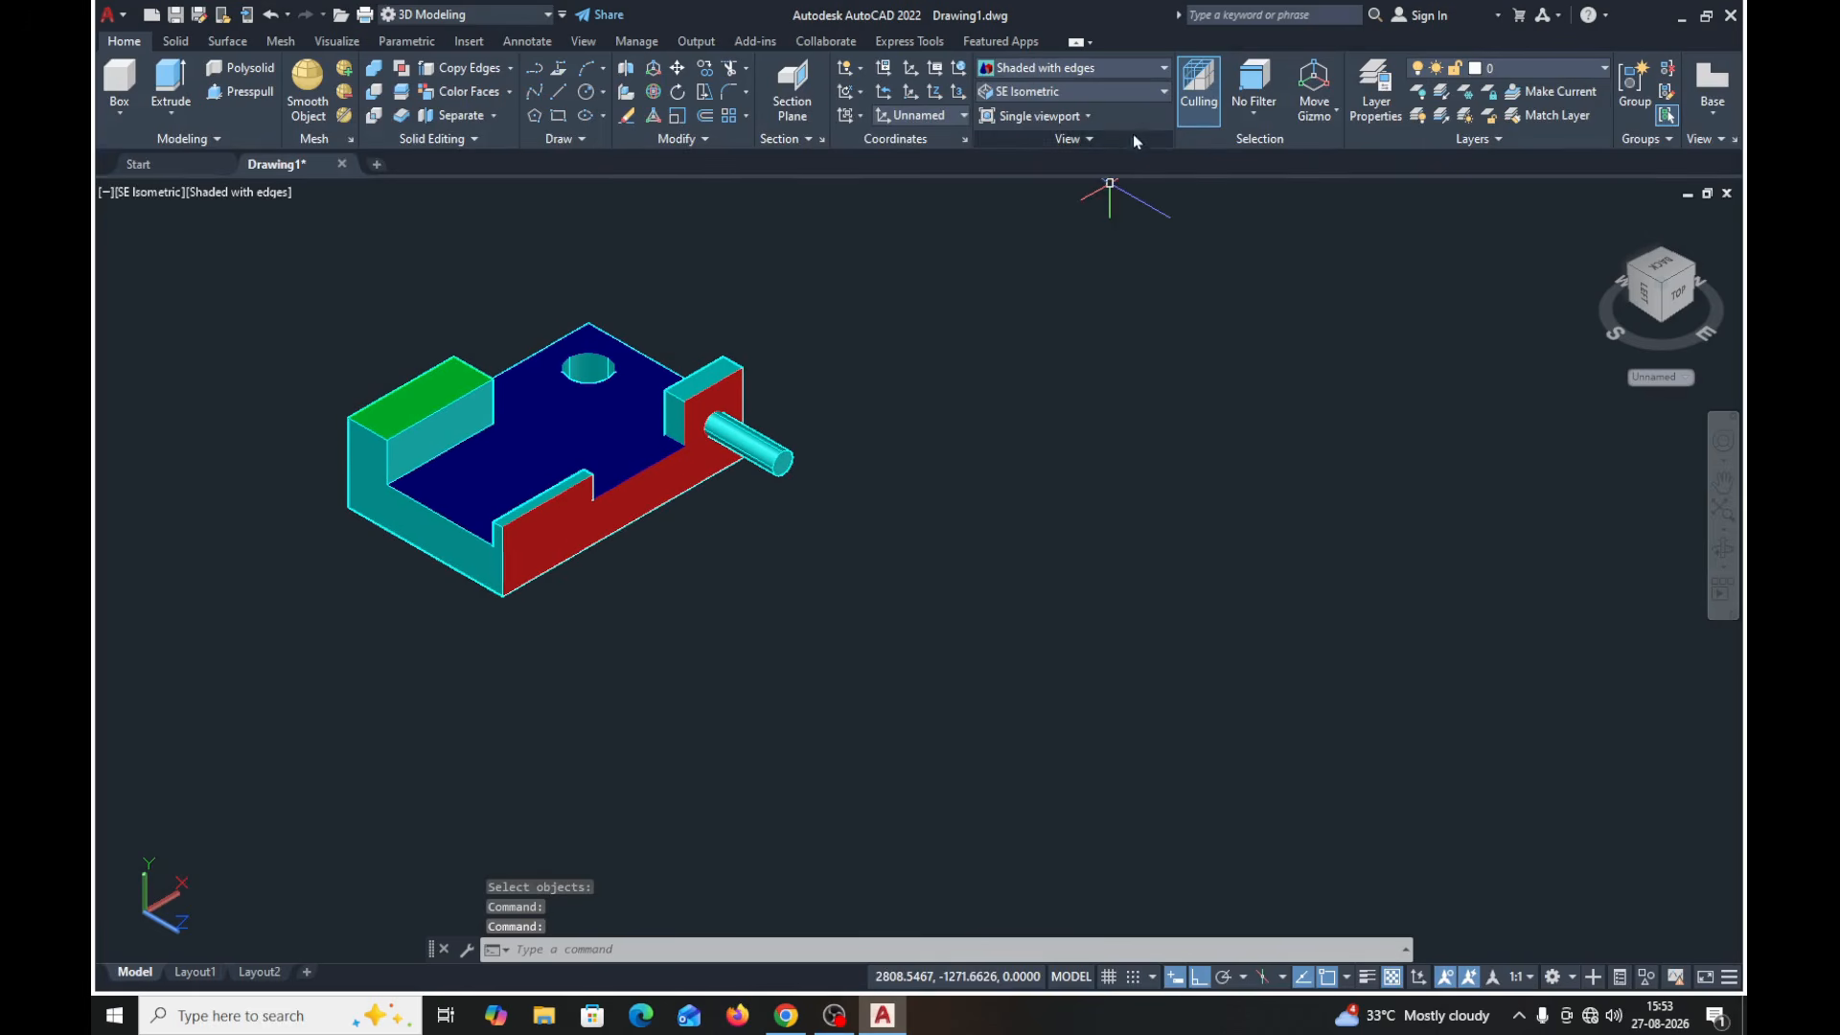
{"action": "left_click", "coordinate": [1146, 94]}
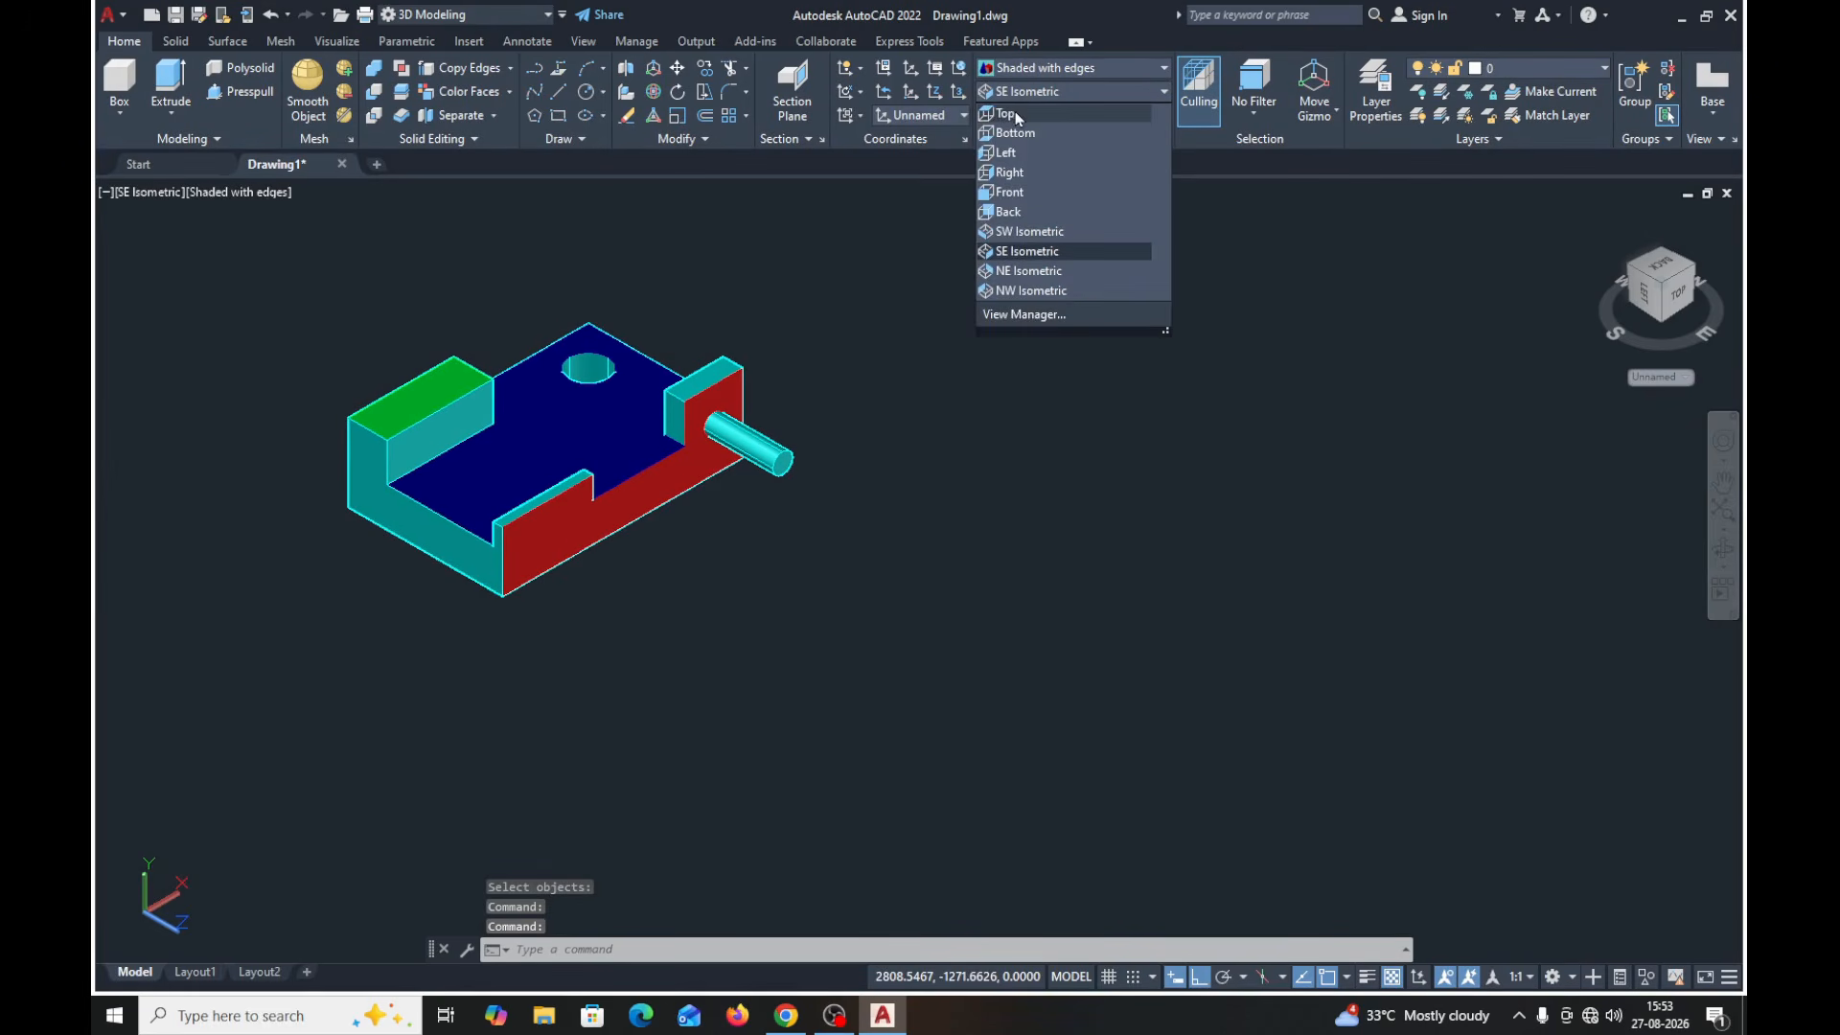
{"action": "left_click", "coordinate": [1005, 114]}
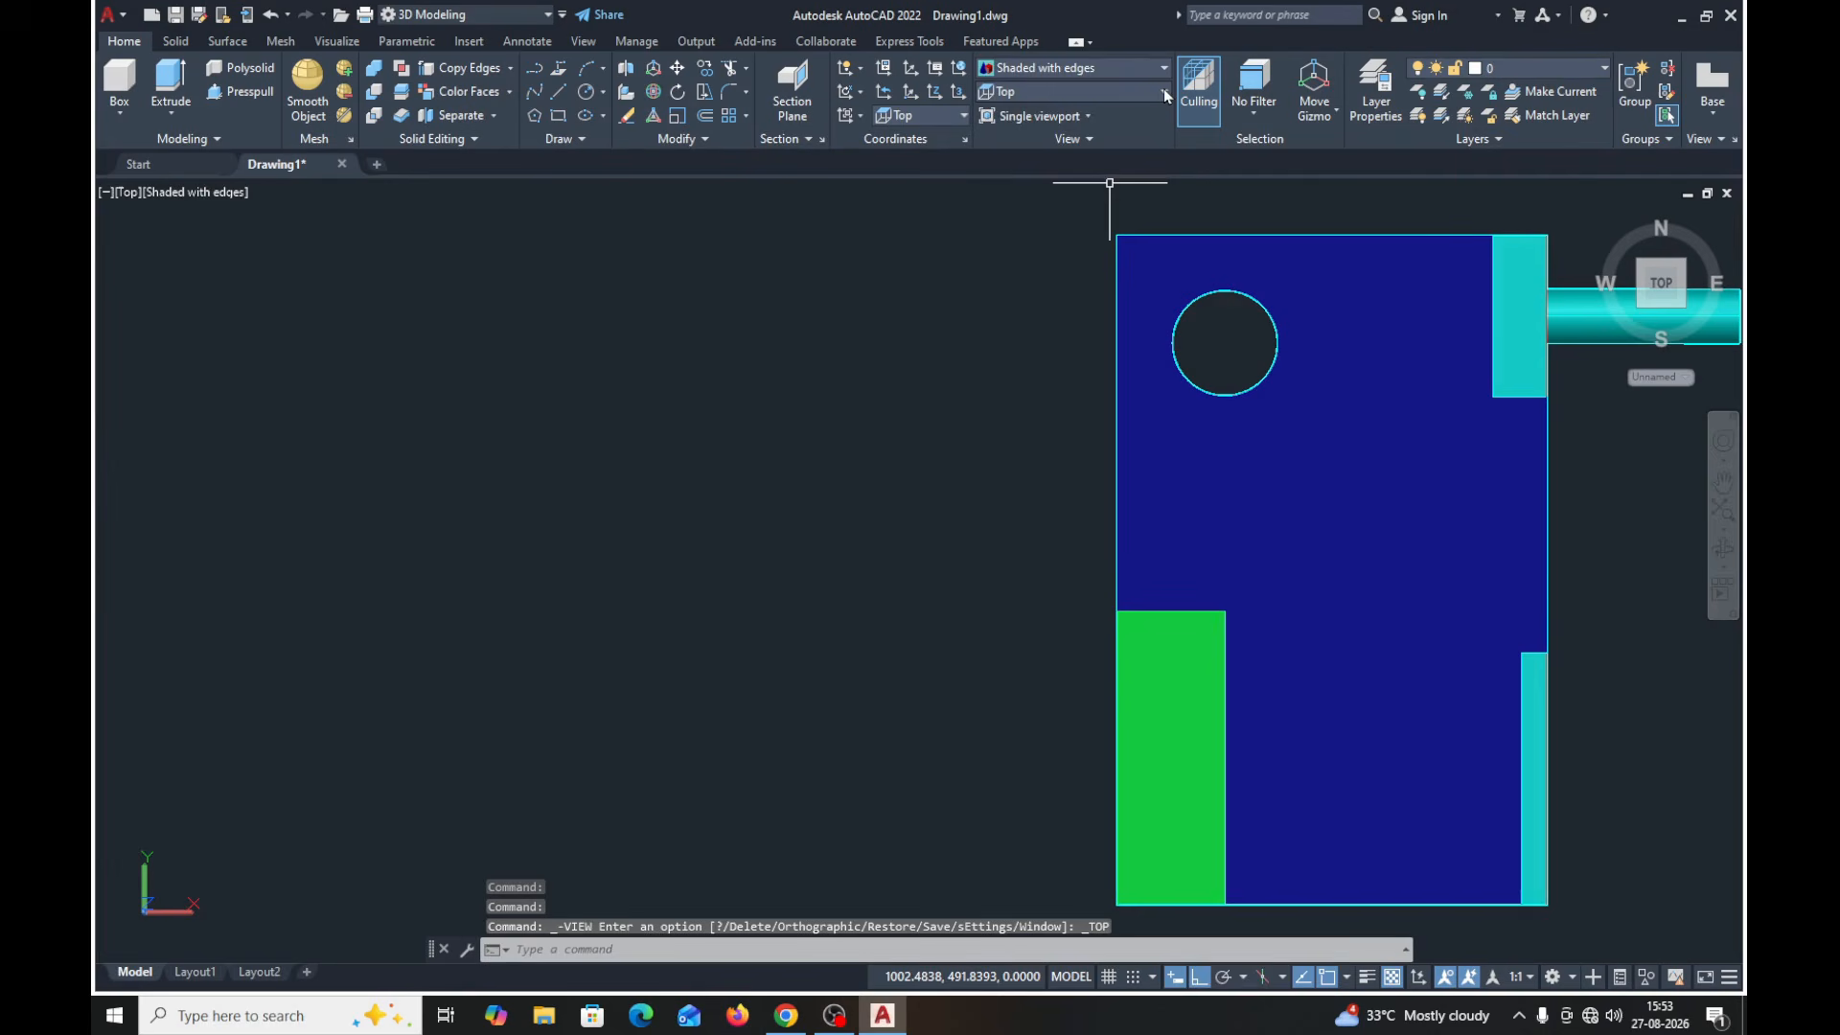
{"action": "left_click", "coordinate": [1166, 93]}
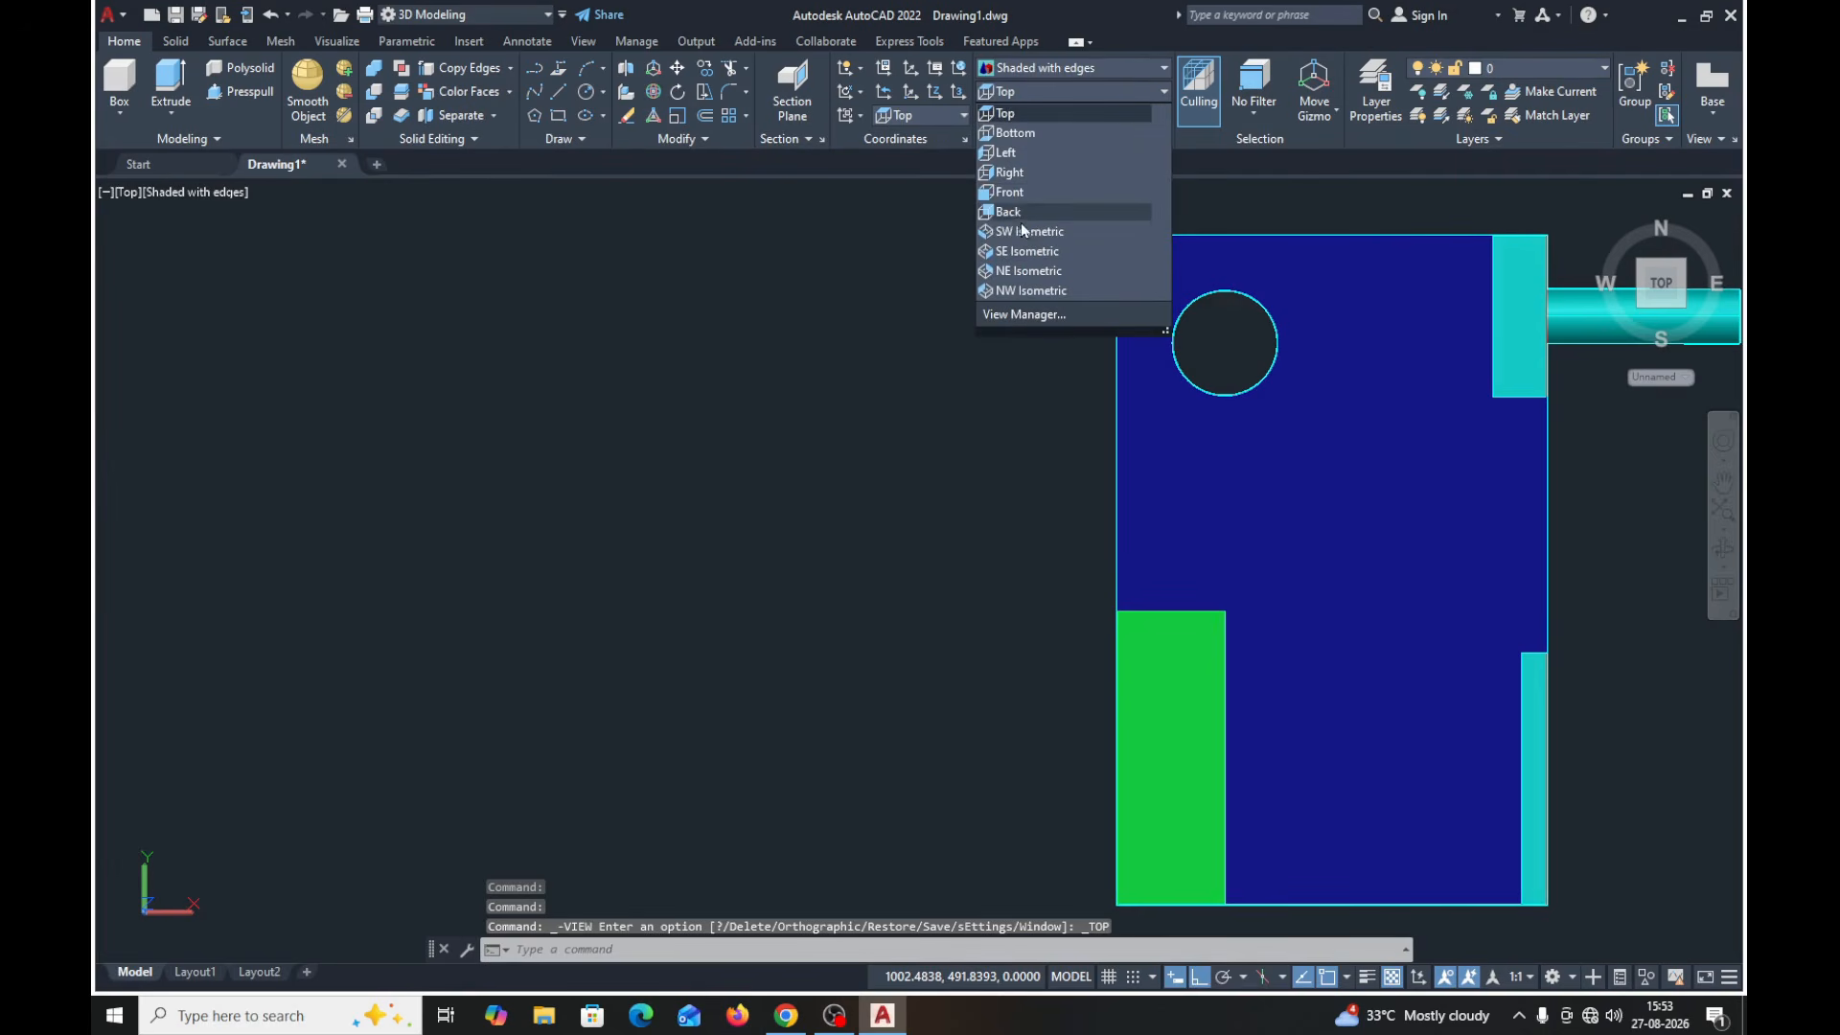
{"action": "left_click", "coordinate": [1010, 199]}
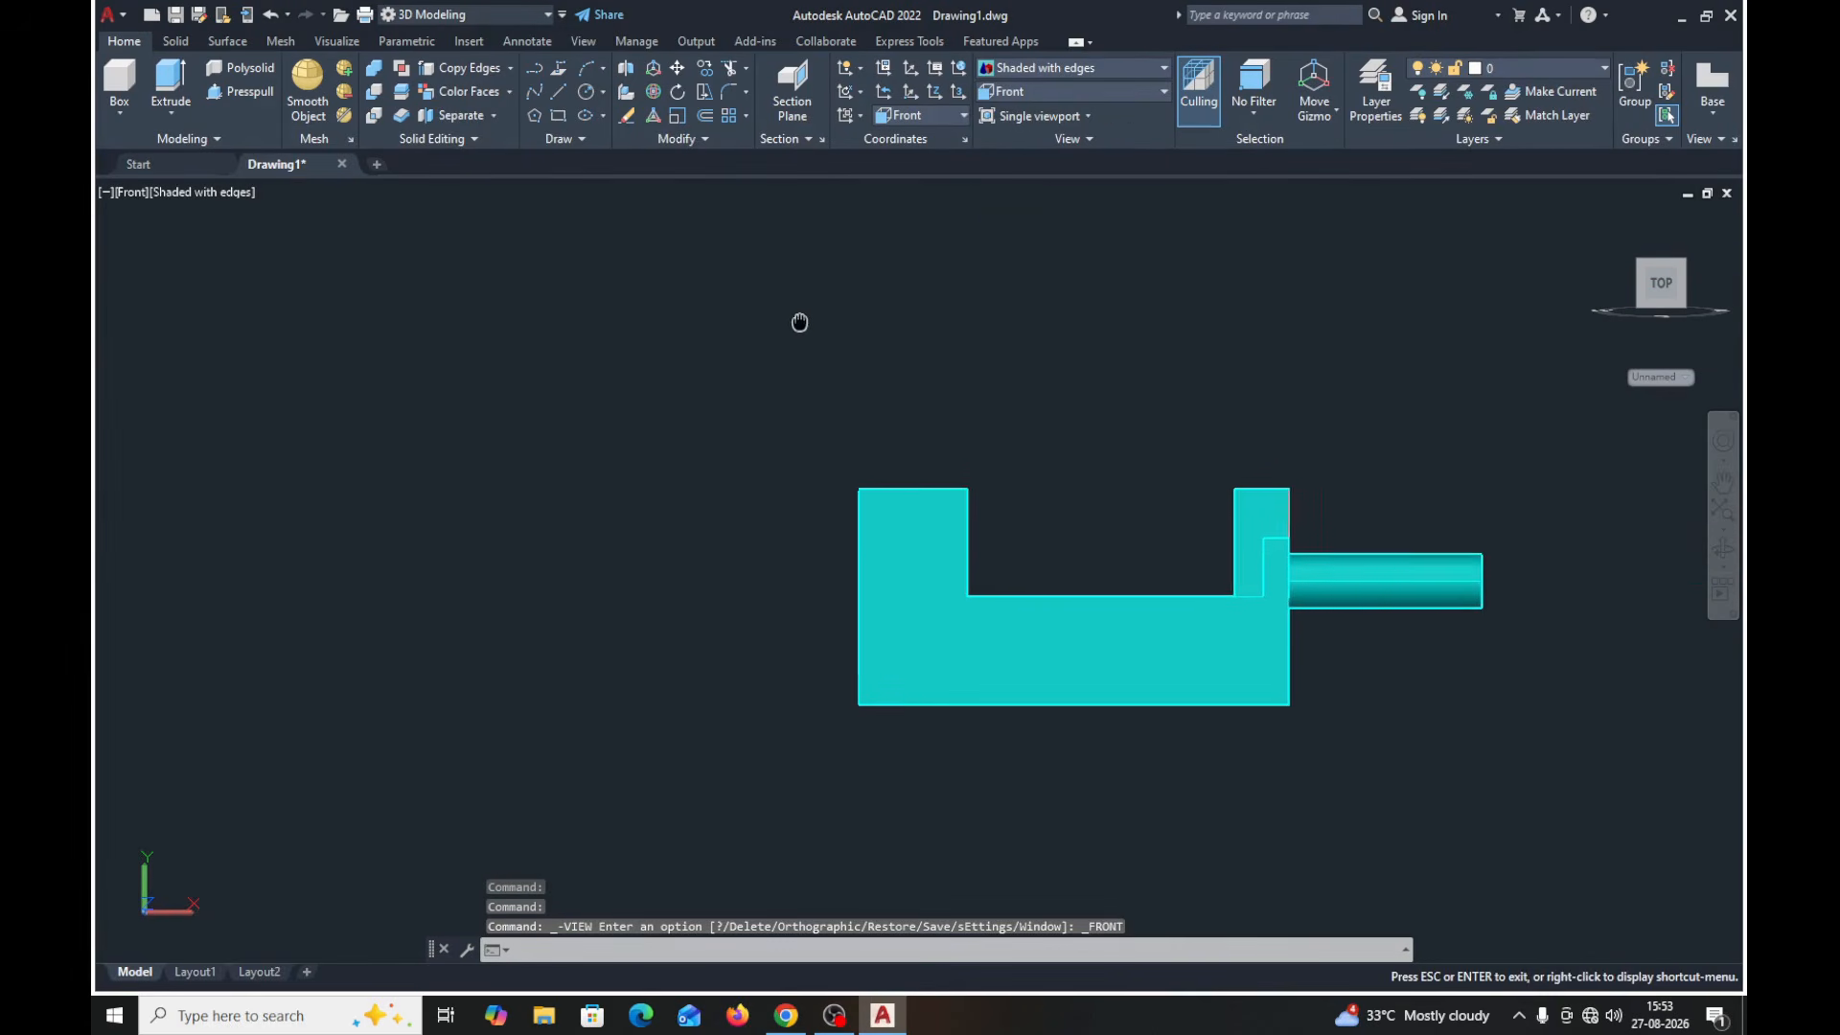
{"action": "middle_click_drag", "start_coordinate": [1072, 342], "coordinate": [785, 272]}
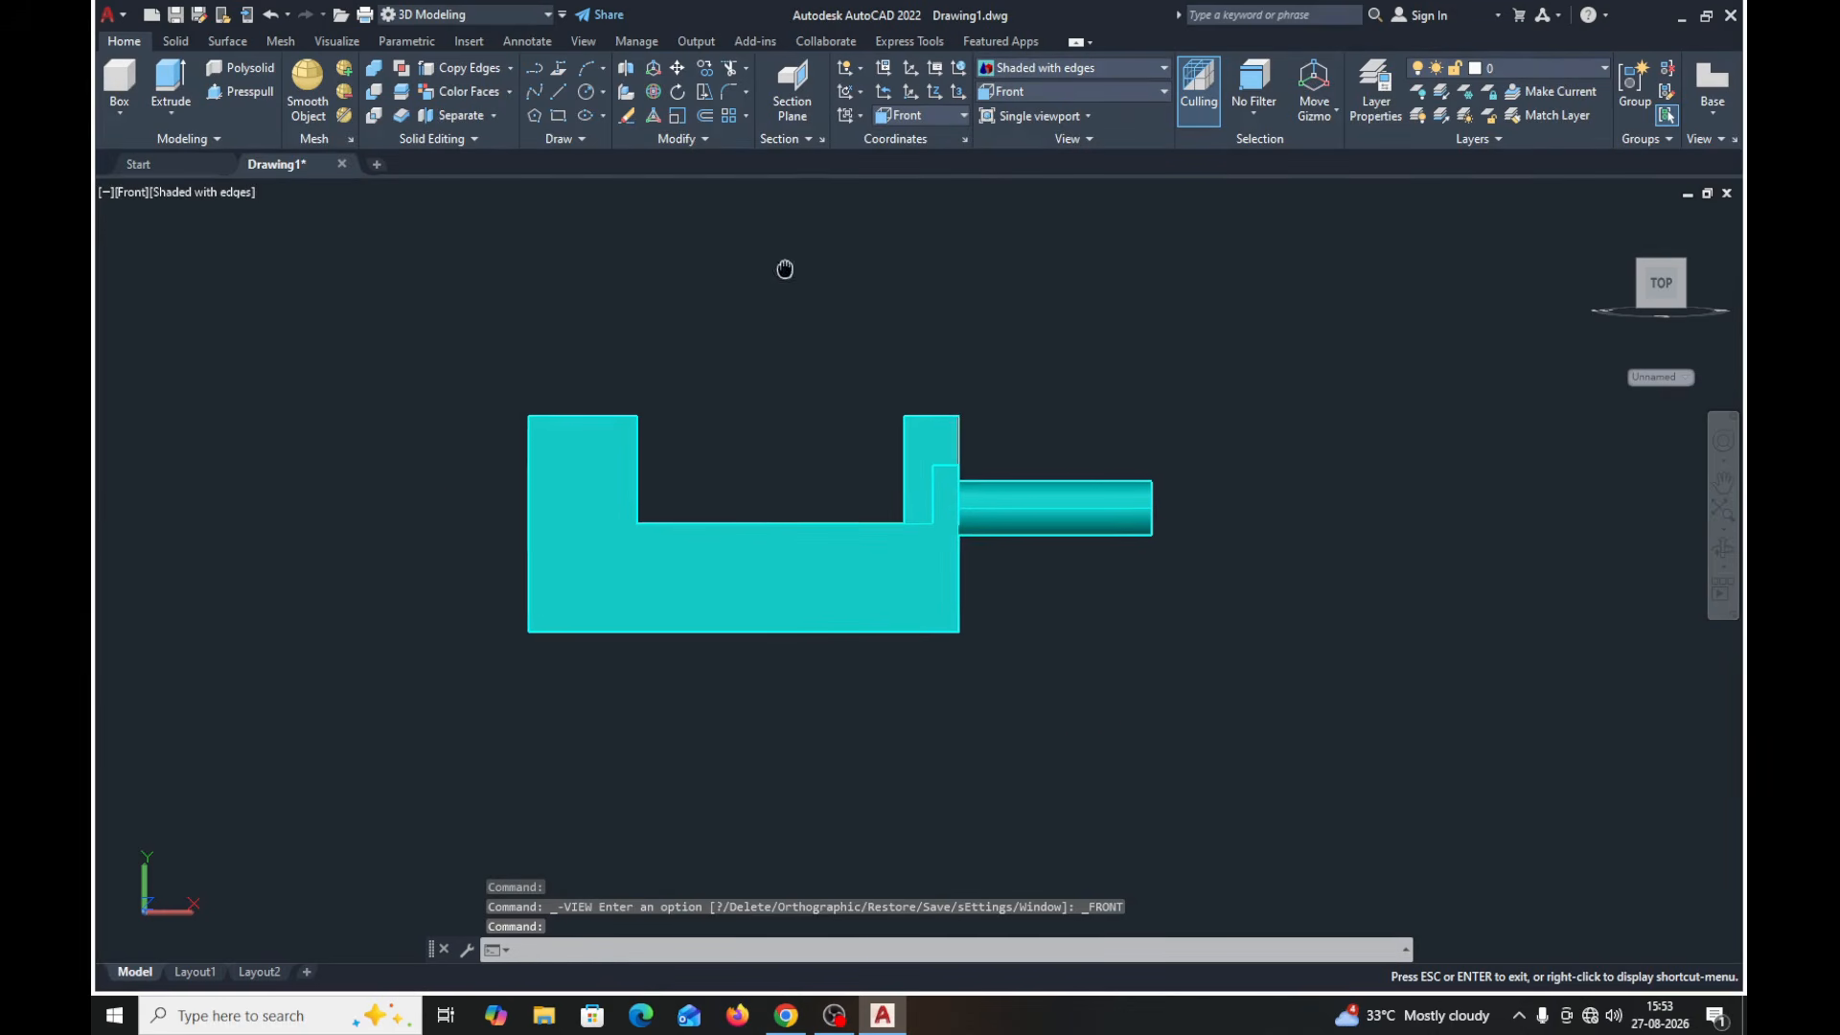
- View the model in SW Isometric and return to the SE Isometric view
{"action": "left_click", "coordinate": [1136, 93]}
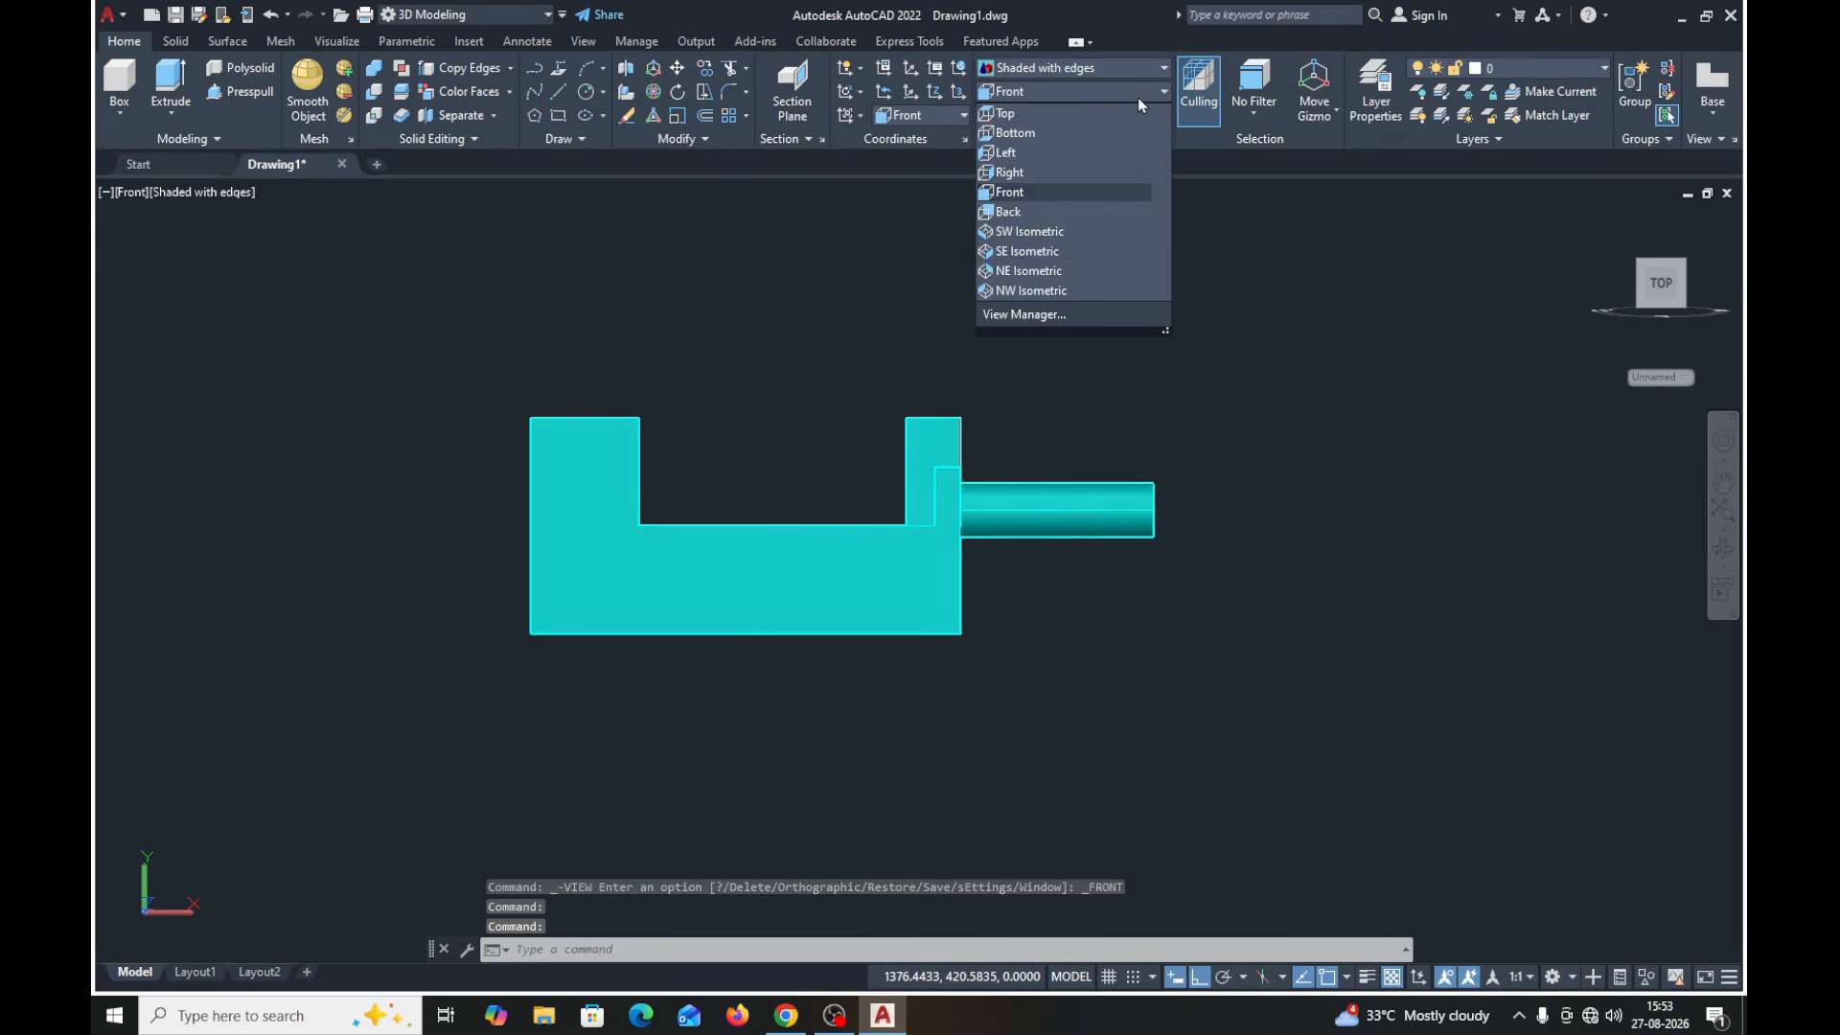
{"action": "left_click", "coordinate": [1028, 232]}
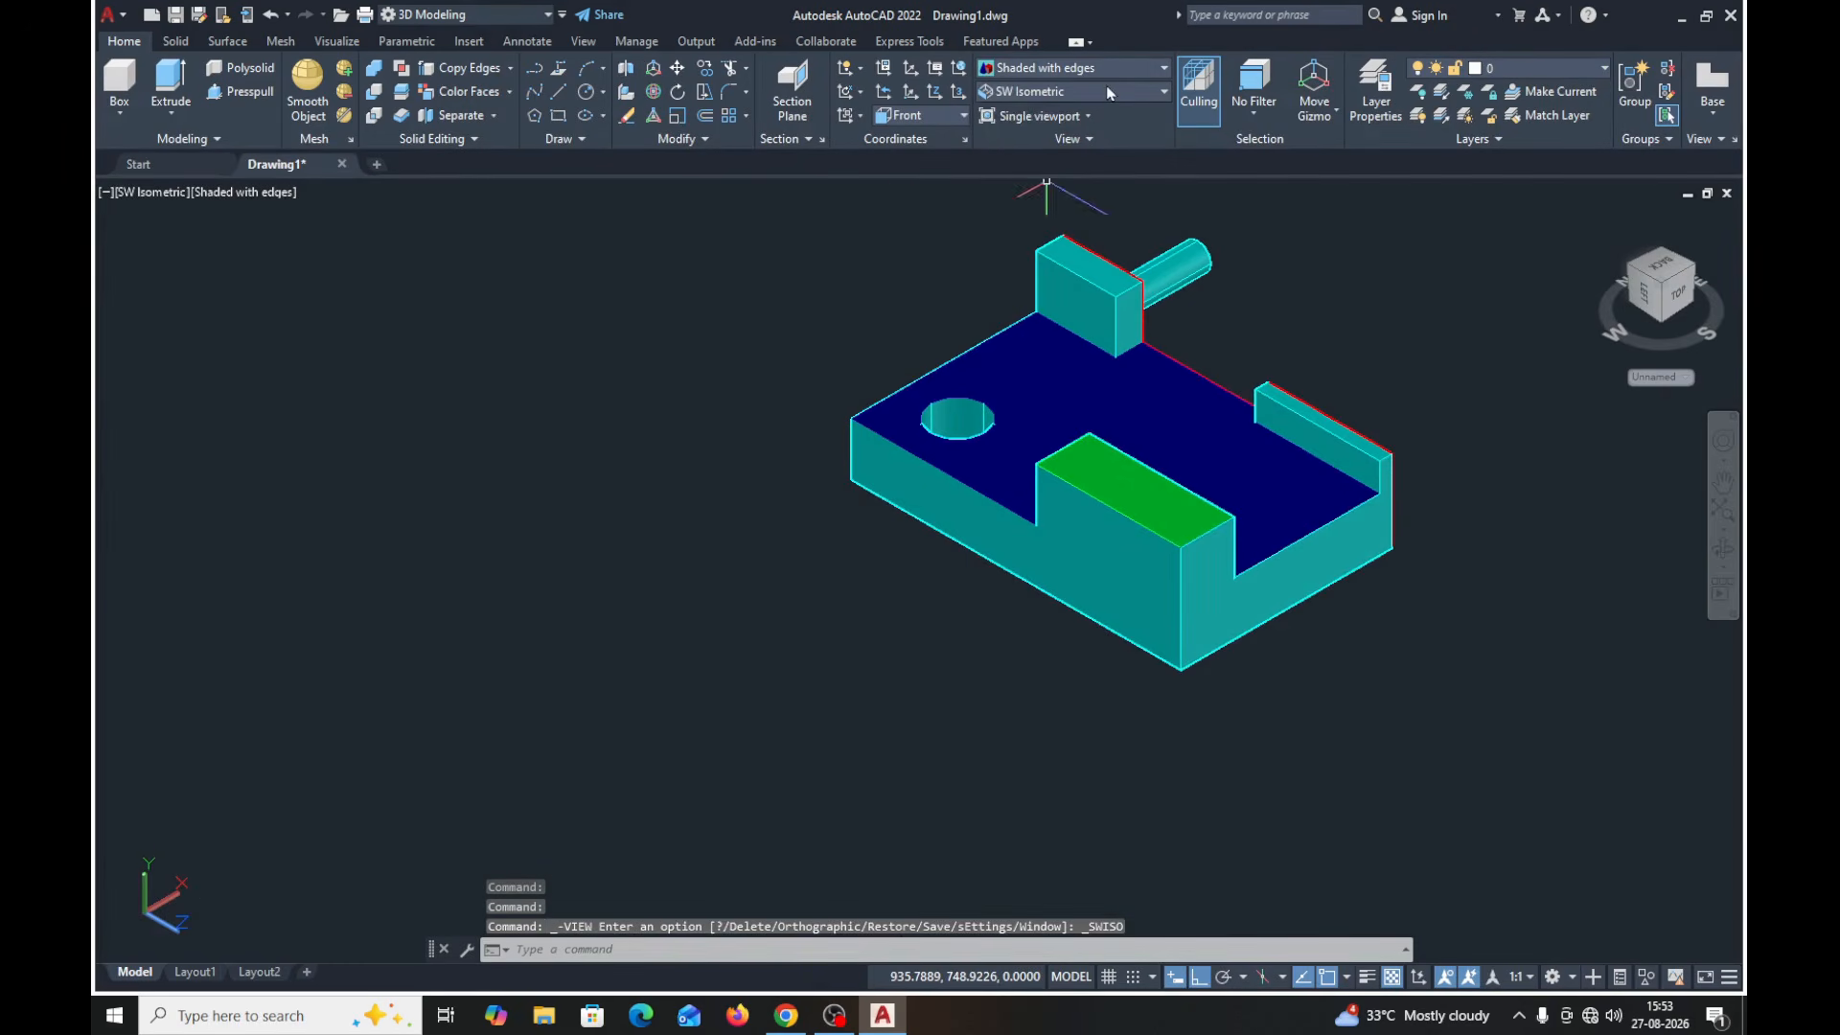
{"action": "left_click", "coordinate": [1109, 93]}
{"action": "left_click", "coordinate": [1009, 255]}
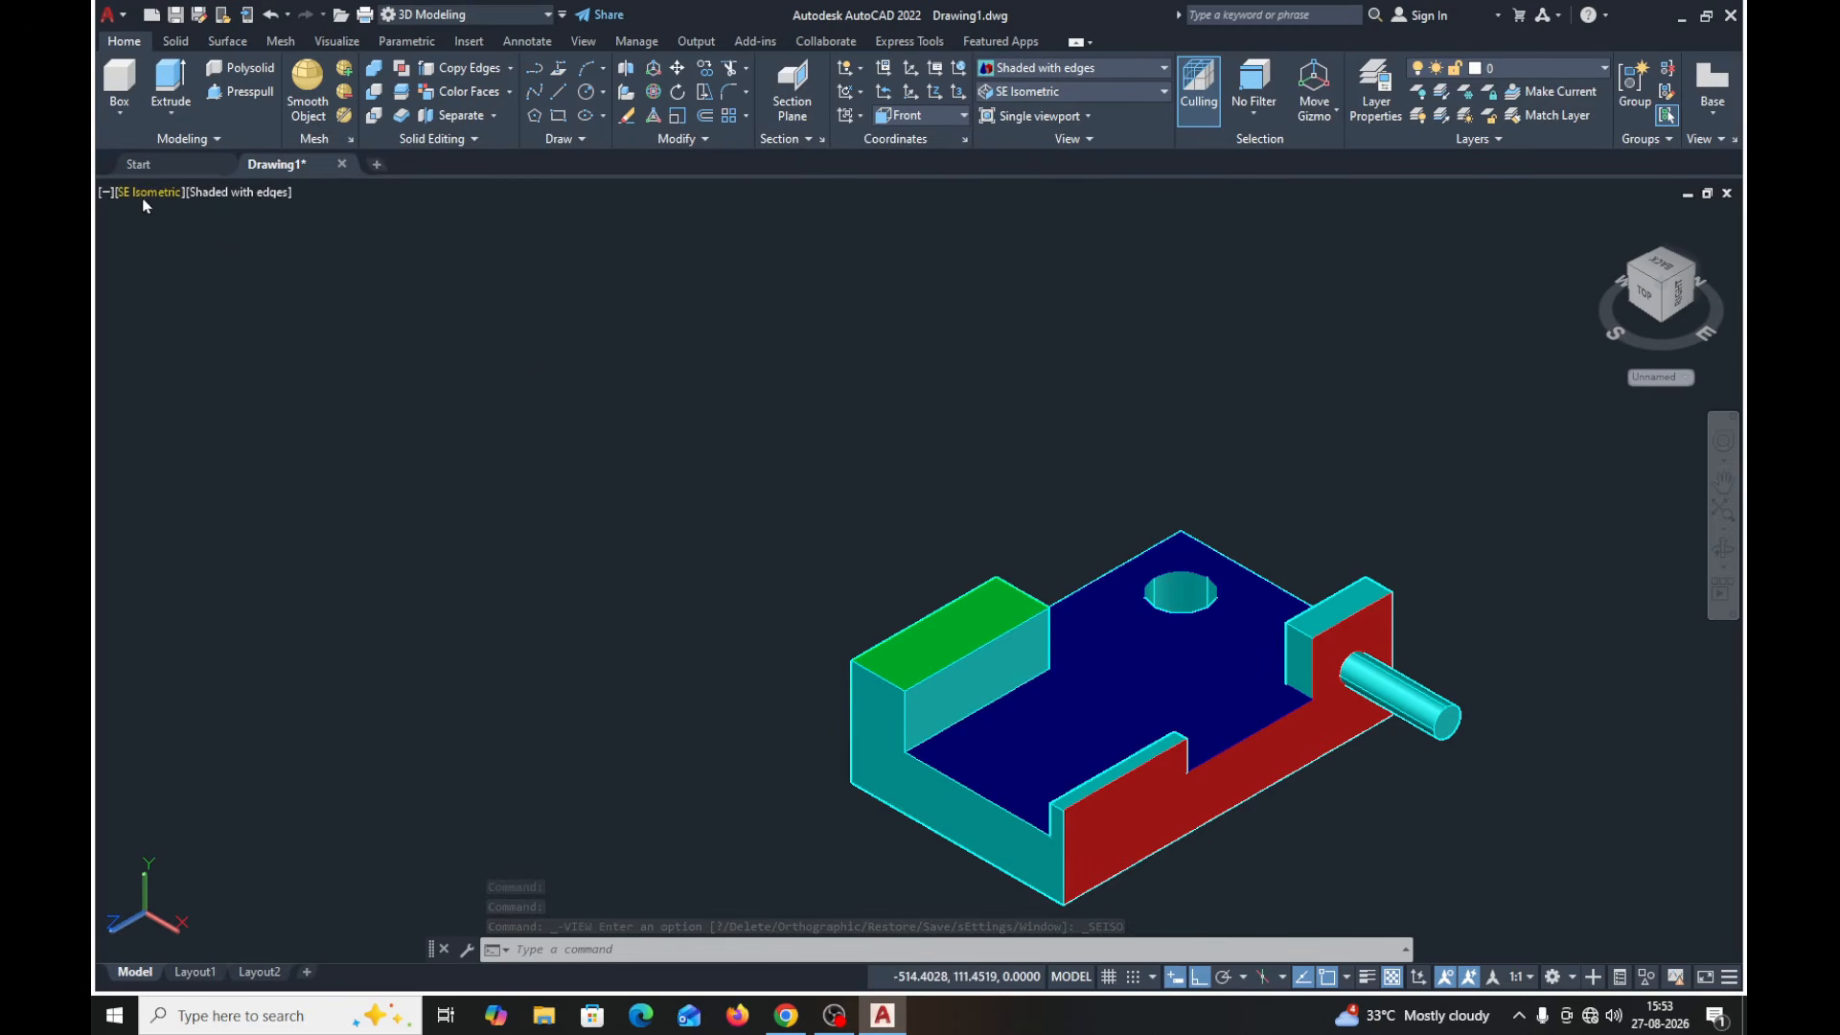
{"action": "left_click", "coordinate": [197, 196]}
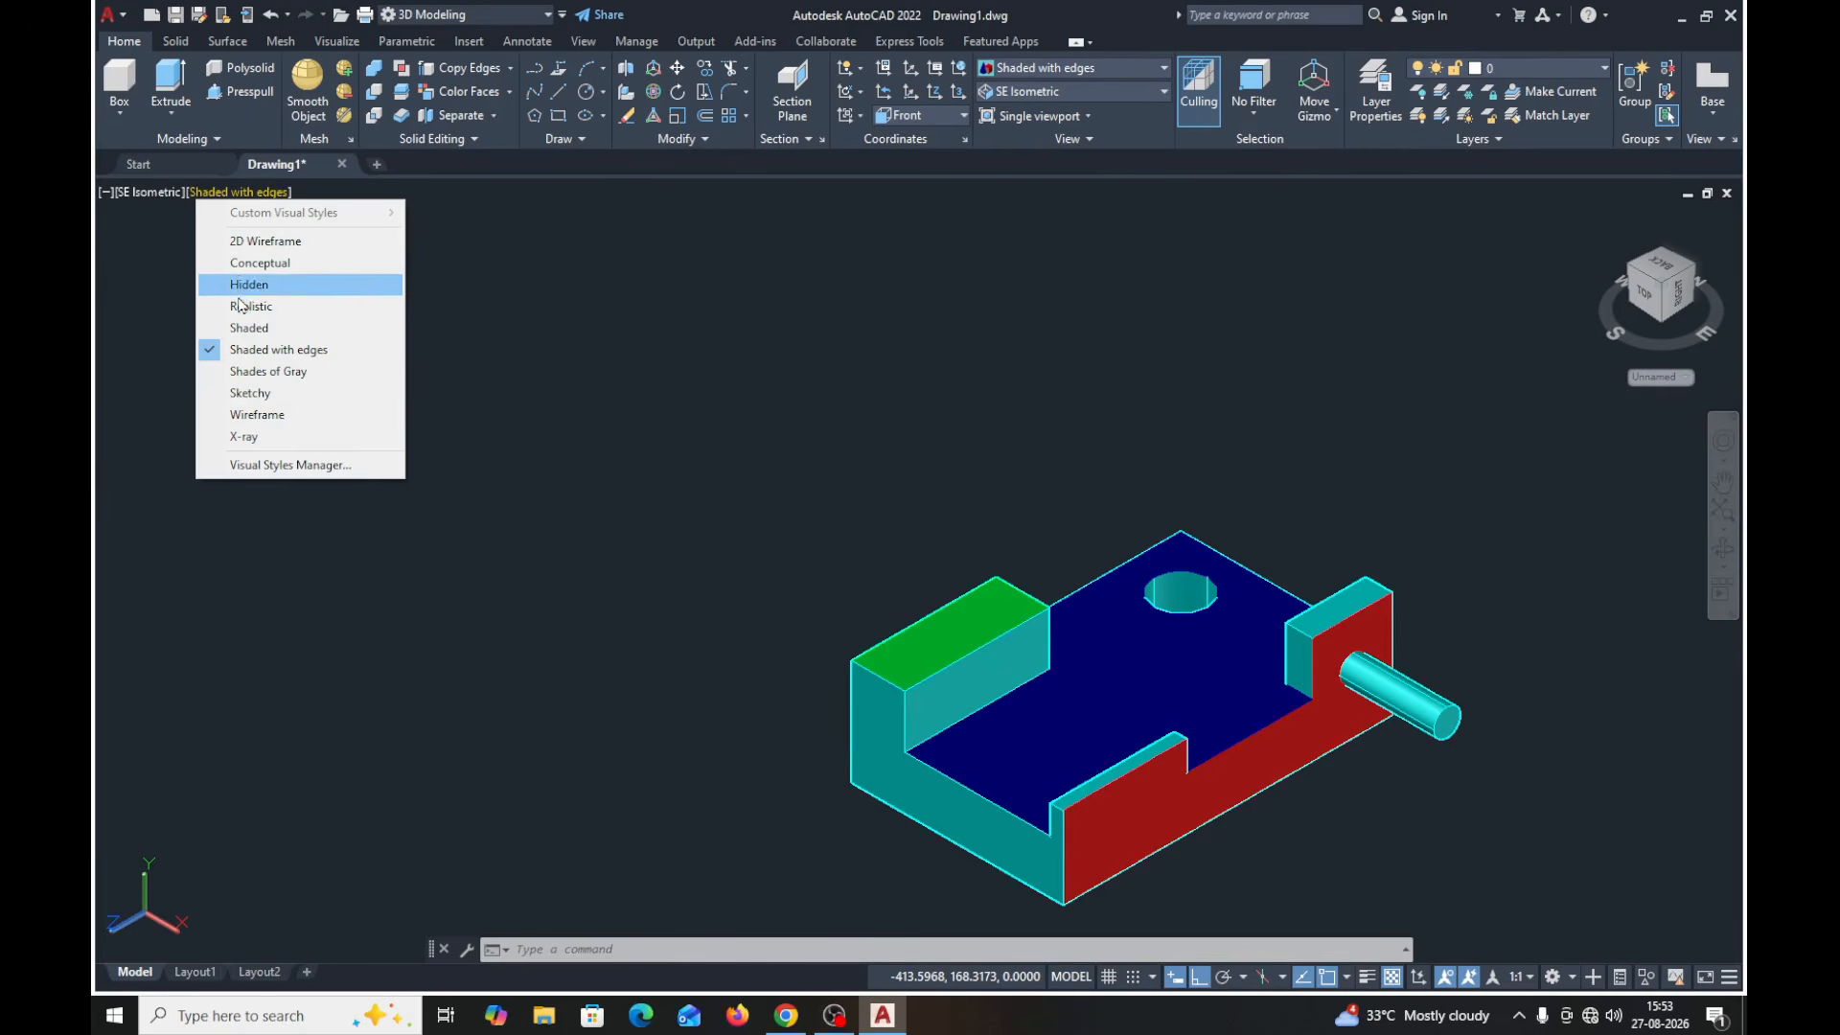
{"action": "left_click", "coordinate": [152, 195]}
{"action": "left_click", "coordinate": [151, 192]}
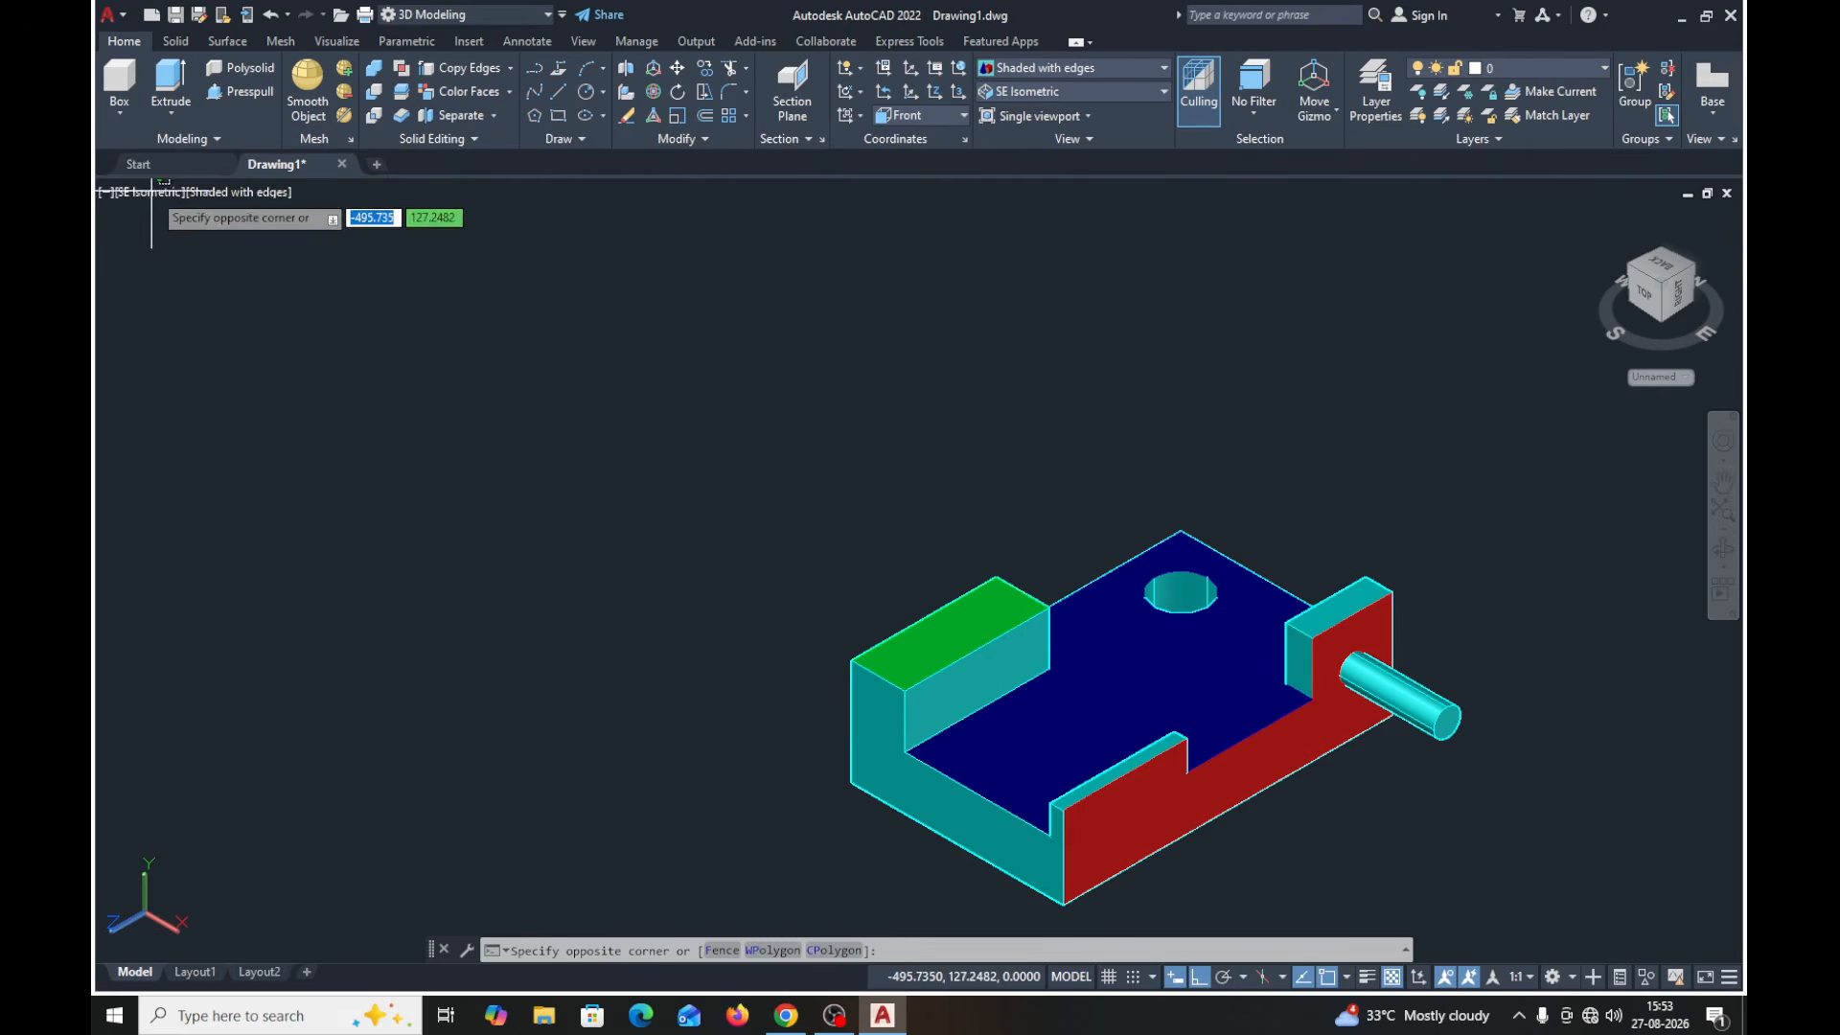
{"action": "key", "text": "Escape"}
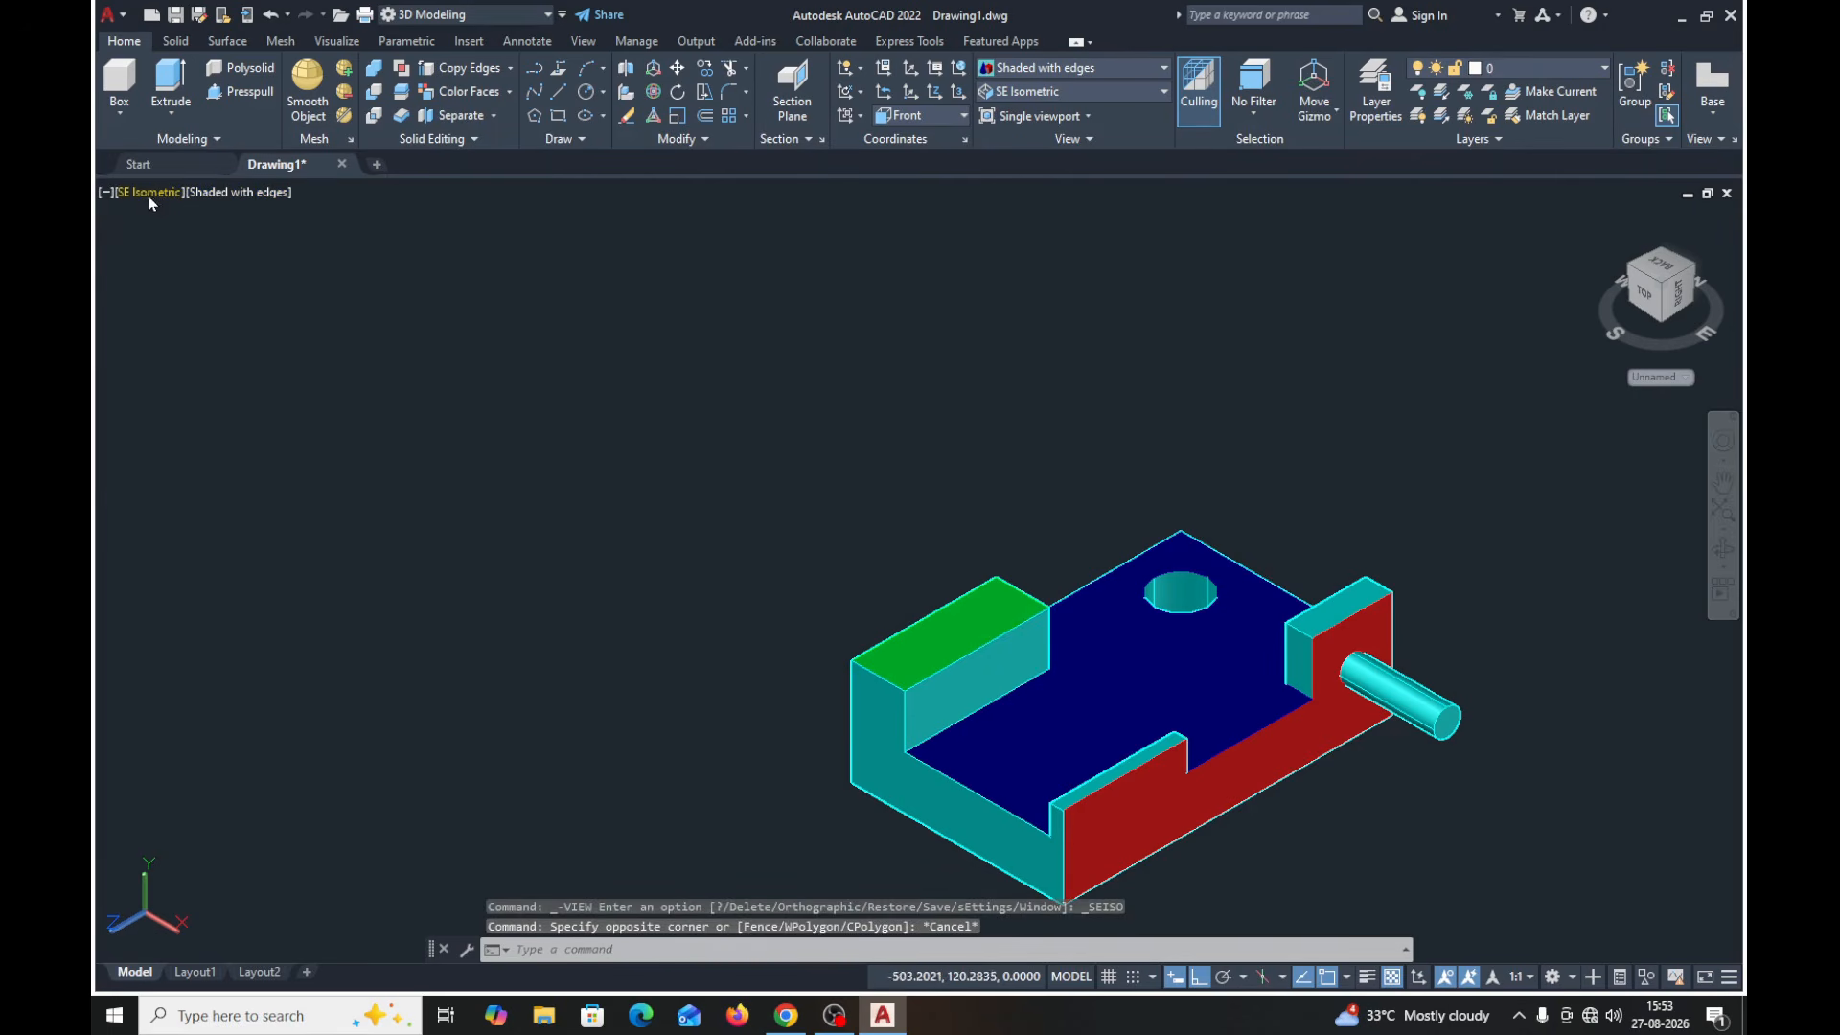
{"action": "left_click", "coordinate": [151, 197]}
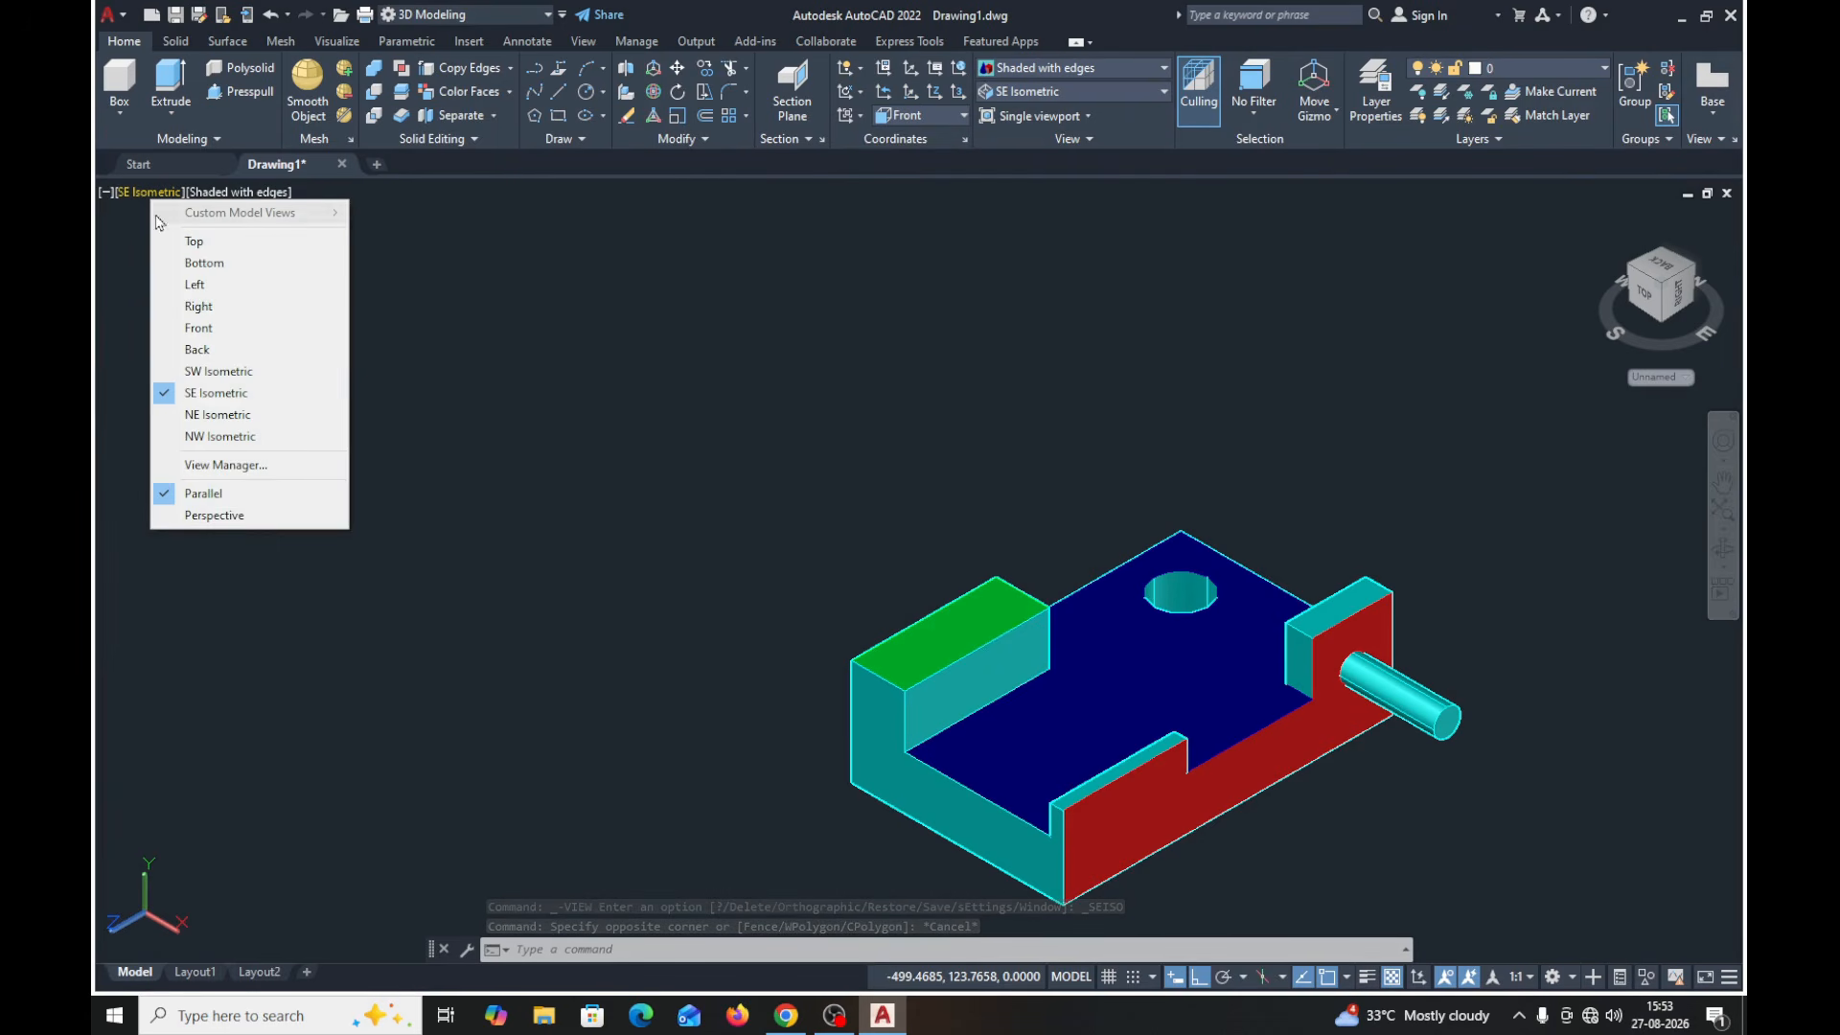
{"action": "left_click", "coordinate": [362, 251]}
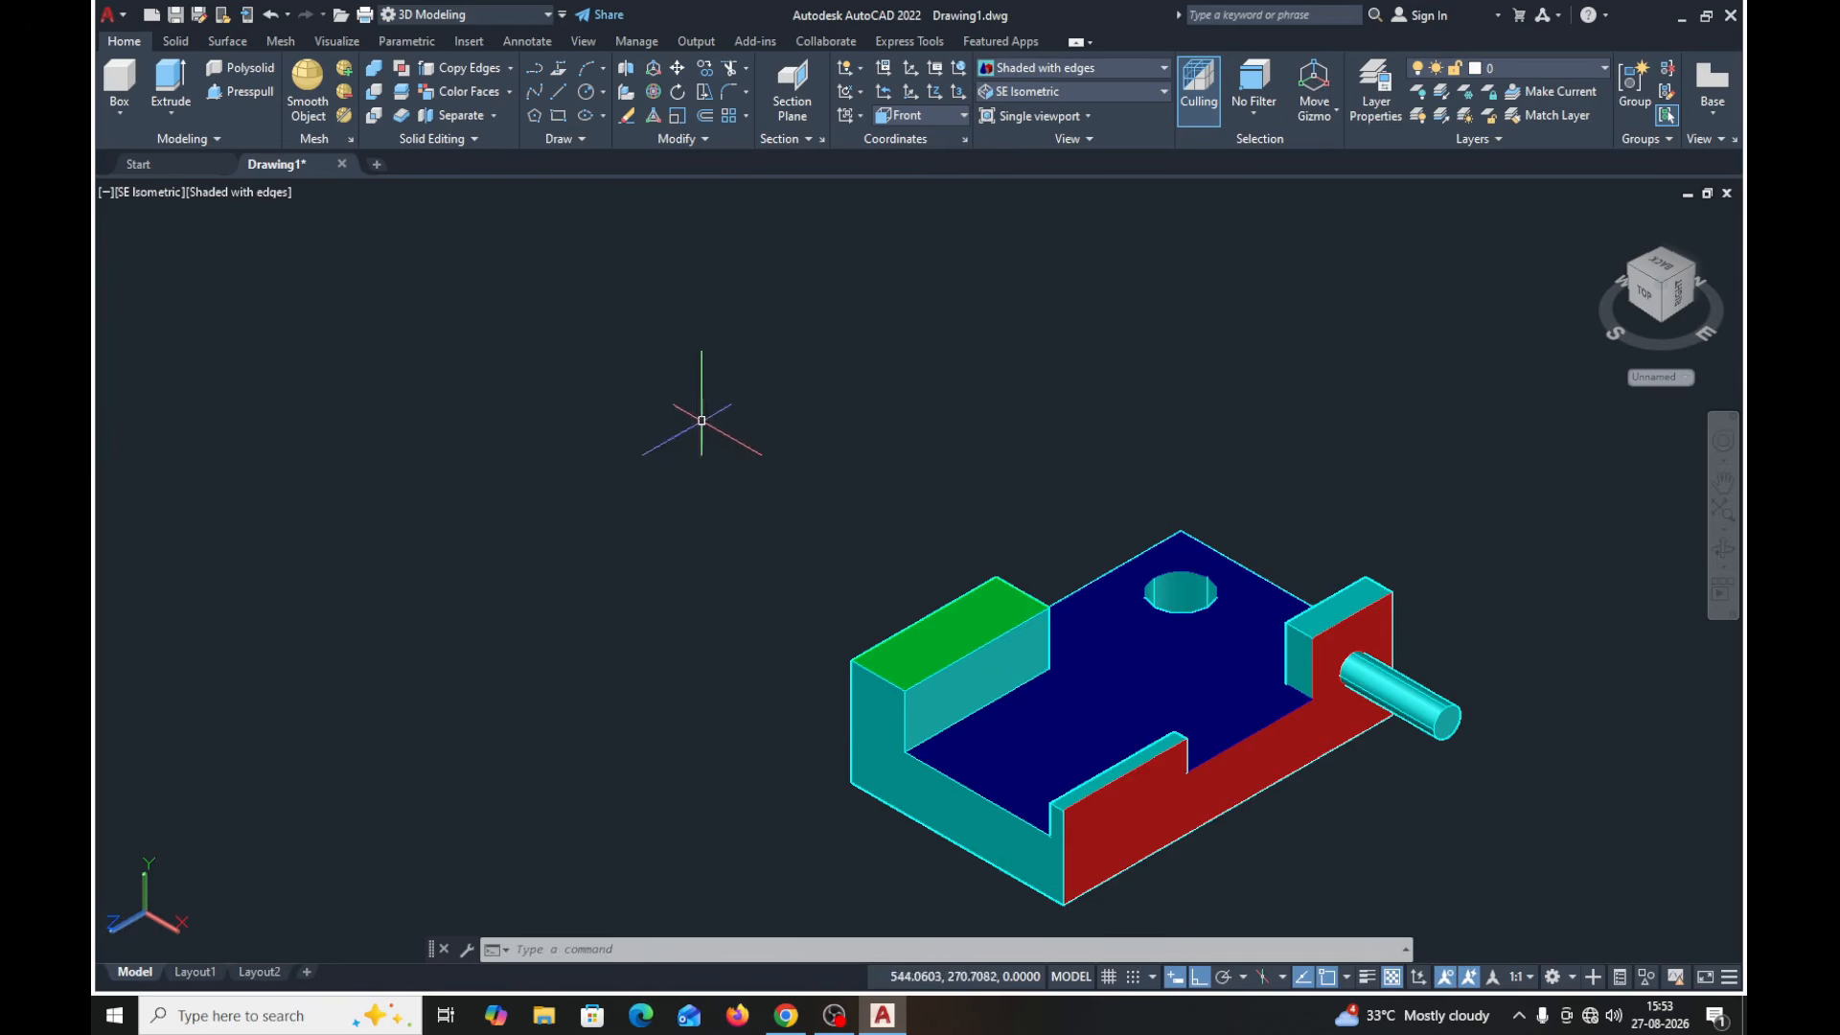
- Orbit the model freely towards its red side face and restore the SE Isometric view
{"action": "middle_click_drag", "start_coordinate": [1026, 502], "coordinate": [505, 373]}
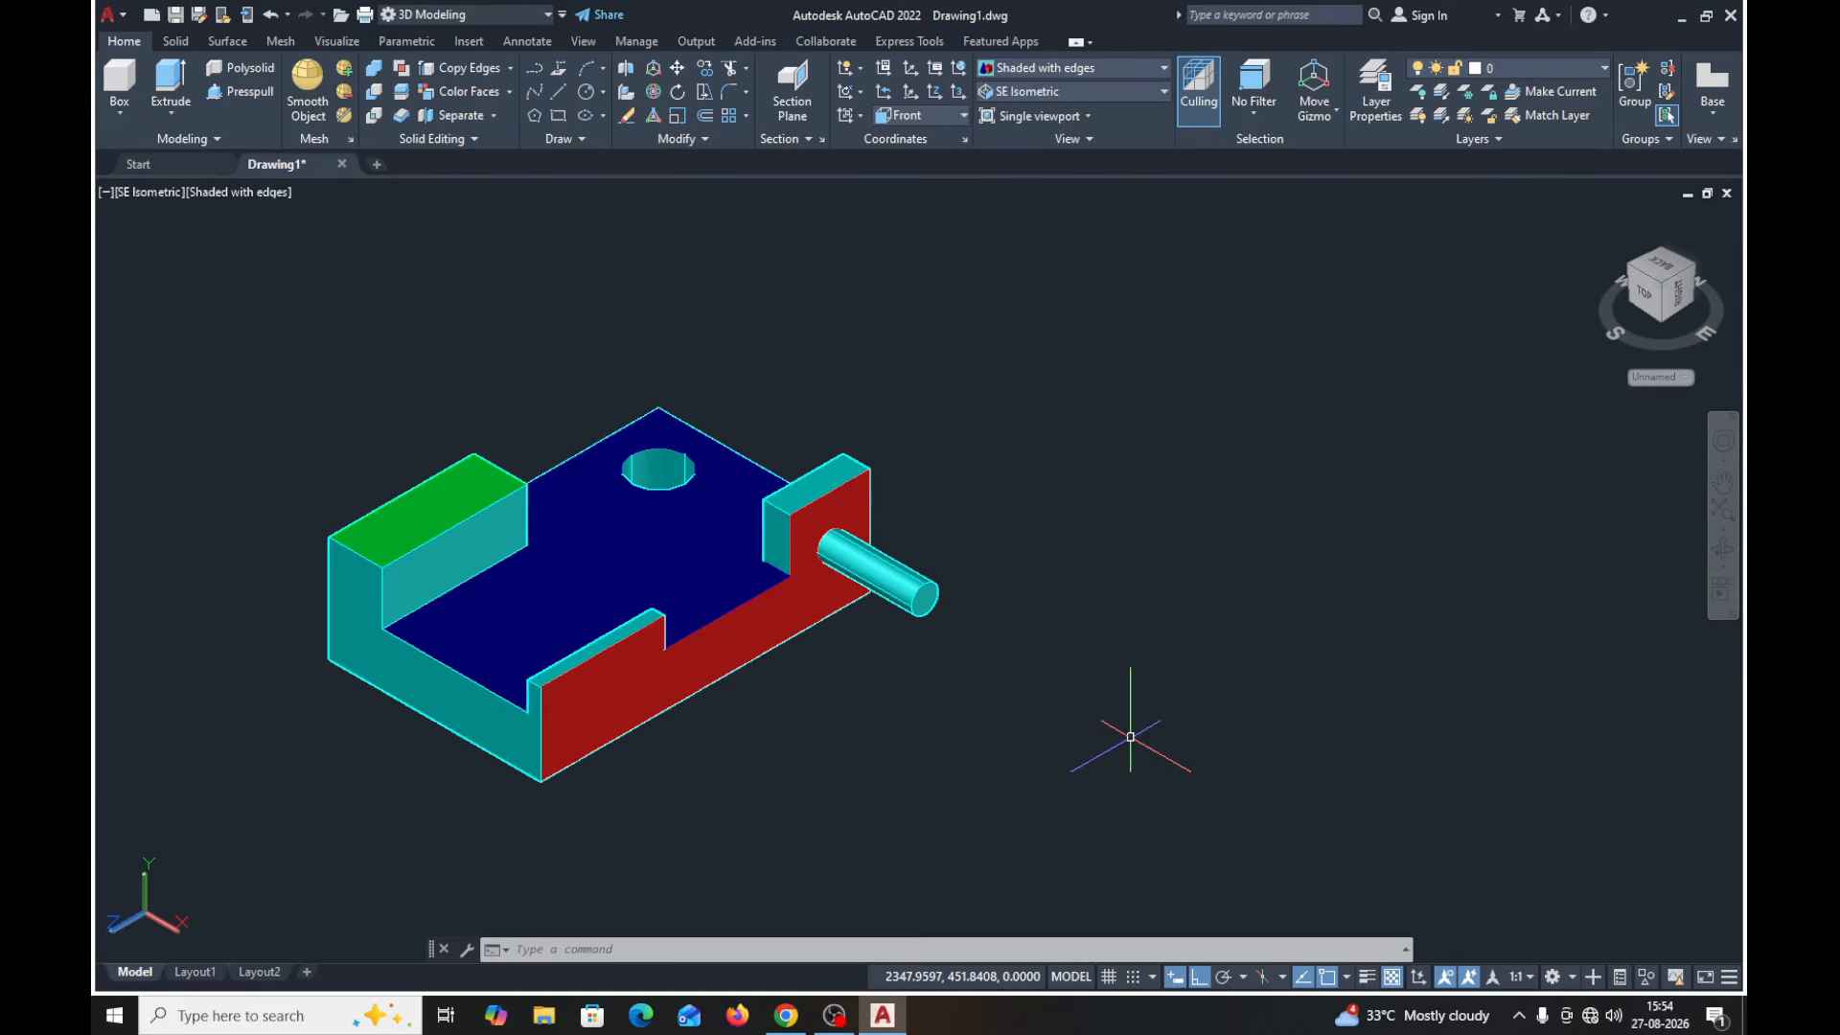
{"action": "middle_click_drag", "start_coordinate": [1131, 737], "coordinate": [990, 595], "text": "shift"}
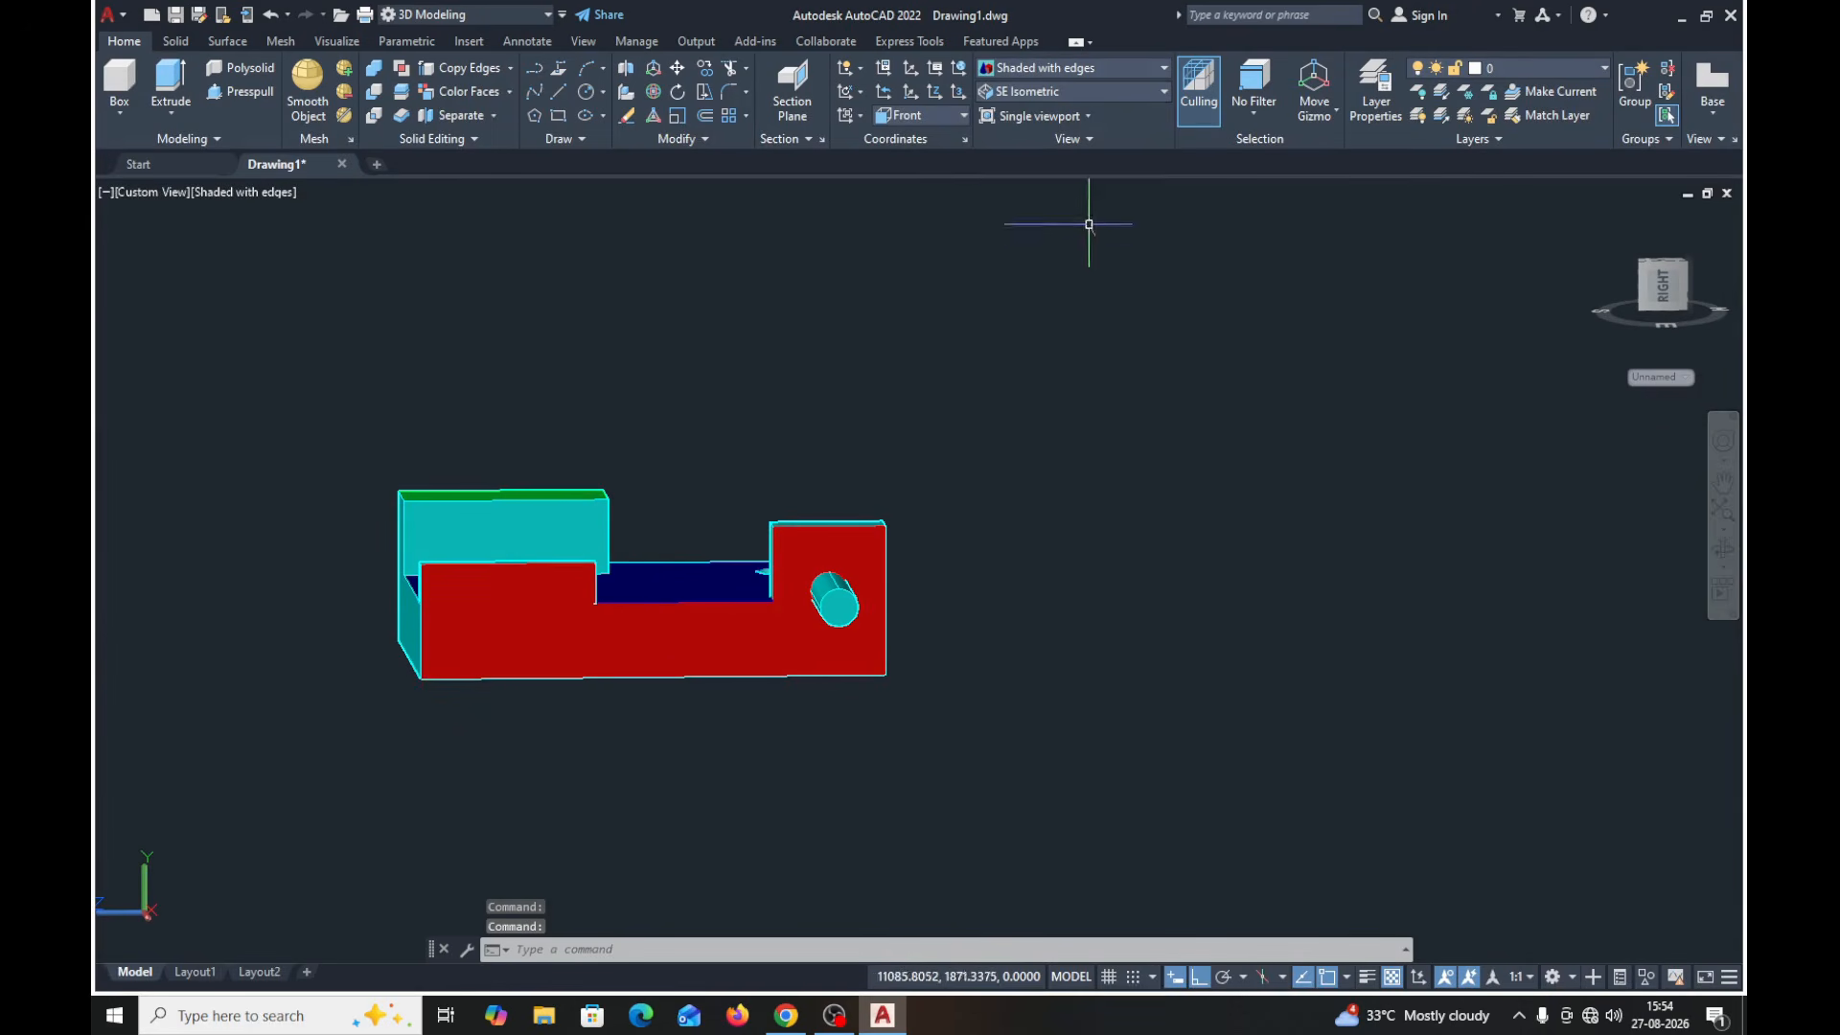
{"action": "left_click", "coordinate": [1072, 96]}
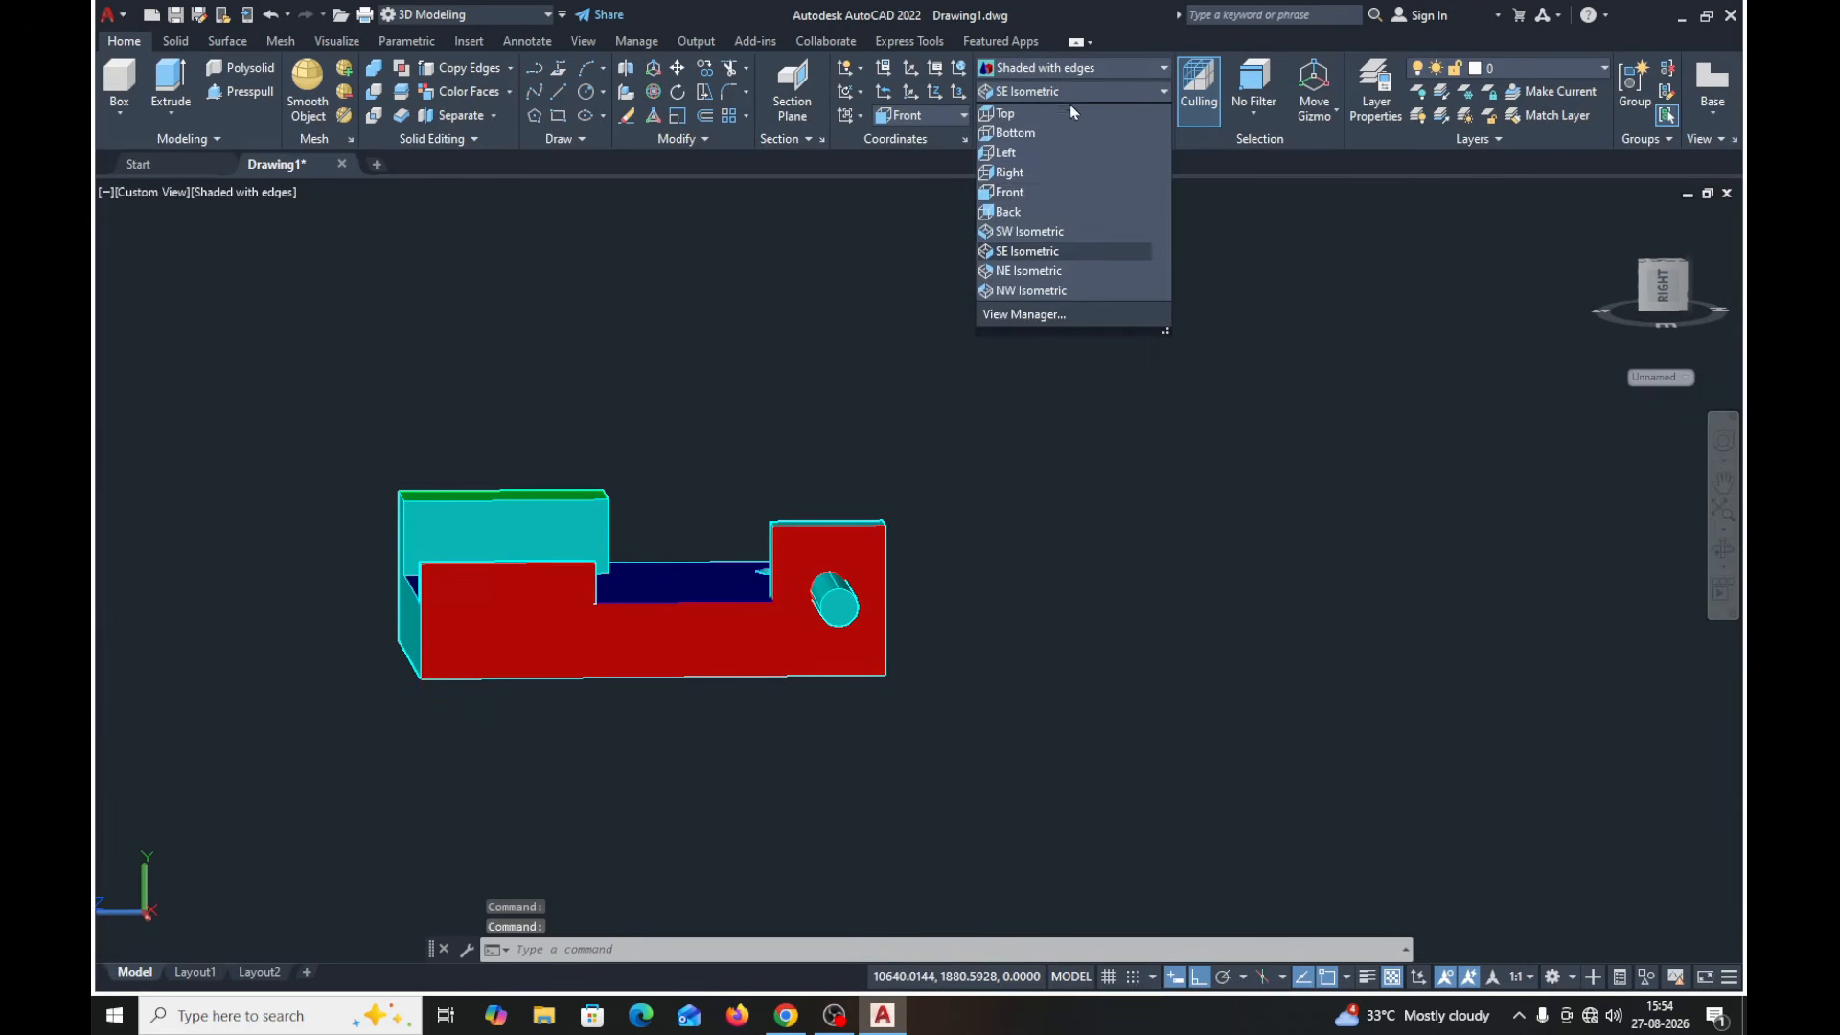
{"action": "left_click", "coordinate": [1015, 251]}
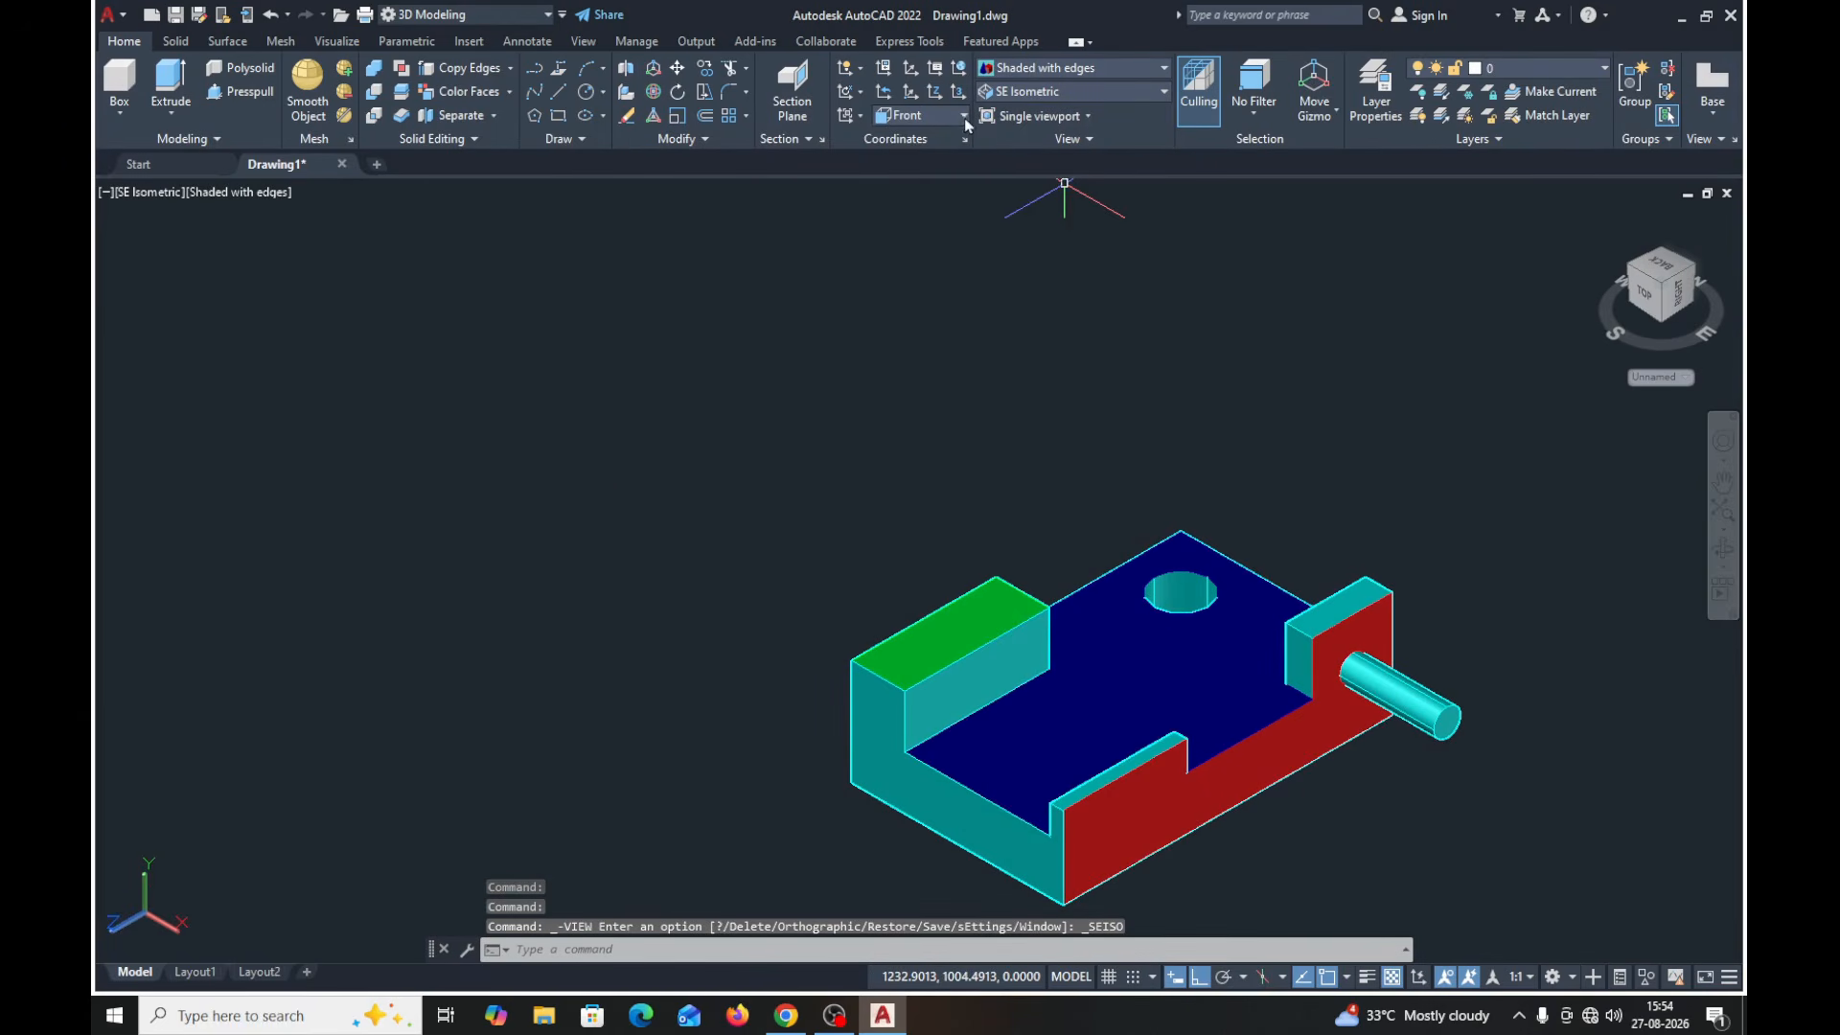
- Set the coordinate system to World and reapply the SE Isometric view
{"action": "left_click", "coordinate": [963, 116]}
{"action": "left_click", "coordinate": [927, 139]}
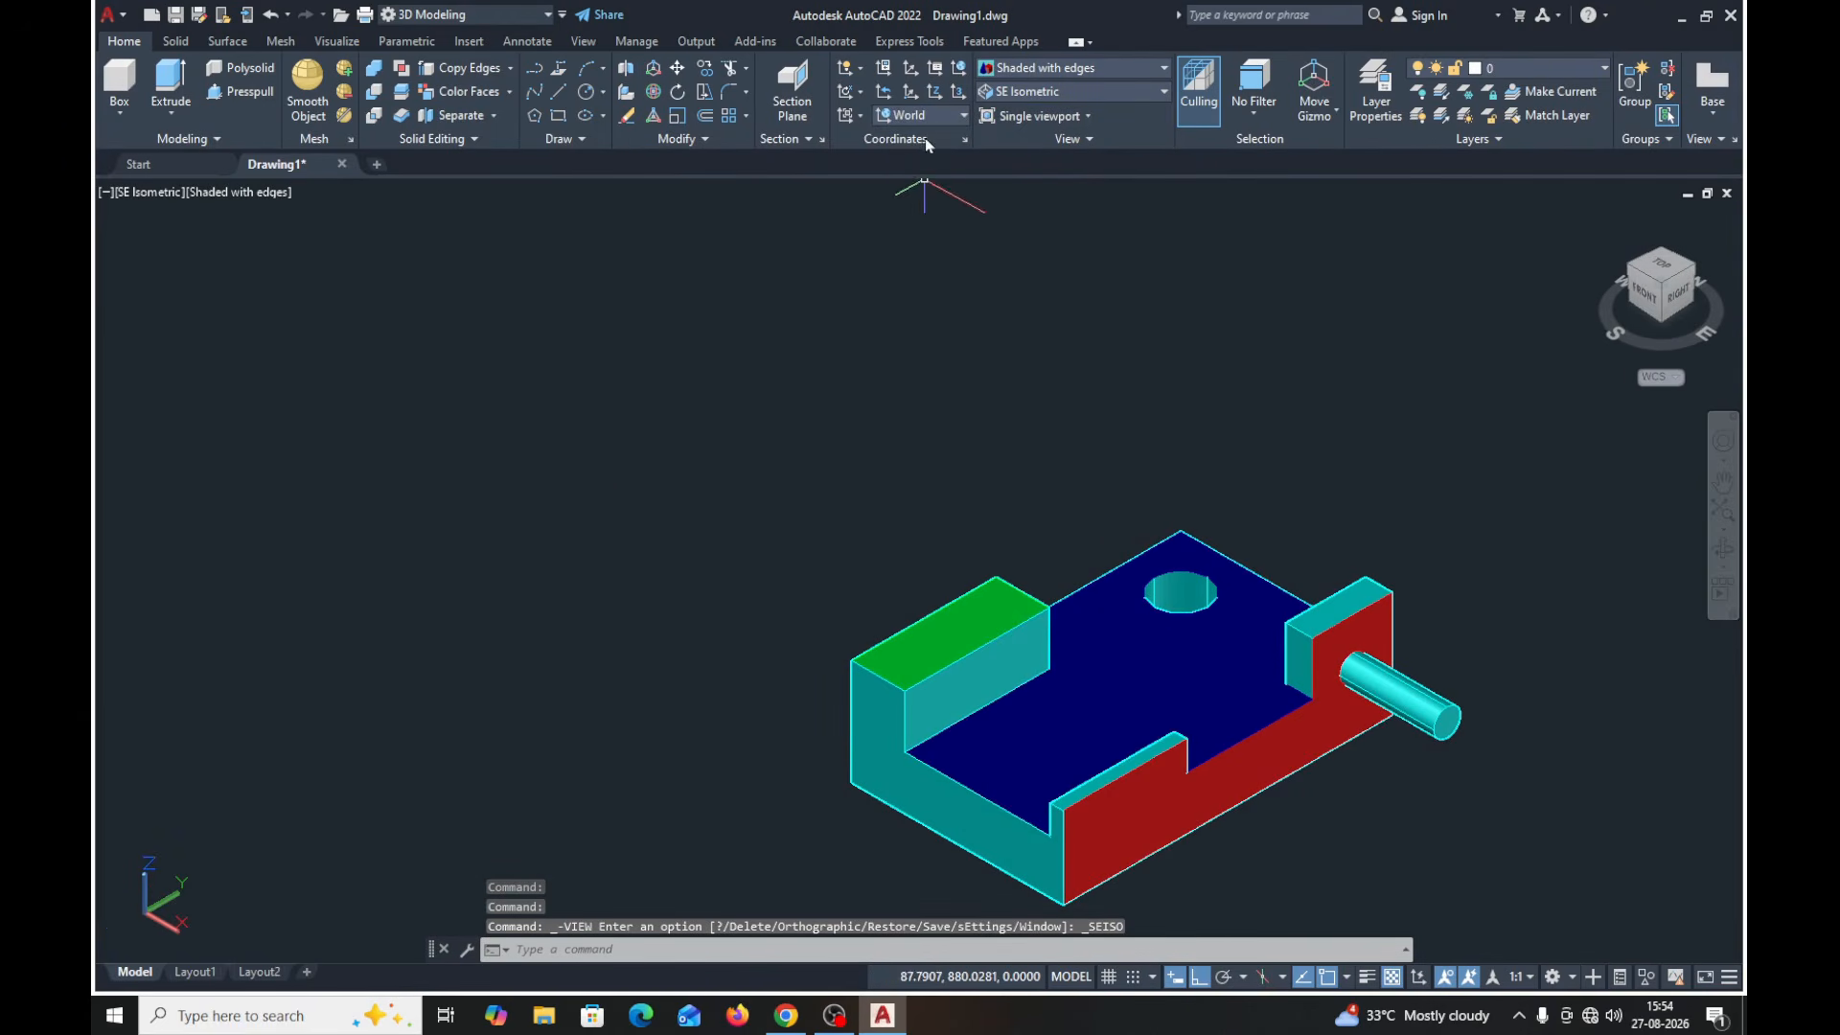
{"action": "left_click", "coordinate": [1106, 93]}
{"action": "left_click", "coordinate": [1024, 251]}
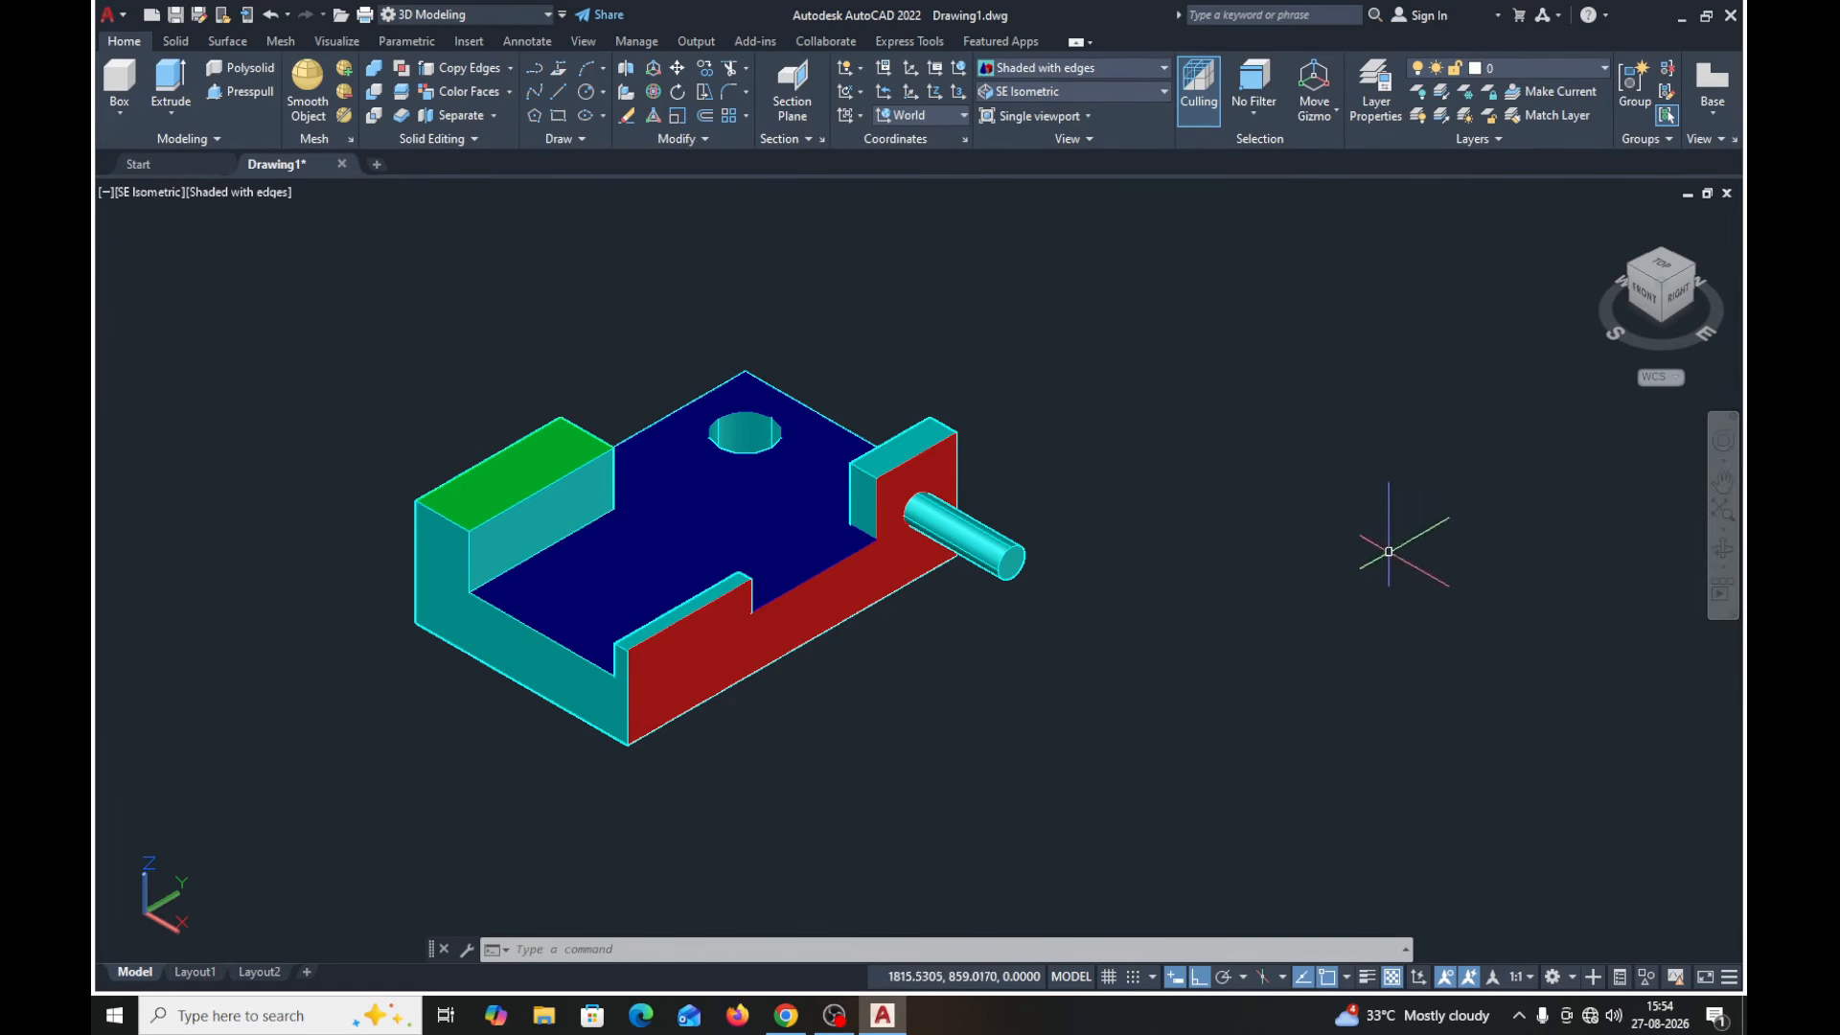
- Open the choice of orbit modes for rotating the model
{"action": "left_click", "coordinate": [1724, 568]}
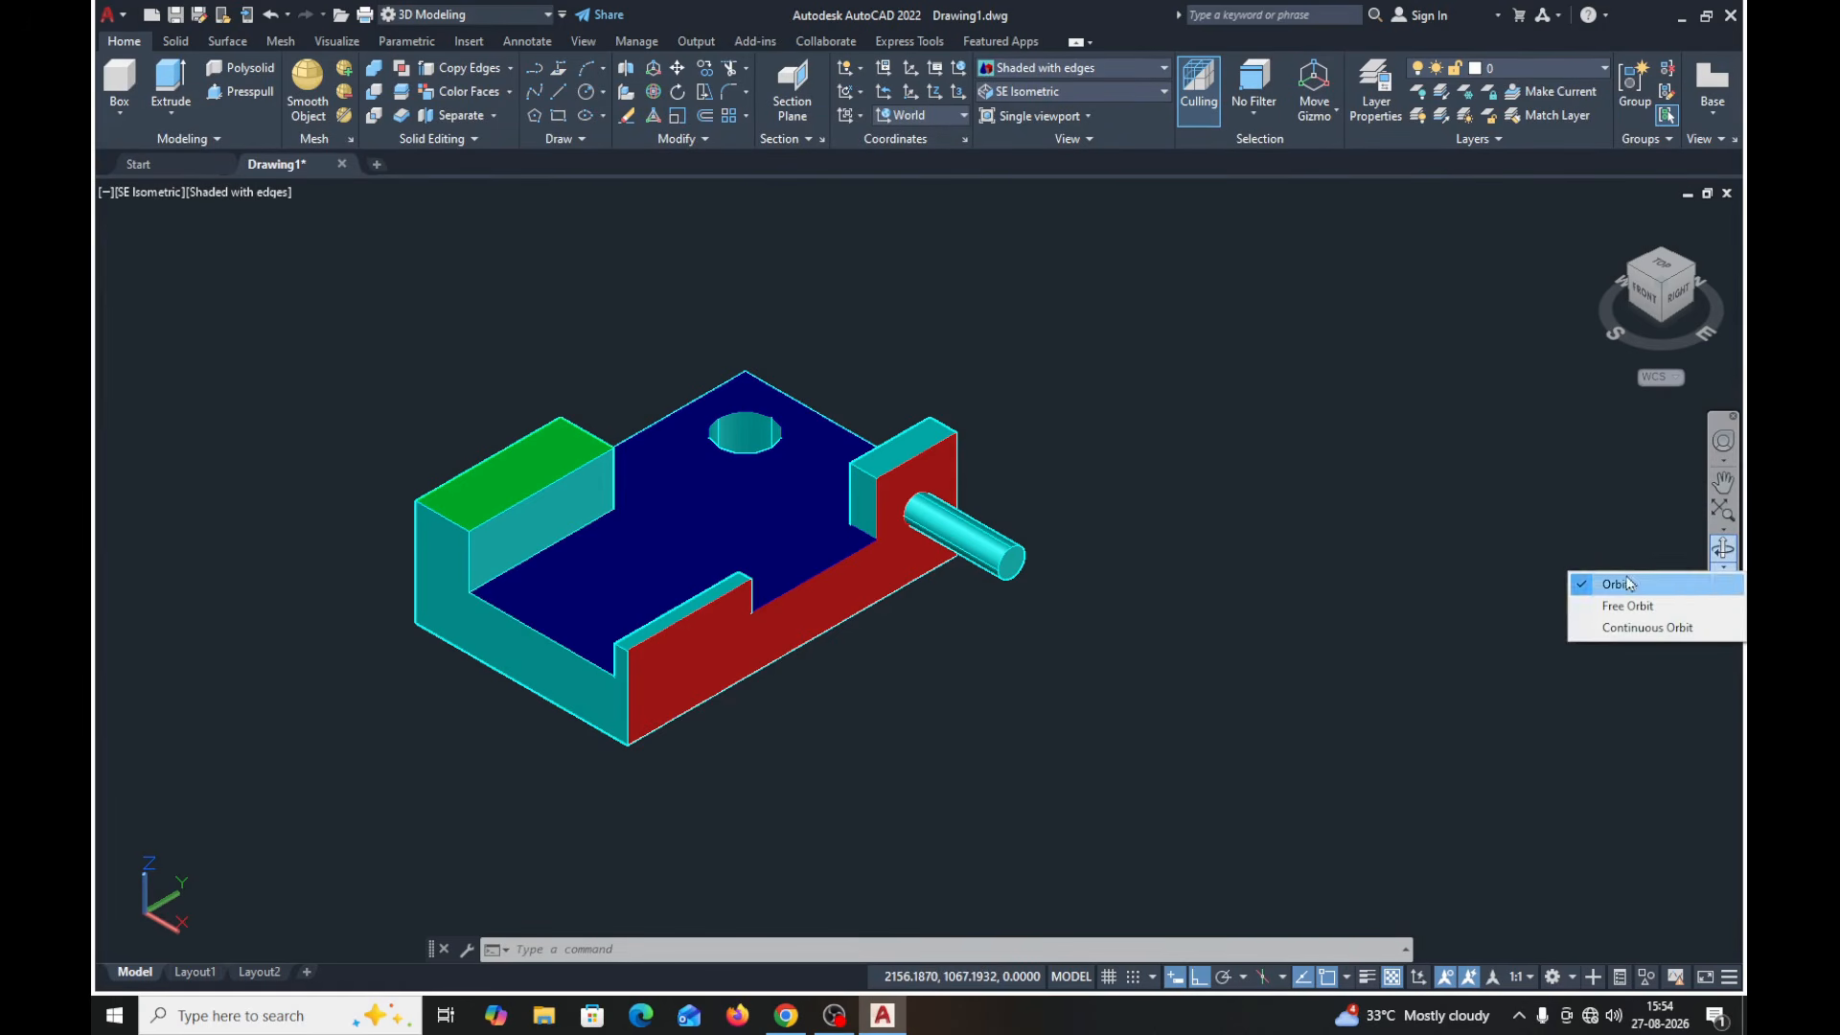